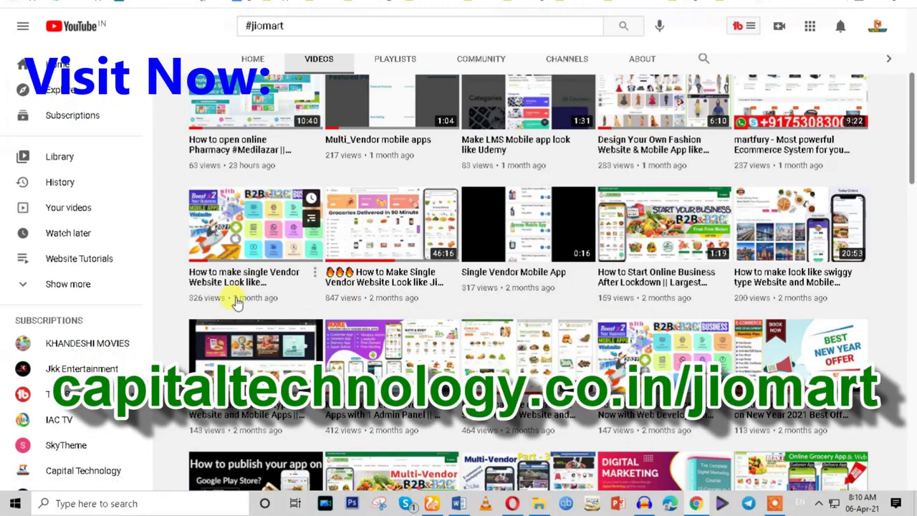
# Review the Cartsy Theme Requirements page, scrolling the plugin list and selecting the intro paragraph.
pyautogui.scroll(2, 502, 301)
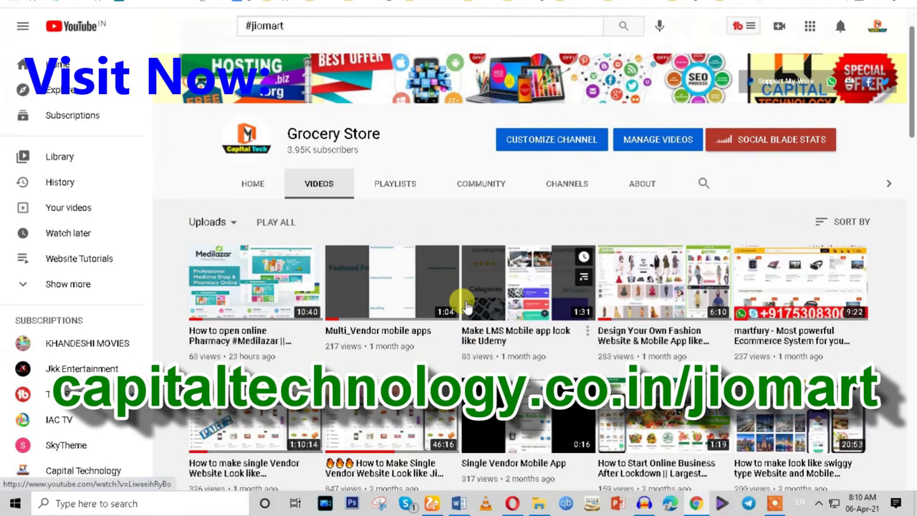
pyautogui.scroll(-2, 466, 304)
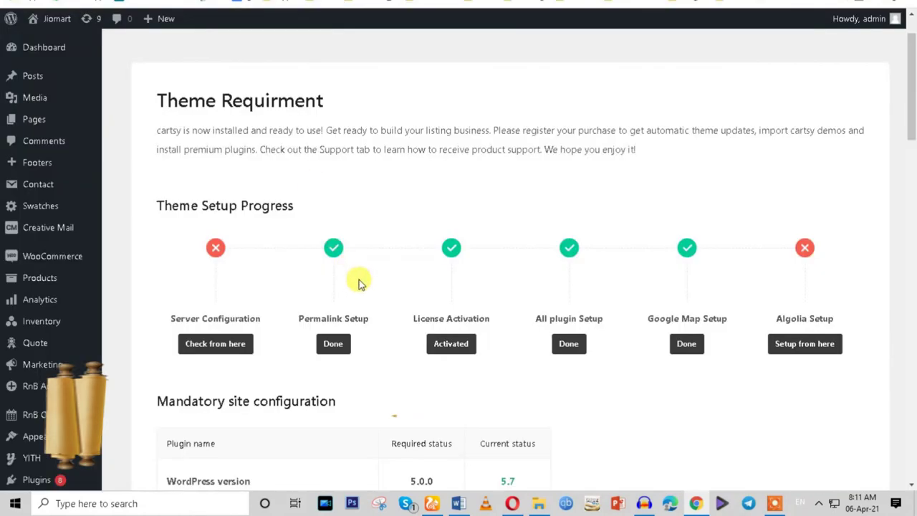
pyautogui.scroll(-15, 359, 283)
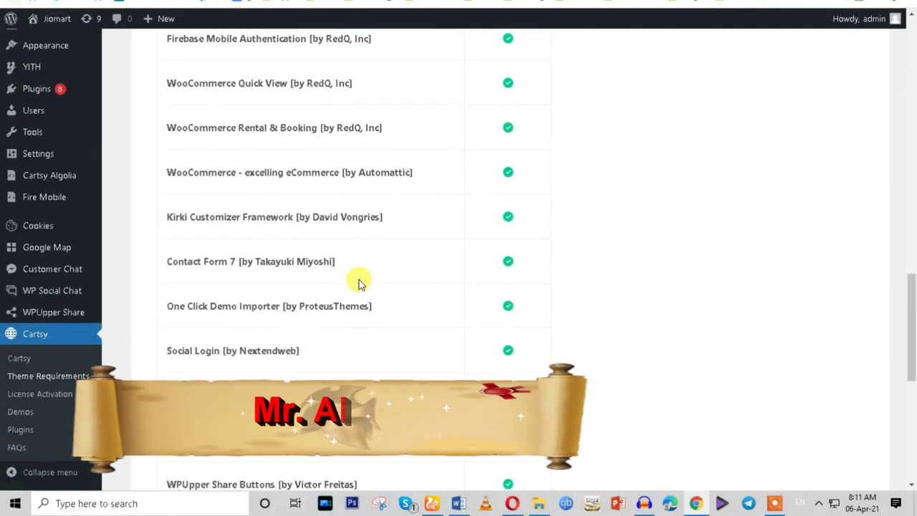
pyautogui.scroll(15, 359, 283)
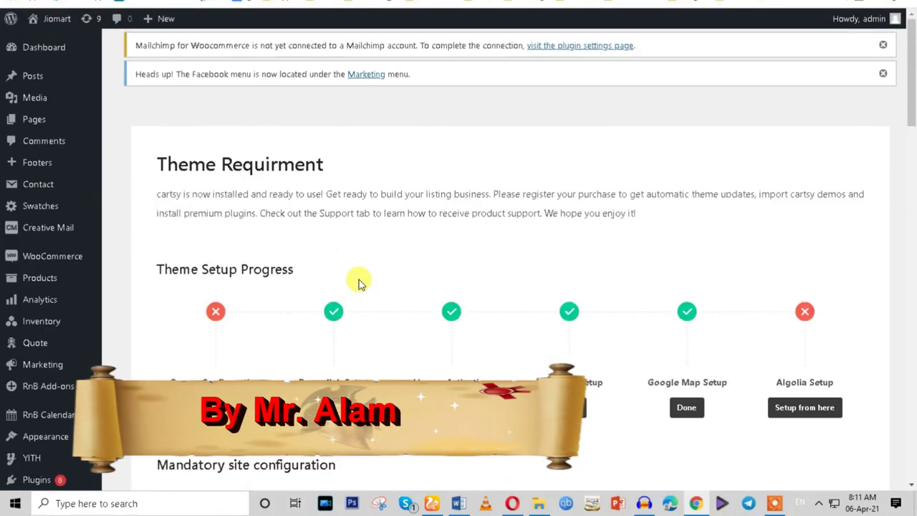
pyautogui.tripleClick(313, 194)
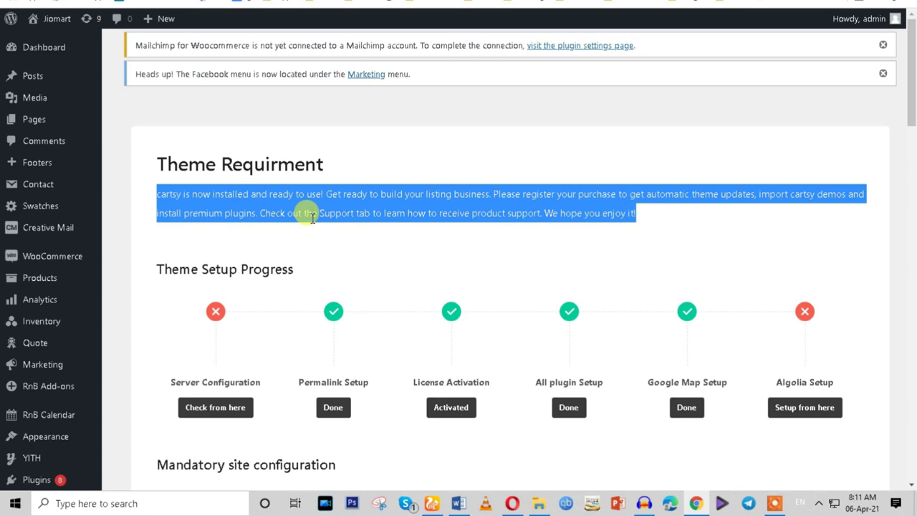
pyautogui.scroll(-10, 312, 217)
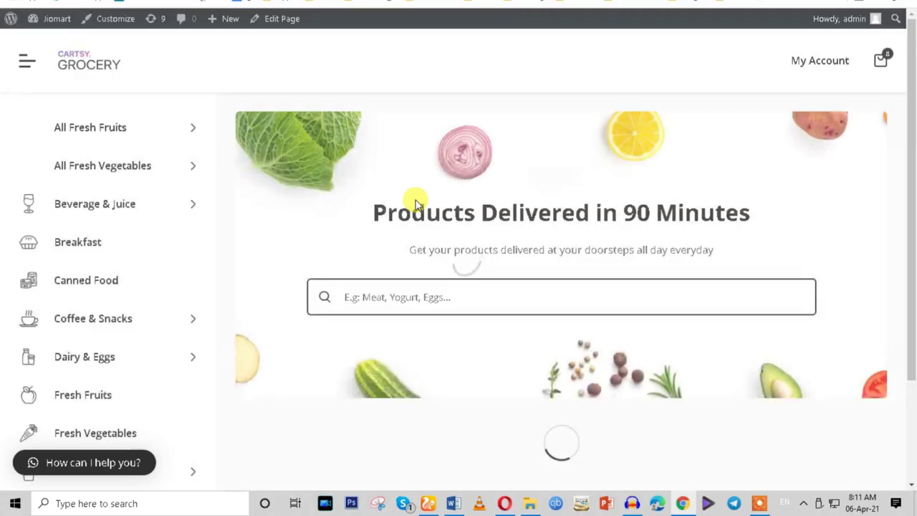
# Scroll the Cartsy Grocery storefront and close the newsletter subscribe popup.
pyautogui.scroll(-1, 283, 212)
pyautogui.scroll(-1, 283, 213)
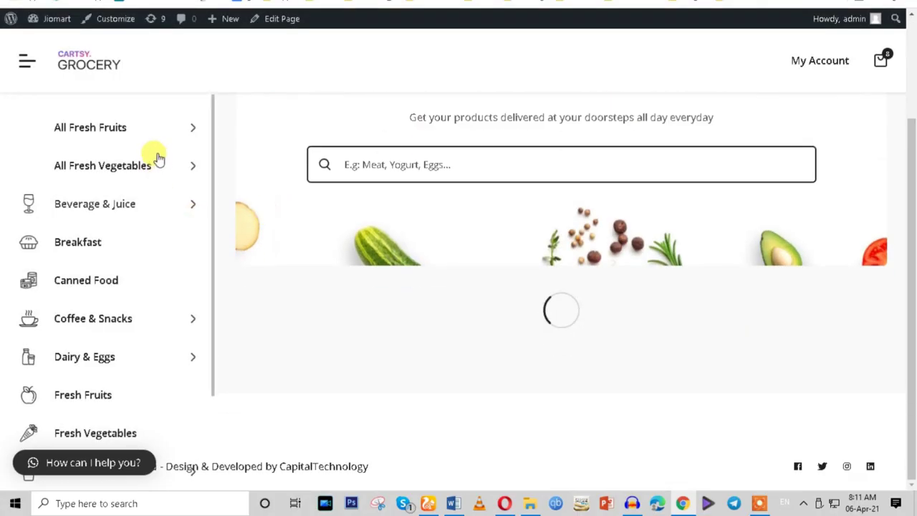
pyautogui.scroll(-1, 445, 313)
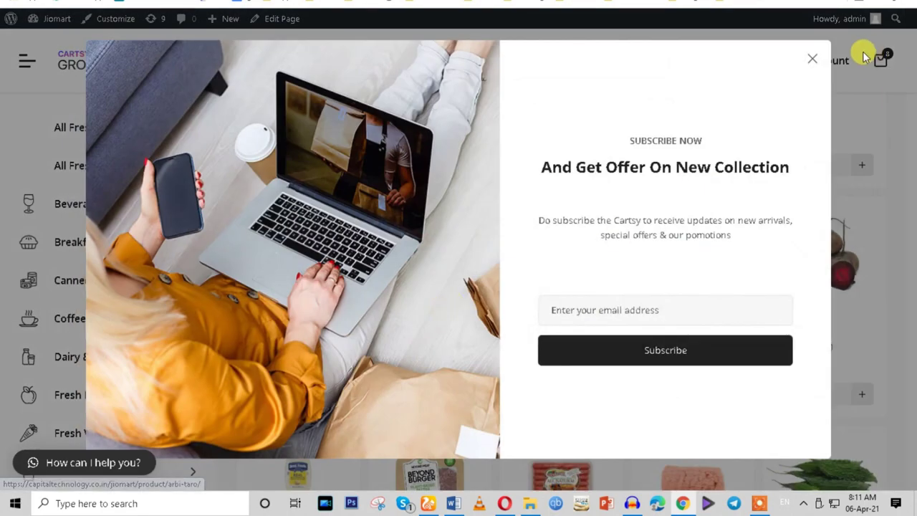
pyautogui.click(810, 60)
pyautogui.scroll(-3, 454, 235)
pyautogui.scroll(-4, 453, 235)
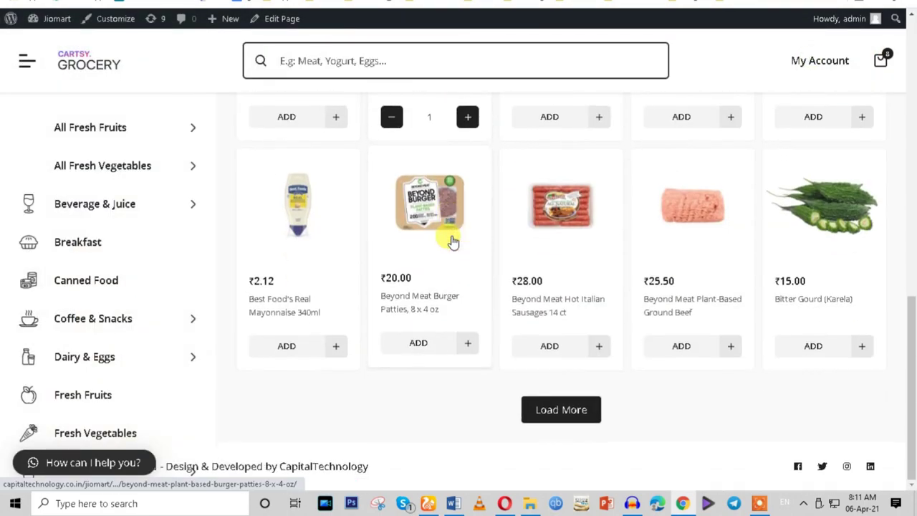
# Add Beyond Meat burger patties and Hot Italian sausages to the cart, then focus product search.
pyautogui.click(424, 342)
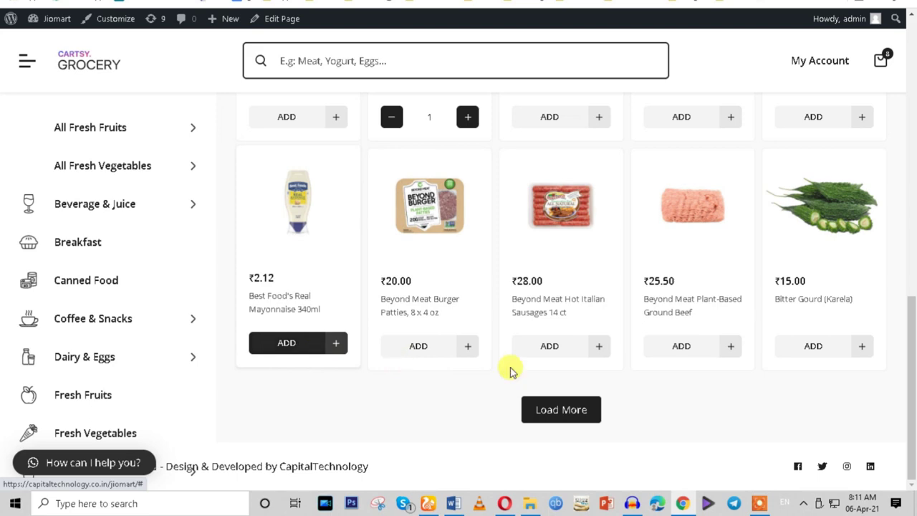
pyautogui.click(549, 345)
pyautogui.scroll(6, 670, 353)
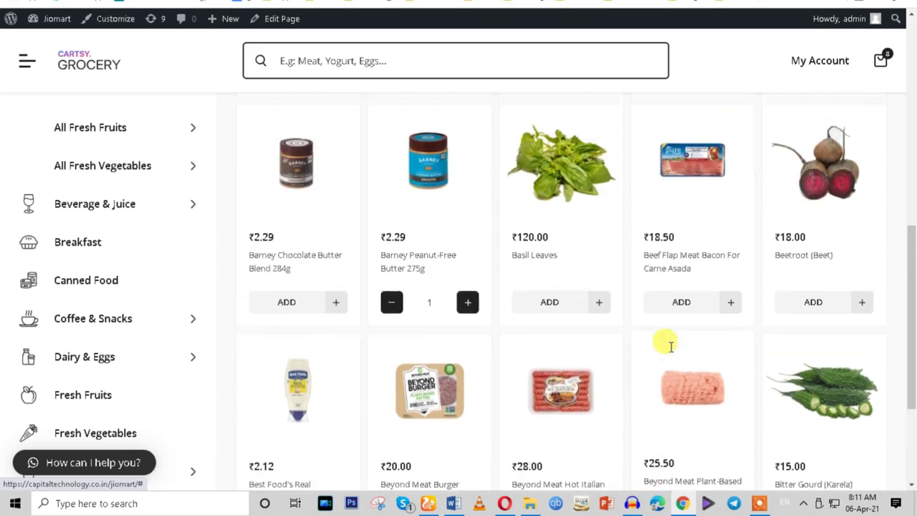
pyautogui.scroll(3, 670, 351)
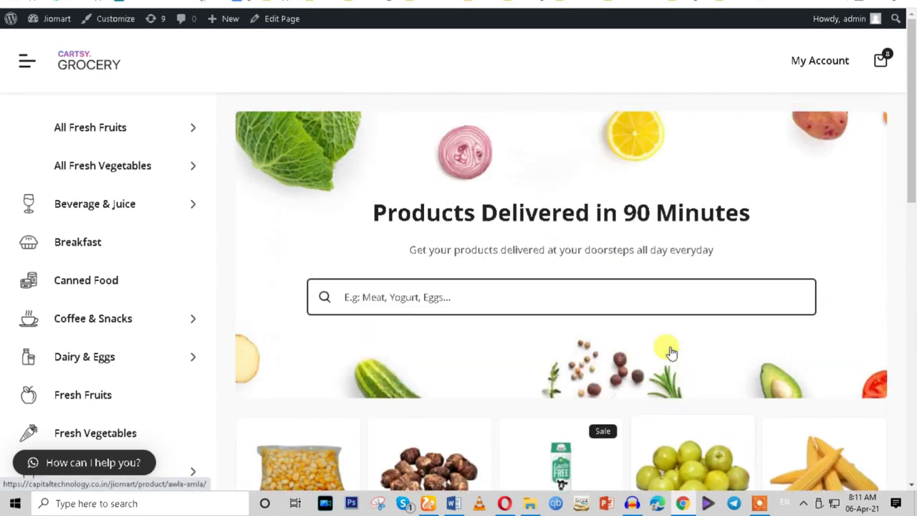
pyautogui.click(374, 296)
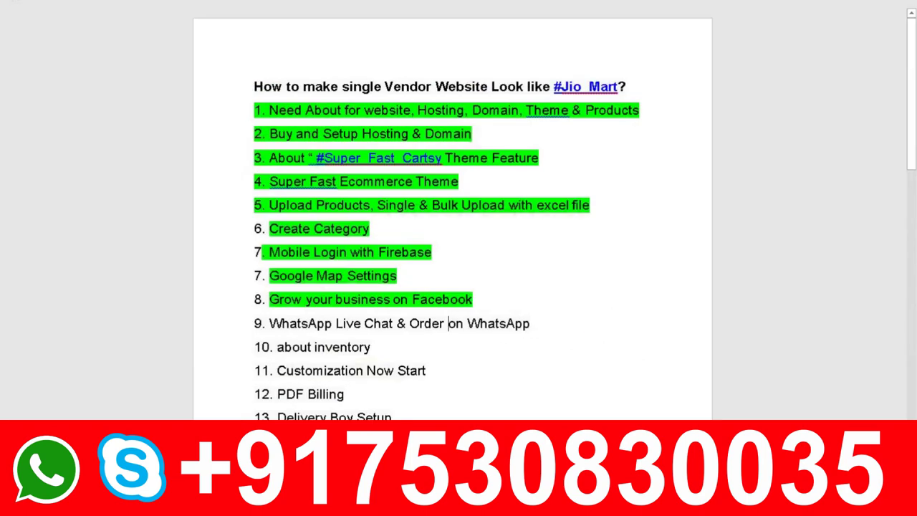
# Scroll the Word outline down to show topics 9–20.
pyautogui.scroll(-5, 453, 338)
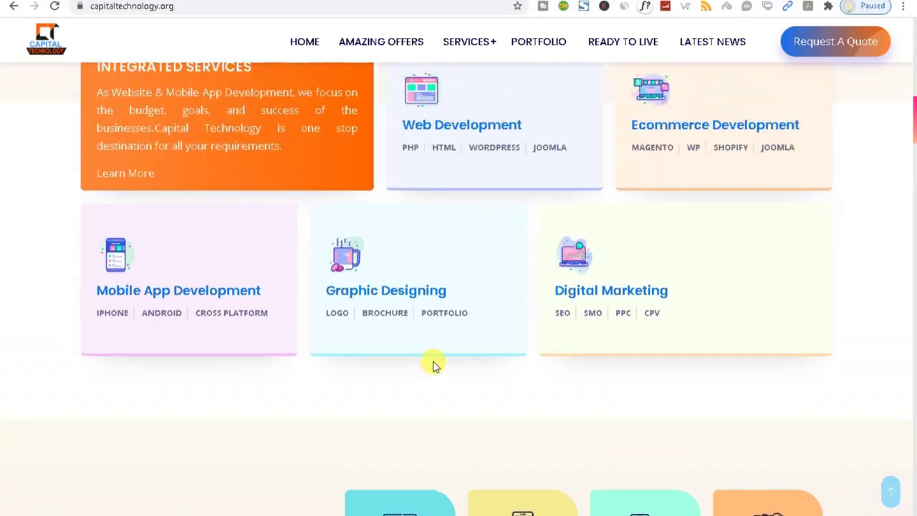
pyautogui.scroll(3, 434, 361)
pyautogui.scroll(2, 433, 361)
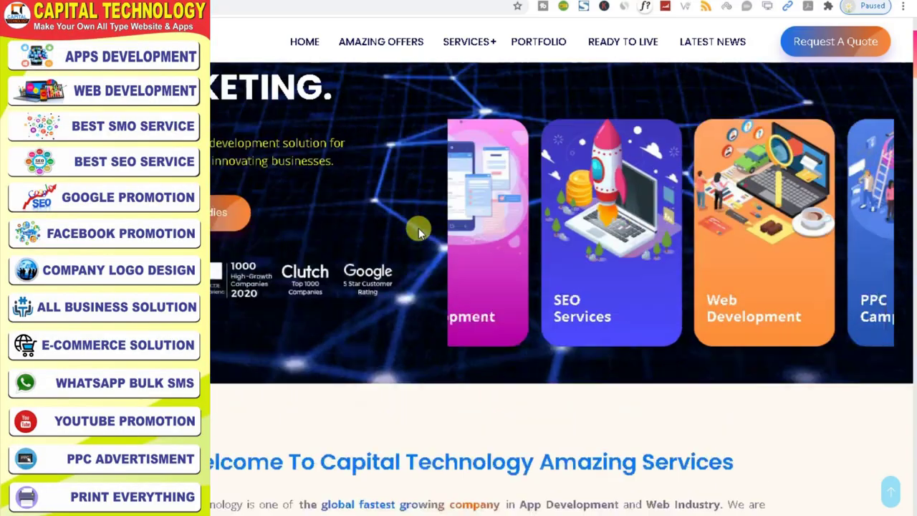
pyautogui.scroll(5, 418, 228)
pyautogui.moveTo(479, 45)
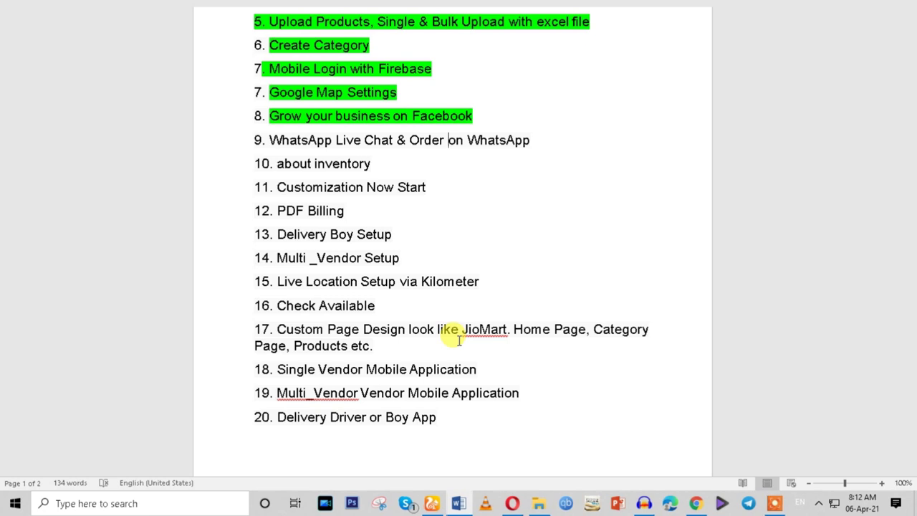
# Highlight item 9 'WhatsApp Live Chat' and item 12 'PDF Billing' in yellow.
pyautogui.moveTo(269, 141); pyautogui.dragTo(529, 140)
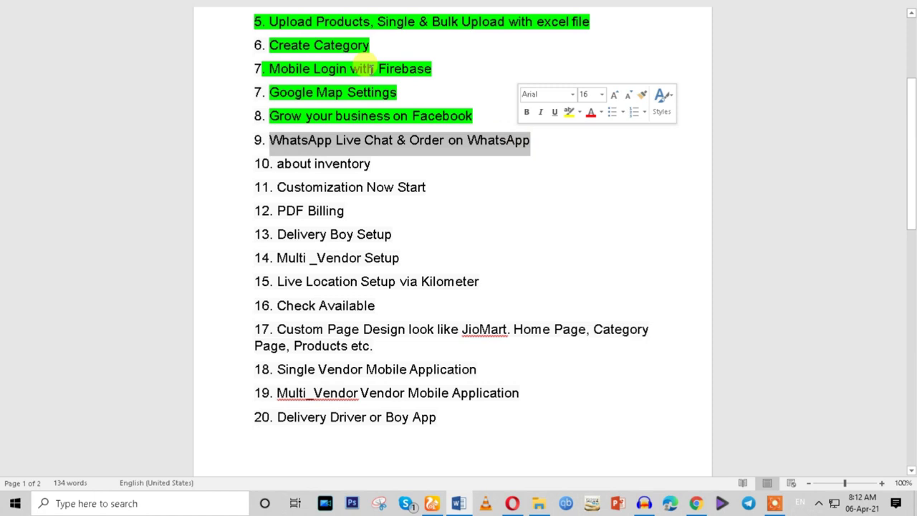
pyautogui.doubleClick(467, 142)
pyautogui.moveTo(272, 141); pyautogui.dragTo(530, 147)
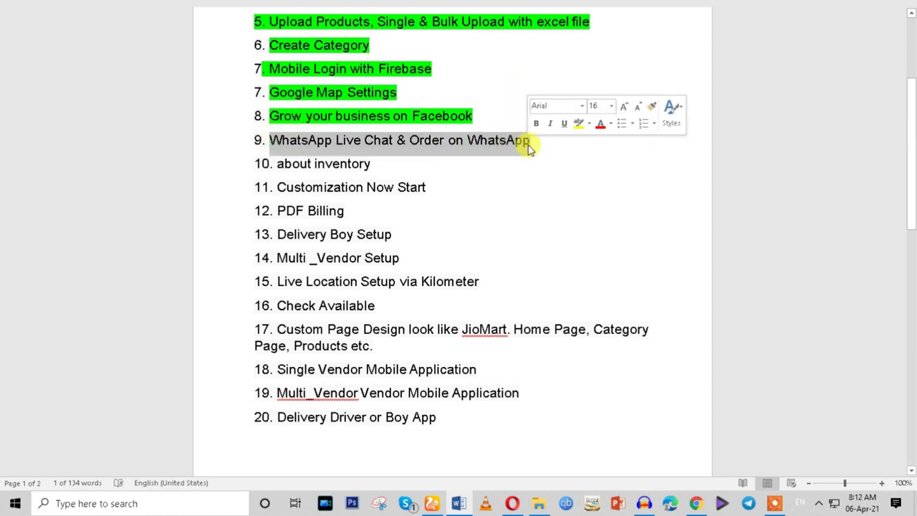
pyautogui.click(579, 124)
pyautogui.press('Right')
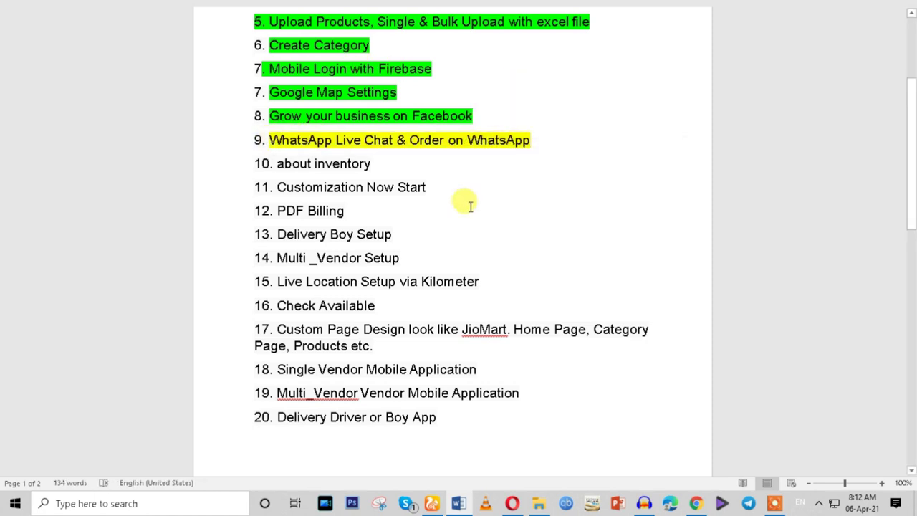
pyautogui.moveTo(277, 211); pyautogui.dragTo(369, 211)
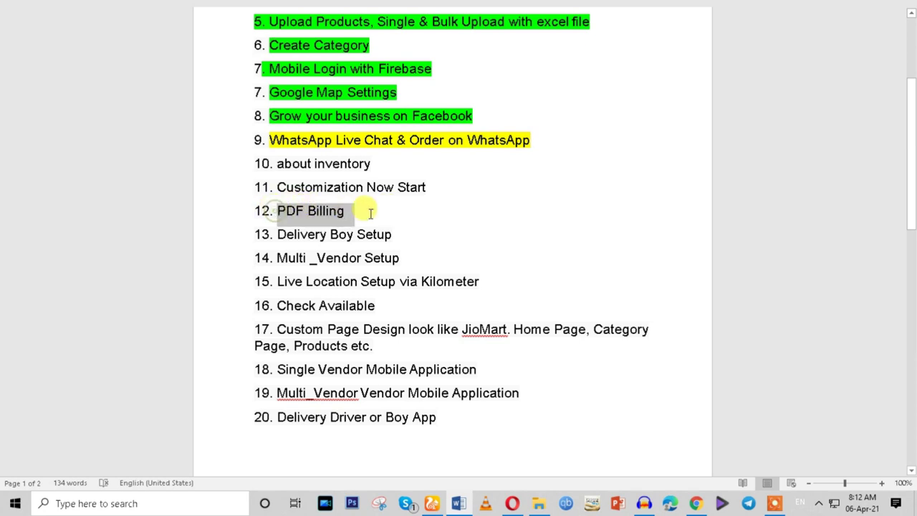
pyautogui.click(420, 191)
pyautogui.press('Right')
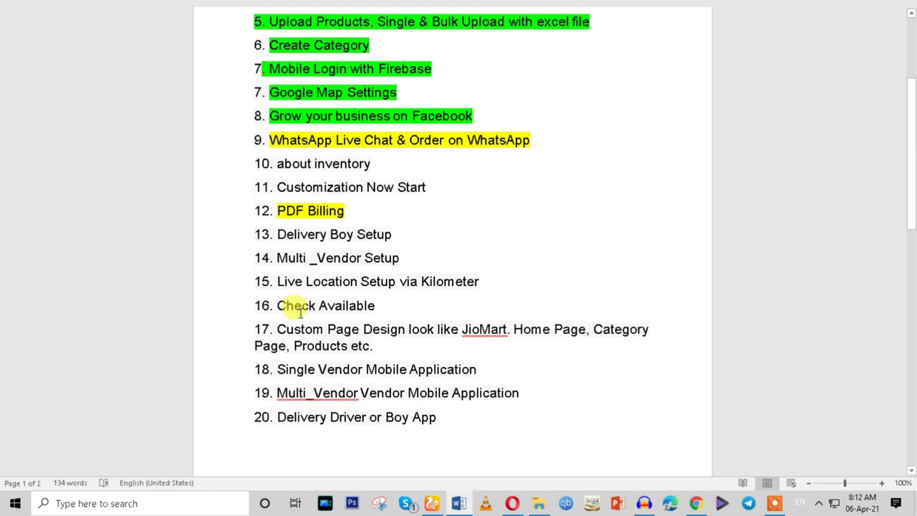
# Highlight Live Location Setup, Check Available and Custom Page Design (items 15–17), then return to the storefront.
pyautogui.moveTo(276, 281); pyautogui.dragTo(394, 283)
pyautogui.click(435, 260)
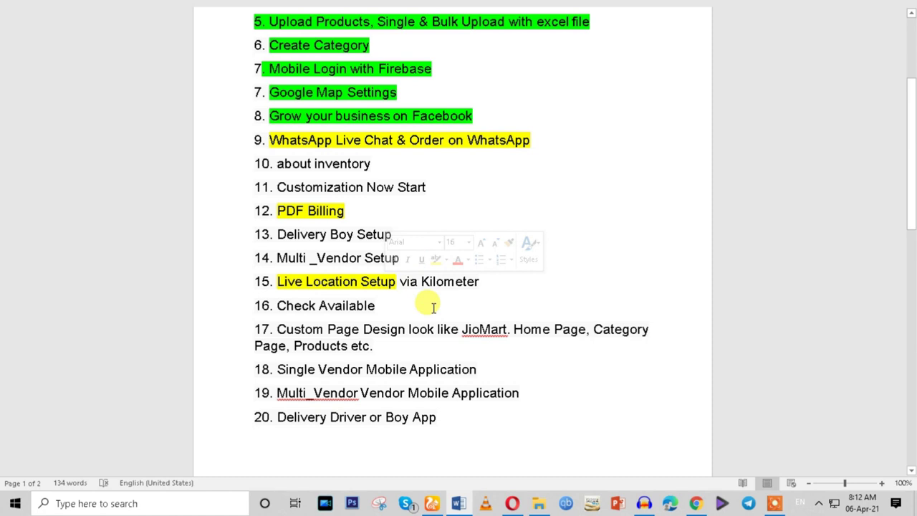
pyautogui.moveTo(278, 305); pyautogui.dragTo(378, 306)
pyautogui.click(432, 285)
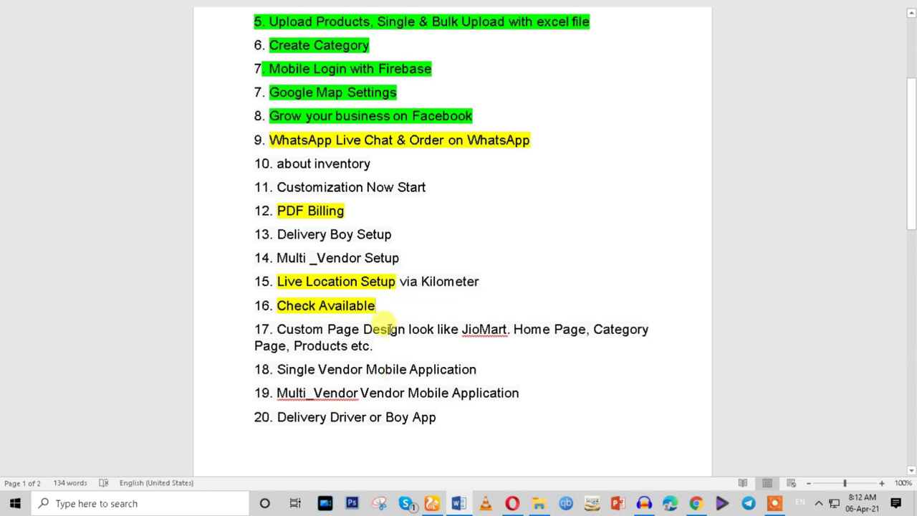
pyautogui.moveTo(278, 328); pyautogui.dragTo(370, 341)
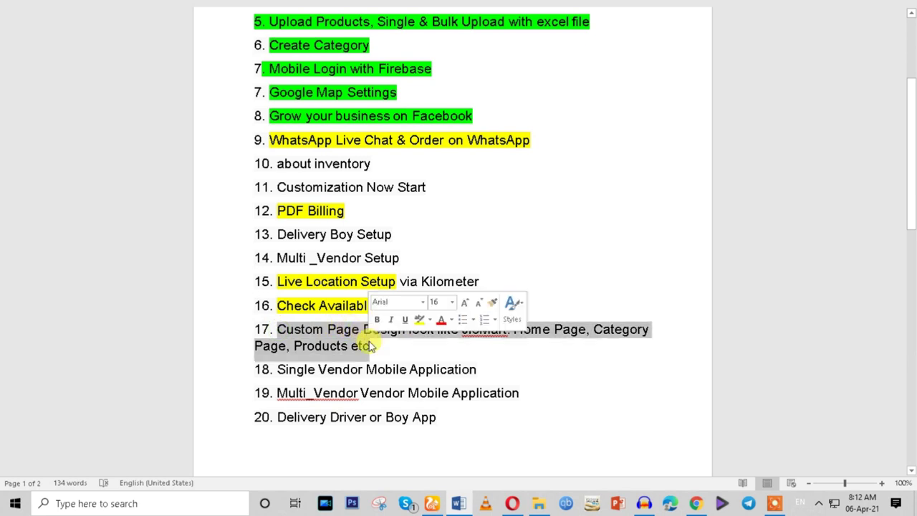
pyautogui.click(419, 320)
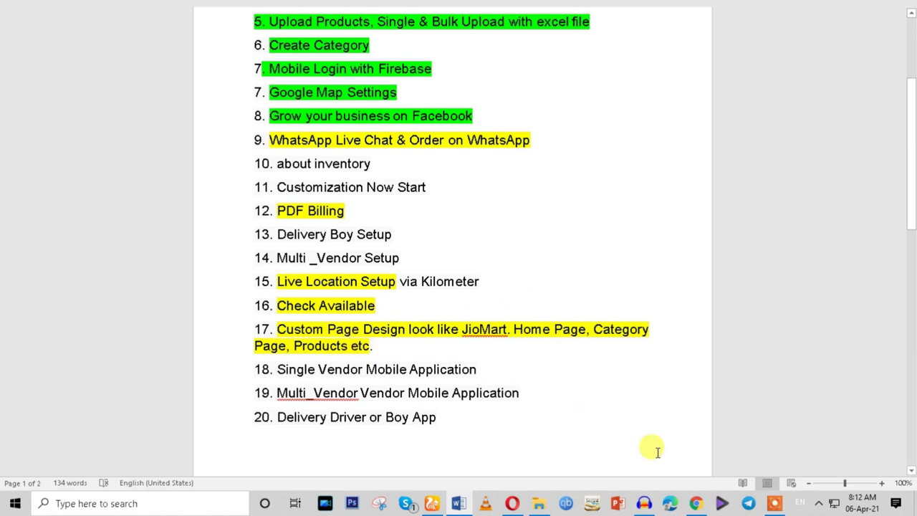
pyautogui.click(695, 503)
pyautogui.scroll(-10, 301, 301)
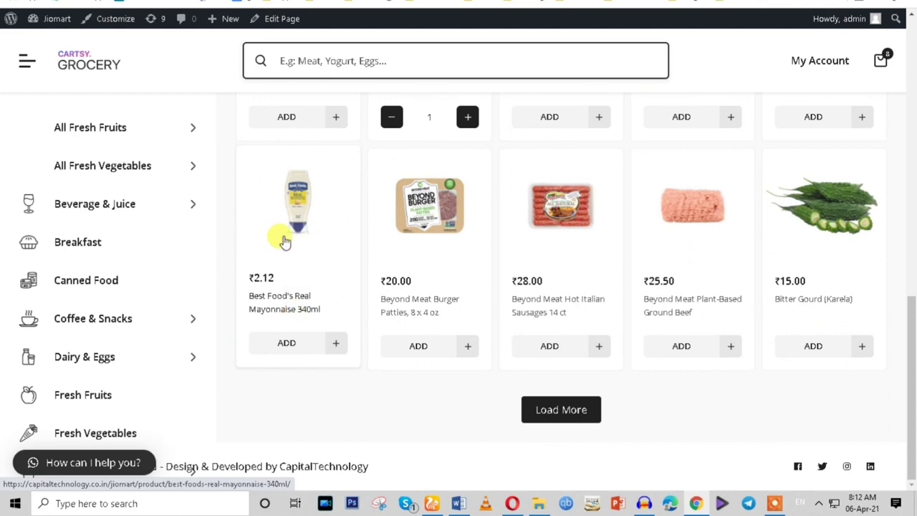
pyautogui.scroll(4, 136, 284)
pyautogui.scroll(3, 41, 369)
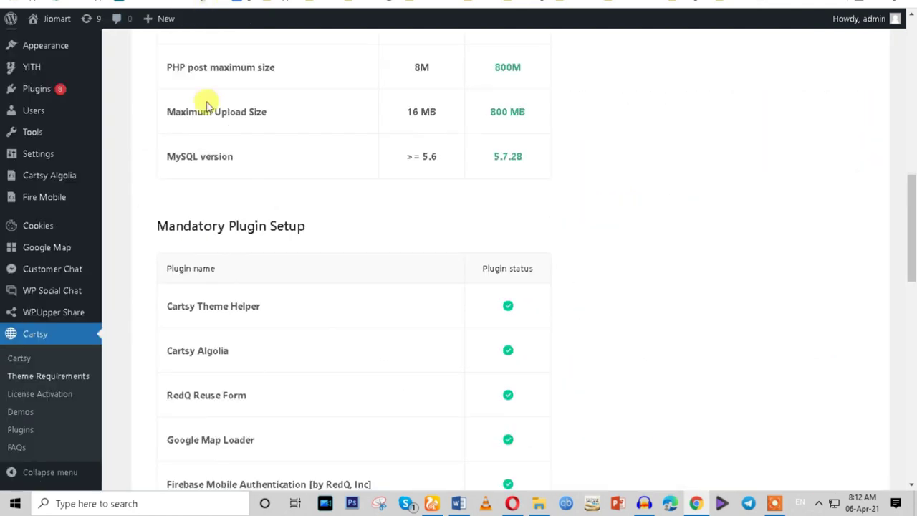
pyautogui.scroll(-5, 134, 323)
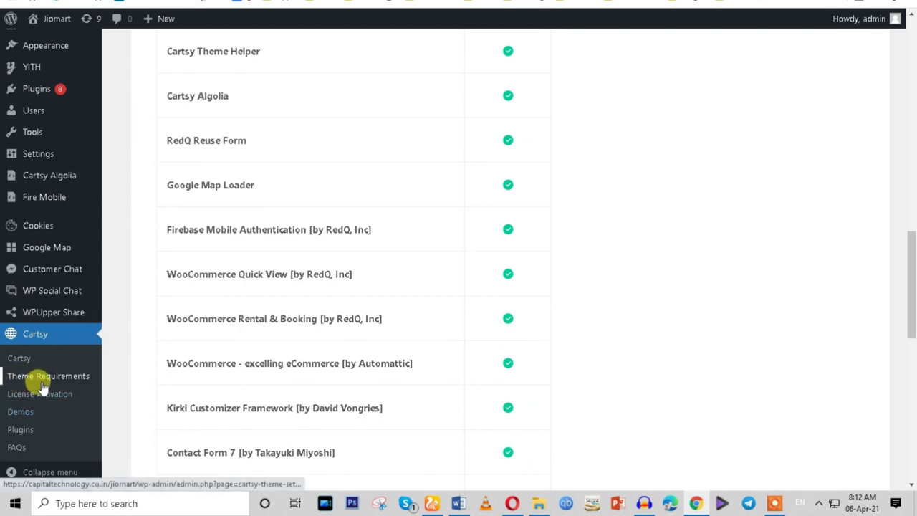
pyautogui.scroll(10, 48, 382)
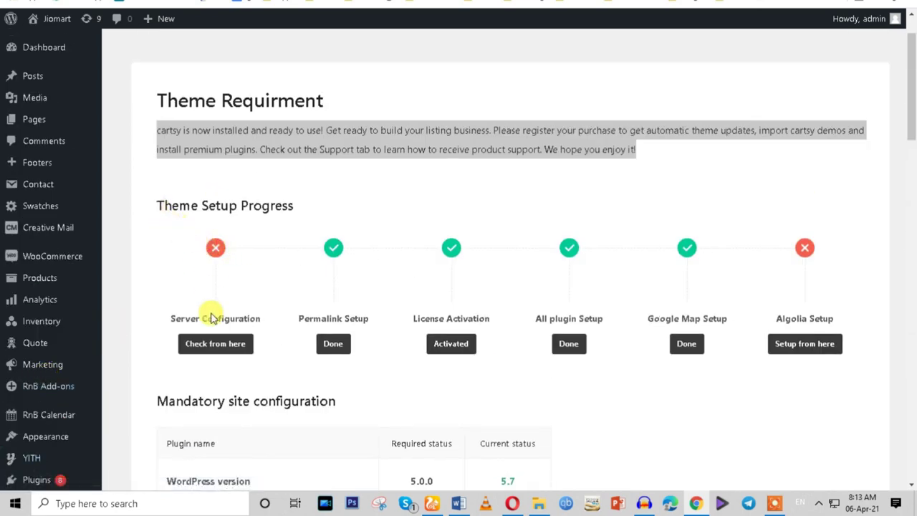
pyautogui.moveTo(167, 319); pyautogui.dragTo(252, 323)
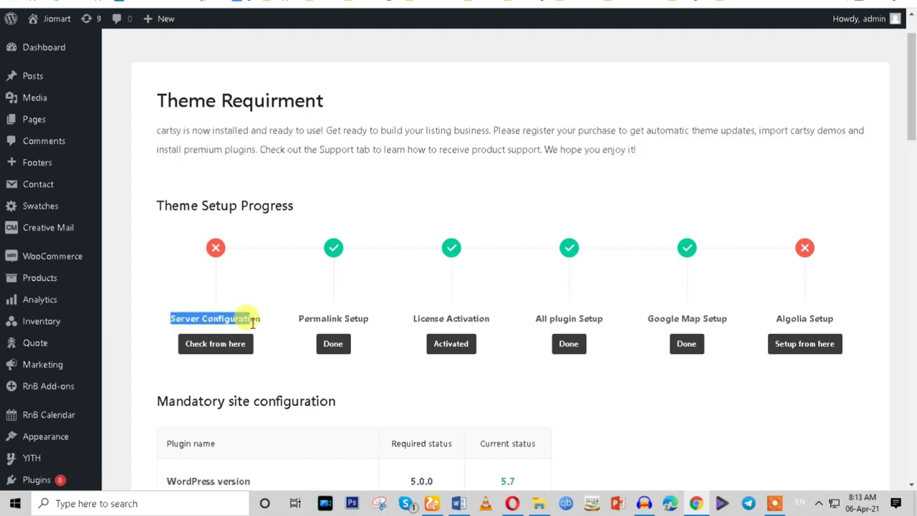
pyautogui.scroll(-2, 251, 326)
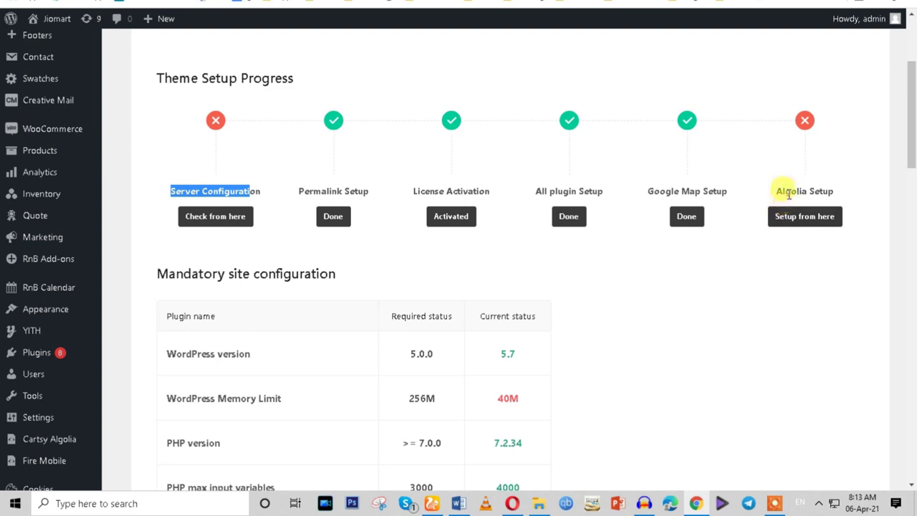
pyautogui.moveTo(777, 192); pyautogui.dragTo(836, 195)
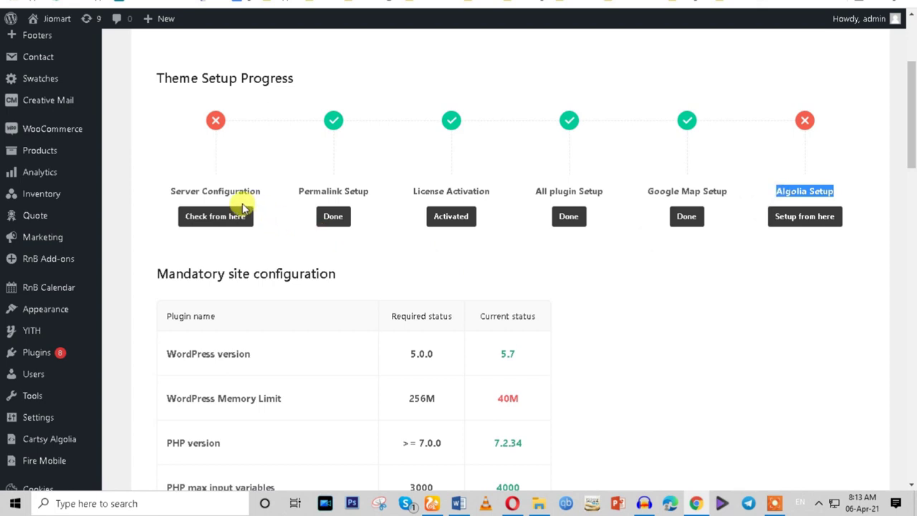
pyautogui.tripleClick(218, 191)
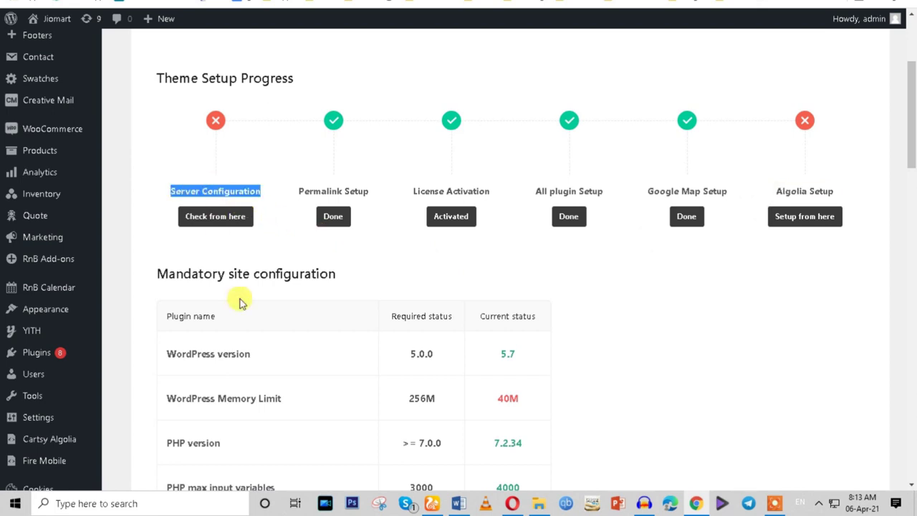
pyautogui.scroll(-2, 240, 303)
pyautogui.scroll(-1, 240, 303)
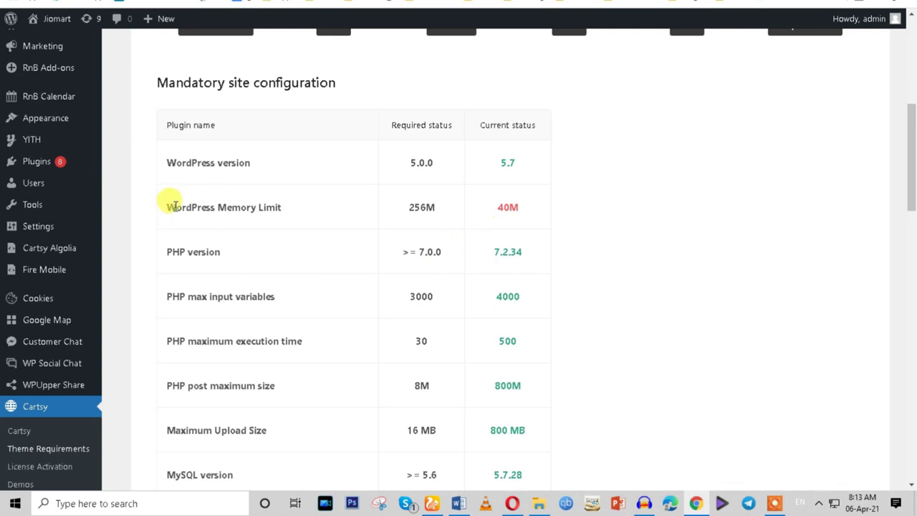
pyautogui.moveTo(174, 207); pyautogui.dragTo(276, 212)
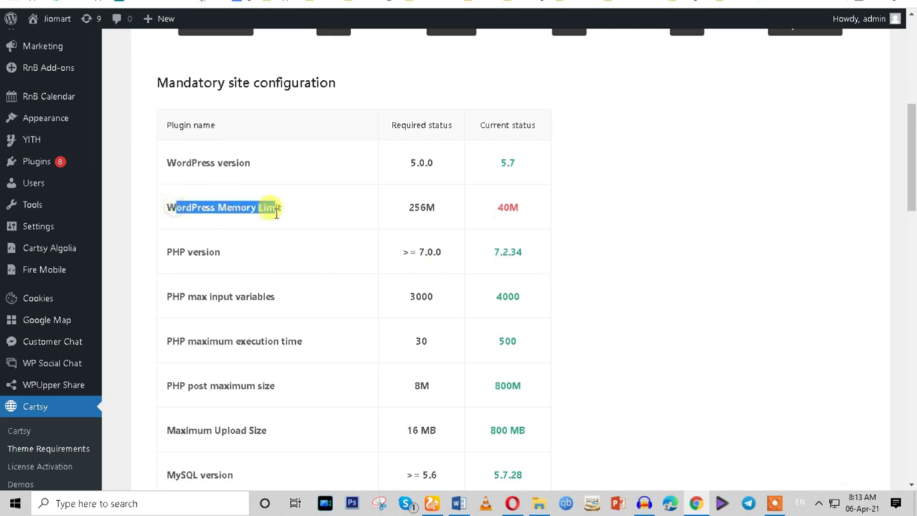
pyautogui.click(280, 3)
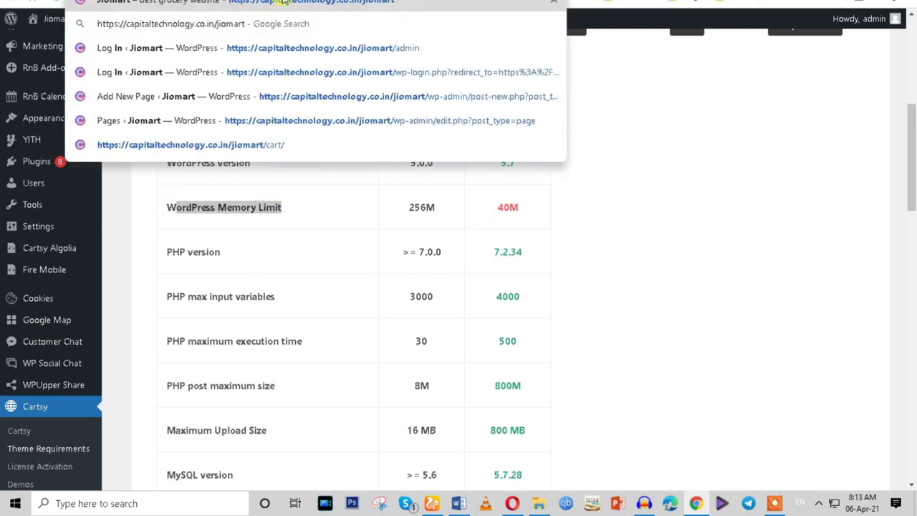
# Copy the 'WordPress Memory Limit' label from the Cartsy requirements page.
pyautogui.click(620, 232)
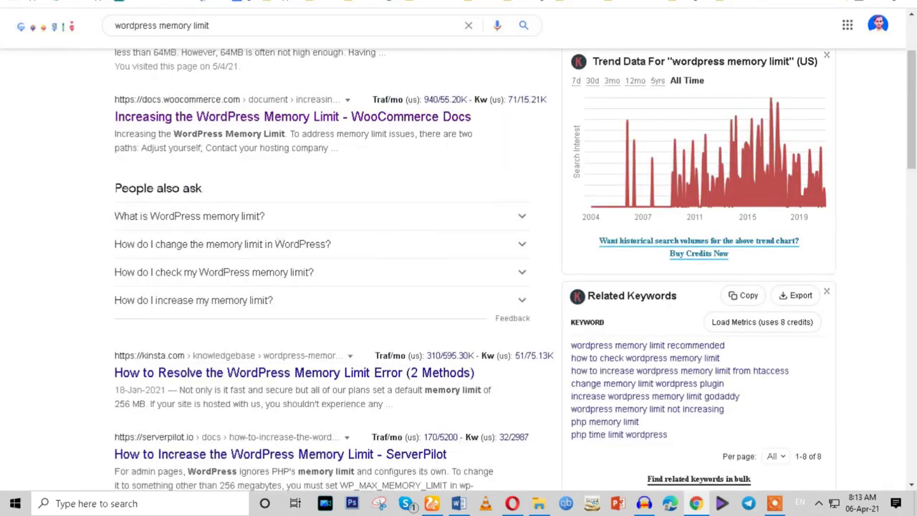
pyautogui.scroll(2, 354, 180)
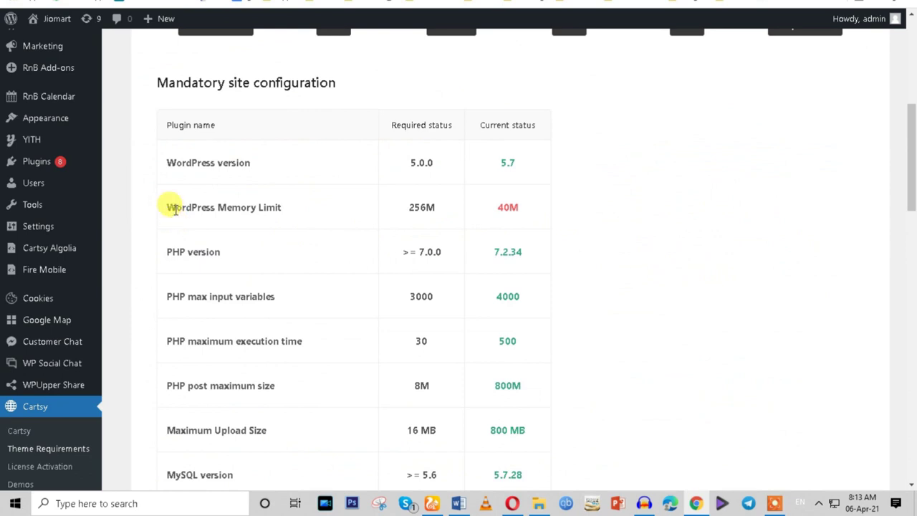
pyautogui.doubleClick(175, 207)
pyautogui.tripleClick(174, 208)
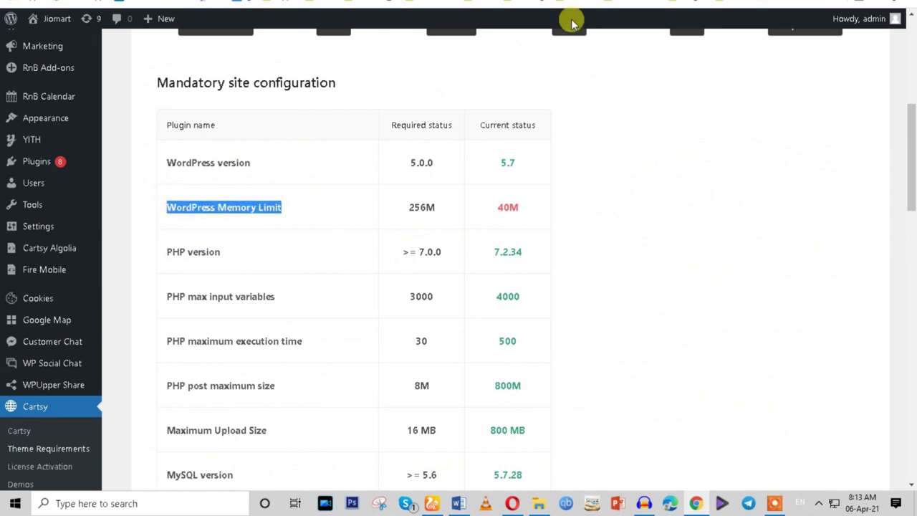
pyautogui.rightClick(251, 208)
pyautogui.click(282, 215)
pyautogui.scroll(2, 260, 218)
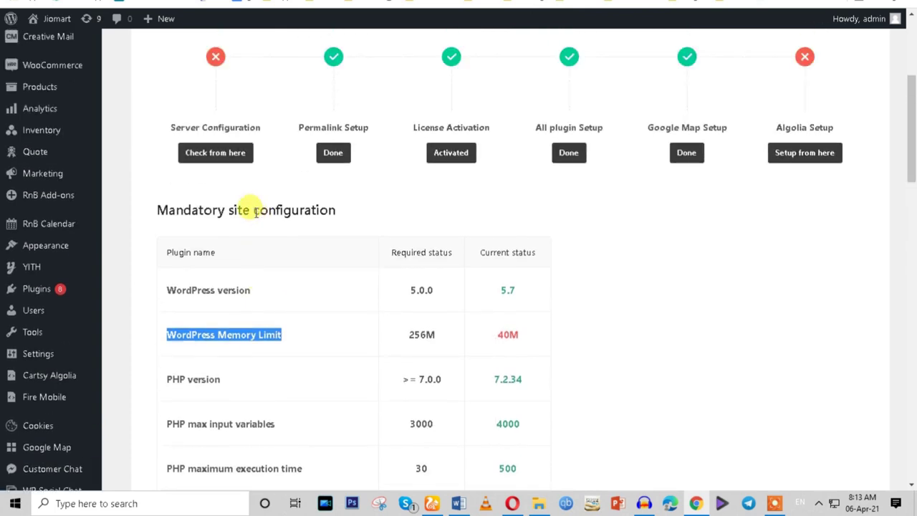
pyautogui.tripleClick(256, 212)
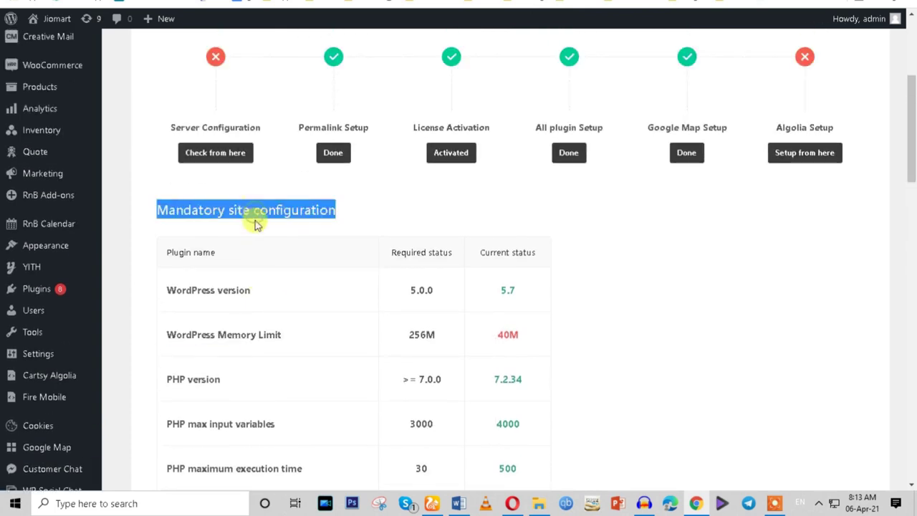
pyautogui.tripleClick(249, 335)
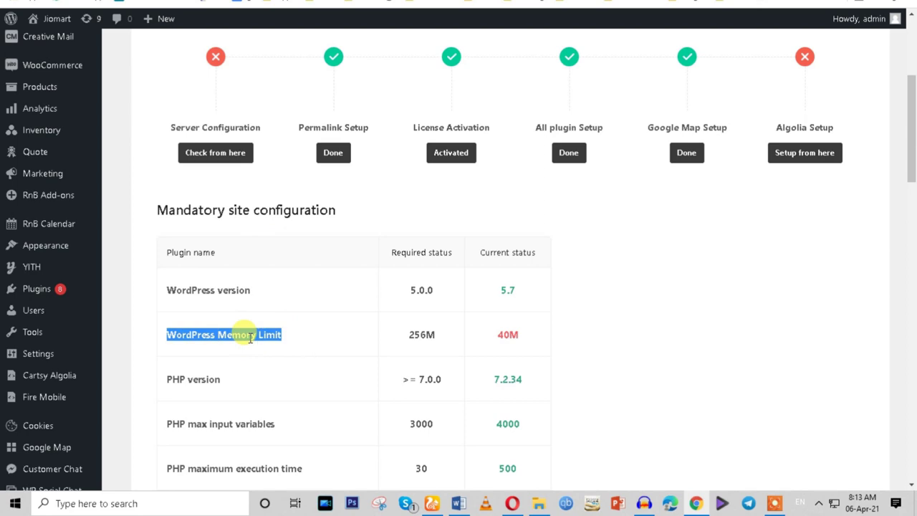
# Open the wpbeginner memory exhausted error article from the 'wordpress memory limit' Google results.
pyautogui.click(426, 7)
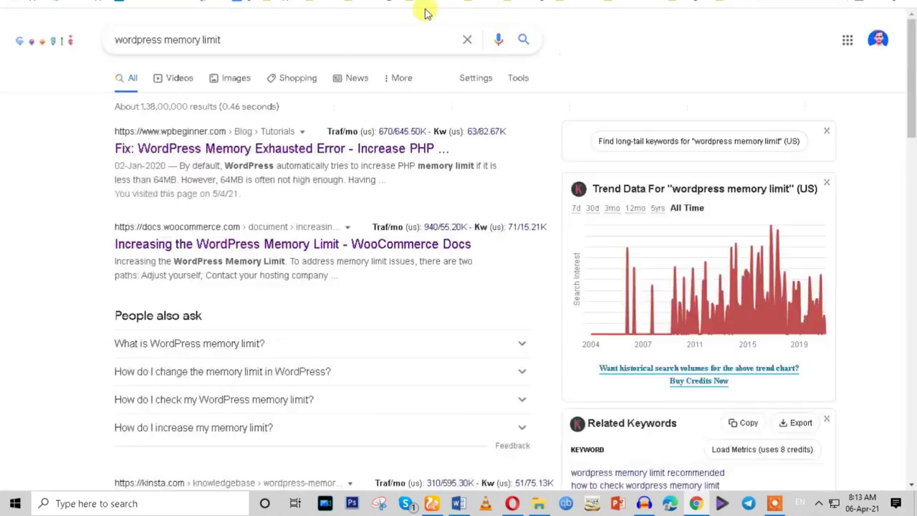
pyautogui.tripleClick(252, 34)
pyautogui.click(609, 33)
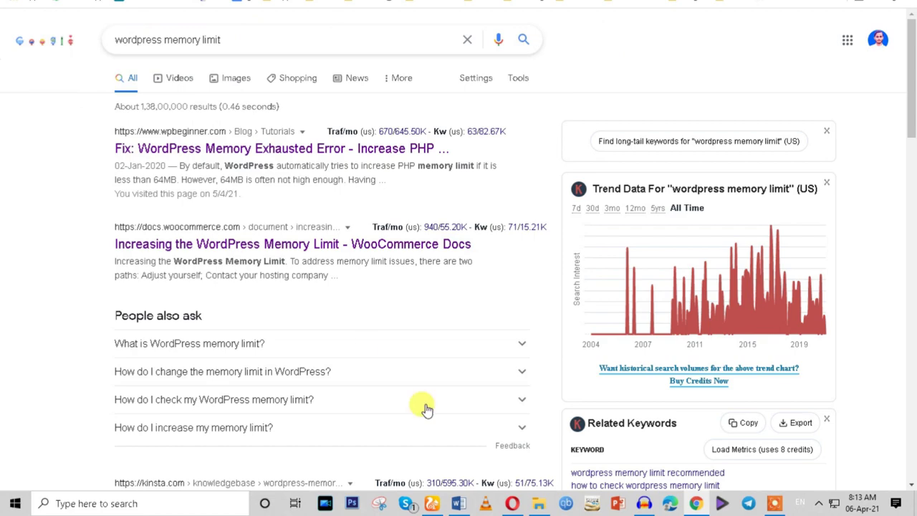
pyautogui.scroll(-6, 276, 297)
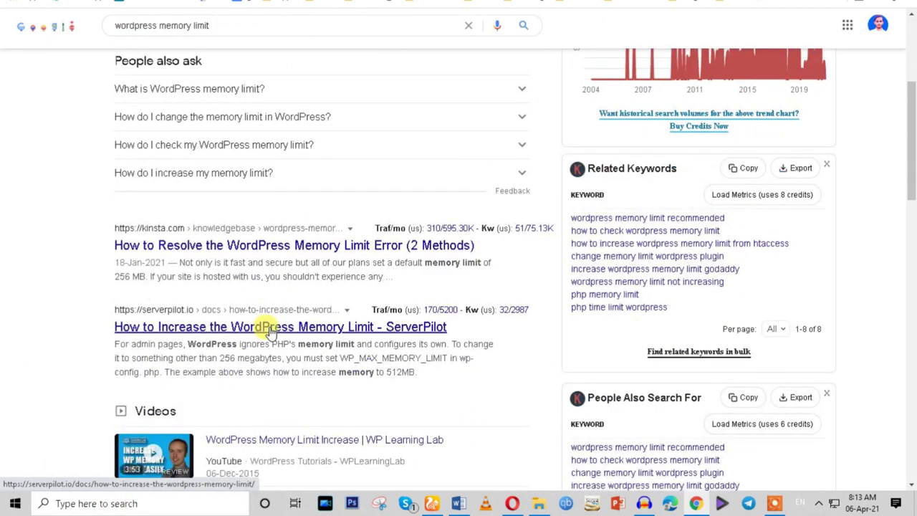
pyautogui.scroll(4, 272, 336)
pyautogui.scroll(3, 270, 345)
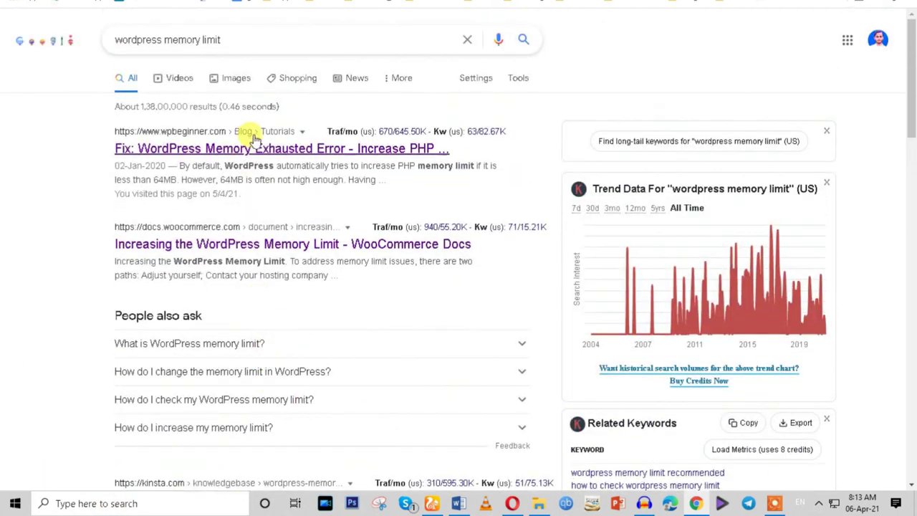
pyautogui.rightClick(270, 149)
pyautogui.press('Escape')
pyautogui.click(273, 149)
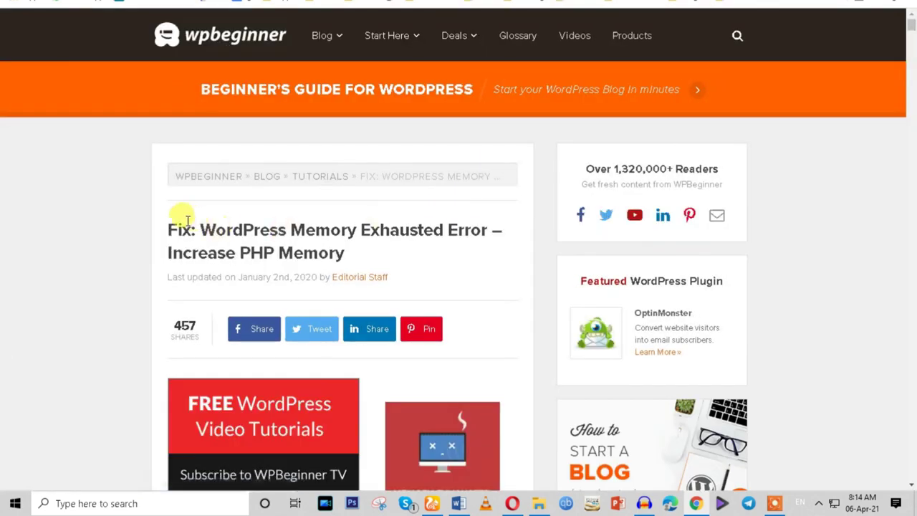
# Copy the article's define( 'WP_MEMORY_LIMIT', '256M' ); code line.
pyautogui.moveTo(215, 229); pyautogui.dragTo(439, 253)
pyautogui.scroll(-15, 438, 254)
pyautogui.scroll(-3, 439, 254)
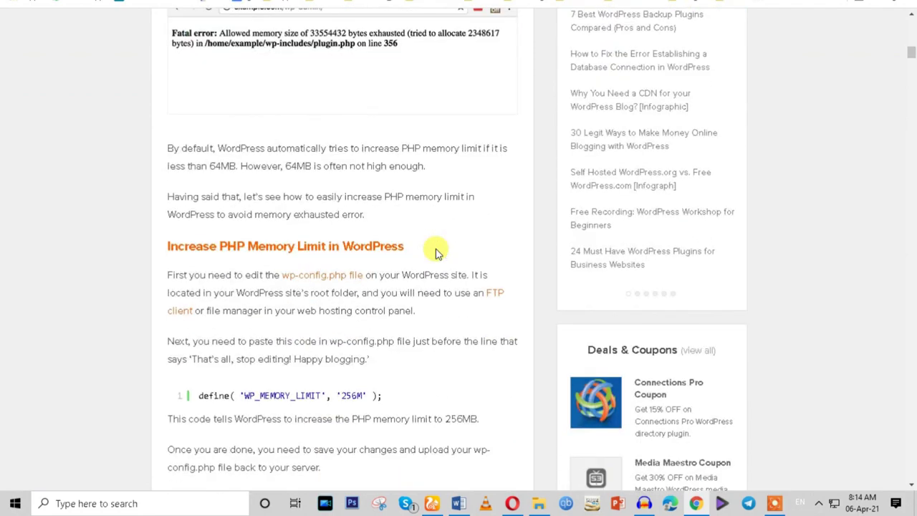
pyautogui.scroll(-3, 438, 253)
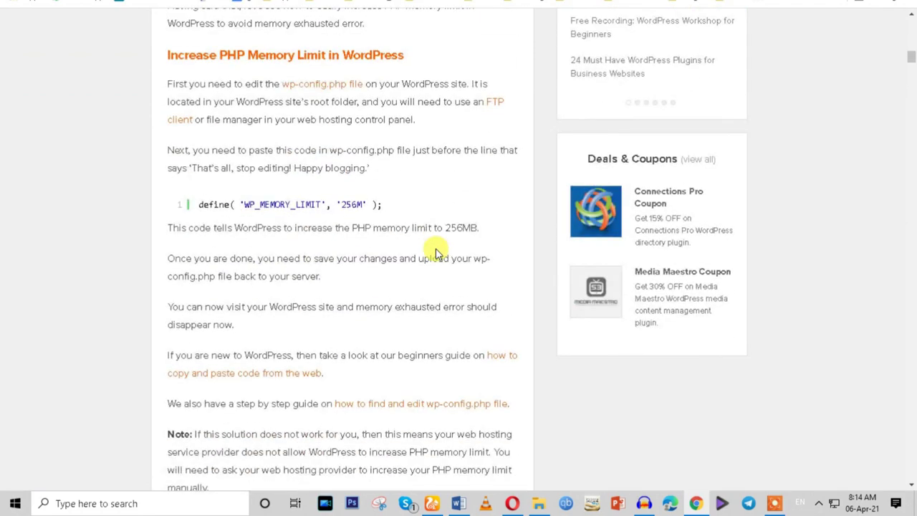
pyautogui.moveTo(198, 206); pyautogui.dragTo(375, 205)
pyautogui.rightClick(331, 207)
pyautogui.click(332, 209)
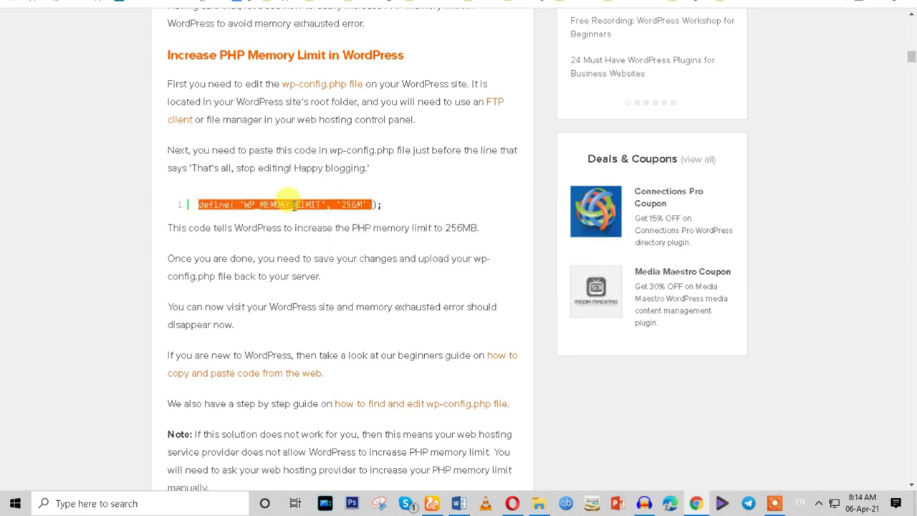
pyautogui.rightClick(295, 205)
pyautogui.click(321, 248)
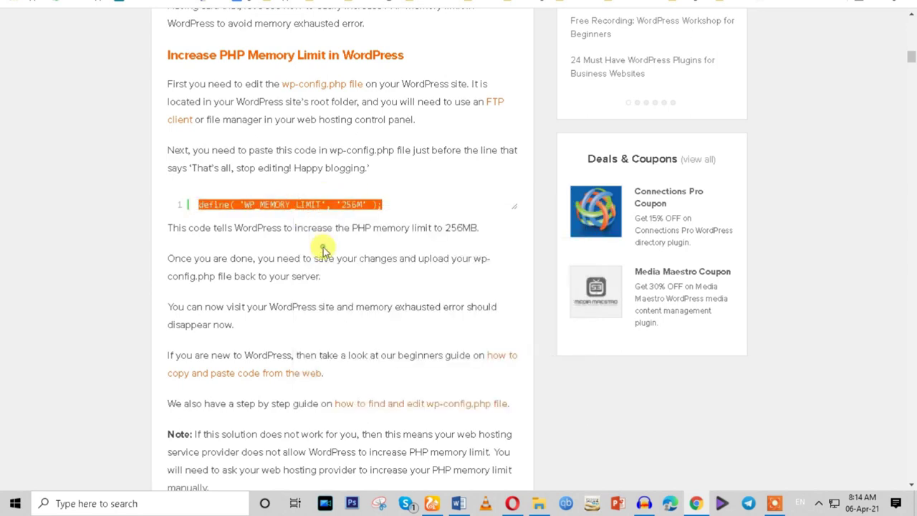
# Review the article's wp-config.php editing instructions and switch to cPanel.
pyautogui.scroll(2, 320, 244)
pyautogui.moveTo(172, 209); pyautogui.dragTo(292, 217)
pyautogui.click(278, 210)
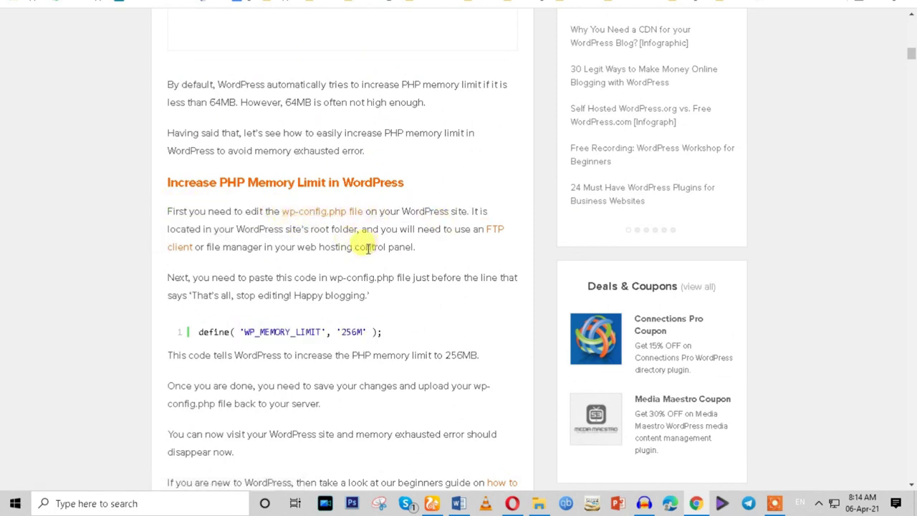
pyautogui.click(366, 3)
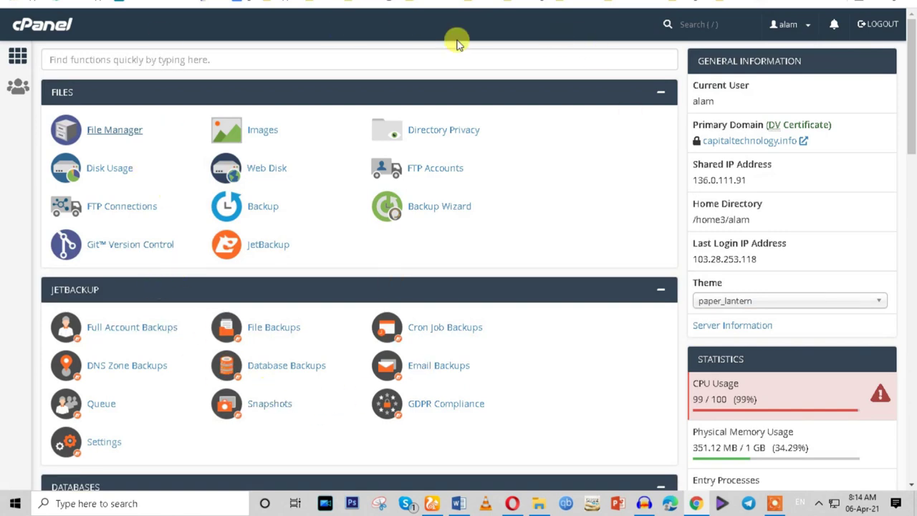
# Navigate File Manager into the capitaltechnology.co.in/jiomart site folder.
pyautogui.click(458, 3)
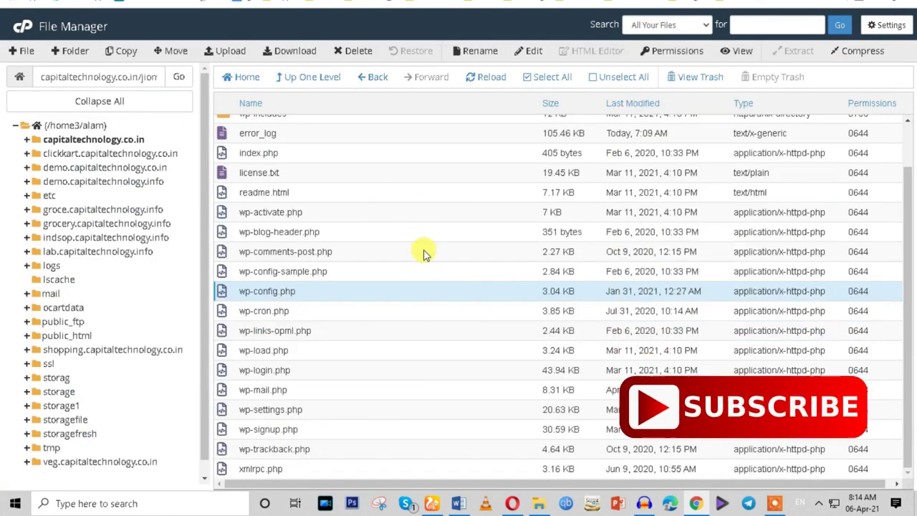
pyautogui.rightClick(342, 294)
pyautogui.click(365, 343)
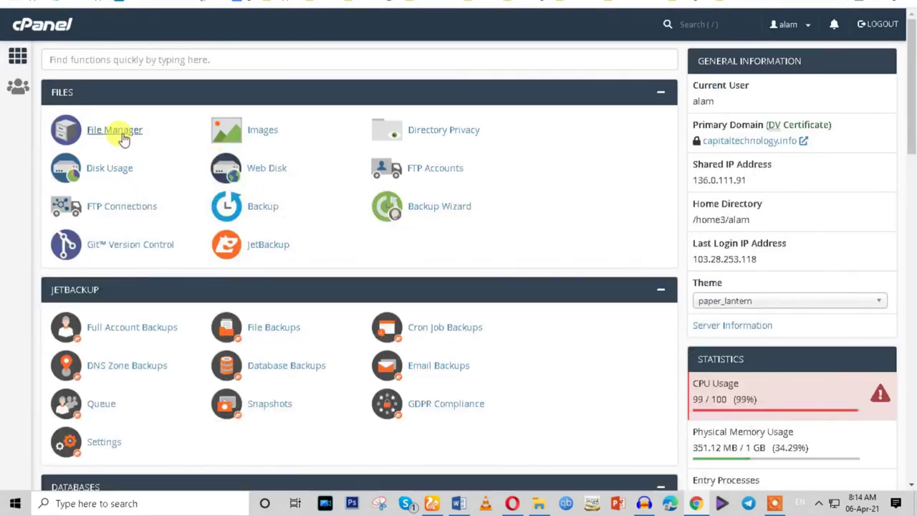
pyautogui.click(123, 139)
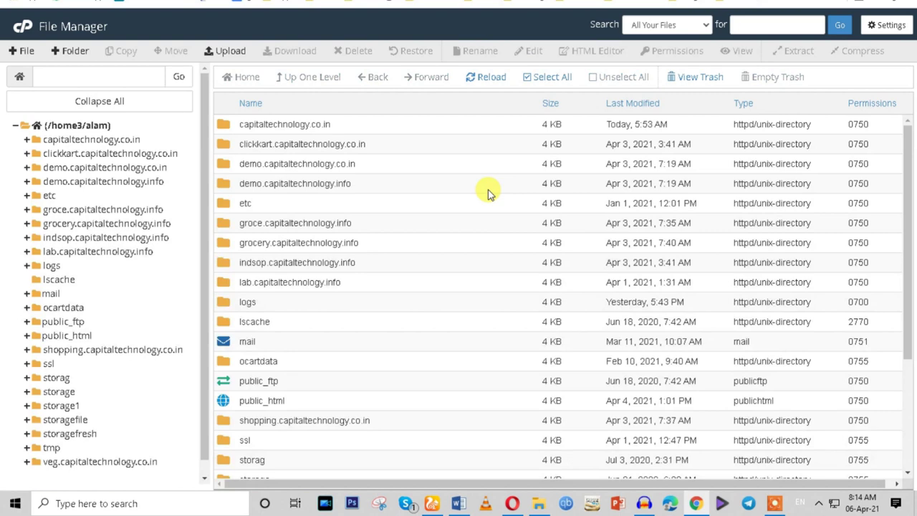
pyautogui.doubleClick(346, 126)
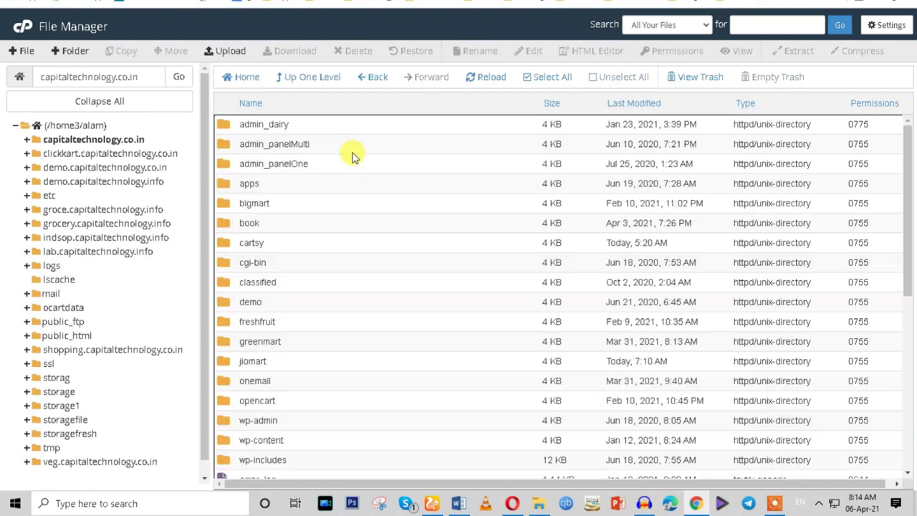
pyautogui.doubleClick(286, 361)
# Open jiomart's wp-config.php for editing, confirming the encoding dialog.
pyautogui.scroll(-5, 384, 293)
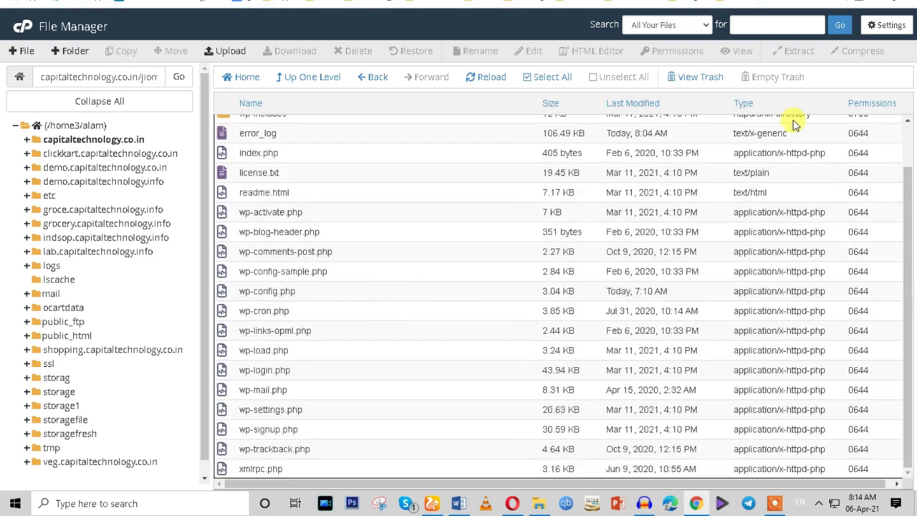
pyautogui.click(309, 294)
pyautogui.rightClick(308, 294)
pyautogui.click(336, 347)
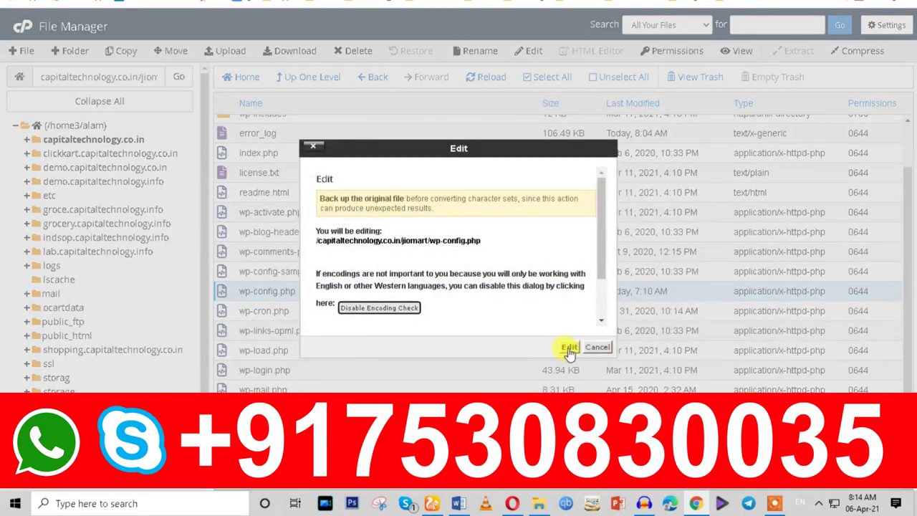
pyautogui.click(569, 348)
# Paste define( 'WP_MEMORY_LIMIT', '256M' ); onto empty line 82 and select the 256M value.
pyautogui.scroll(-10, 239, 276)
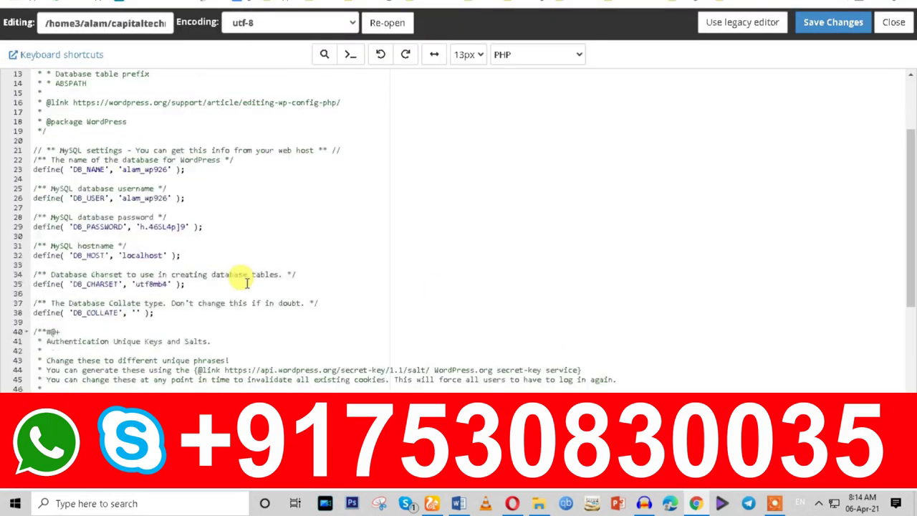
pyautogui.scroll(-4, 217, 337)
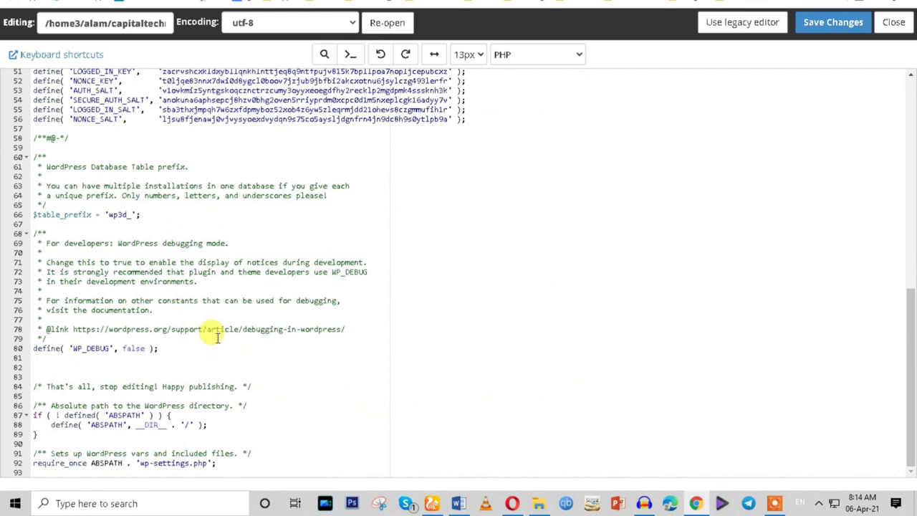
pyautogui.click(52, 366)
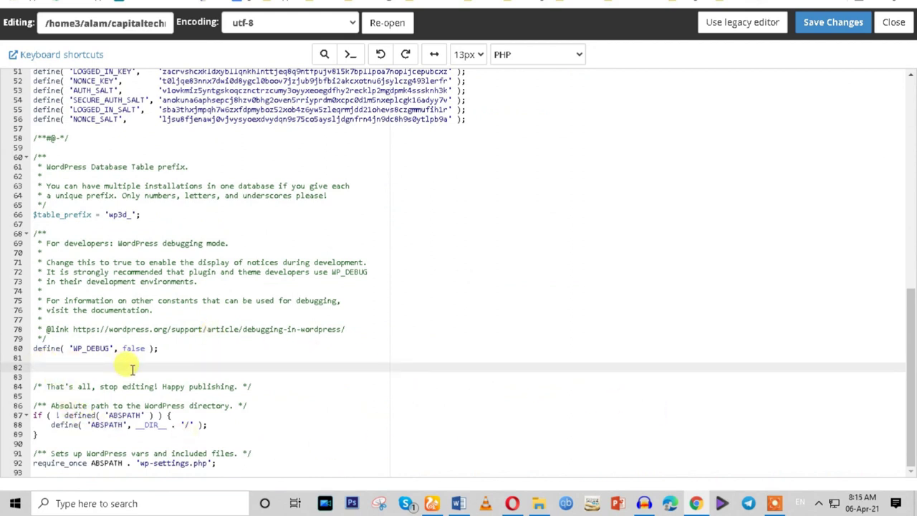
pyautogui.hotkey('ctrl', 'v')
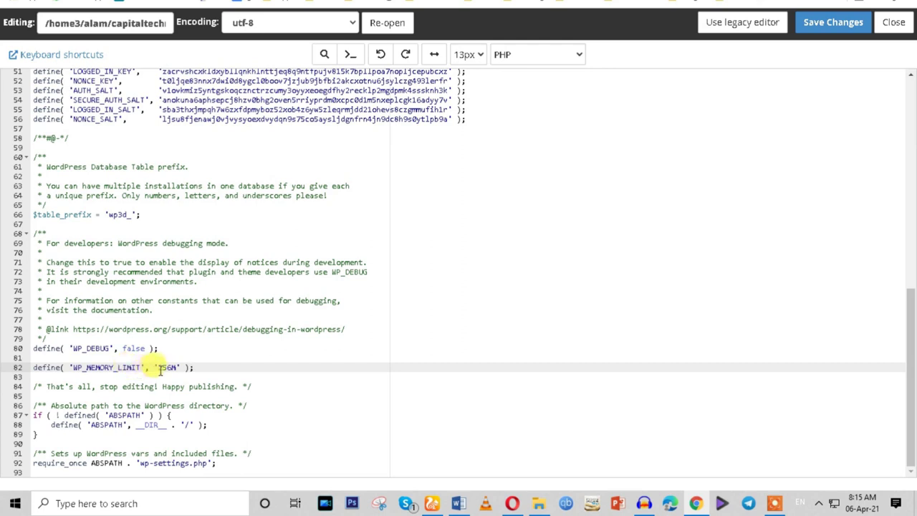
pyautogui.doubleClick(163, 368)
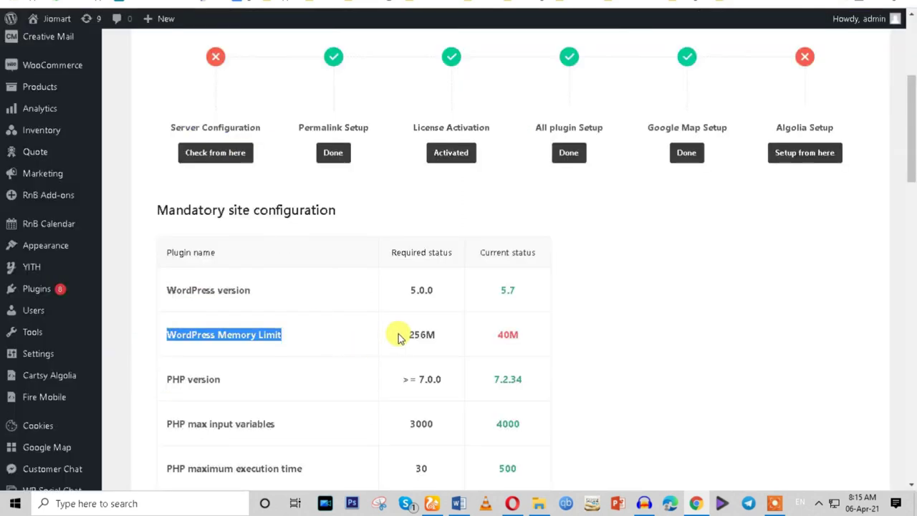
# Save wp-config.php and reload the Cartsy setup page to confirm the 400M memory limit.
pyautogui.click(401, 337)
pyautogui.moveTo(403, 341); pyautogui.dragTo(440, 340)
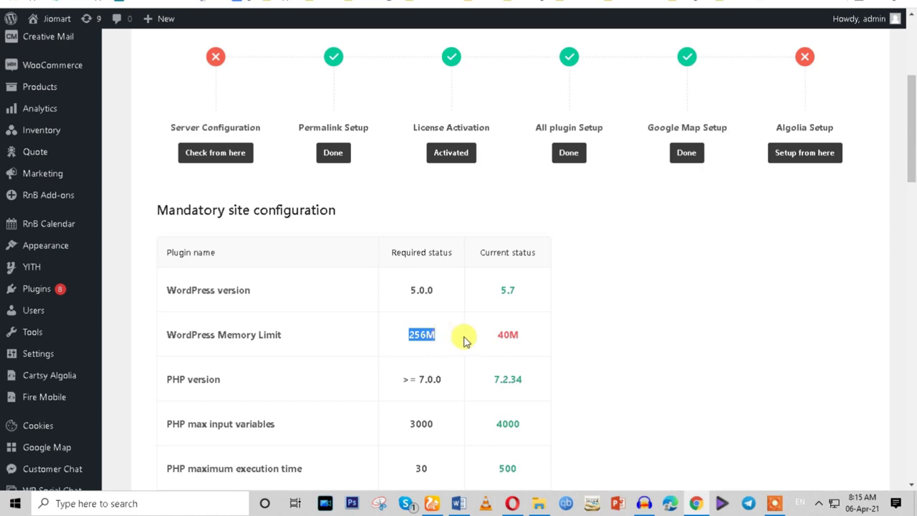
pyautogui.hotkey('ctrl', 'Tab')
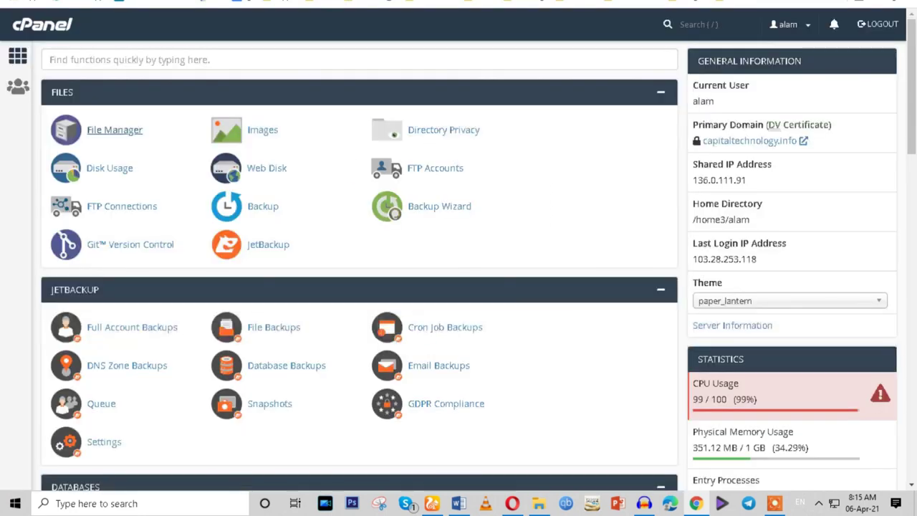
pyautogui.hotkey('ctrl', 'Tab')
pyautogui.click(817, 23)
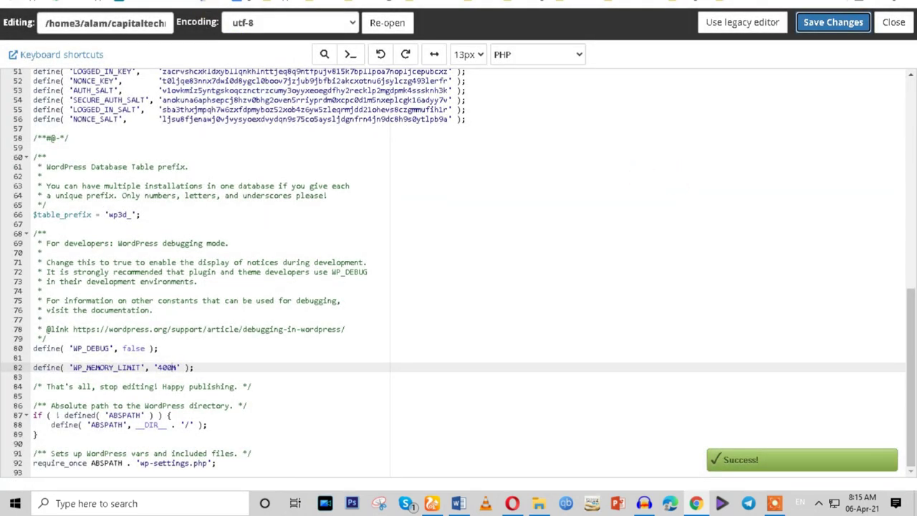
pyautogui.click(99, 3)
pyautogui.press('F5')
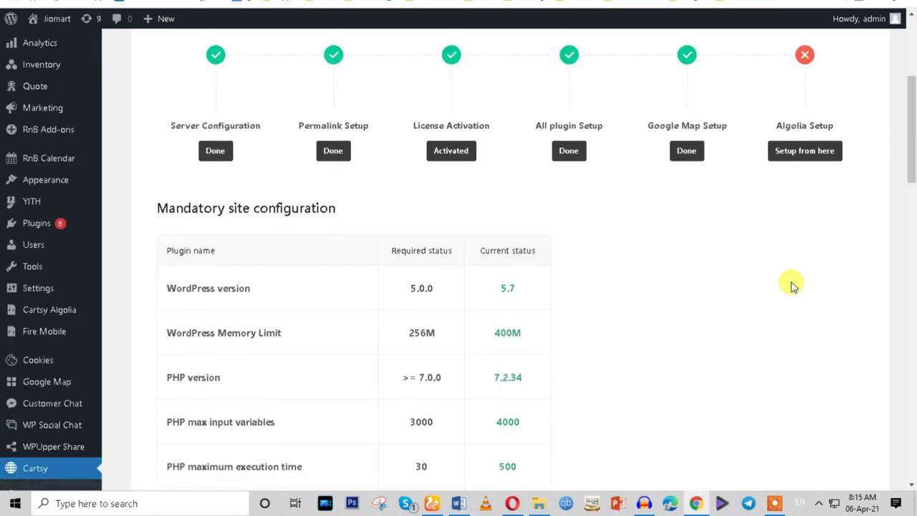
# Scroll to Theme Setup Progress and launch 'Setup from here' under Algolia Setup.
pyautogui.moveTo(166, 332); pyautogui.dragTo(278, 332)
pyautogui.scroll(1, 278, 333)
pyautogui.moveTo(171, 188); pyautogui.dragTo(270, 215)
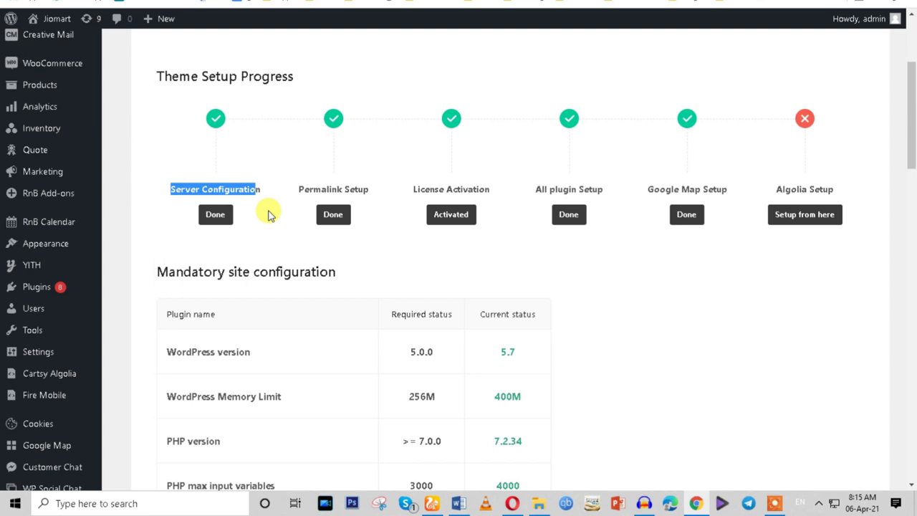
pyautogui.click(799, 222)
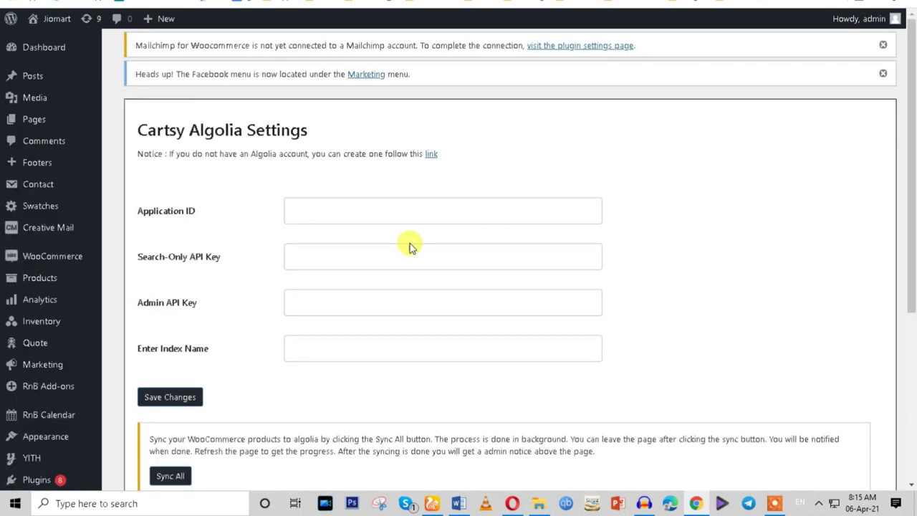
# Open the notice's Algolia account link in a new browser tab and switch to it.
pyautogui.scroll(-3, 402, 257)
pyautogui.scroll(2, 383, 284)
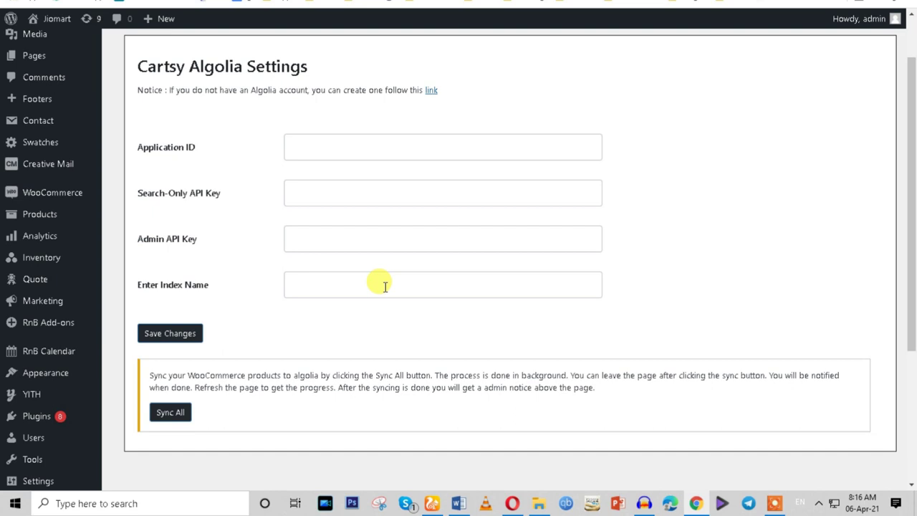
pyautogui.rightClick(432, 92)
pyautogui.click(489, 98)
pyautogui.click(352, 4)
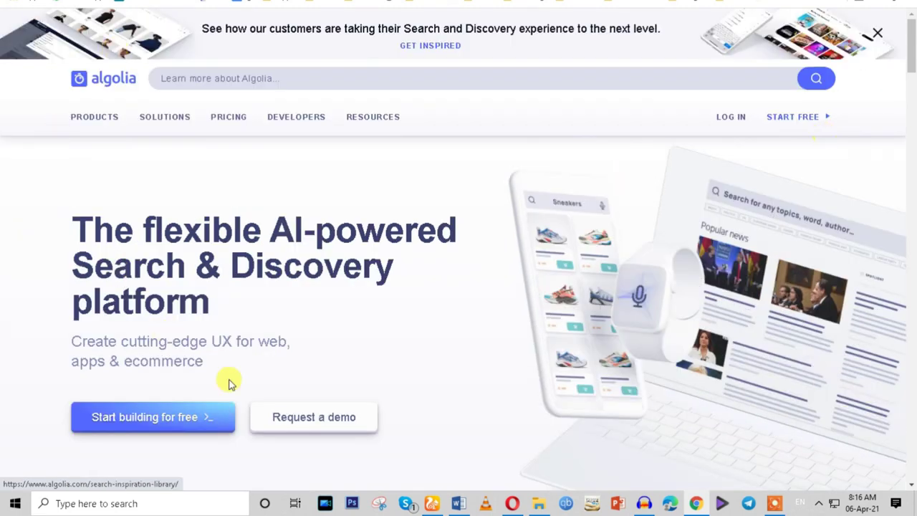
# Open Algolia's Pricing page to compare the Free, Standard and Premium plans.
pyautogui.scroll(-5, 330, 208)
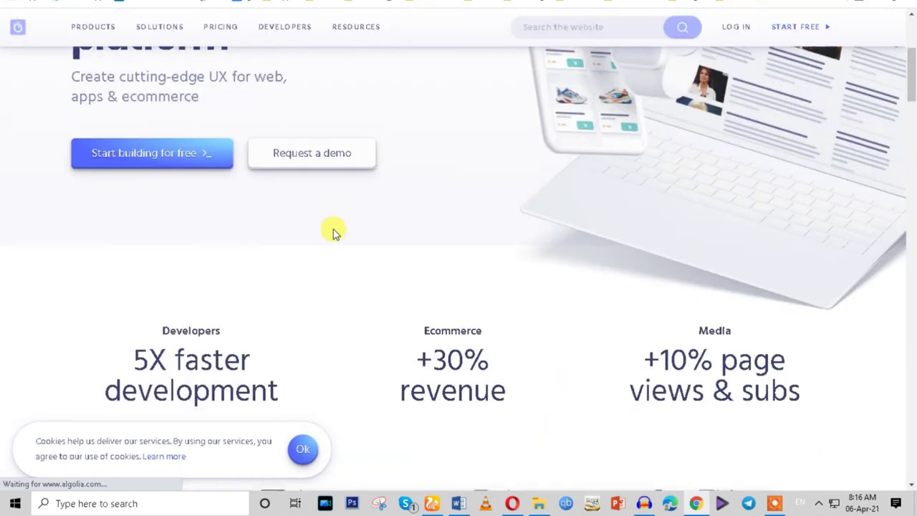
pyautogui.scroll(1, 333, 229)
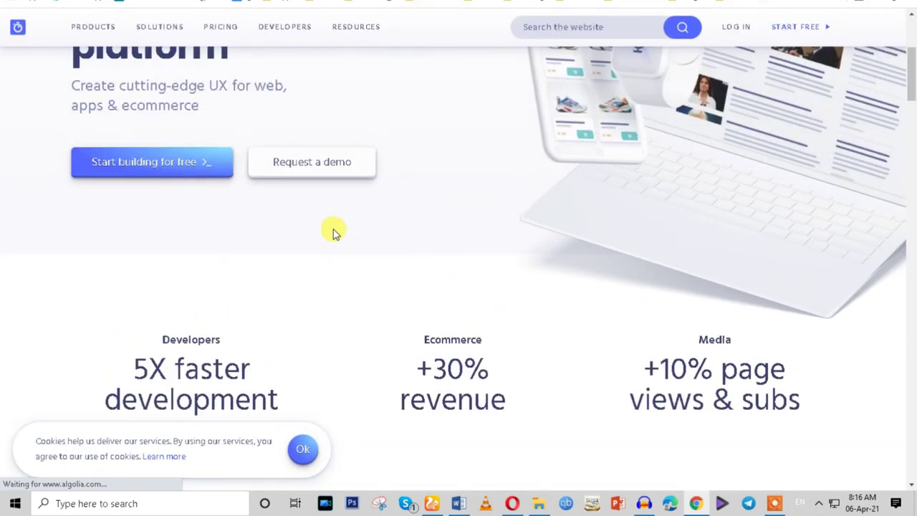
pyautogui.scroll(1, 334, 231)
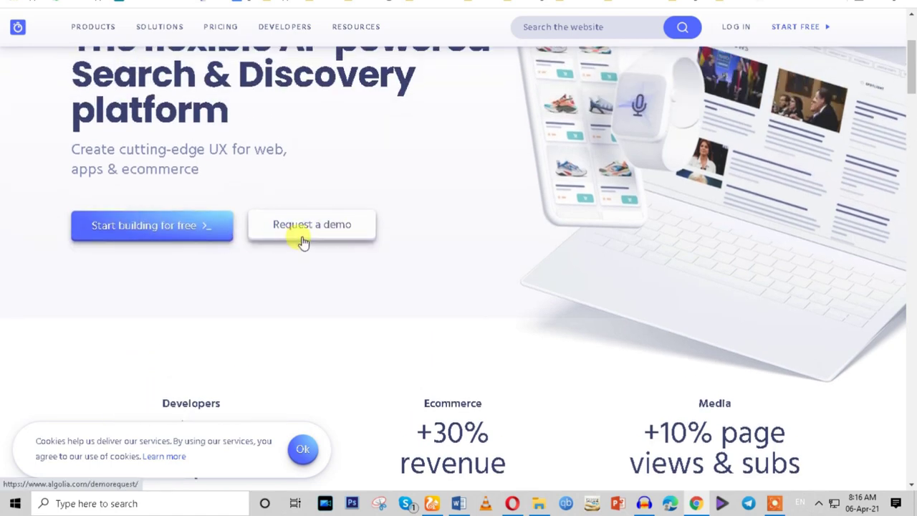
pyautogui.scroll(-3, 303, 241)
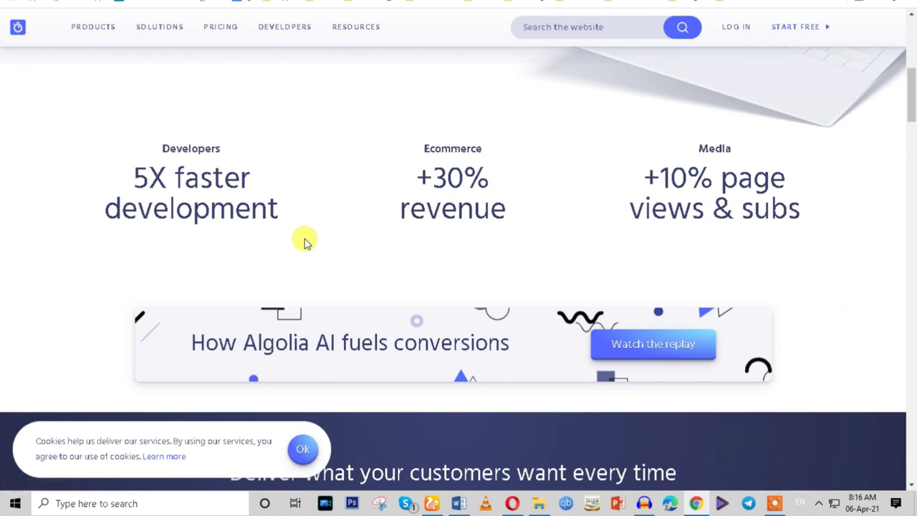
pyautogui.scroll(3, 303, 240)
pyautogui.scroll(2, 303, 242)
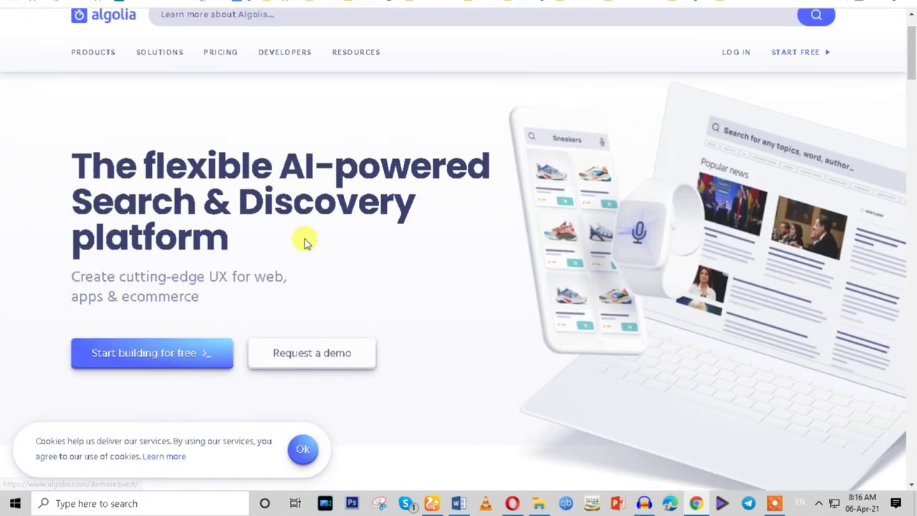
pyautogui.click(215, 59)
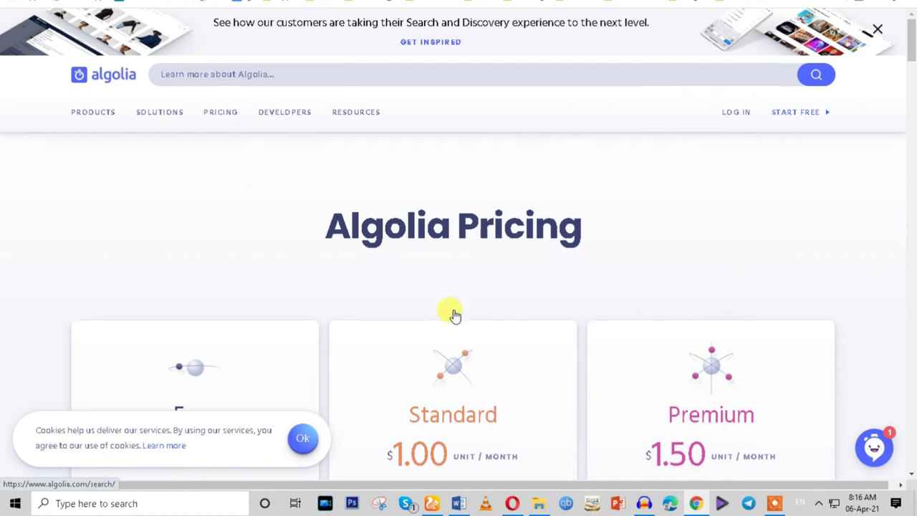
pyautogui.scroll(-3, 444, 315)
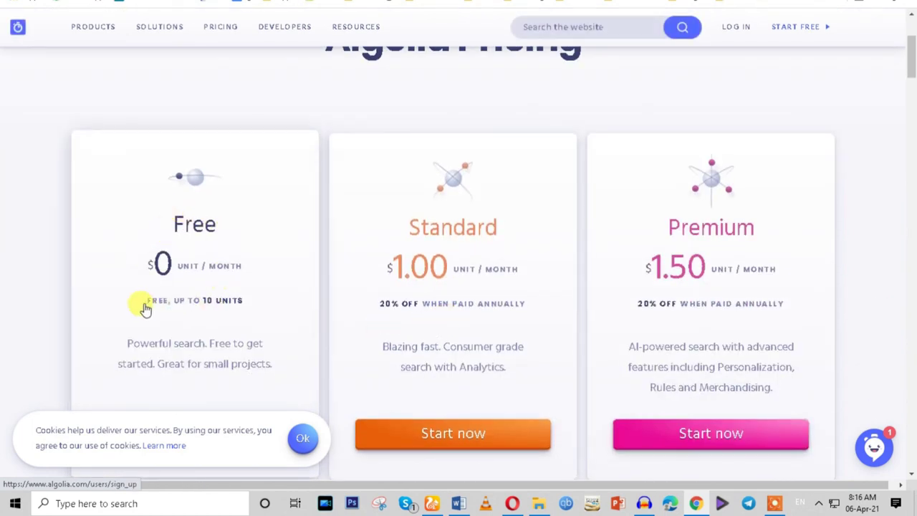
# Accept the cookie notice and keep reviewing the pricing plans.
pyautogui.click(301, 439)
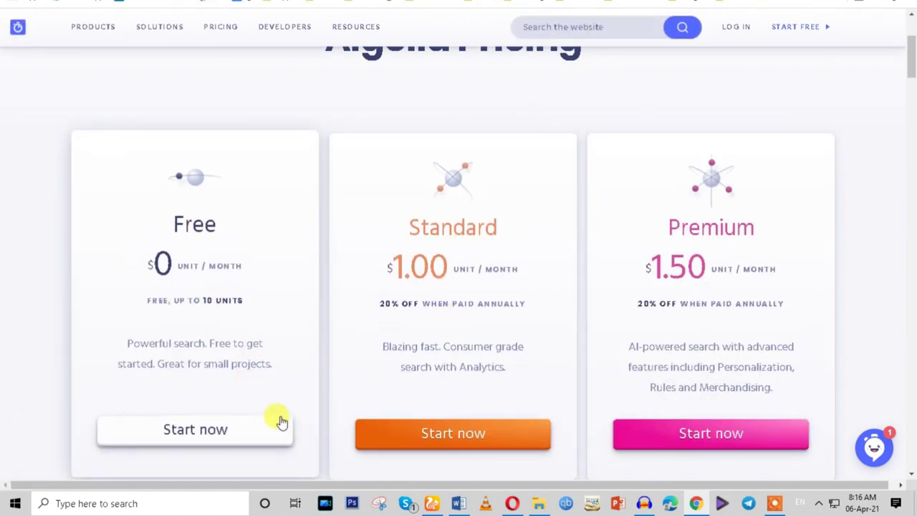
pyautogui.scroll(-1, 277, 420)
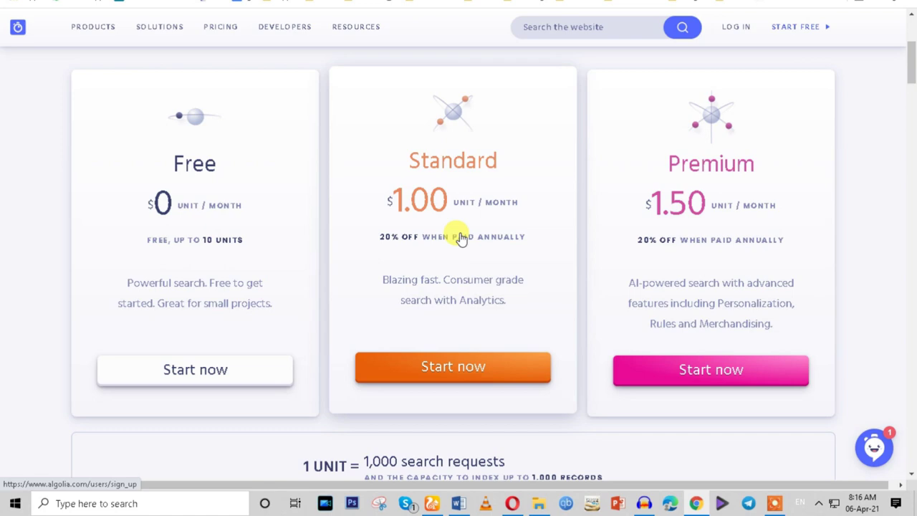
pyautogui.scroll(-3, 213, 382)
pyautogui.scroll(5, 214, 383)
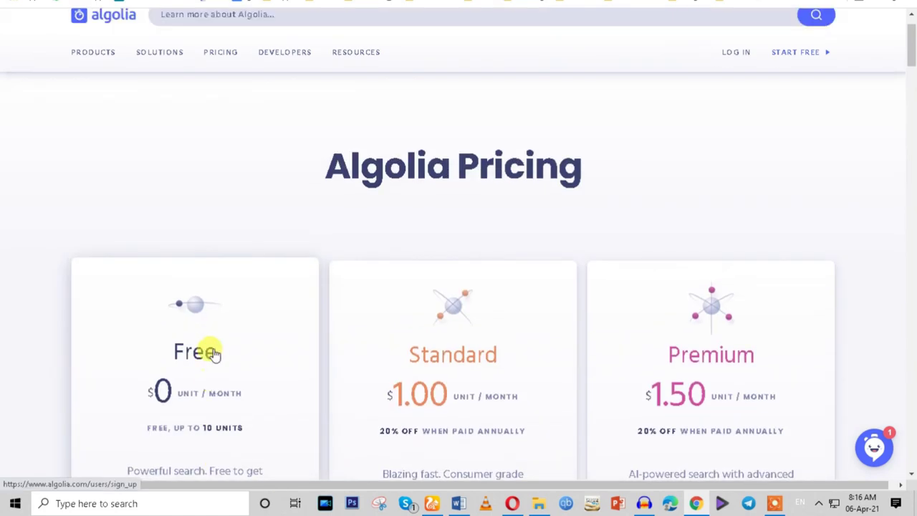
# Return to the Algolia homepage and choose Start building for free.
pyautogui.click(100, 16)
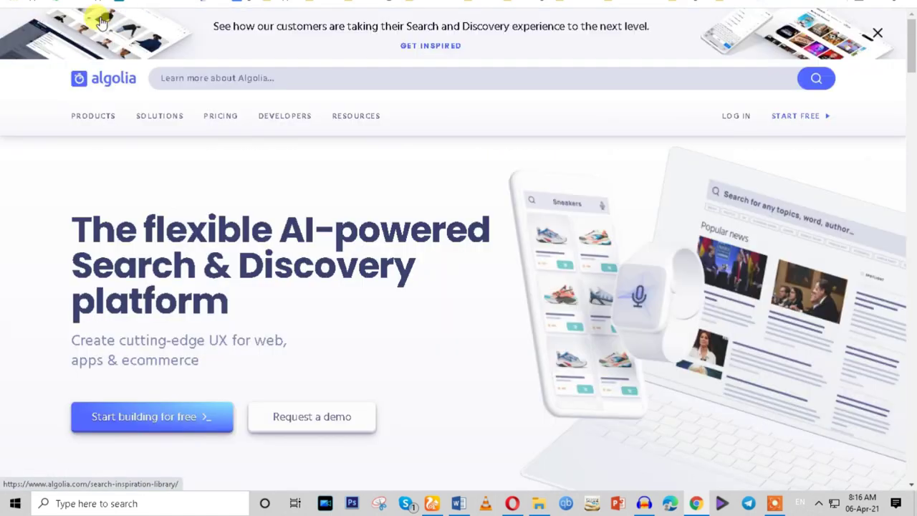
pyautogui.scroll(-3, 861, 158)
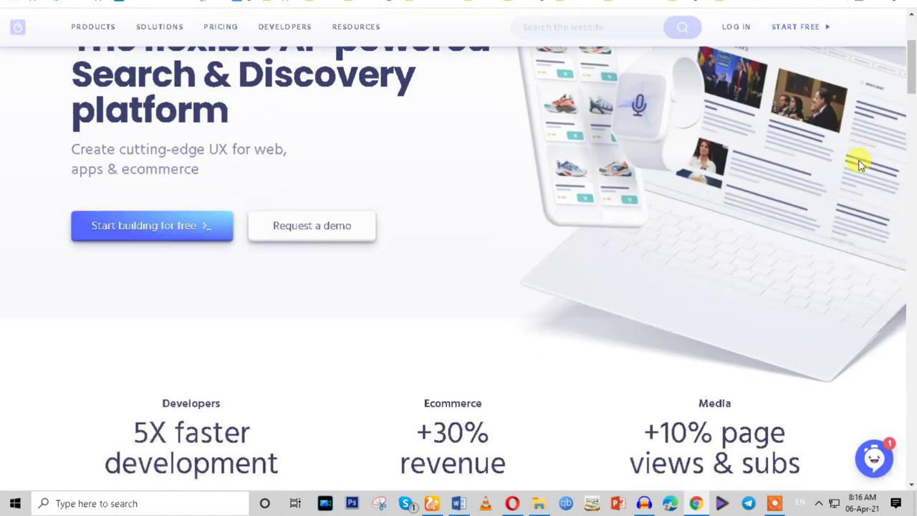
pyautogui.scroll(2, 861, 158)
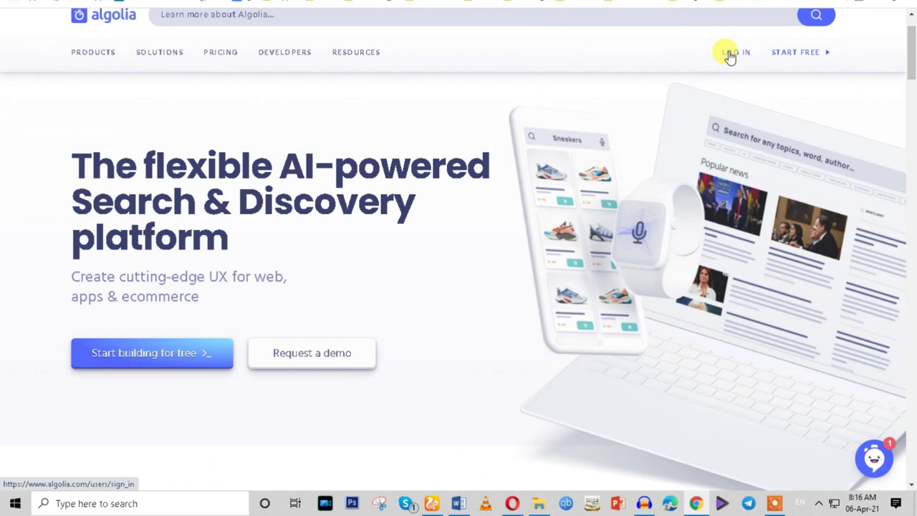
pyautogui.click(144, 364)
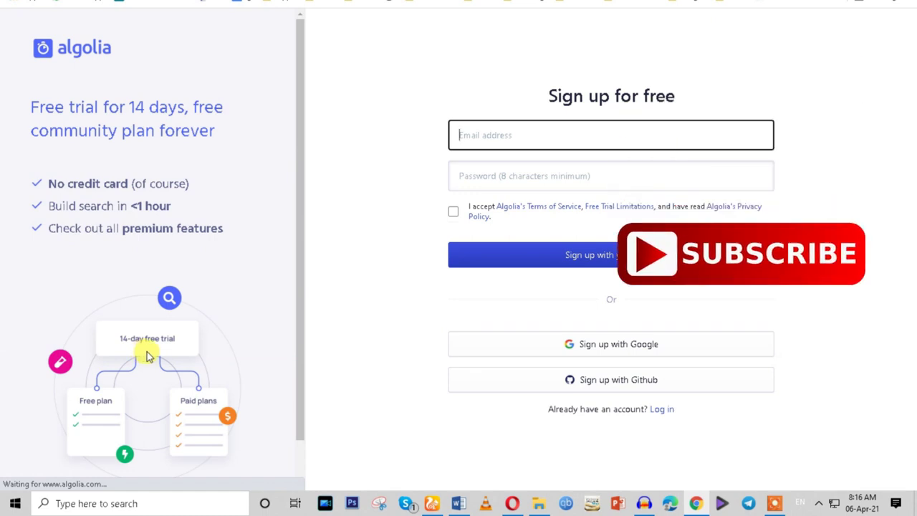
# Choose Sign up with Google and pick the Google account to use for Algolia.
pyautogui.click(576, 347)
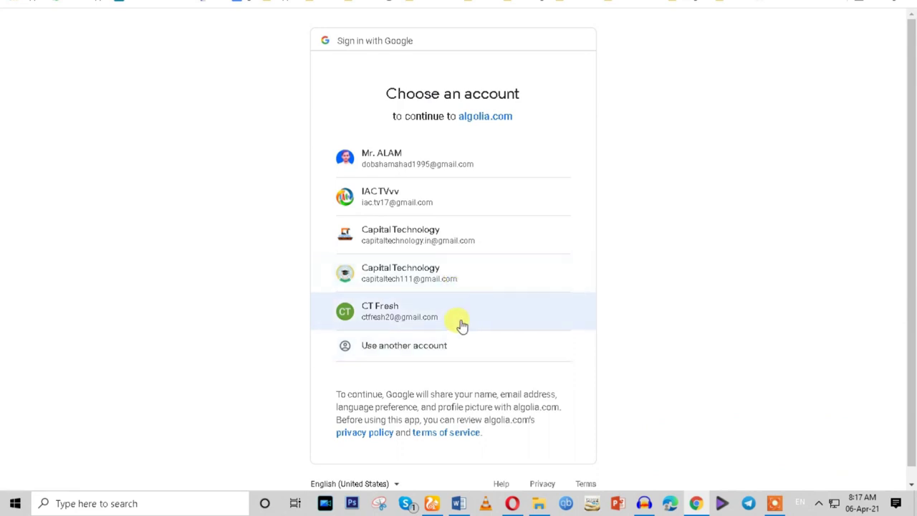
pyautogui.click(460, 325)
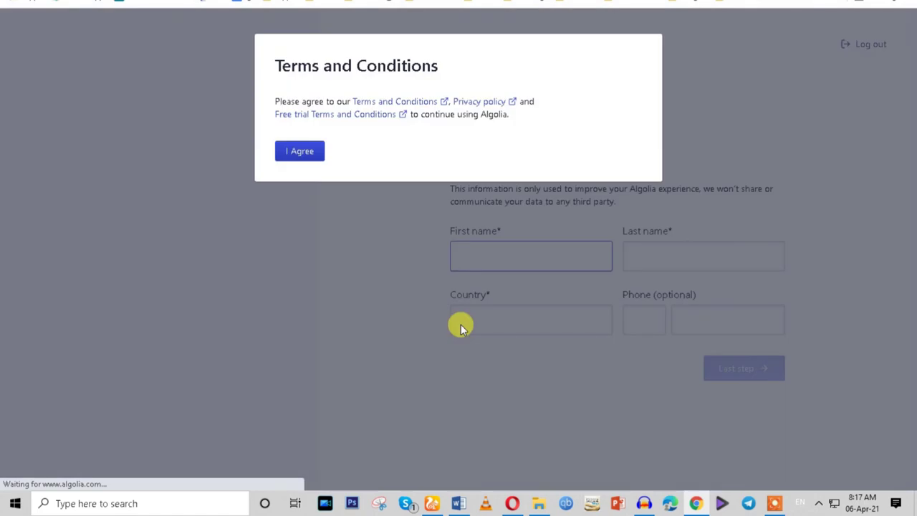
# Accept the terms, correct the first name and fill the last name from saved details.
pyautogui.click(300, 152)
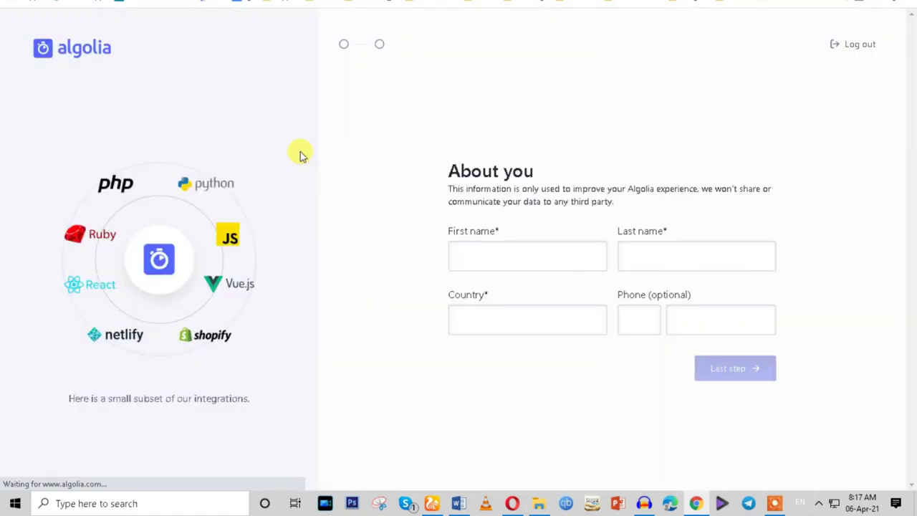
pyautogui.click(523, 255)
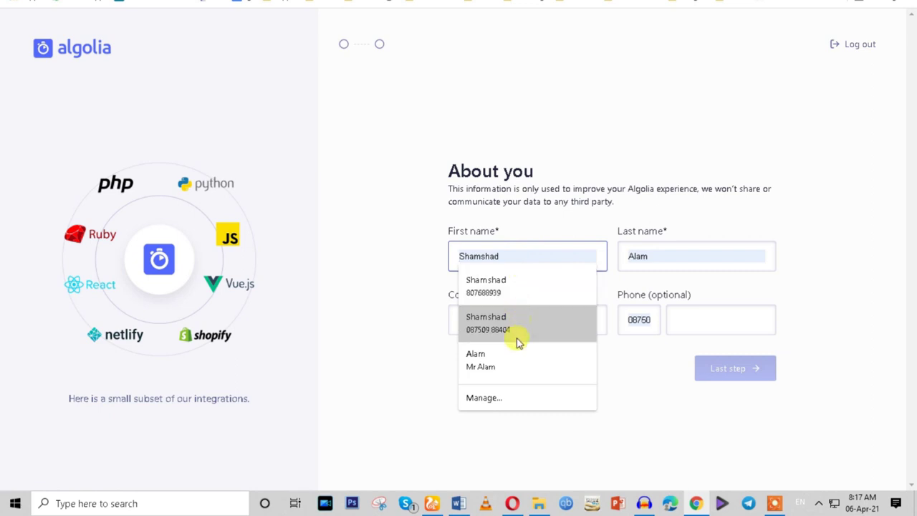
pyautogui.click(516, 362)
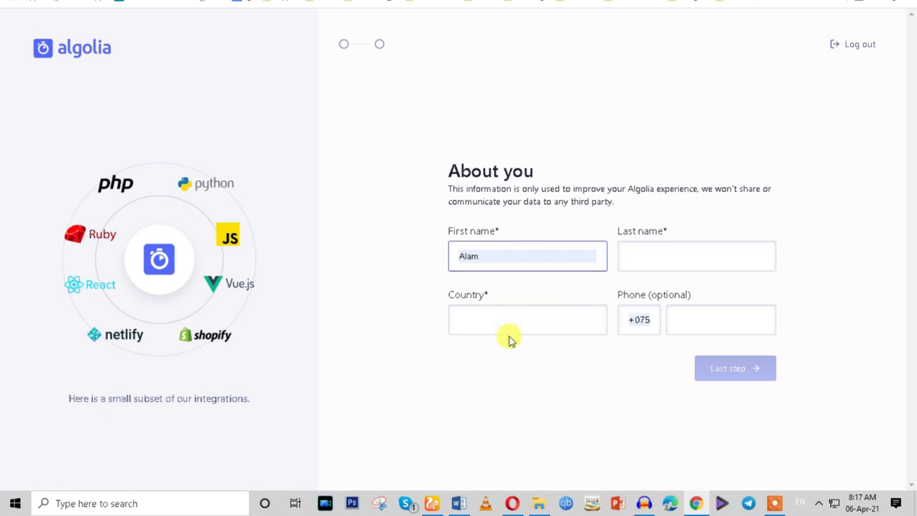
pyautogui.click(507, 255)
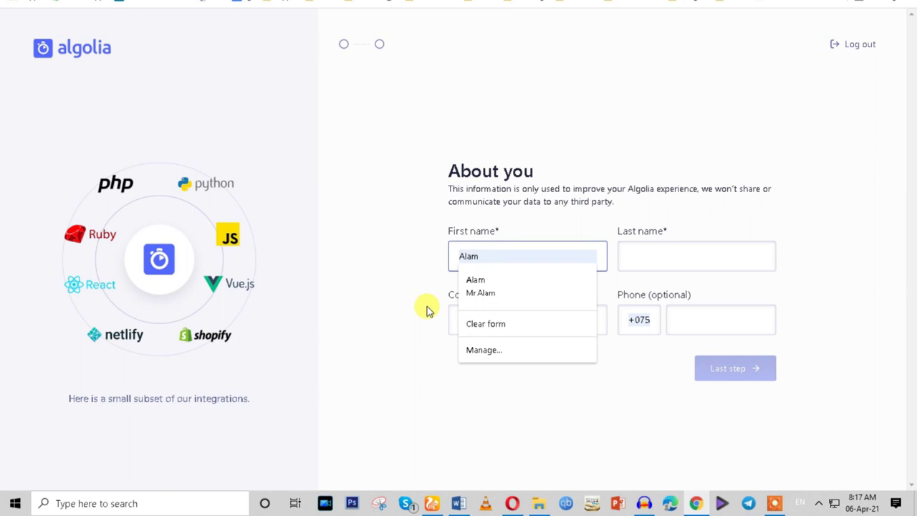
pyautogui.moveTo(497, 255); pyautogui.dragTo(430, 261)
pyautogui.press('BackSpace')
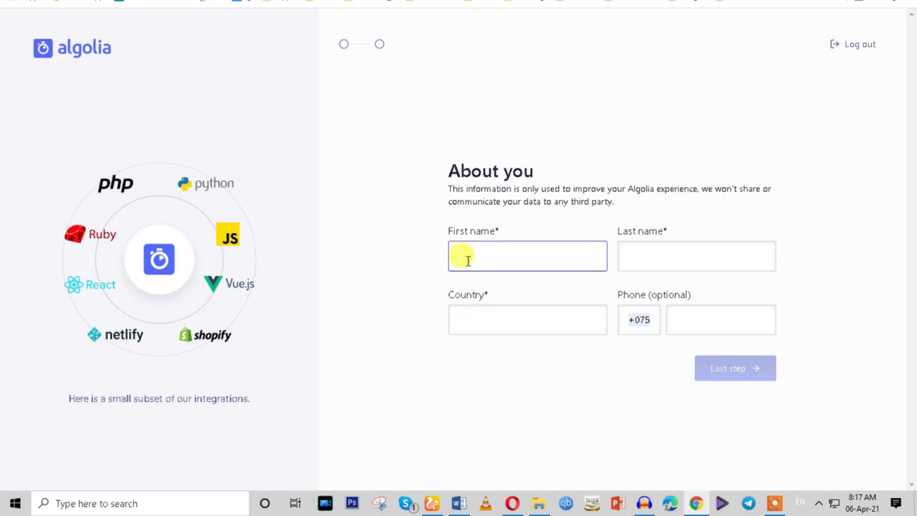
pyautogui.press('Tab')
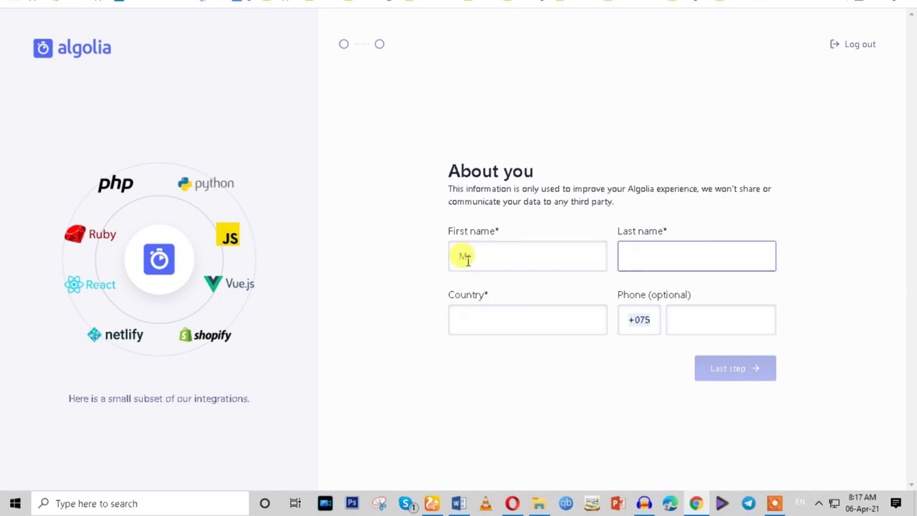
pyautogui.press('Down')
pyautogui.press('Return')
# Set the country to India, enter the phone number, and continue to Last step.
pyautogui.click(494, 317)
pyautogui.write('India')
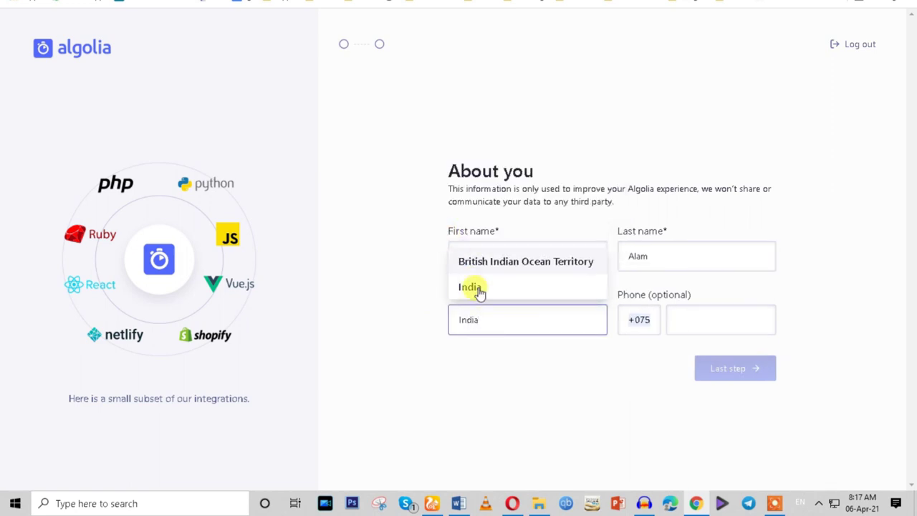
pyautogui.click(478, 288)
pyautogui.click(694, 322)
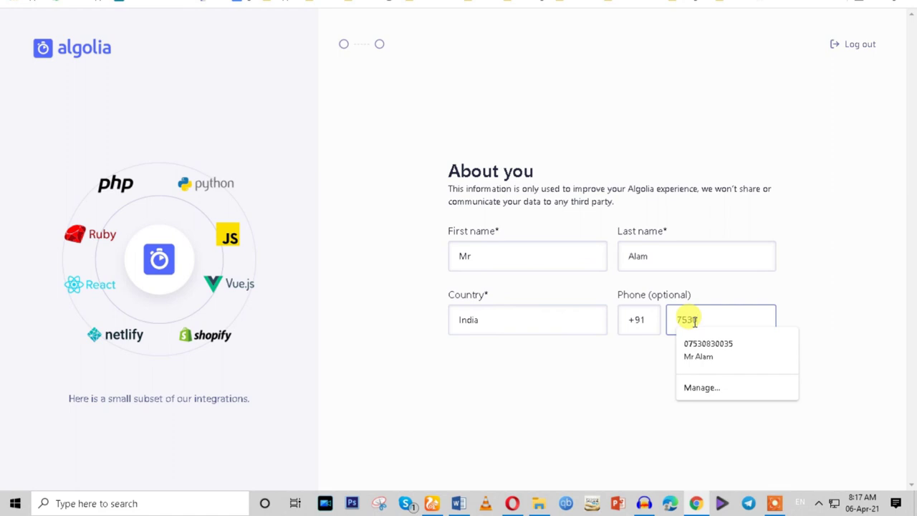
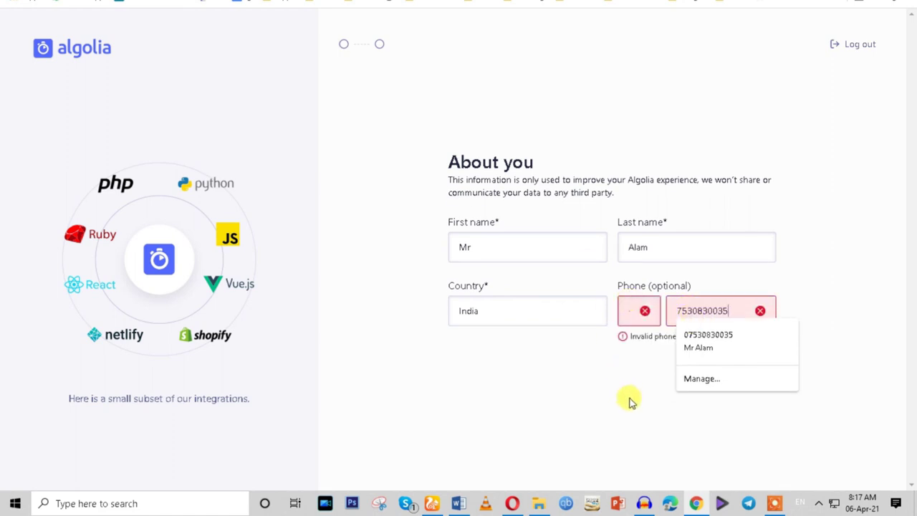
pyautogui.click(628, 401)
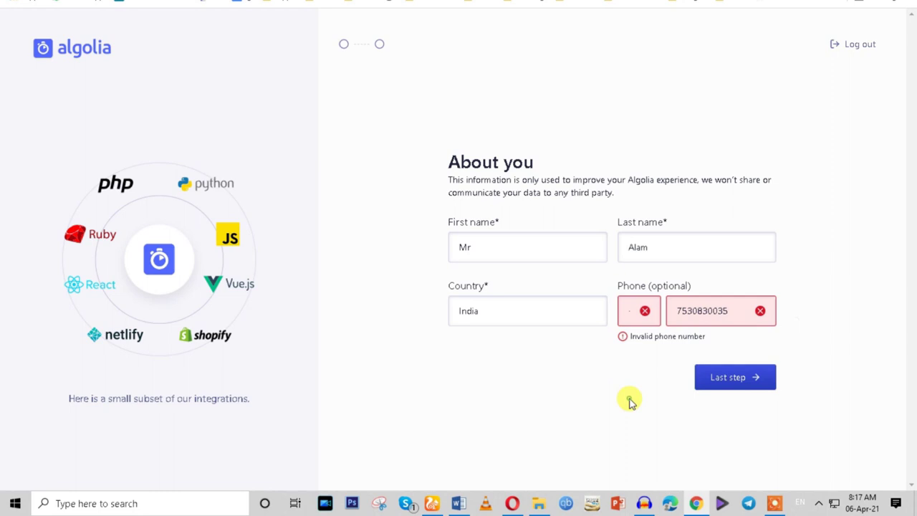
pyautogui.click(645, 308)
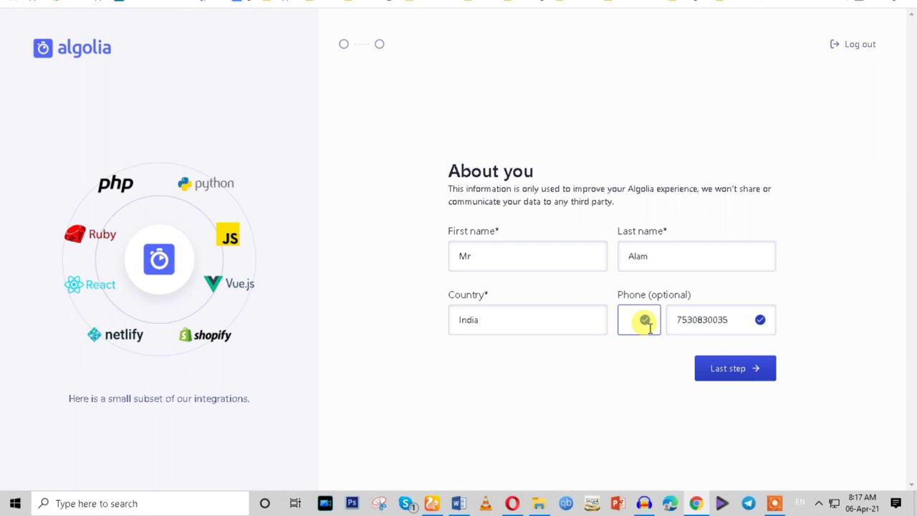
pyautogui.click(720, 373)
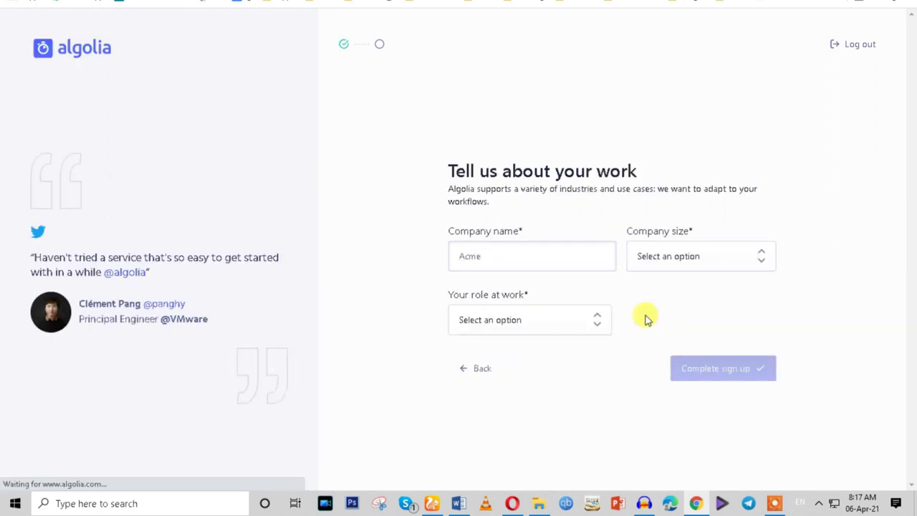
# Enter company Capital Technology, size 11-50 and role Engineer, then complete sign-up.
pyautogui.click(507, 256)
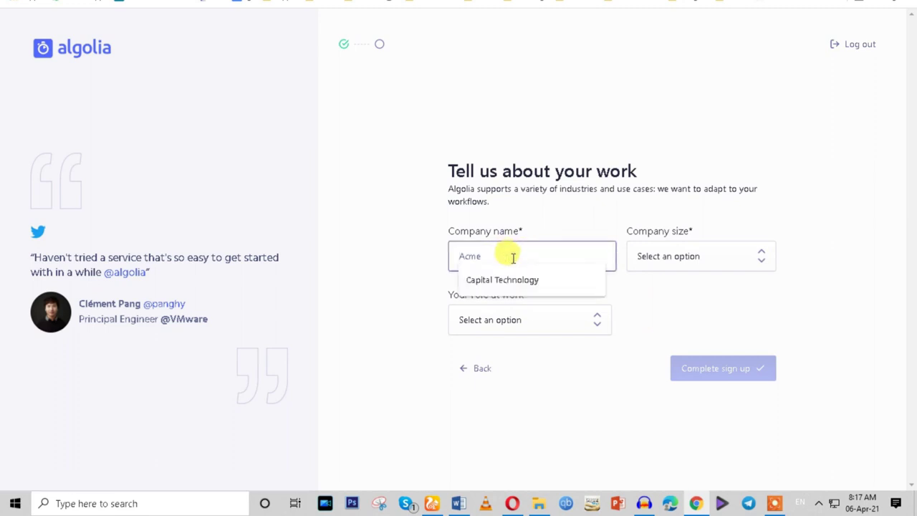
pyautogui.click(510, 275)
pyautogui.click(629, 265)
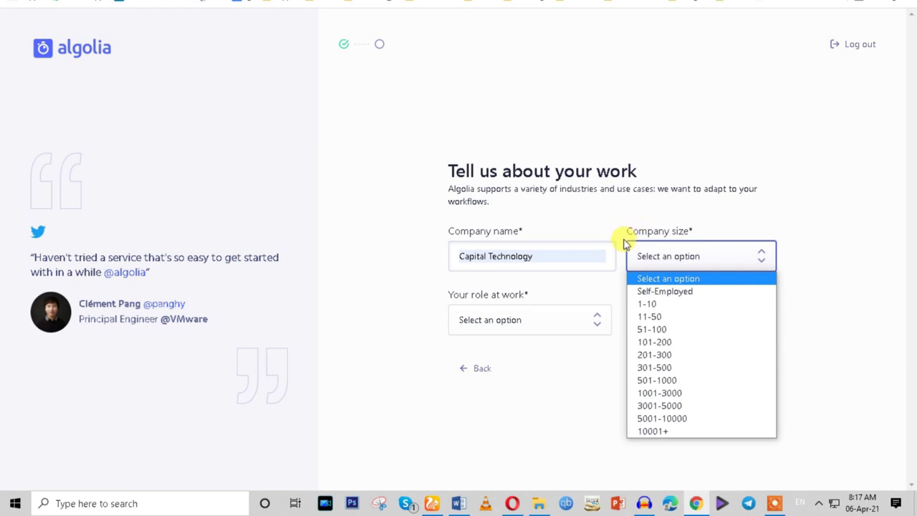
pyautogui.click(650, 316)
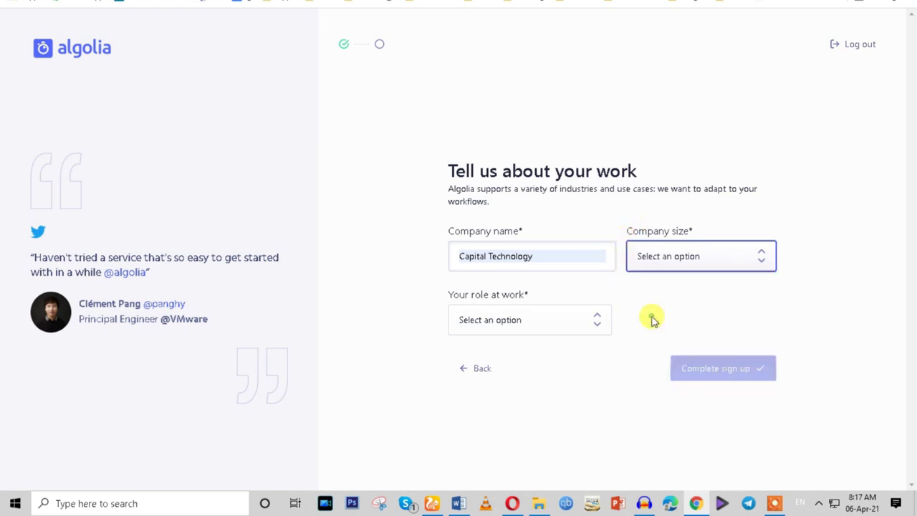
pyautogui.click(537, 322)
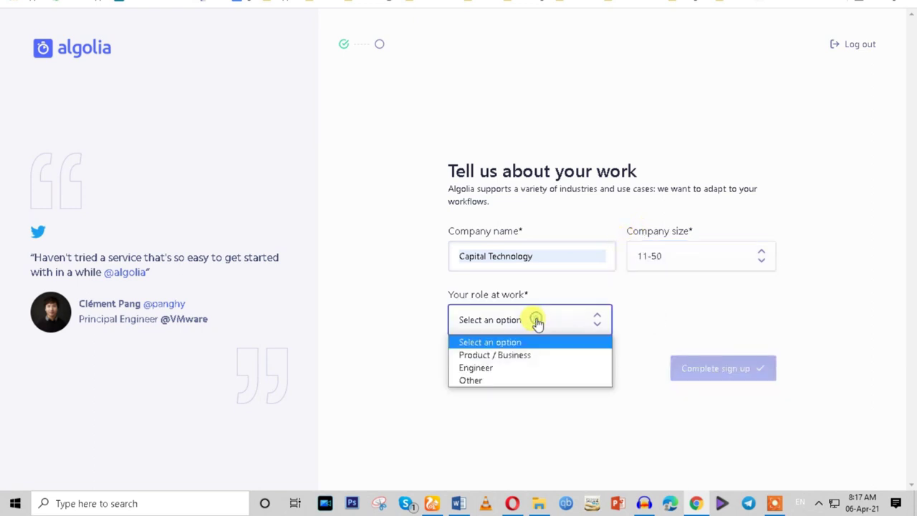
pyautogui.click(538, 368)
pyautogui.click(717, 378)
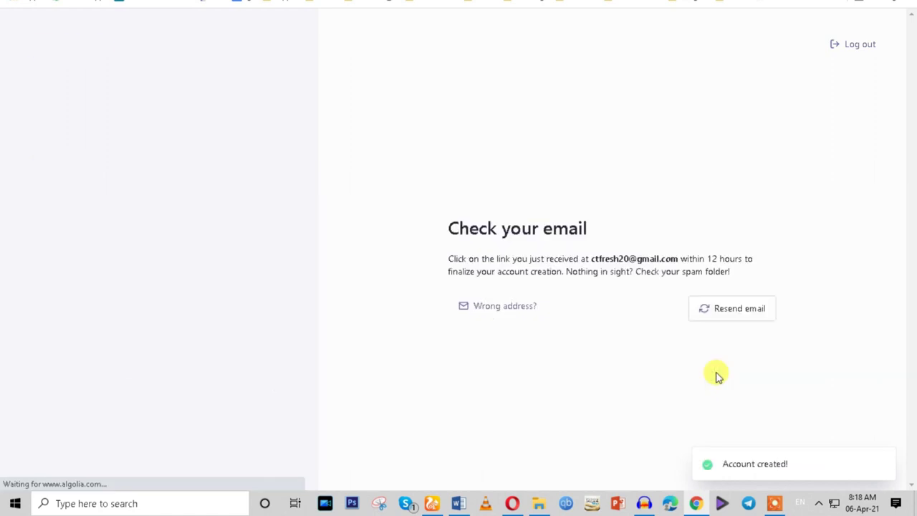
# Select the Check your email heading and open a new browser tab.
pyautogui.moveTo(424, 240); pyautogui.dragTo(460, 229)
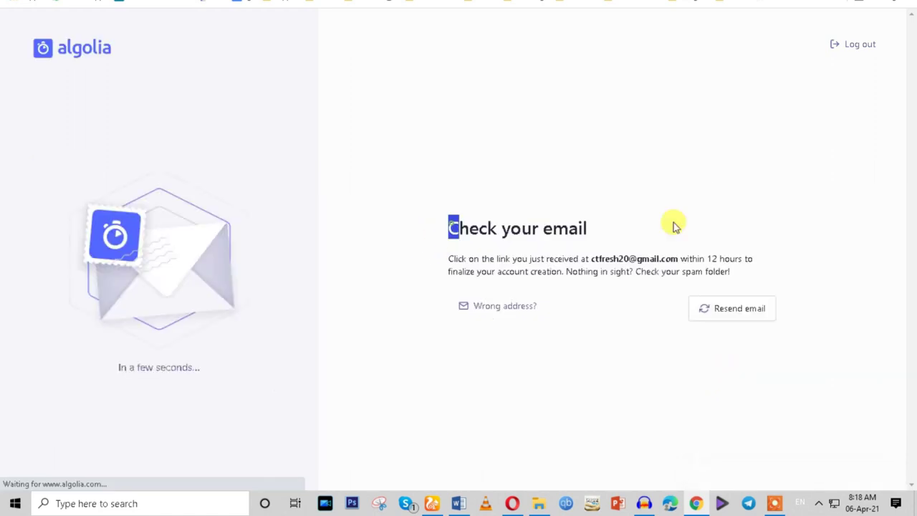
pyautogui.moveTo(674, 226); pyautogui.dragTo(676, 280)
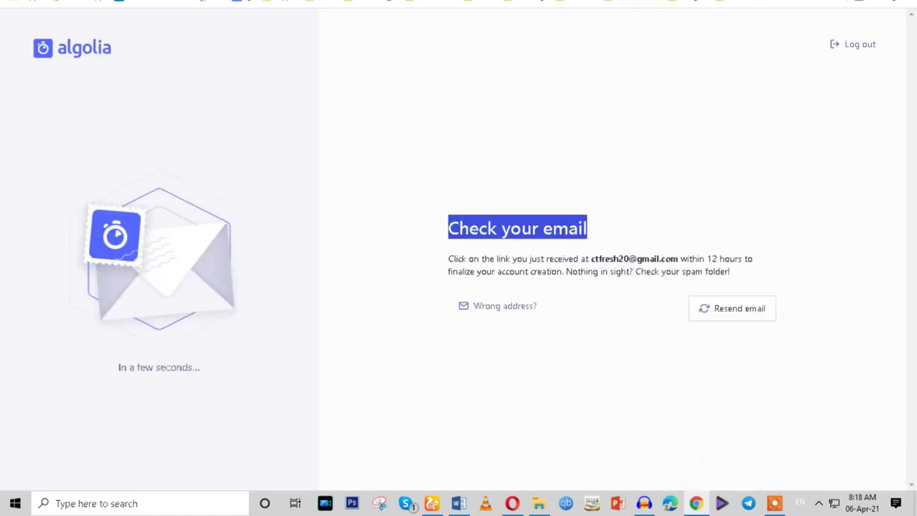
pyautogui.hotkey('ctrl', 't')
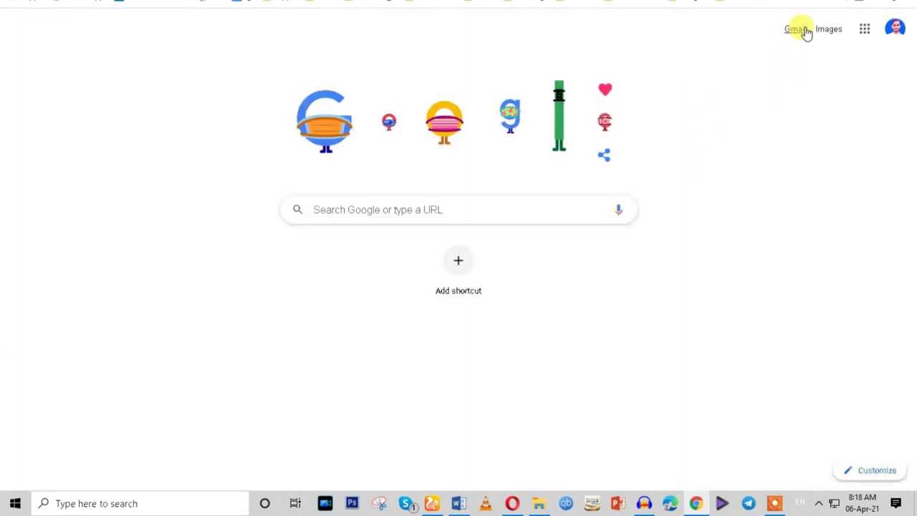
# Switch to the receiving Google account and confirm the 'Verify your email to start using Algolia' message in Gmail.
pyautogui.click(895, 29)
pyautogui.click(819, 297)
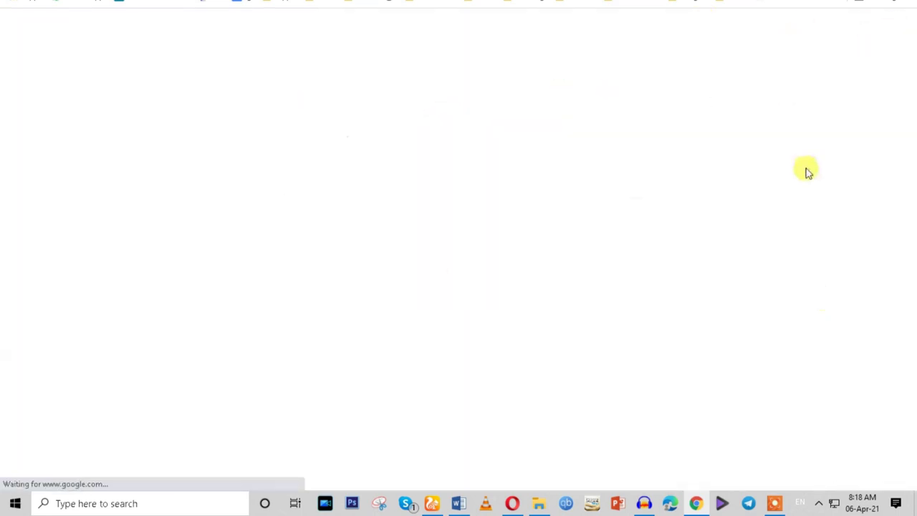
pyautogui.click(793, 31)
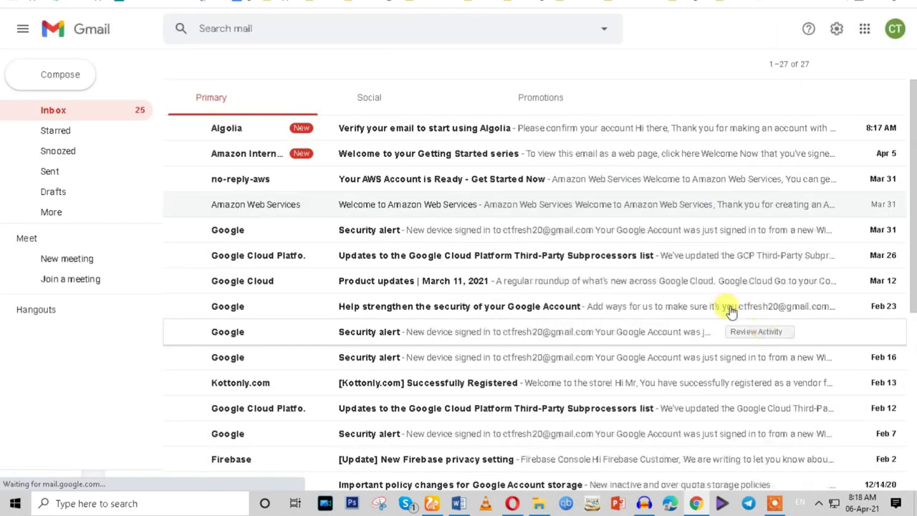
pyautogui.click(365, 129)
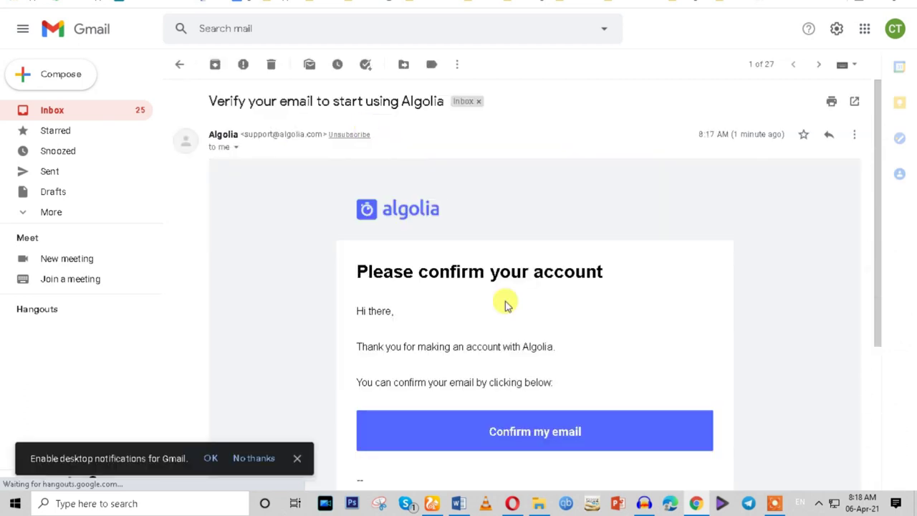
pyautogui.click(506, 437)
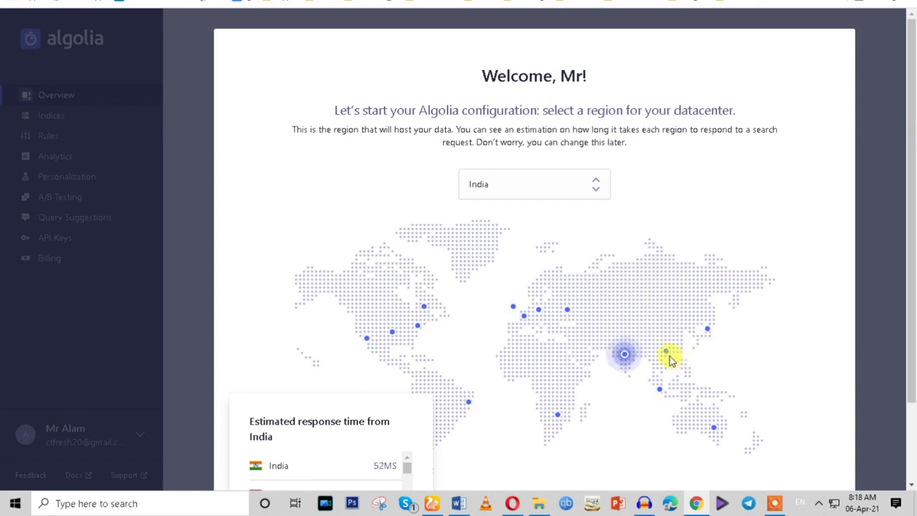
# Continue the Algolia configuration with India as the datacenter region.
pyautogui.scroll(-2, 898, 294)
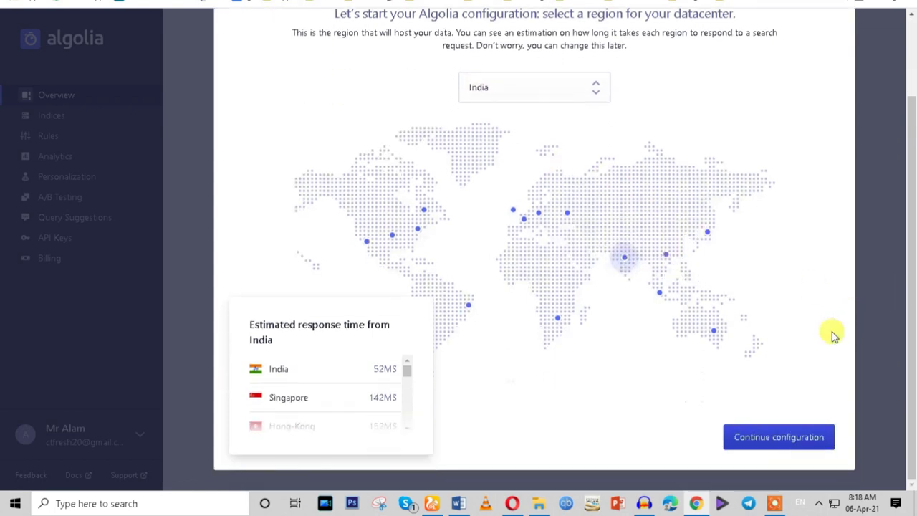
pyautogui.click(770, 440)
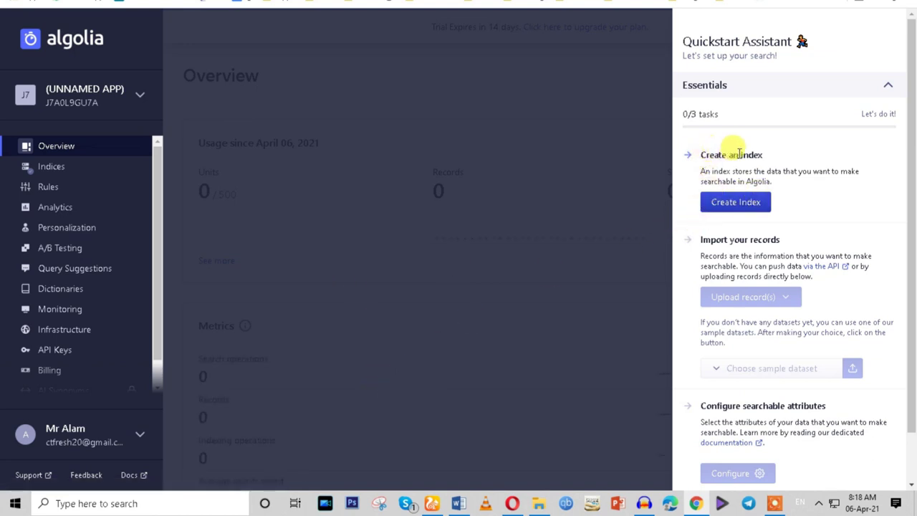
# Create a new Algolia index named jiomart.
pyautogui.click(732, 204)
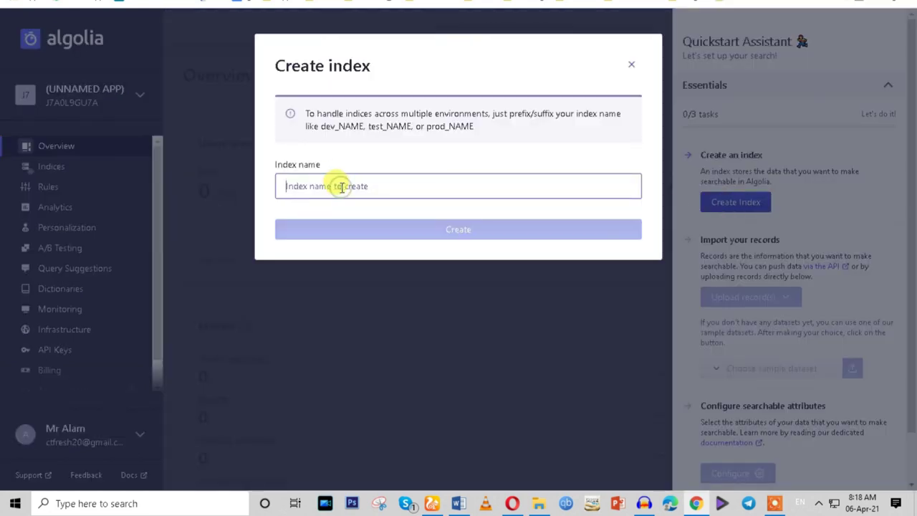
pyautogui.write('jiomart')
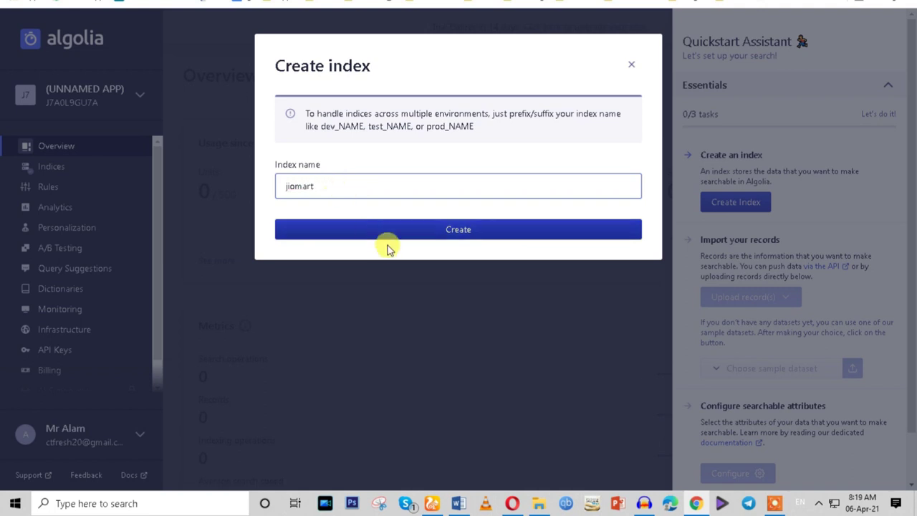
pyautogui.click(394, 236)
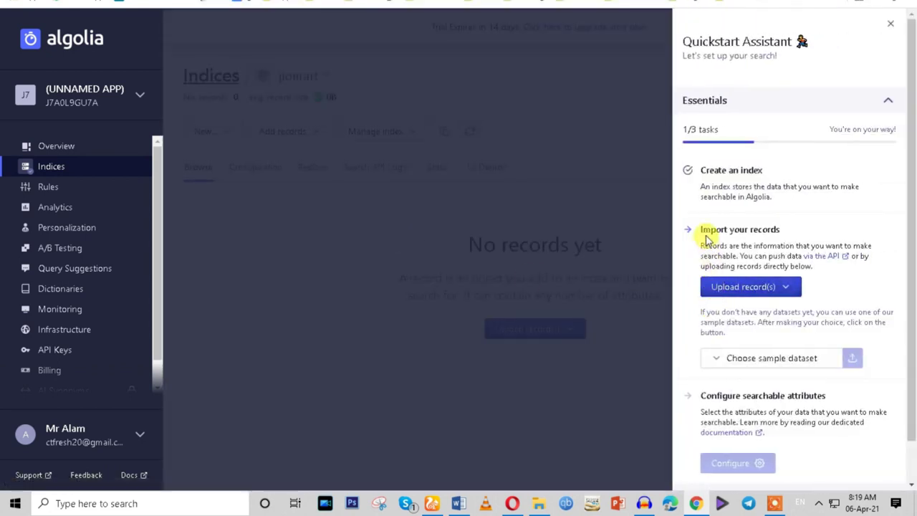
# Import the E-commerce sample dataset into the jiomart index.
pyautogui.click(749, 293)
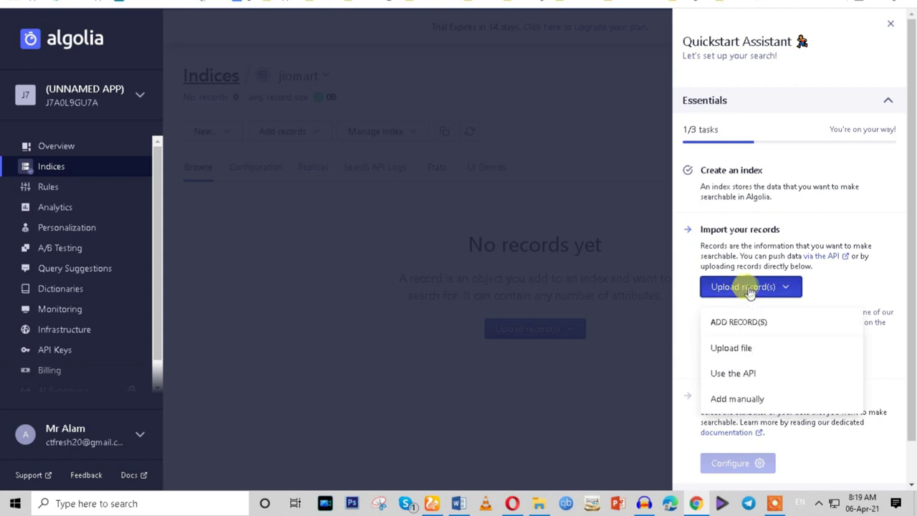
pyautogui.click(688, 304)
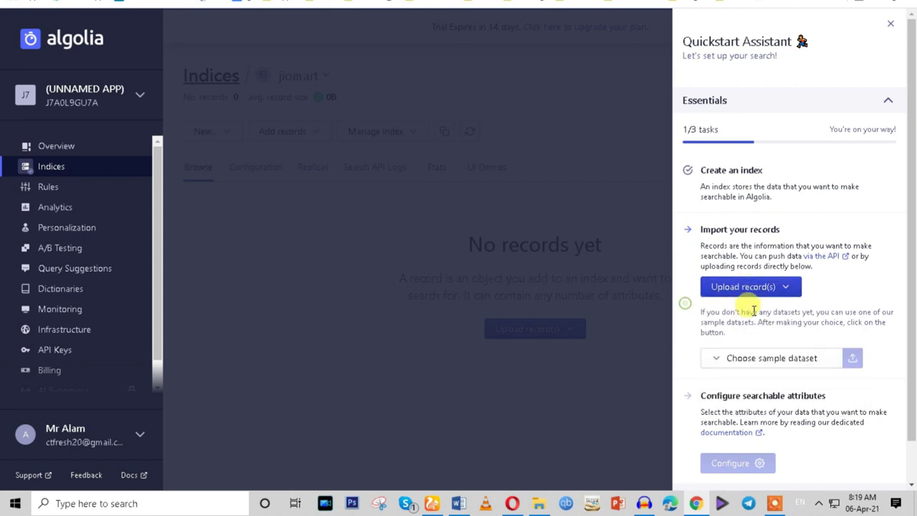
pyautogui.scroll(-1, 760, 351)
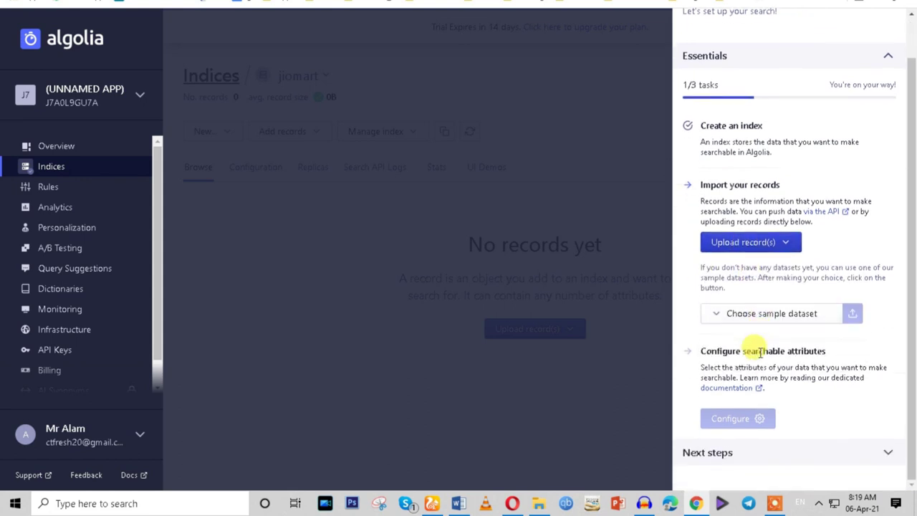
pyautogui.click(777, 315)
pyautogui.click(753, 375)
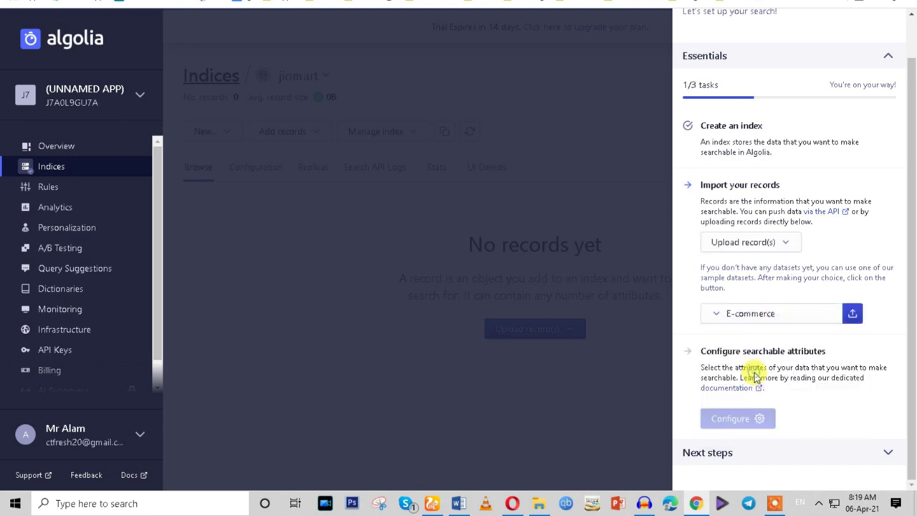
pyautogui.click(852, 315)
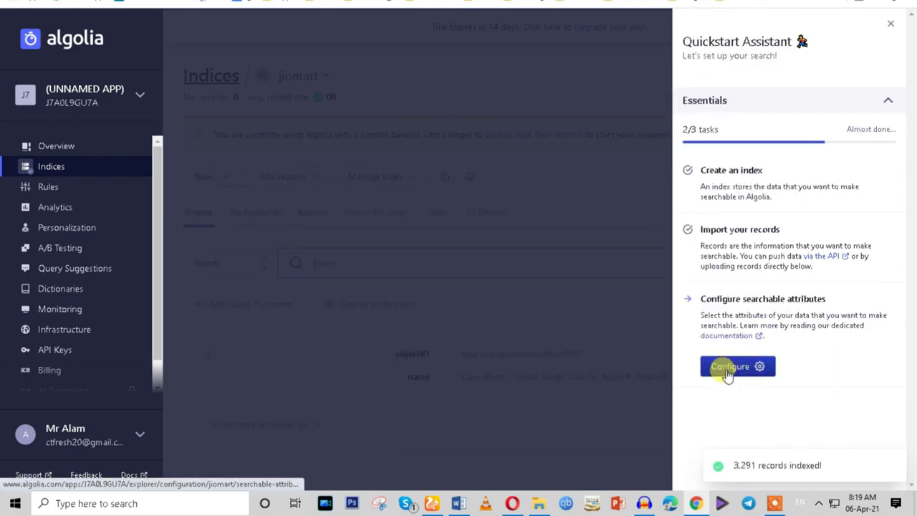
# Start configuring searchable attributes and step through the tour with Next and Got it.
pyautogui.click(735, 371)
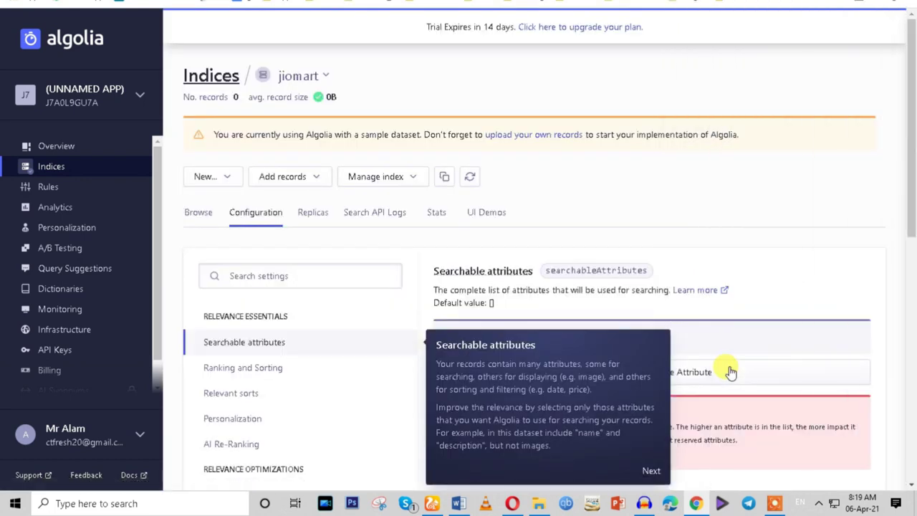
pyautogui.click(644, 471)
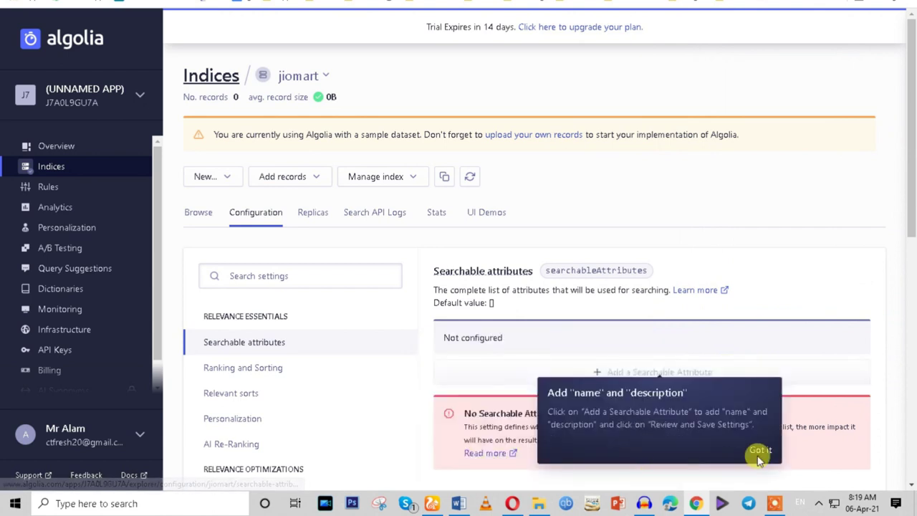
pyautogui.click(761, 451)
pyautogui.scroll(-2, 614, 223)
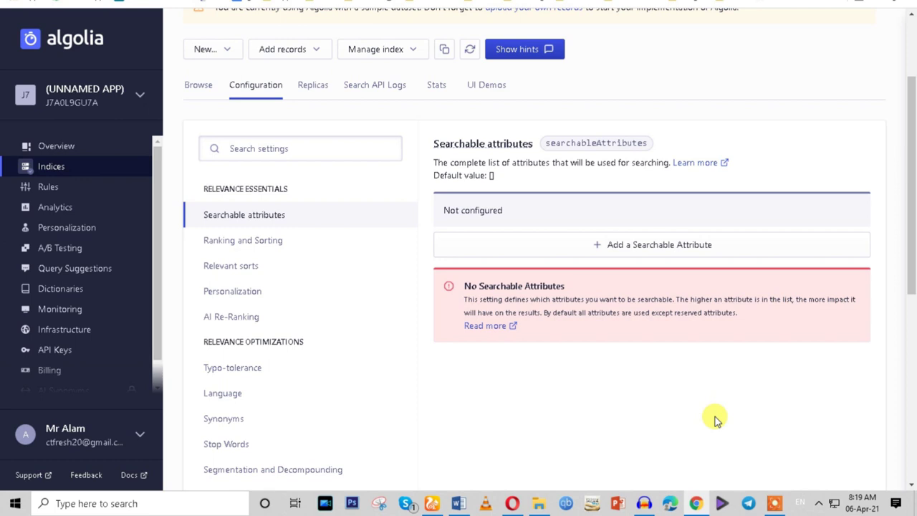
pyautogui.scroll(1, 717, 419)
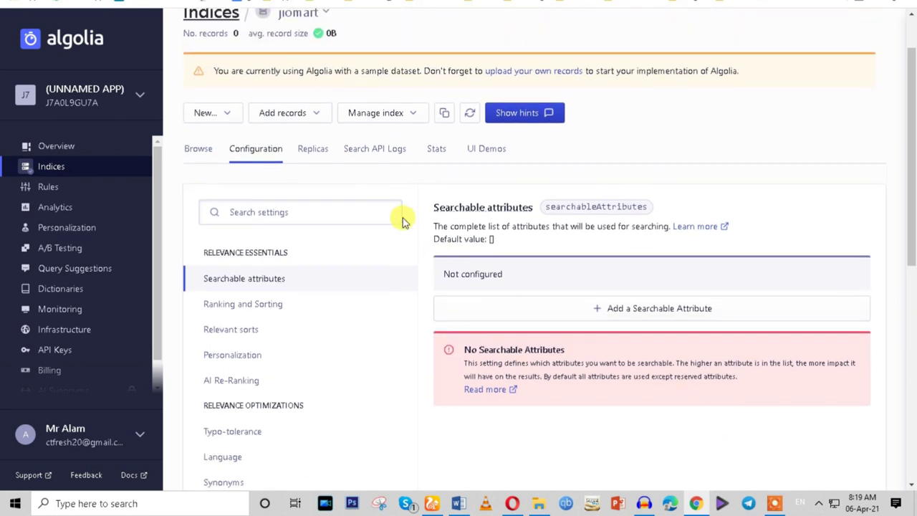
# Check the index's Search API Logs, return to Configuration, then go to API Keys.
pyautogui.click(363, 150)
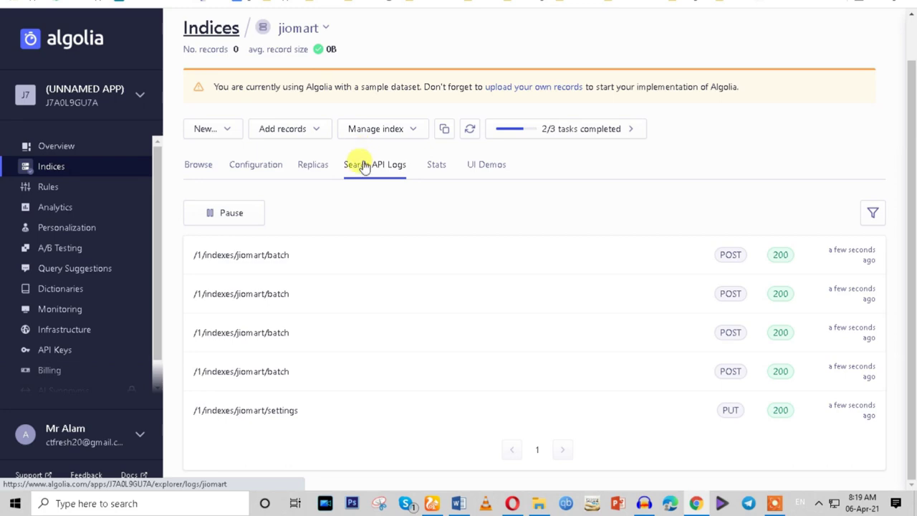
pyautogui.click(245, 164)
pyautogui.scroll(-4, 693, 313)
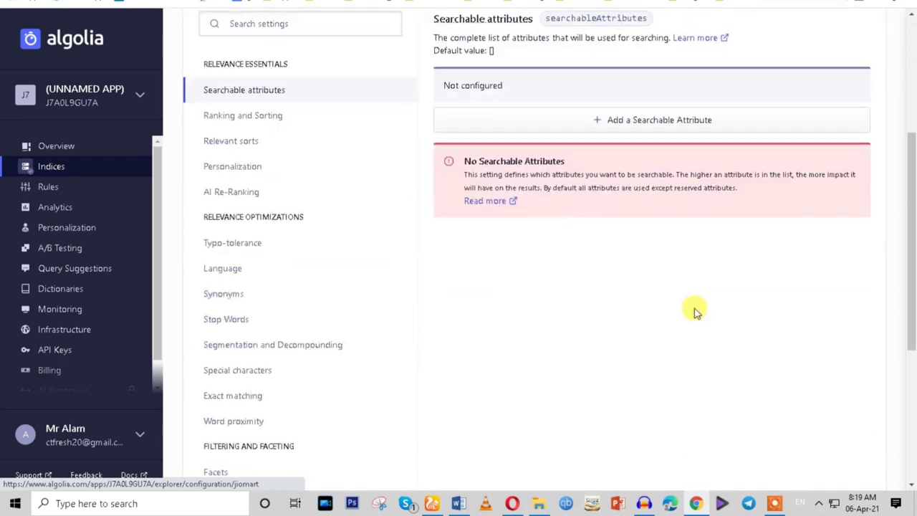
pyautogui.scroll(-4, 694, 313)
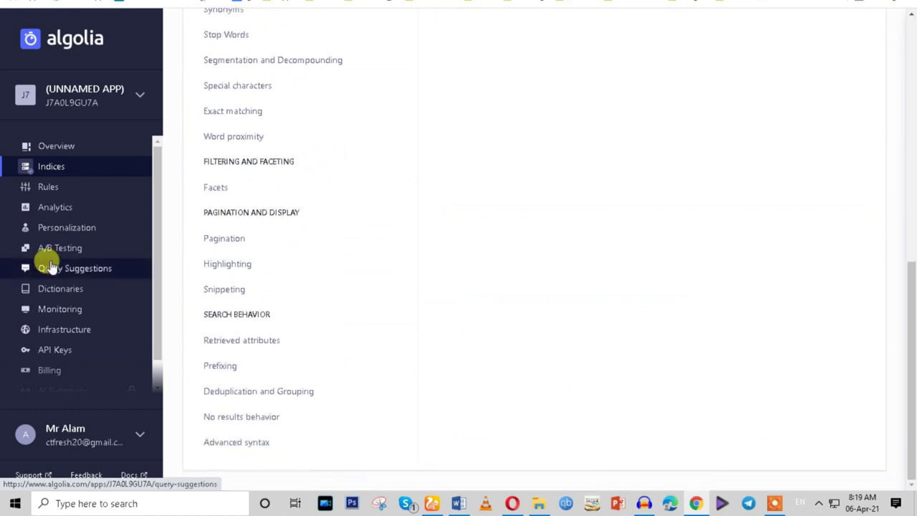
pyautogui.scroll(-2, 43, 315)
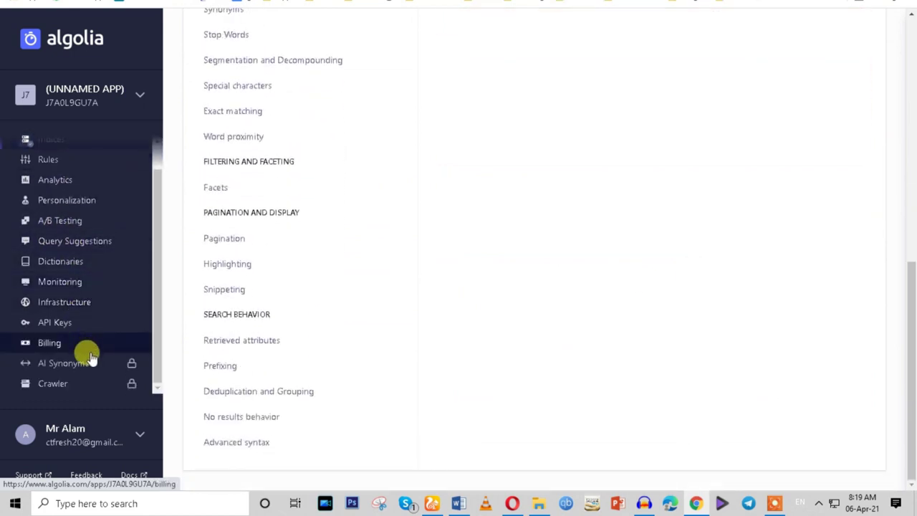
pyautogui.click(54, 324)
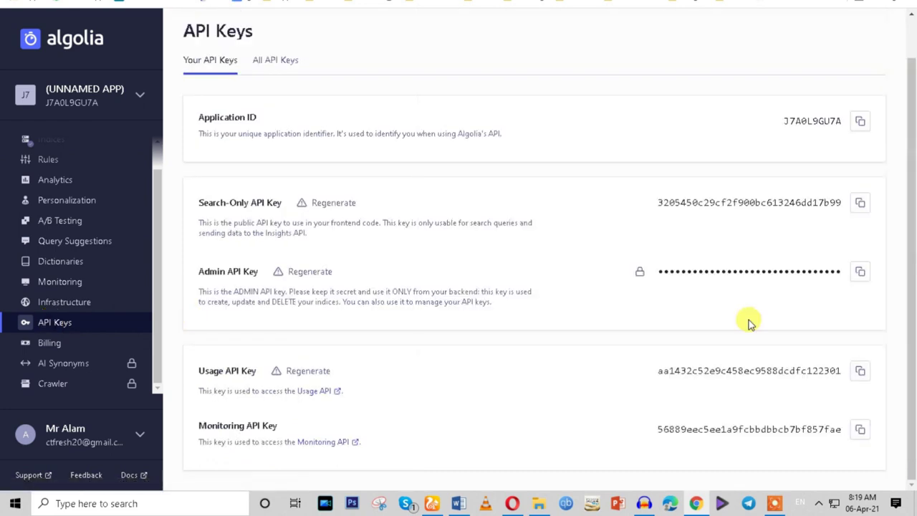
# Copy the Algolia Application ID into the Cartsy Algolia Settings Application ID field.
pyautogui.scroll(1, 371, 354)
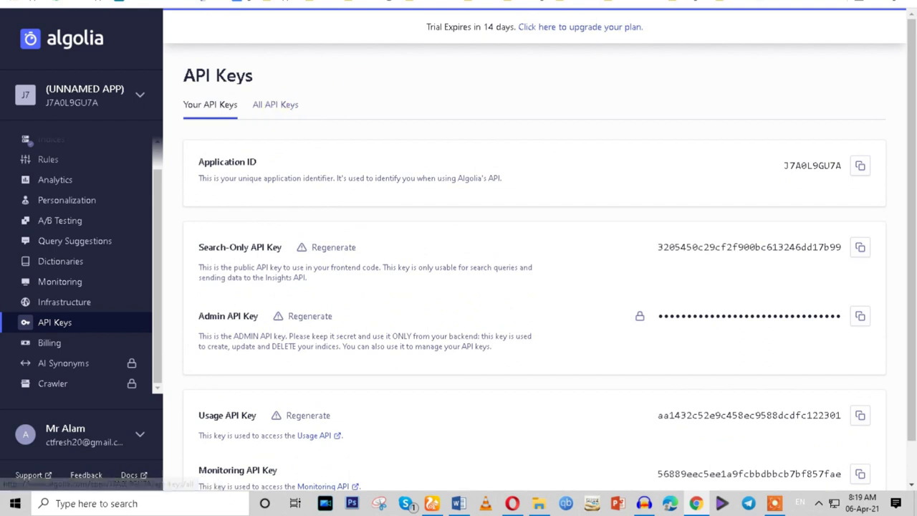
pyautogui.hotkey('ctrl', 'Tab')
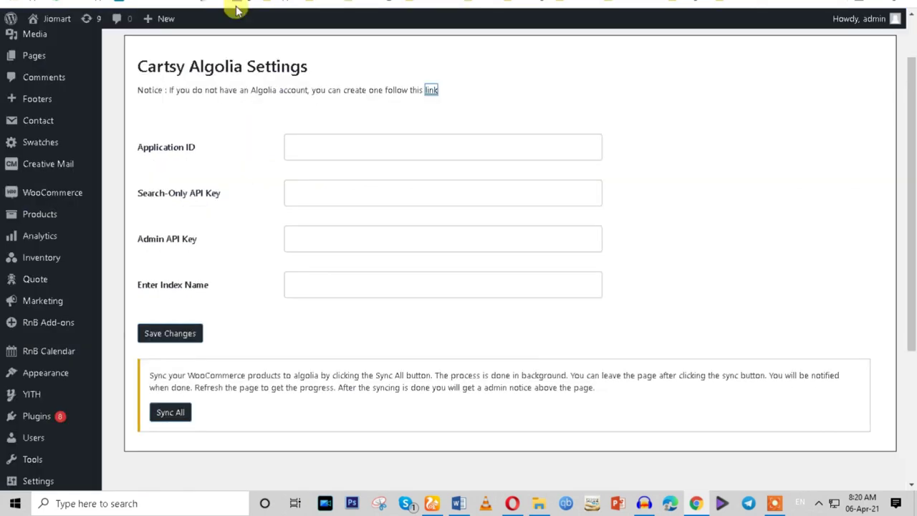
pyautogui.tripleClick(154, 143)
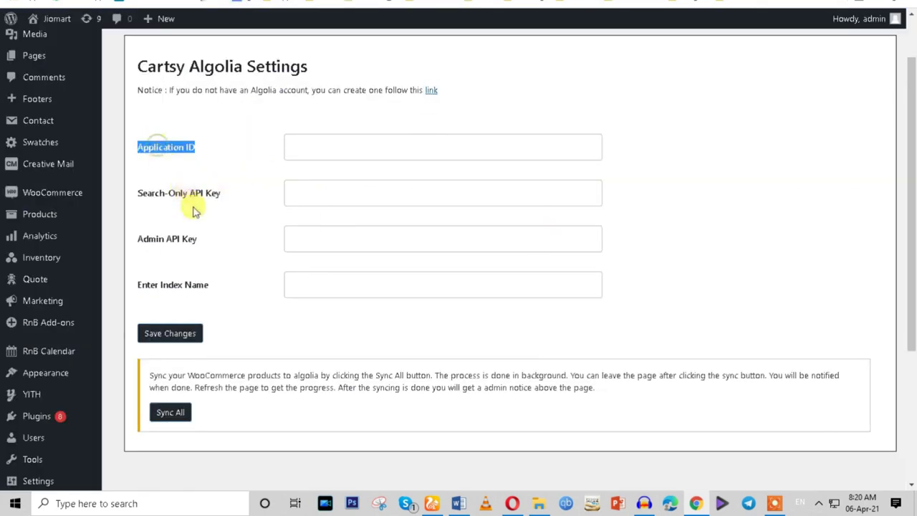
pyautogui.hotkey('ctrl', 'Tab')
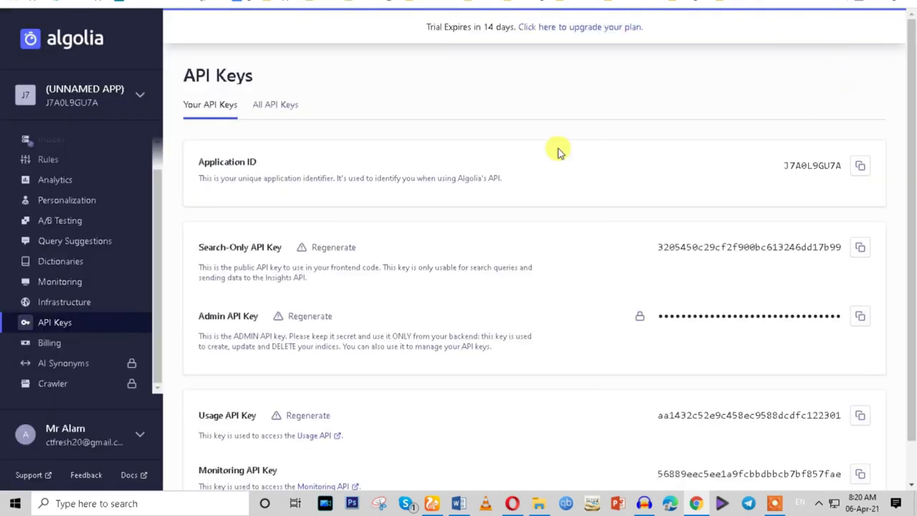
pyautogui.click(862, 167)
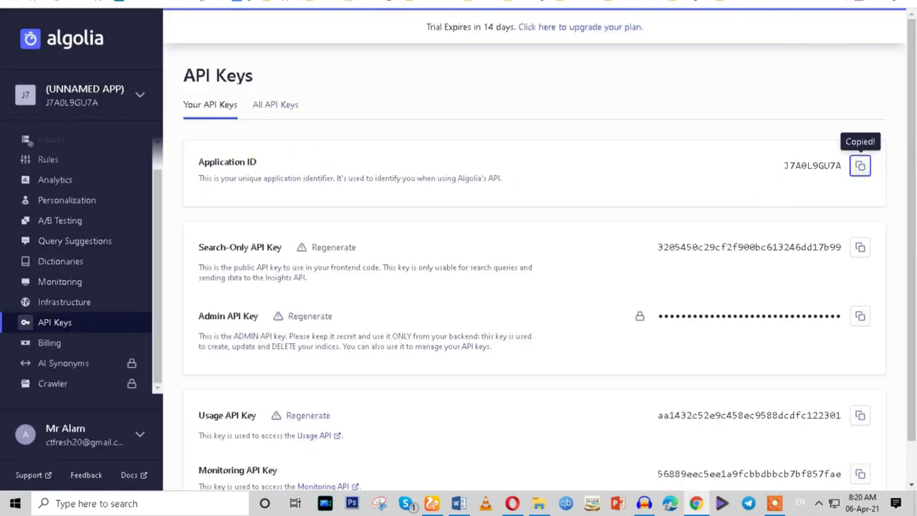
pyautogui.hotkey('ctrl', 'Tab')
pyautogui.click(291, 149)
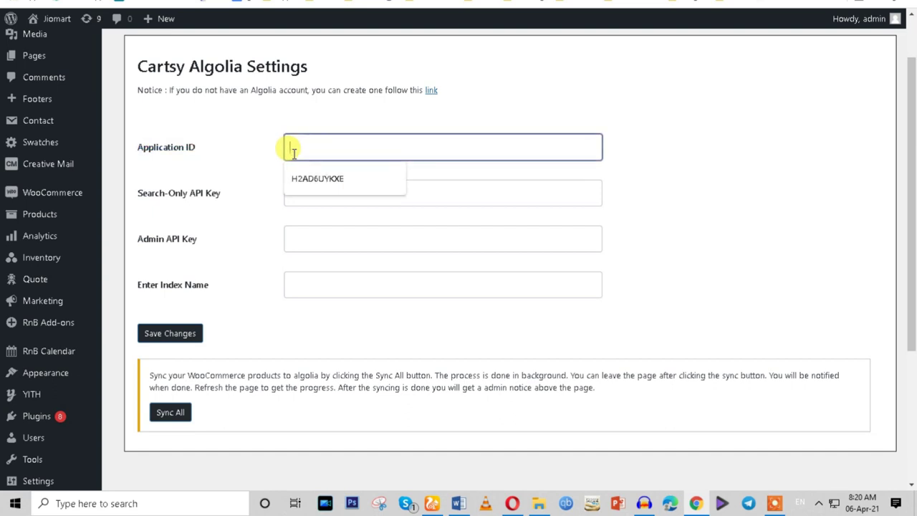
pyautogui.hotkey('ctrl', 'v')
pyautogui.click(651, 139)
# Copy the Search-Only and Admin API keys from Algolia into their Cartsy fields.
pyautogui.hotkey('ctrl', 'Tab')
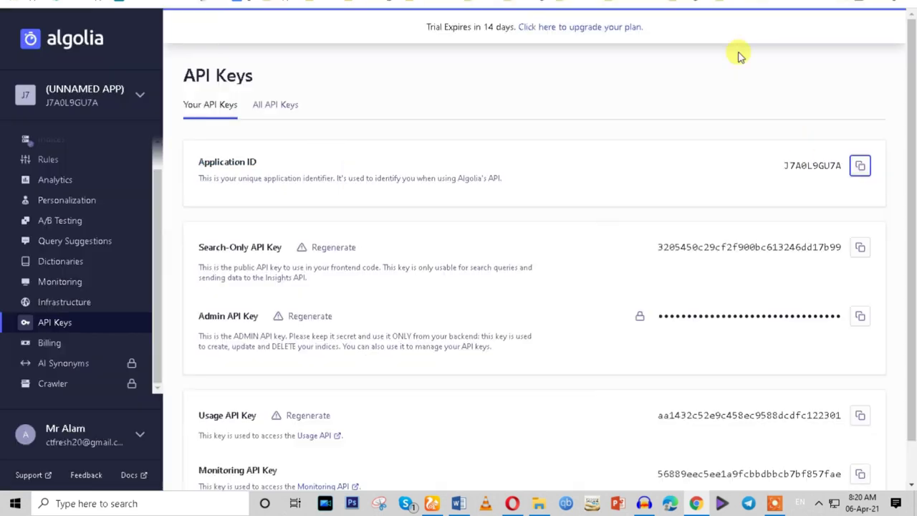
pyautogui.scroll(-1, 824, 230)
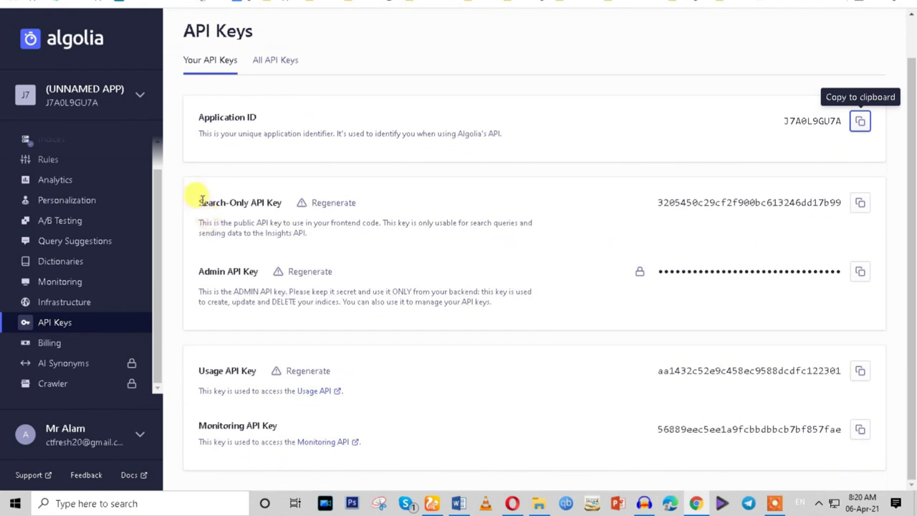
pyautogui.click(860, 202)
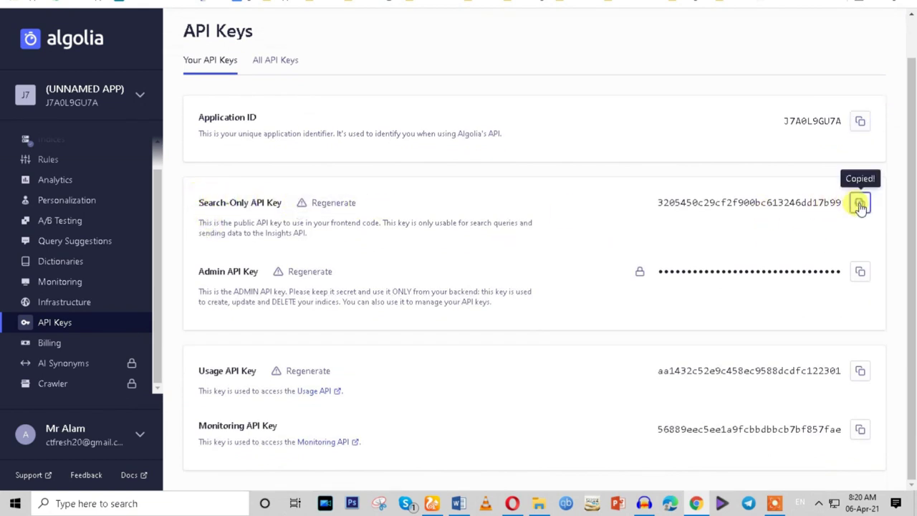
pyautogui.hotkey('ctrl', 'Tab')
pyautogui.click(291, 196)
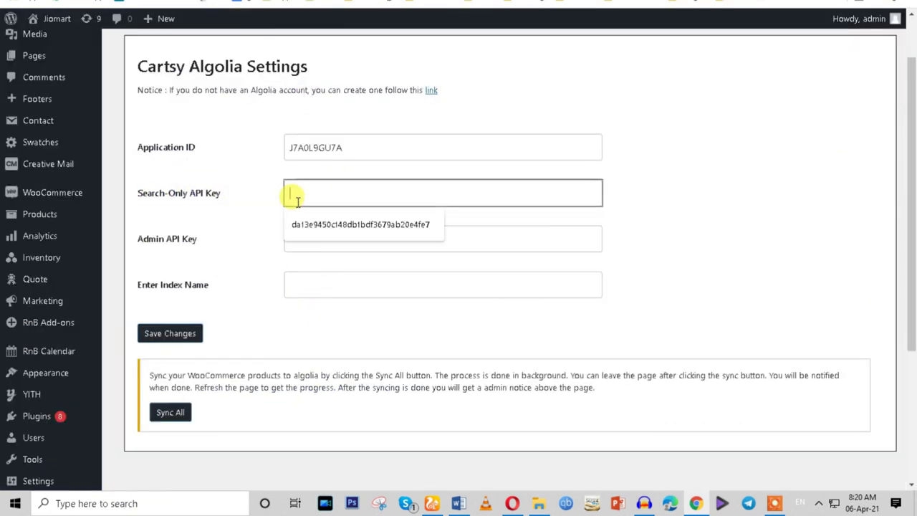
pyautogui.hotkey('ctrl', 'v')
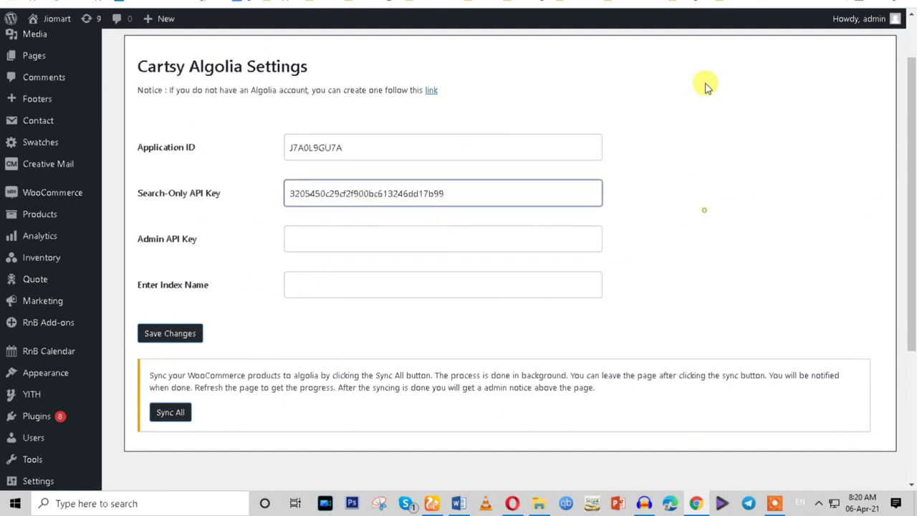
pyautogui.hotkey('ctrl', 'Tab')
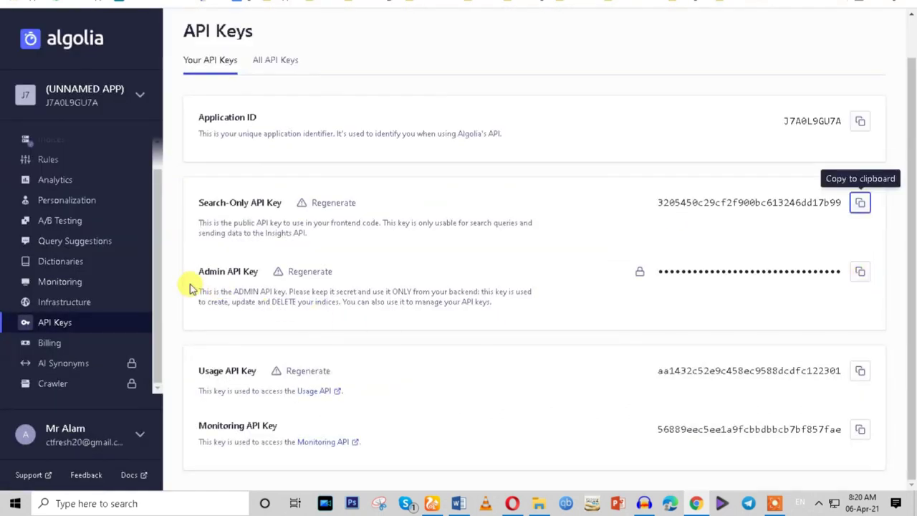
pyautogui.click(861, 272)
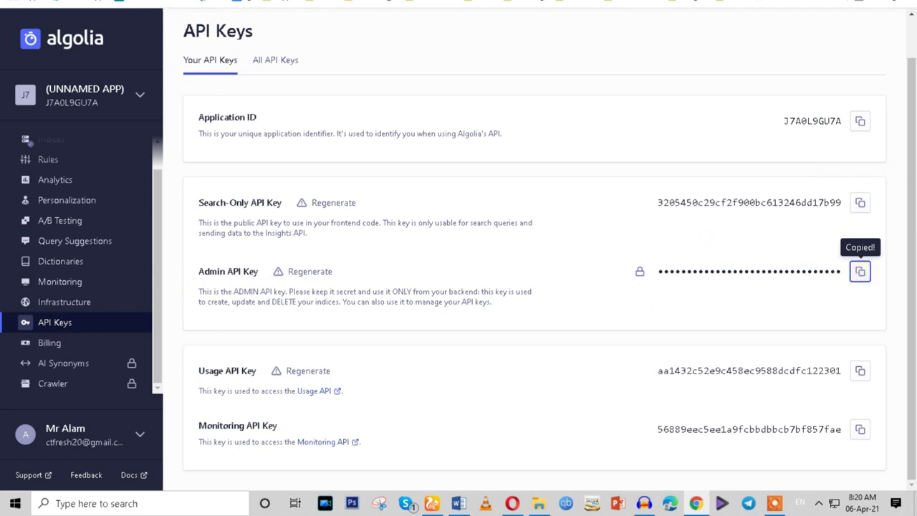
pyautogui.hotkey('ctrl', 'Tab')
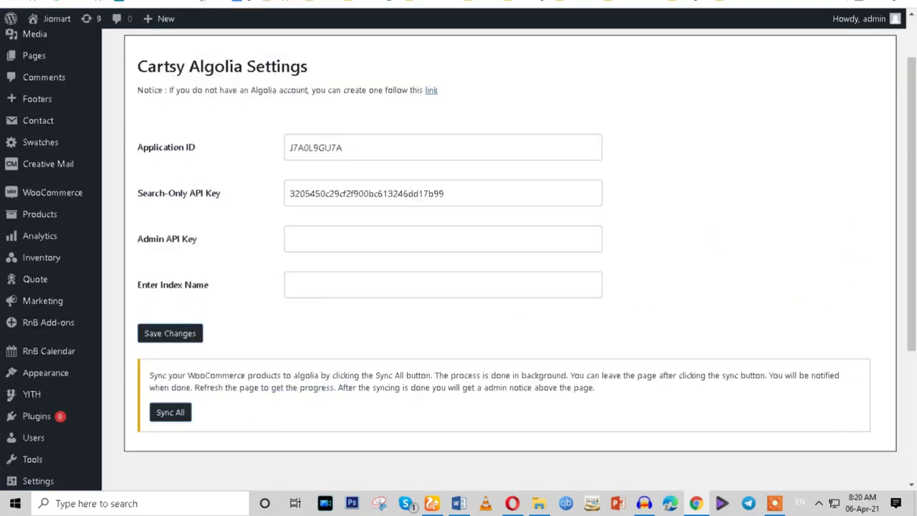
pyautogui.click(317, 227)
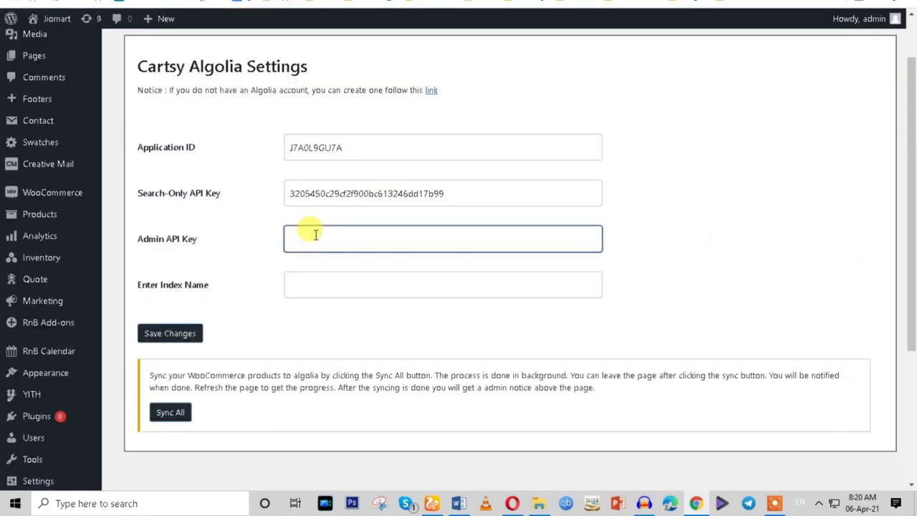
pyautogui.hotkey('ctrl', 'v')
pyautogui.hotkey('ctrl', 'Tab')
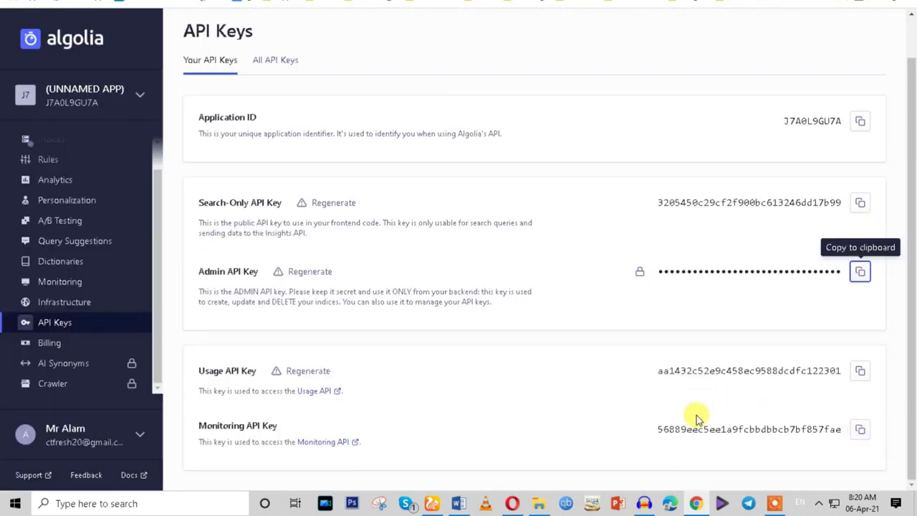
# Set the index name to ecommerce, save the settings, and run Sync All.
pyautogui.scroll(1, 583, 372)
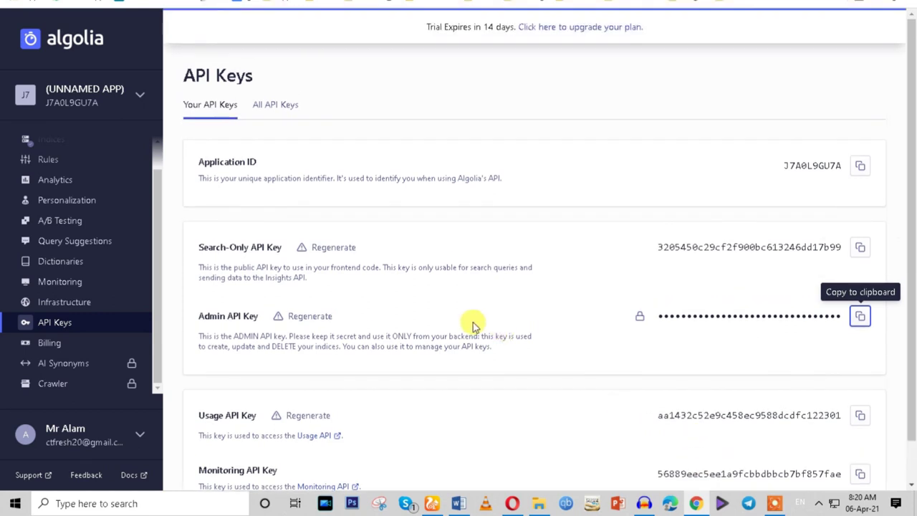
pyautogui.scroll(-1, 473, 326)
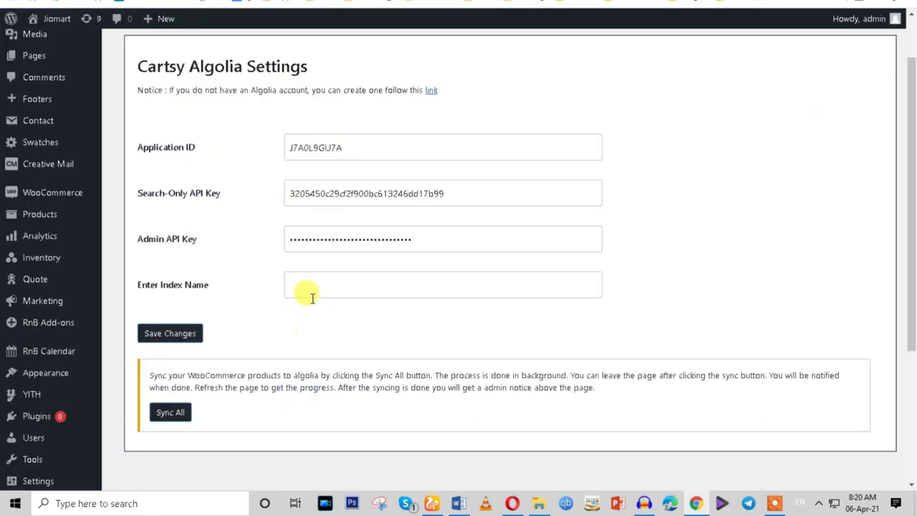
pyautogui.click(309, 284)
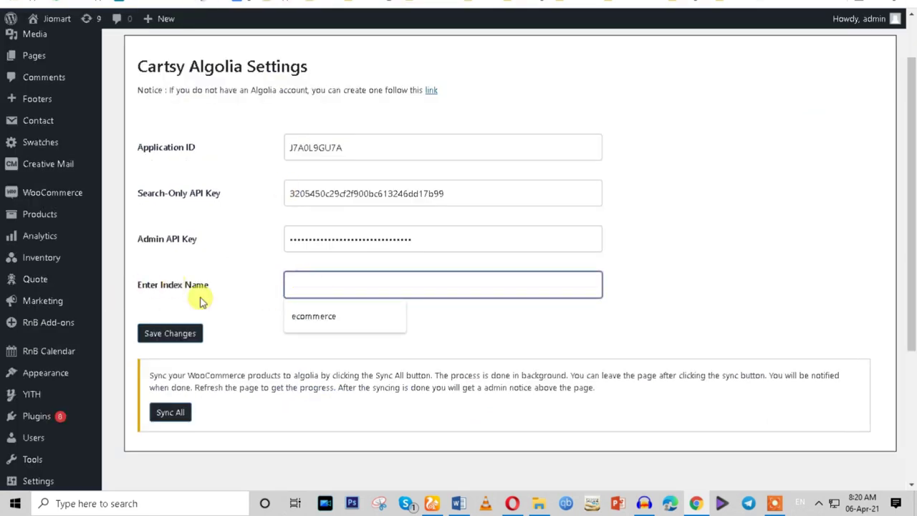
pyautogui.click(303, 318)
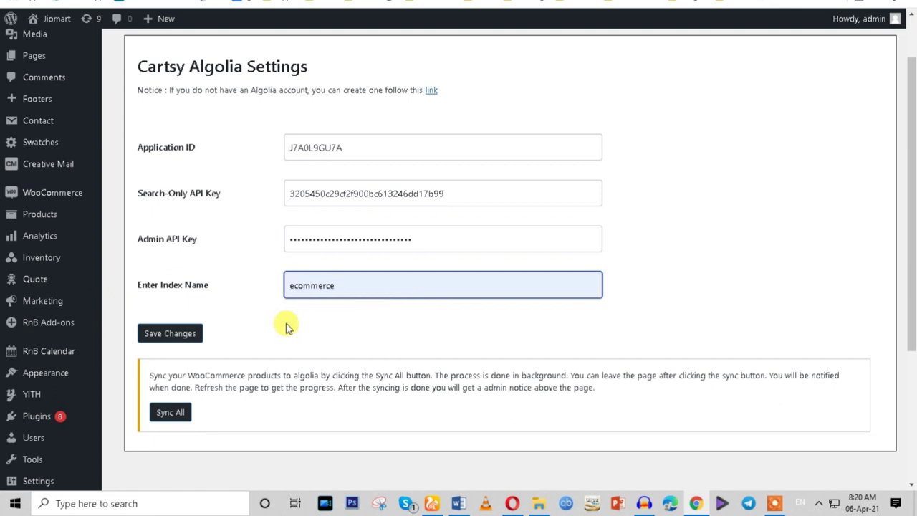
pyautogui.click(172, 335)
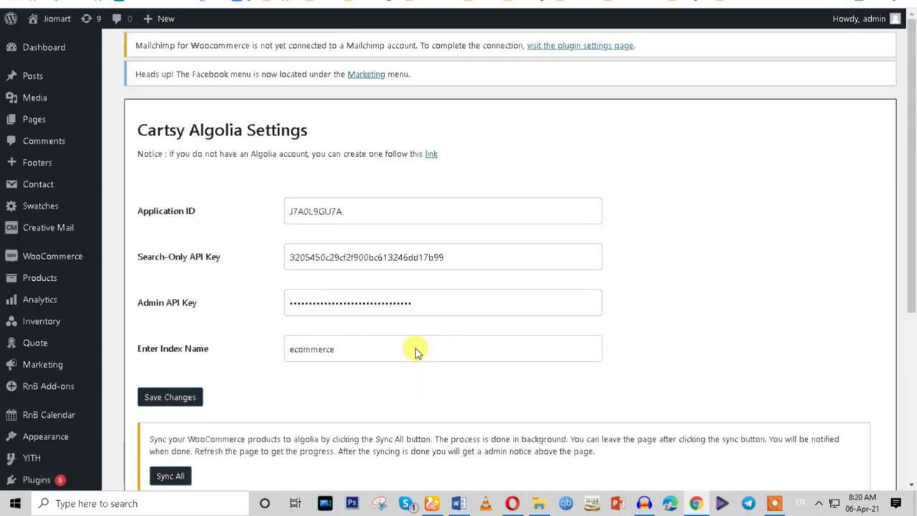
pyautogui.scroll(-3, 401, 359)
pyautogui.click(167, 291)
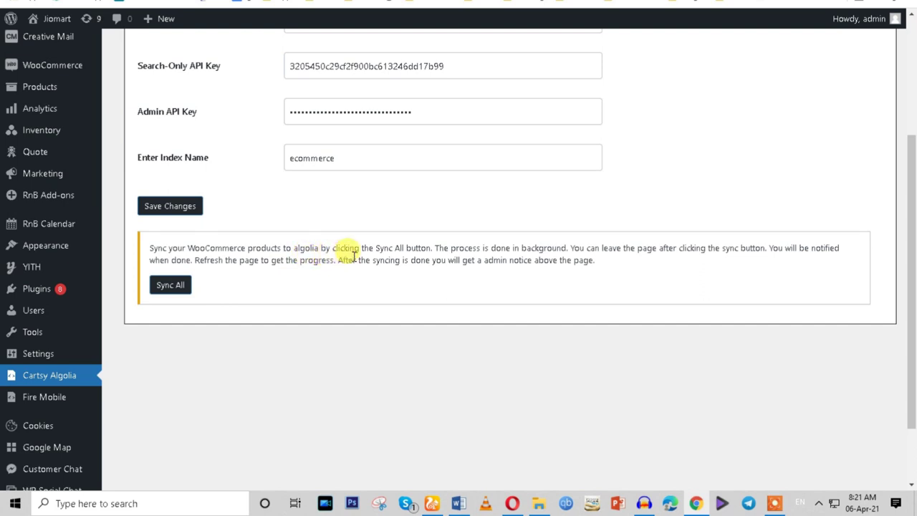
# Run Sync All again to push the WooCommerce products to Algolia.
pyautogui.click(163, 291)
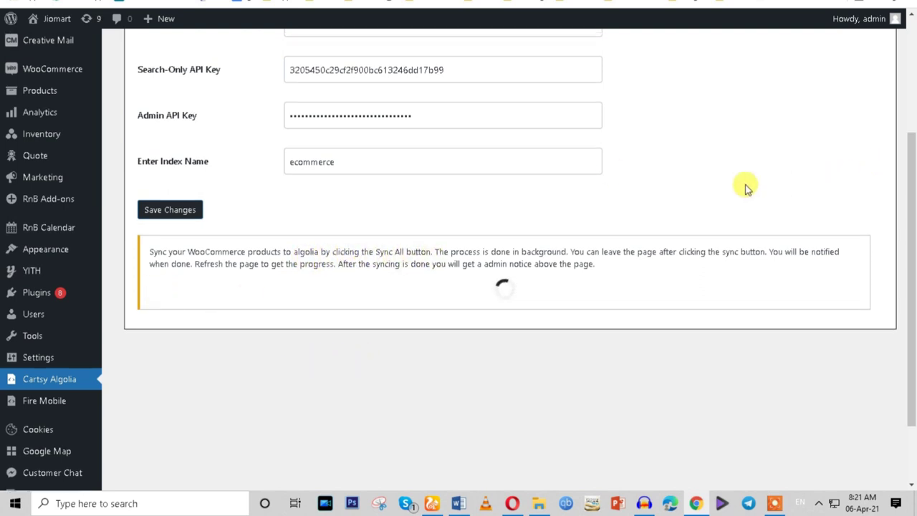
pyautogui.scroll(5, 745, 185)
pyautogui.scroll(-5, 745, 188)
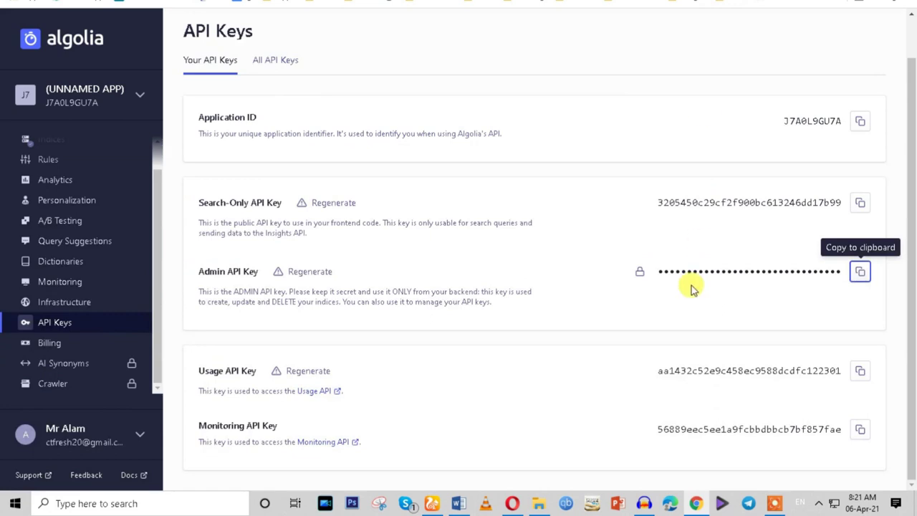
pyautogui.scroll(1, 125, 219)
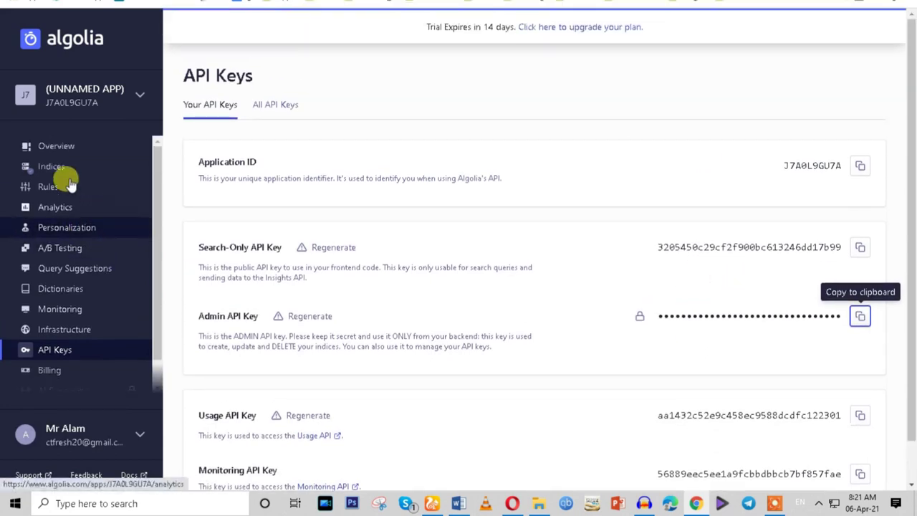
# Check the Algolia Overview's Records count and Top indices, then return to WordPress settings.
pyautogui.click(56, 149)
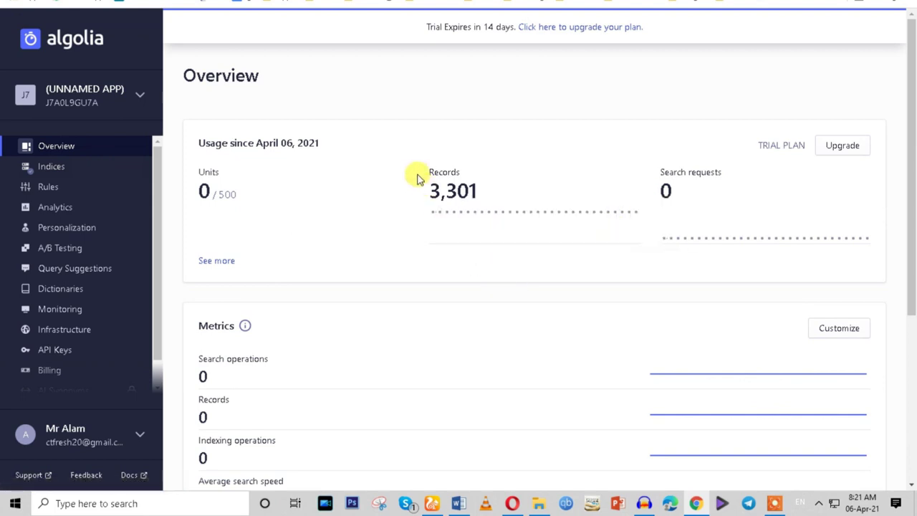
pyautogui.moveTo(415, 173); pyautogui.dragTo(474, 175)
pyautogui.scroll(-3, 451, 301)
pyautogui.scroll(2, 450, 304)
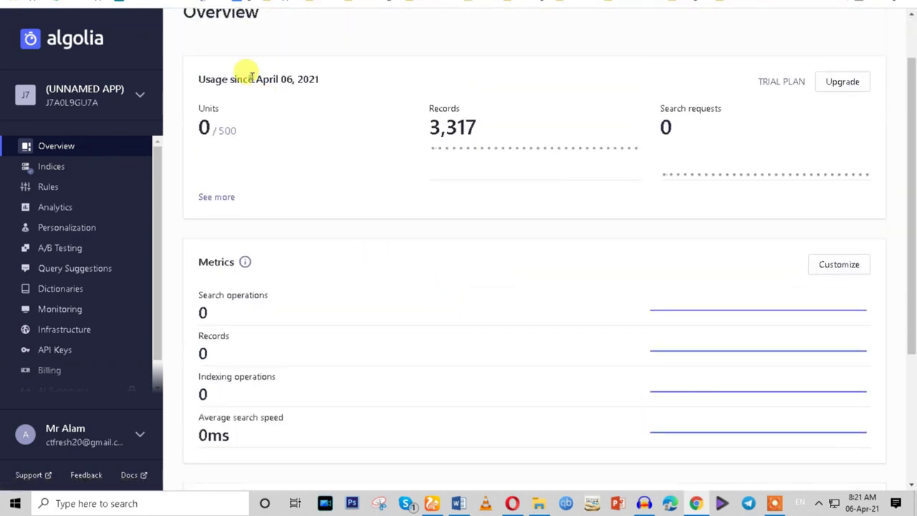
pyautogui.scroll(-3, 667, 293)
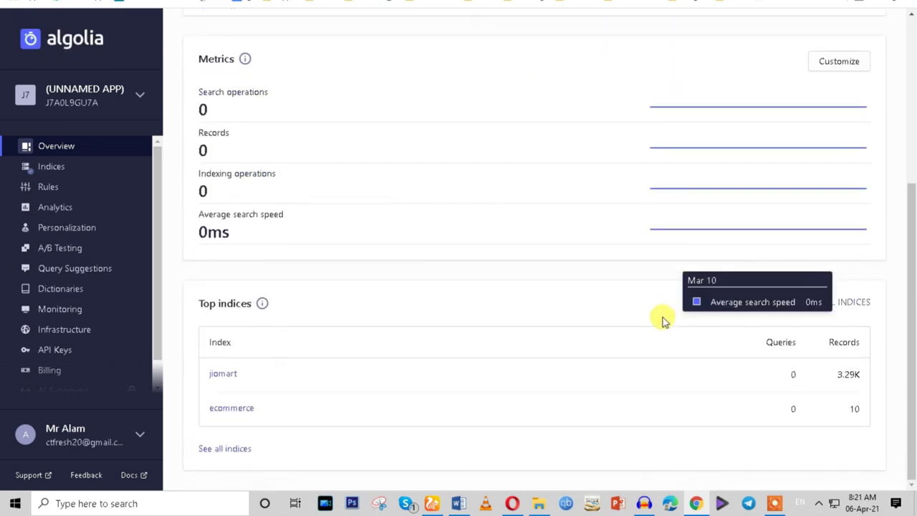
pyautogui.hotkey('ctrl', 'Tab')
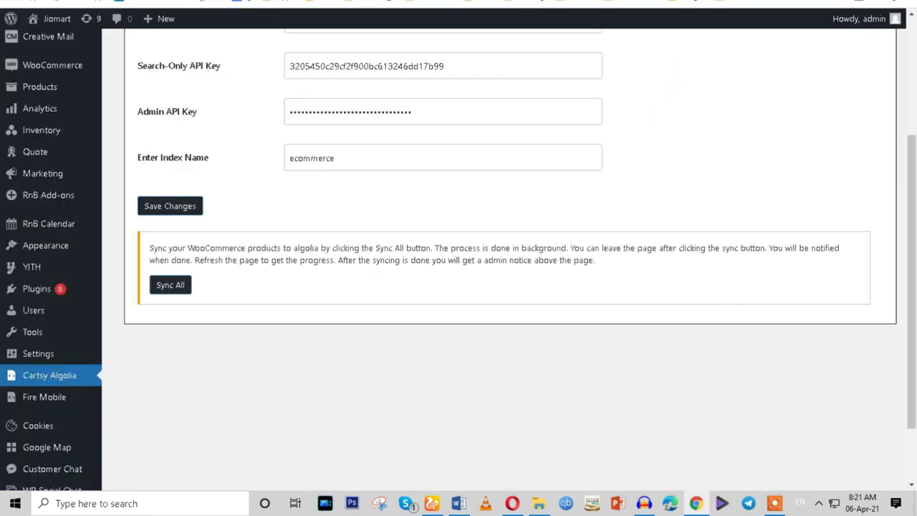
pyautogui.scroll(-1, 72, 416)
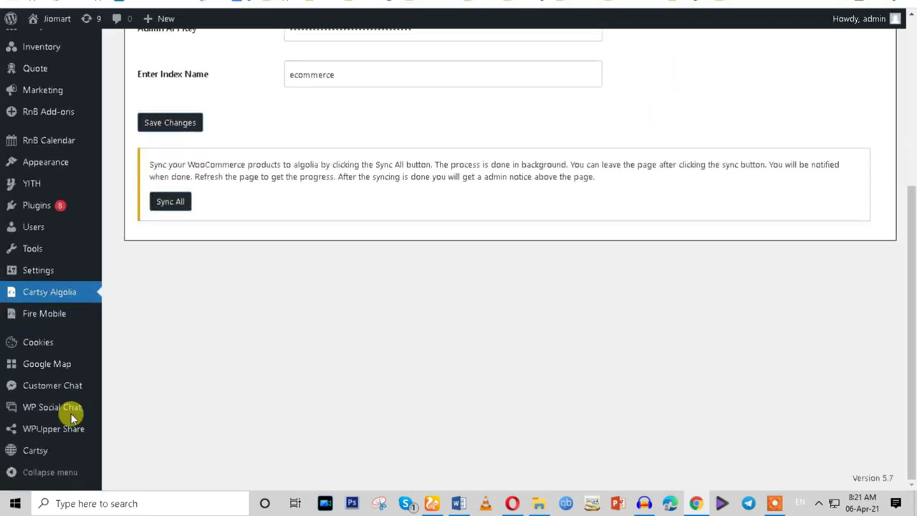
# Open the Cartsy theme page in a new tab and confirm all Theme Setup Progress steps are done.
pyautogui.rightClick(53, 452)
pyautogui.click(73, 334)
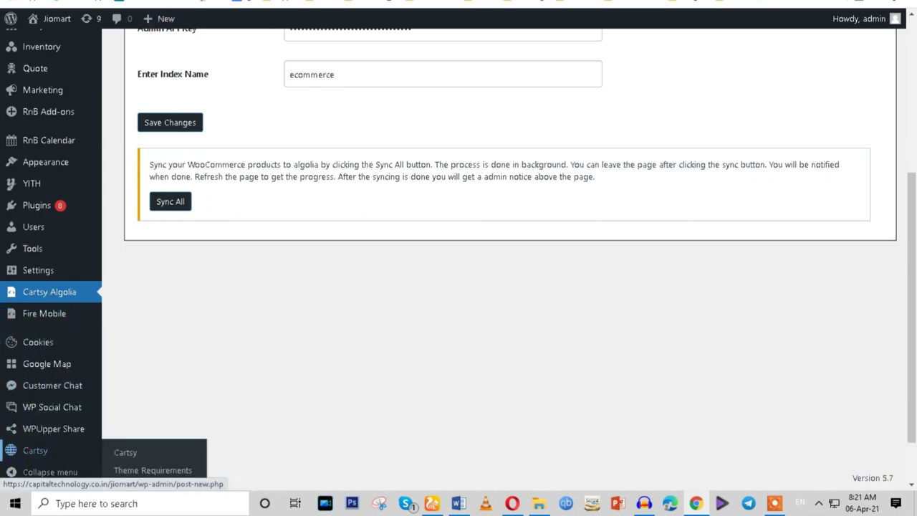
pyautogui.hotkey('ctrl', 'Tab')
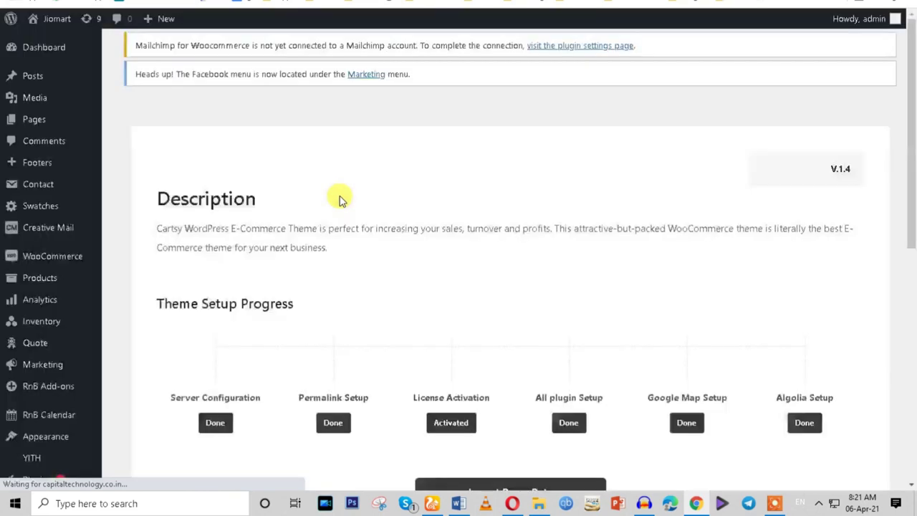
pyautogui.scroll(-2, 685, 303)
pyautogui.moveTo(779, 290); pyautogui.dragTo(837, 292)
pyautogui.scroll(-4, 839, 332)
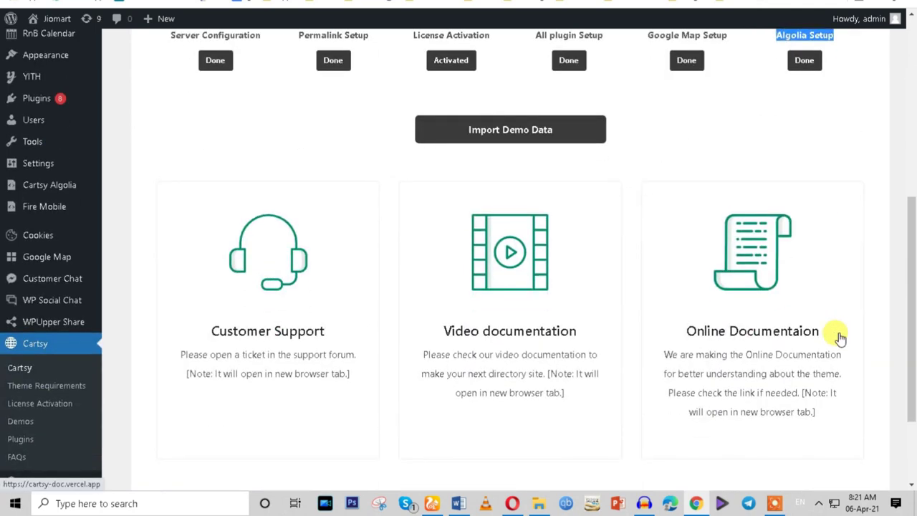
pyautogui.scroll(3, 679, 306)
pyautogui.moveTo(171, 227); pyautogui.dragTo(831, 227)
pyautogui.click(727, 315)
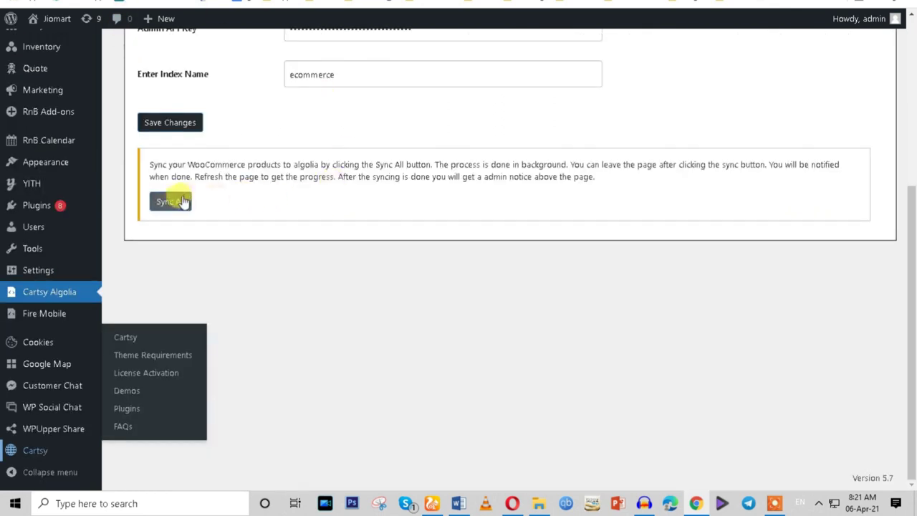
# Rerun the Algolia product sync and check item 9, WhatsApp Live Chat & Order on WhatsApp, in the feature list.
pyautogui.click(181, 202)
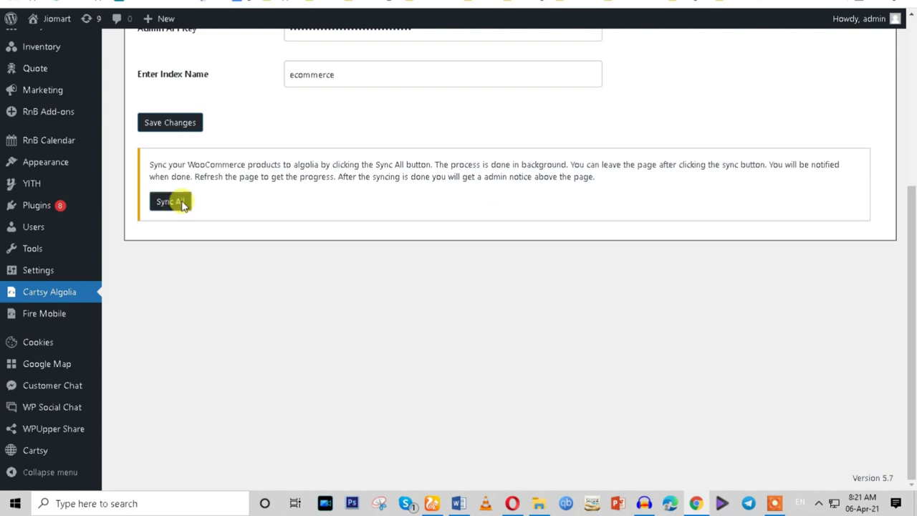
pyautogui.click(181, 202)
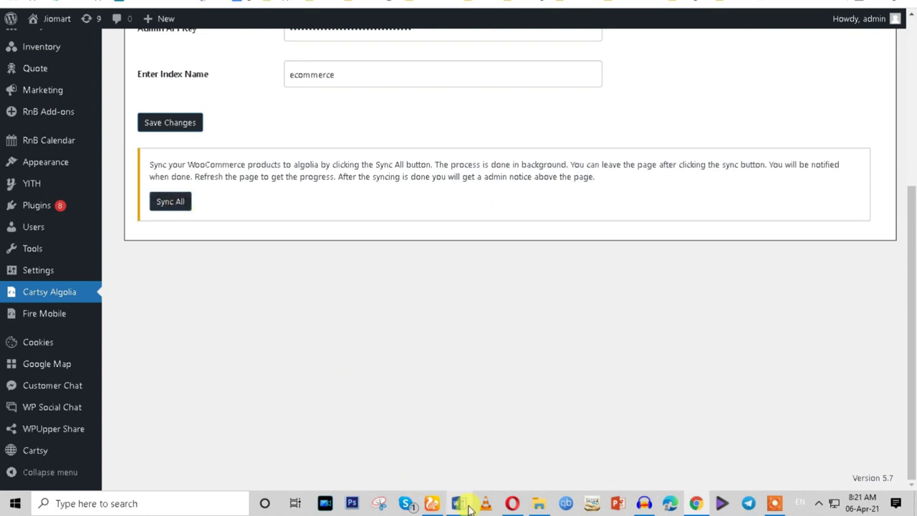
pyautogui.click(458, 503)
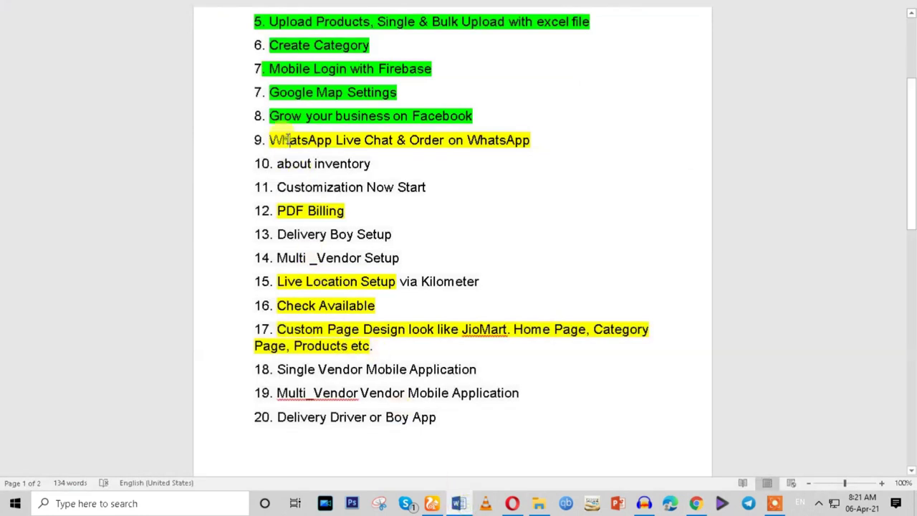
pyautogui.moveTo(268, 141); pyautogui.dragTo(504, 136)
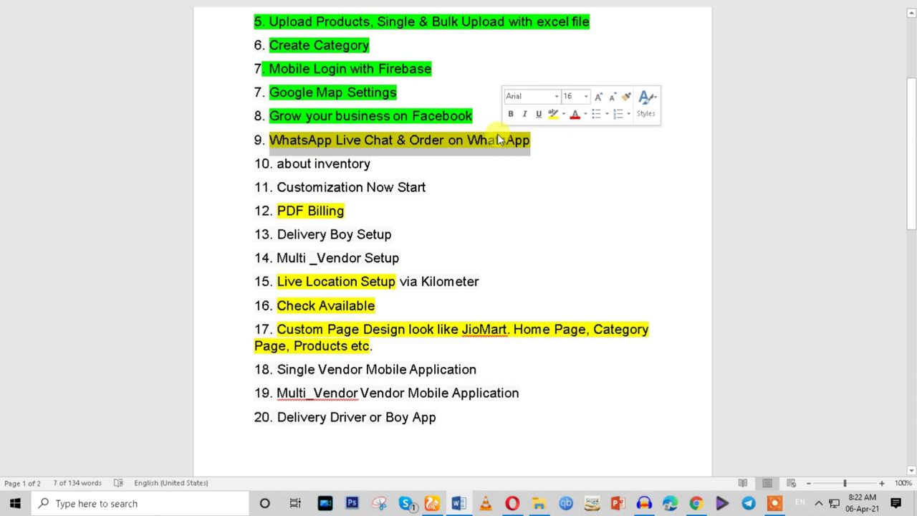
pyautogui.click(695, 504)
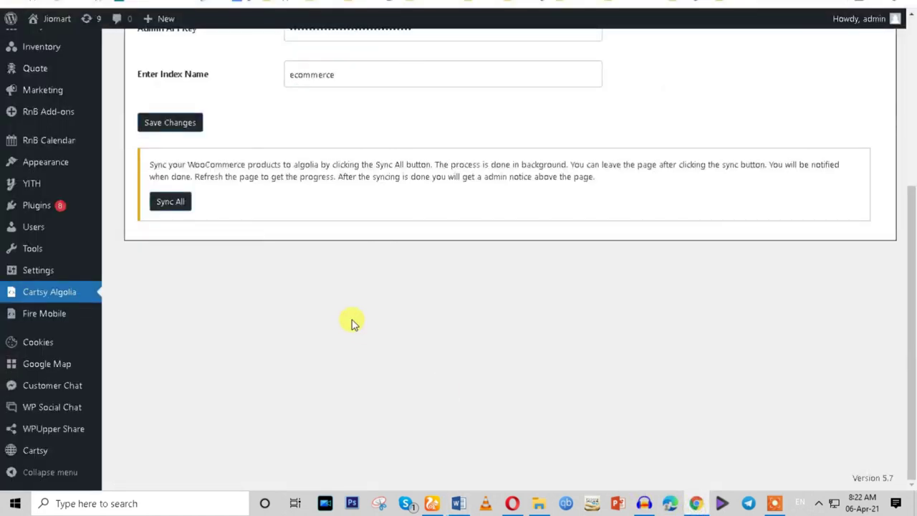
# Go to the Add Plugins page and search for 'whatsapp'.
pyautogui.click(52, 207)
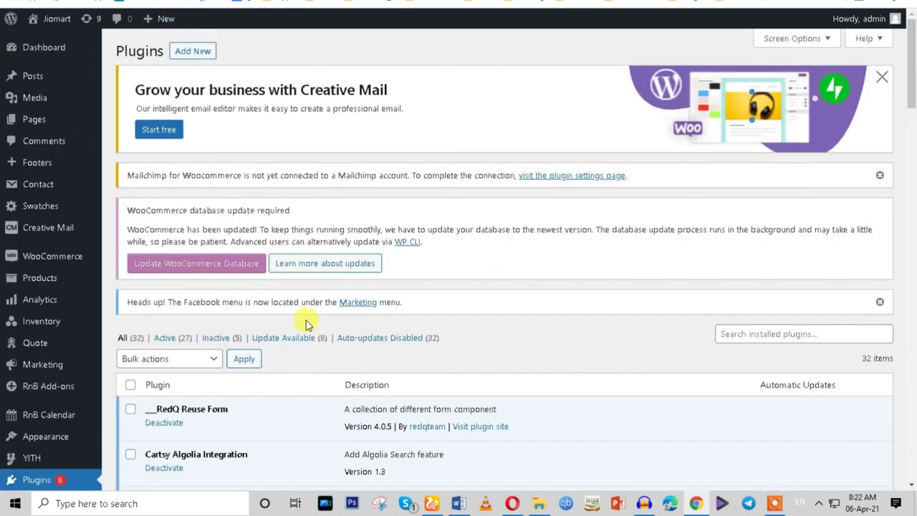
pyautogui.scroll(-4, 301, 322)
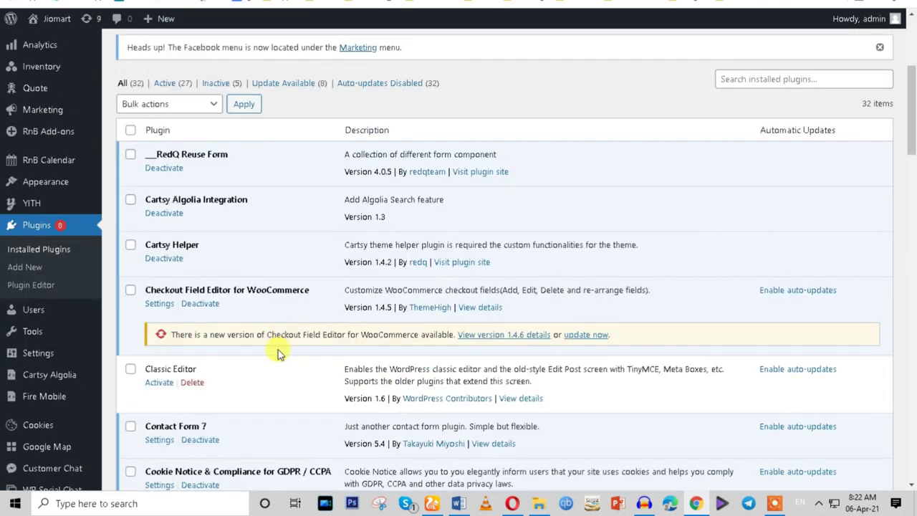
pyautogui.scroll(4, 278, 350)
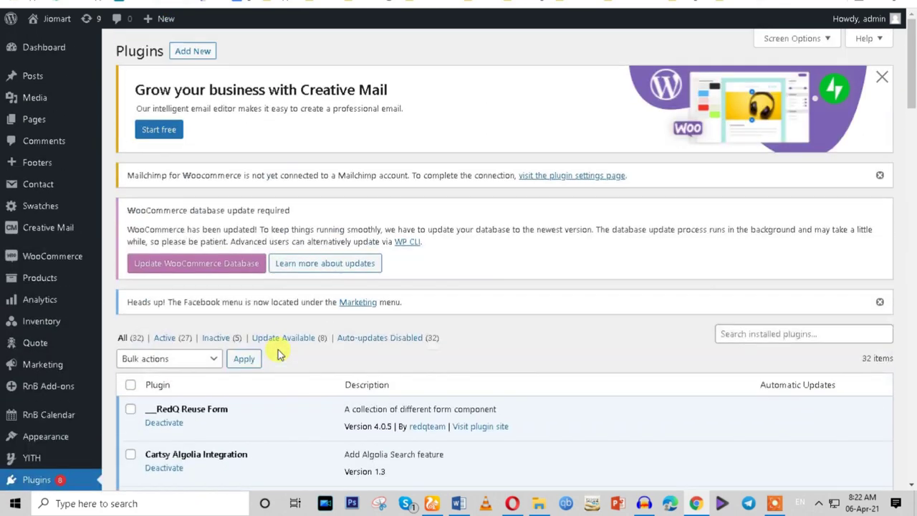
pyautogui.click(194, 51)
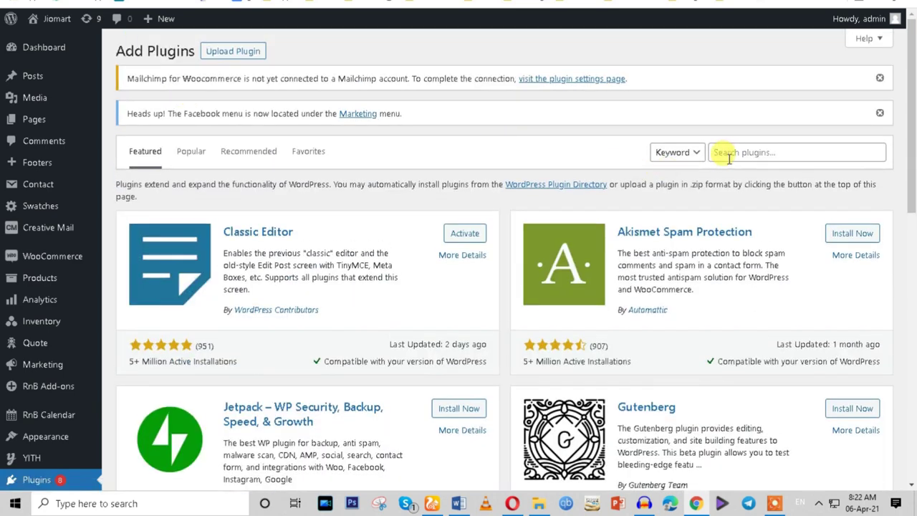
pyautogui.click(728, 153)
pyautogui.write('whats')
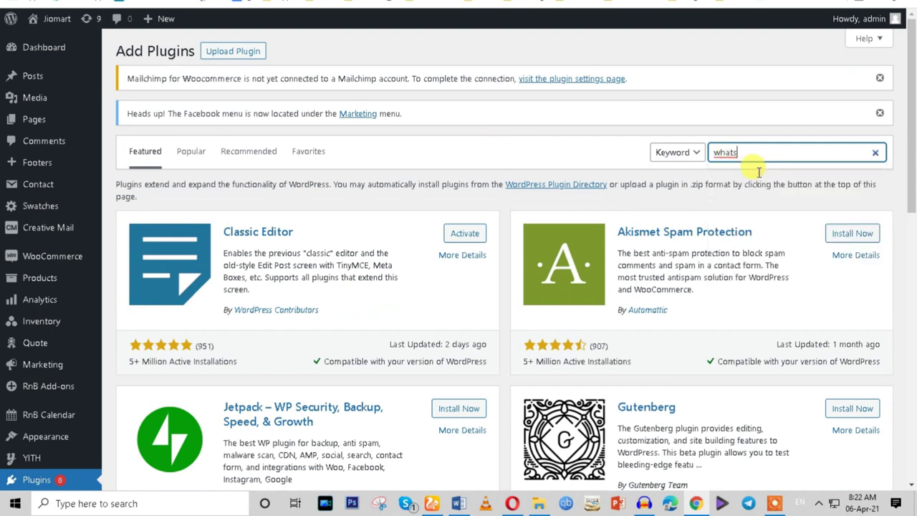
pyautogui.write('ap')
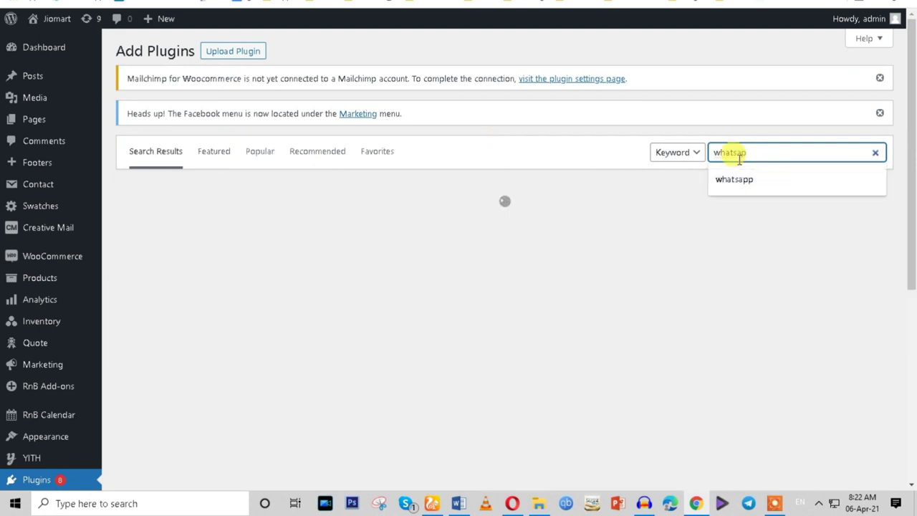
pyautogui.write('p')
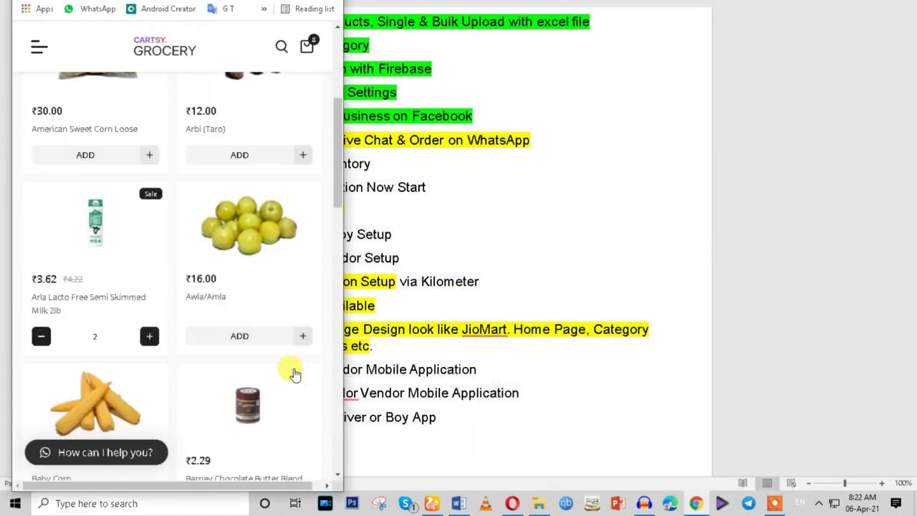
# Scroll the storefront and launch a WhatsApp Web chat from the 'How can I help you?' button.
pyautogui.scroll(-5, 295, 373)
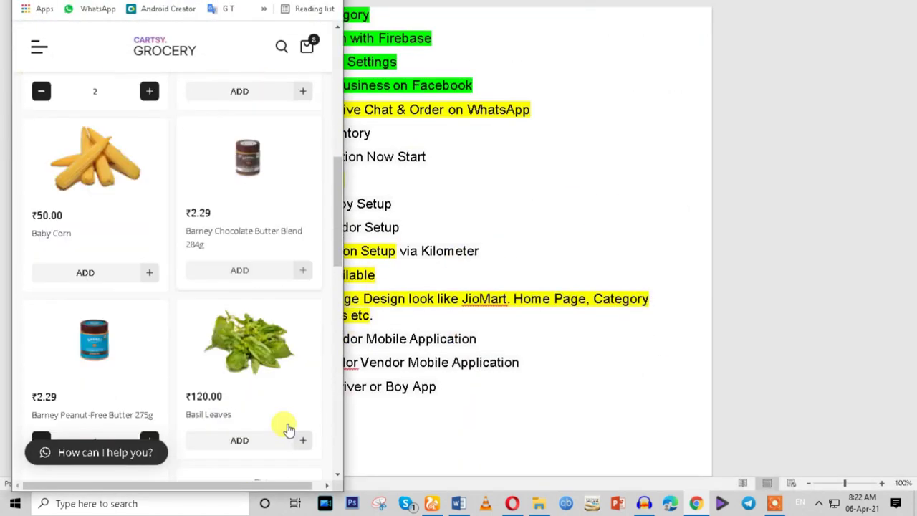
pyautogui.click(78, 458)
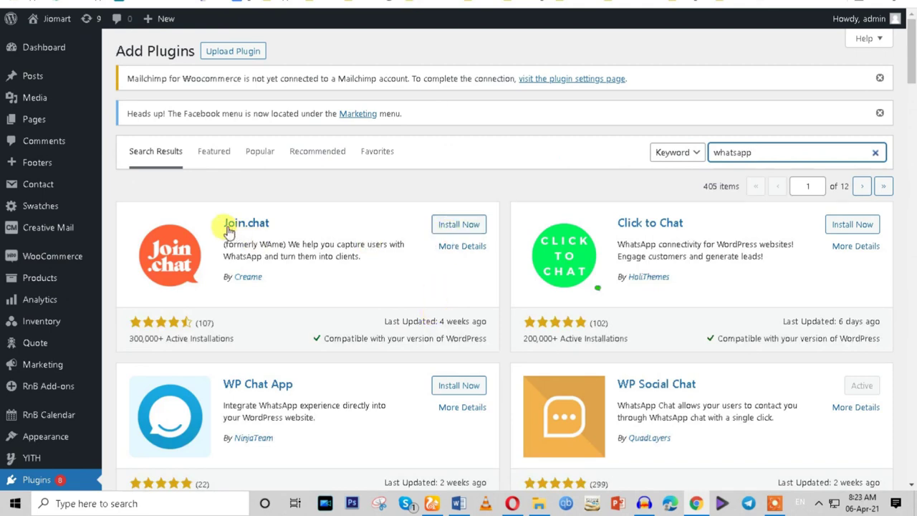
# Install the Join.chat plugin from the WhatsApp search results.
pyautogui.moveTo(229, 232); pyautogui.dragTo(276, 225)
pyautogui.click(451, 225)
pyautogui.scroll(-3, 389, 393)
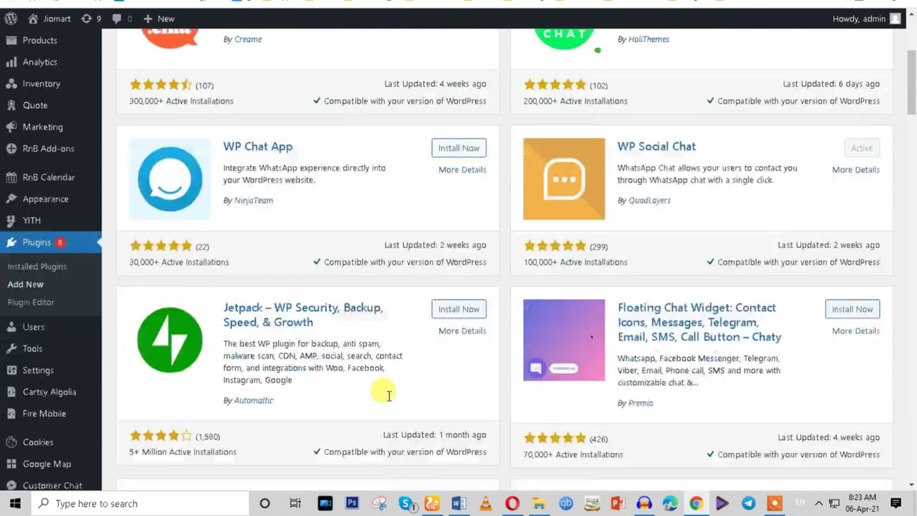
pyautogui.scroll(-4, 389, 393)
pyautogui.scroll(1, 389, 393)
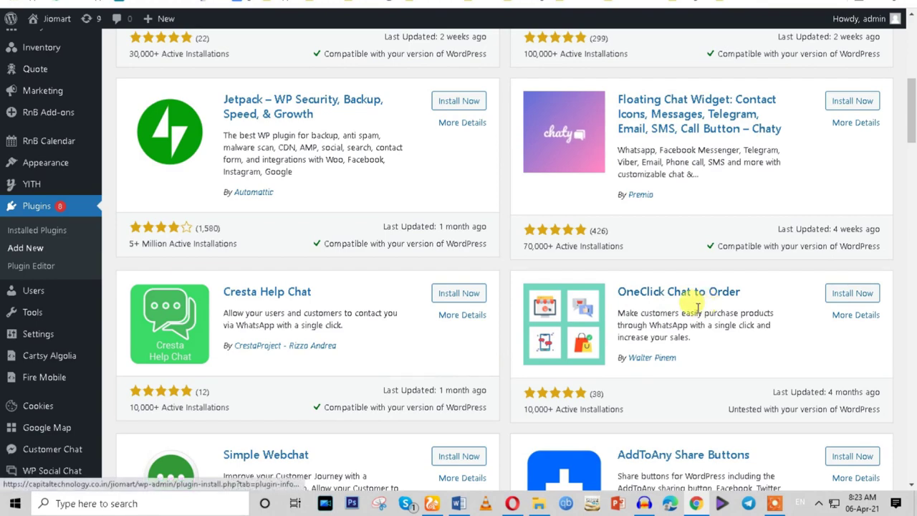
pyautogui.scroll(1, 645, 303)
# Install Order on Mobile for Woocommerce, then scroll back to the top of the results.
pyautogui.scroll(-2, 658, 369)
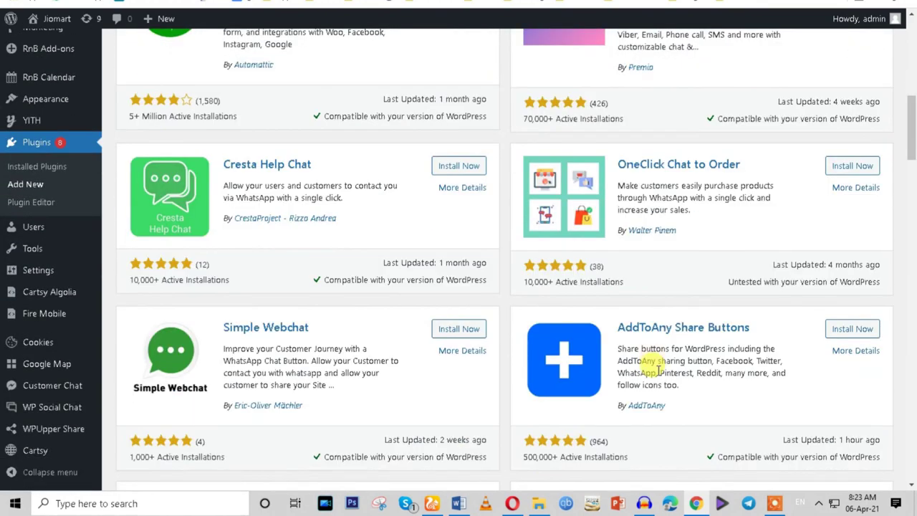
pyautogui.scroll(-6, 657, 369)
pyautogui.scroll(-5, 658, 374)
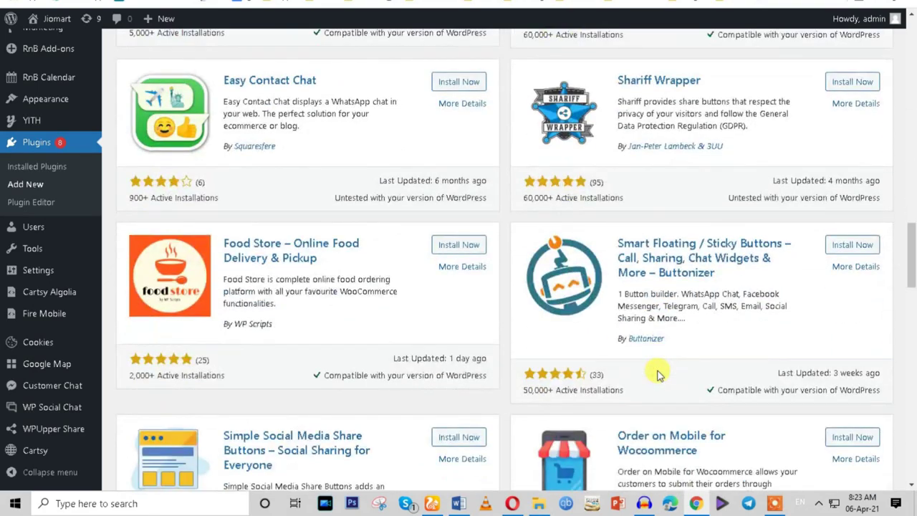
pyautogui.scroll(-2, 658, 374)
pyautogui.click(848, 313)
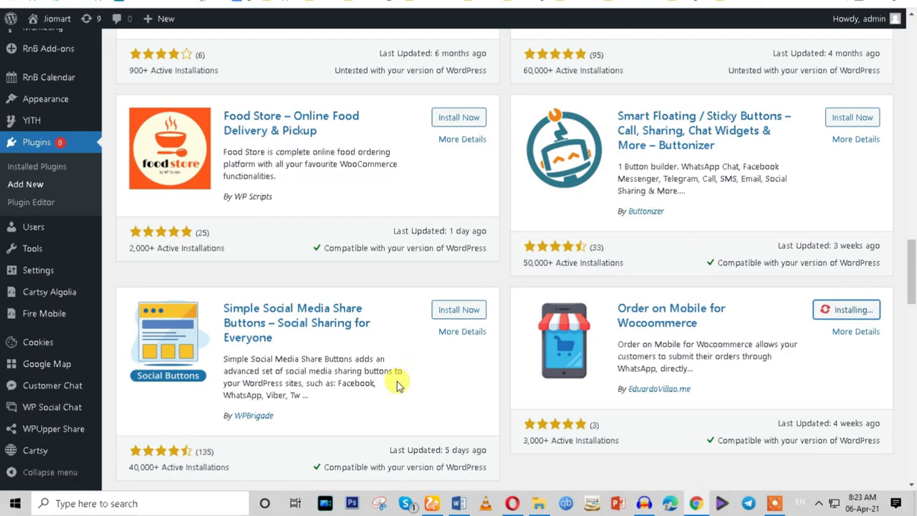
pyautogui.scroll(-2, 399, 386)
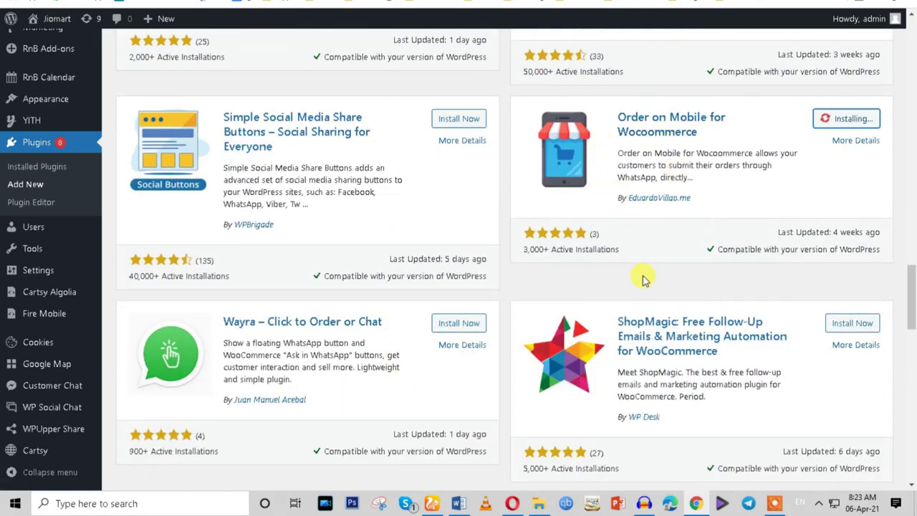
pyautogui.scroll(-3, 642, 280)
pyautogui.scroll(8, 631, 281)
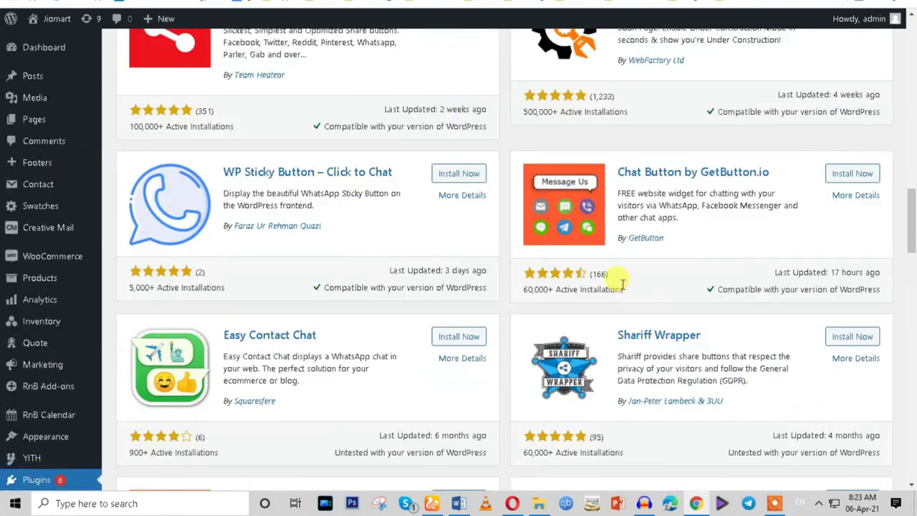
pyautogui.scroll(10, 551, 280)
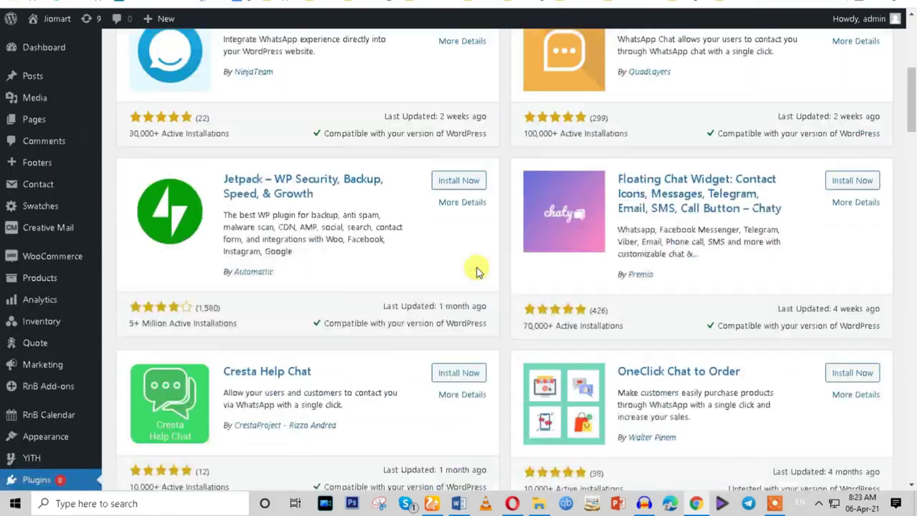
pyautogui.scroll(5, 477, 271)
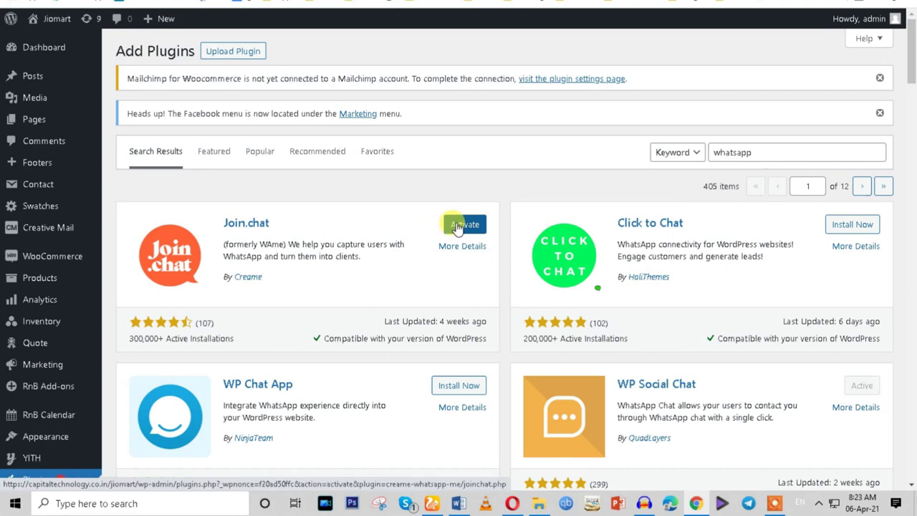
# Activate Join.chat and confirm it in the Installed Plugins list.
pyautogui.click(457, 227)
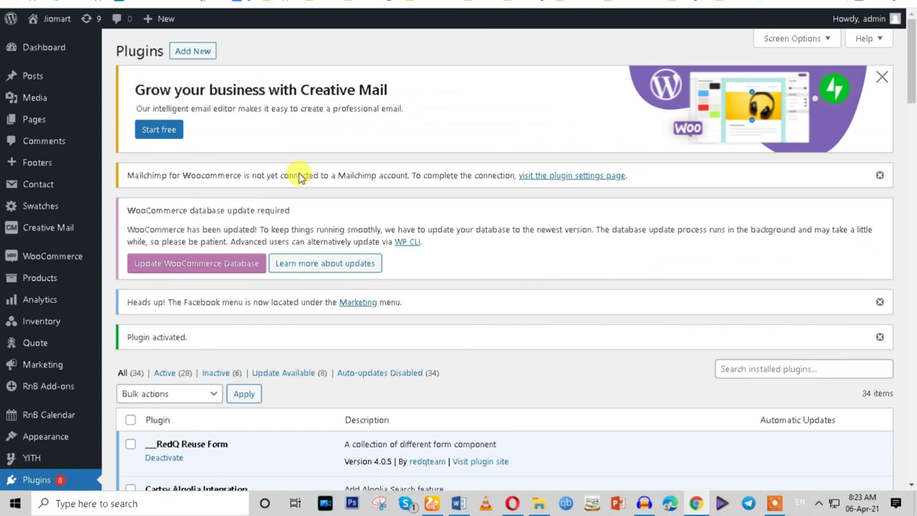
pyautogui.scroll(-7, 296, 260)
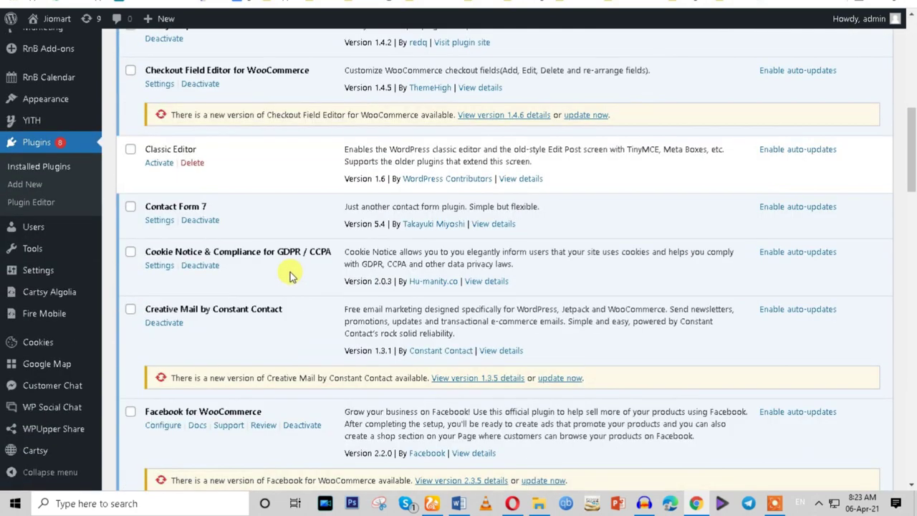
pyautogui.scroll(-5, 290, 274)
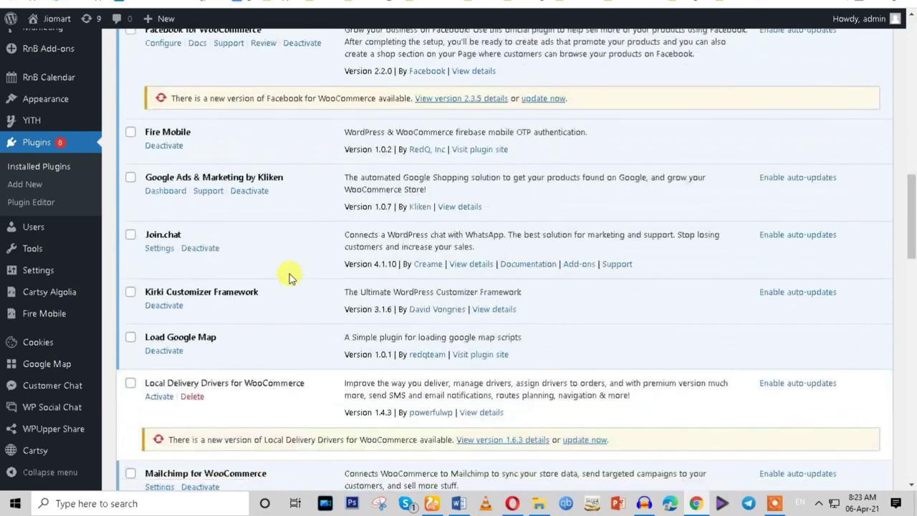
pyautogui.scroll(-1, 290, 277)
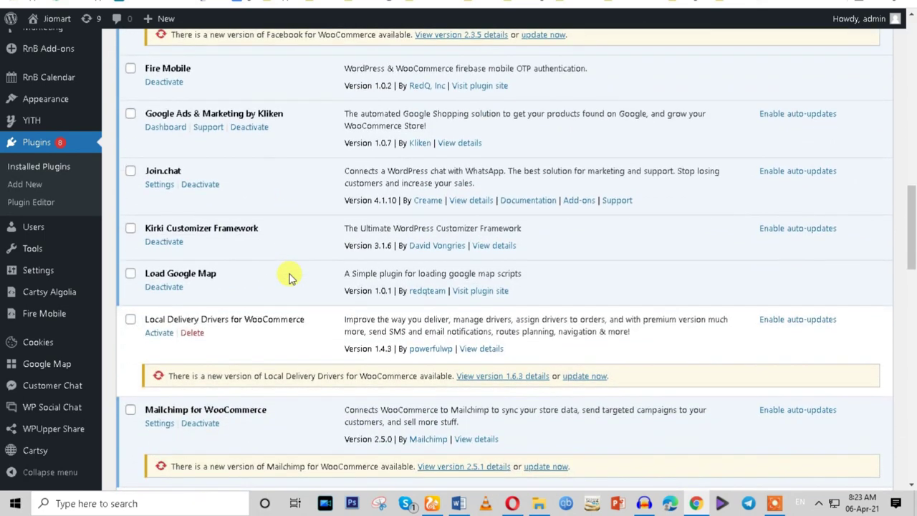
pyautogui.scroll(-6, 290, 277)
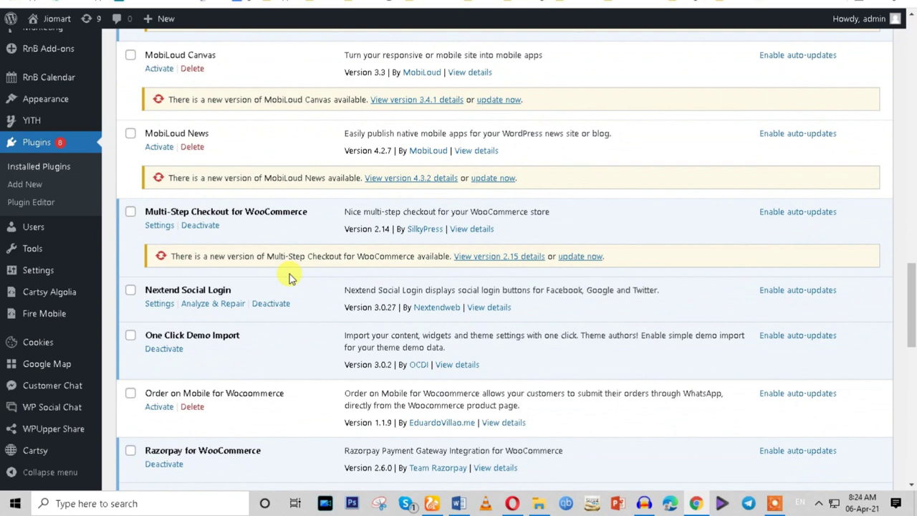
pyautogui.scroll(-4, 289, 273)
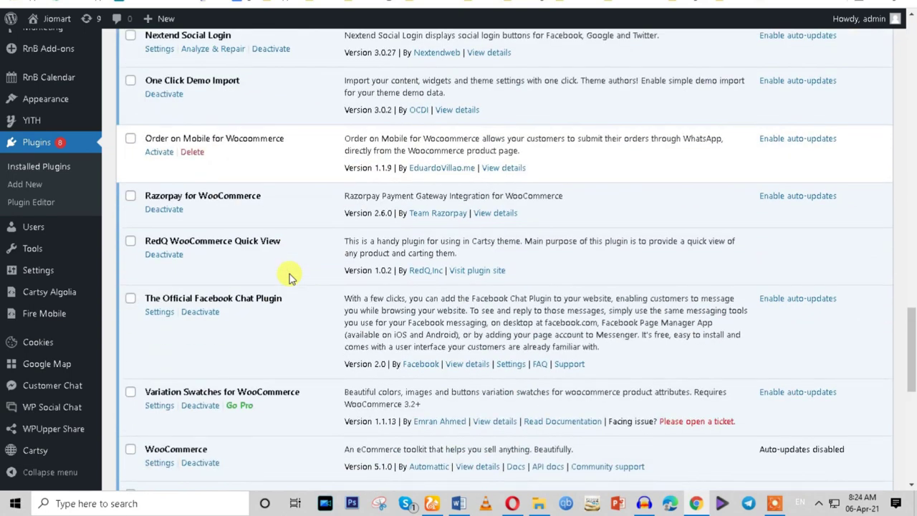
pyautogui.scroll(-3, 290, 274)
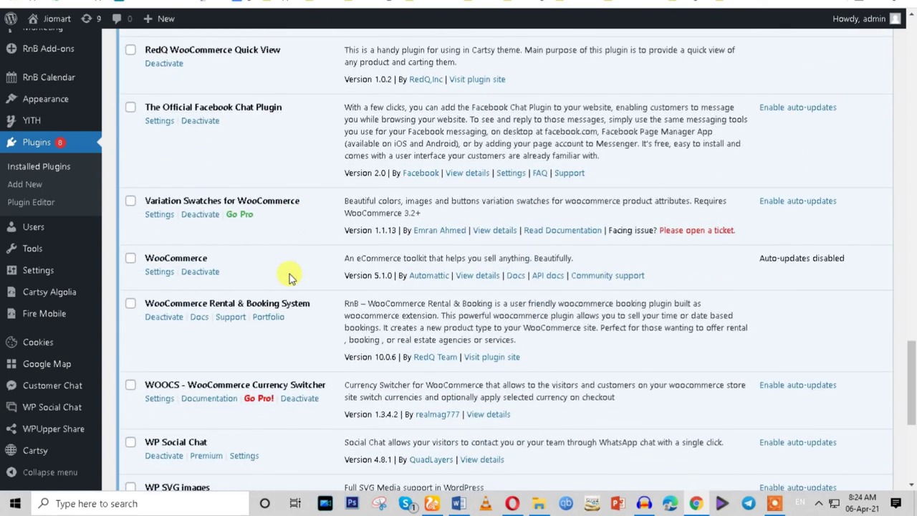
pyautogui.scroll(-3, 290, 274)
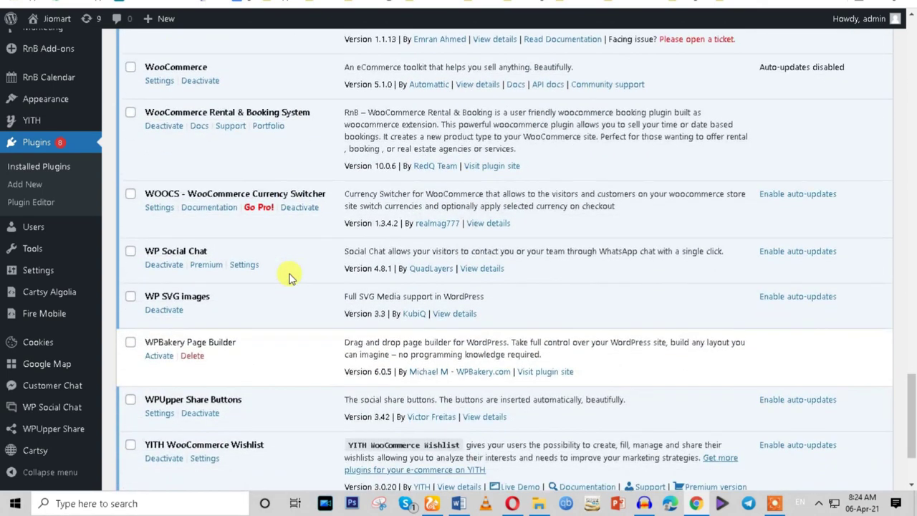
pyautogui.scroll(-2, 290, 274)
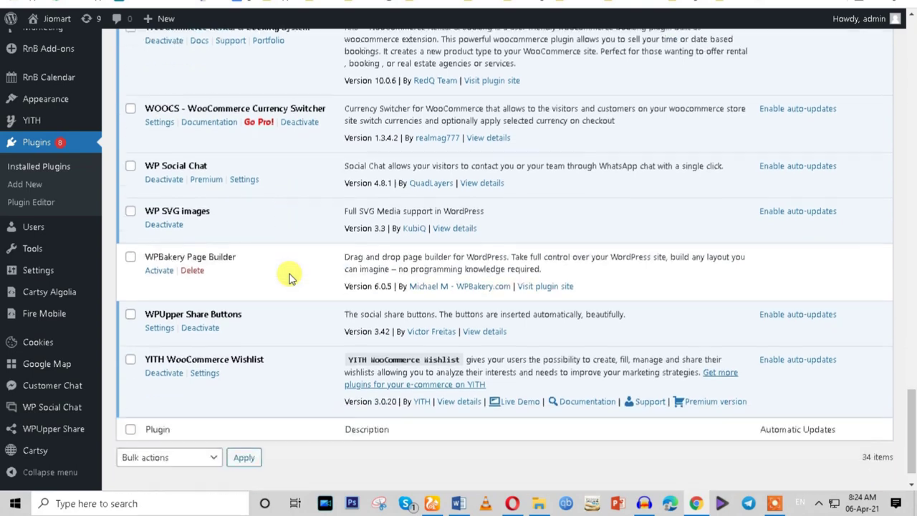
pyautogui.scroll(1, 289, 274)
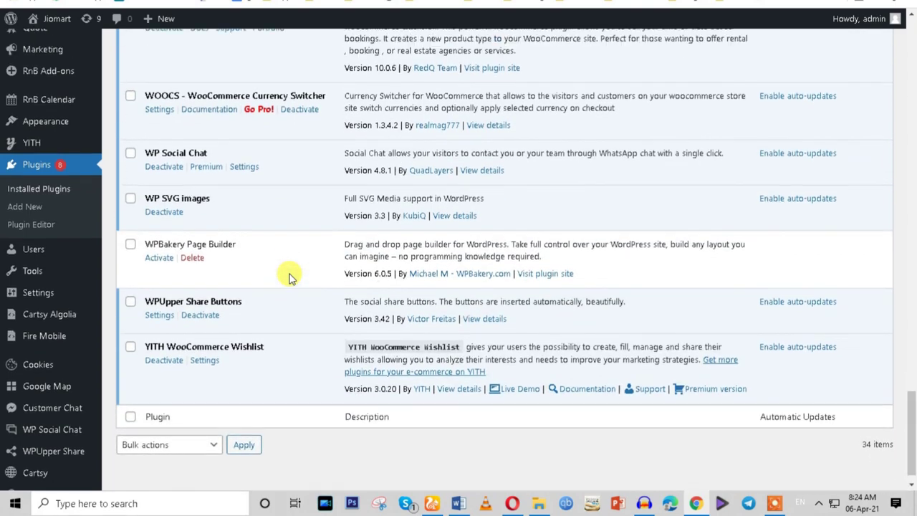
pyautogui.scroll(-1, 289, 274)
# Bring up the link options for the Join.chat entry under Settings.
pyautogui.moveTo(16, 255)
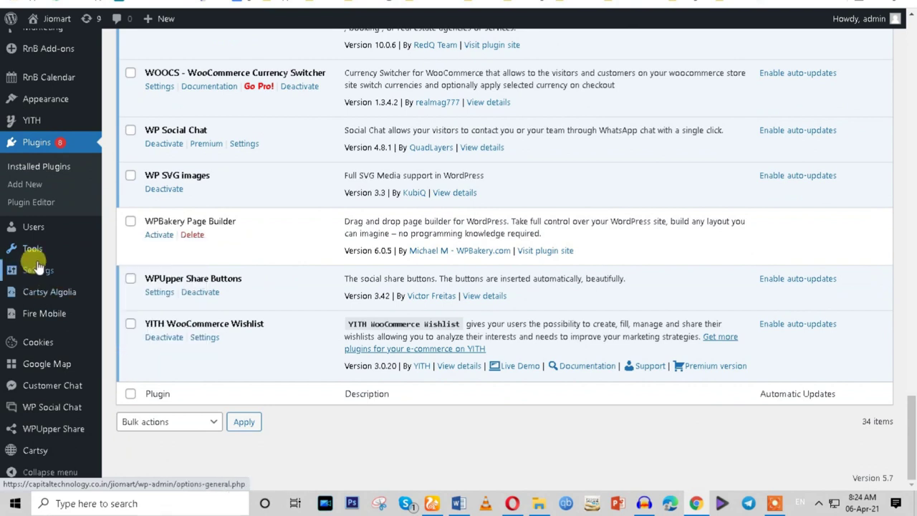
pyautogui.moveTo(36, 270)
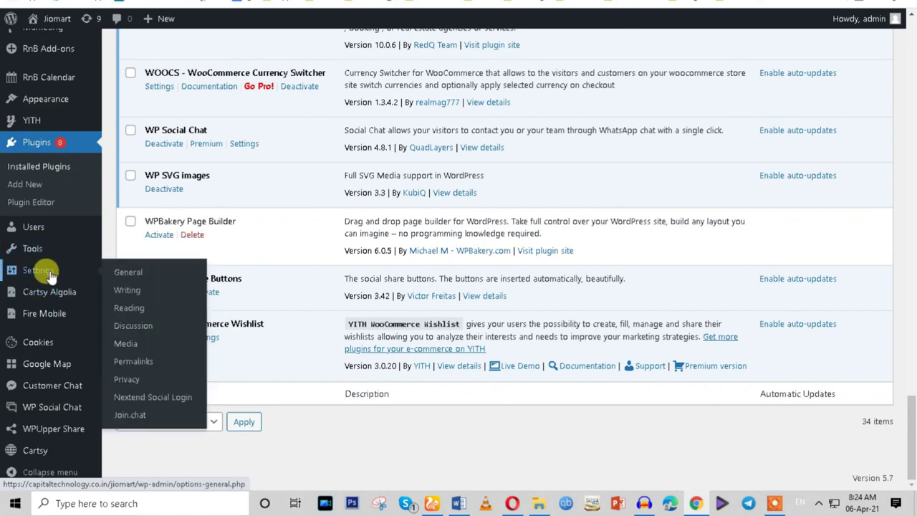
pyautogui.rightClick(127, 412)
# Open Join.chat settings in a new tab and enter the contact telephone number.
pyautogui.click(154, 293)
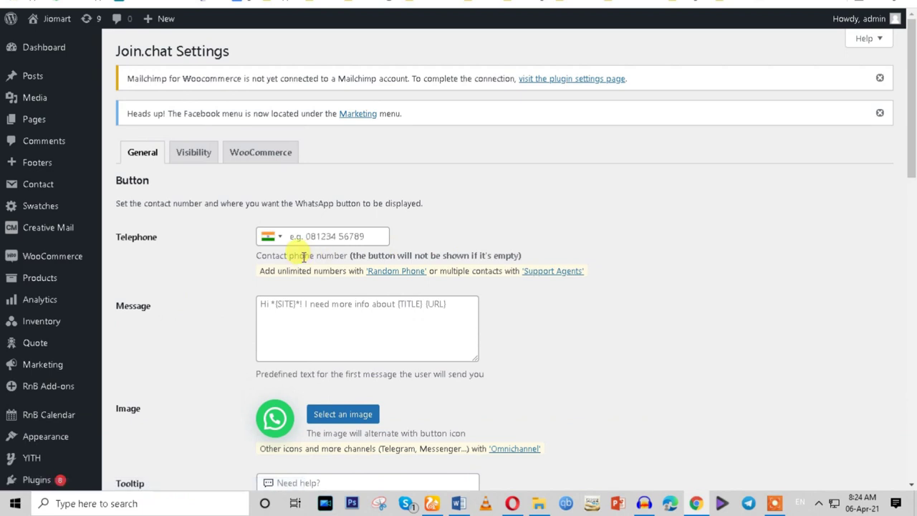
pyautogui.click(299, 235)
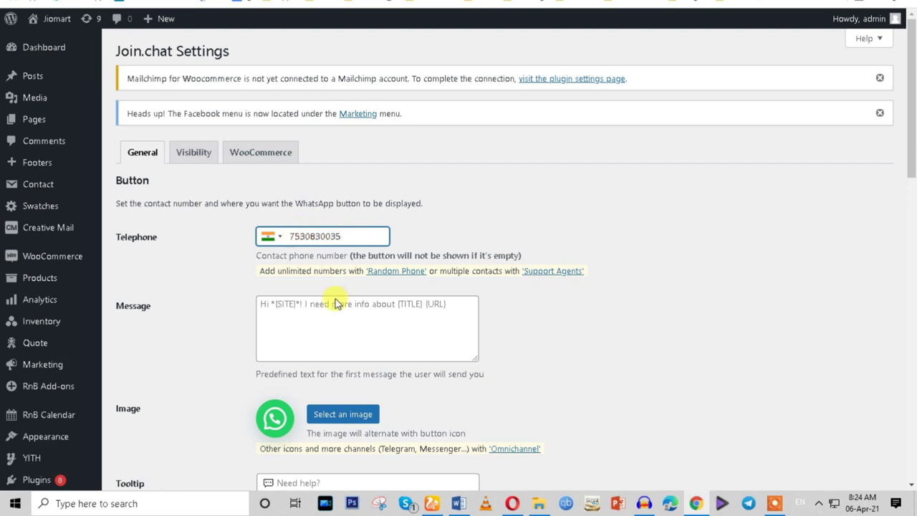
pyautogui.click(328, 311)
pyautogui.click(583, 314)
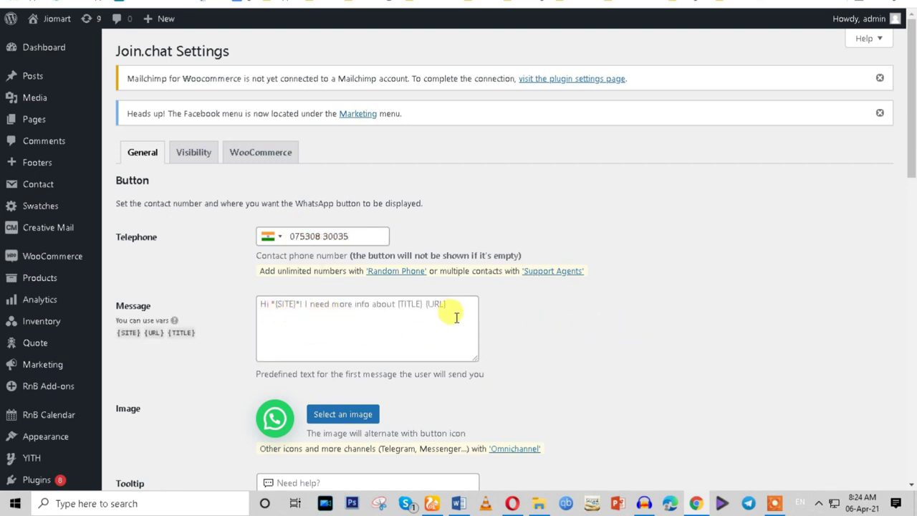
# Review the {SITE}, {URL} and {TITLE} message variables, leaving the message field unchanged.
pyautogui.scroll(-2, 455, 321)
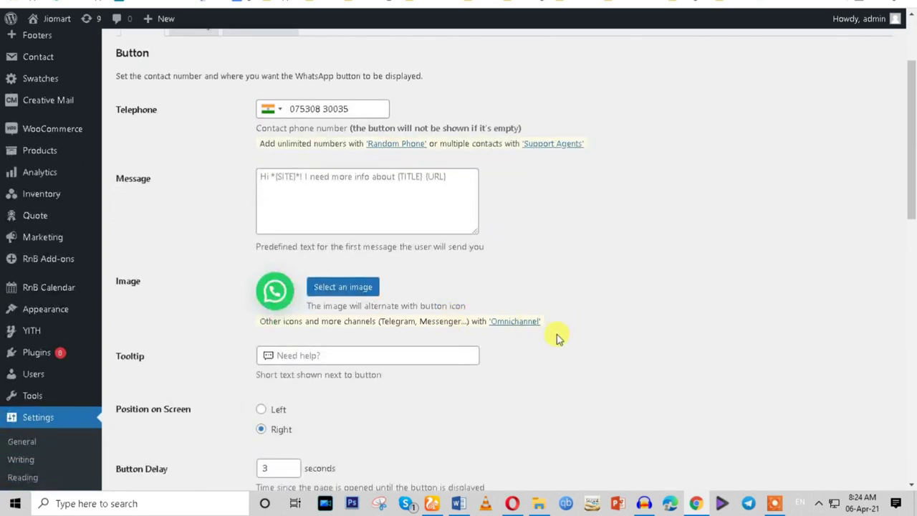
pyautogui.moveTo(126, 190)
pyautogui.moveTo(140, 205); pyautogui.dragTo(117, 207)
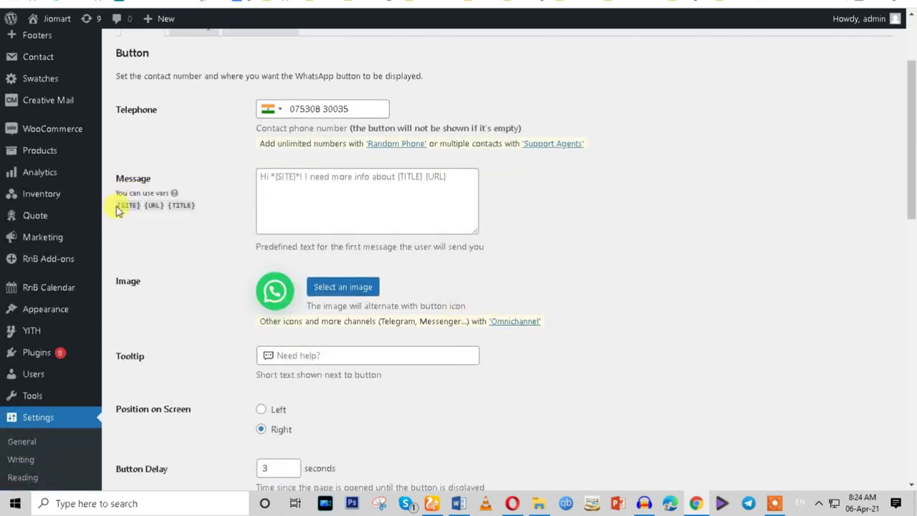
pyautogui.click(187, 254)
pyautogui.moveTo(203, 207); pyautogui.dragTo(117, 206)
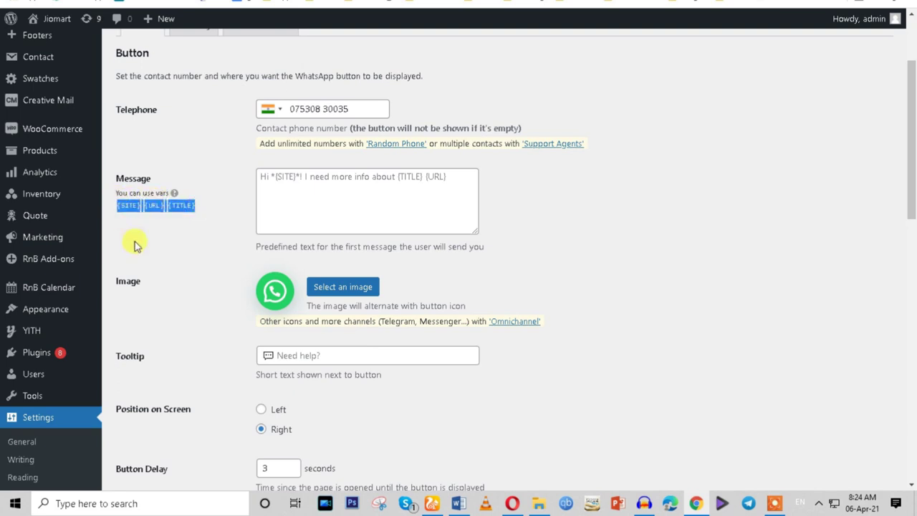
pyautogui.click(282, 181)
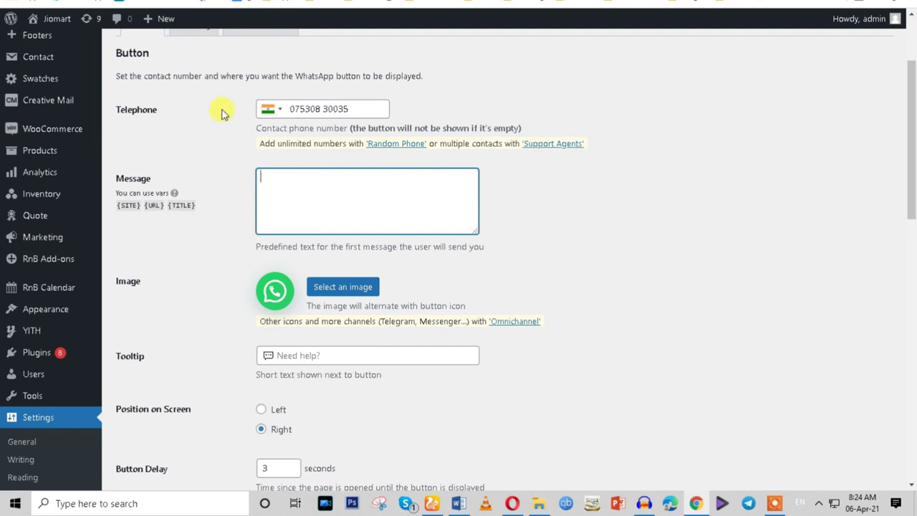
pyautogui.click(206, 148)
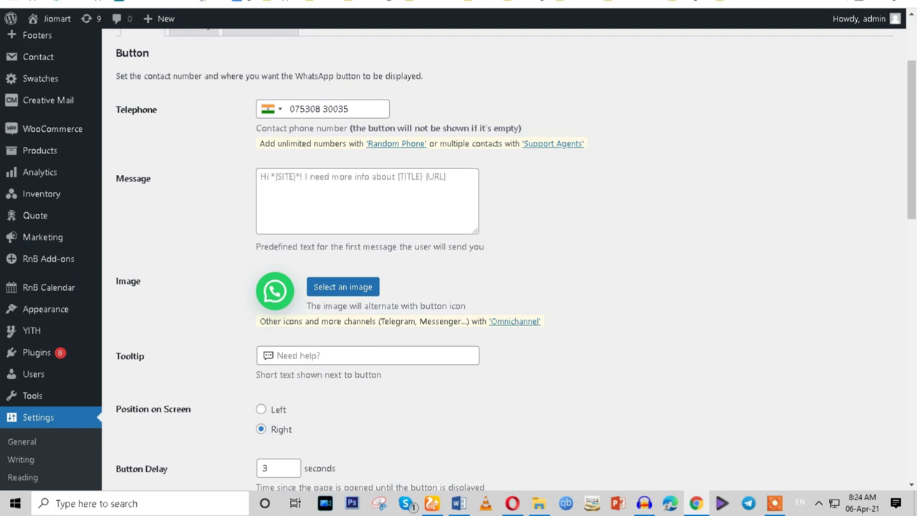
# Draft 'Hi {SITE}! I need more infor about {TITLE} {URL}.' and paste it into the Message field.
pyautogui.write('hi')
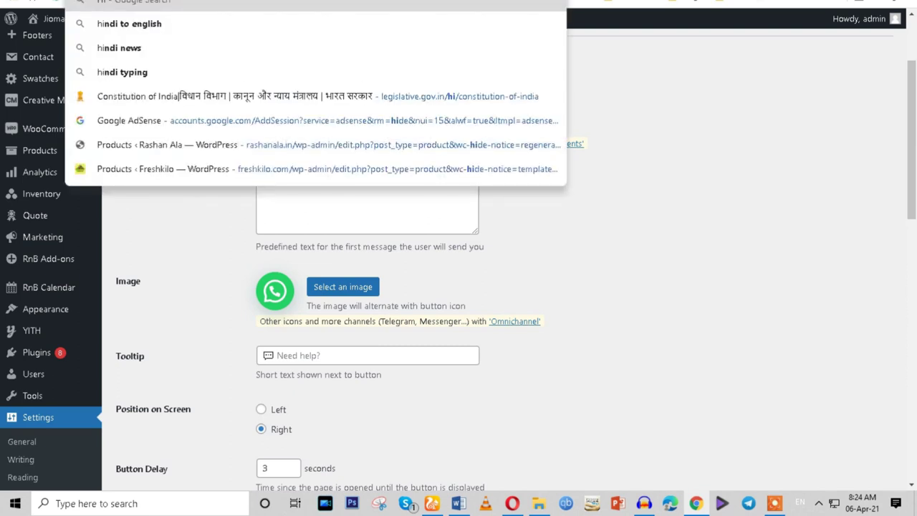
pyautogui.click(192, 326)
pyautogui.scroll(2, 192, 326)
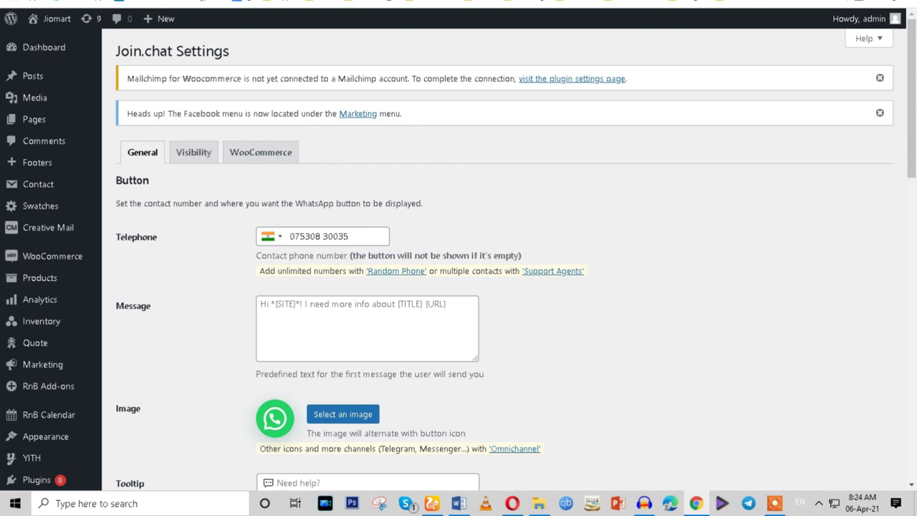
pyautogui.write('hi')
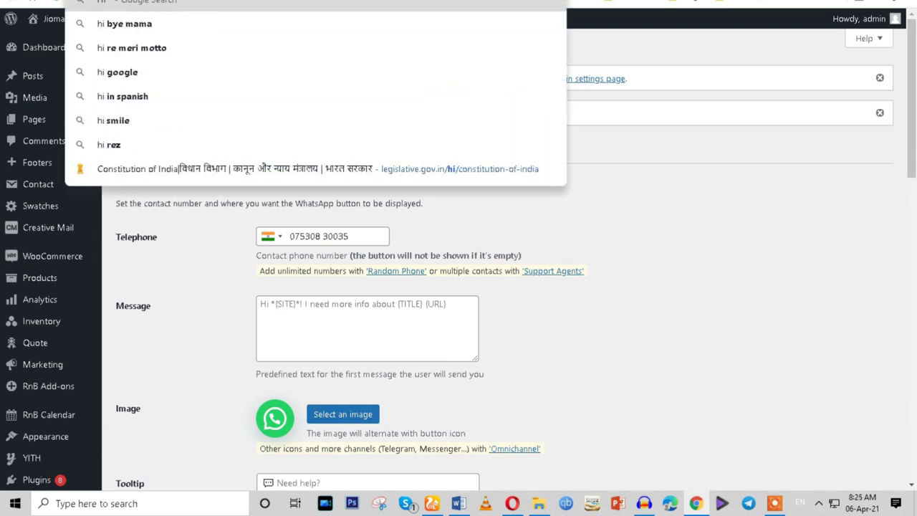
pyautogui.hotkey('ctrl', 'v')
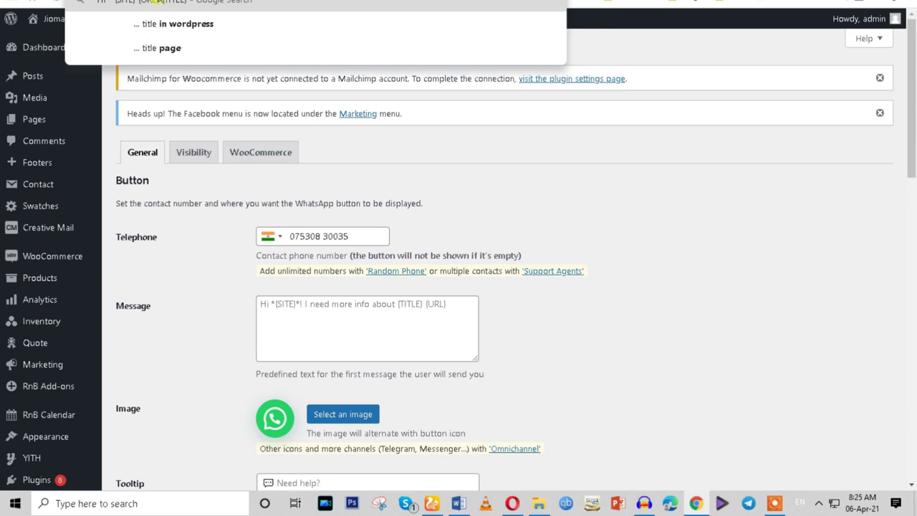
pyautogui.click(157, 1)
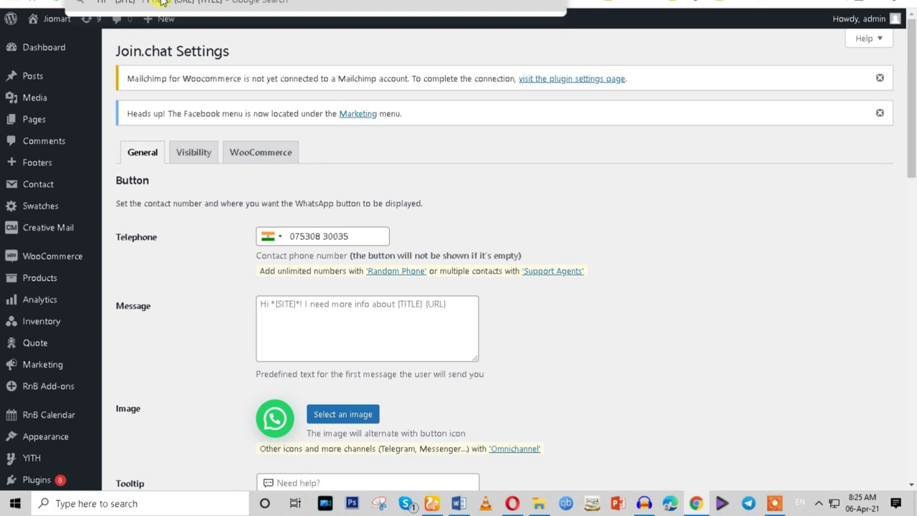
pyautogui.write('more infor abu')
pyautogui.write('ut')
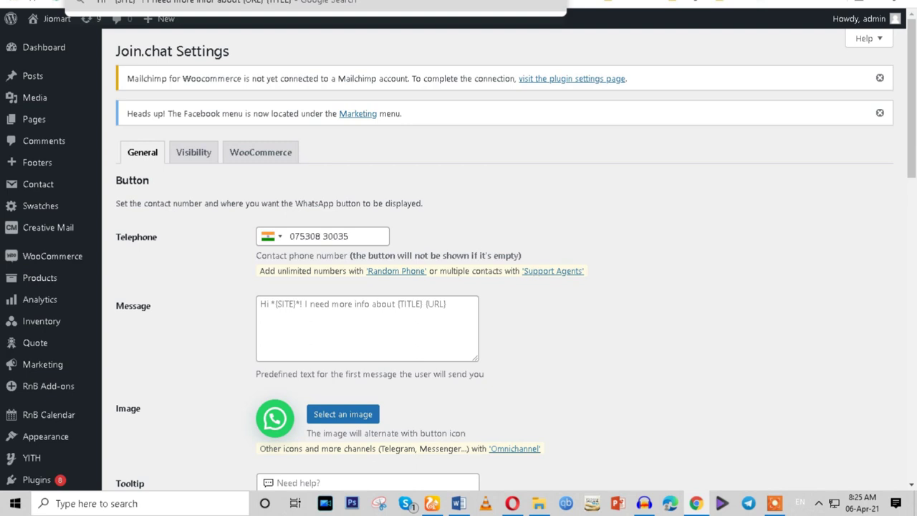
pyautogui.press('Delete')
pyautogui.press('Delete')
pyautogui.press('Delete')
pyautogui.press('Delete')
pyautogui.press('Delete')
pyautogui.press('Delete')
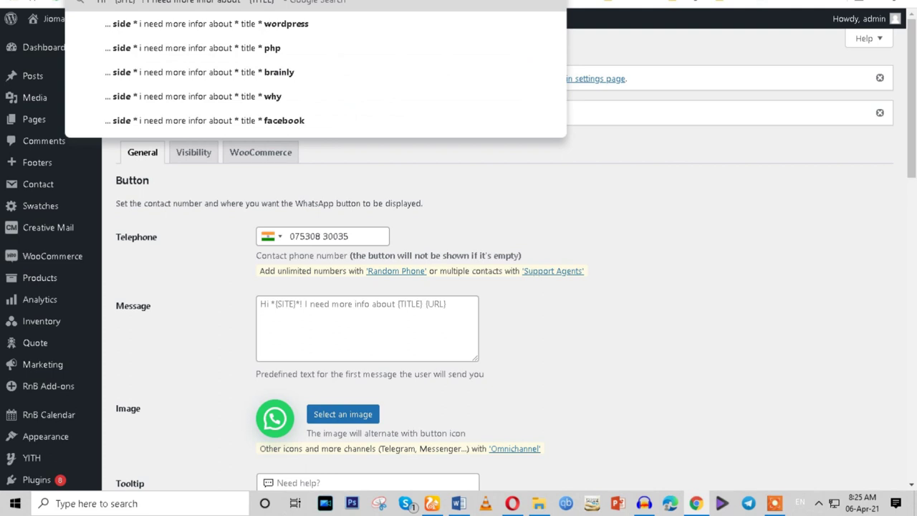
pyautogui.write('{URL}')
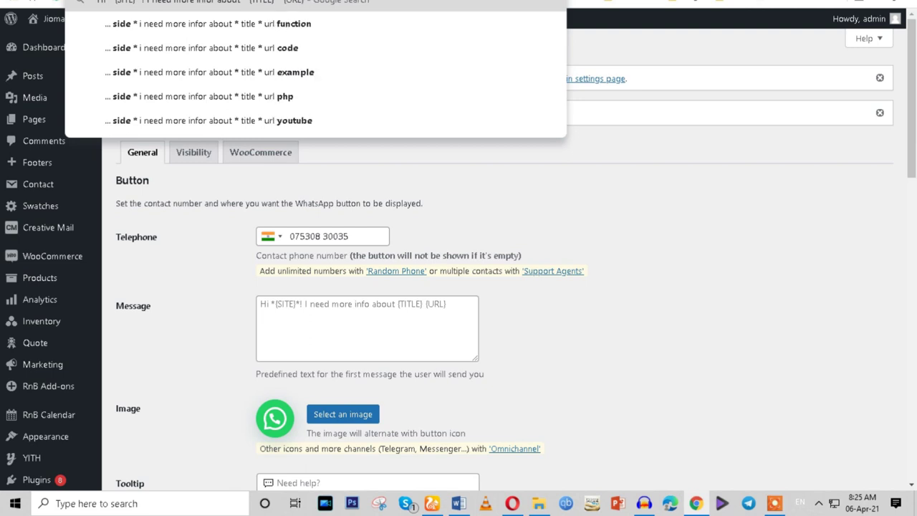
pyautogui.write('.')
pyautogui.click(276, 303)
pyautogui.write('Hi * {SITE} *! I need more infor about * {TITLE} * {URL}.')
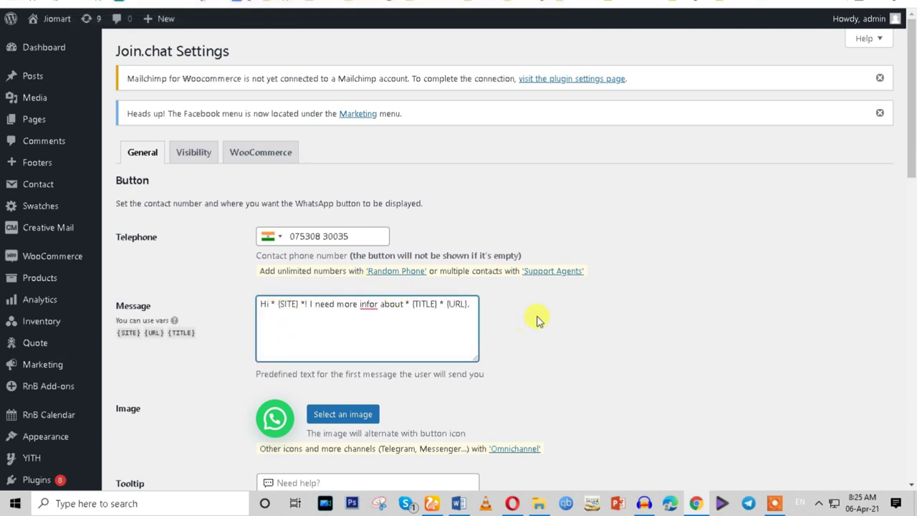
# Change the Button Delay to 2 seconds and keep the Right position.
pyautogui.scroll(-3, 530, 330)
pyautogui.scroll(-2, 527, 332)
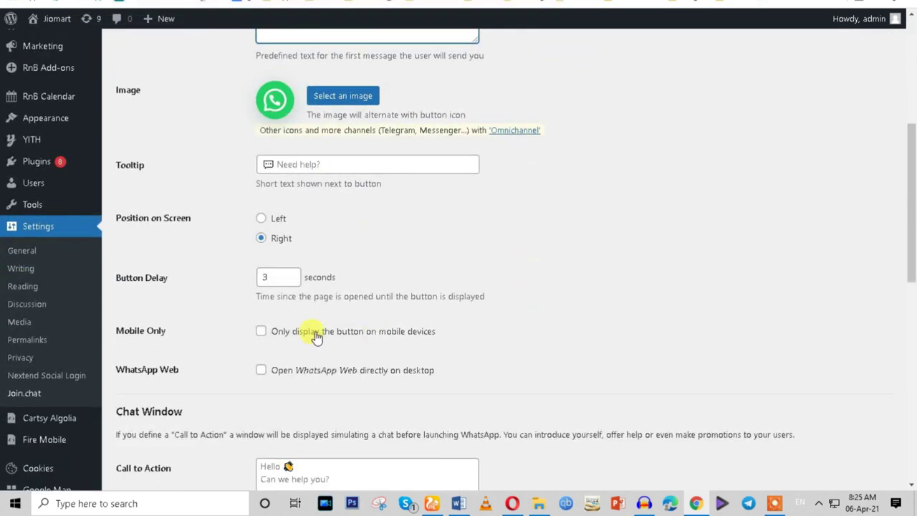
pyautogui.doubleClick(280, 277)
pyautogui.write('2')
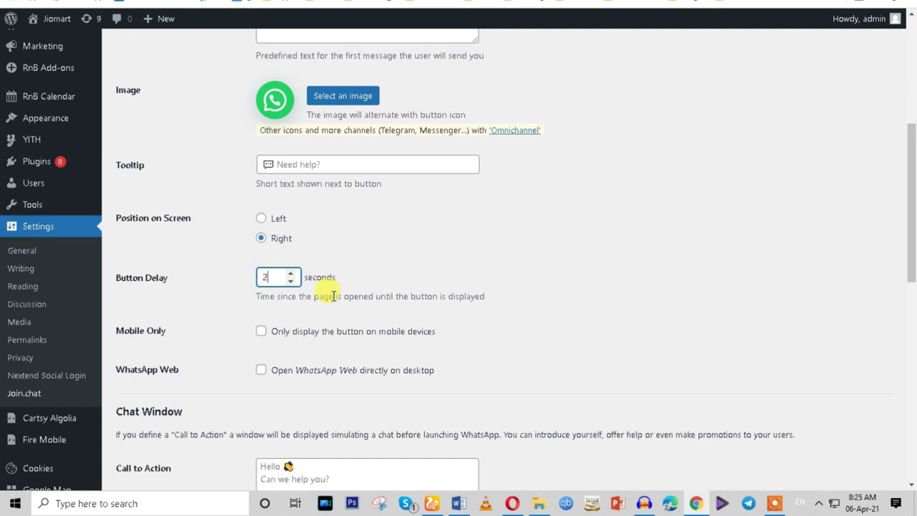
pyautogui.click(265, 243)
# Leave the Call to Action text unchanged and save the Join.chat settings.
pyautogui.scroll(-3, 405, 244)
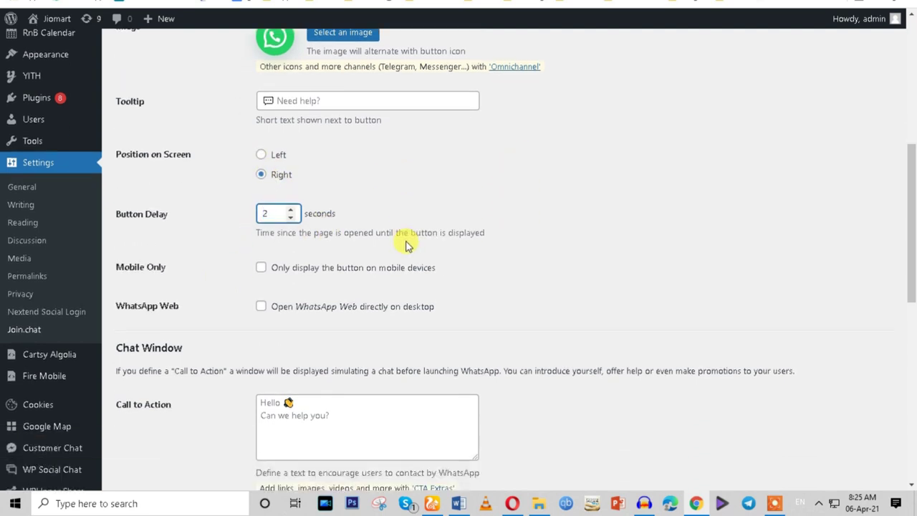
pyautogui.click(316, 284)
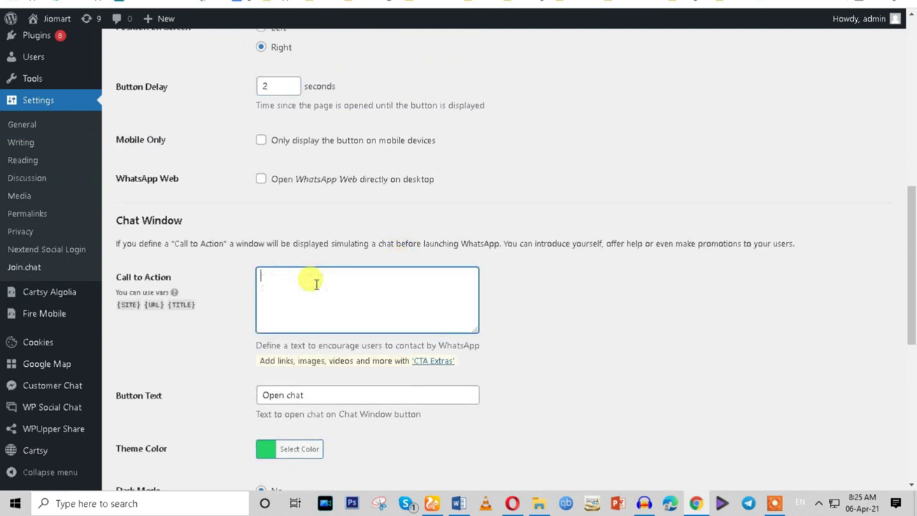
pyautogui.click(604, 294)
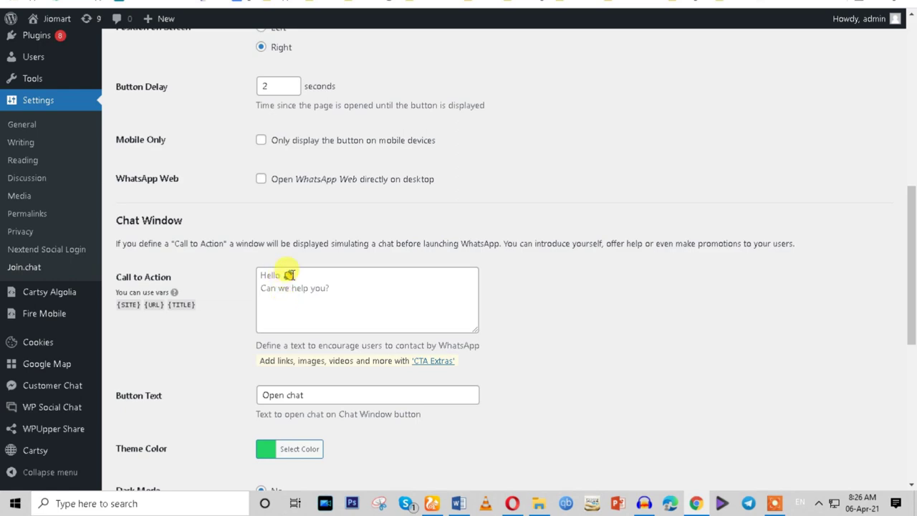
pyautogui.scroll(-3, 374, 381)
pyautogui.scroll(-2, 374, 382)
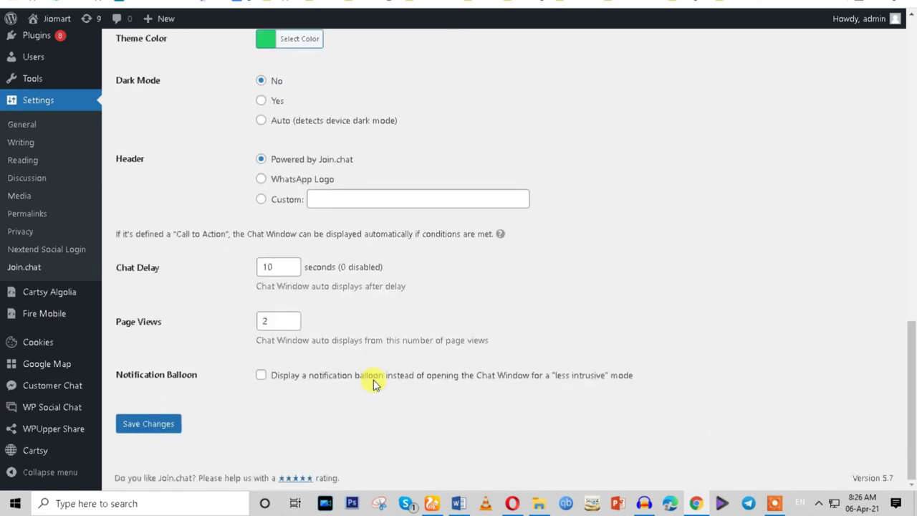
pyautogui.click(129, 429)
pyautogui.scroll(2, 576, 373)
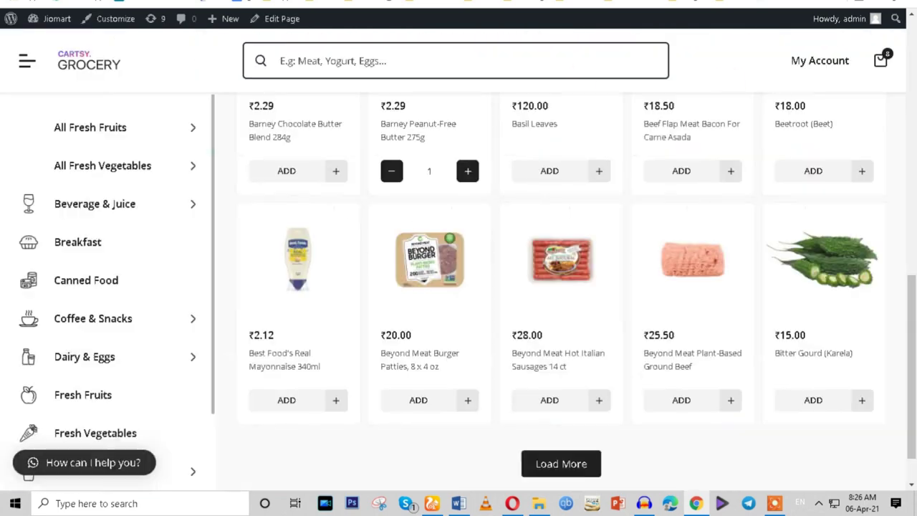
pyautogui.scroll(-1, 565, 275)
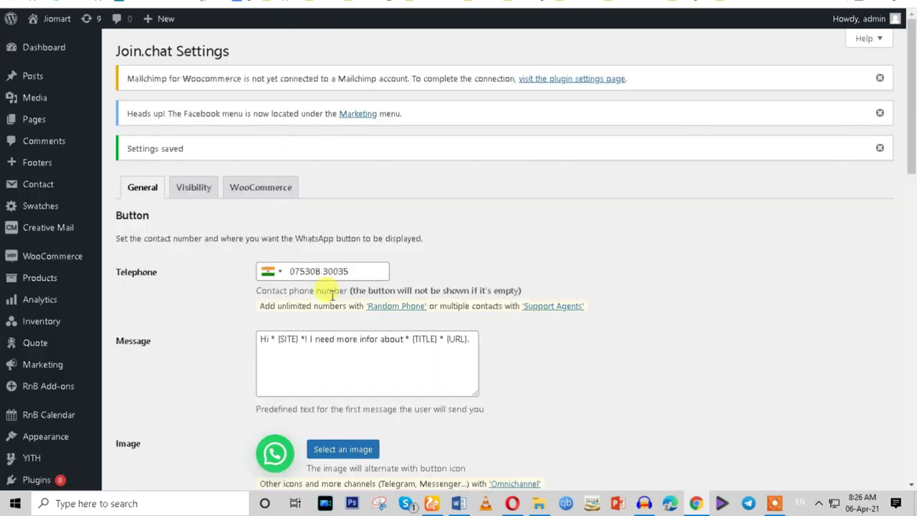
pyautogui.scroll(-3, 323, 237)
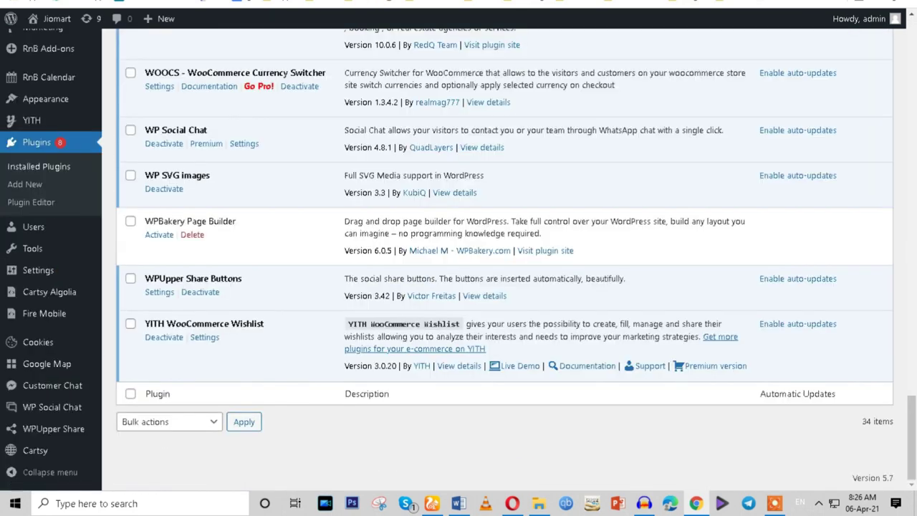
# Deactivate the WP Social Chat plugin.
pyautogui.scroll(1, 185, 316)
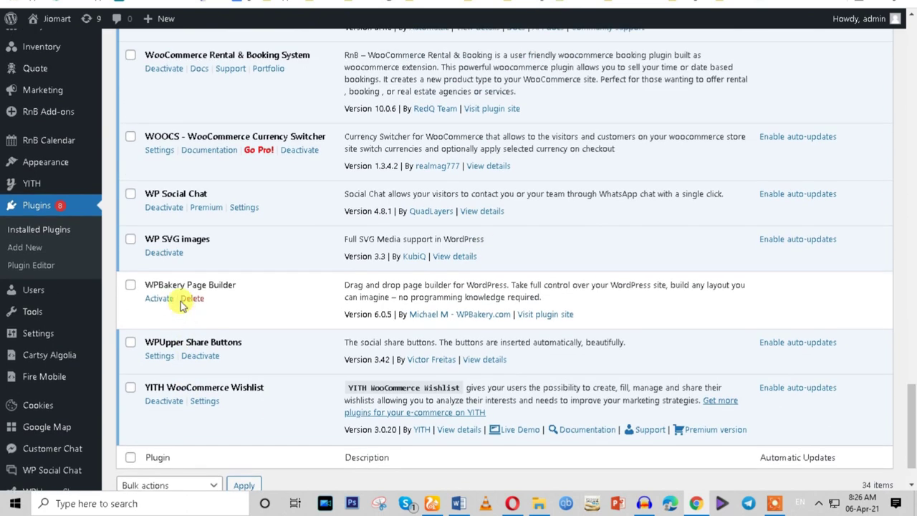
pyautogui.click(165, 209)
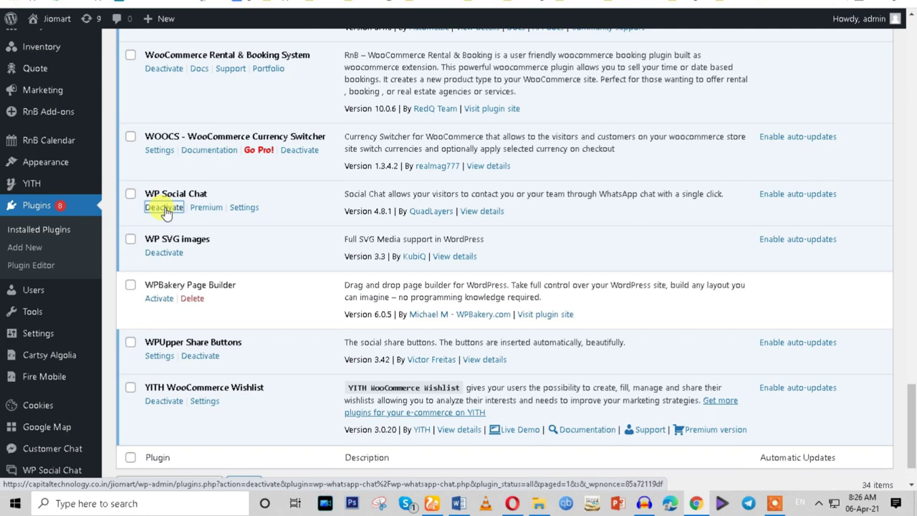
pyautogui.click(165, 209)
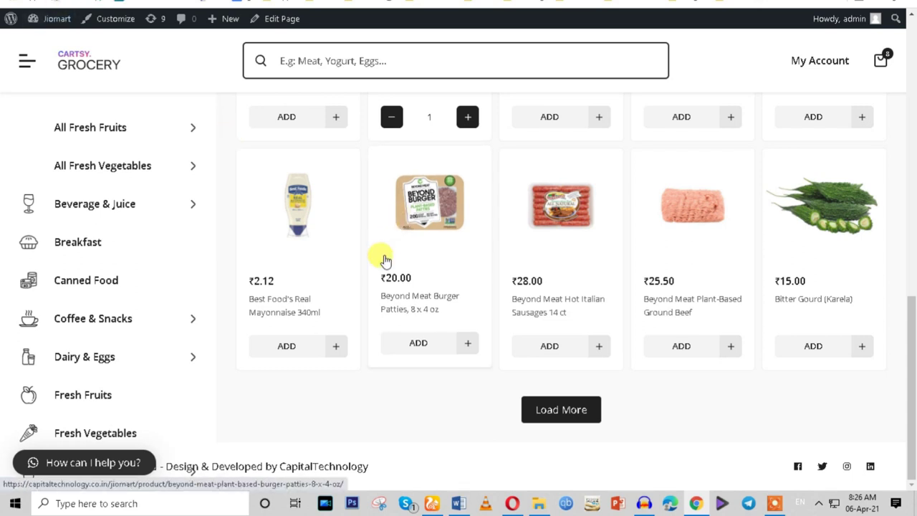
# Open the Beyond Meat Burger Patties product and launch a chat from the green WhatsApp button.
pyautogui.click(384, 259)
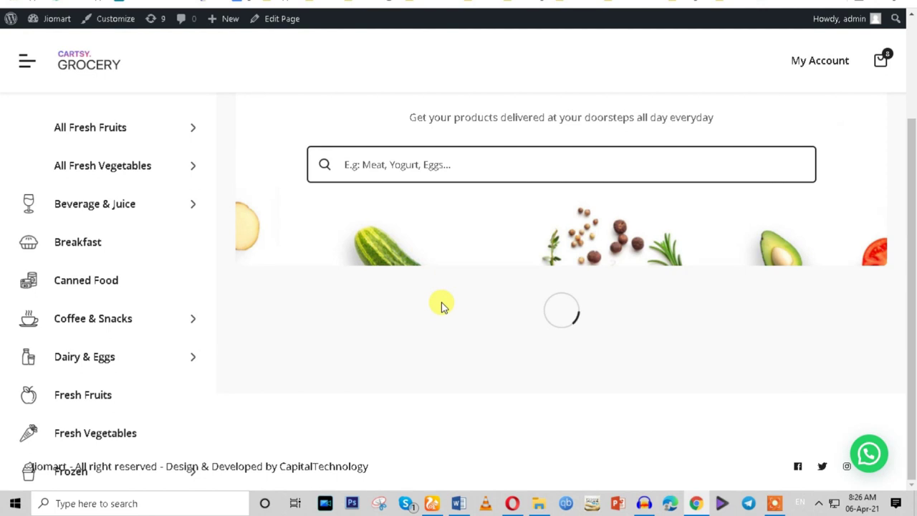
pyautogui.scroll(-3, 215, 403)
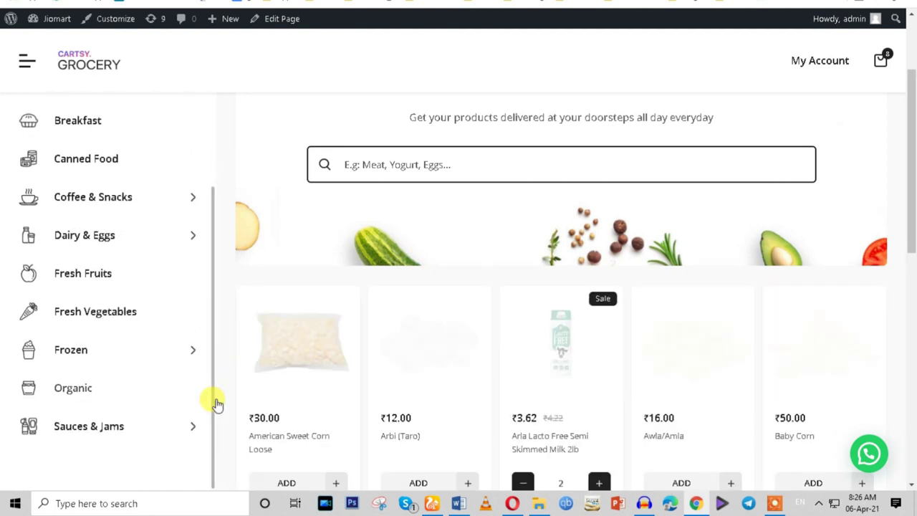
pyautogui.scroll(-3, 810, 428)
pyautogui.click(869, 452)
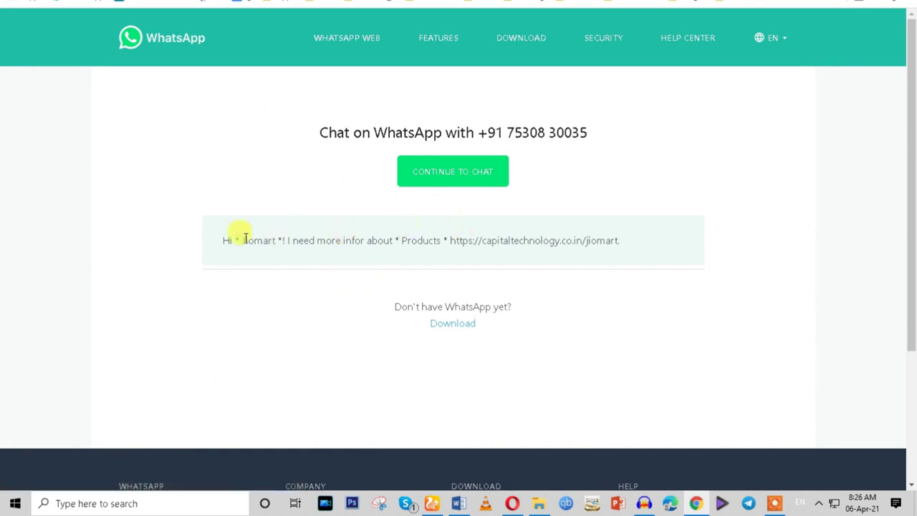
# Check the prefilled WhatsApp greeting, close the chat tab, and open the Awla/Amla product.
pyautogui.moveTo(225, 238); pyautogui.dragTo(617, 242)
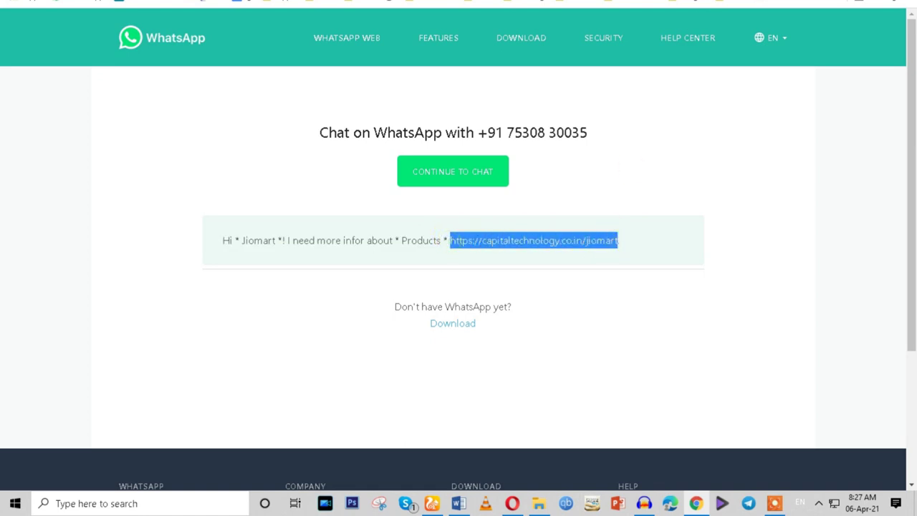
pyautogui.hotkey('ctrl', 'w')
pyautogui.click(672, 241)
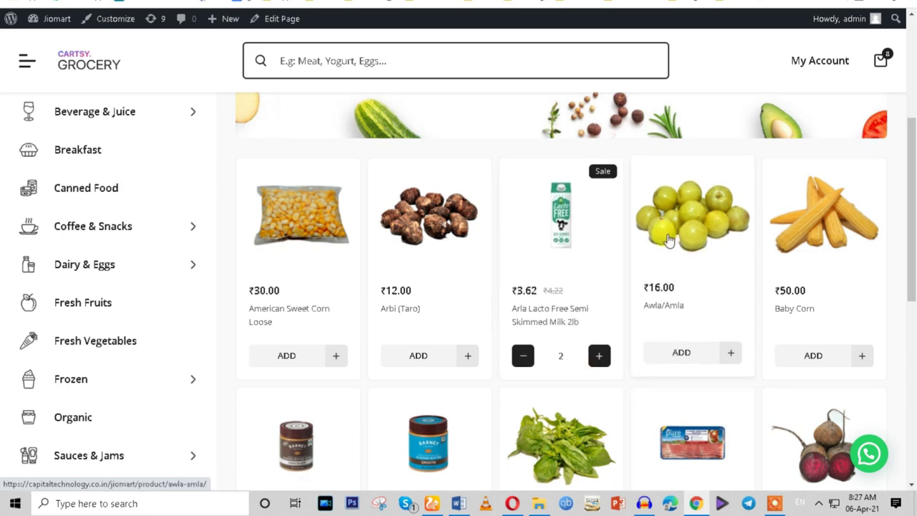
# Open the Awla/Amla product page and start a WhatsApp chat from its floating button.
pyautogui.click(669, 240)
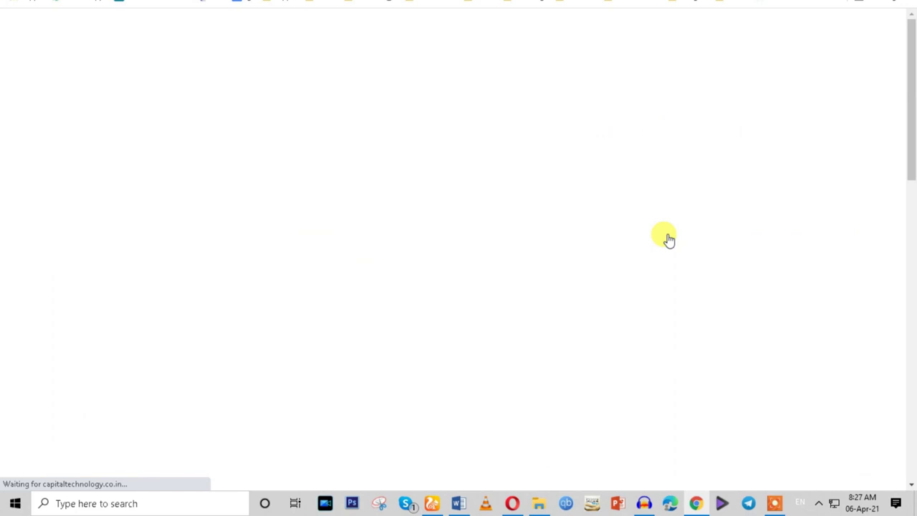
pyautogui.scroll(-2, 681, 369)
pyautogui.scroll(-2, 682, 369)
pyautogui.scroll(3, 638, 362)
pyautogui.click(868, 453)
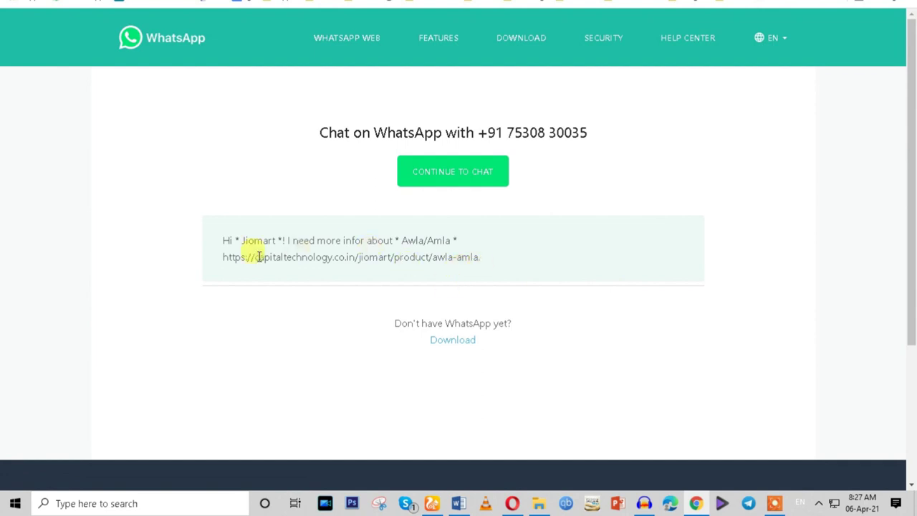
# Check the prefilled product name and link, then continue the chat in WhatsApp Web.
pyautogui.moveTo(221, 242); pyautogui.dragTo(468, 268)
pyautogui.click(439, 182)
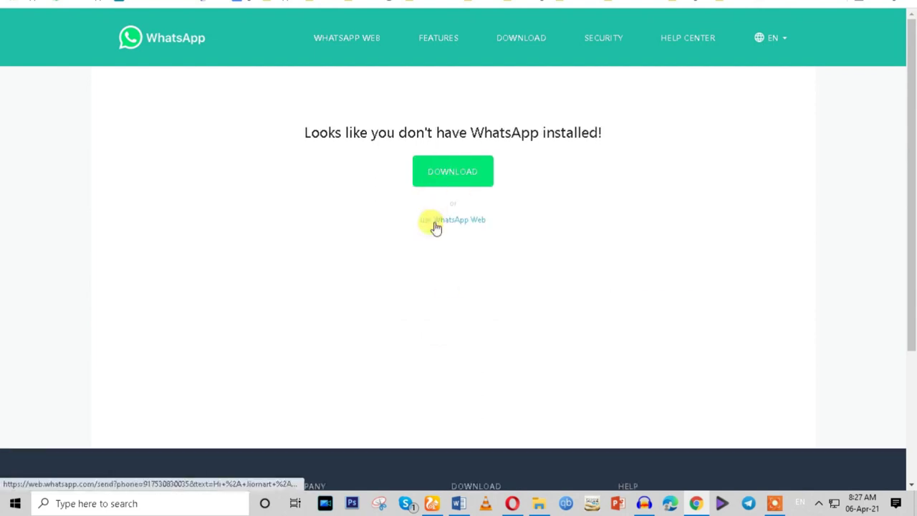
pyautogui.click(435, 224)
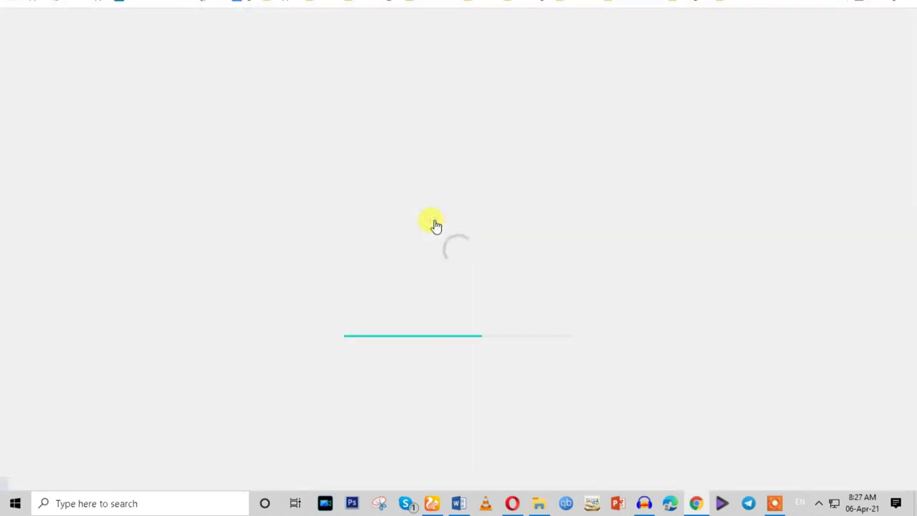
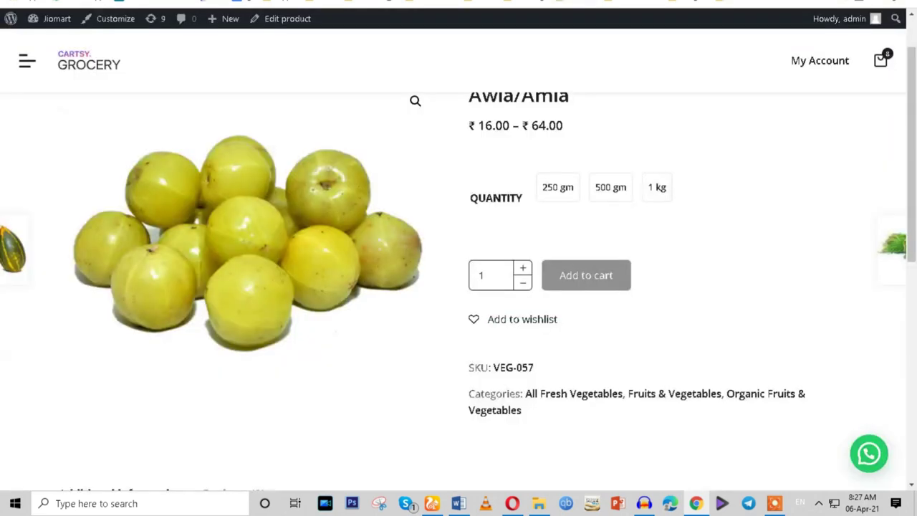
# Try adding Awla/Amla to the cart without choosing a quantity.
pyautogui.scroll(-2, 609, 266)
pyautogui.click(563, 151)
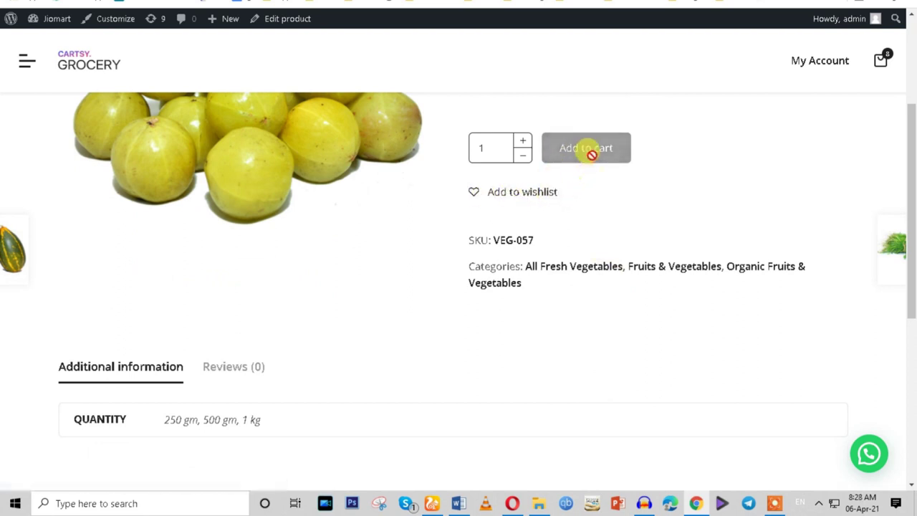
pyautogui.scroll(2, 578, 215)
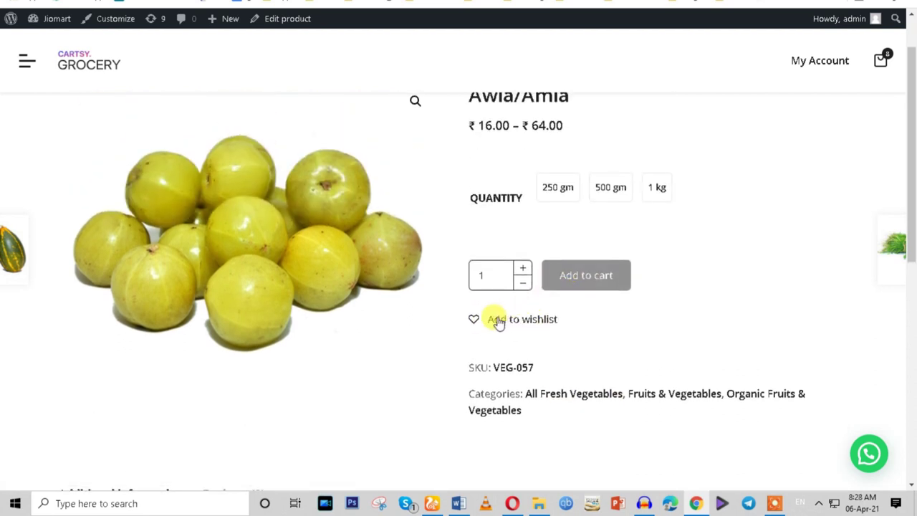
# Compare the Awla/Amla prices for the 250 gm, 500 gm and 1 kg options.
pyautogui.click(555, 190)
pyautogui.click(648, 191)
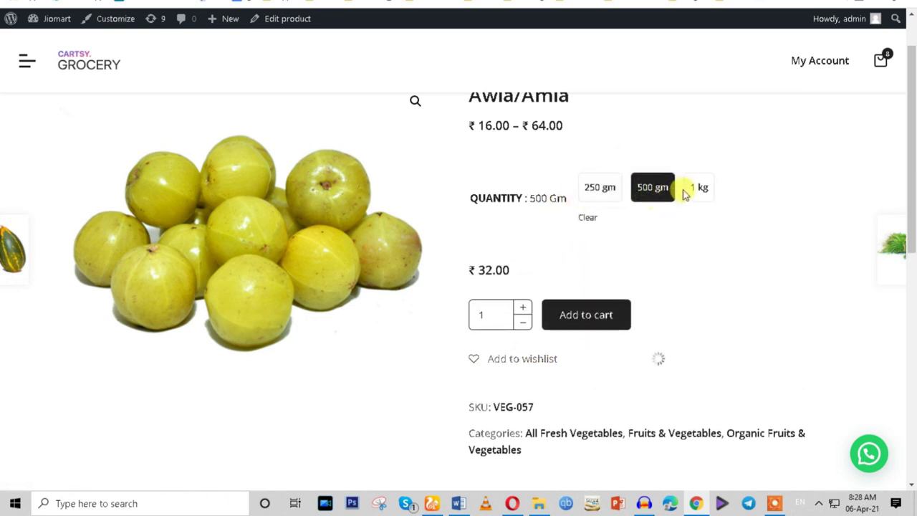
pyautogui.click(693, 189)
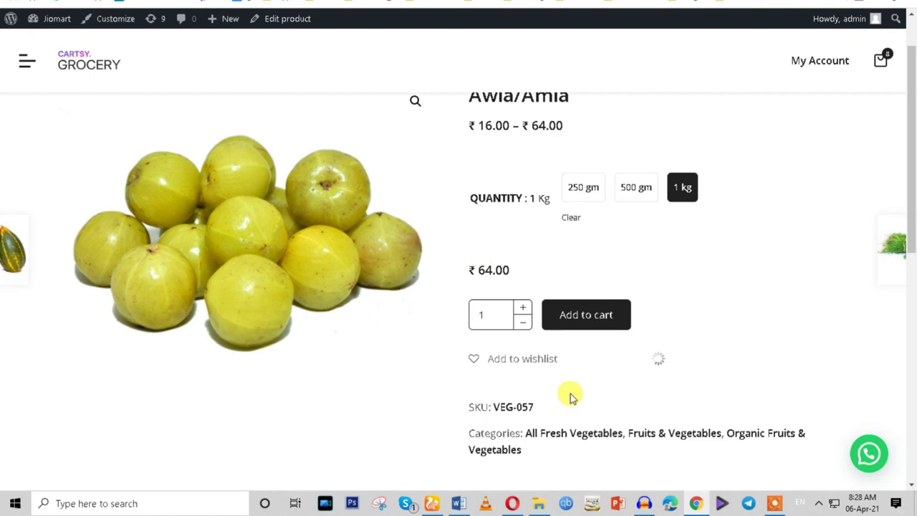
pyautogui.scroll(-3, 616, 387)
pyautogui.scroll(-5, 624, 383)
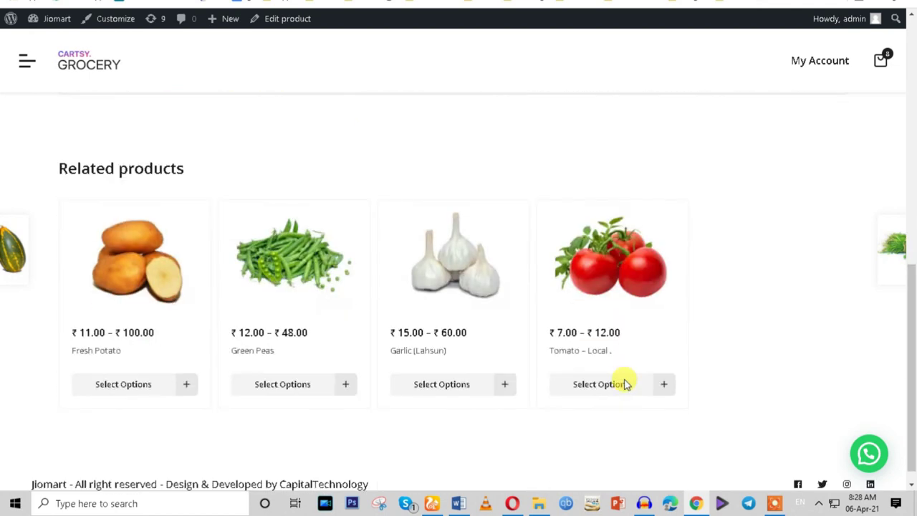
pyautogui.scroll(2, 625, 385)
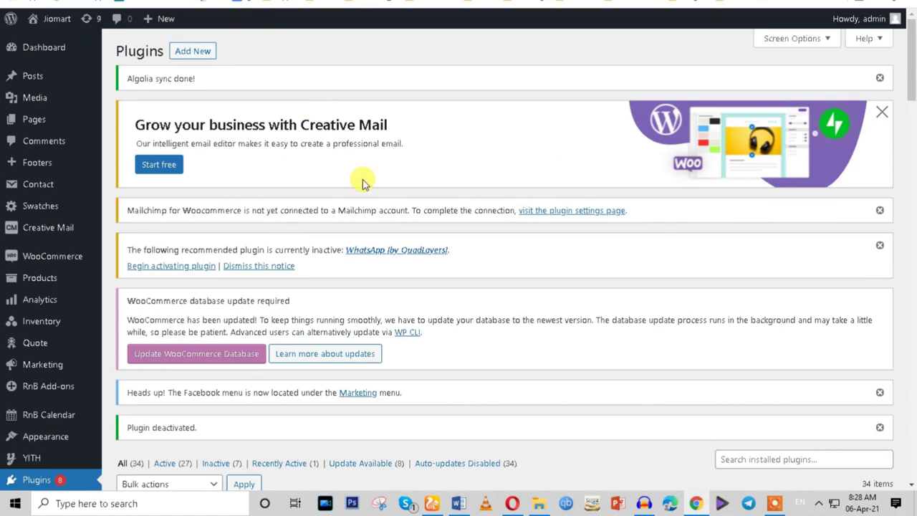
# Activate the Order on Mobile for Woocommerce plugin in Installed Plugins.
pyautogui.scroll(-4, 363, 184)
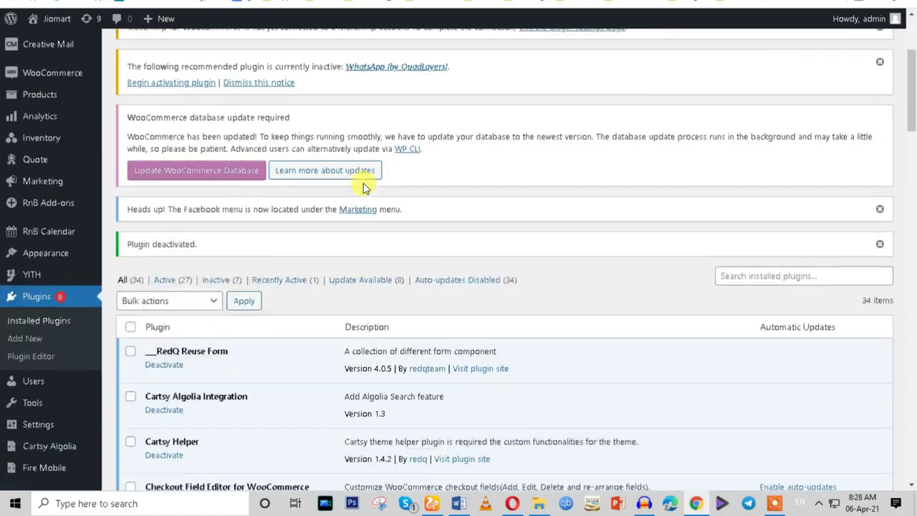
pyautogui.scroll(-15, 363, 183)
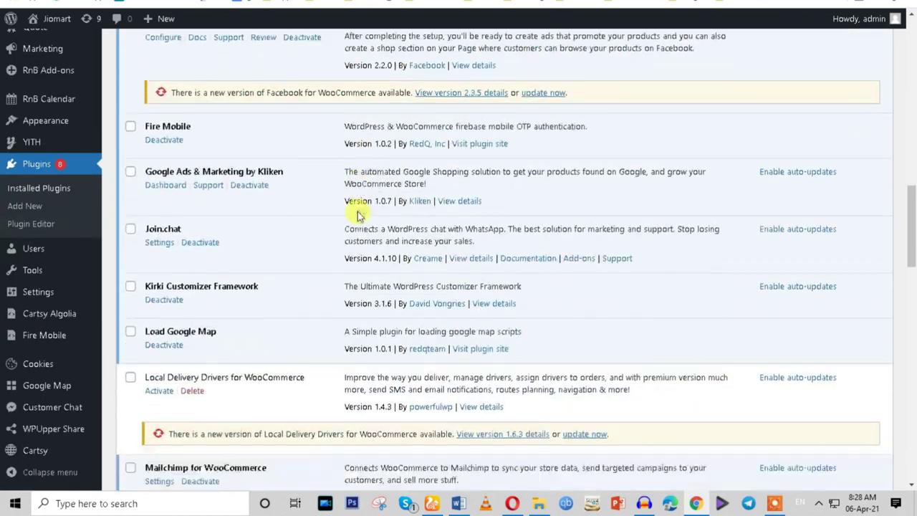
pyautogui.scroll(-2, 359, 220)
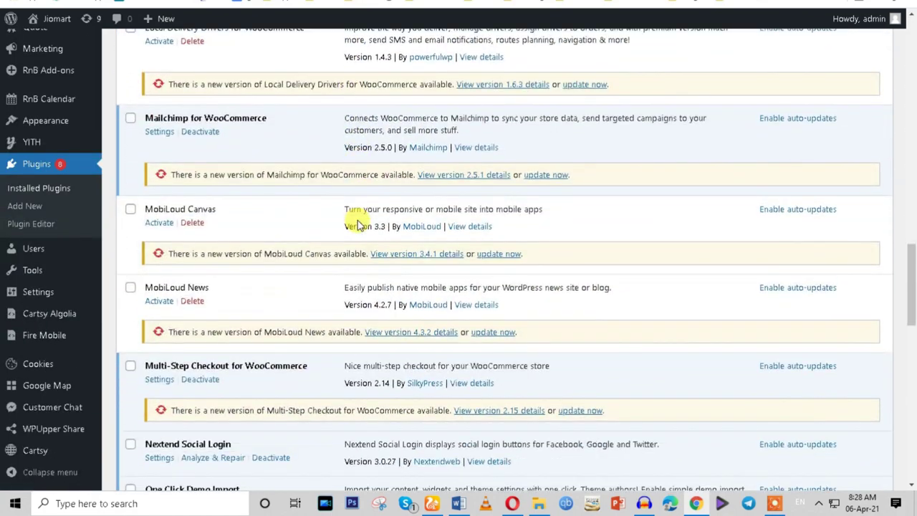
pyautogui.scroll(-3, 138, 347)
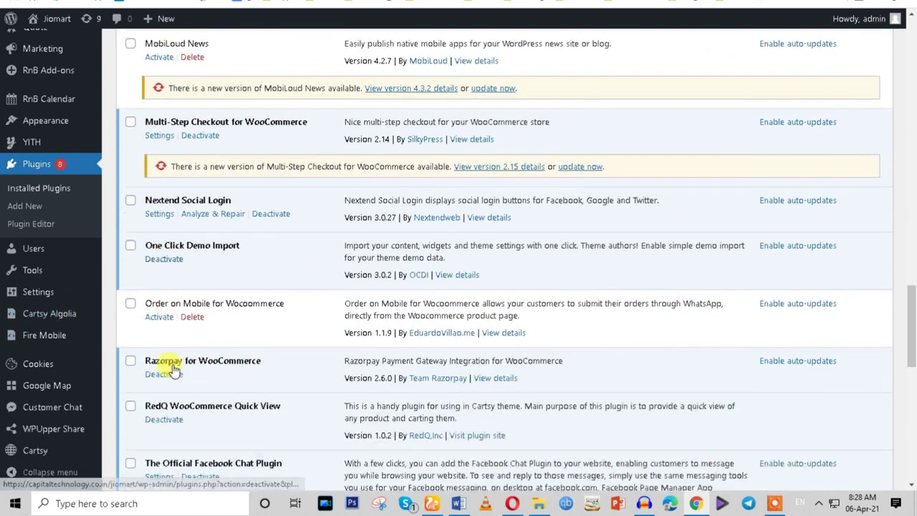
pyautogui.scroll(-3, 171, 365)
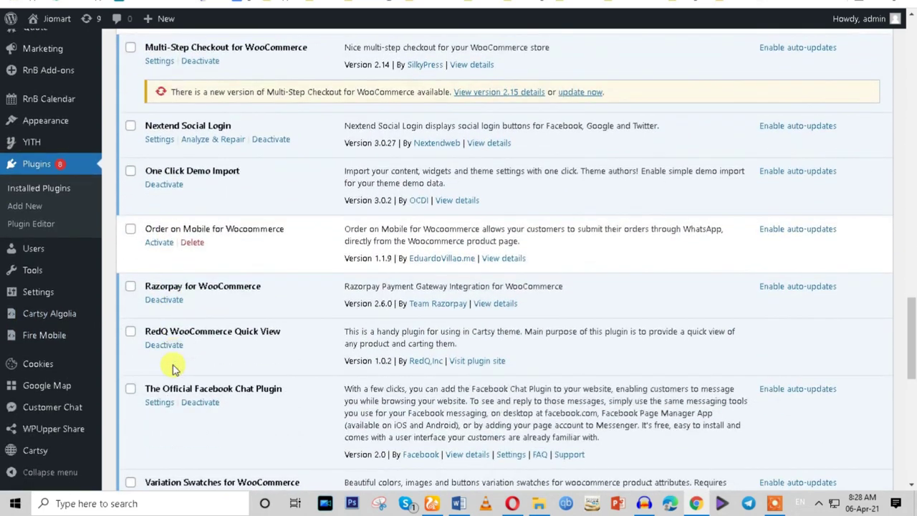
pyautogui.scroll(-1, 171, 369)
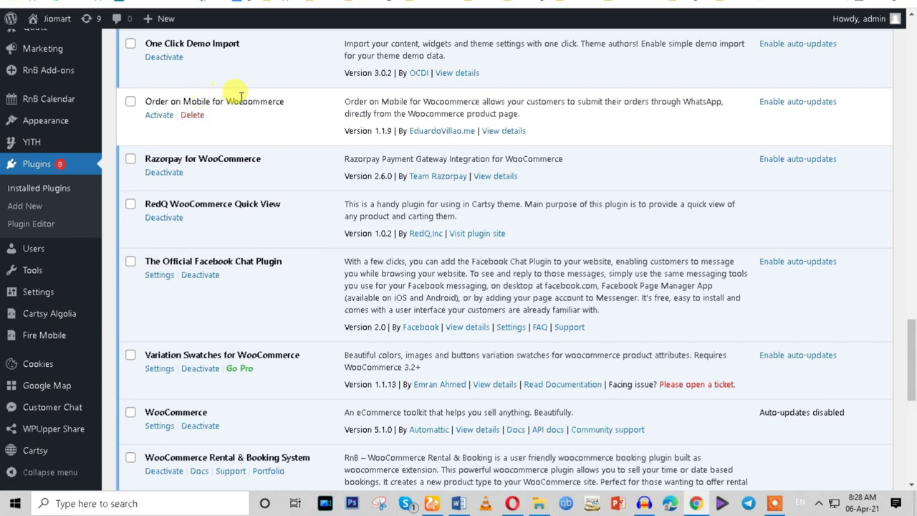
pyautogui.click(160, 116)
# Check the WhatsApp Web and product tabs, then open the Order on Mobile settings.
pyautogui.hotkey('ctrl', 'Tab')
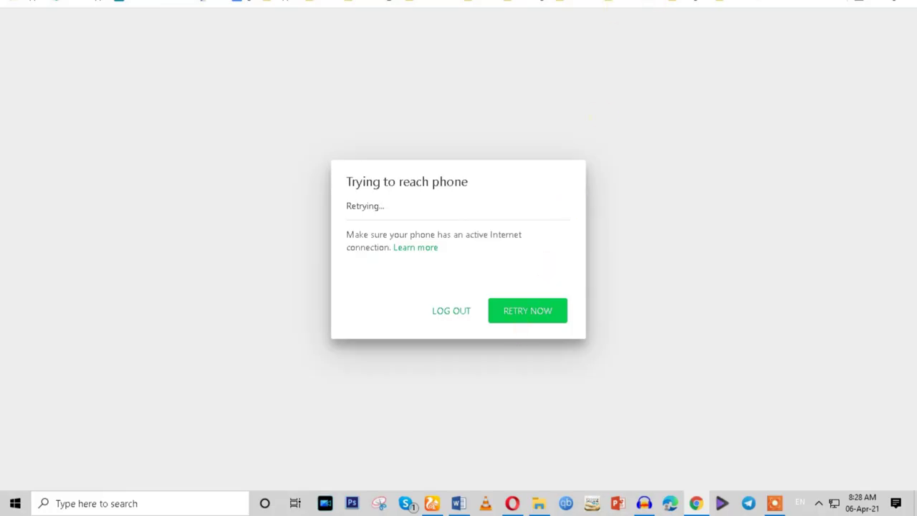
pyautogui.hotkey('ctrl', 'Tab')
pyautogui.scroll(6, 411, 239)
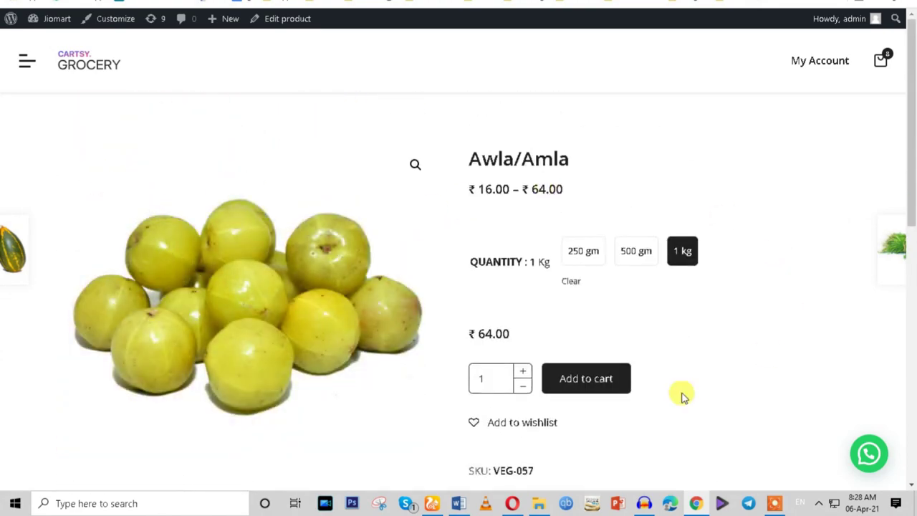
pyautogui.hotkey('ctrl', 'Tab')
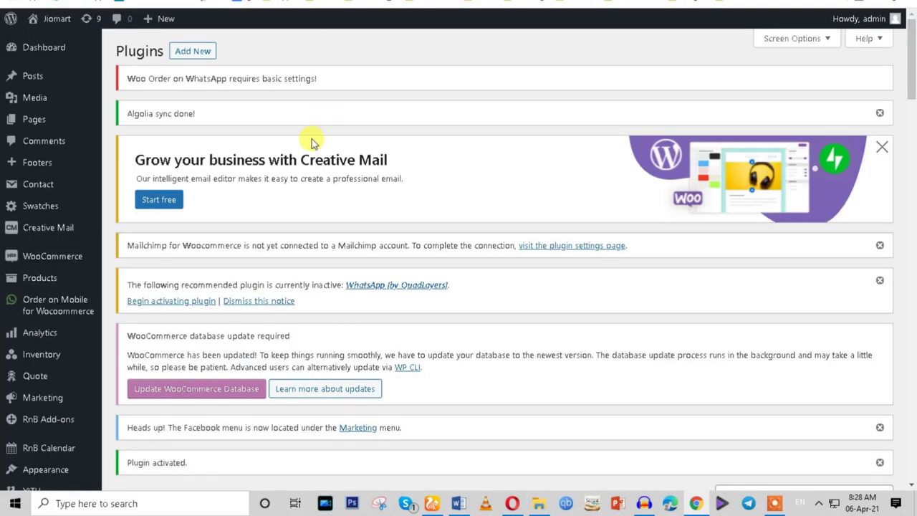
pyautogui.scroll(-2, 53, 315)
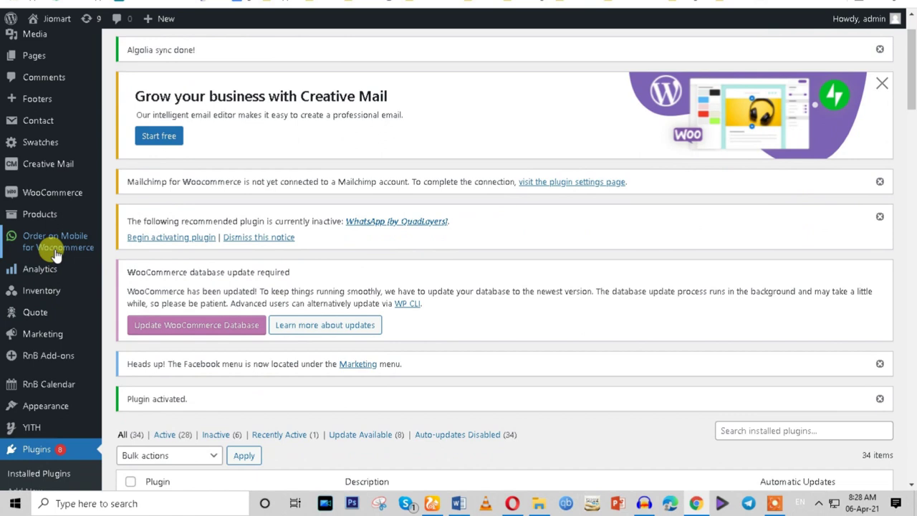
pyautogui.click(46, 244)
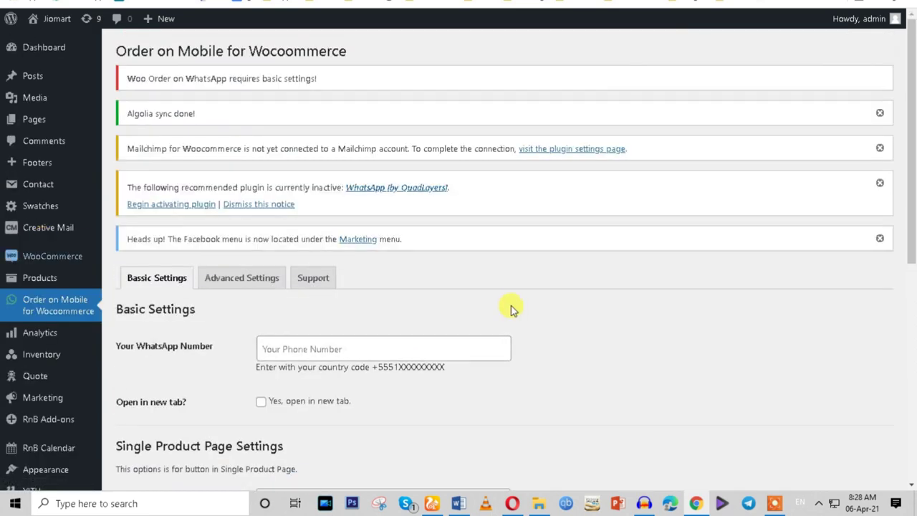
pyautogui.scroll(-3, 342, 293)
# Enter the store's WhatsApp number, enable open in new tab, and paste the product inquiry message.
pyautogui.click(285, 221)
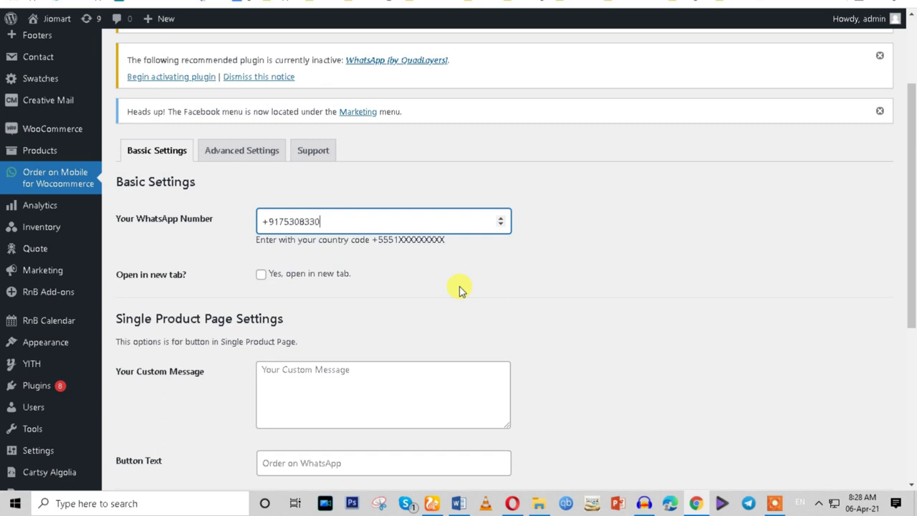
pyautogui.click(442, 291)
pyautogui.click(261, 276)
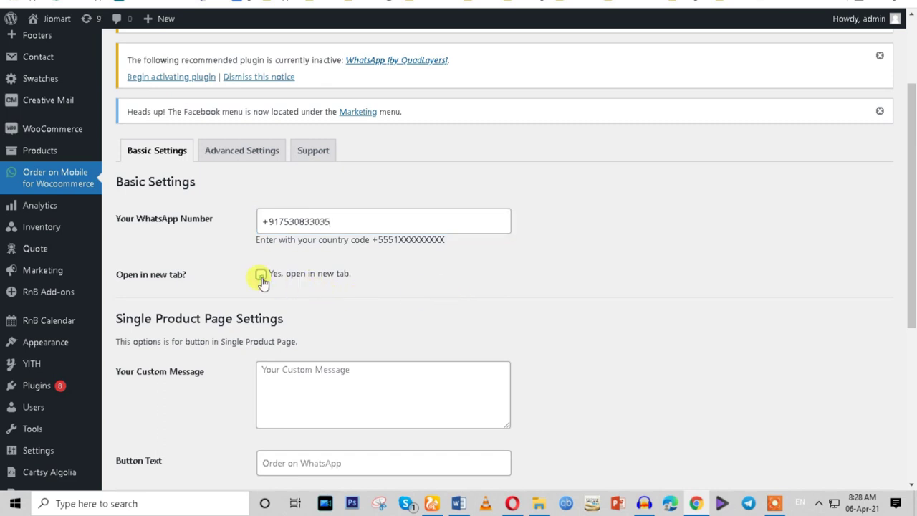
pyautogui.scroll(-2, 308, 297)
pyautogui.click(269, 248)
pyautogui.write('Hi * {SITE} *! I need more infor about * {TITLE} * {URL}.')
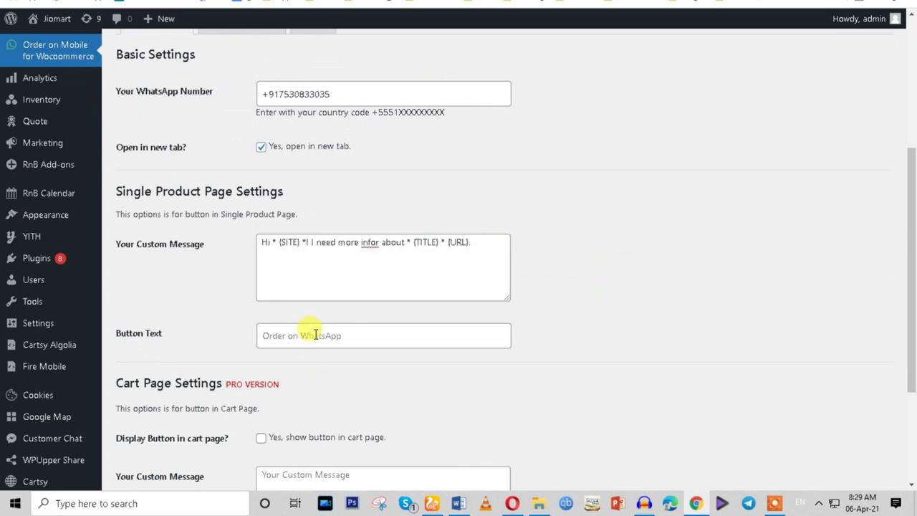
# Set the button text to 'Order on Whatsapp' and save the options.
pyautogui.click(316, 334)
pyautogui.click(317, 362)
pyautogui.click(528, 339)
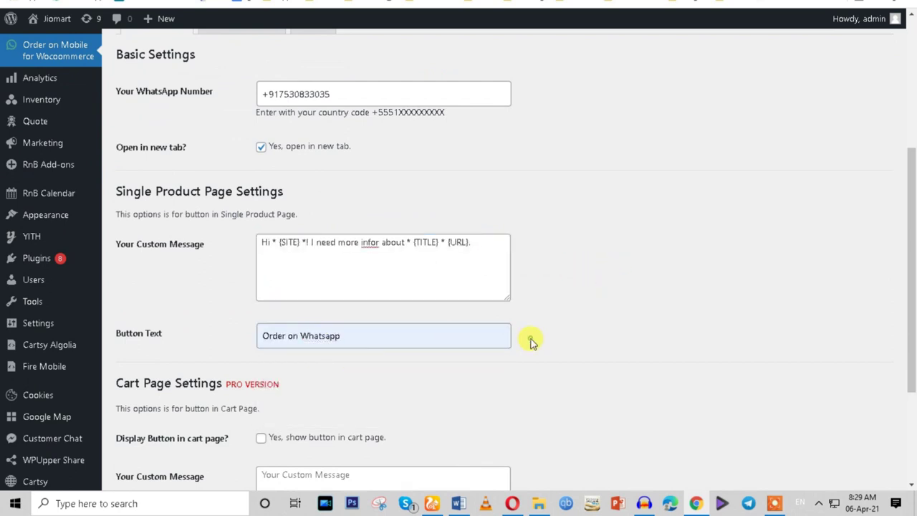
pyautogui.scroll(-2, 530, 343)
pyautogui.scroll(-1, 531, 342)
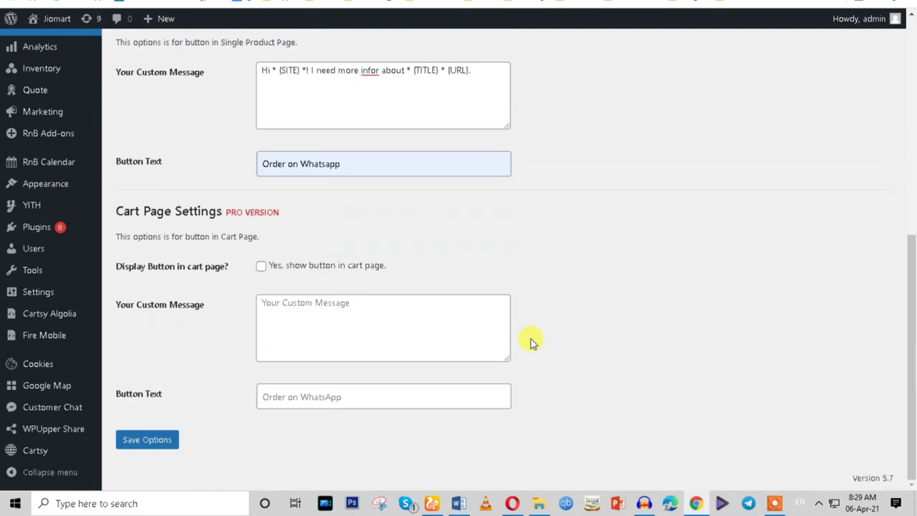
pyautogui.click(147, 439)
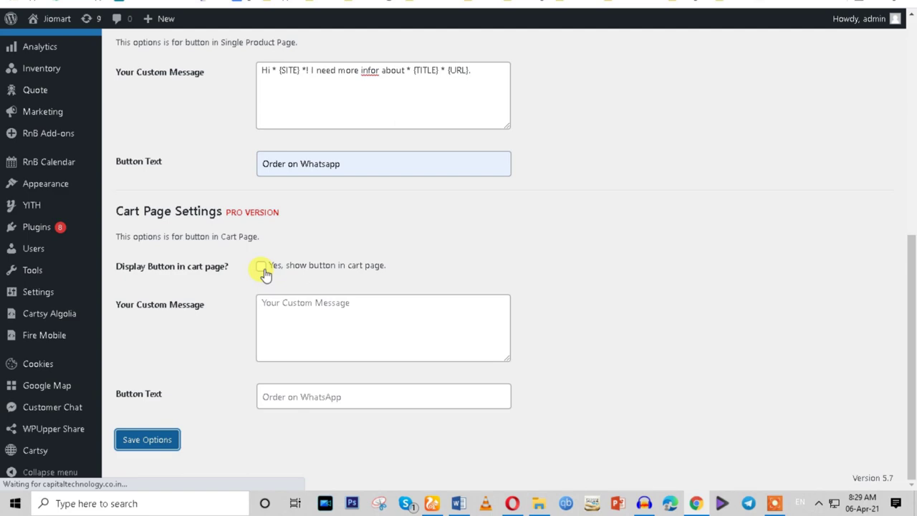
pyautogui.scroll(-6, 478, 260)
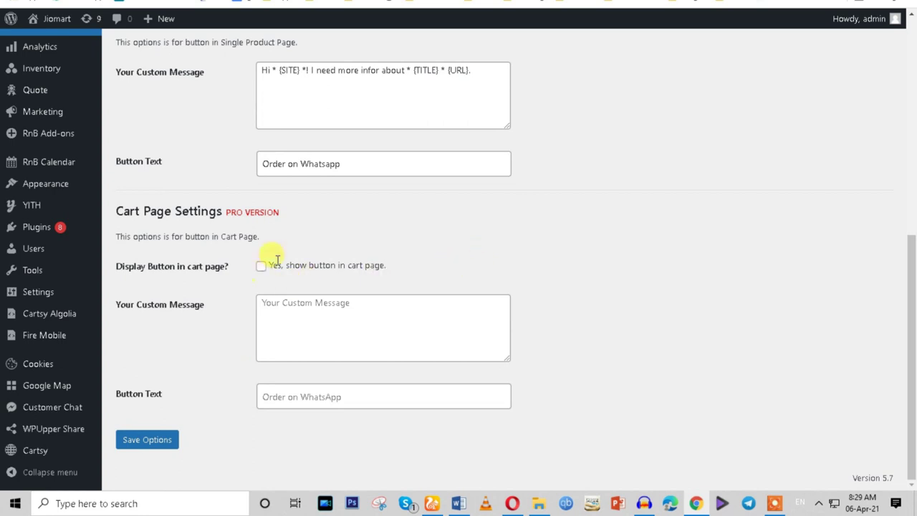
pyautogui.click(713, 3)
# Test the new Order on Whatsapp button on the Awla/Amla product page.
pyautogui.click(264, 4)
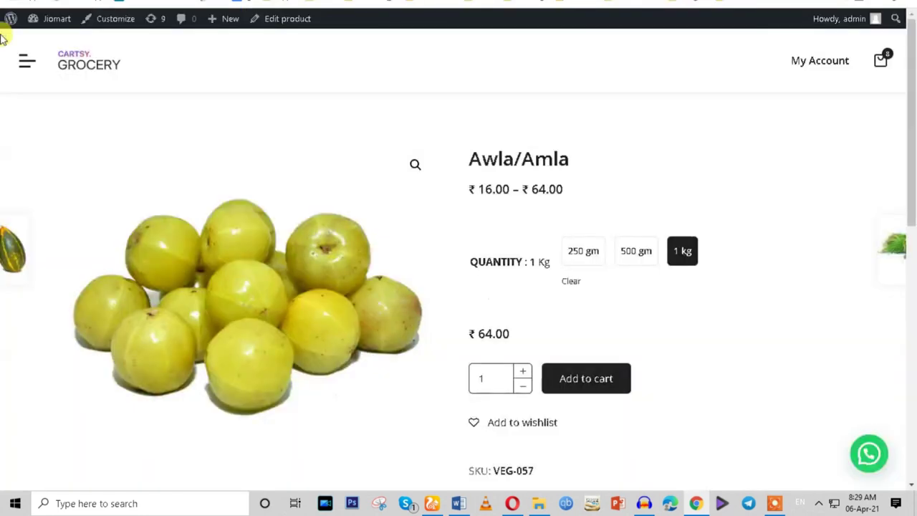
pyautogui.scroll(-3, 752, 215)
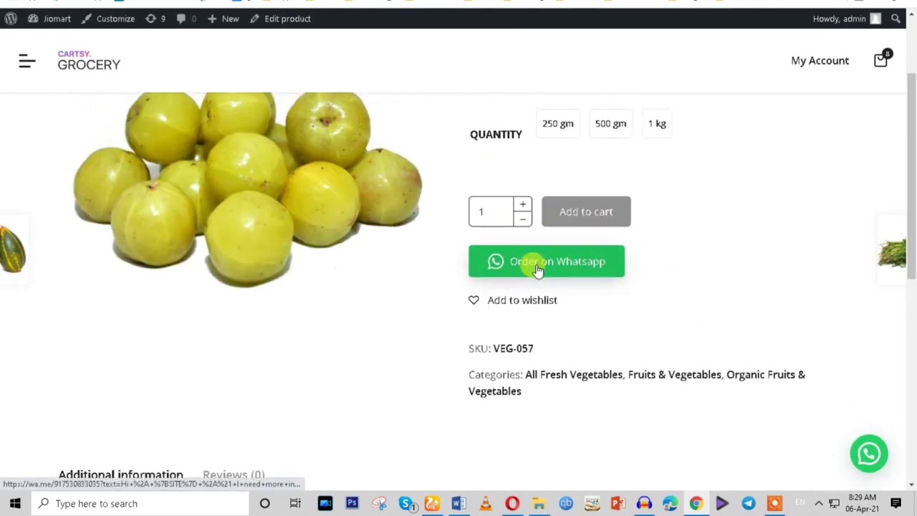
pyautogui.click(537, 269)
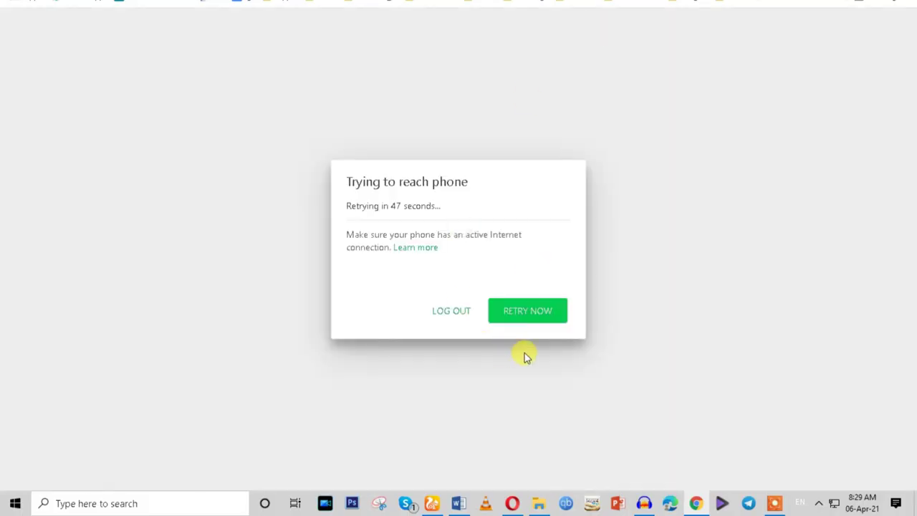
# Review the prefilled order message, continue to WhatsApp Web, then close that tab.
pyautogui.hotkey('alt', 'Left')
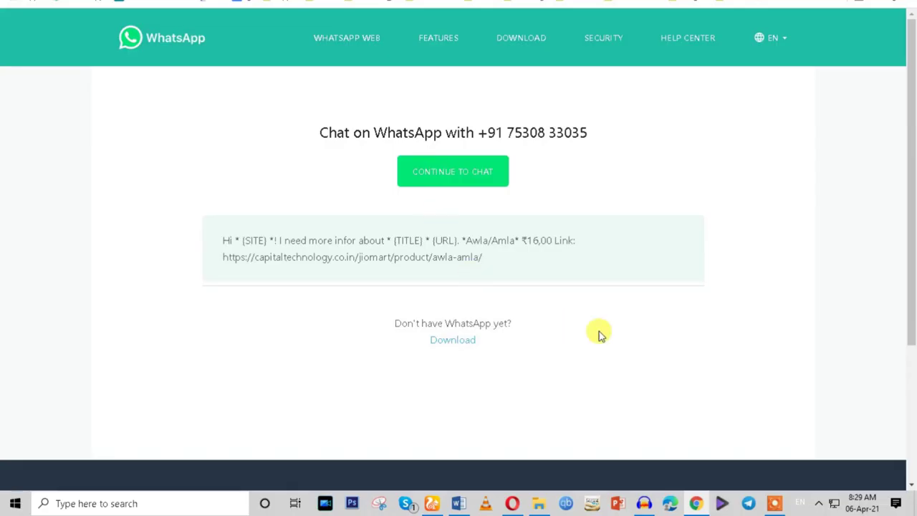
pyautogui.moveTo(487, 259); pyautogui.dragTo(212, 240)
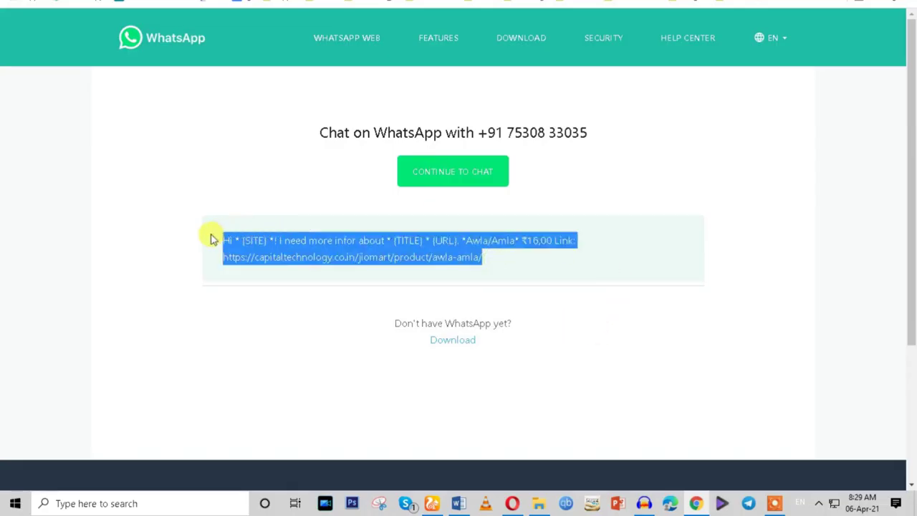
pyautogui.hotkey('alt', 'Right')
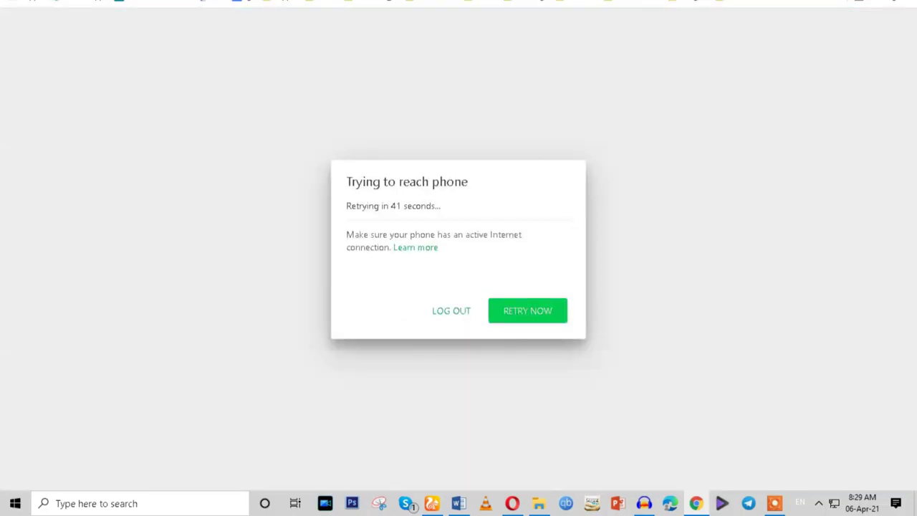
pyautogui.hotkey('ctrl', 'w')
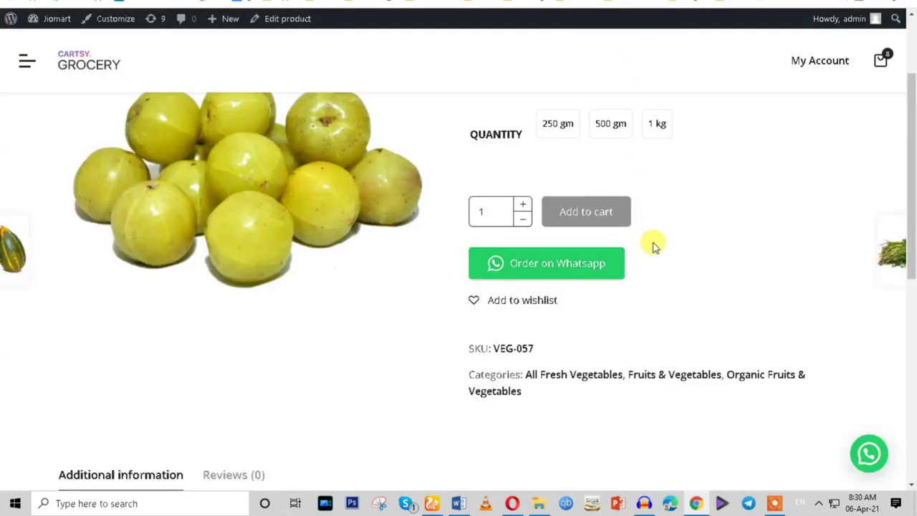
# Switch between the 500 gm, 1 kg and 250 gm options to compare Awla/Amla prices.
pyautogui.scroll(2, 653, 245)
pyautogui.click(618, 254)
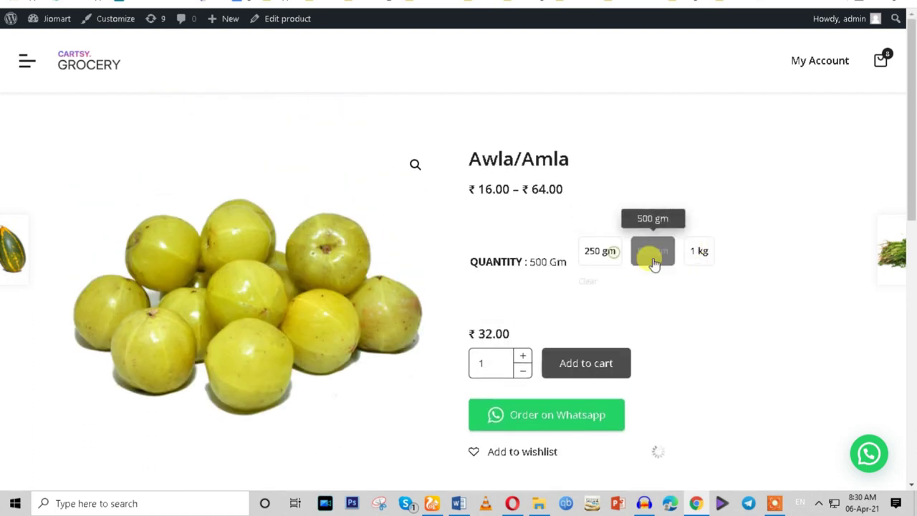
pyautogui.click(702, 254)
pyautogui.click(591, 255)
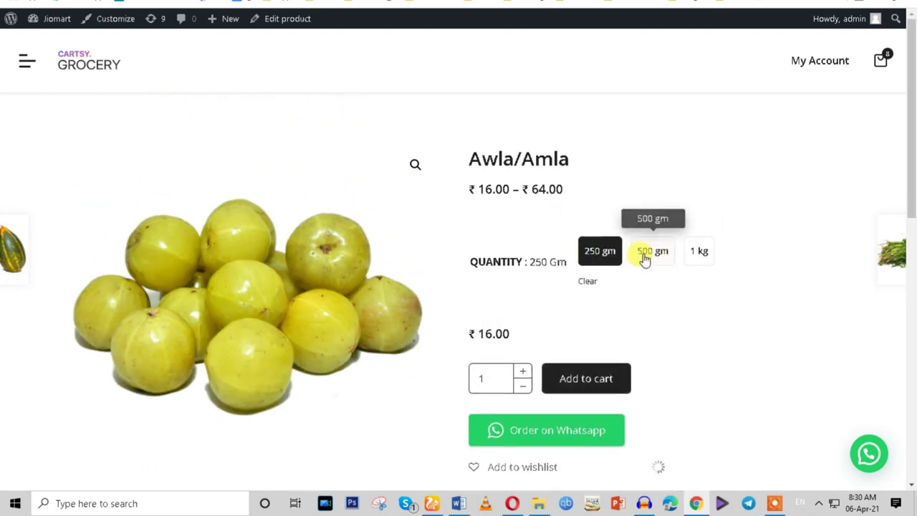
pyautogui.click(645, 260)
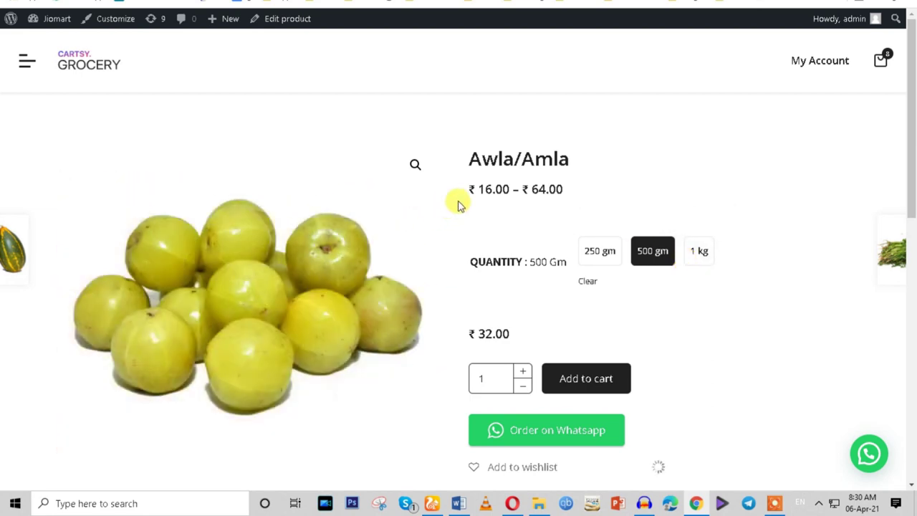
# Select the product's price range text and the Awla/Amla title.
pyautogui.tripleClick(492, 189)
pyautogui.scroll(-5, 505, 226)
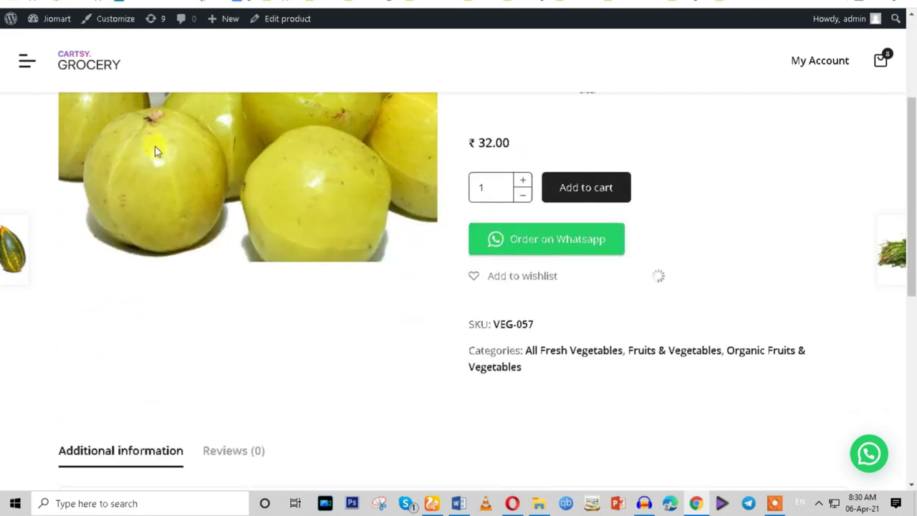
pyautogui.scroll(-3, 620, 320)
pyautogui.scroll(7, 621, 320)
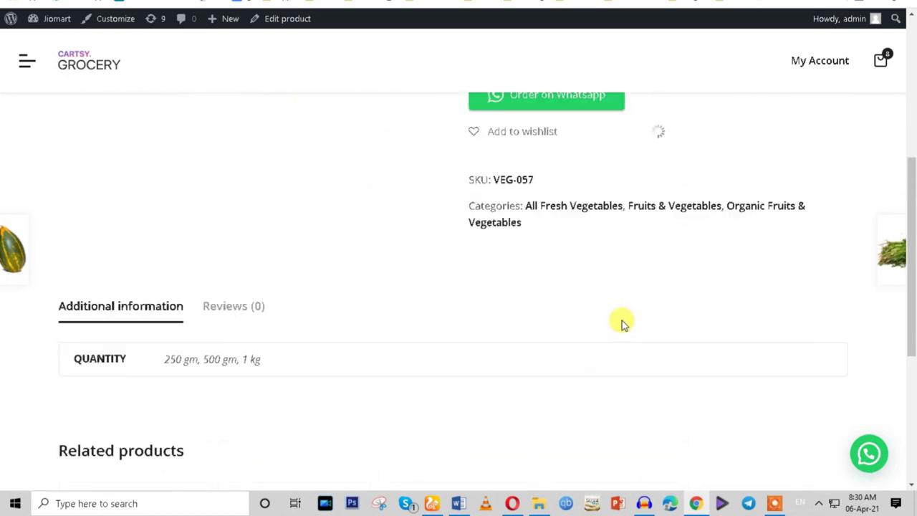
pyautogui.scroll(2, 314, 282)
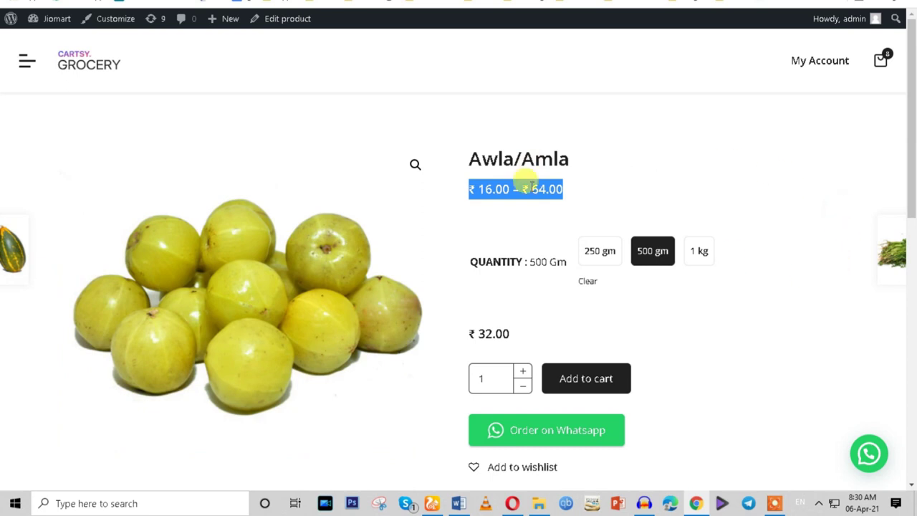
pyautogui.tripleClick(513, 157)
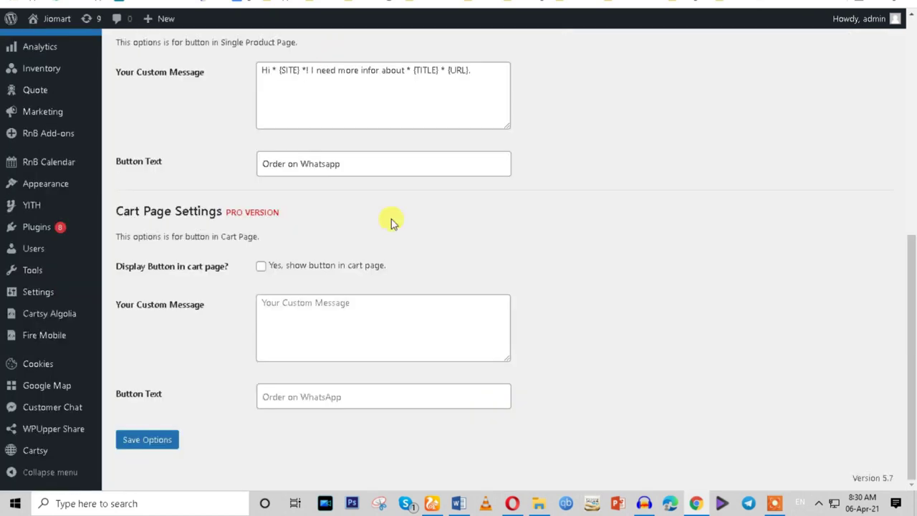
# Go to the Installed Plugins list in the admin.
pyautogui.scroll(2, 409, 297)
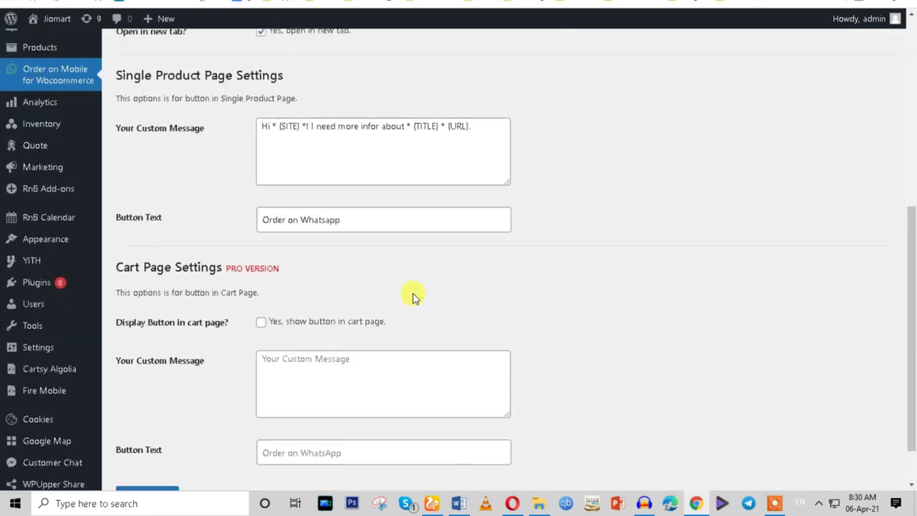
pyautogui.click(26, 293)
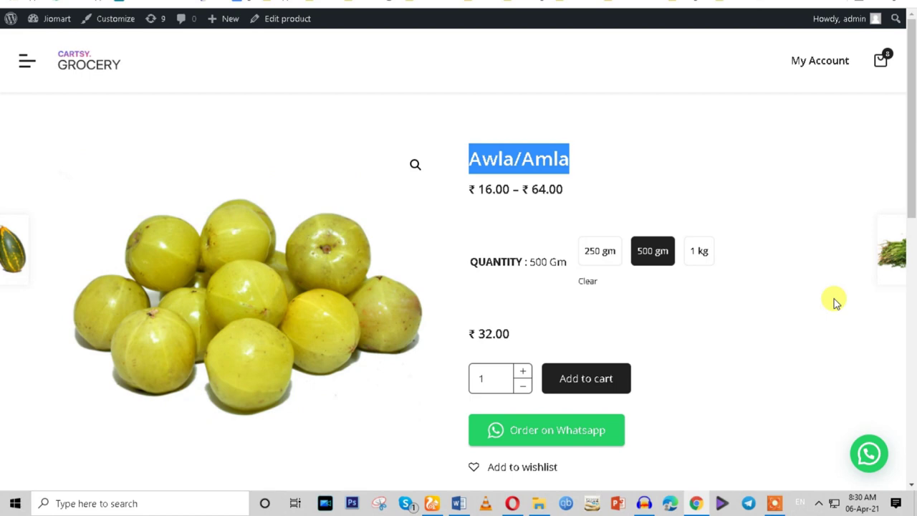
pyautogui.scroll(-4, 834, 298)
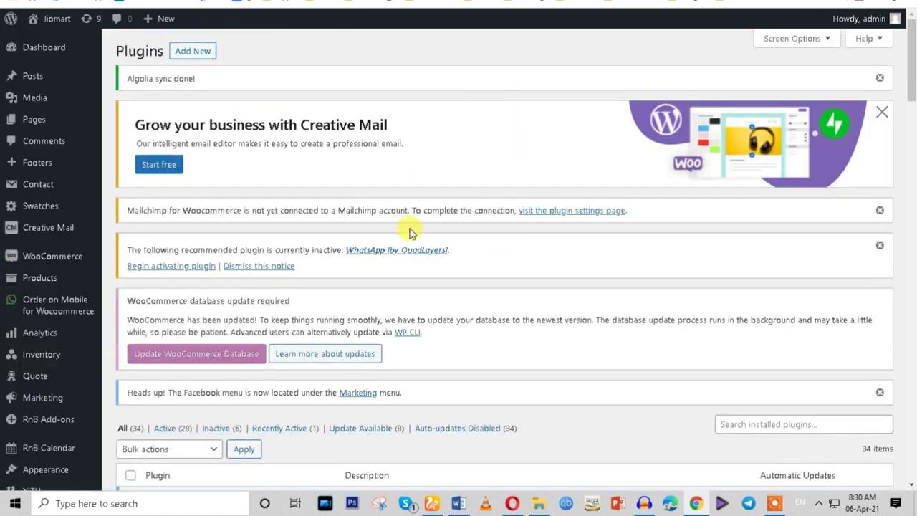
pyautogui.scroll(-4, 410, 242)
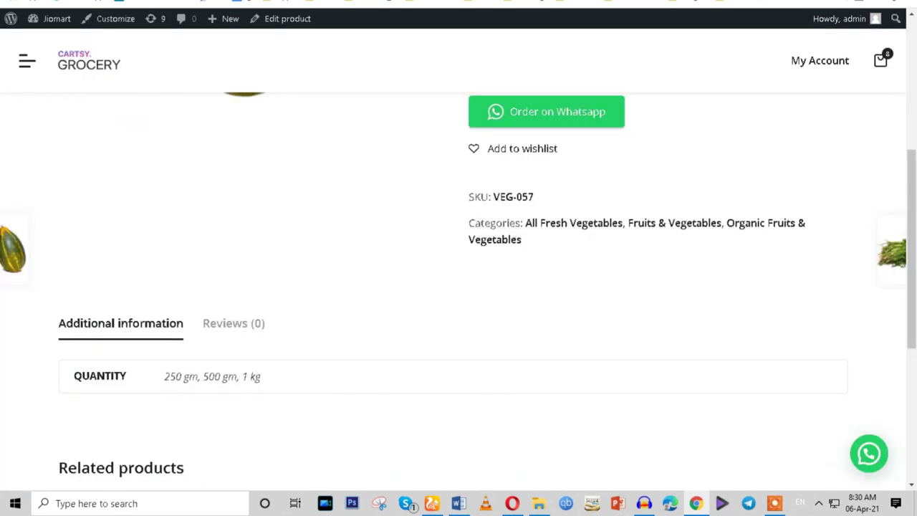
pyautogui.hotkey('ctrl', 't')
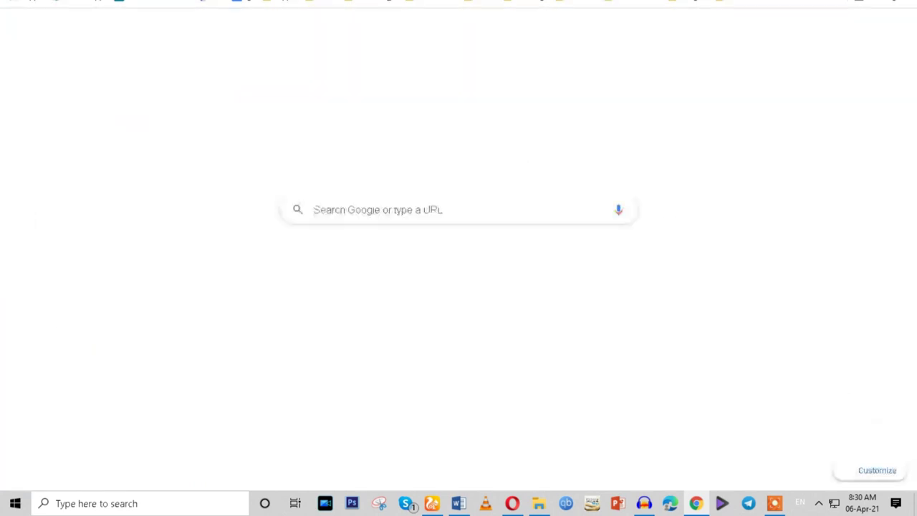
pyautogui.write('ji')
pyautogui.press('Return')
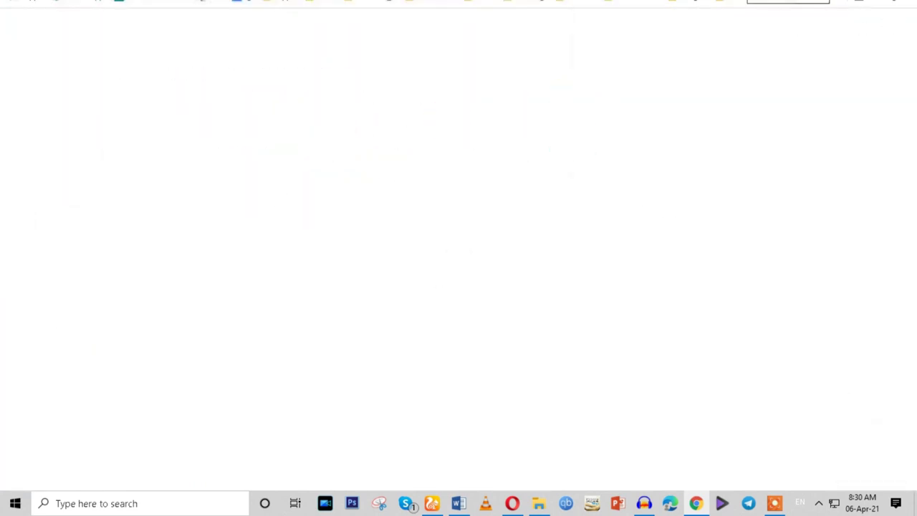
pyautogui.scroll(-4, 456, 217)
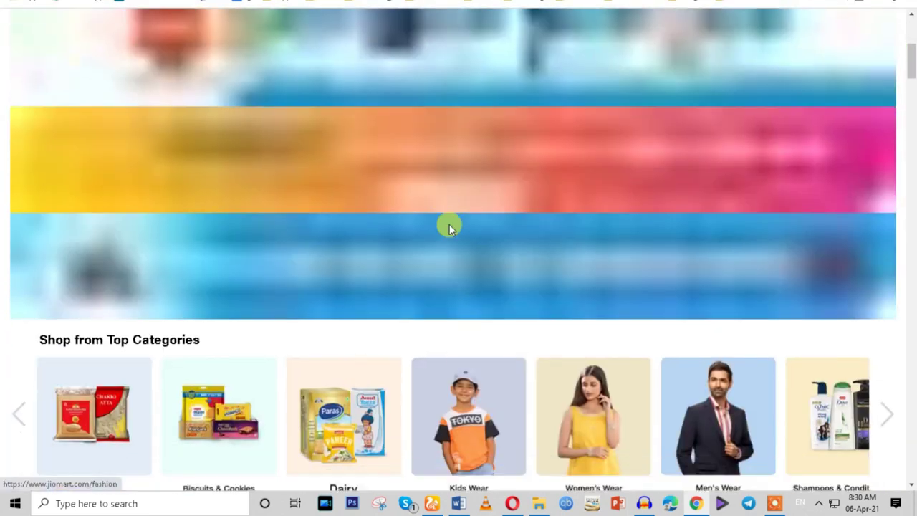
pyautogui.scroll(-3, 448, 225)
pyautogui.click(212, 207)
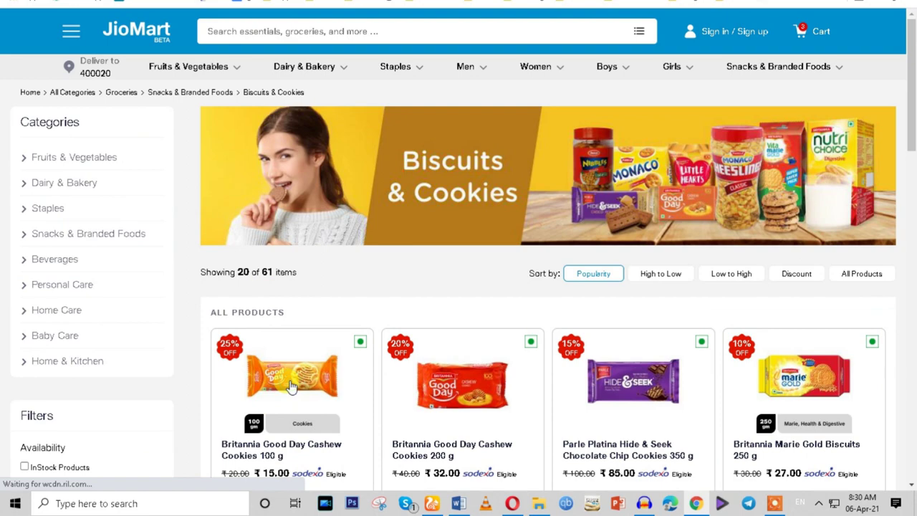
pyautogui.click(348, 385)
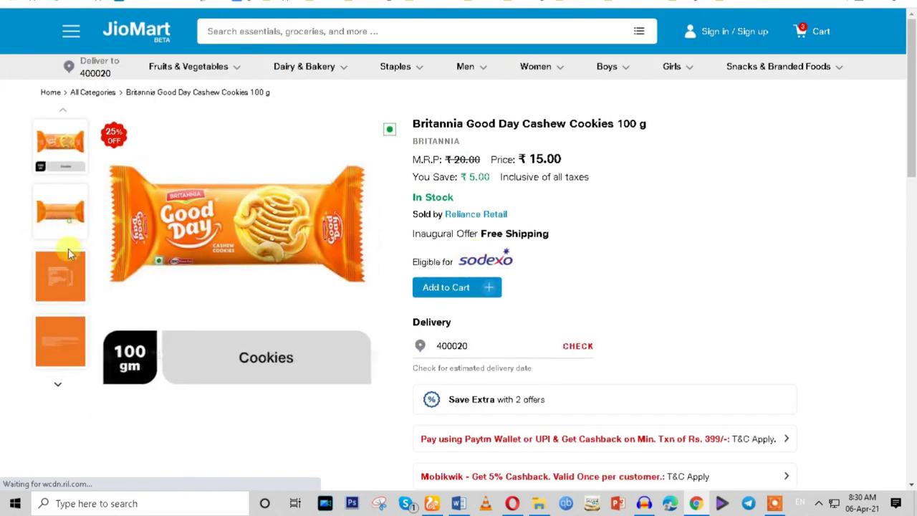
pyautogui.click(65, 293)
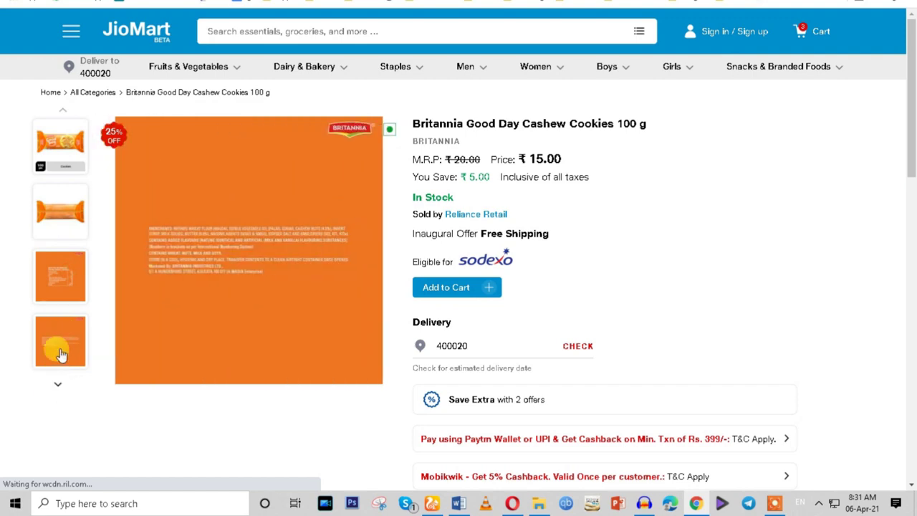
pyautogui.click(58, 350)
pyautogui.click(61, 161)
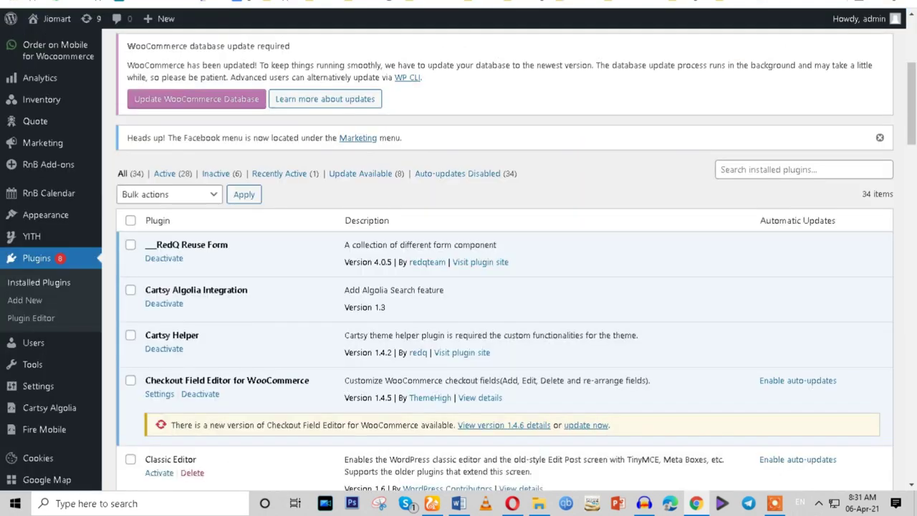
pyautogui.click(459, 503)
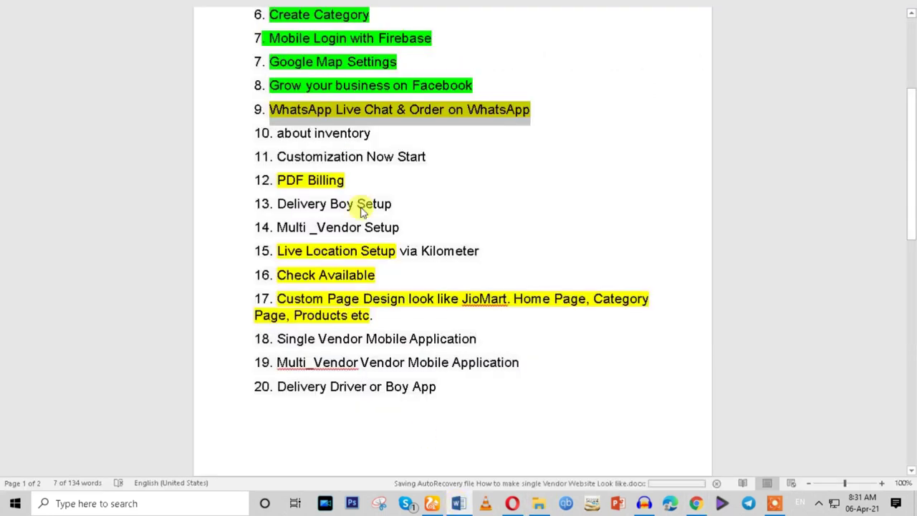
pyautogui.click(263, 133)
pyautogui.moveTo(263, 133); pyautogui.dragTo(375, 133)
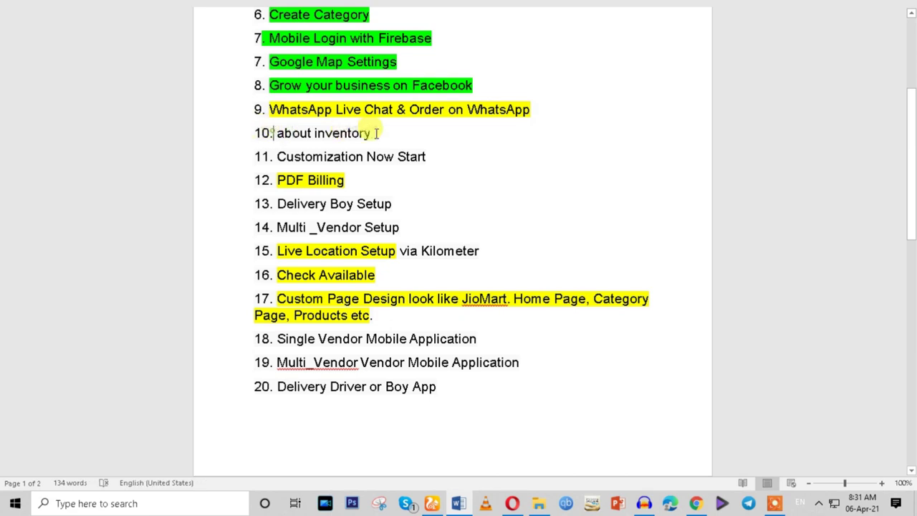
pyautogui.click(695, 503)
pyautogui.scroll(4, 139, 224)
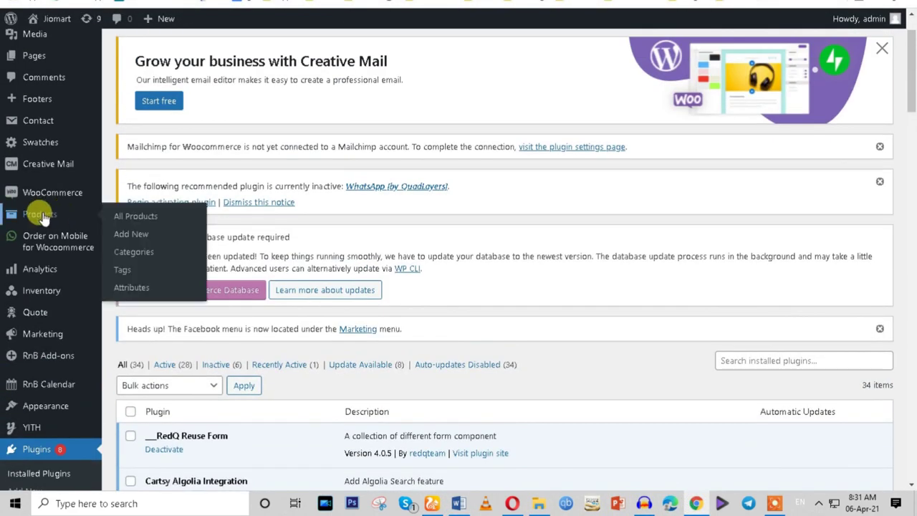
# View the empty WooCommerce Orders page and the Status page, then switch to the Word task list.
pyautogui.moveTo(37, 199)
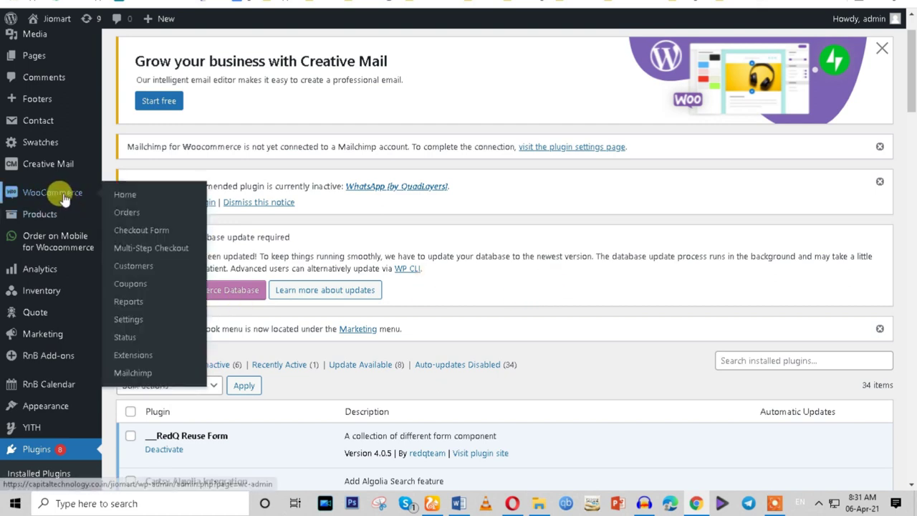
pyautogui.click(130, 220)
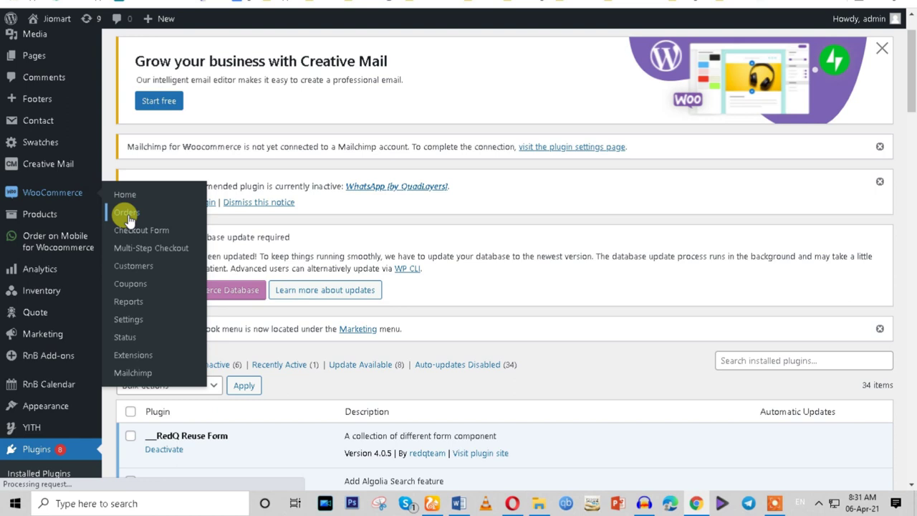
pyautogui.click(124, 343)
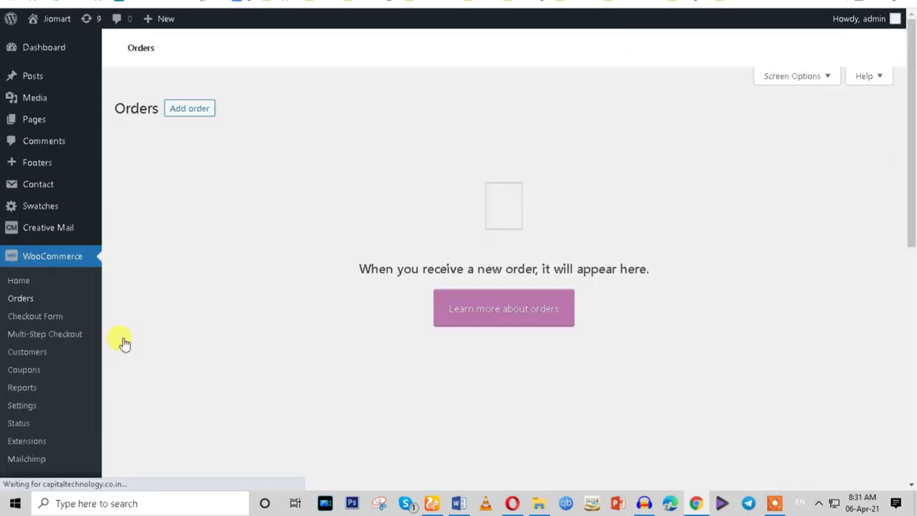
pyautogui.scroll(-2, 158, 289)
pyautogui.scroll(-1, 157, 288)
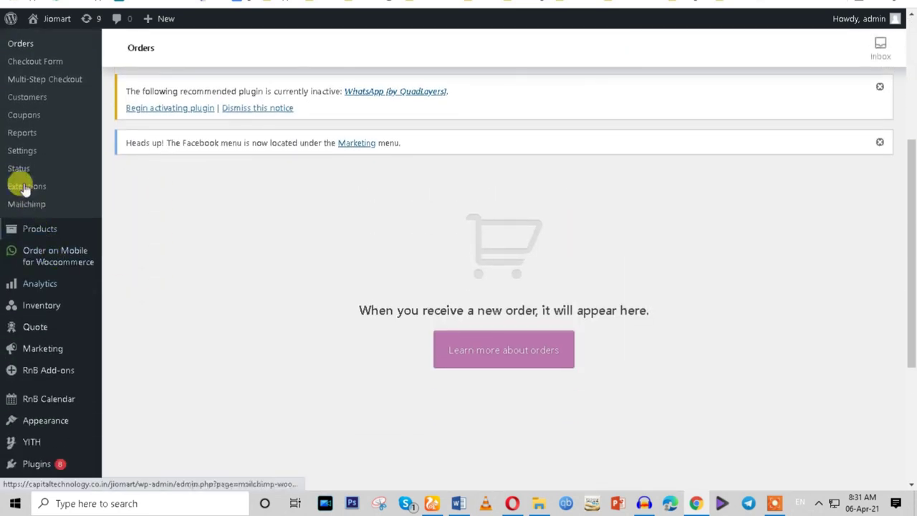
pyautogui.click(23, 169)
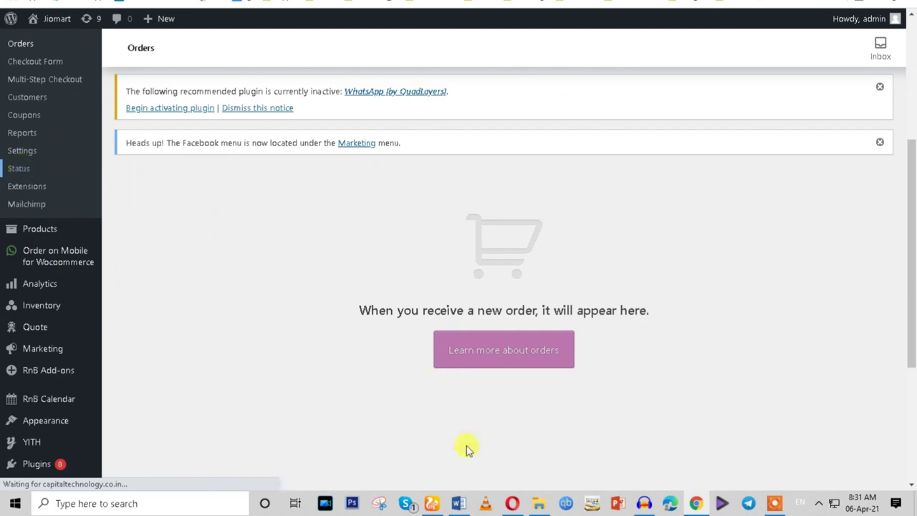
pyautogui.click(459, 502)
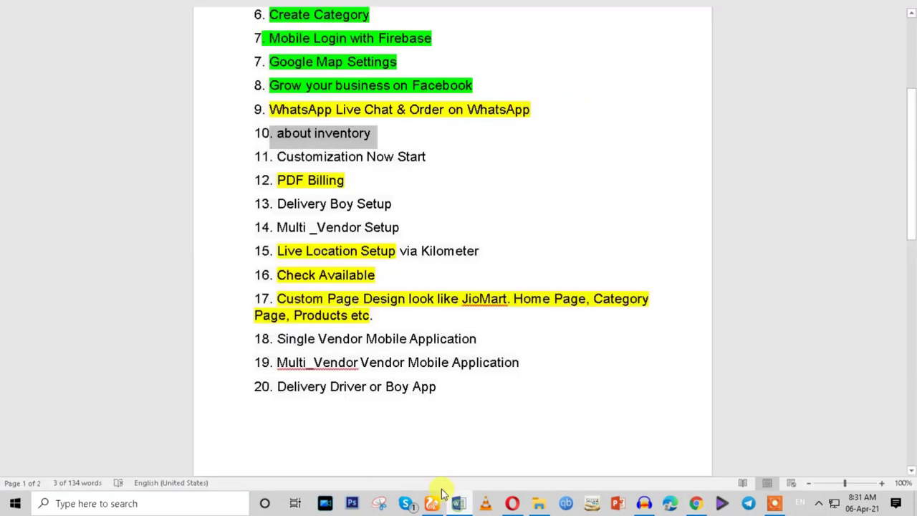
# Select 'inventory' in the Word task list, then return to the WooCommerce Orders page in Chrome.
pyautogui.click(318, 133)
pyautogui.moveTo(313, 133); pyautogui.dragTo(379, 135)
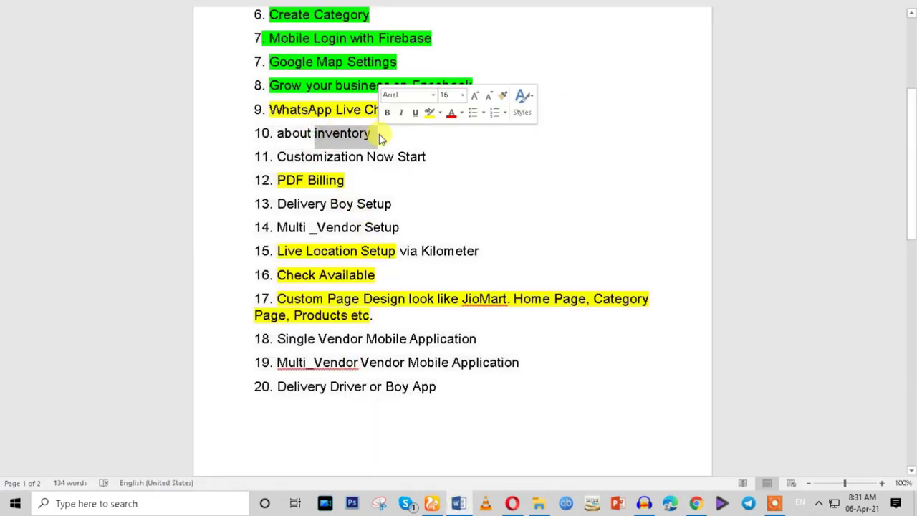
pyautogui.click(696, 503)
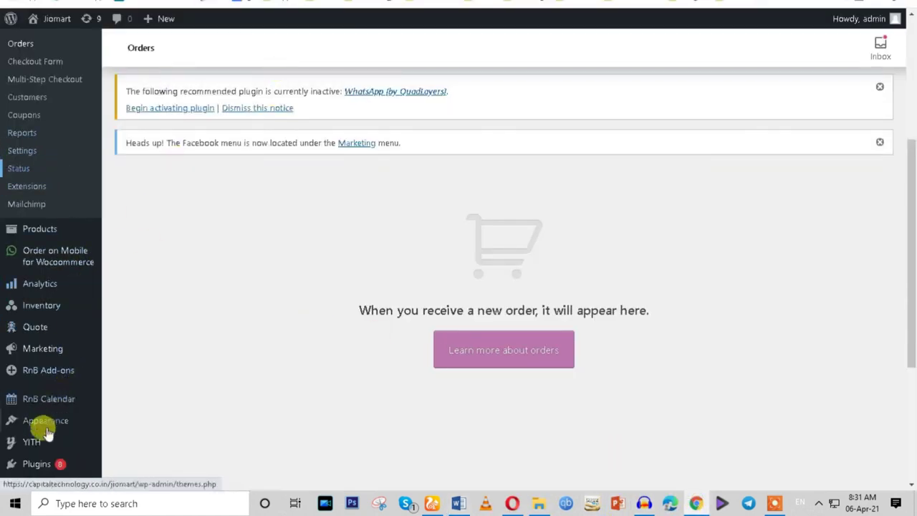
# Open the Plugins page in a new browser tab, then go to WooCommerce Status.
pyautogui.rightClick(43, 464)
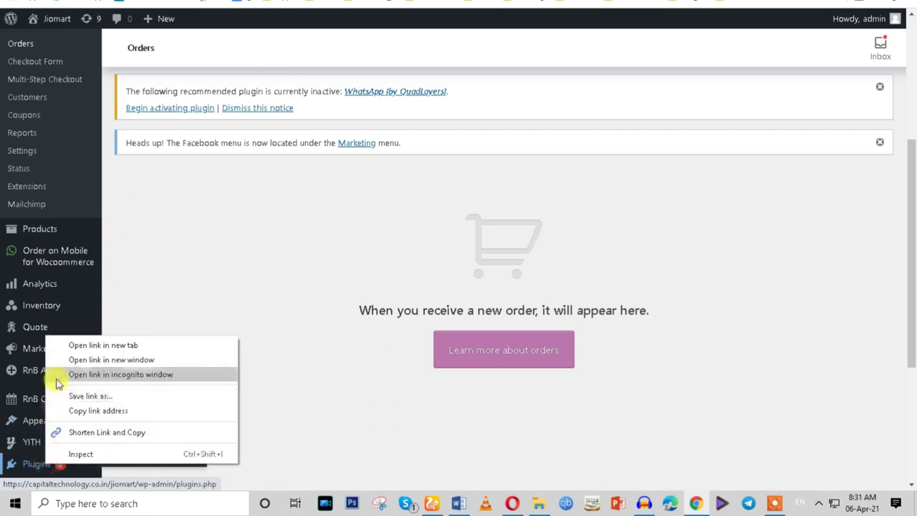
pyautogui.click(71, 346)
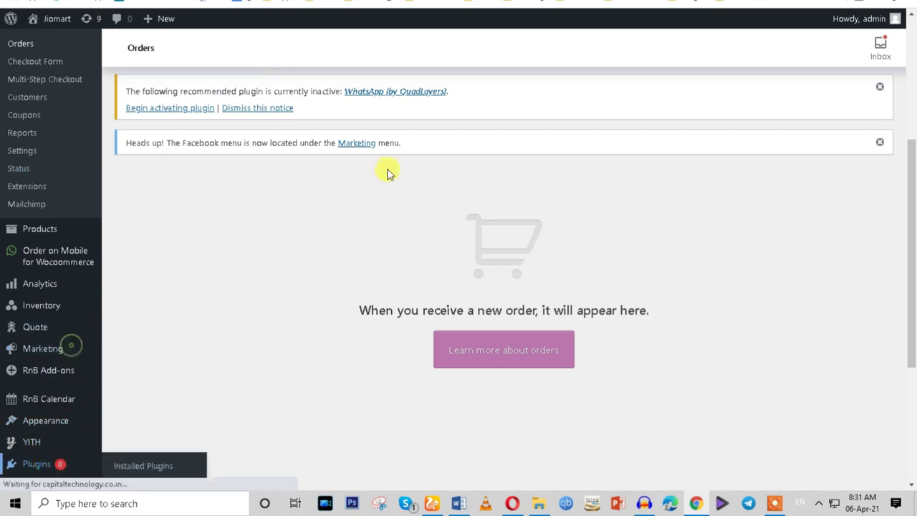
pyautogui.click(21, 169)
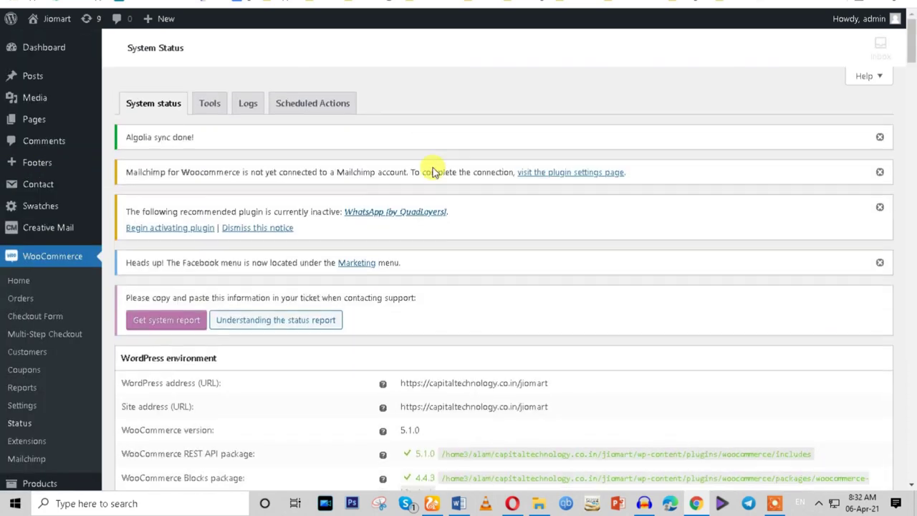
pyautogui.scroll(-3, 433, 168)
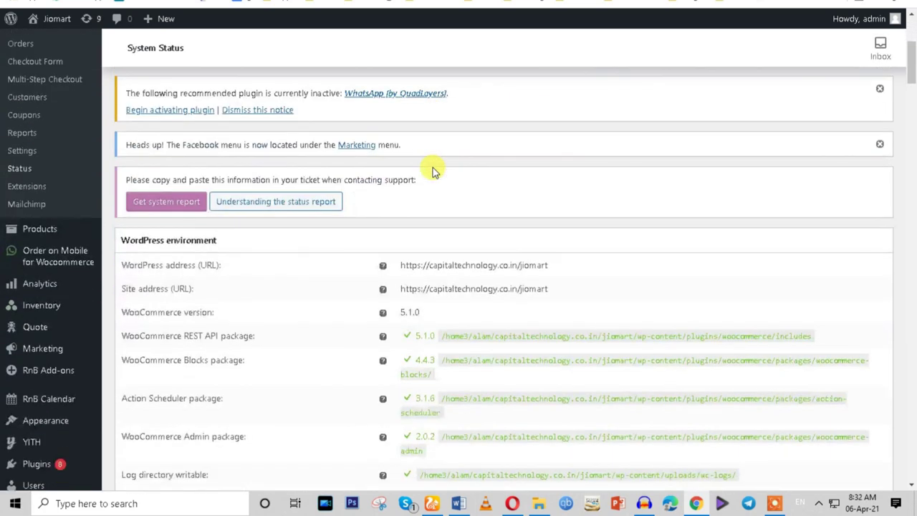
pyautogui.scroll(2, 260, 251)
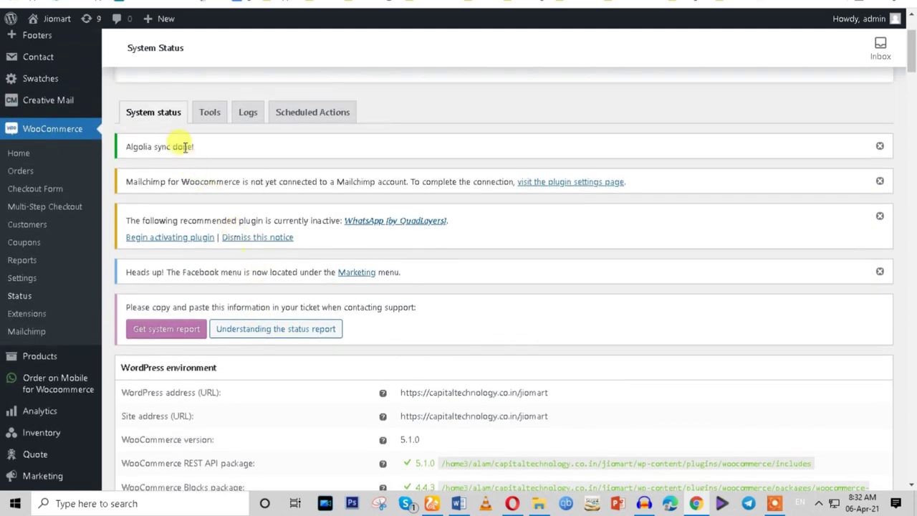
# Review the system status report and open the Status Tools tab.
pyautogui.scroll(-20, 351, 276)
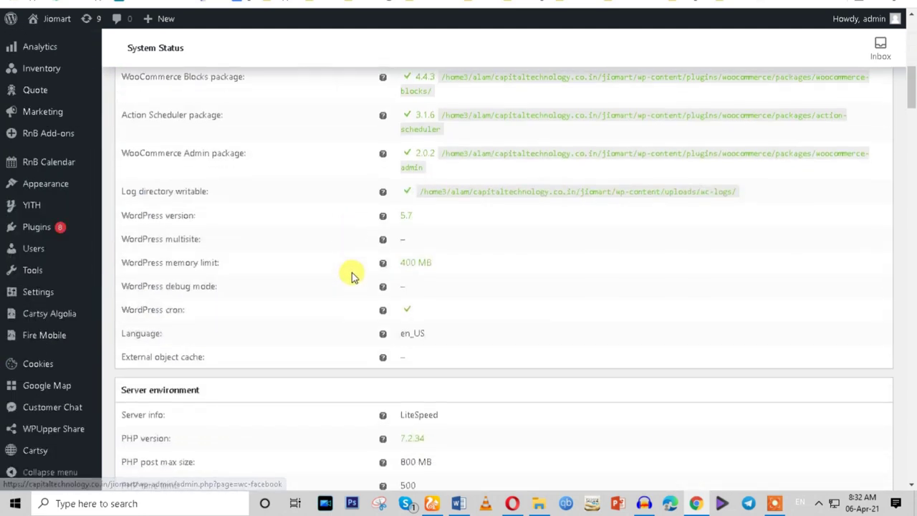
pyautogui.scroll(-10, 351, 283)
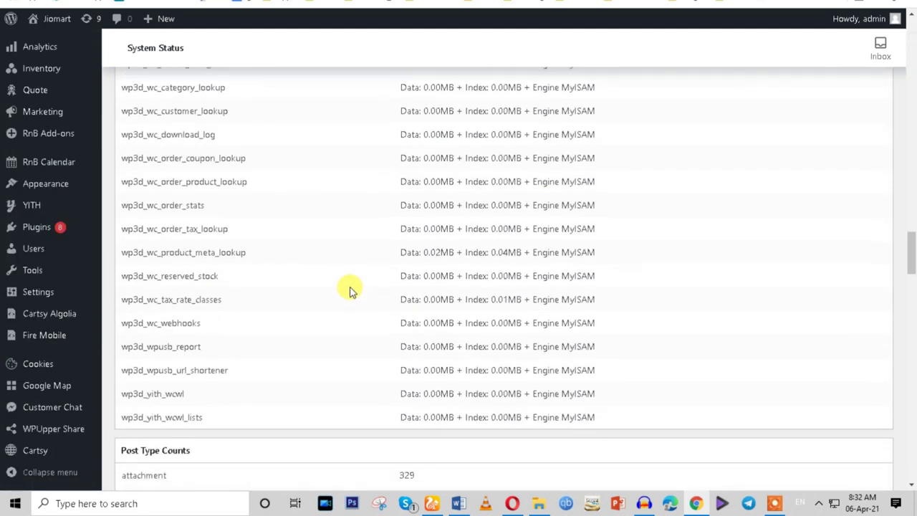
pyautogui.scroll(-10, 351, 289)
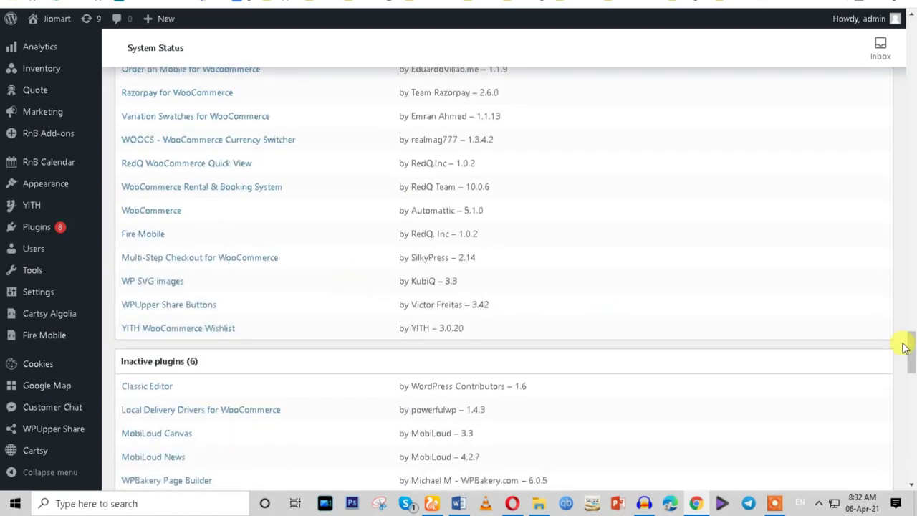
pyautogui.scroll(-15, 911, 349)
pyautogui.press('Home')
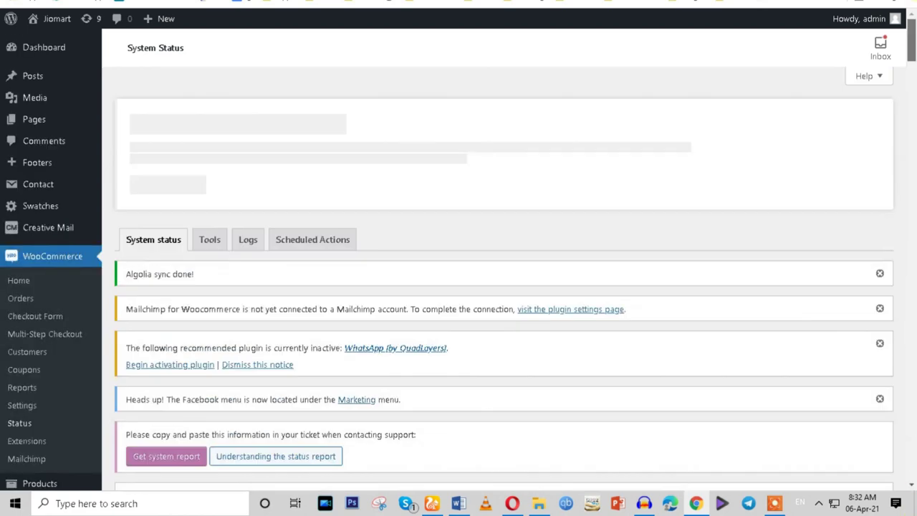
pyautogui.click(212, 241)
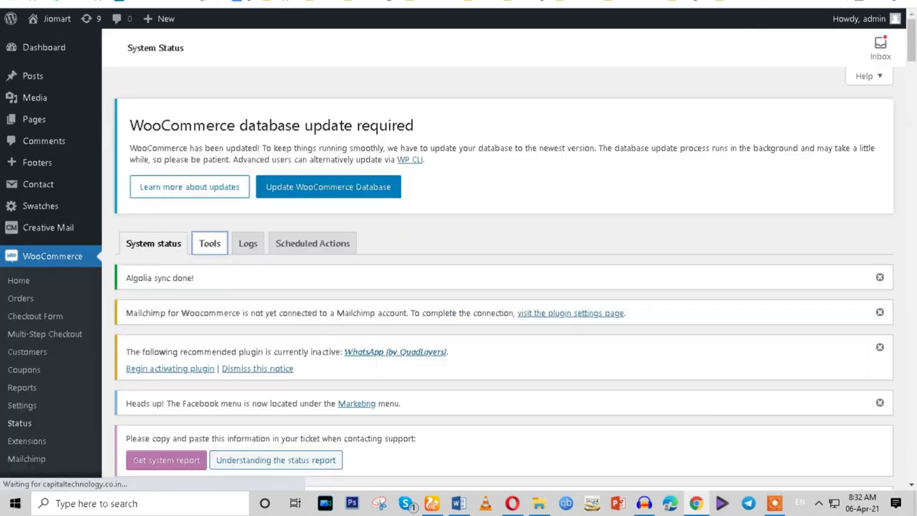
pyautogui.scroll(-5, 382, 337)
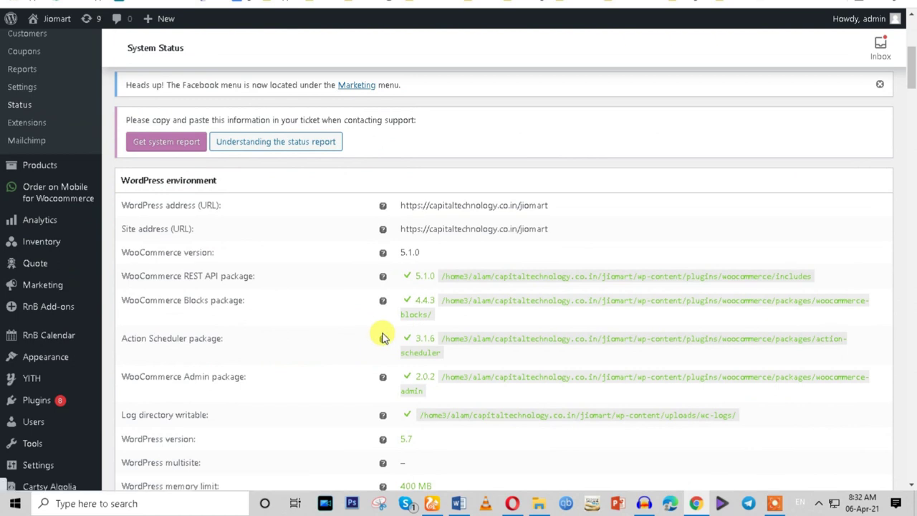
pyautogui.scroll(2, 382, 336)
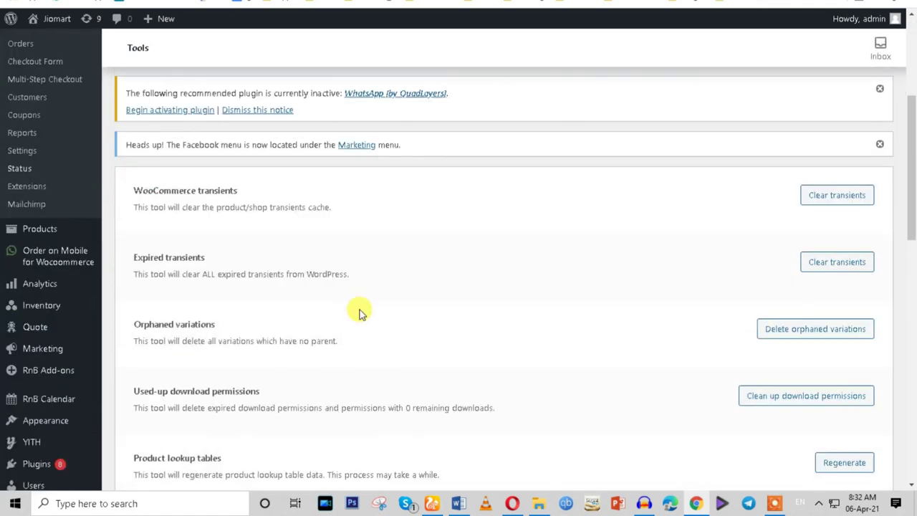
# Open WooCommerce Reports, then search the plugin directory for 'inventory'.
pyautogui.click(20, 136)
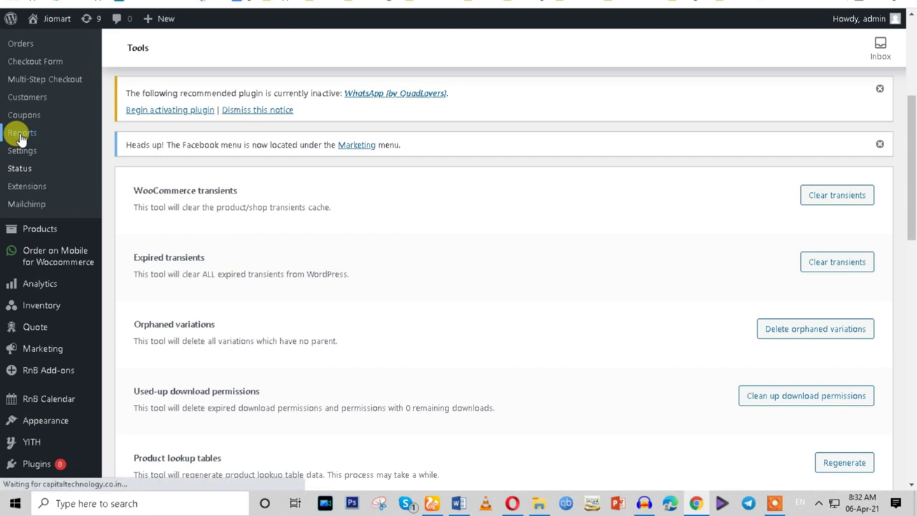
pyautogui.click(26, 151)
pyautogui.scroll(-7, 242, 243)
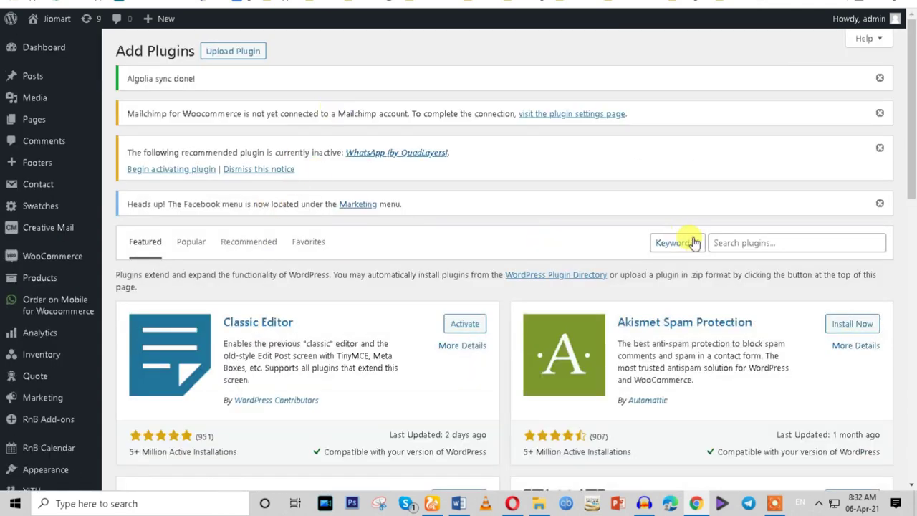
pyautogui.click(732, 242)
pyautogui.write('inventory')
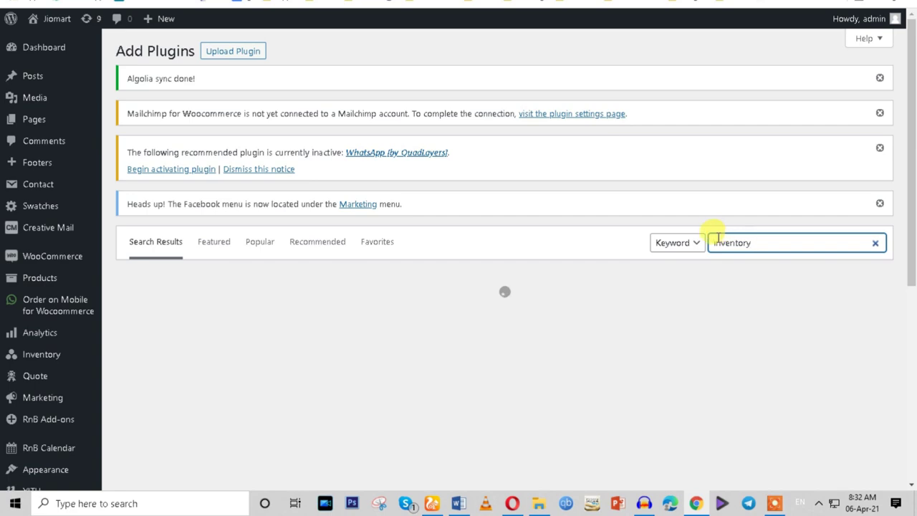
# Review the last-7-days Orders sales figures, then open the Stock report.
pyautogui.scroll(-3, 602, 240)
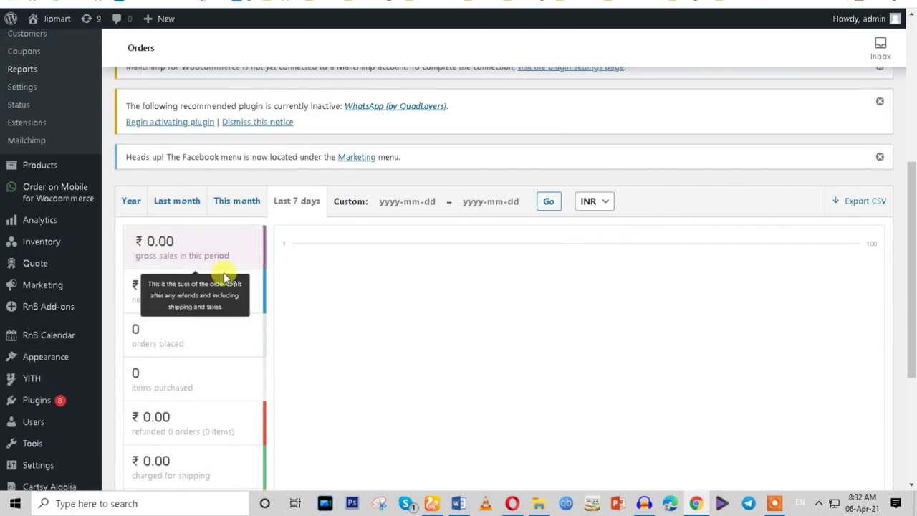
pyautogui.scroll(3, 215, 276)
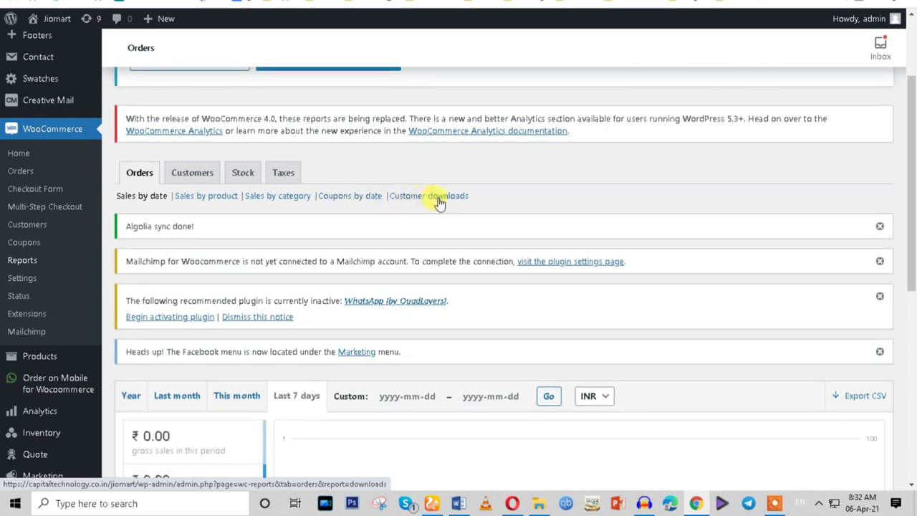
pyautogui.scroll(-6, 303, 318)
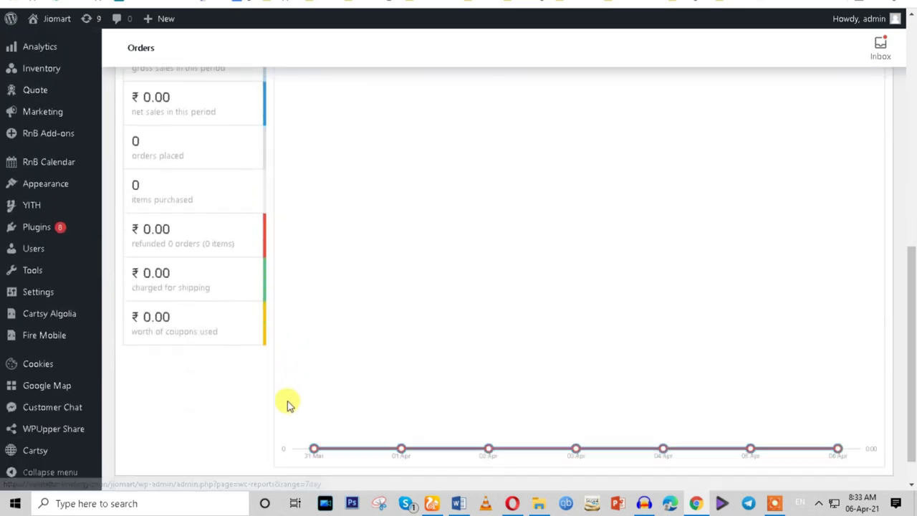
pyautogui.moveTo(577, 414)
pyautogui.scroll(4, 362, 343)
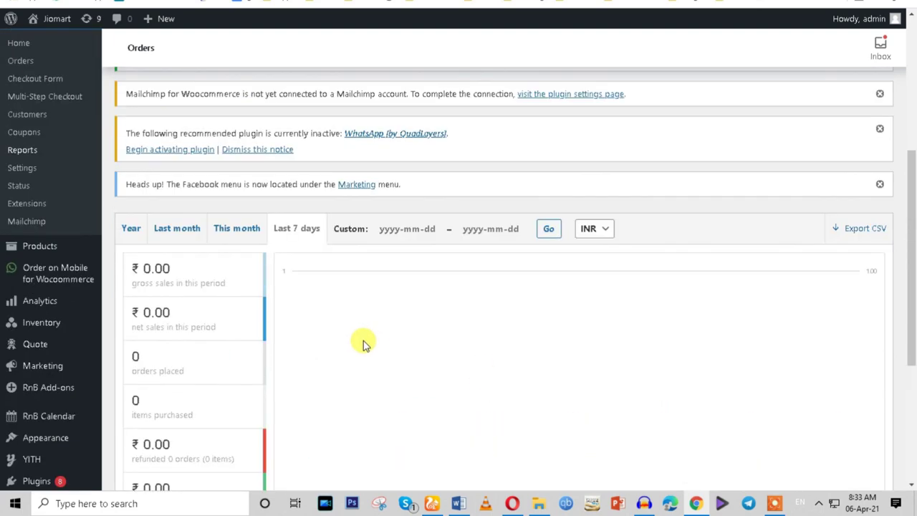
pyautogui.scroll(2, 337, 336)
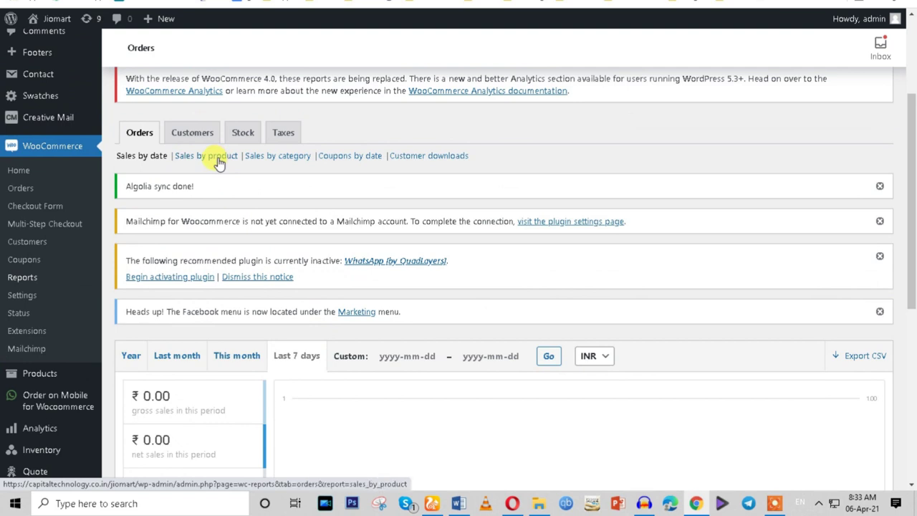
pyautogui.click(241, 134)
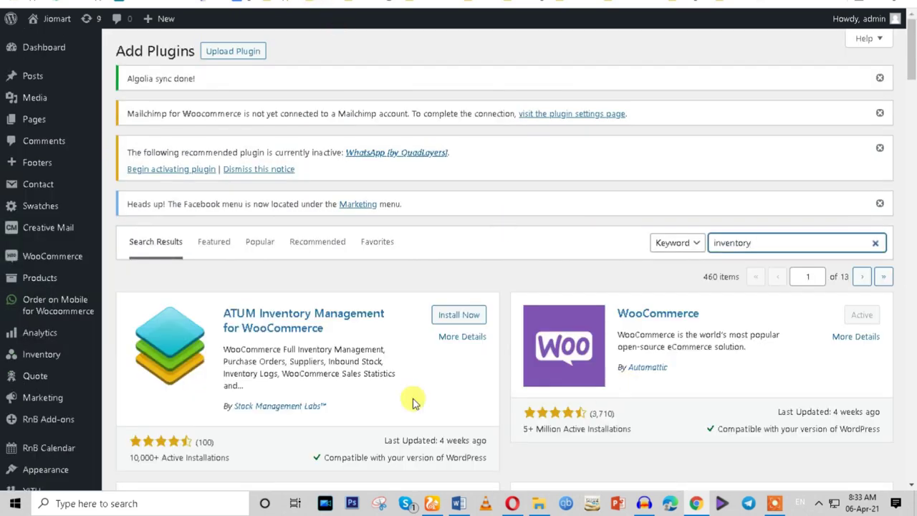
pyautogui.scroll(-1, 414, 401)
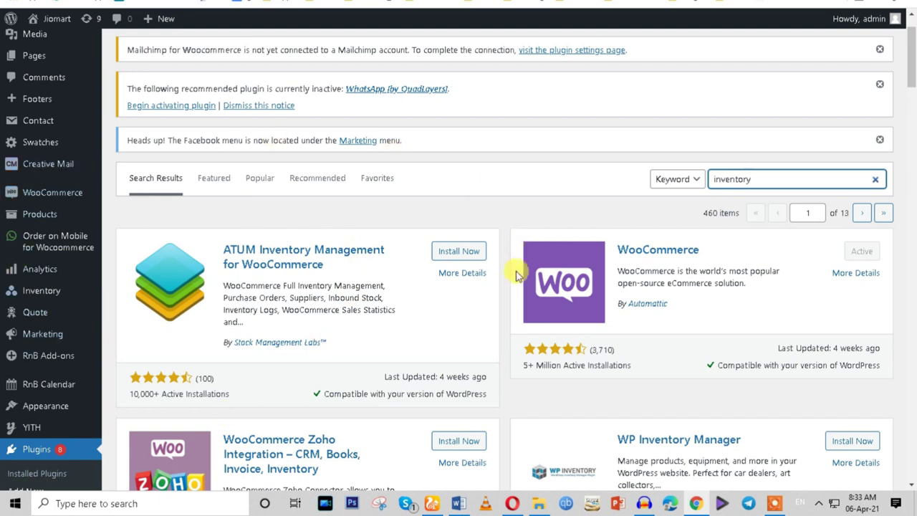
# Open the ATUM, WP Inventory Manager and Z Inventory Manager plugin details in new tabs.
pyautogui.scroll(-2, 353, 362)
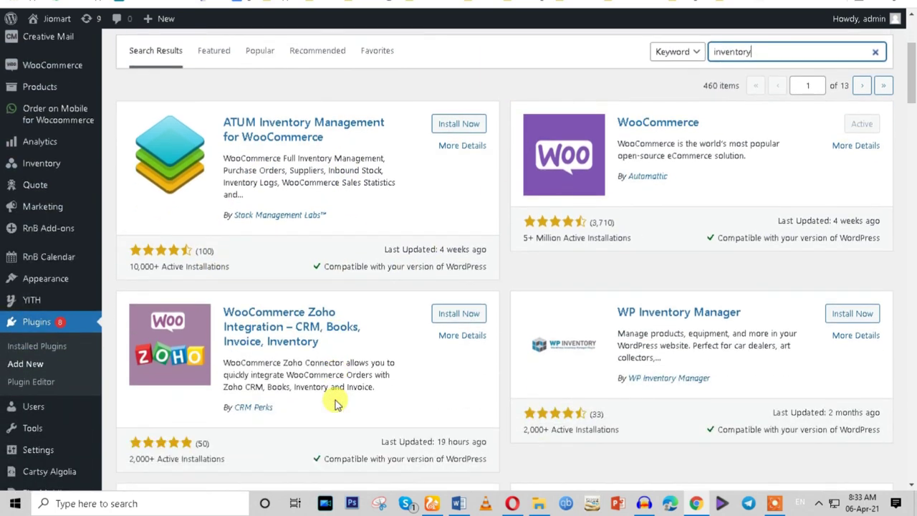
pyautogui.rightClick(455, 145)
pyautogui.click(467, 159)
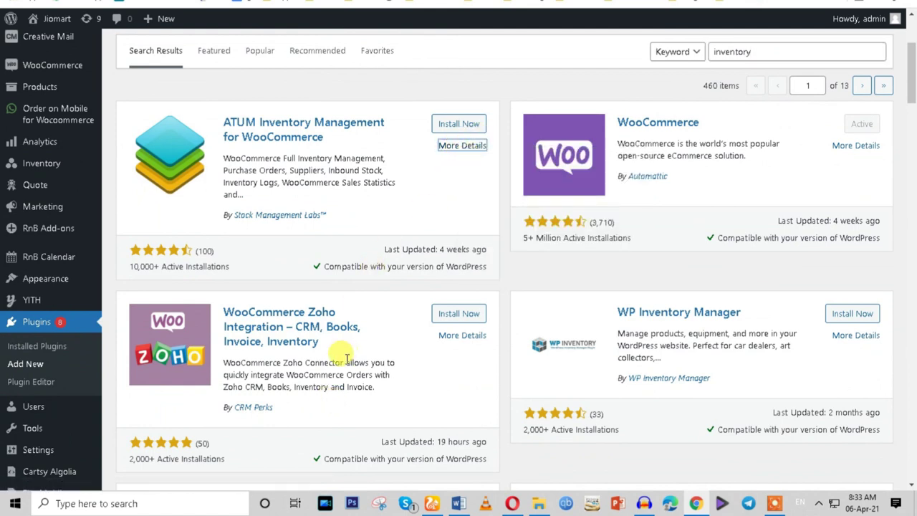
pyautogui.rightClick(840, 343)
pyautogui.click(805, 364)
pyautogui.scroll(-2, 795, 380)
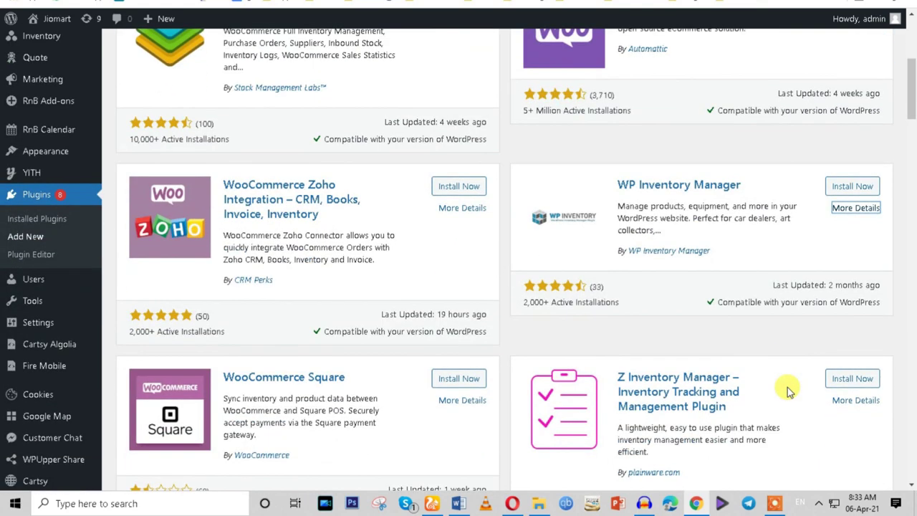
pyautogui.scroll(-2, 792, 390)
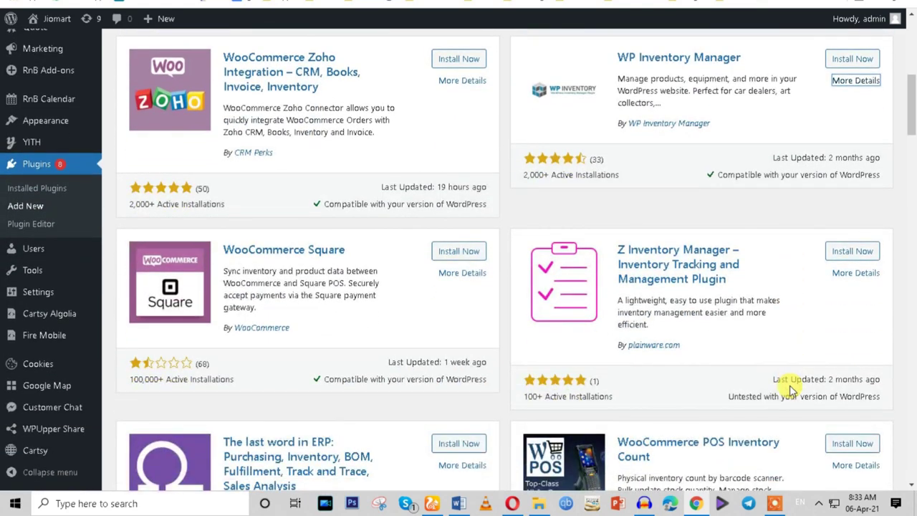
pyautogui.rightClick(839, 272)
pyautogui.click(834, 287)
# Also open the WooCommerce POS Inventory Count and wePOS plugin details in new tabs.
pyautogui.scroll(-2, 821, 302)
pyautogui.scroll(-2, 821, 303)
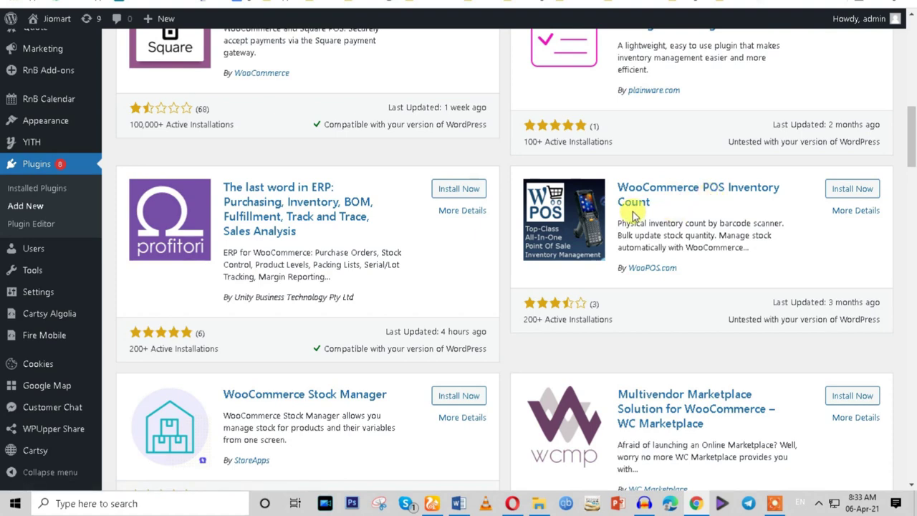
pyautogui.rightClick(843, 210)
pyautogui.click(820, 228)
pyautogui.scroll(-2, 614, 358)
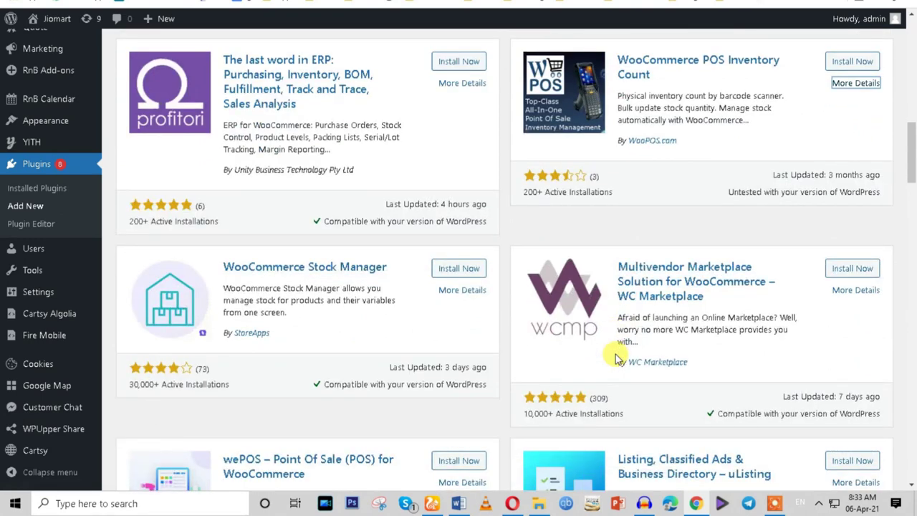
pyautogui.scroll(-3, 615, 358)
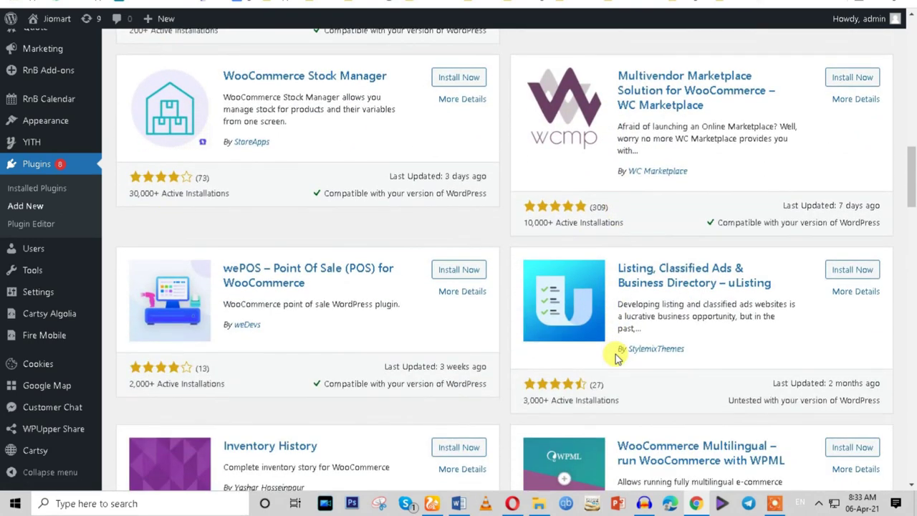
pyautogui.rightClick(463, 291)
pyautogui.click(493, 304)
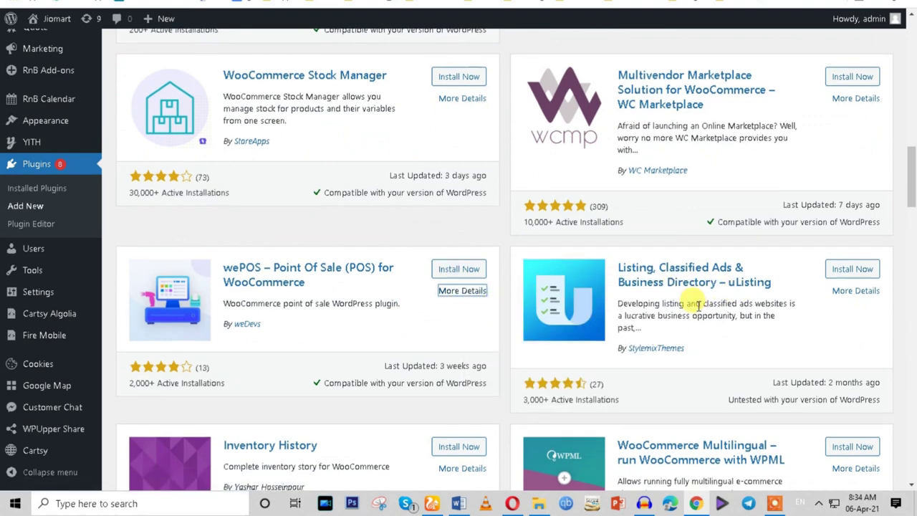
pyautogui.scroll(-2, 695, 301)
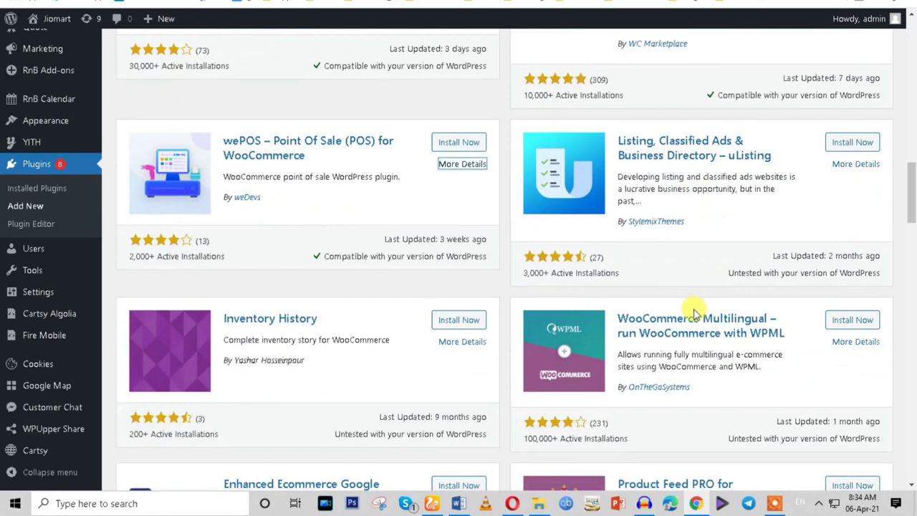
# Browse the ATUM Inventory Management plugin's screenshot gallery.
pyautogui.click(276, 3)
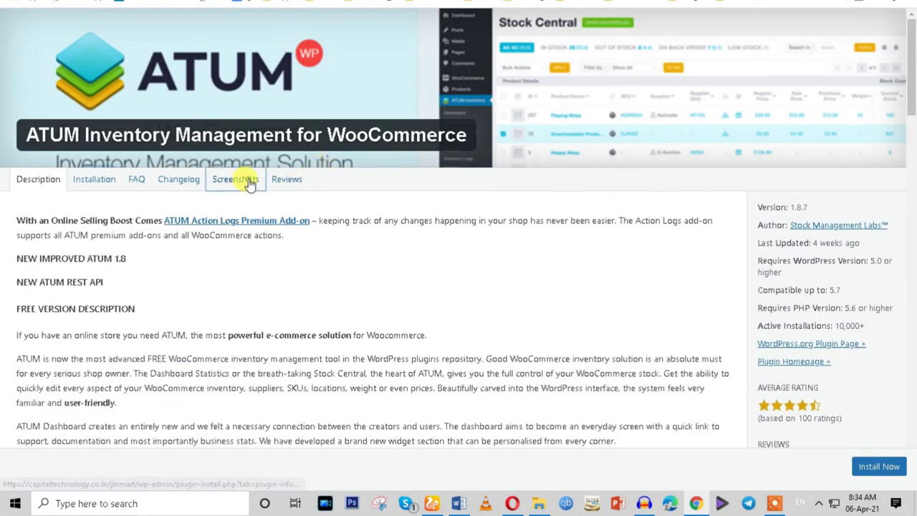
pyautogui.click(237, 179)
pyautogui.scroll(-3, 350, 300)
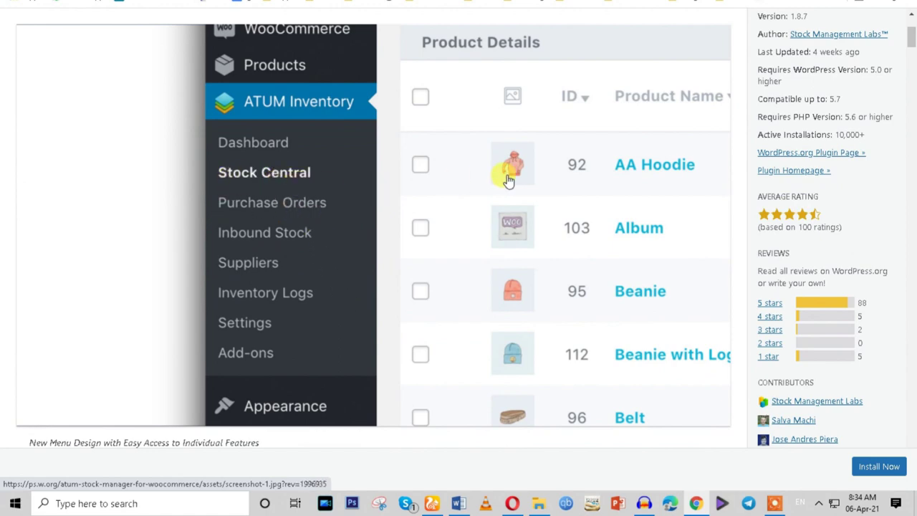
pyautogui.scroll(-5, 505, 187)
pyautogui.scroll(-2, 505, 190)
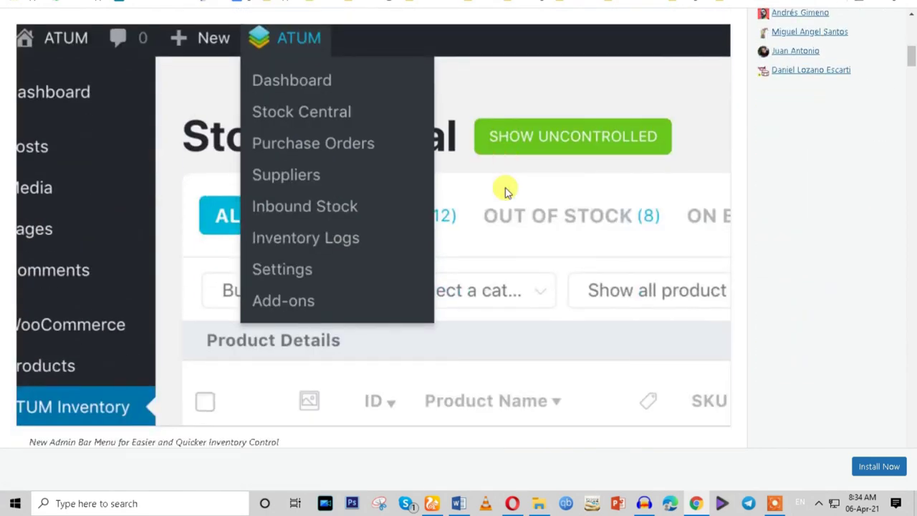
pyautogui.scroll(-4, 505, 193)
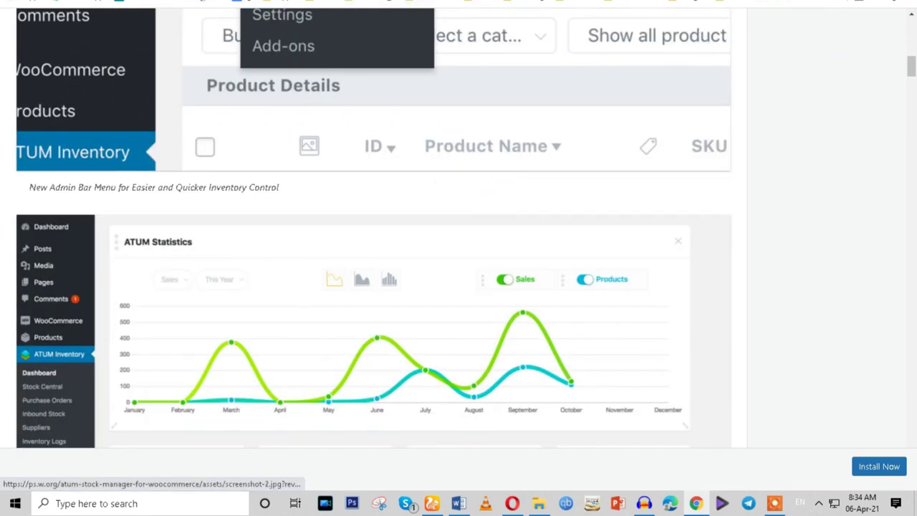
# List out-of-stock products in the stock report and highlight both Out of stock rows.
pyautogui.press('Escape')
pyautogui.scroll(2, 351, 193)
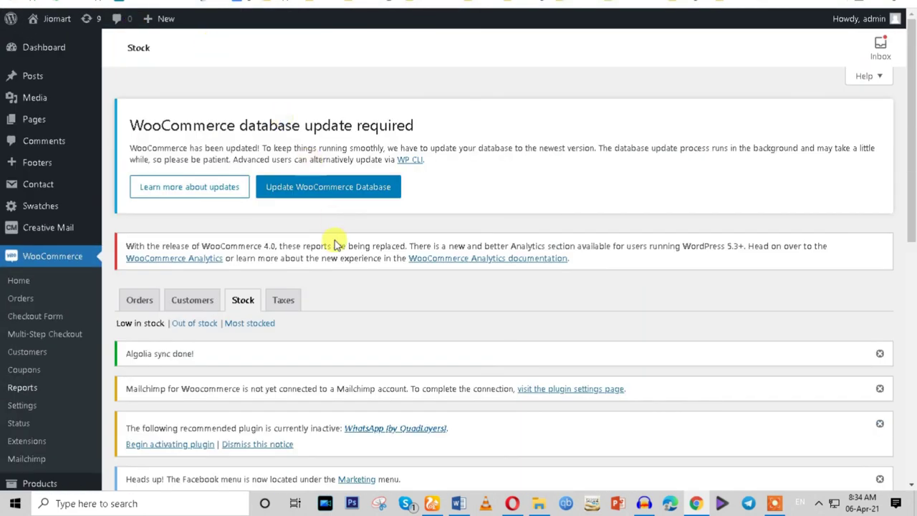
pyautogui.scroll(-4, 334, 241)
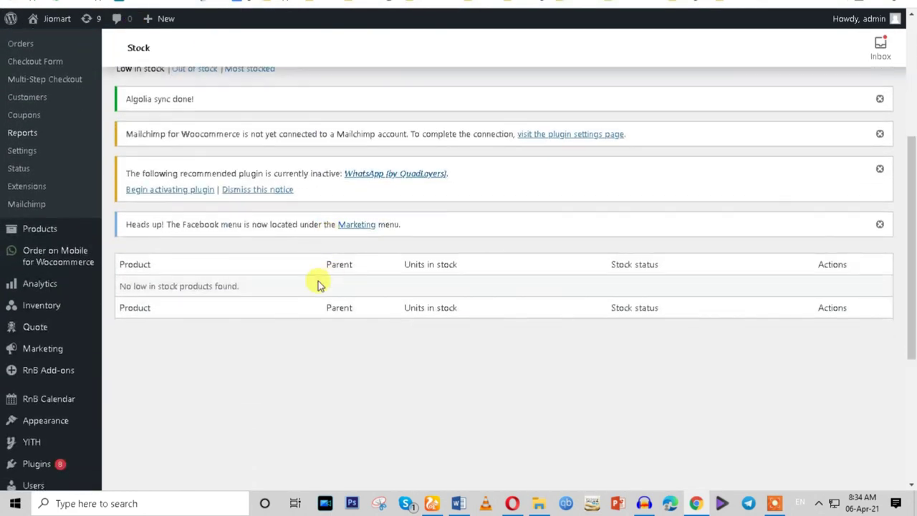
pyautogui.scroll(2, 193, 162)
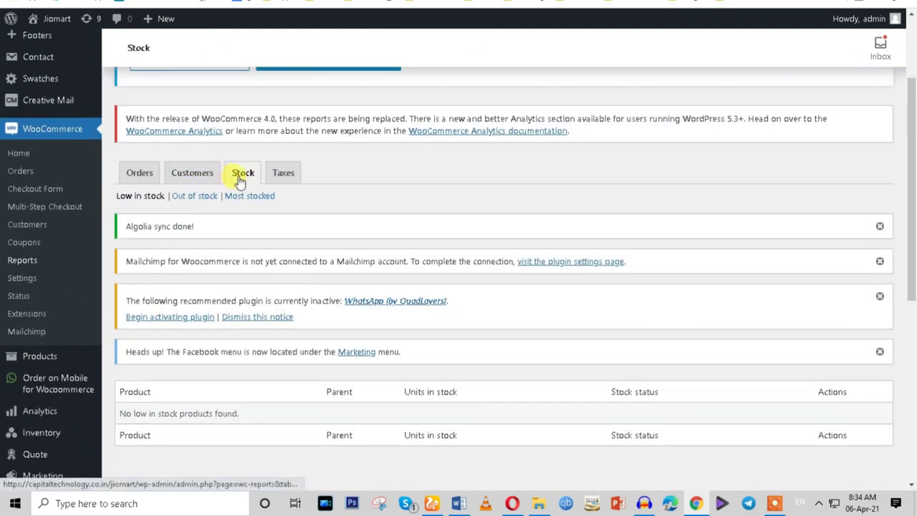
pyautogui.click(207, 197)
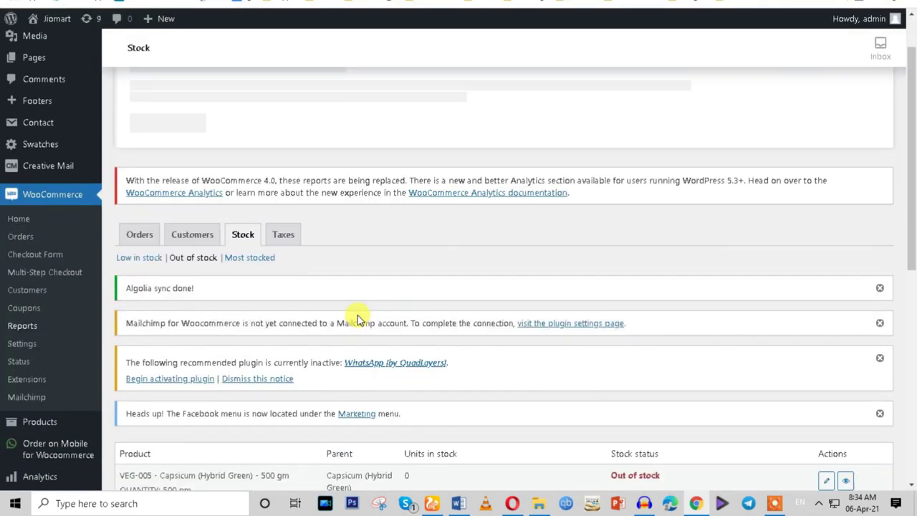
pyautogui.scroll(-3, 357, 315)
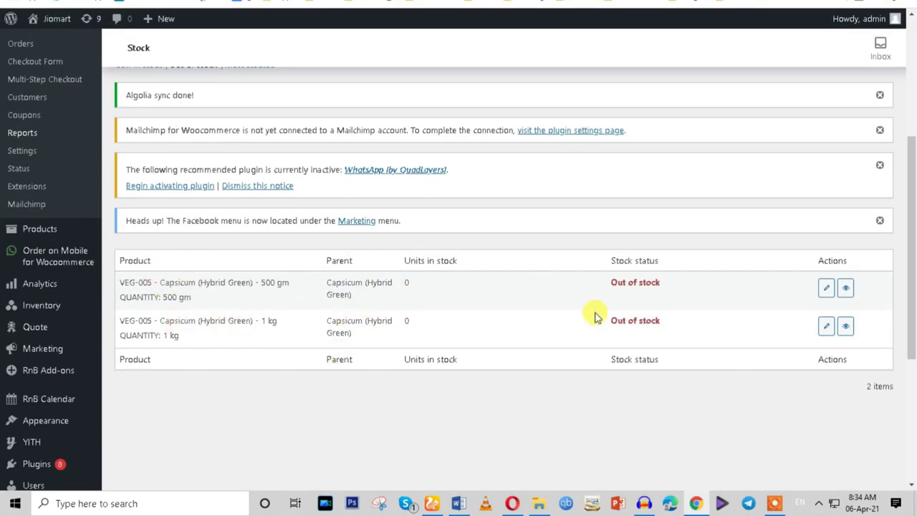
pyautogui.moveTo(629, 283); pyautogui.dragTo(658, 320)
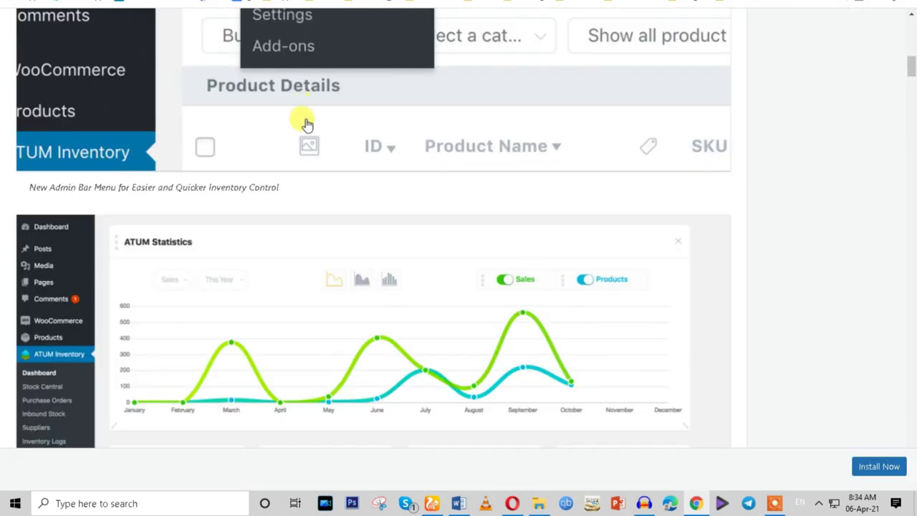
# Scroll through ATUM's feature screenshots down to Product Locations for warehouses and shelves.
pyautogui.scroll(4, 303, 117)
pyautogui.scroll(-8, 487, 241)
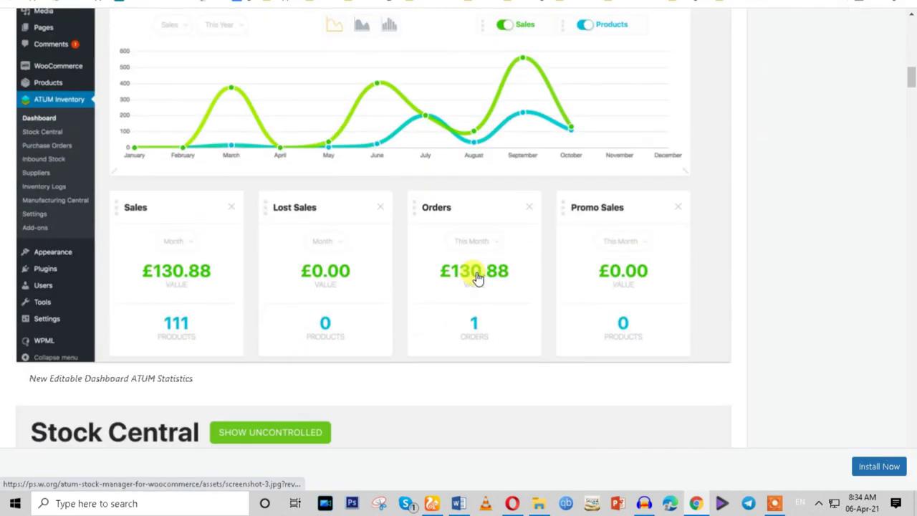
pyautogui.scroll(-4, 479, 278)
pyautogui.scroll(2, 479, 278)
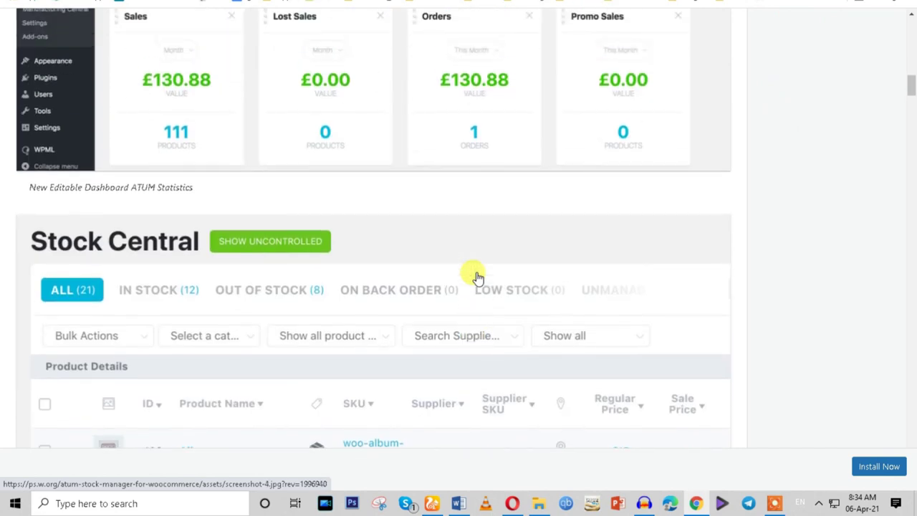
pyautogui.scroll(-6, 434, 261)
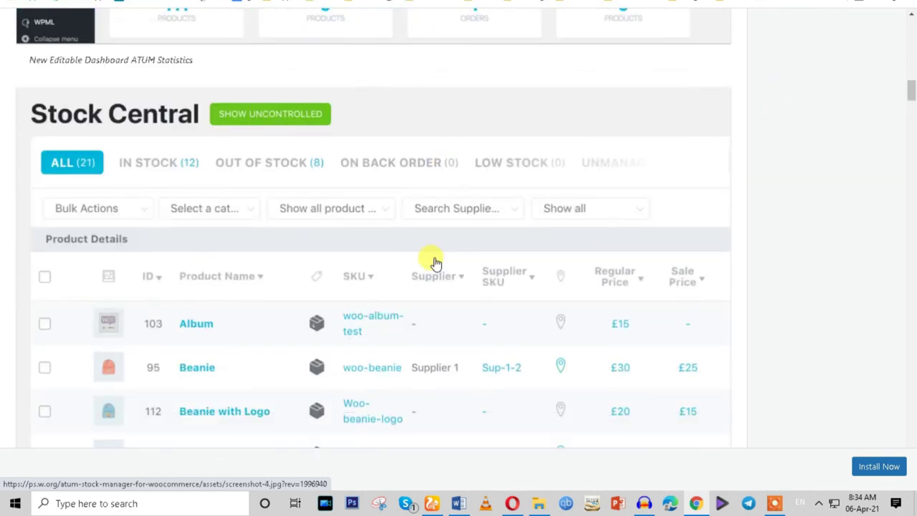
pyautogui.scroll(-3, 434, 268)
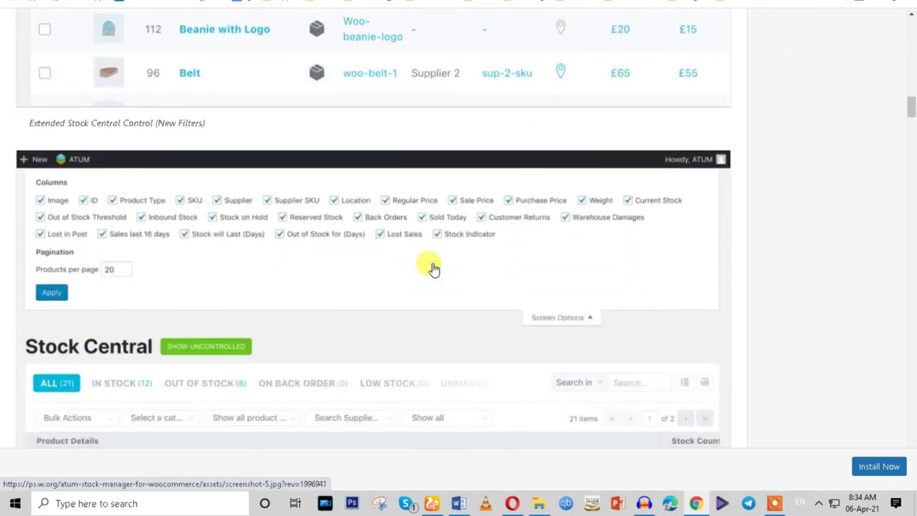
pyautogui.scroll(-10, 435, 269)
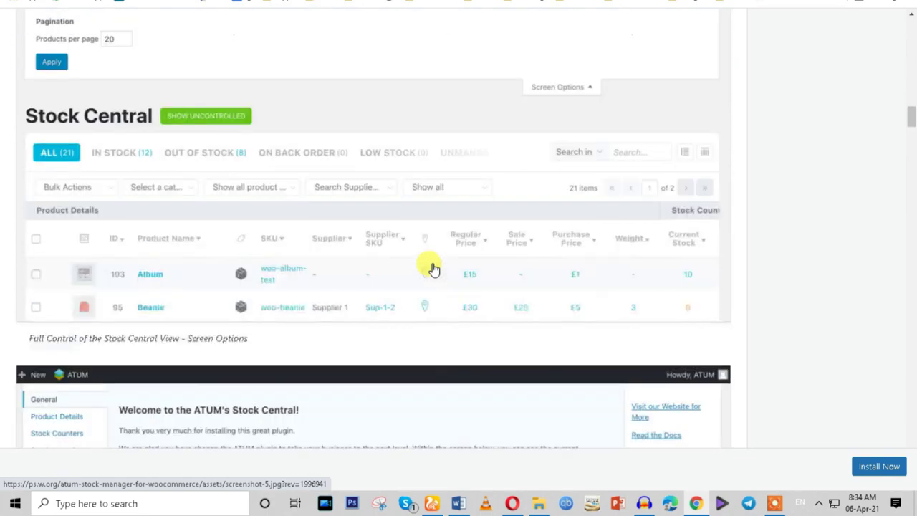
pyautogui.scroll(-10, 434, 269)
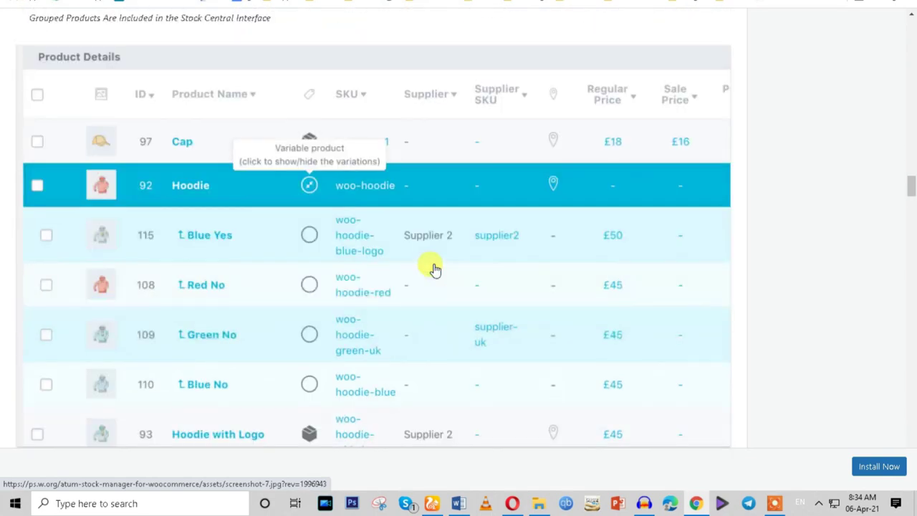
pyautogui.scroll(-15, 434, 271)
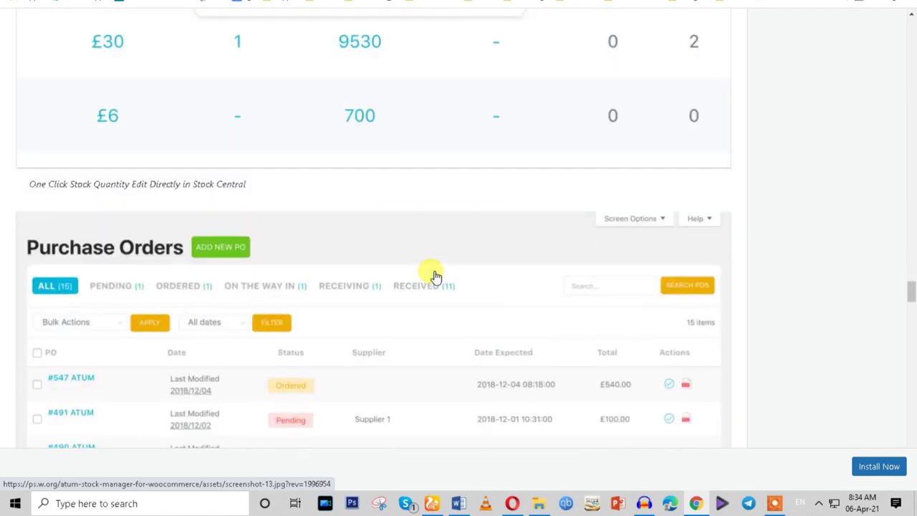
pyautogui.moveTo(908, 323); pyautogui.dragTo(911, 487)
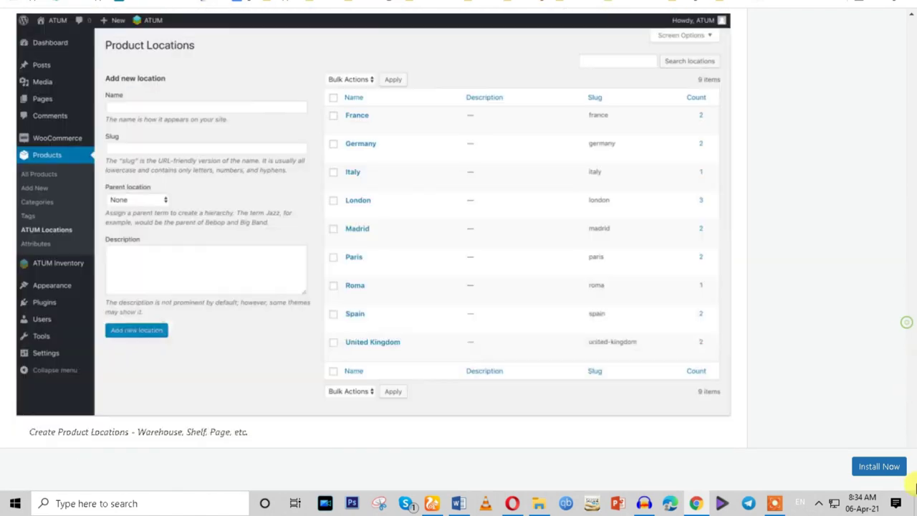
# Browse WP Inventory Manager's screenshots.
pyautogui.click(868, 472)
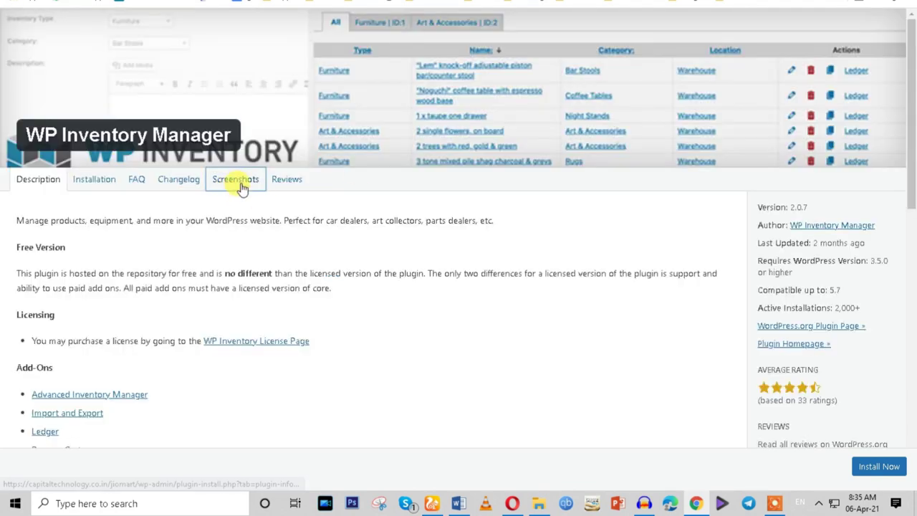
pyautogui.click(241, 185)
pyautogui.scroll(-3, 427, 279)
pyautogui.scroll(-3, 429, 287)
pyautogui.scroll(3, 426, 285)
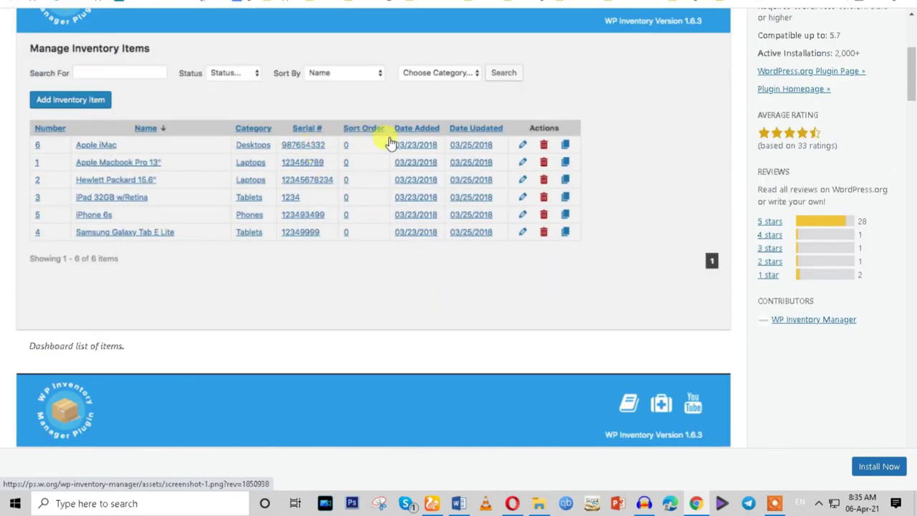
pyautogui.scroll(-8, 447, 254)
pyautogui.scroll(-15, 445, 268)
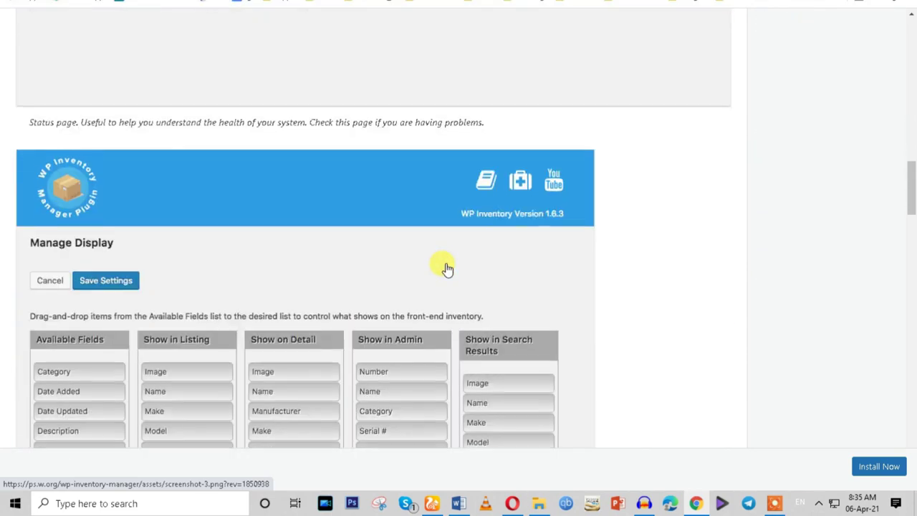
pyautogui.scroll(-5, 444, 288)
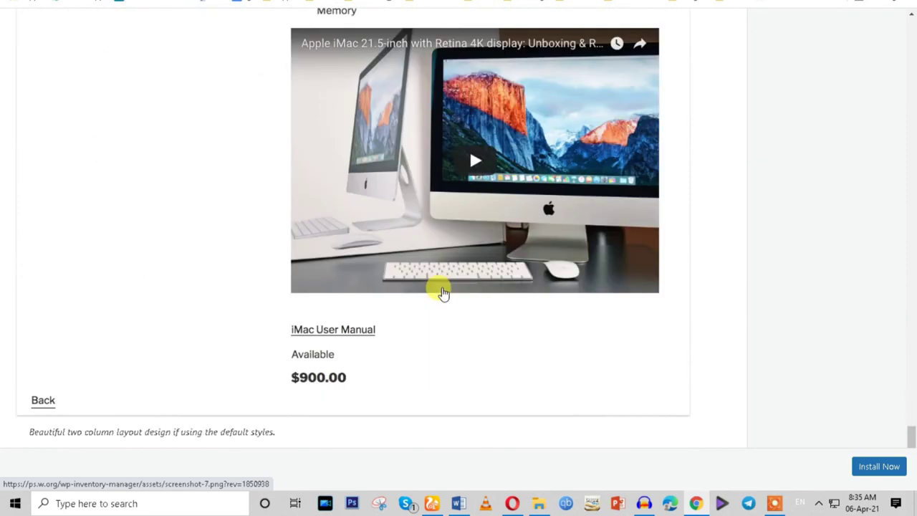
pyautogui.scroll(-5, 558, 157)
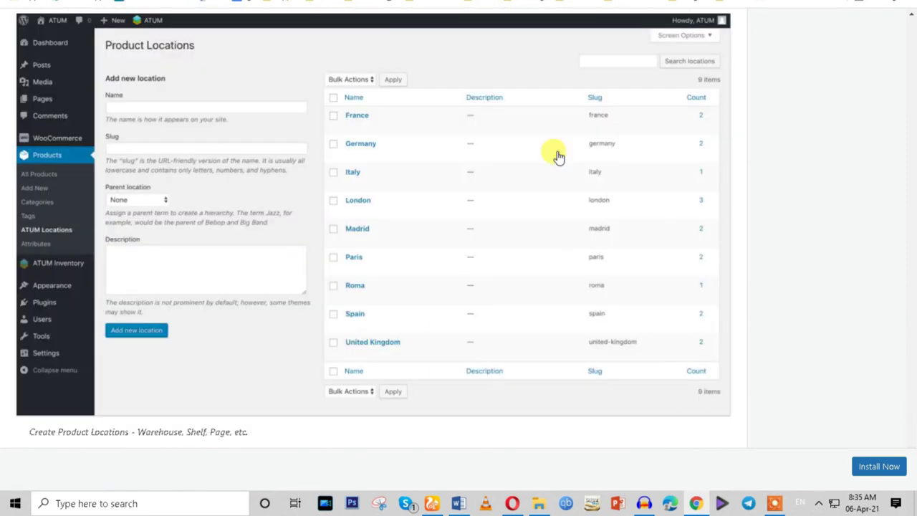
# Read Z Inventory Manager's changelog, then view WooCommerce POS Inventory Count's screenshots.
pyautogui.click(871, 466)
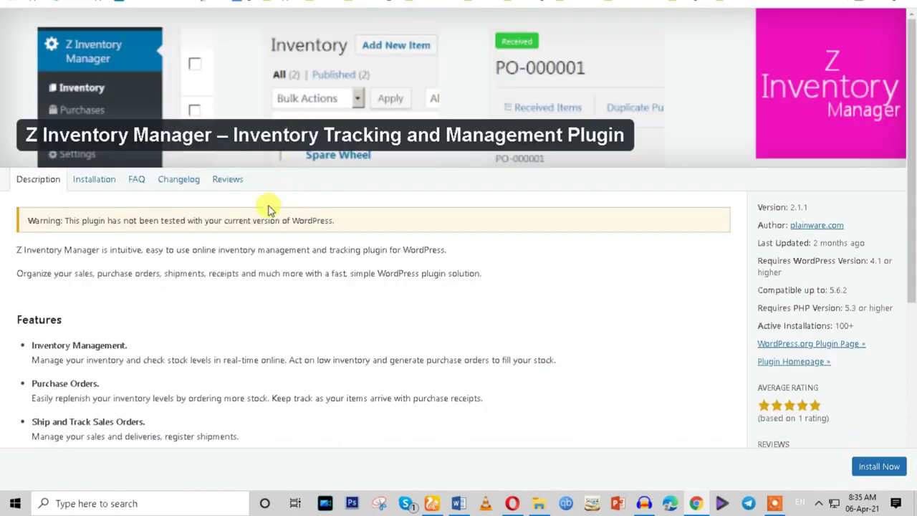
pyautogui.scroll(-5, 387, 215)
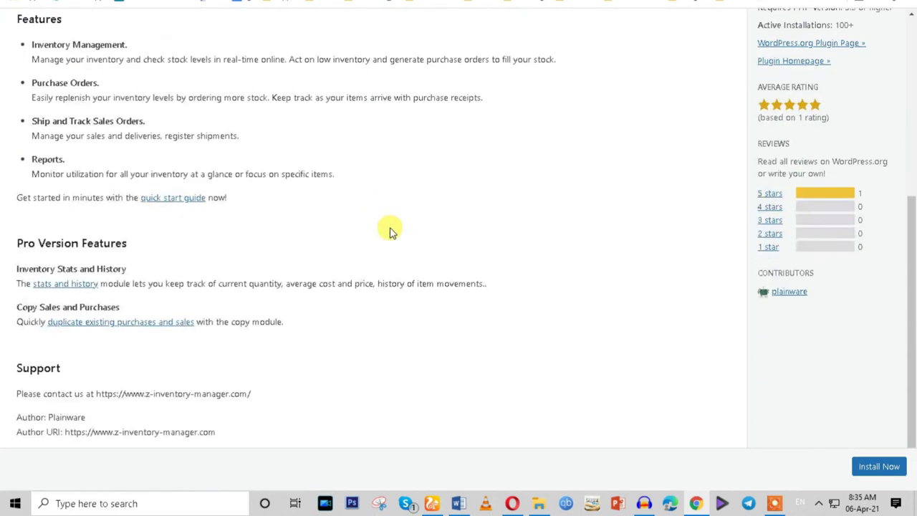
pyautogui.scroll(5, 389, 227)
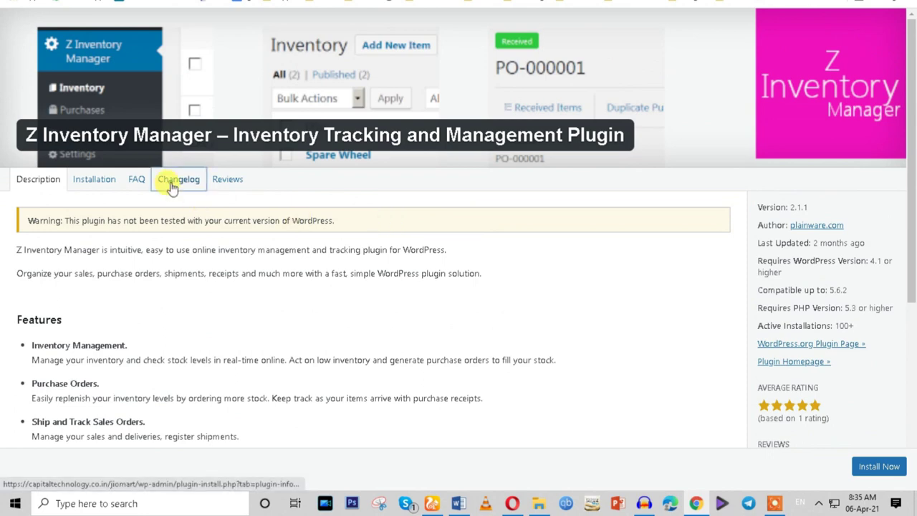
pyautogui.click(194, 180)
pyautogui.scroll(2, 419, 30)
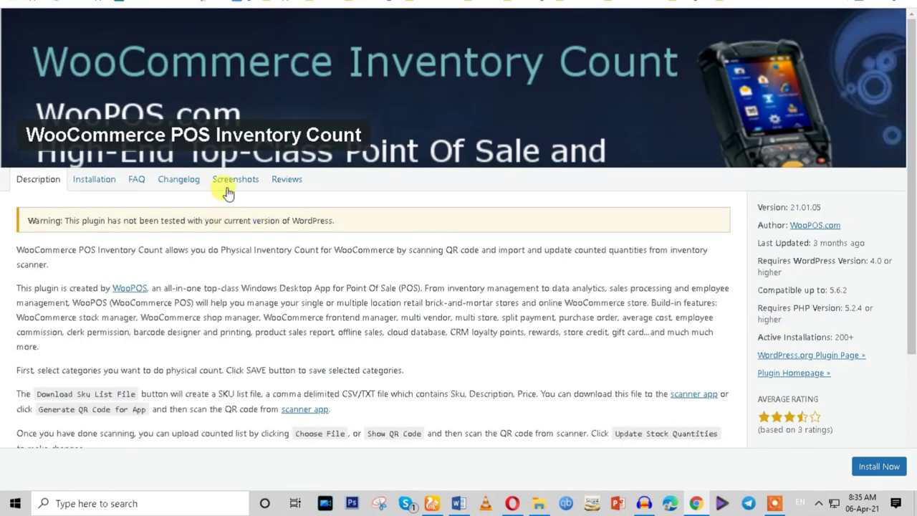
pyautogui.click(233, 181)
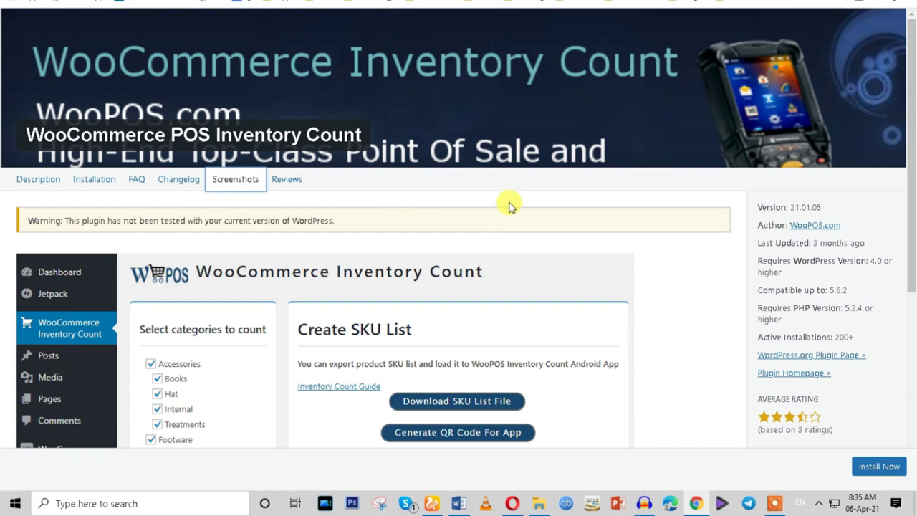
pyautogui.scroll(-4, 509, 208)
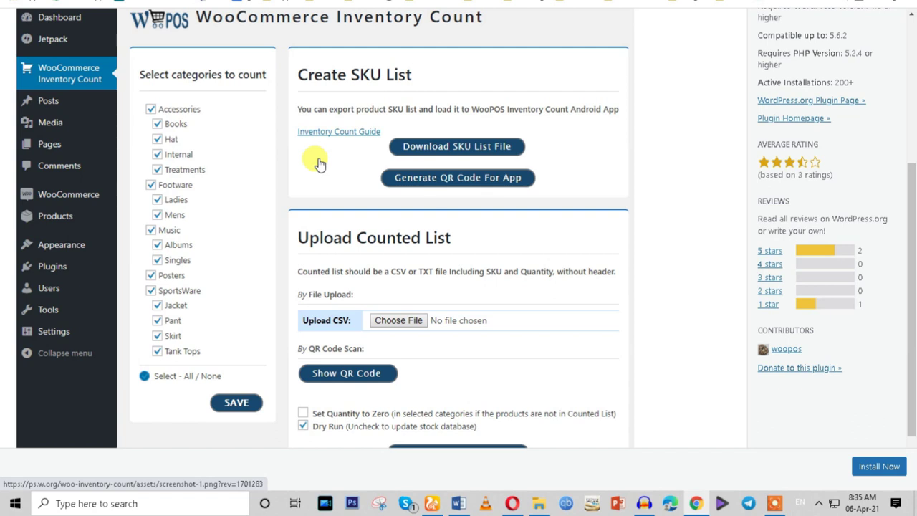
pyautogui.scroll(-1, 498, 196)
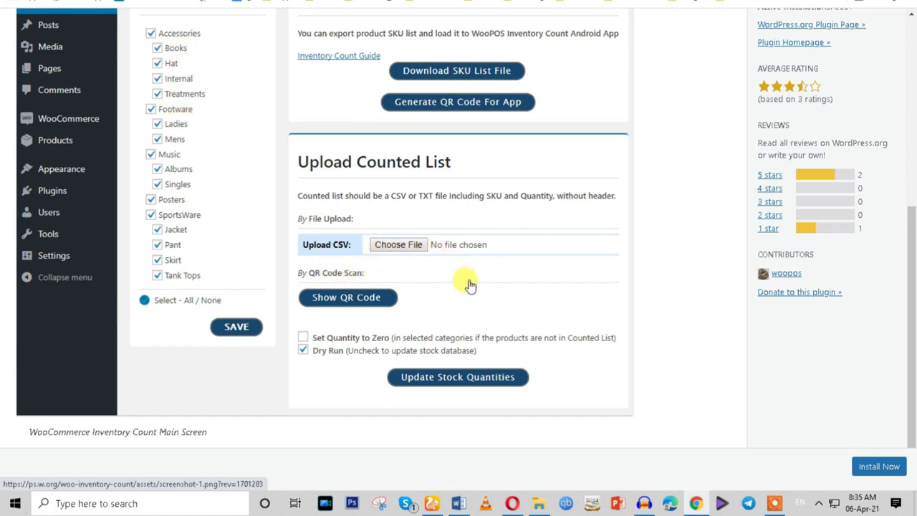
pyautogui.scroll(1, 470, 285)
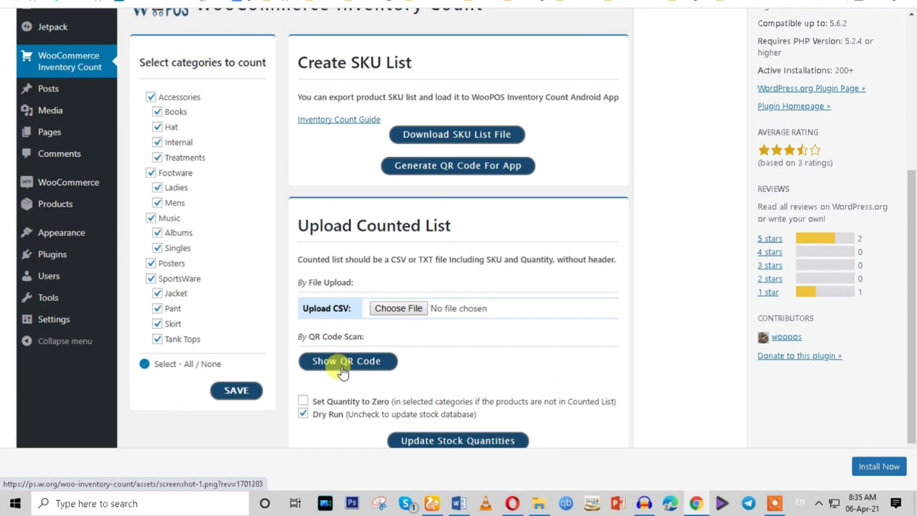
pyautogui.scroll(4, 446, 276)
pyautogui.scroll(-3, 452, 281)
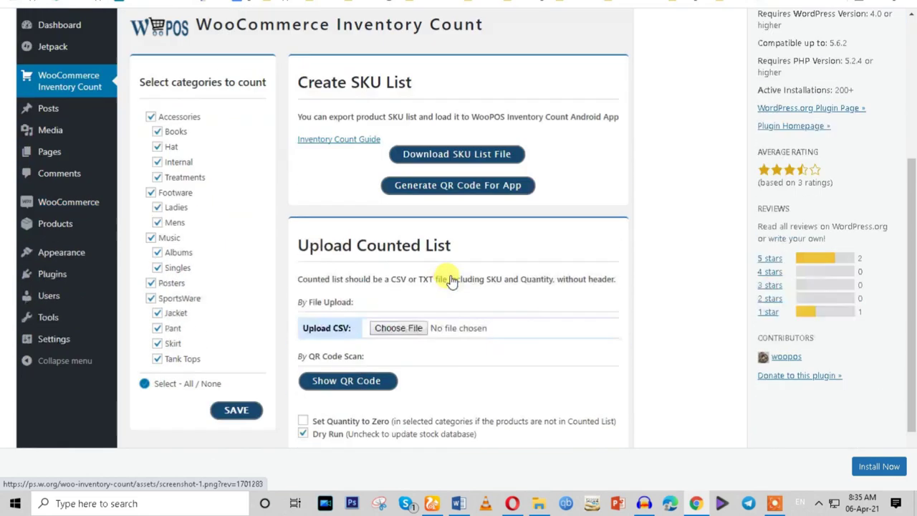
pyautogui.scroll(-1, 452, 281)
pyautogui.scroll(5, 458, 372)
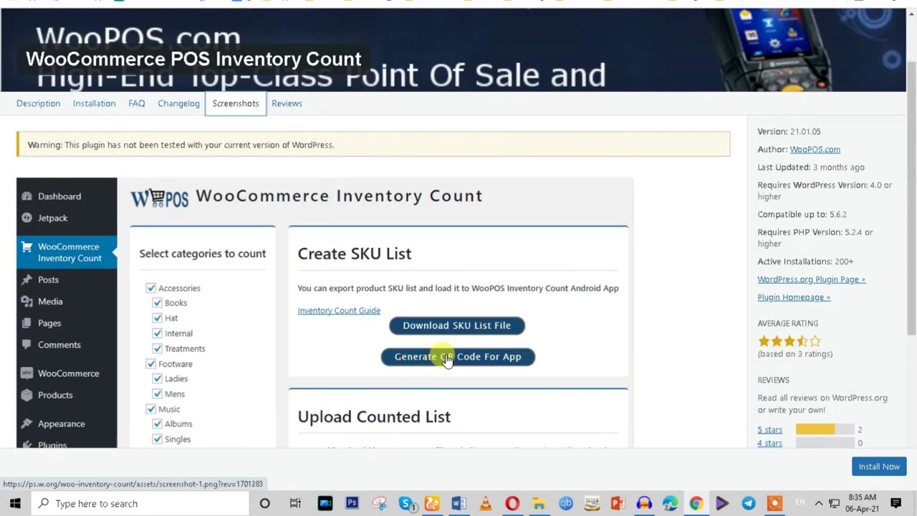
pyautogui.scroll(1, 446, 360)
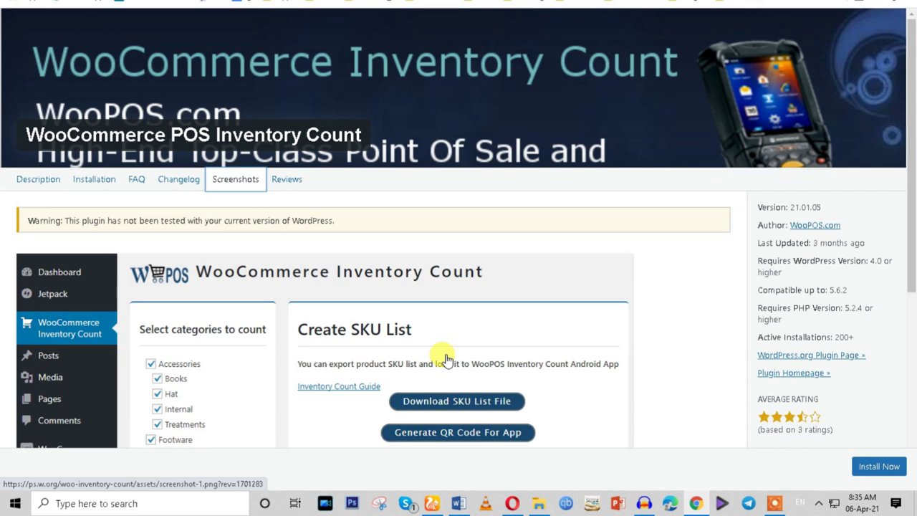
pyautogui.moveTo(170, 131); pyautogui.dragTo(368, 132)
pyautogui.scroll(-2, 516, 259)
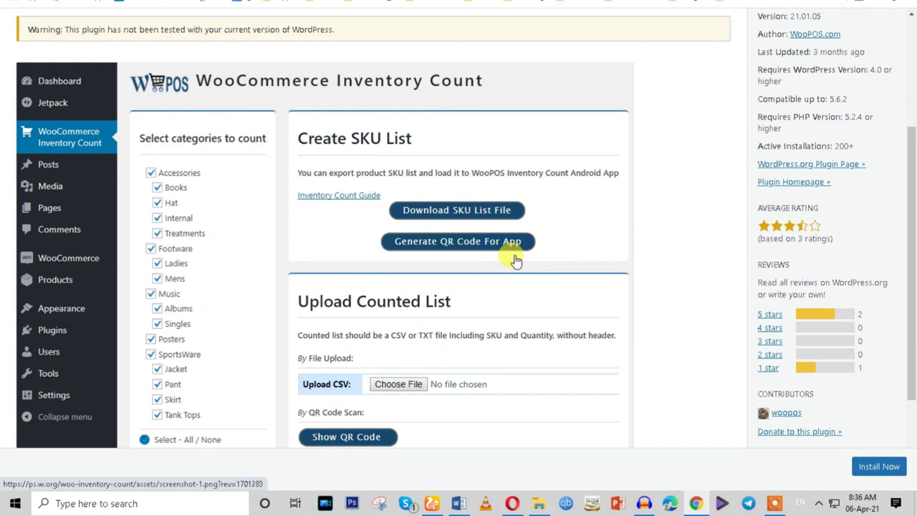
pyautogui.scroll(-2, 515, 259)
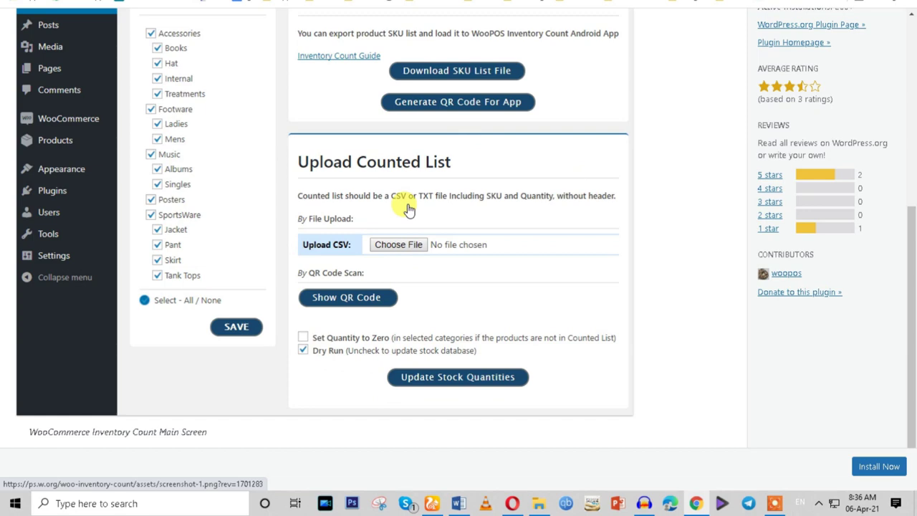
pyautogui.scroll(4, 408, 208)
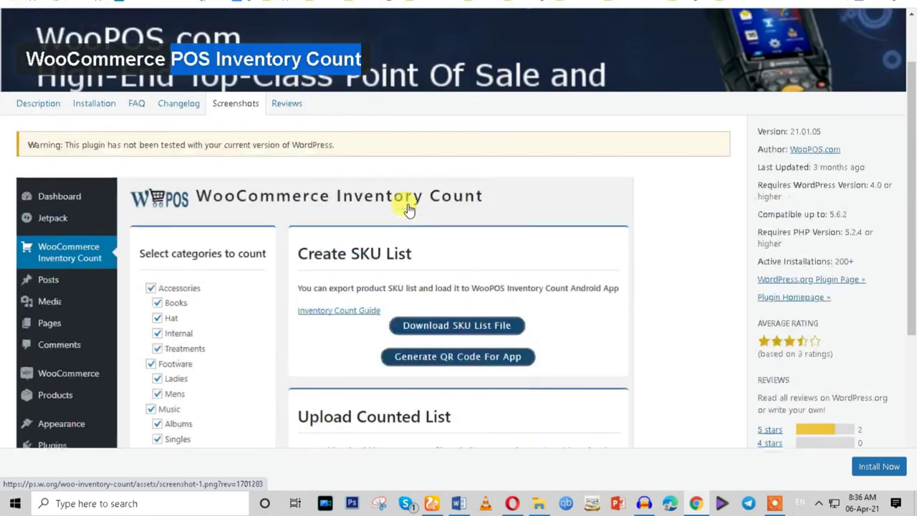
pyautogui.scroll(-4, 409, 208)
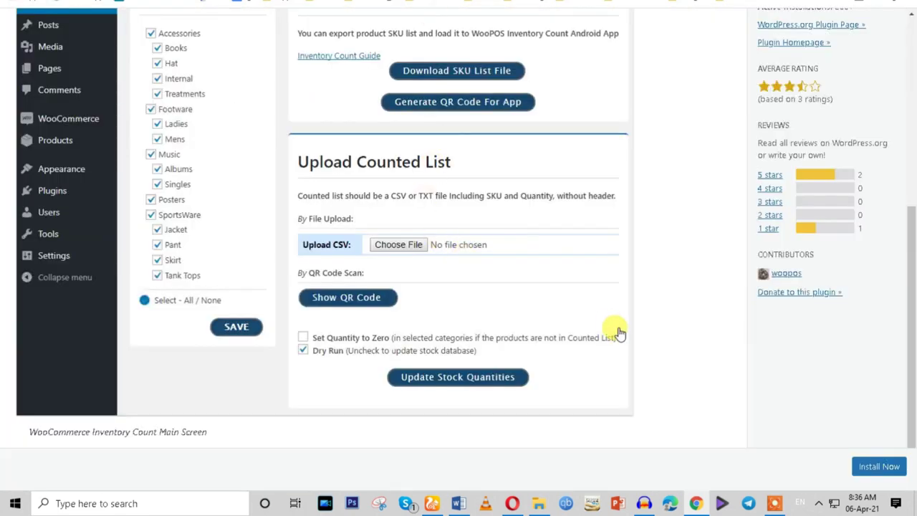
# Install ATUM Inventory Management for WooCommerce 1.8.7, then switch to the Word task list.
pyautogui.click(854, 467)
pyautogui.scroll(4, 672, 352)
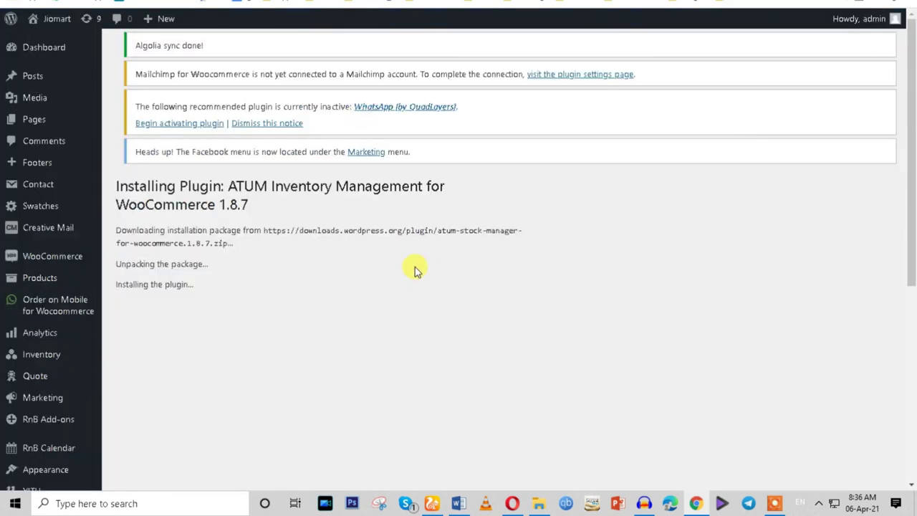
pyautogui.click(458, 503)
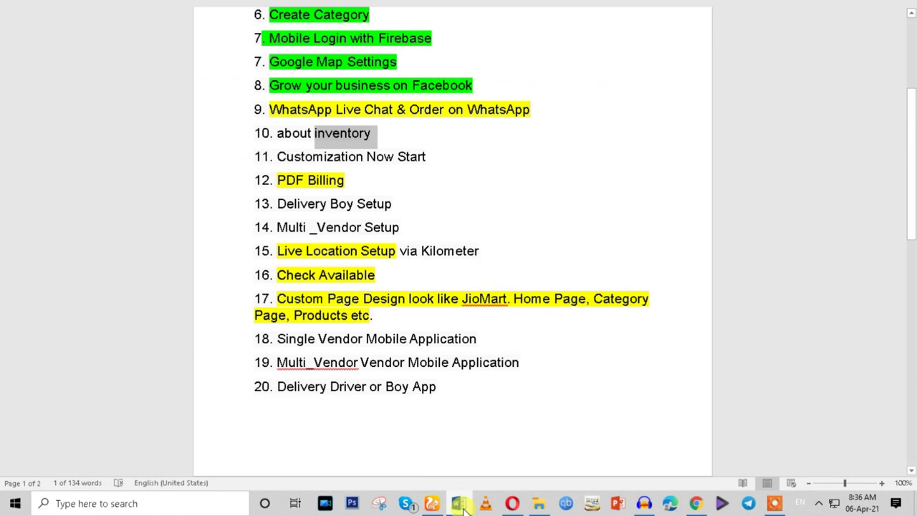
# Copy 'PDF Billing' from line 12 of the task list and return to Chrome.
pyautogui.moveTo(278, 180); pyautogui.dragTo(326, 183)
pyautogui.rightClick(324, 184)
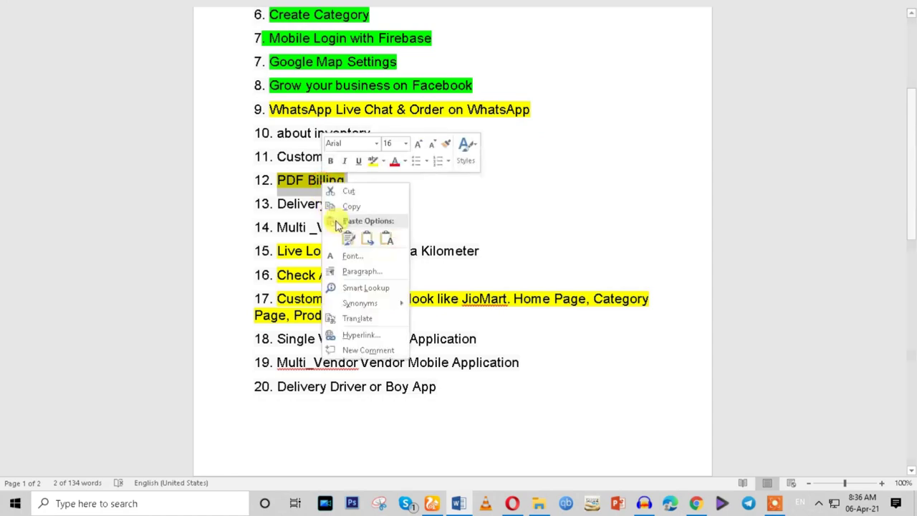
pyautogui.click(350, 214)
pyautogui.click(695, 503)
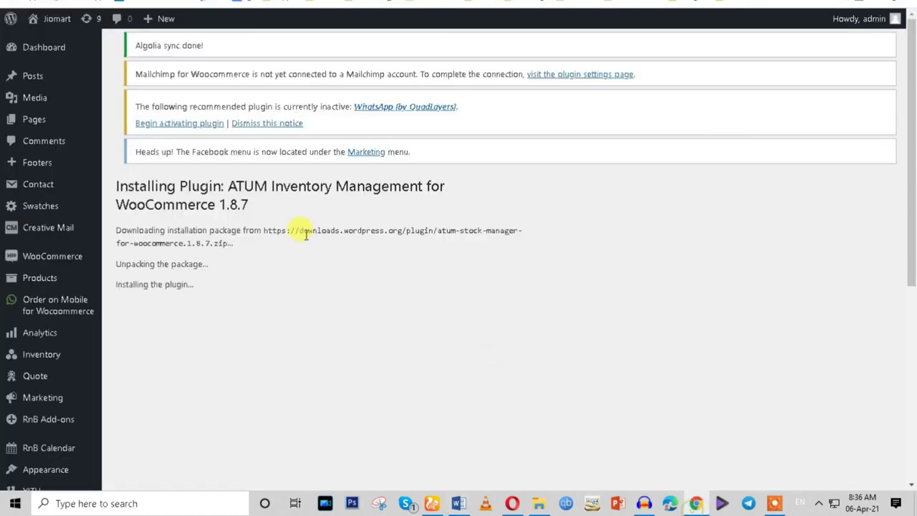
# Return to Add Plugins and replace the 'inventory' search term with 'PDF Billing'.
pyautogui.hotkey('alt', 'Left')
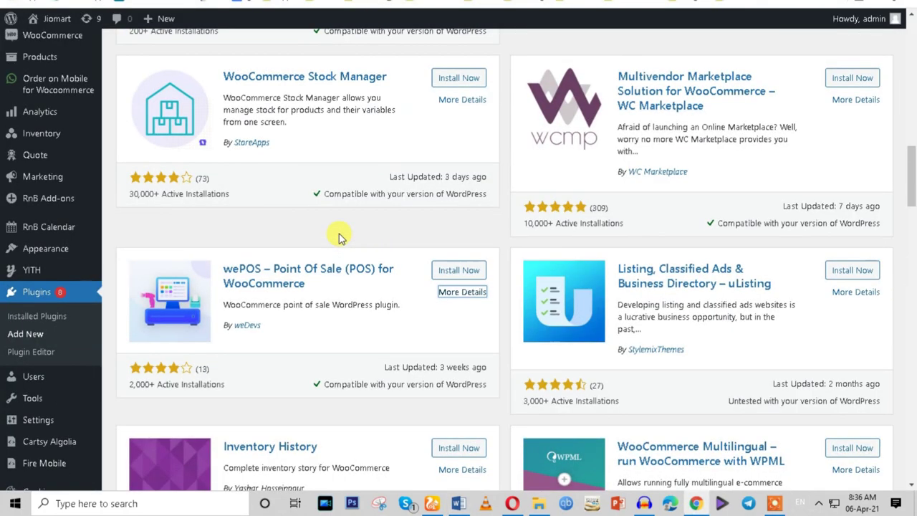
pyautogui.scroll(15, 337, 235)
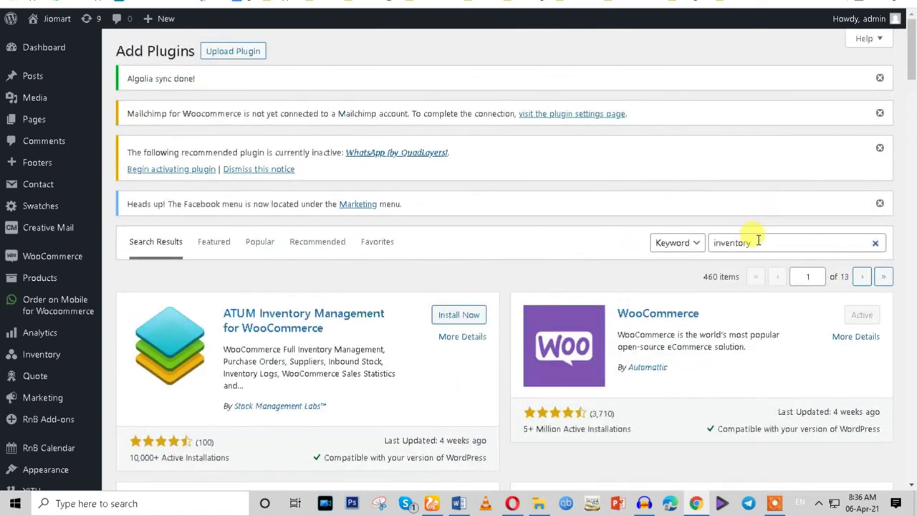
pyautogui.moveTo(749, 236); pyautogui.dragTo(662, 245)
pyautogui.write('PDF Billing')
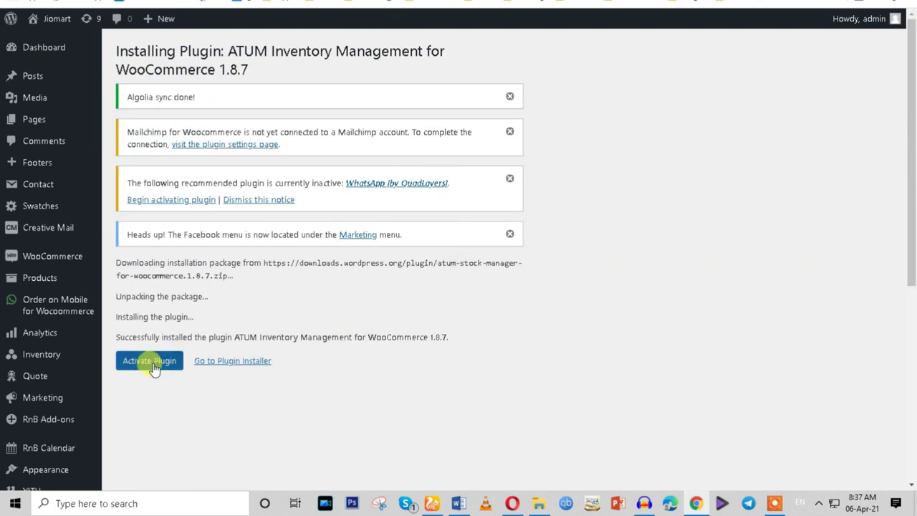
# Activate the newly installed ATUM plugin and go back to the PDF Billing search results.
pyautogui.click(150, 362)
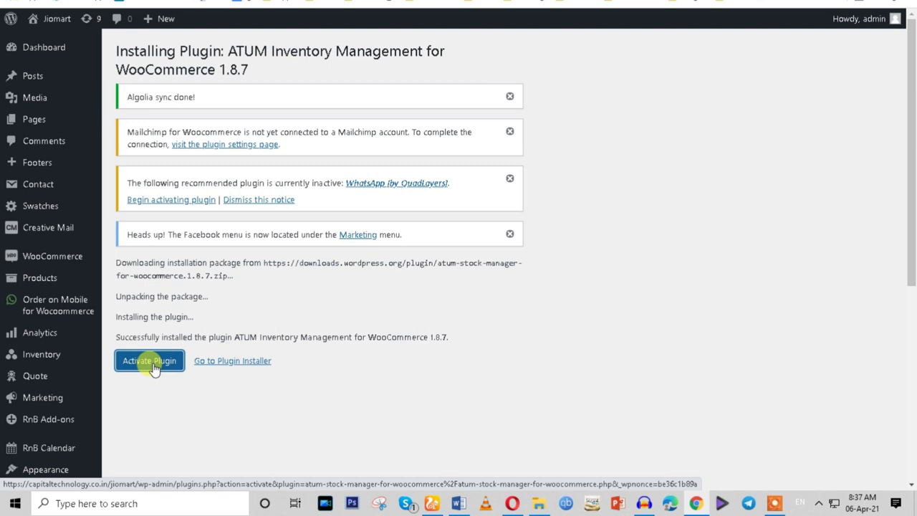
pyautogui.click(149, 362)
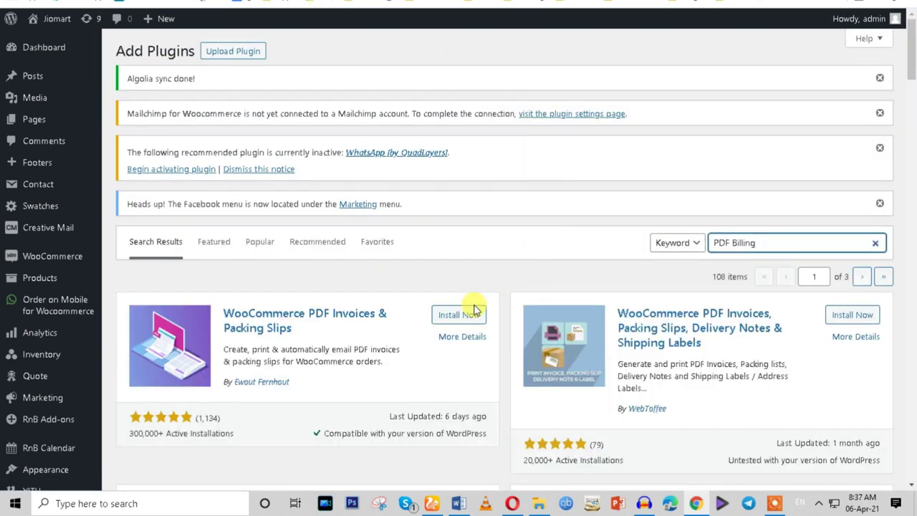
# Browse the PDF Billing results down to the Challan plugin's details link.
pyautogui.scroll(-1, 473, 308)
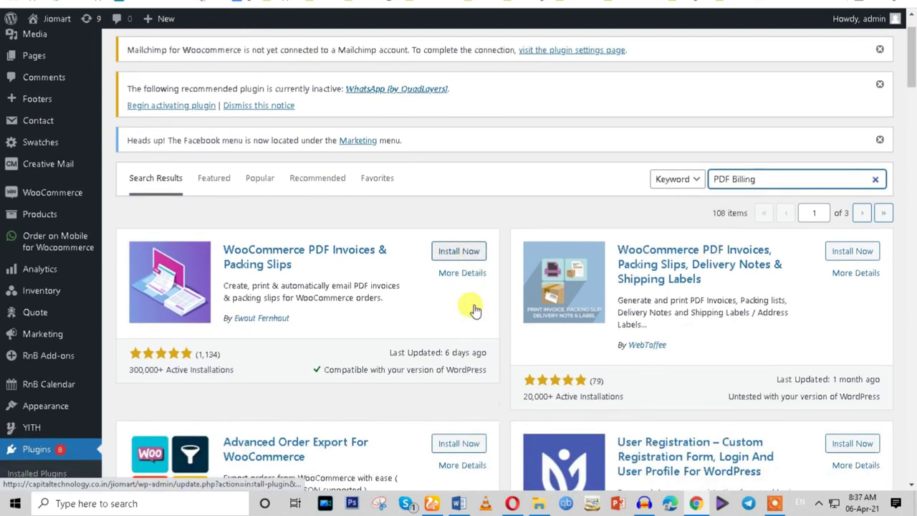
pyautogui.scroll(-1, 469, 307)
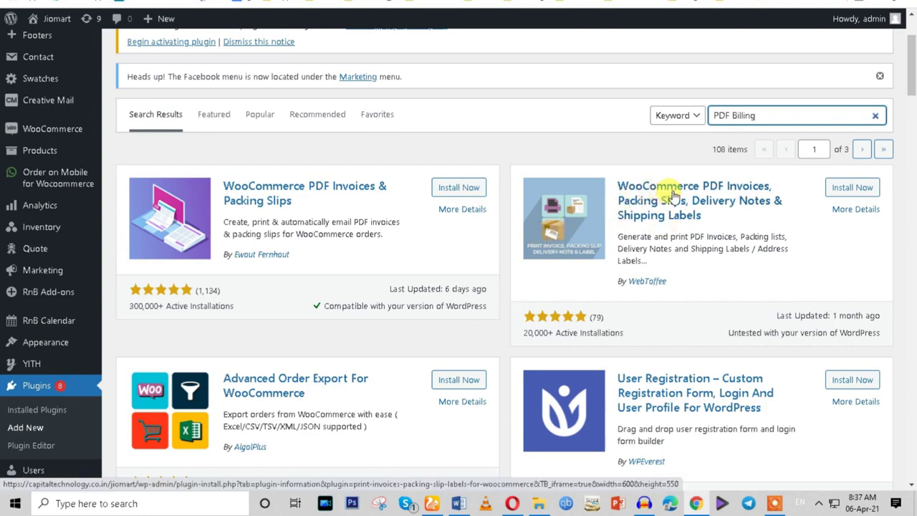
pyautogui.scroll(-5, 644, 338)
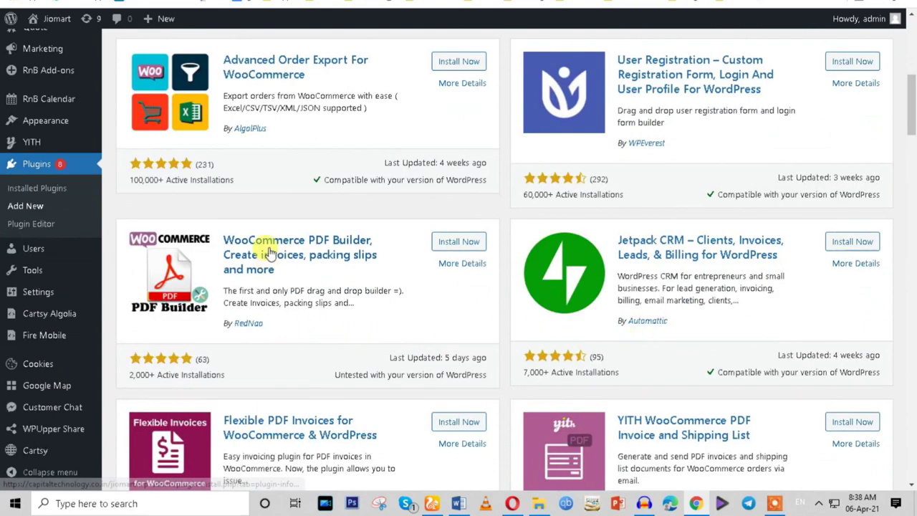
pyautogui.scroll(-4, 266, 258)
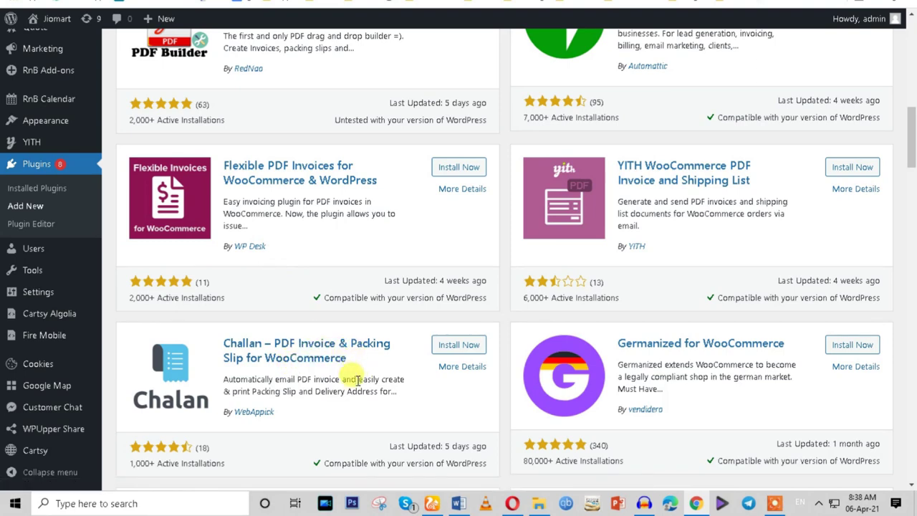
pyautogui.scroll(-3, 356, 380)
pyautogui.rightClick(465, 183)
# Return to the top and install WooCommerce PDF Invoices & Packing Slips.
pyautogui.scroll(-5, 472, 286)
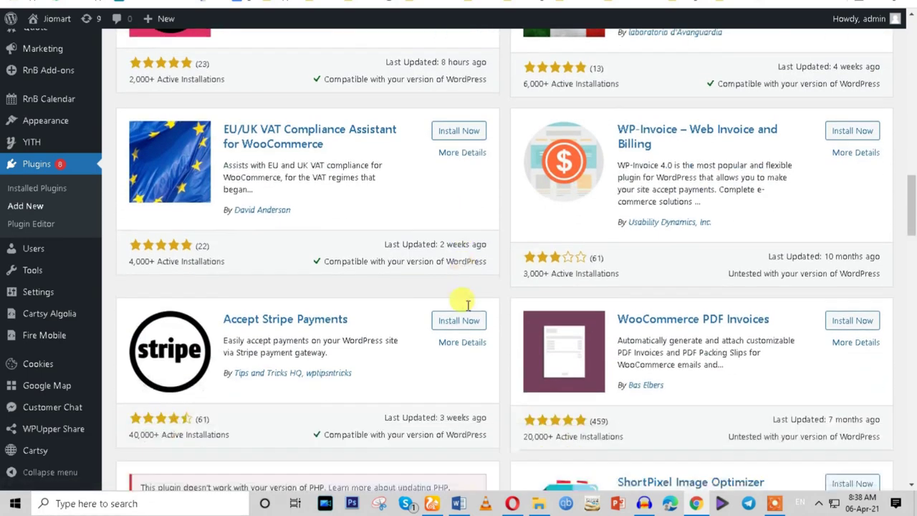
pyautogui.scroll(-1, 467, 305)
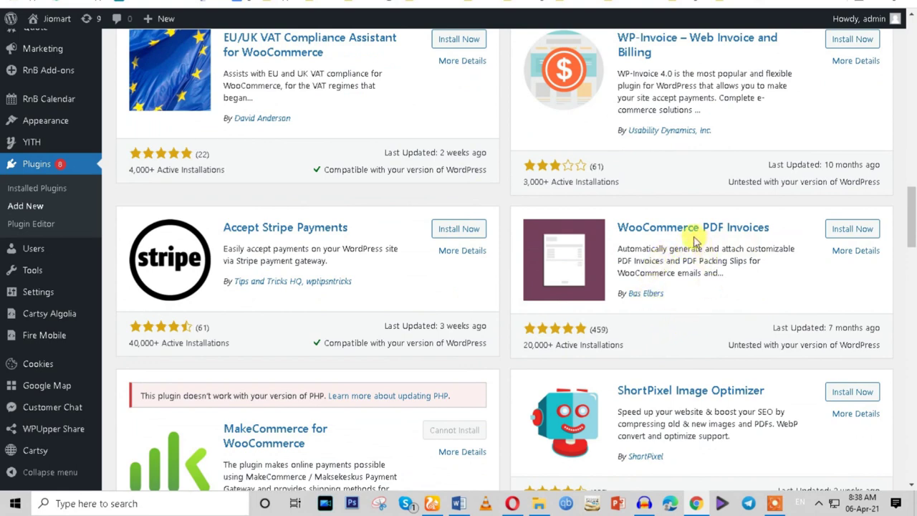
pyautogui.scroll(-2, 656, 328)
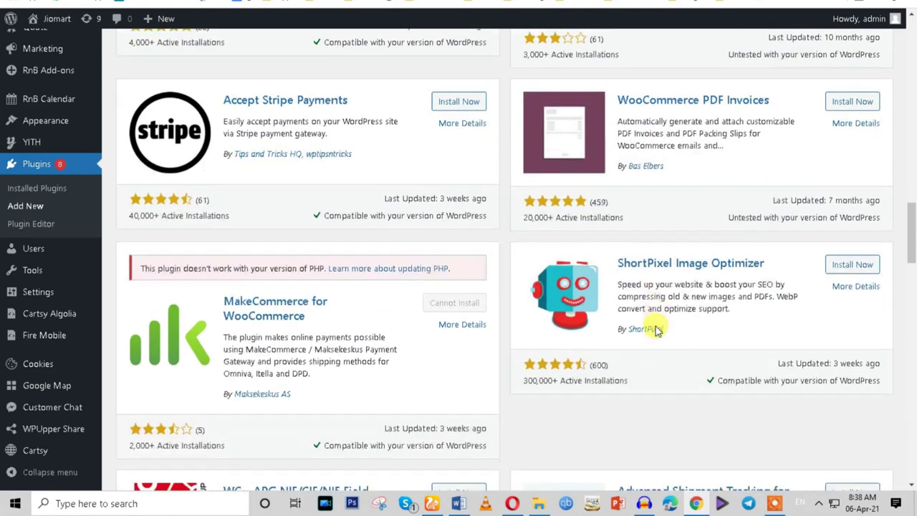
pyautogui.scroll(-3, 656, 331)
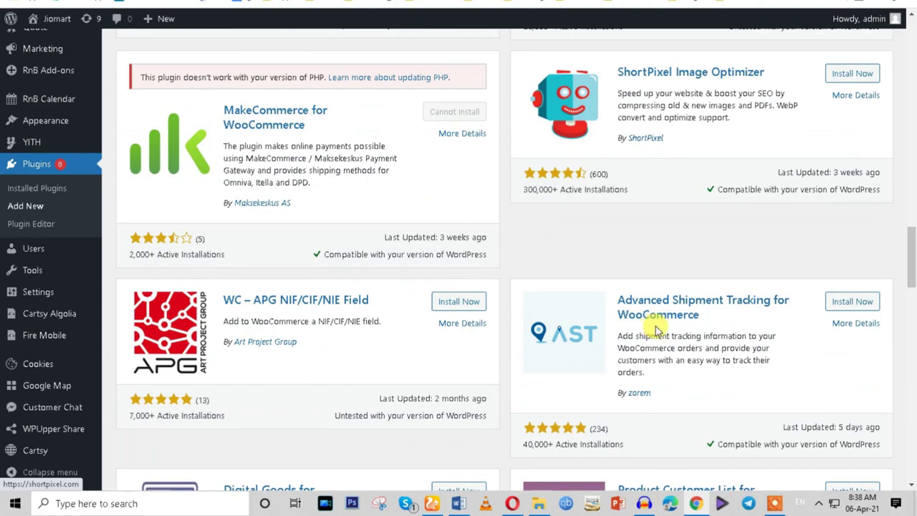
pyautogui.scroll(-5, 657, 330)
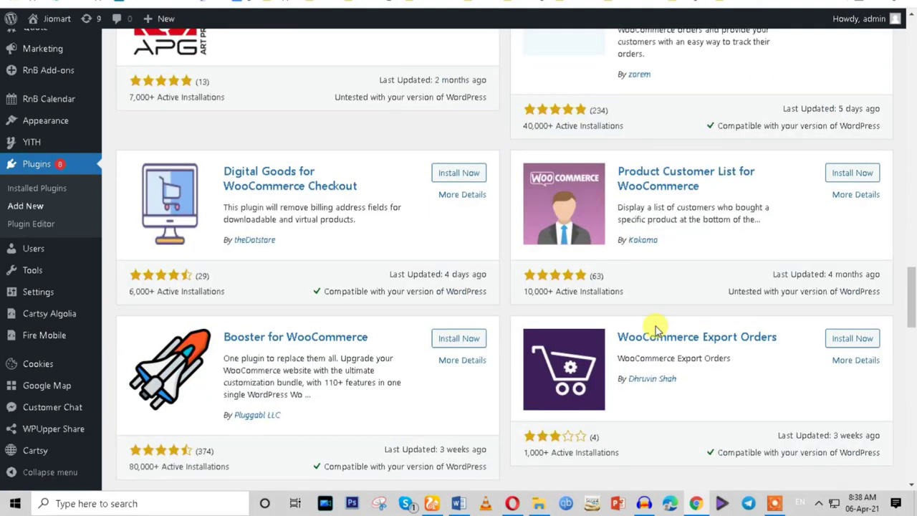
pyautogui.moveTo(911, 294); pyautogui.dragTo(904, 45)
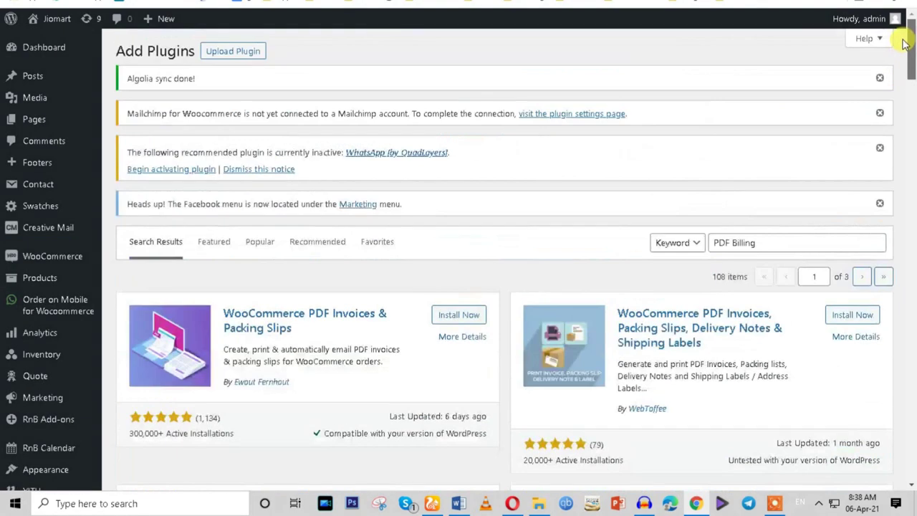
pyautogui.click(459, 317)
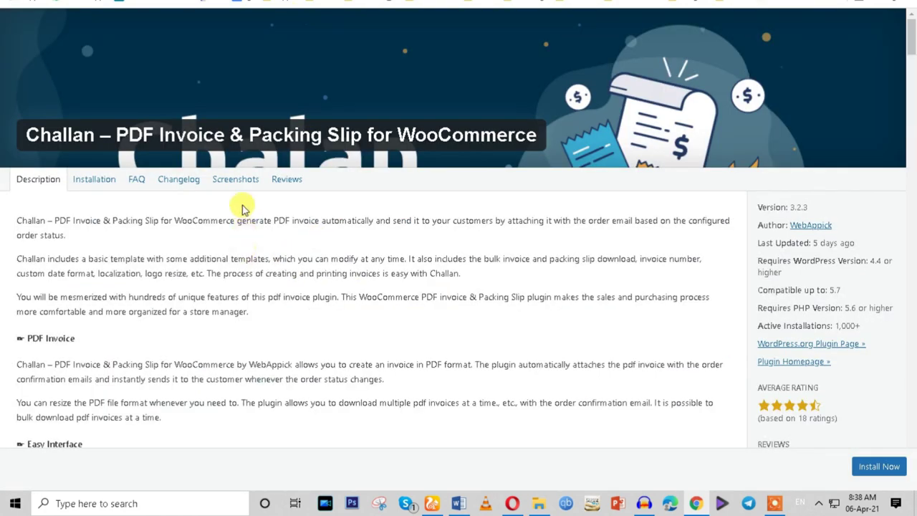
# Scroll through the Challan plugin's sample invoice screenshots.
pyautogui.click(240, 179)
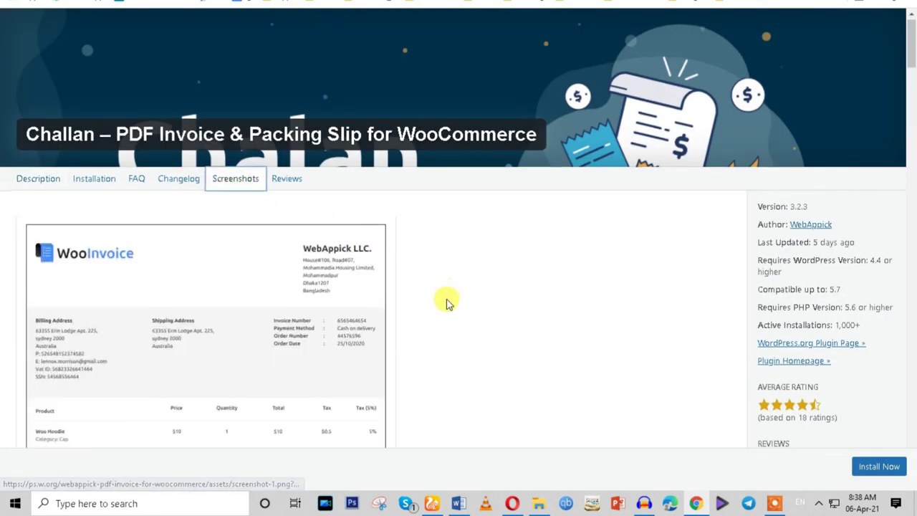
pyautogui.scroll(-3, 446, 300)
pyautogui.scroll(-2, 353, 272)
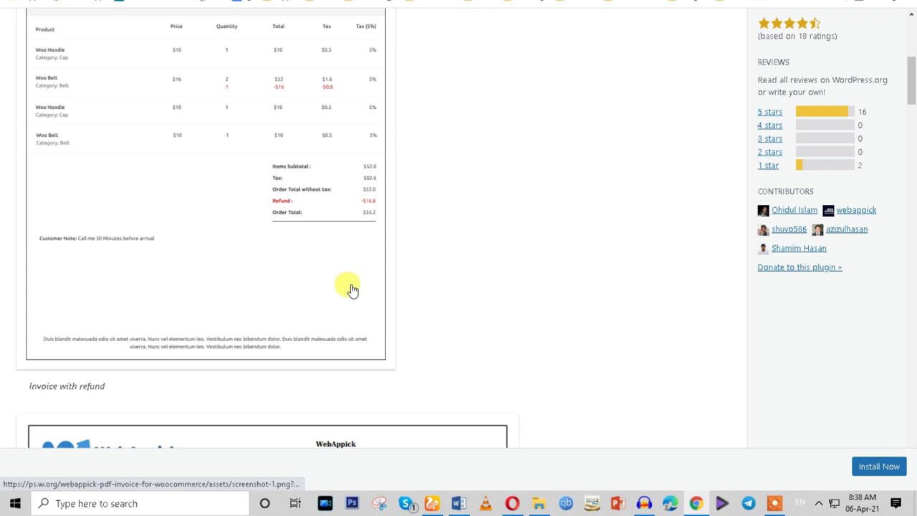
pyautogui.scroll(1, 352, 292)
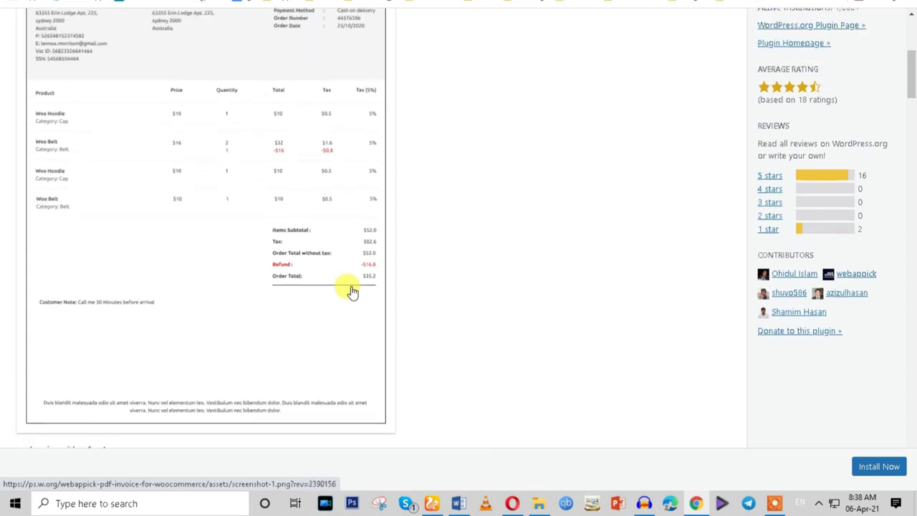
pyautogui.scroll(2, 351, 291)
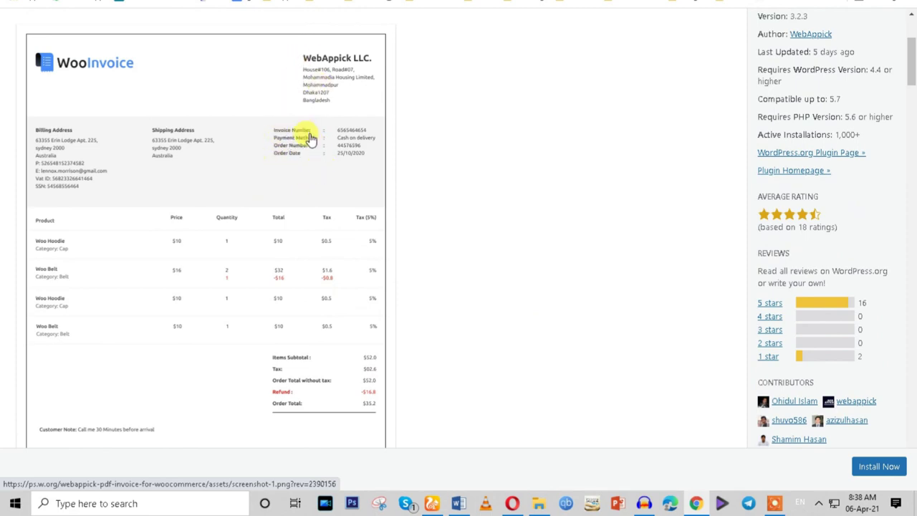
pyautogui.scroll(-7, 512, 222)
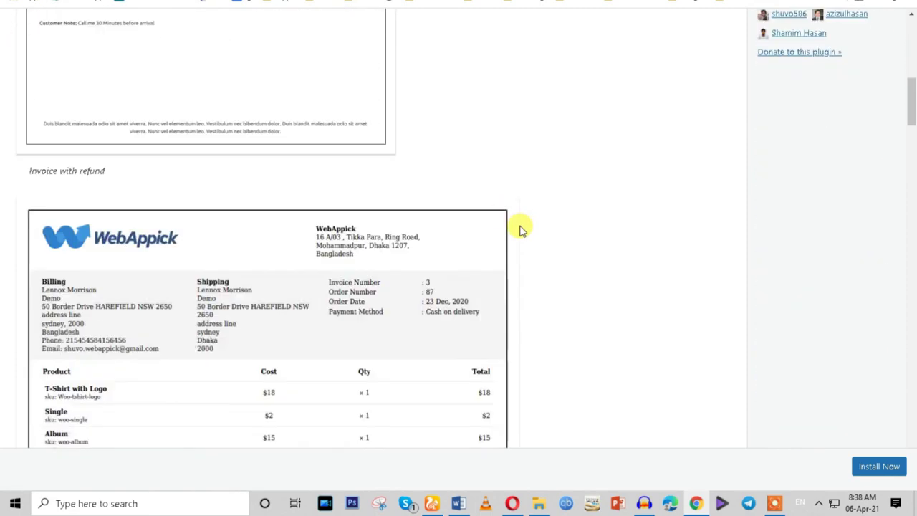
pyautogui.scroll(-10, 520, 229)
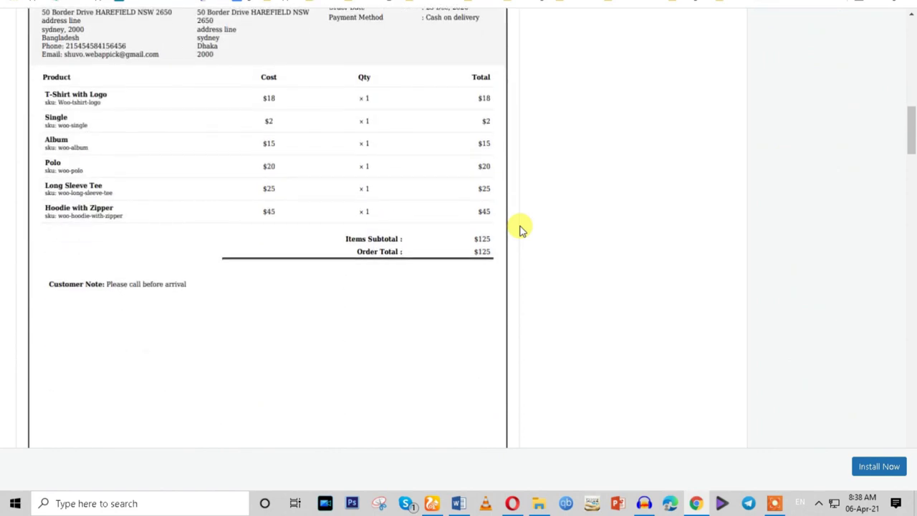
pyautogui.scroll(-4, 521, 230)
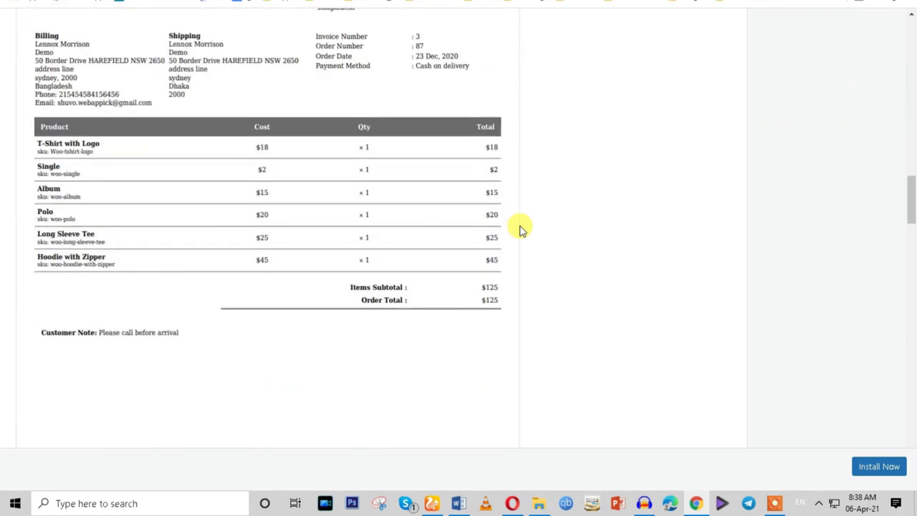
pyautogui.scroll(-4, 521, 230)
pyautogui.scroll(-15, 521, 231)
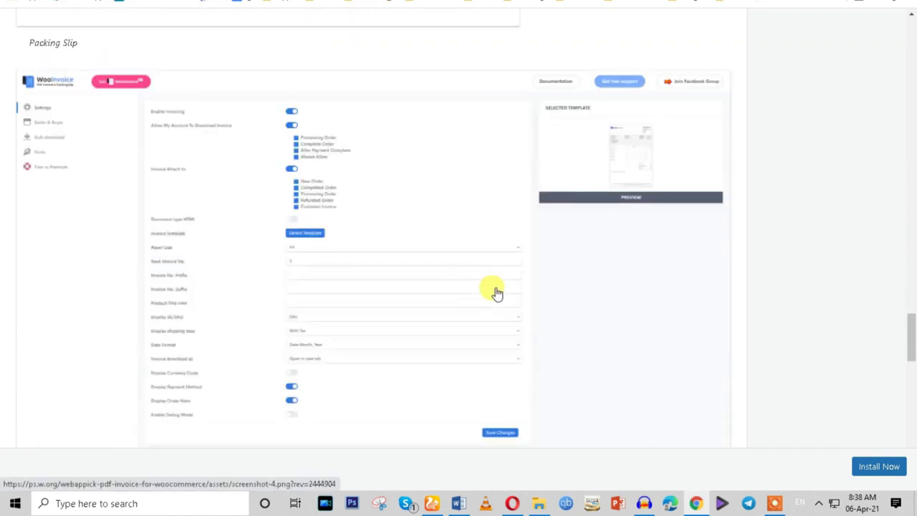
pyautogui.scroll(-5, 498, 293)
pyautogui.scroll(-5, 497, 293)
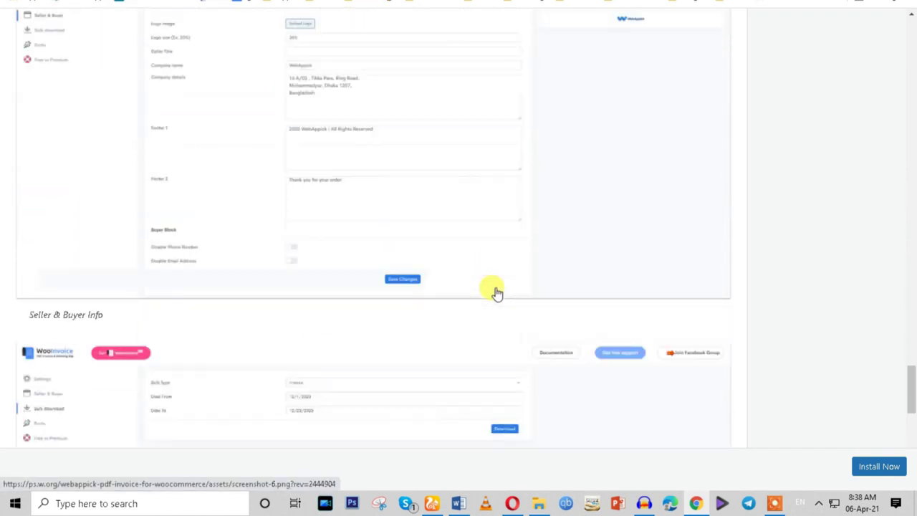
pyautogui.scroll(-4, 494, 294)
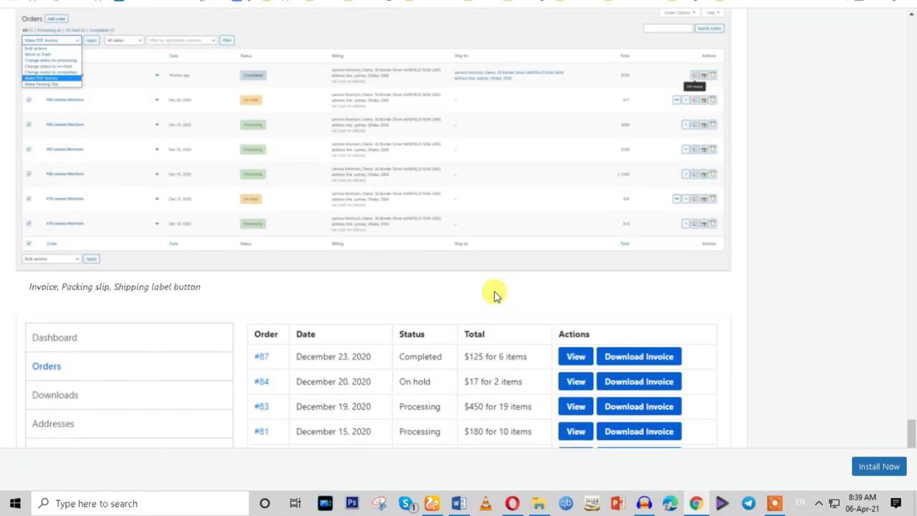
pyautogui.scroll(-2, 630, 265)
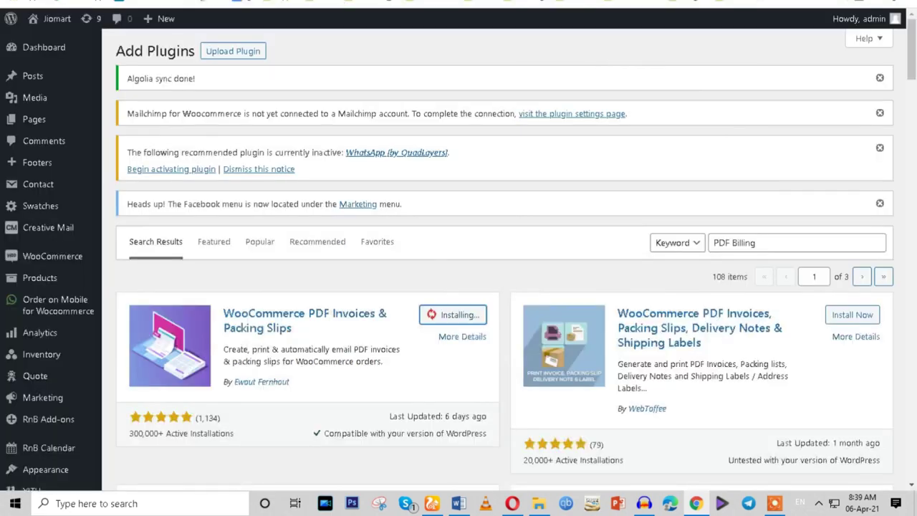
pyautogui.scroll(-8, 409, 297)
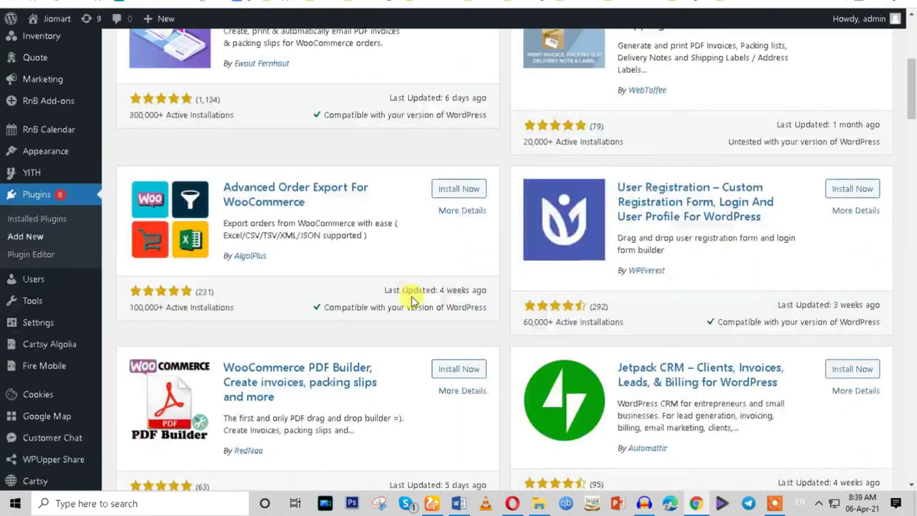
# Start installing the Challan – PDF Invoice & Packing Slip for WooCommerce plugin.
pyautogui.scroll(-3, 410, 298)
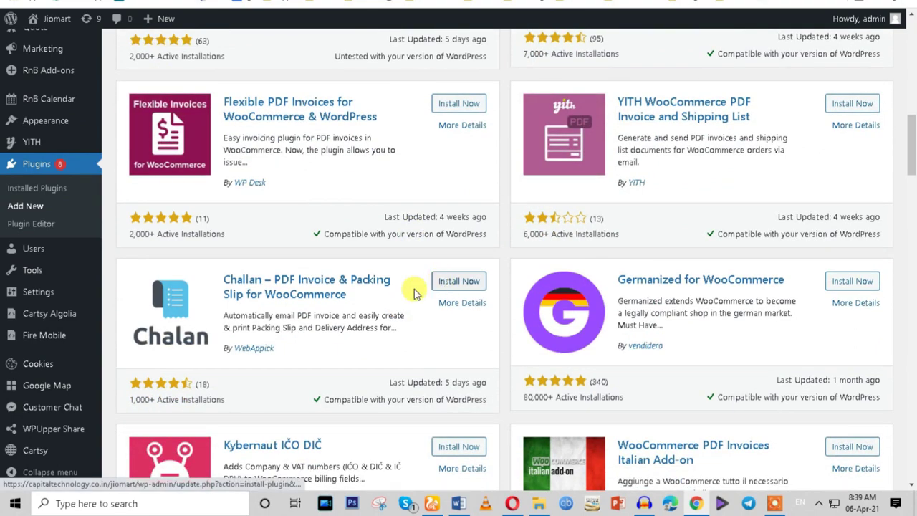
pyautogui.click(437, 287)
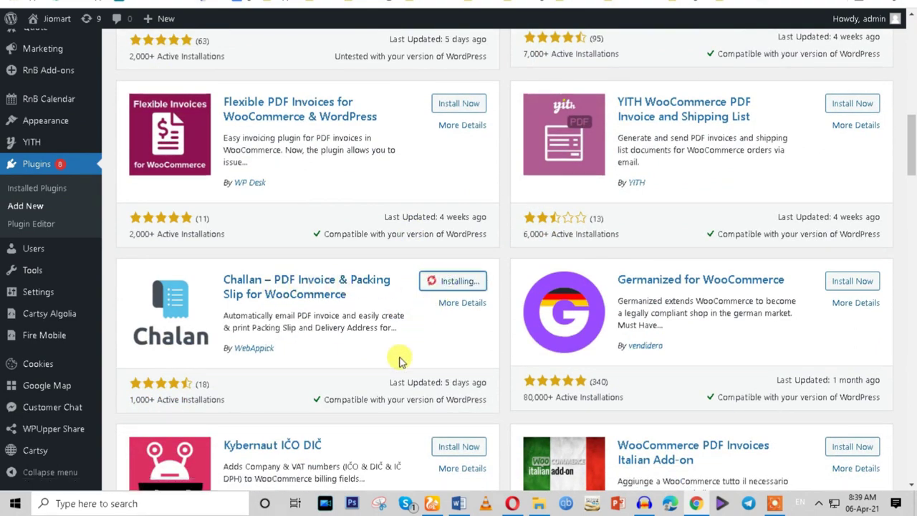
pyautogui.scroll(-5, 394, 358)
pyautogui.scroll(3, 397, 362)
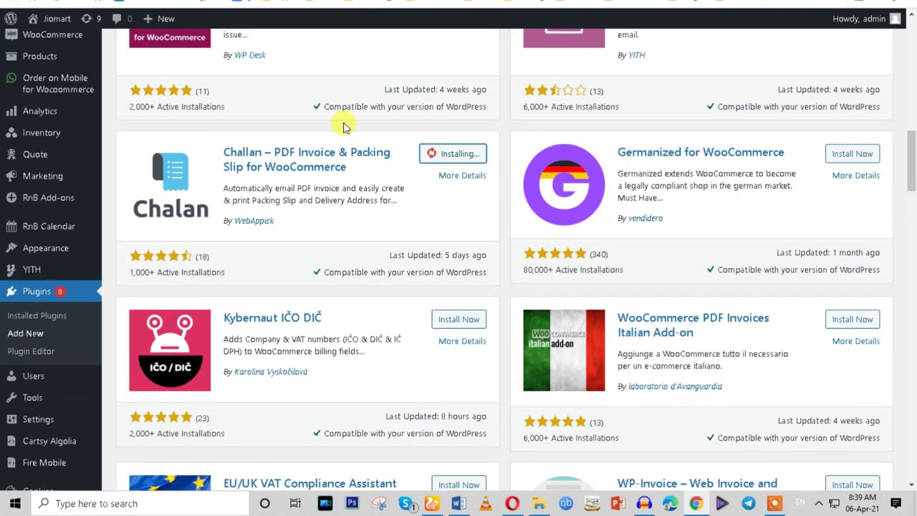
# Review the Challan plugin's information page.
pyautogui.click(301, 3)
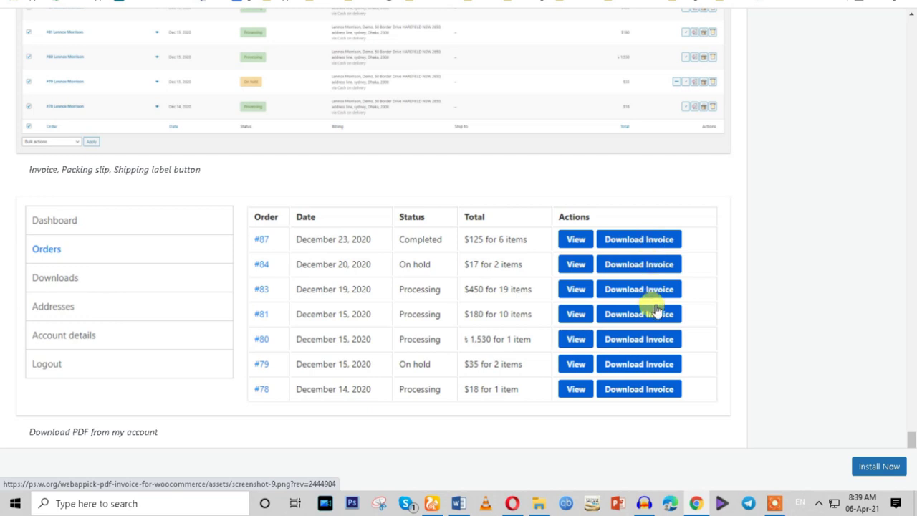
pyautogui.scroll(4, 577, 308)
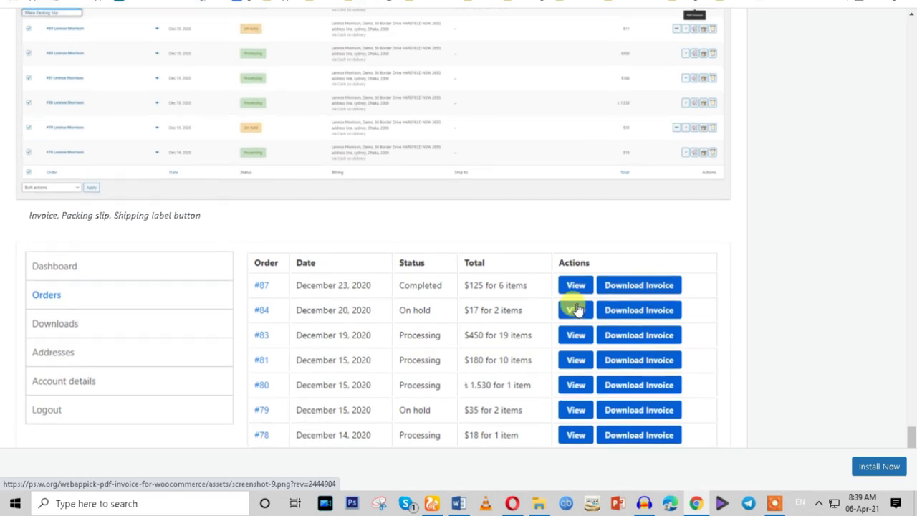
pyautogui.scroll(15, 577, 308)
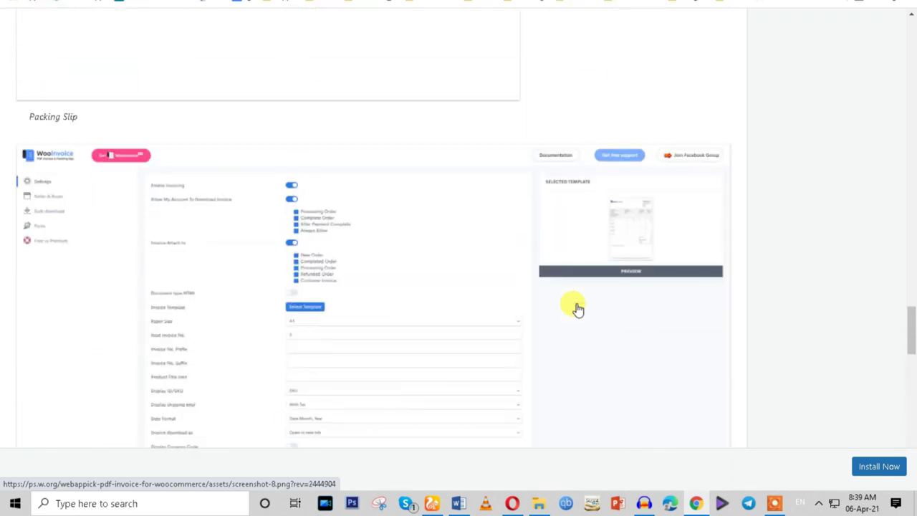
pyautogui.scroll(10, 578, 308)
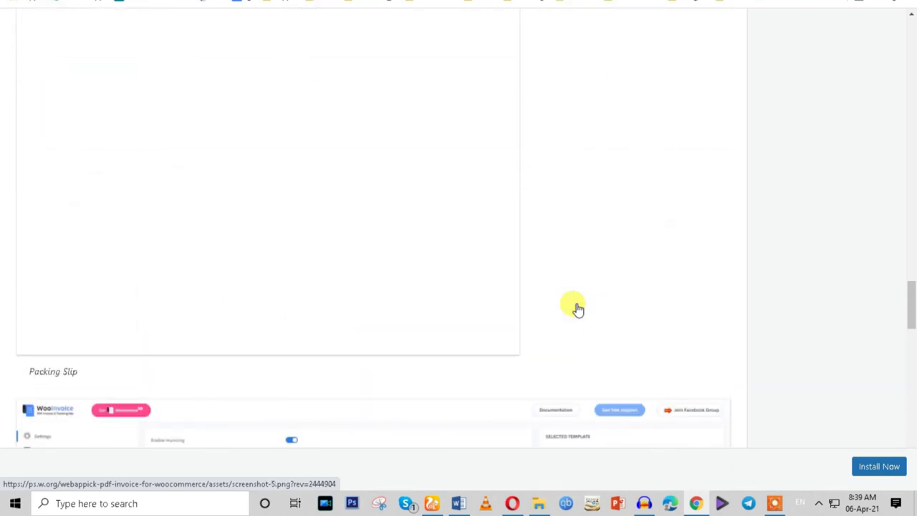
pyautogui.scroll(8, 577, 308)
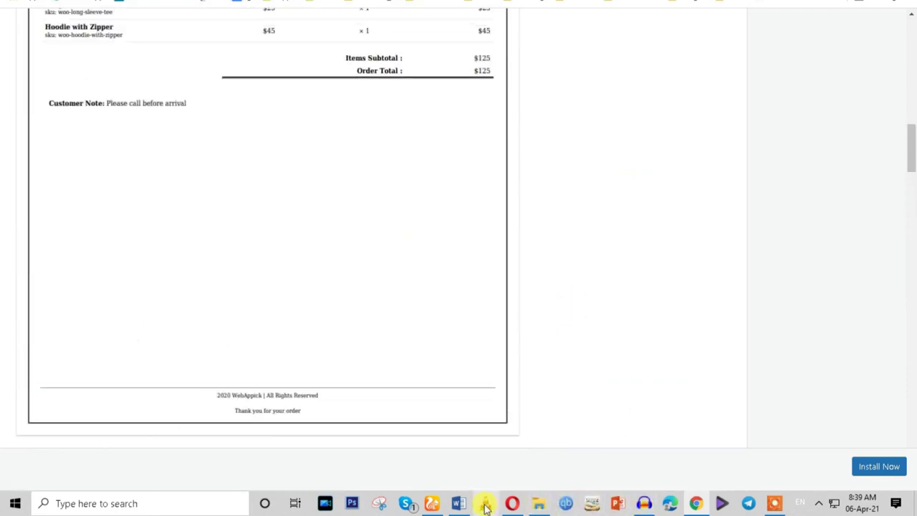
# Check the Word task checklist, then switch to the WordPress Plugins page.
pyautogui.click(459, 504)
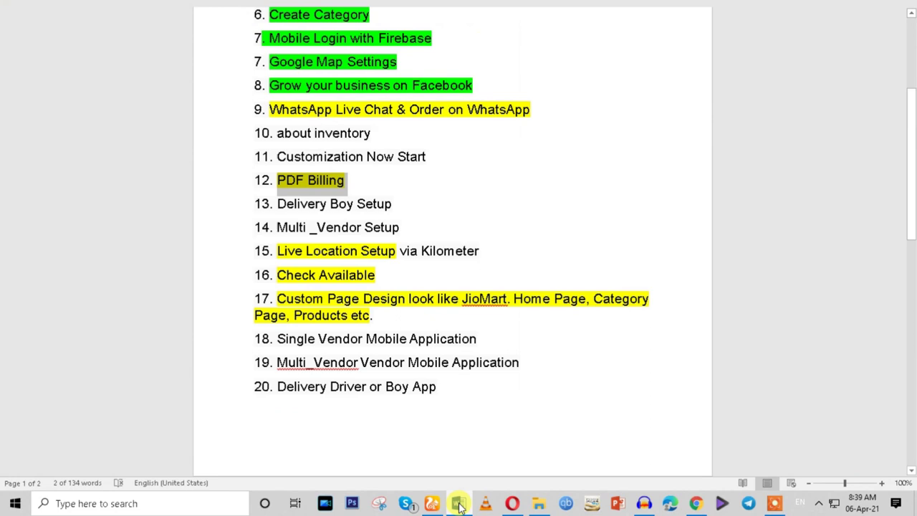
pyautogui.click(459, 503)
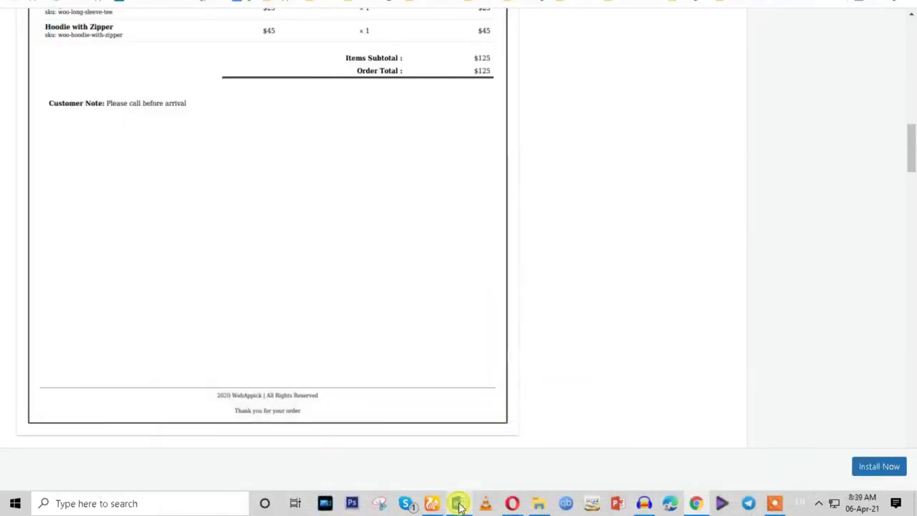
pyautogui.hotkey('ctrl', 'Tab')
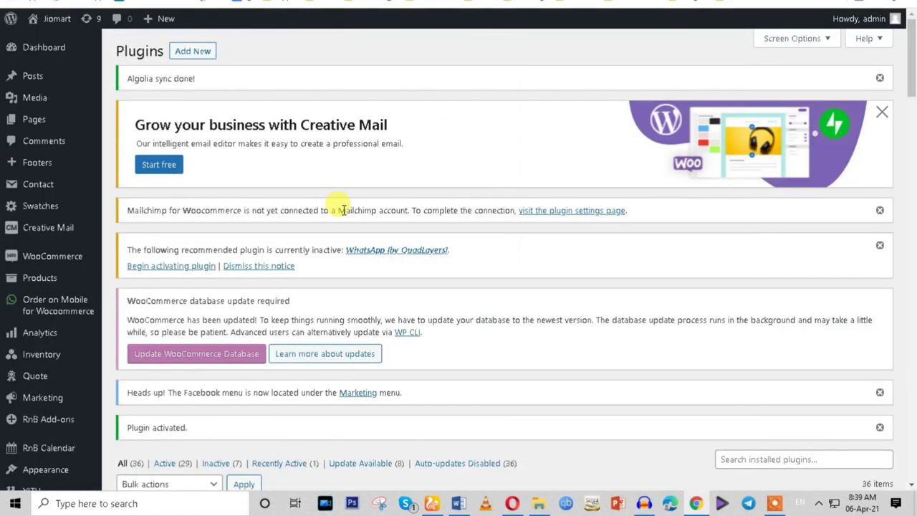
# Review the open tabs: plugin search results, Challan sample invoice, and the Plugins page.
pyautogui.hotkey('ctrl', 'Tab')
pyautogui.hotkey('ctrl', 'Tab')
pyautogui.scroll(2, 376, 196)
pyautogui.scroll(4, 376, 196)
pyautogui.hotkey('ctrl', 'shift', 'Tab')
pyautogui.scroll(3, 383, 313)
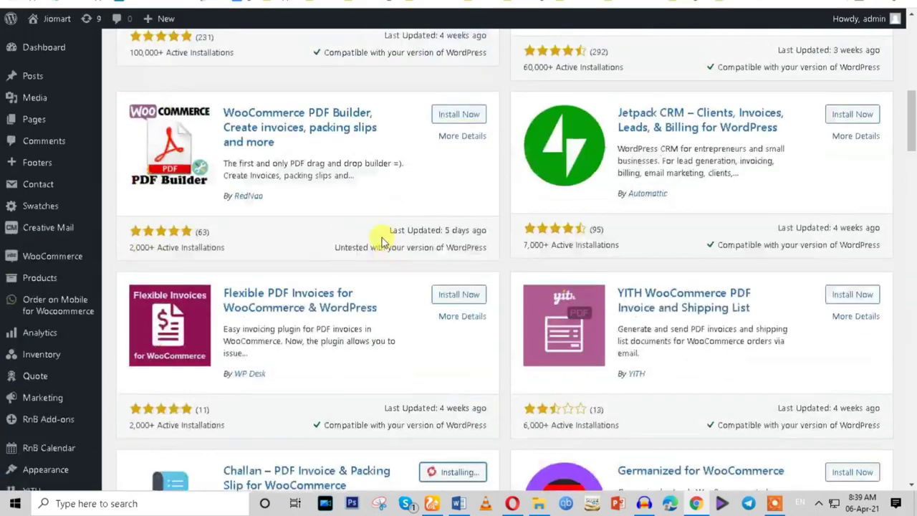
pyautogui.scroll(3, 382, 240)
pyautogui.hotkey('ctrl', 'Tab')
pyautogui.scroll(5, 303, 262)
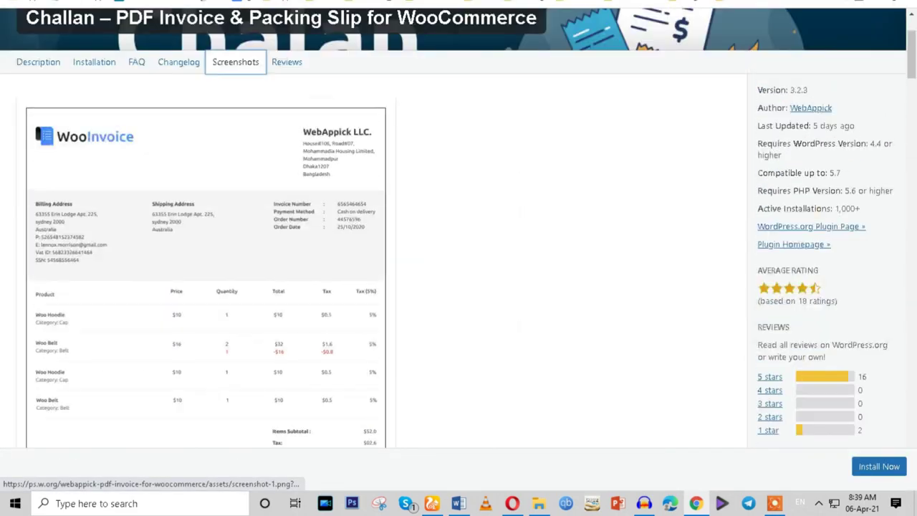
pyautogui.hotkey('ctrl', 'Tab')
pyautogui.scroll(-4, 409, 260)
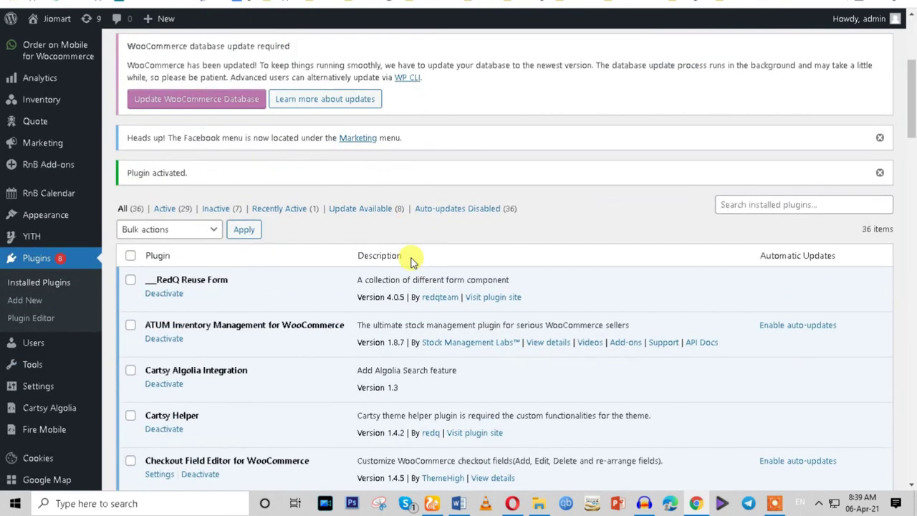
pyautogui.scroll(4, 412, 260)
# Activate the newly installed WooCommerce POS Inventory Count plugin and note its name.
pyautogui.moveTo(45, 258)
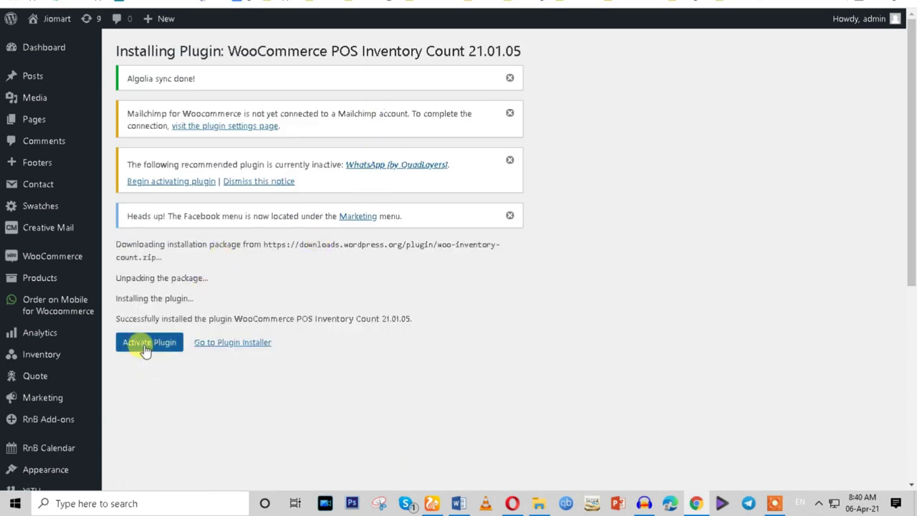
pyautogui.click(149, 341)
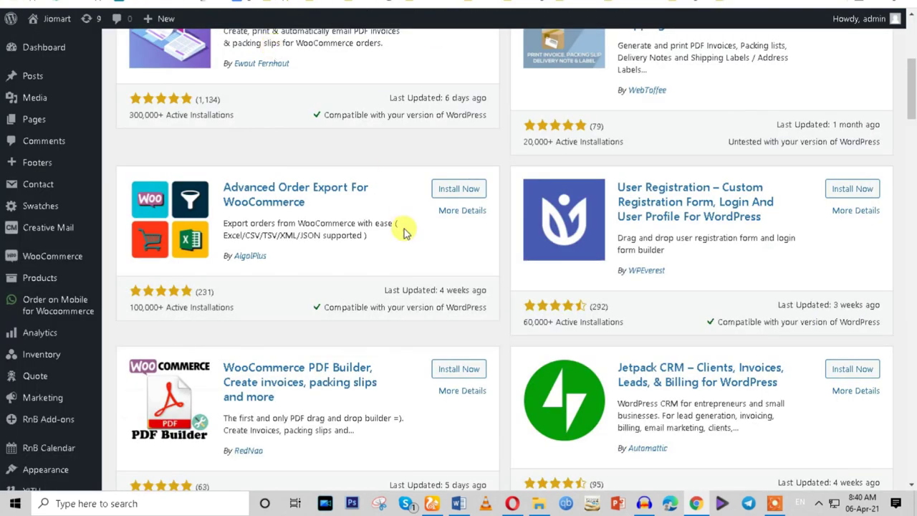
pyautogui.scroll(5, 403, 233)
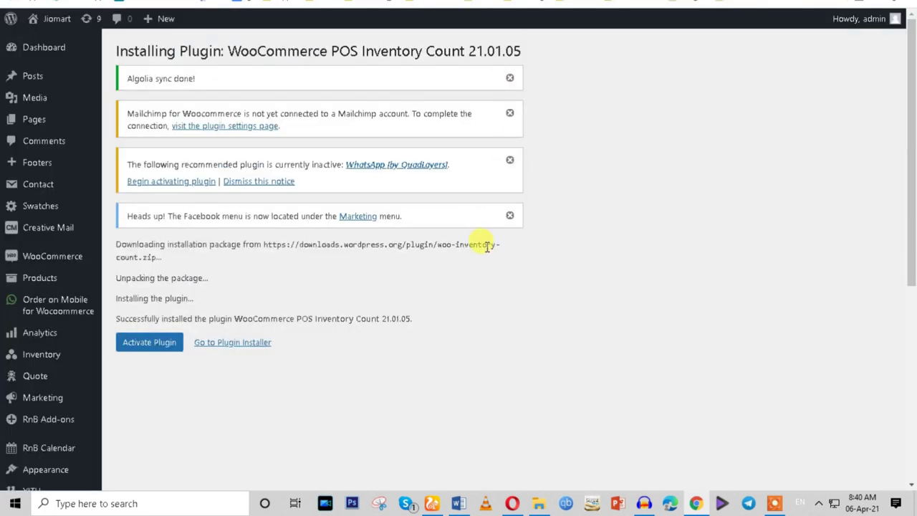
pyautogui.moveTo(248, 51); pyautogui.dragTo(666, 61)
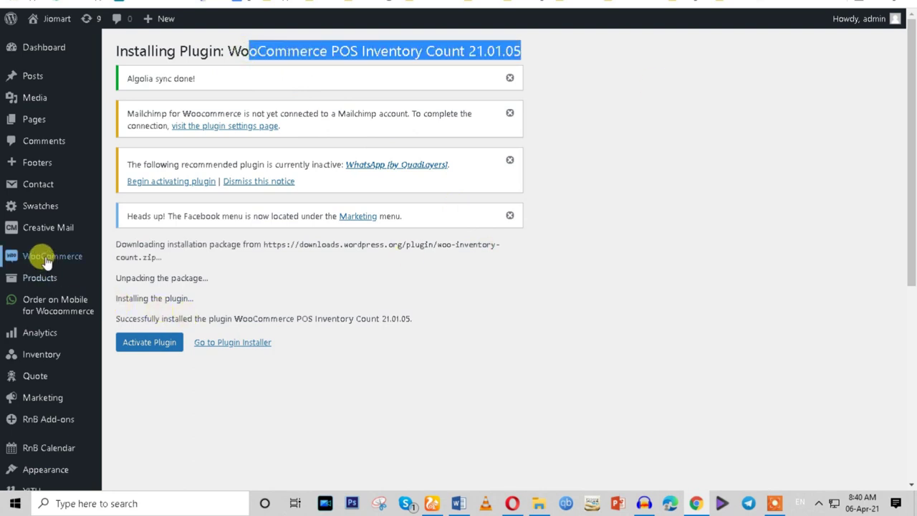
# Go to Inventory > All inventory, which lists no items yet.
pyautogui.moveTo(46, 262)
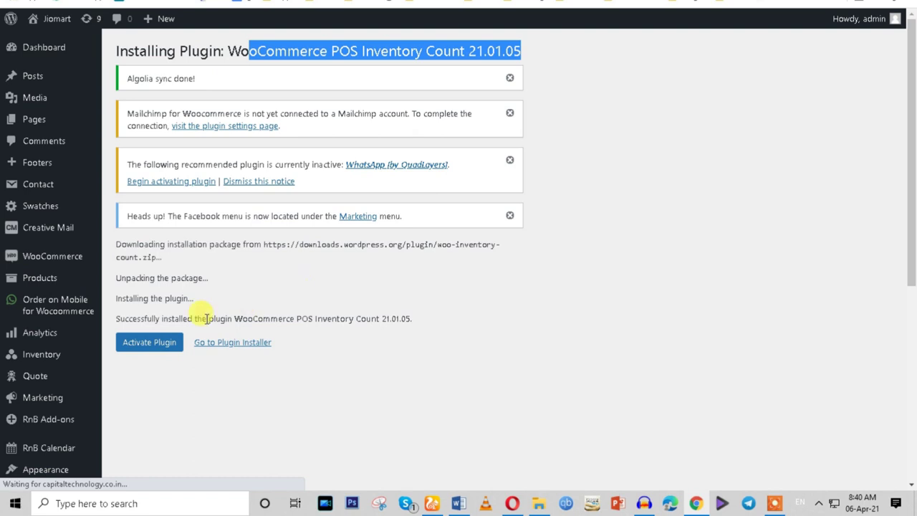
pyautogui.moveTo(24, 358)
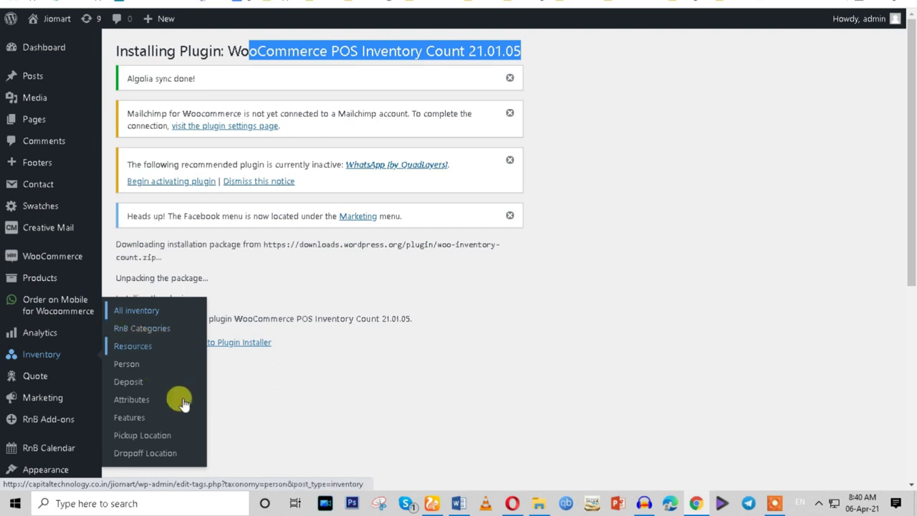
pyautogui.click(172, 454)
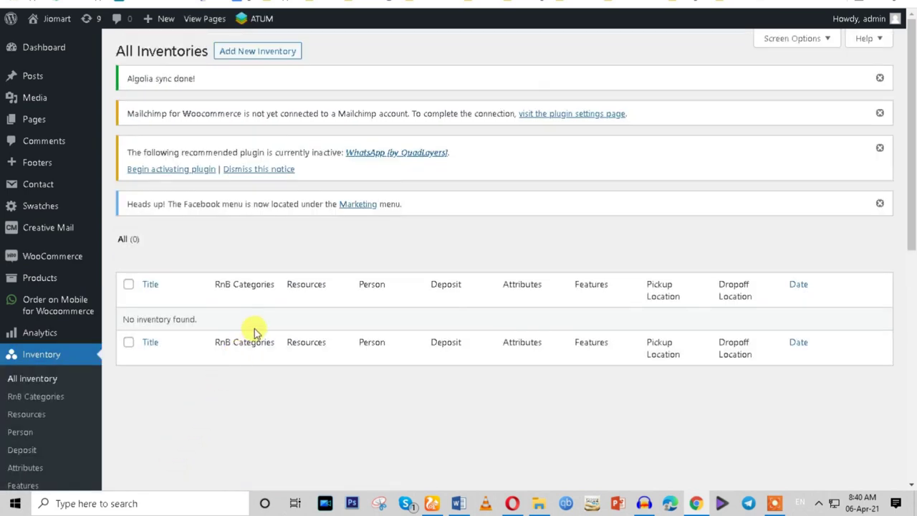
# Start a new inventory item and open RnB Categories in a separate tab.
pyautogui.click(237, 55)
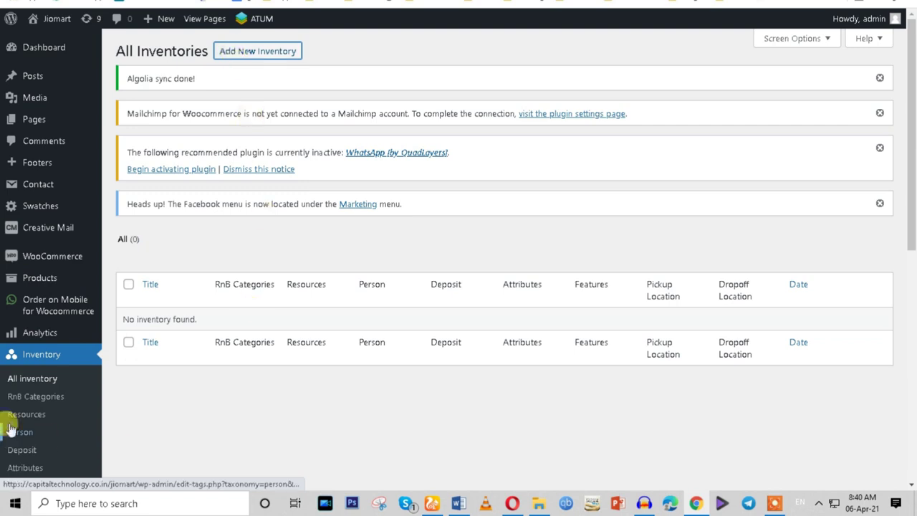
pyautogui.rightClick(55, 396)
pyautogui.click(77, 279)
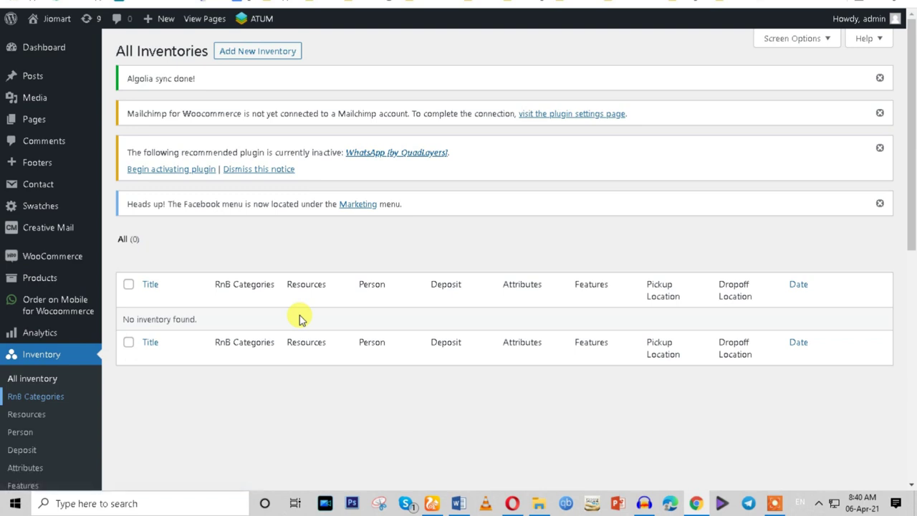
# Review the inventory form, leaving General Pricing and Kilometer as the distance unit.
pyautogui.scroll(-2, 315, 313)
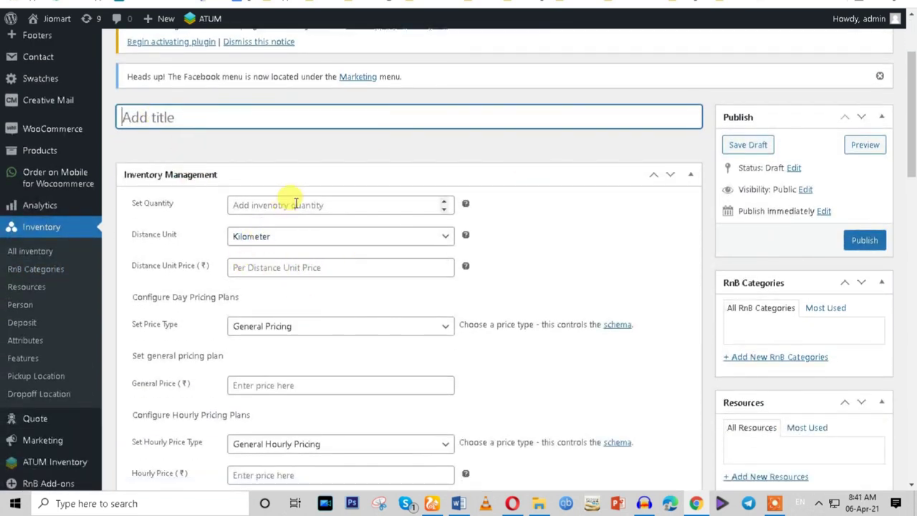
pyautogui.scroll(-3, 377, 331)
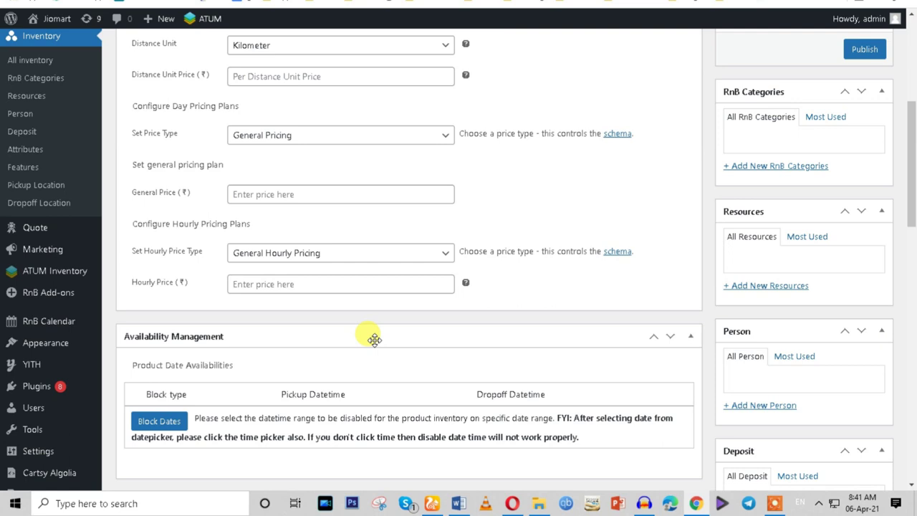
pyautogui.scroll(1, 374, 339)
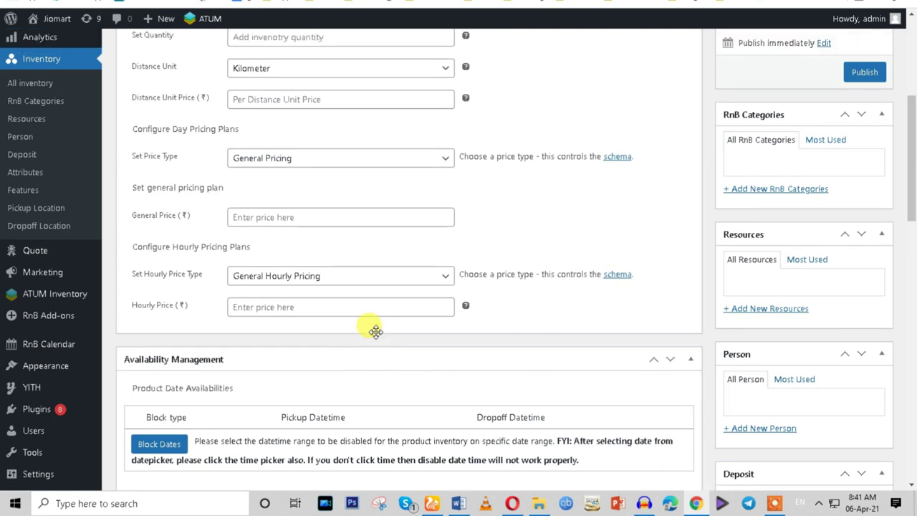
pyautogui.click(284, 204)
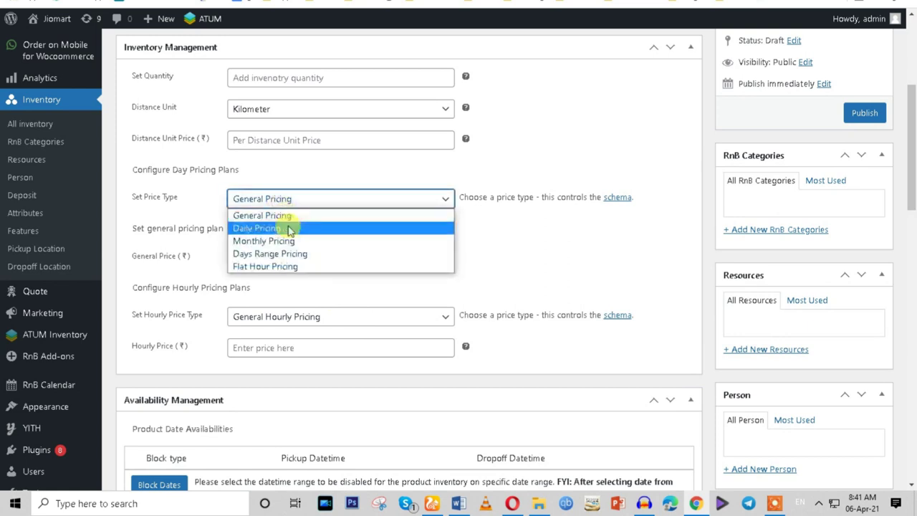
pyautogui.click(236, 138)
pyautogui.click(269, 141)
pyautogui.click(253, 115)
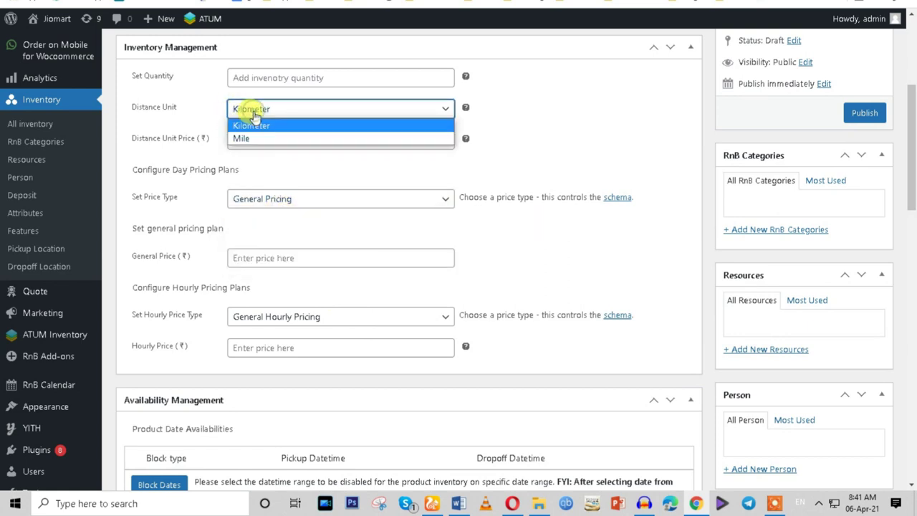
pyautogui.click(283, 128)
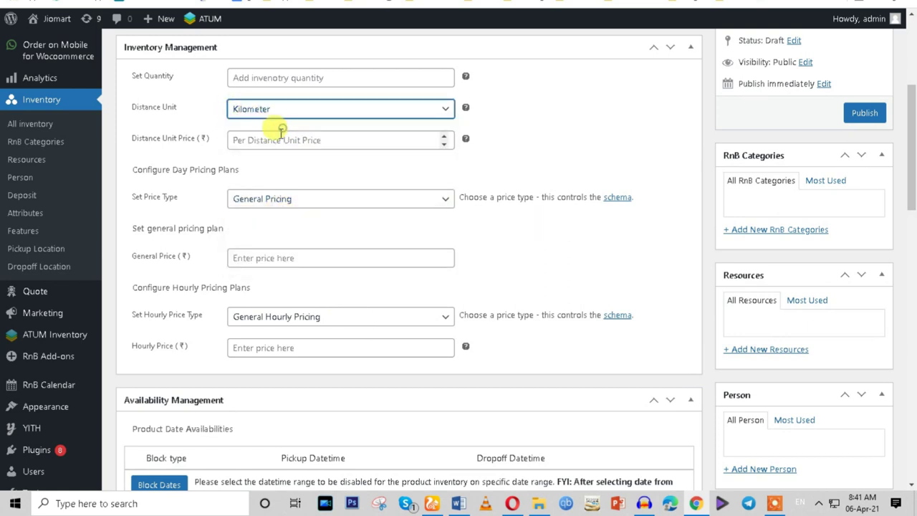
pyautogui.click(260, 113)
pyautogui.click(260, 127)
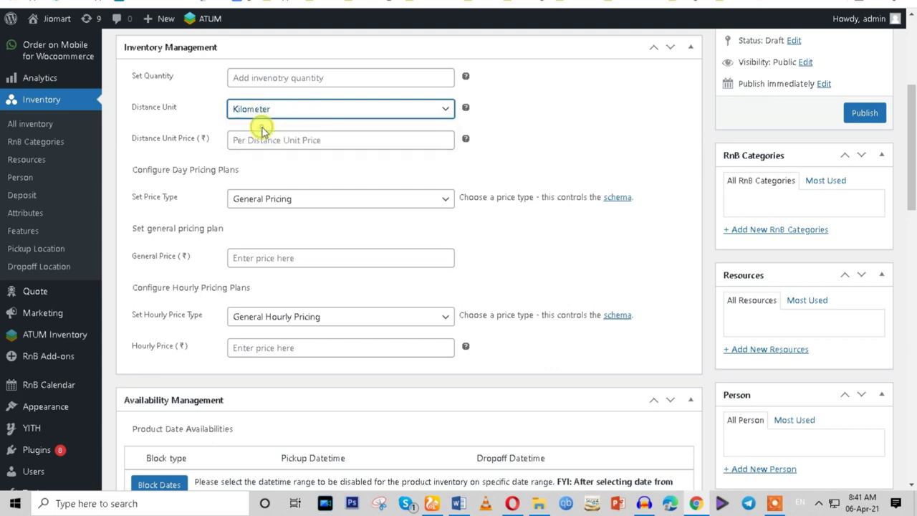
pyautogui.click(256, 78)
pyautogui.click(549, 107)
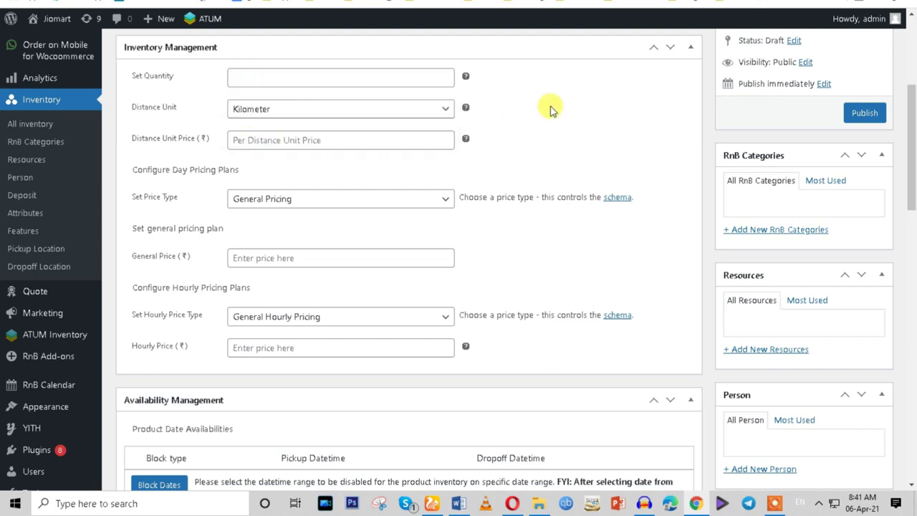
# Switch to the RnB Categories tab, which shows no categories found.
pyautogui.scroll(-8, 492, 352)
pyautogui.scroll(2, 469, 396)
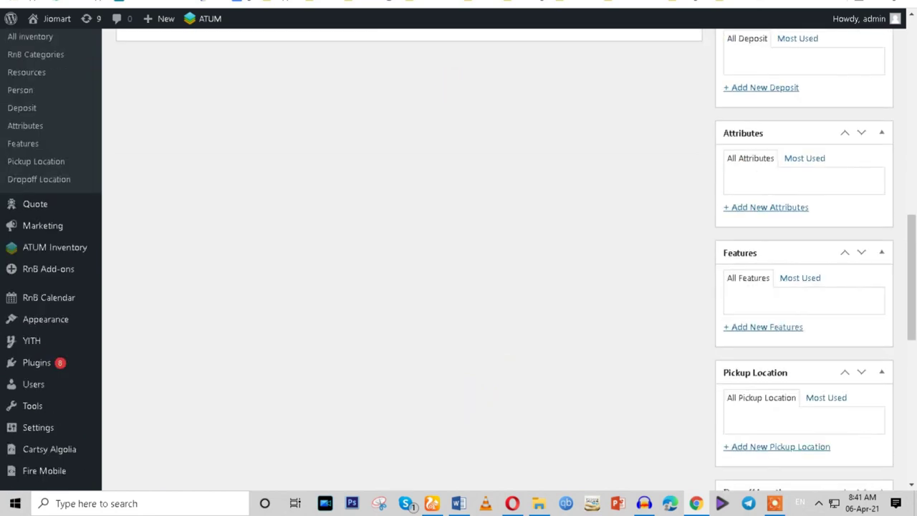
pyautogui.click(36, 20)
pyautogui.scroll(-2, 377, 307)
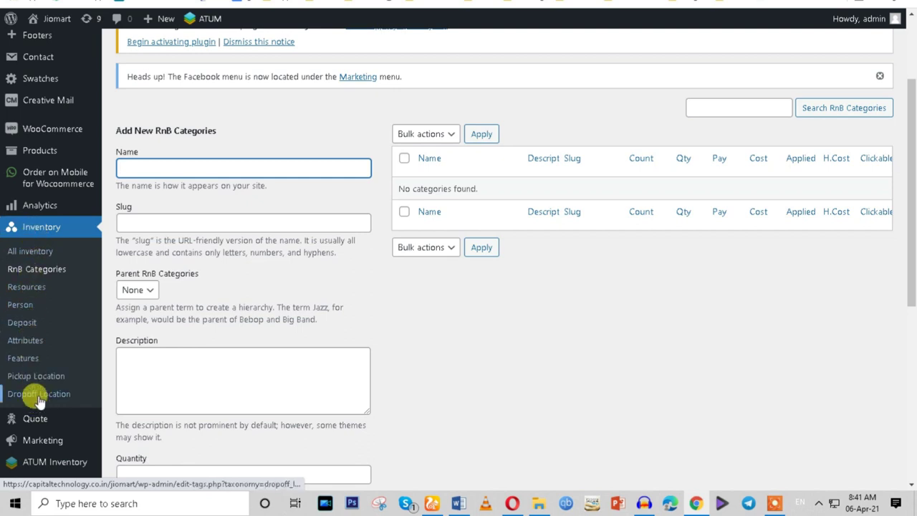
# Return to the unsaved inventory form and open the Person taxonomy page.
pyautogui.scroll(-2, 218, 356)
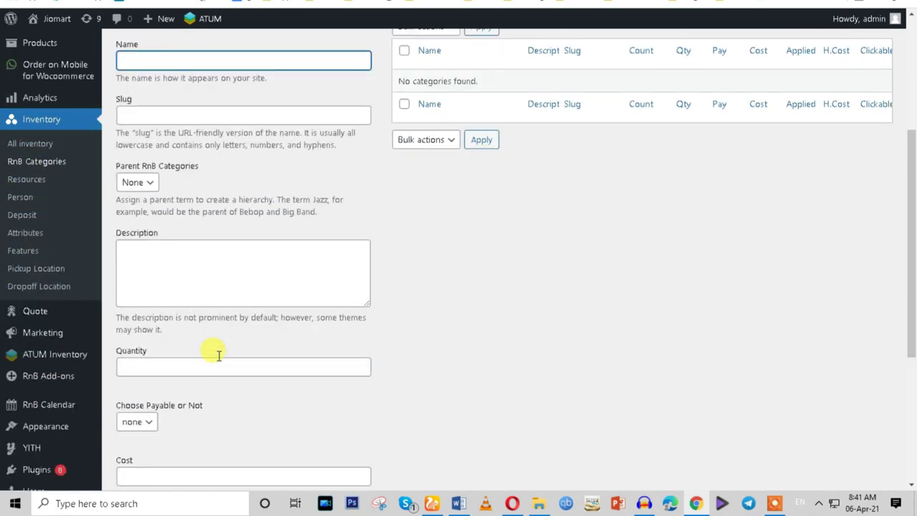
pyautogui.moveTo(35, 344)
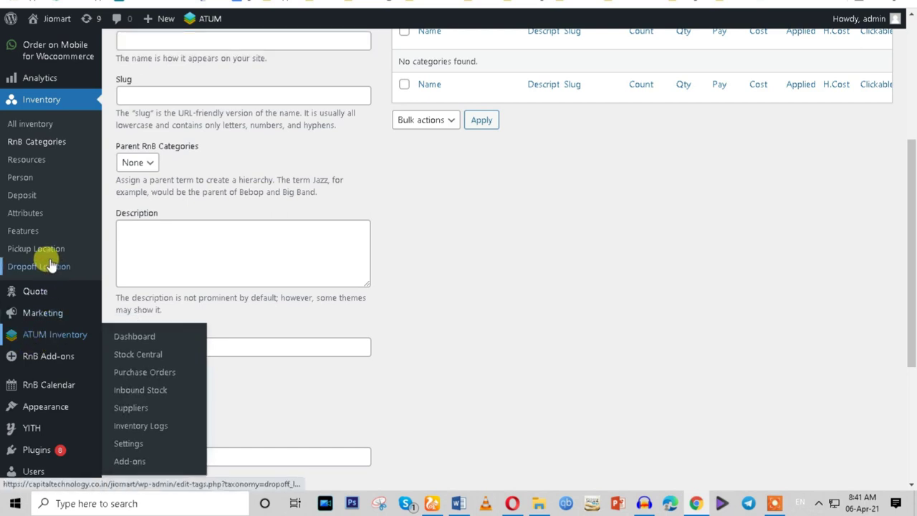
pyautogui.click(32, 149)
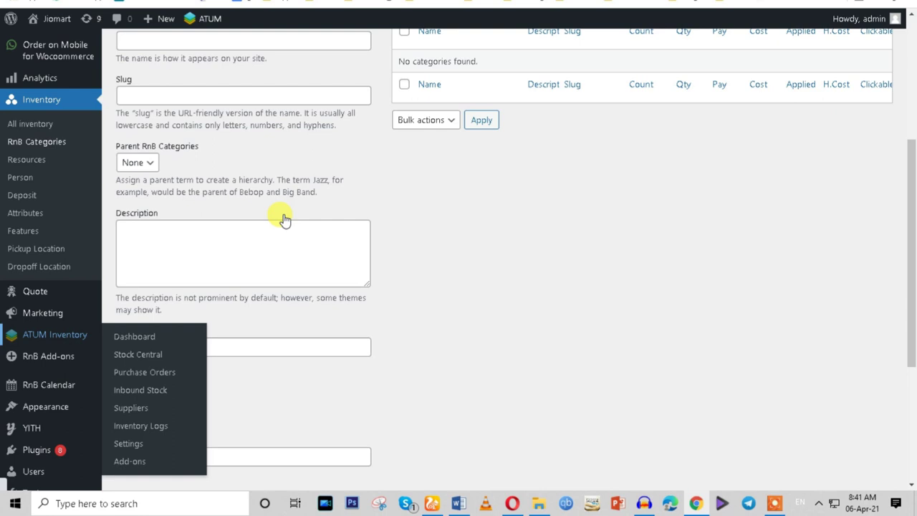
pyautogui.click(19, 179)
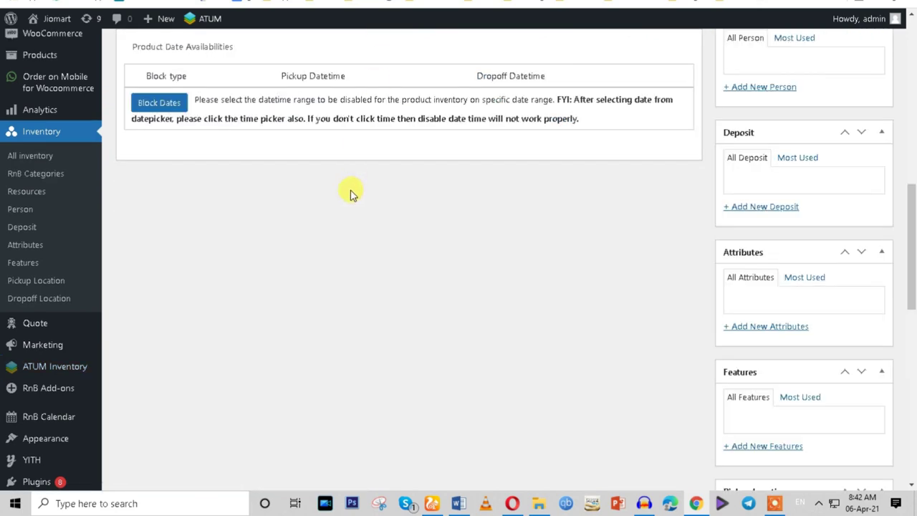
# Open ATUM Inventory's Stock Central, then its Inbound Stock page.
pyautogui.scroll(4, 351, 194)
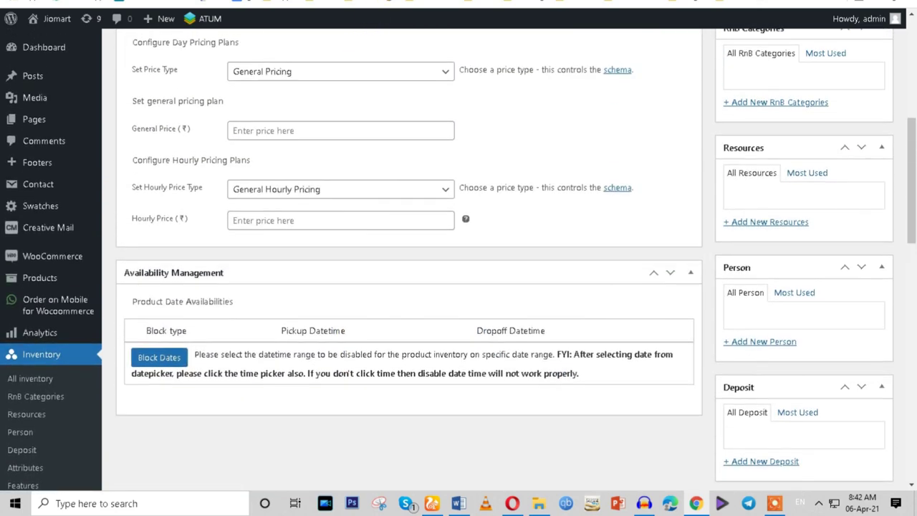
pyautogui.scroll(-8, 197, 361)
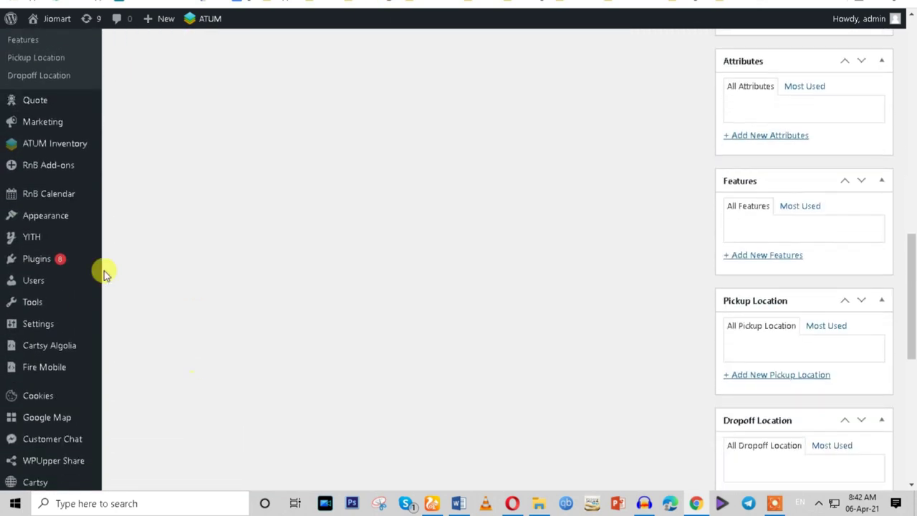
pyautogui.moveTo(57, 146)
pyautogui.click(135, 165)
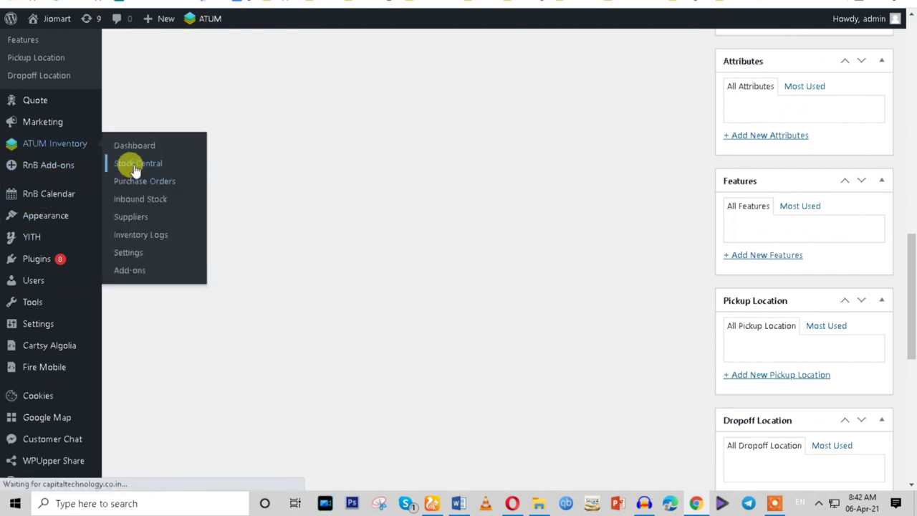
pyautogui.click(149, 200)
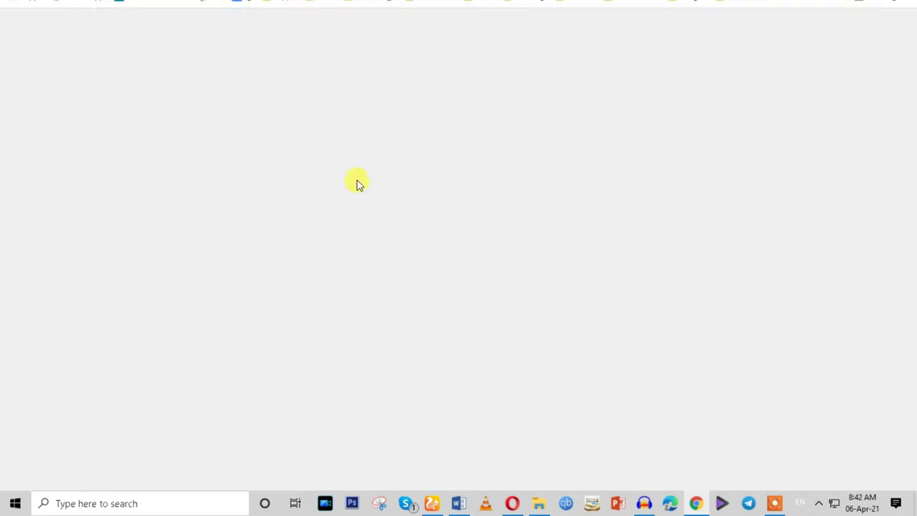
# Look over the ATUM dashboard and its Lost Sales period options without changing them.
pyautogui.scroll(-6, 338, 342)
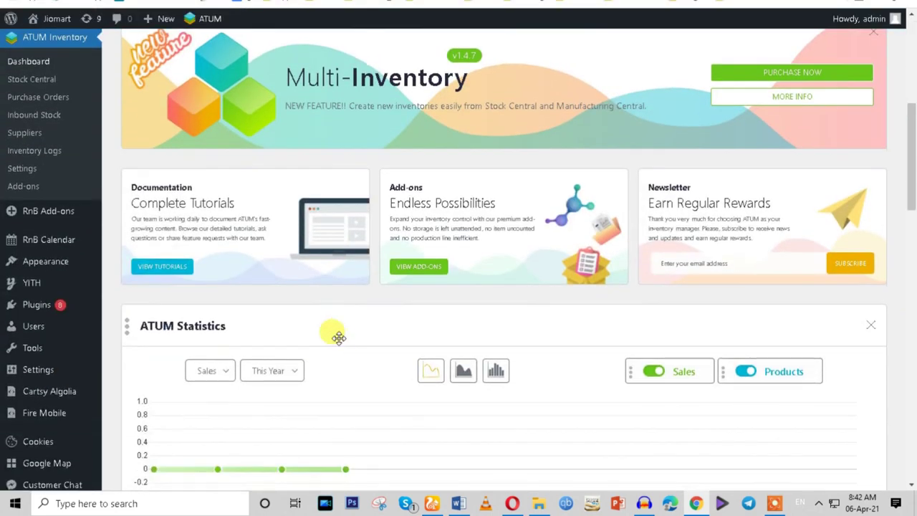
pyautogui.scroll(-5, 338, 337)
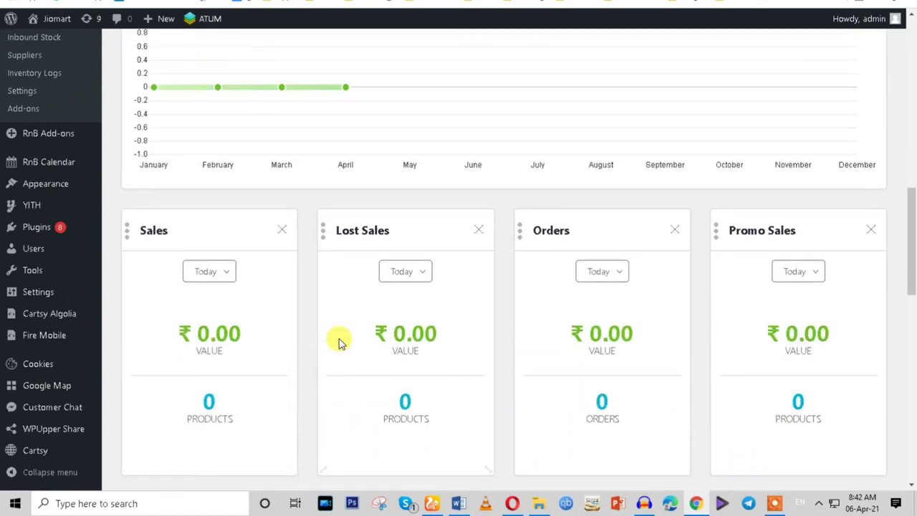
pyautogui.scroll(-1, 340, 343)
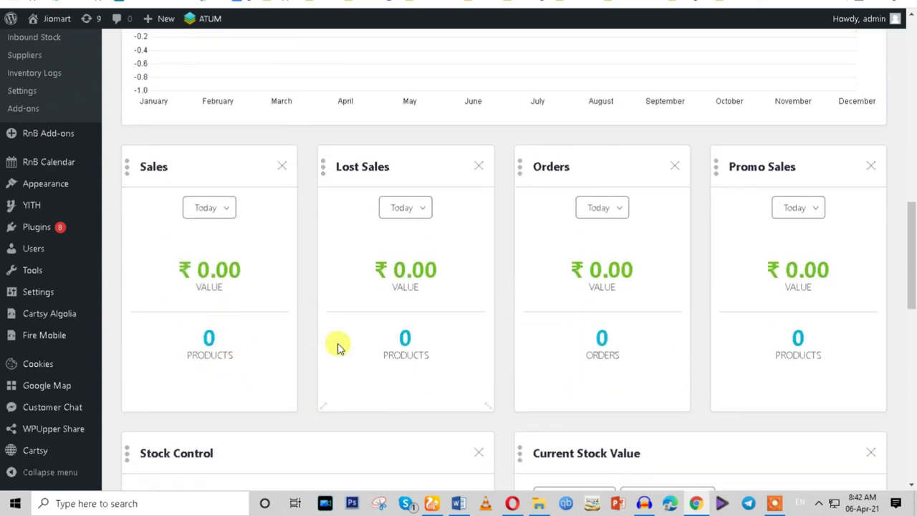
pyautogui.scroll(-3, 337, 350)
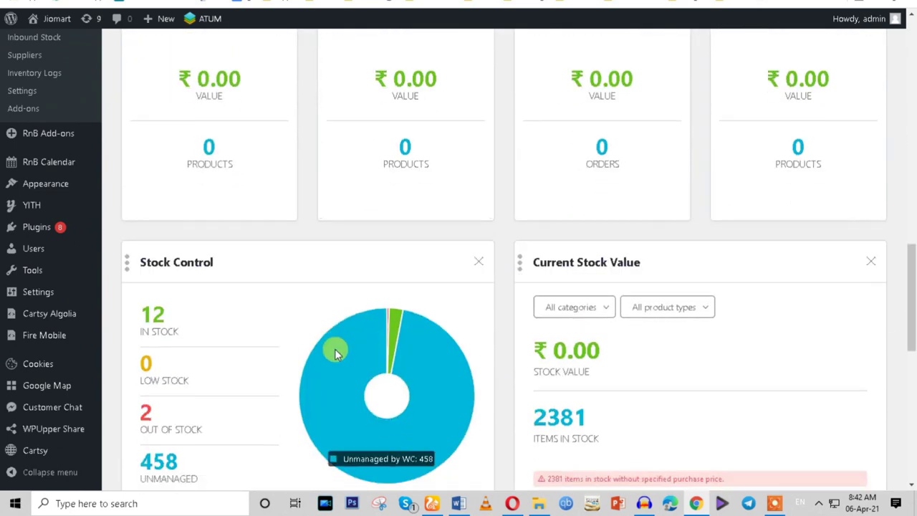
pyautogui.scroll(4, 336, 348)
pyautogui.click(398, 144)
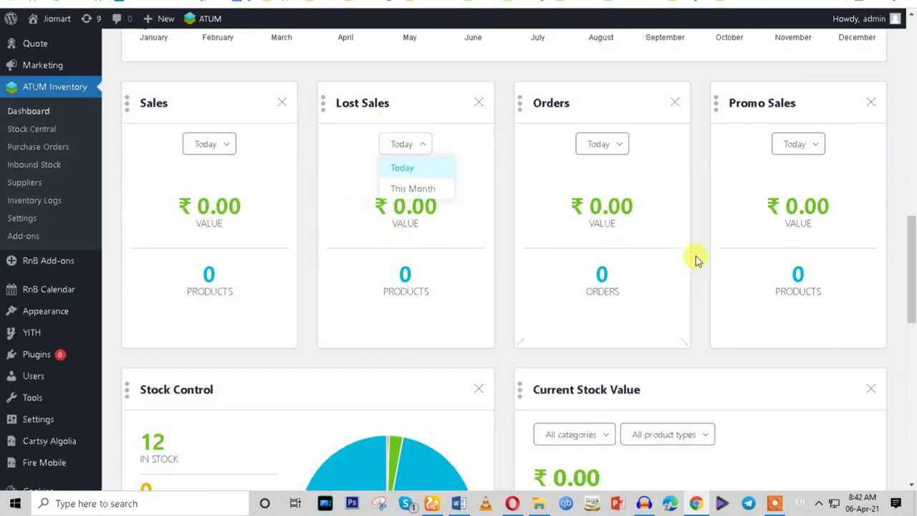
pyautogui.click(493, 258)
# Check the ITEMS IN STOCK figures, then move on to Stock Central.
pyautogui.scroll(-3, 484, 315)
pyautogui.scroll(-5, 484, 316)
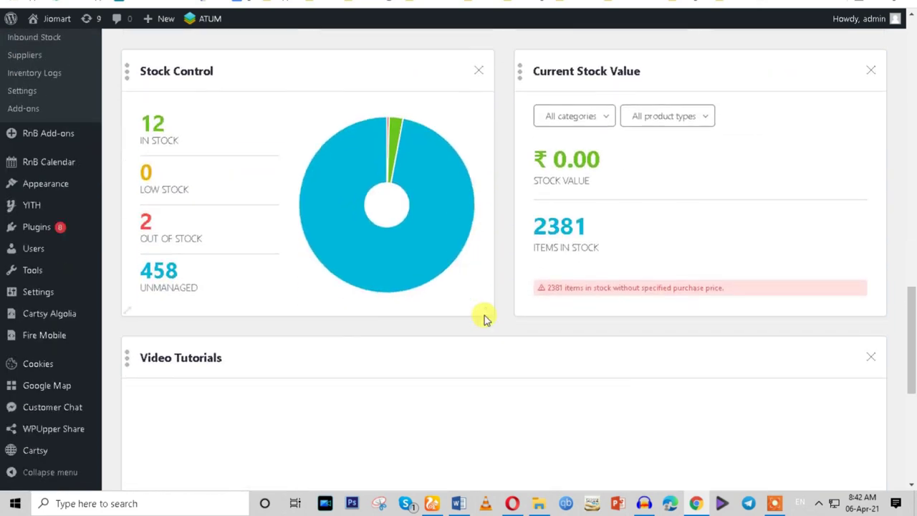
pyautogui.scroll(3, 485, 315)
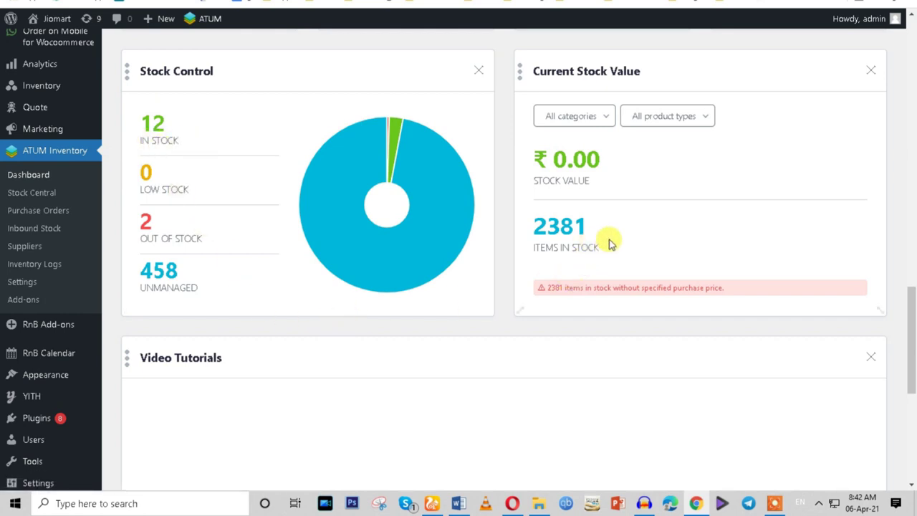
pyautogui.moveTo(606, 246); pyautogui.dragTo(534, 247)
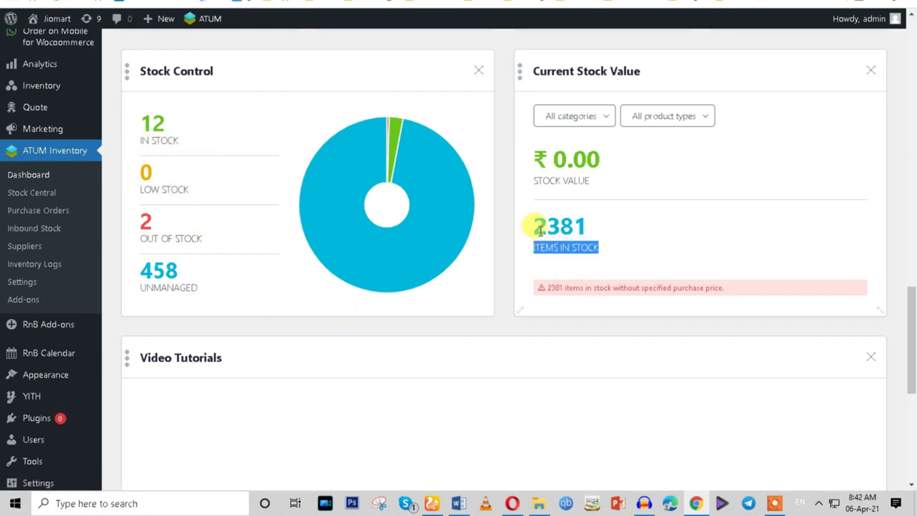
pyautogui.moveTo(419, 186)
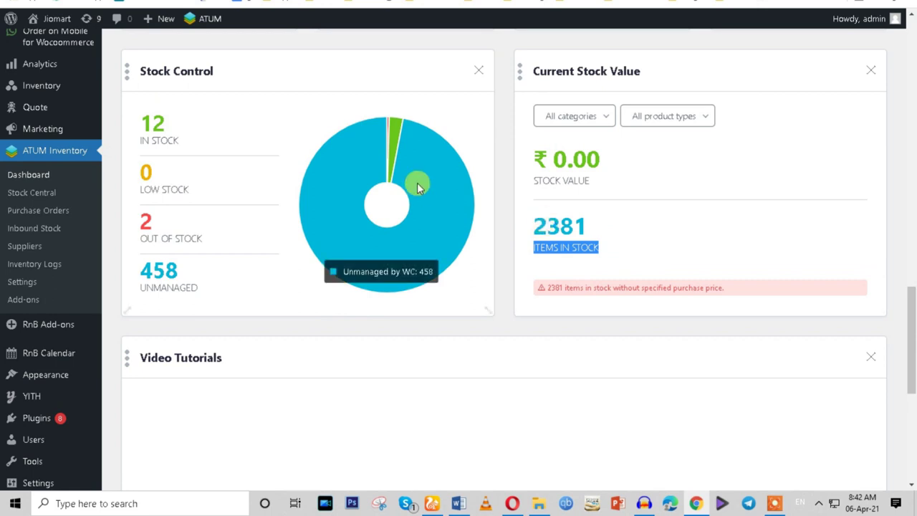
pyautogui.scroll(-4, 229, 382)
pyautogui.scroll(1, 229, 381)
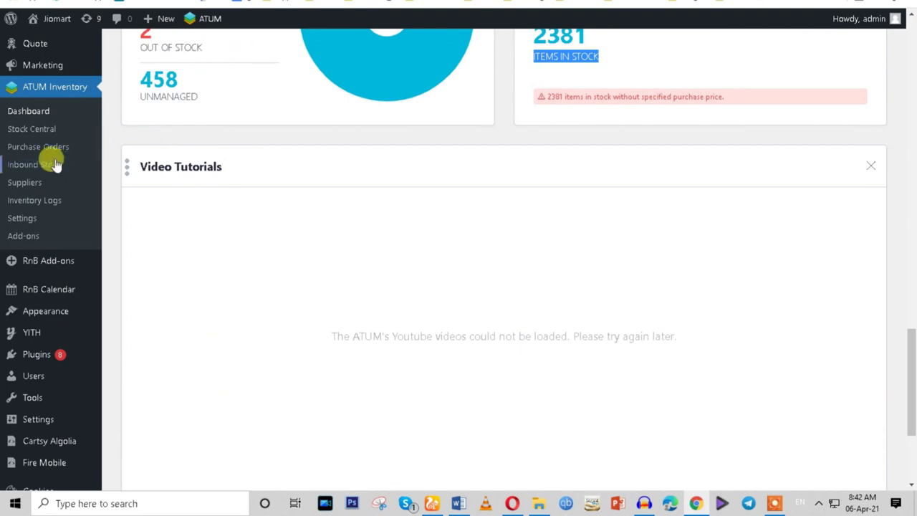
pyautogui.click(32, 134)
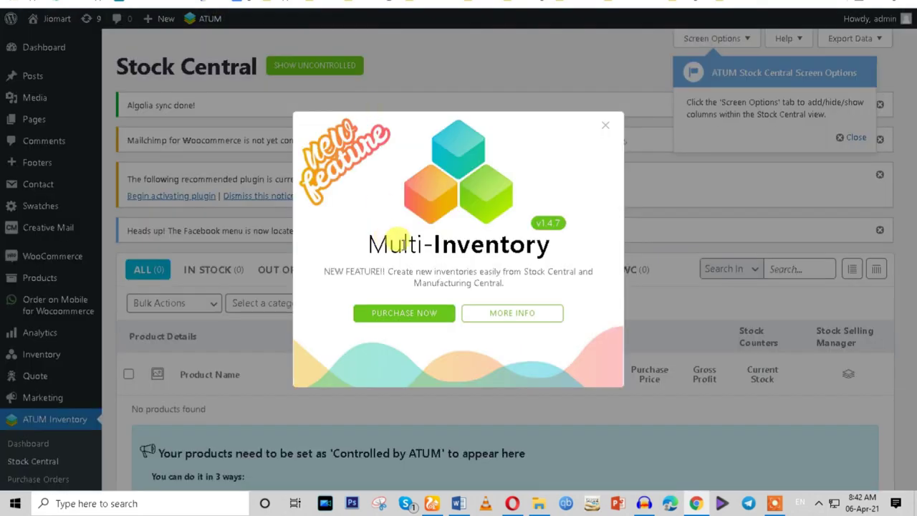
# Close the Multi-Inventory popup and scroll the empty Stock Central table and status tabs.
pyautogui.click(604, 126)
pyautogui.scroll(-4, 491, 291)
pyautogui.scroll(3, 491, 291)
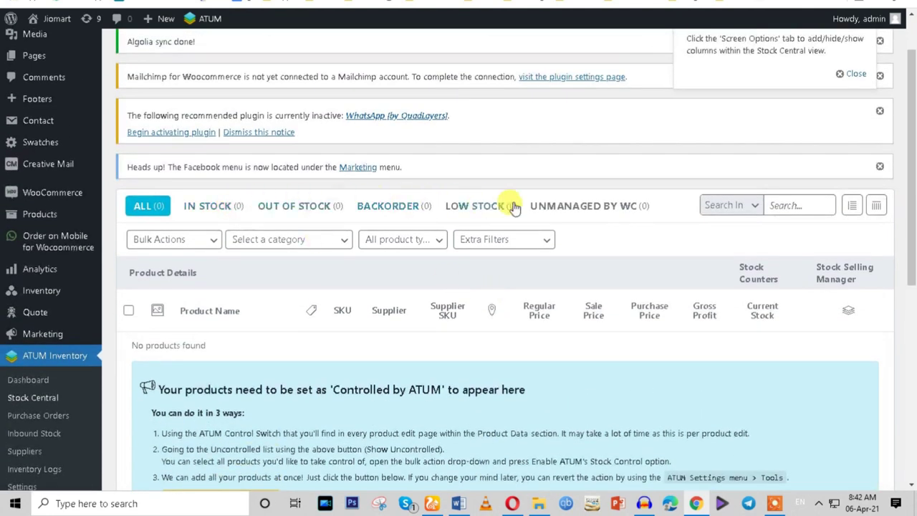
pyautogui.click(338, 312)
pyautogui.scroll(-5, 383, 237)
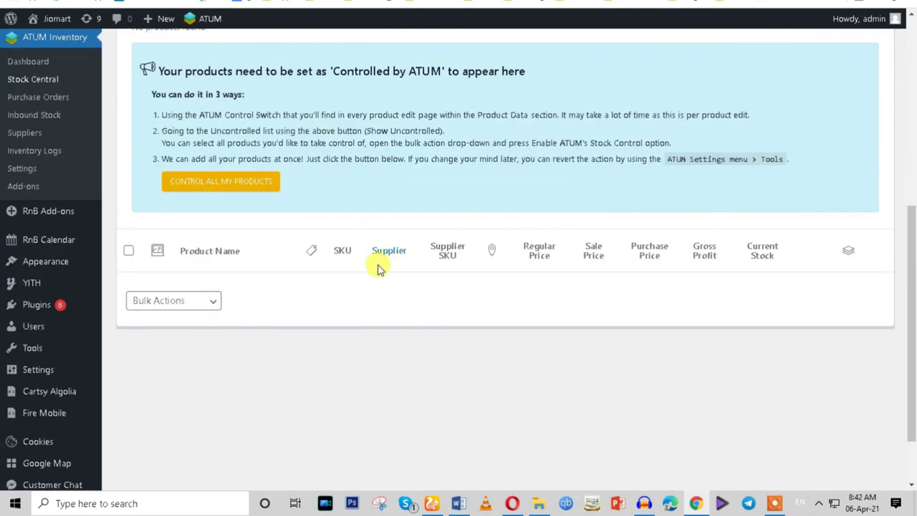
pyautogui.scroll(2, 379, 268)
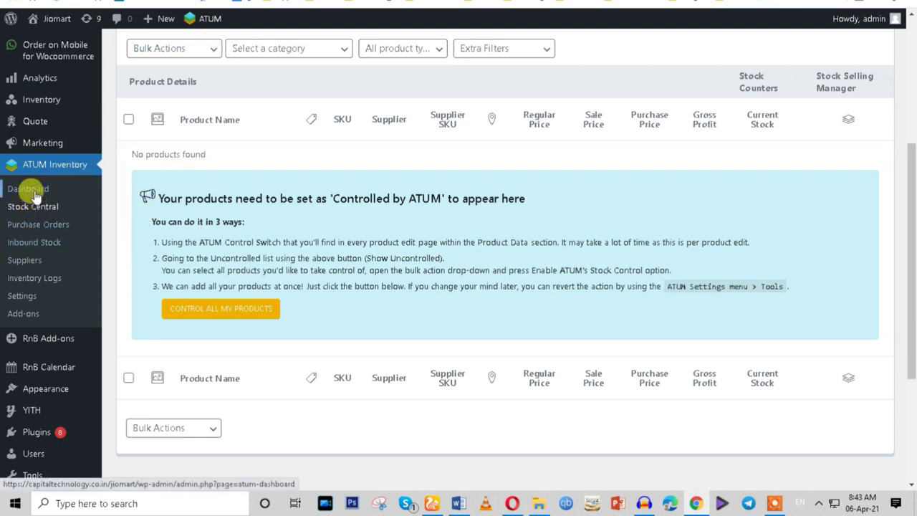
# View the empty Inbound Stock page, then return to the ATUM dashboard.
pyautogui.click(43, 247)
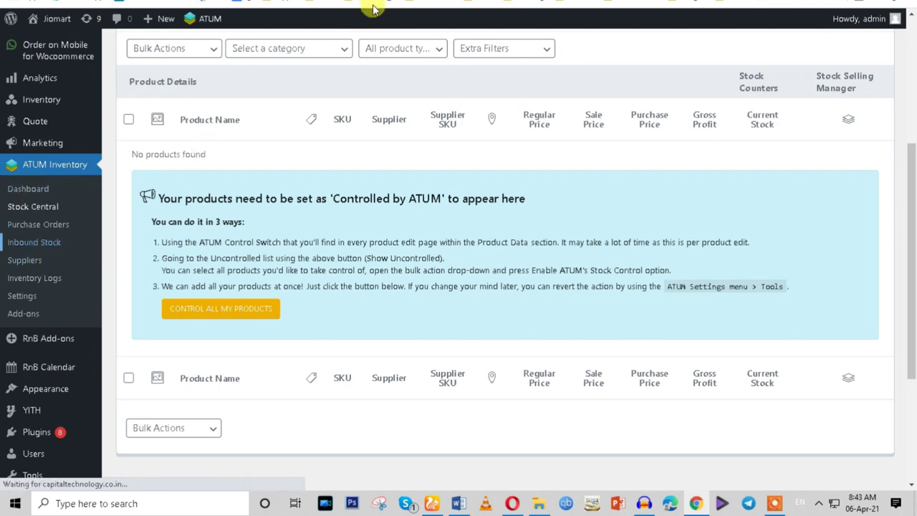
pyautogui.scroll(-4, 424, 327)
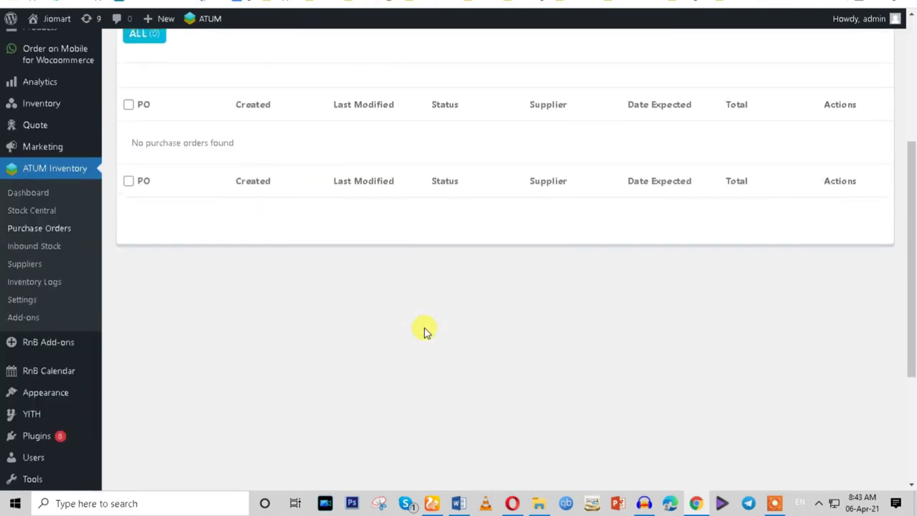
pyautogui.scroll(2, 424, 329)
pyautogui.click(32, 316)
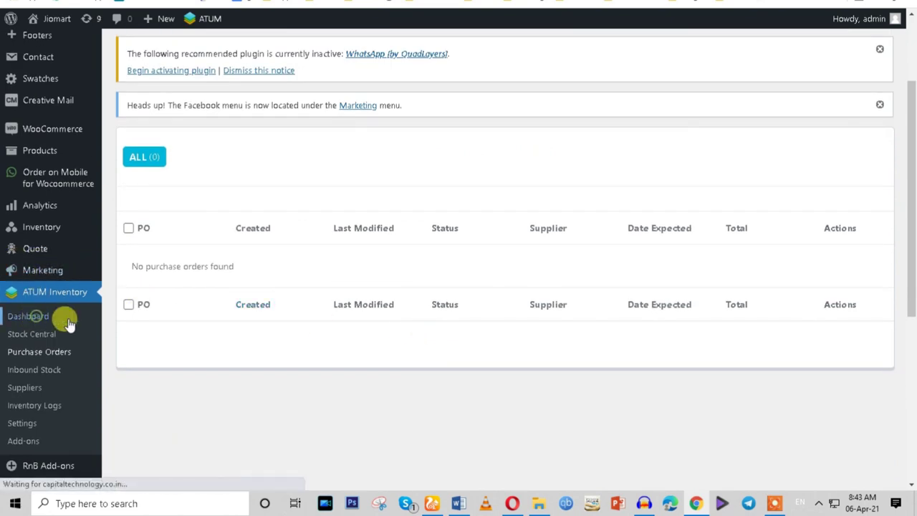
pyautogui.scroll(-1, 150, 358)
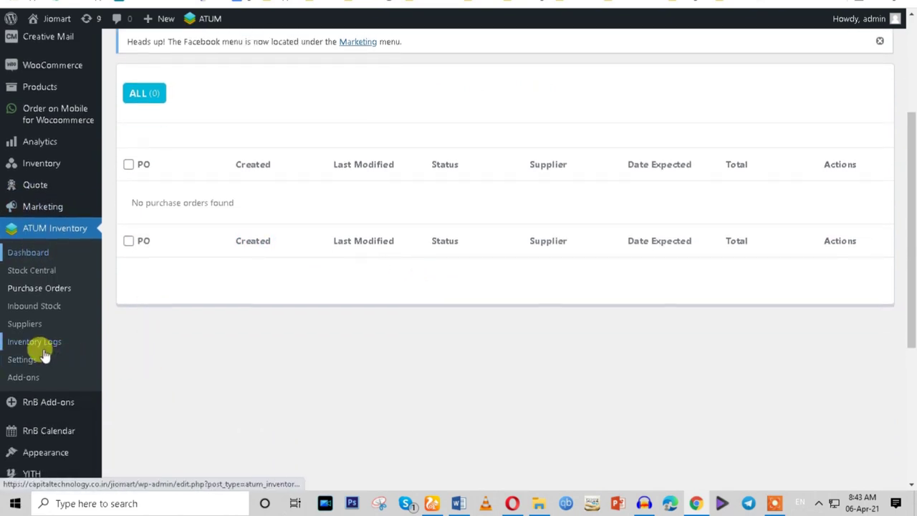
# Open ATUM Settings in a new browser tab.
pyautogui.rightClick(28, 367)
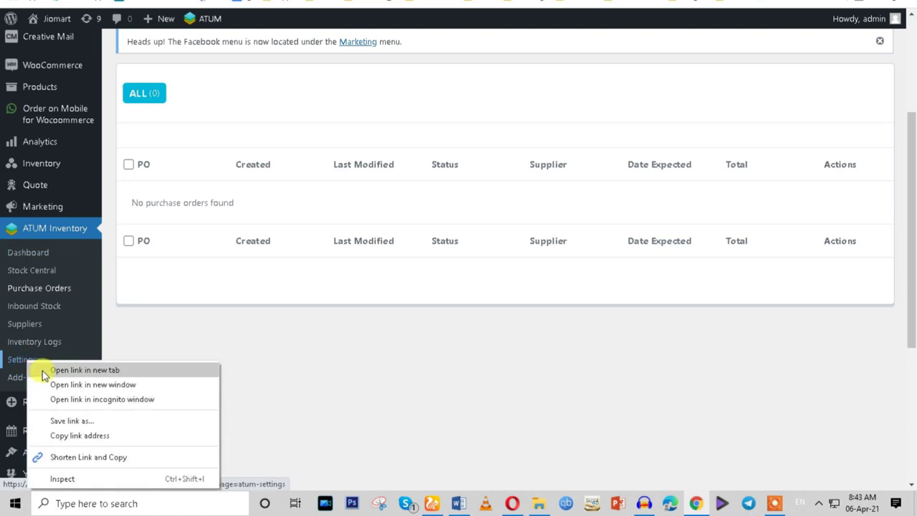
pyautogui.click(43, 371)
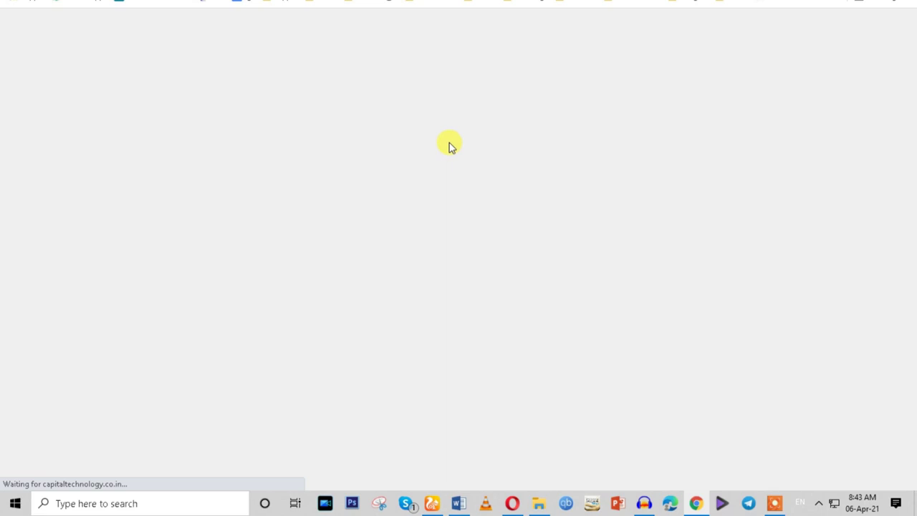
pyautogui.scroll(-4, 334, 316)
pyautogui.scroll(4, 334, 316)
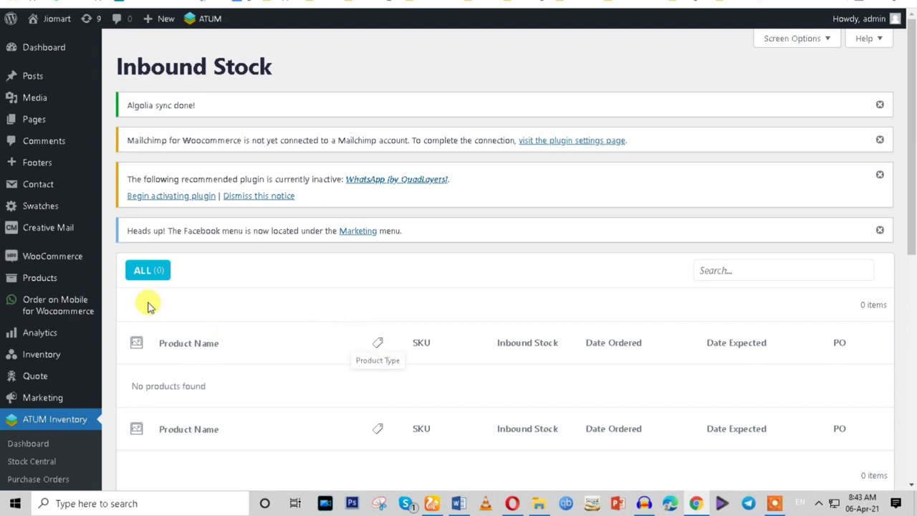
pyautogui.scroll(-4, 252, 321)
pyautogui.scroll(3, 254, 325)
# Check Purchase Orders, which has none, and look over the ATUM settings tab.
pyautogui.click(39, 416)
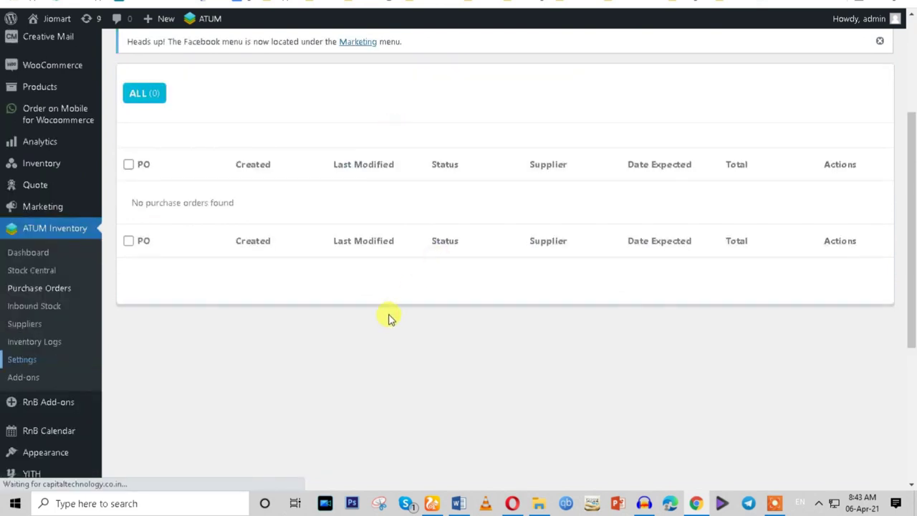
pyautogui.click(62, 356)
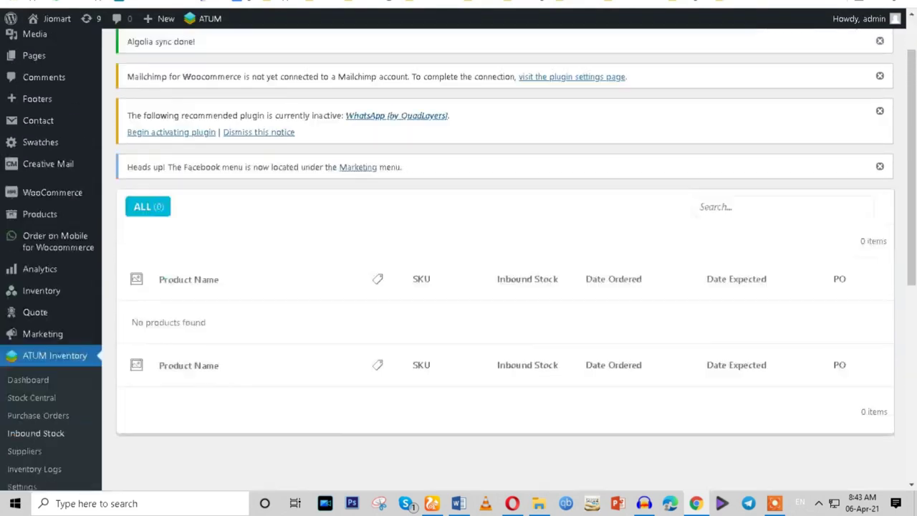
pyautogui.scroll(2, 379, 266)
pyautogui.click(382, 232)
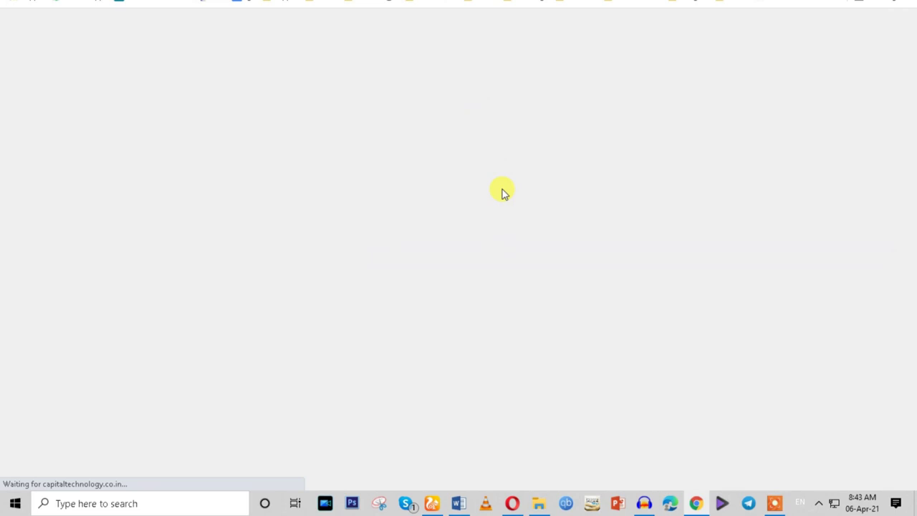
pyautogui.scroll(-6, 430, 322)
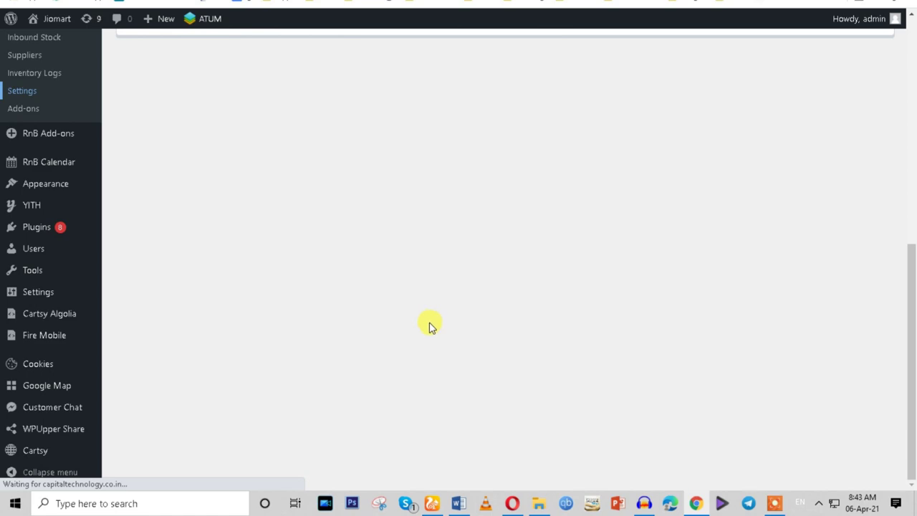
pyautogui.scroll(4, 430, 326)
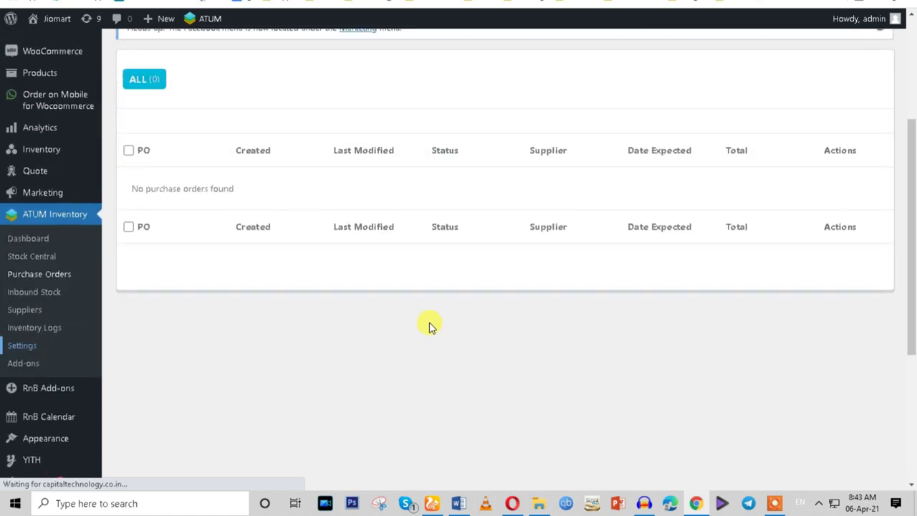
# Check the task list in Word, then scroll through the ATUM dashboard's stock counts.
pyautogui.click(461, 504)
pyautogui.click(461, 504)
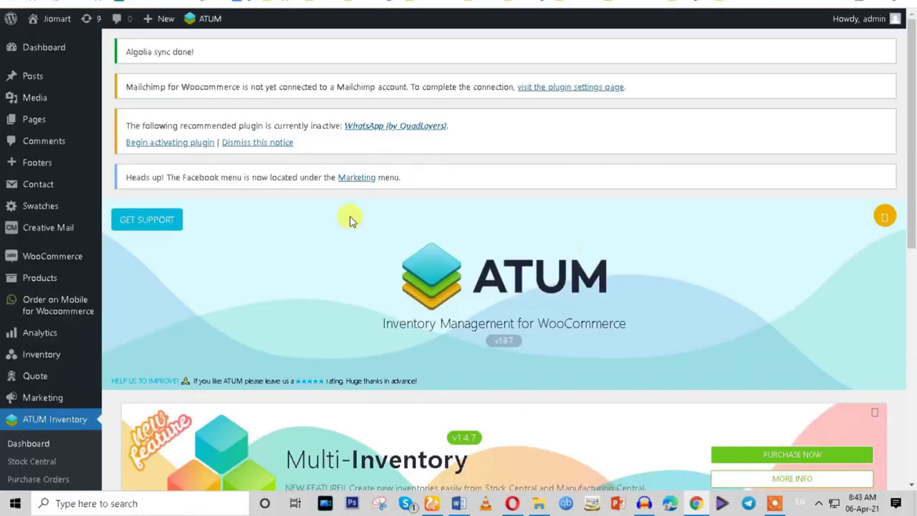
pyautogui.scroll(-4, 526, 360)
pyautogui.scroll(-2, 523, 362)
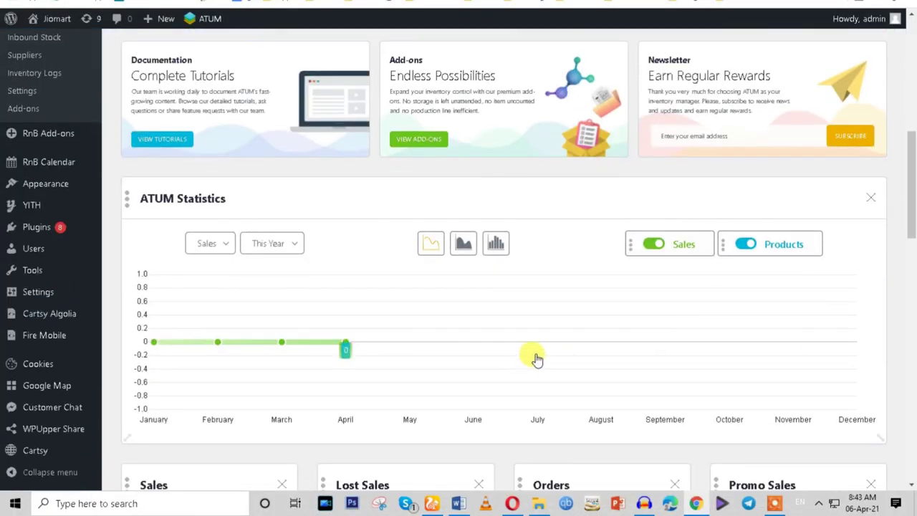
pyautogui.scroll(-5, 537, 358)
pyautogui.scroll(-3, 483, 243)
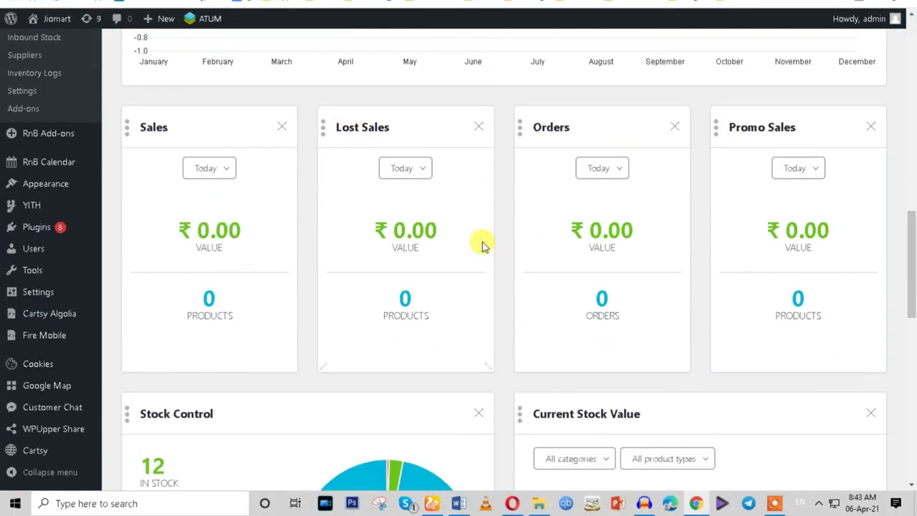
pyautogui.scroll(3, 605, 175)
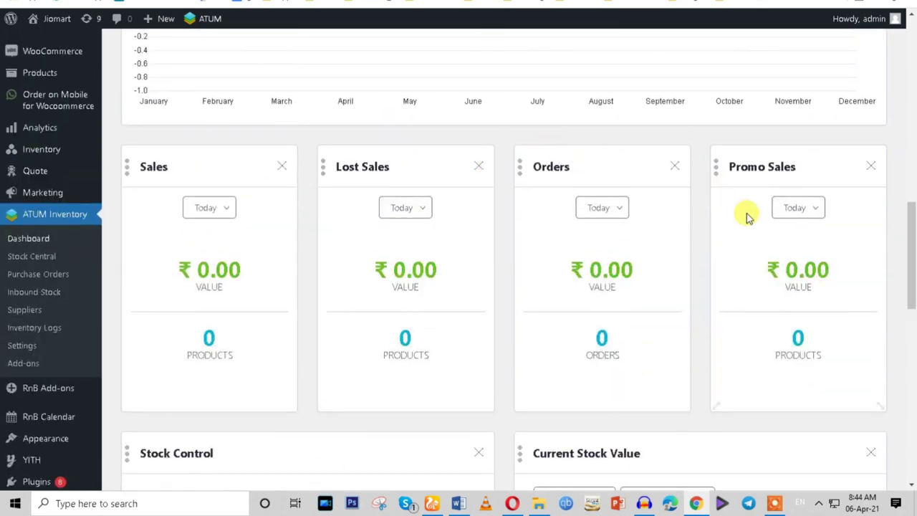
pyautogui.scroll(-3, 747, 217)
pyautogui.scroll(-3, 747, 216)
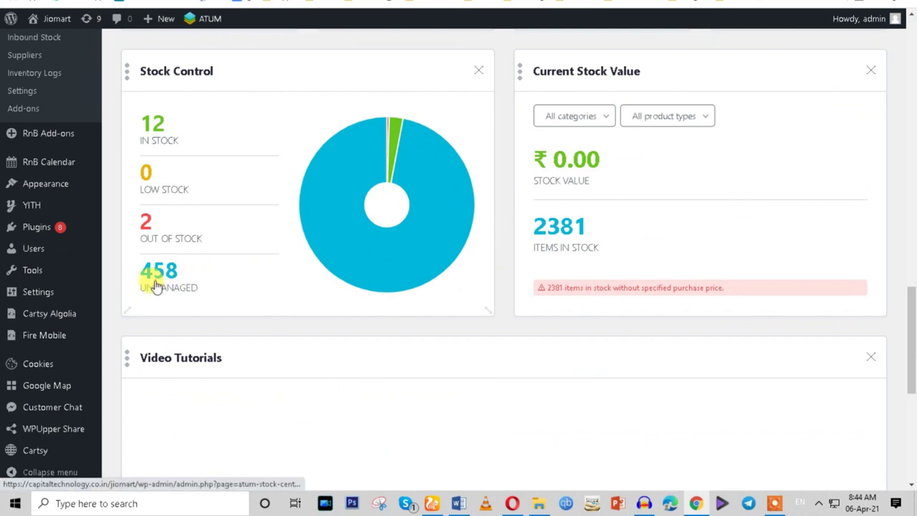
# Open the 458 unmanaged products list and check the stock value category options.
pyautogui.click(164, 289)
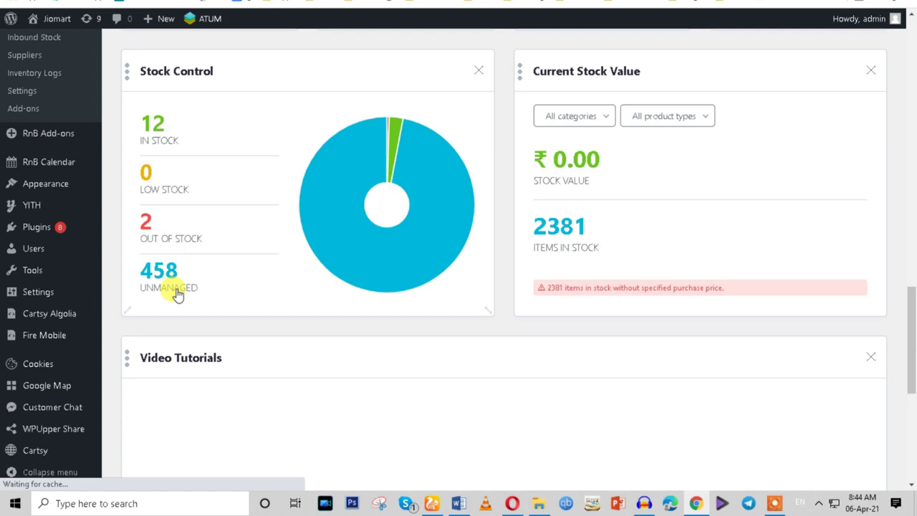
pyautogui.scroll(1, 418, 160)
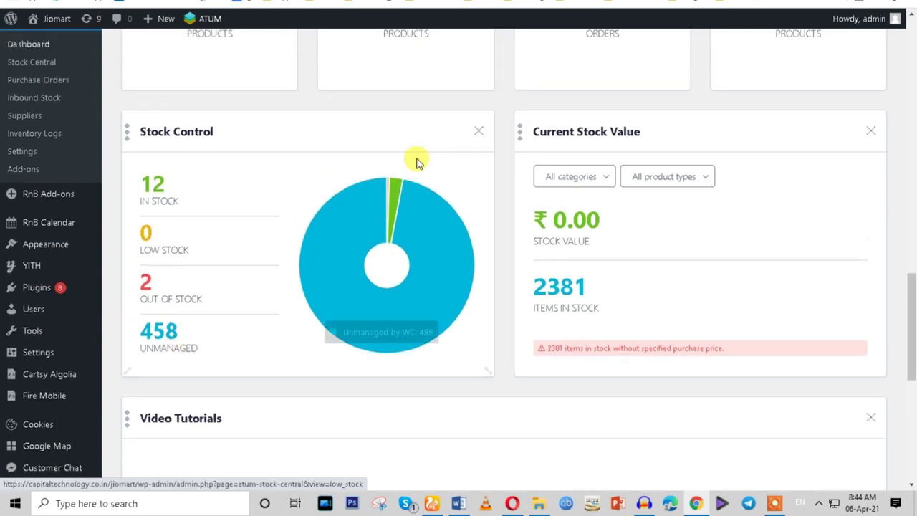
pyautogui.click(606, 179)
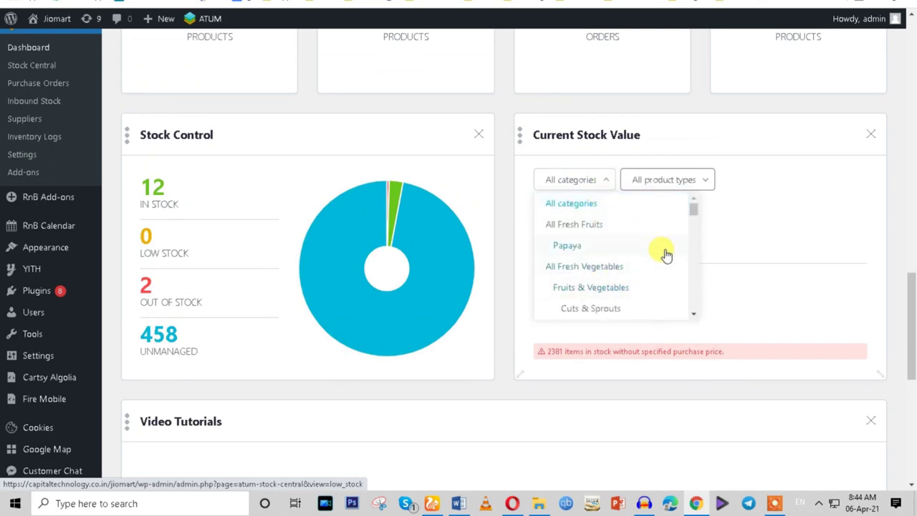
pyautogui.scroll(-5, 656, 250)
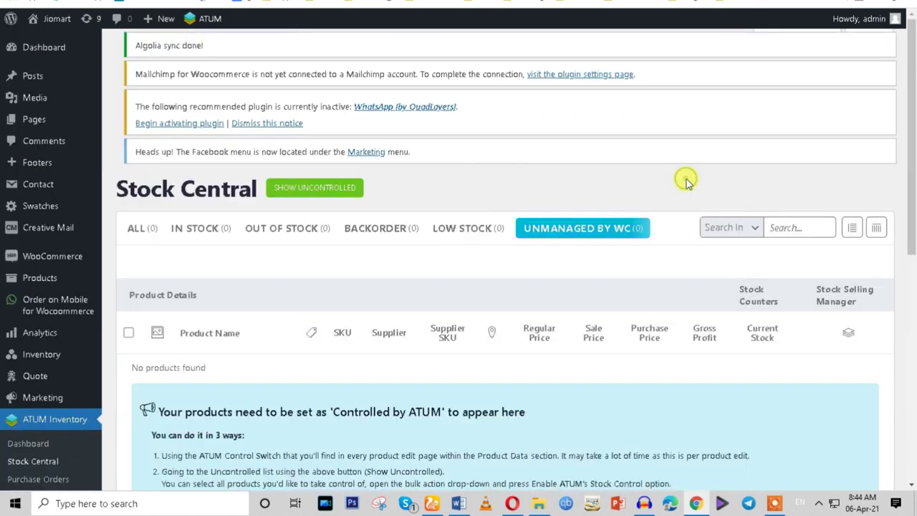
# Use Control All My Products in Stock Central, landing on ATUM's General Options.
pyautogui.scroll(-5, 591, 269)
pyautogui.scroll(1, 592, 273)
pyautogui.scroll(2, 592, 277)
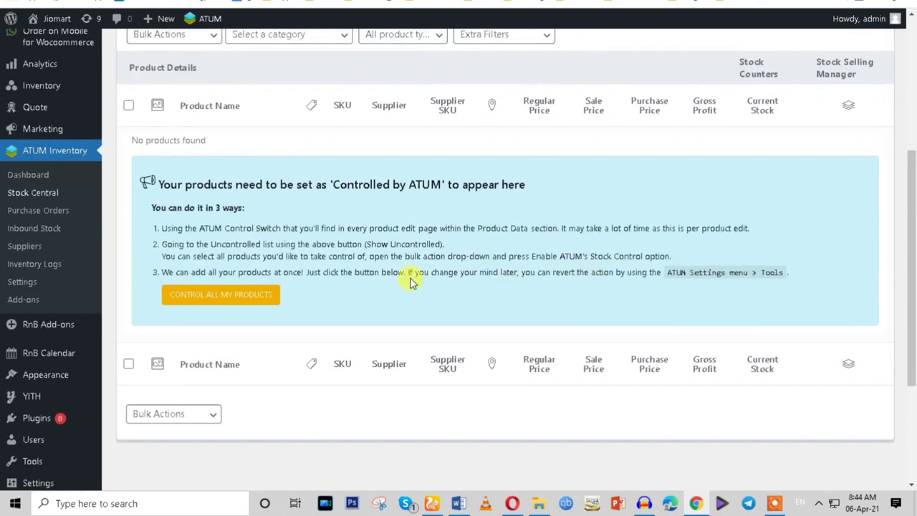
pyautogui.click(200, 304)
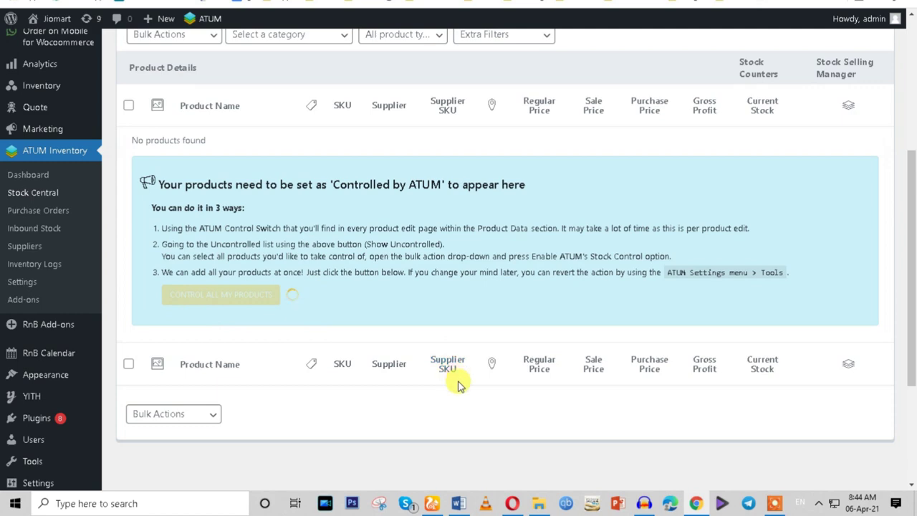
pyautogui.scroll(2, 404, 299)
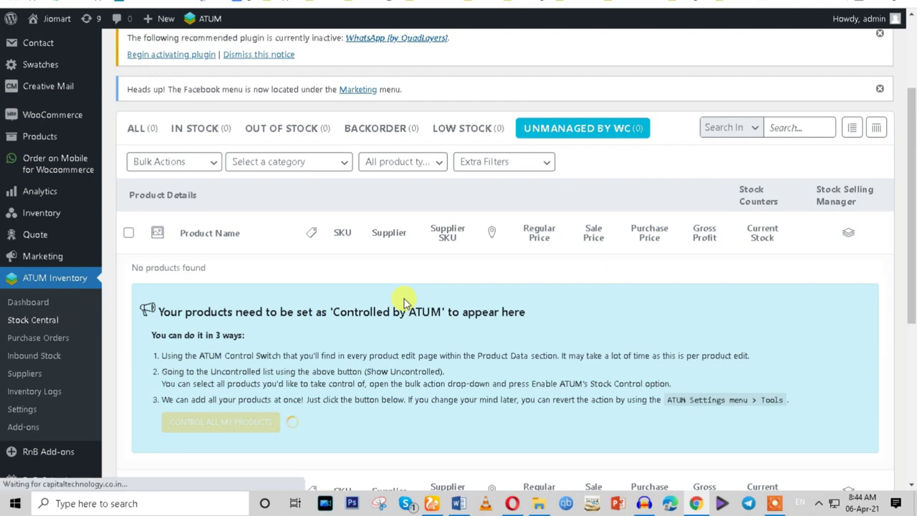
pyautogui.scroll(-3, 404, 299)
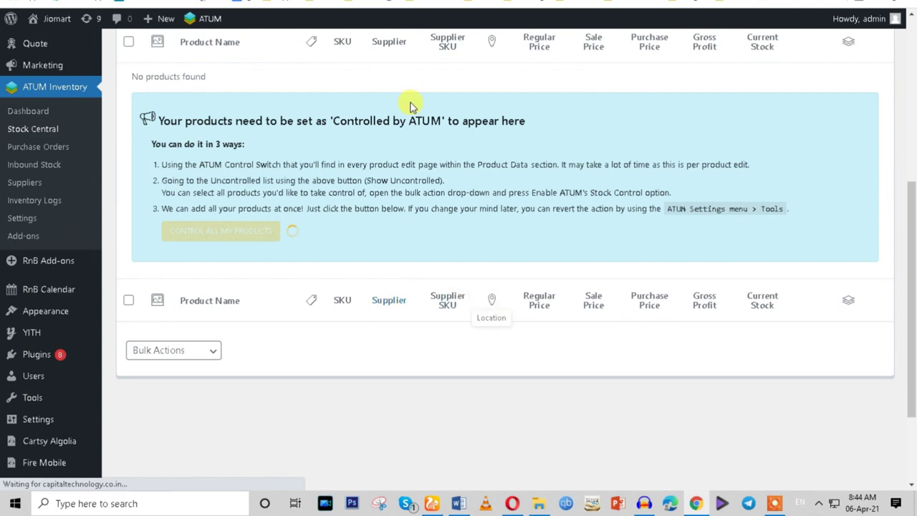
pyautogui.scroll(-4, 437, 274)
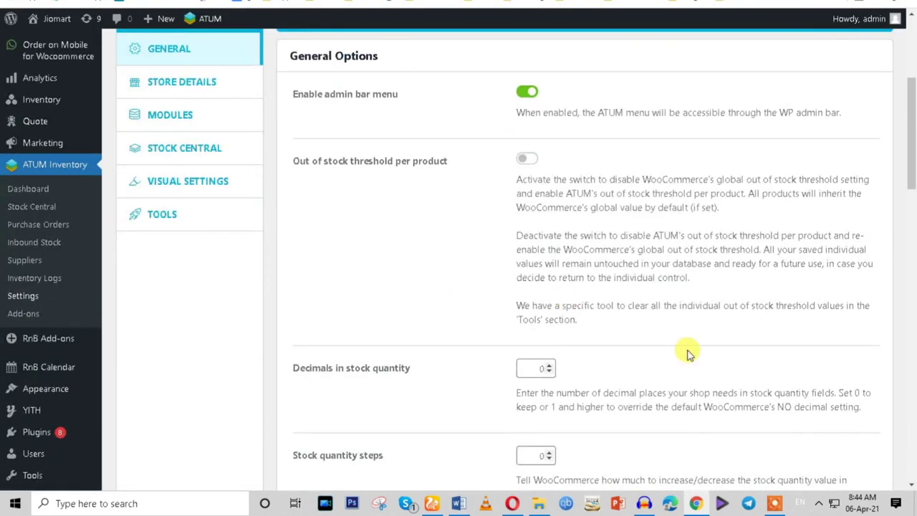
# Scroll through ATUM General Options, reload the General tab, then reach Installed Plugins.
pyautogui.scroll(-10, 604, 370)
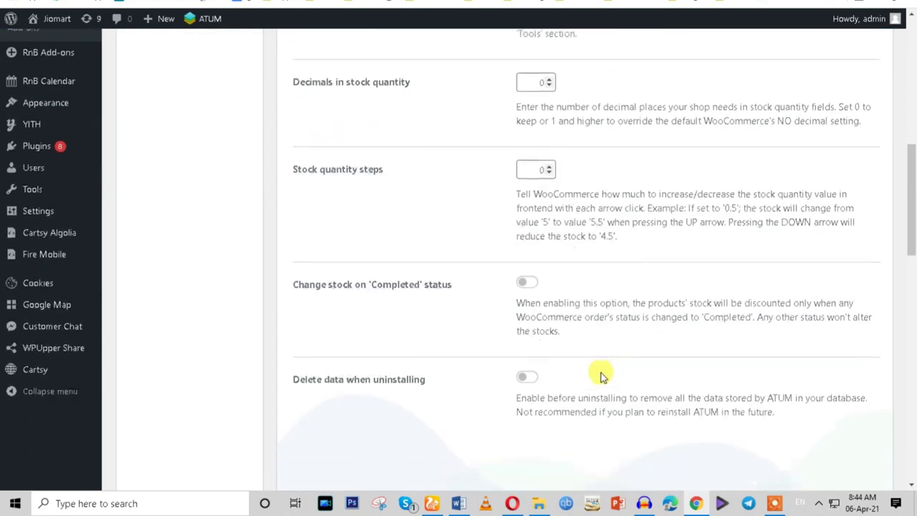
pyautogui.scroll(-5, 403, 303)
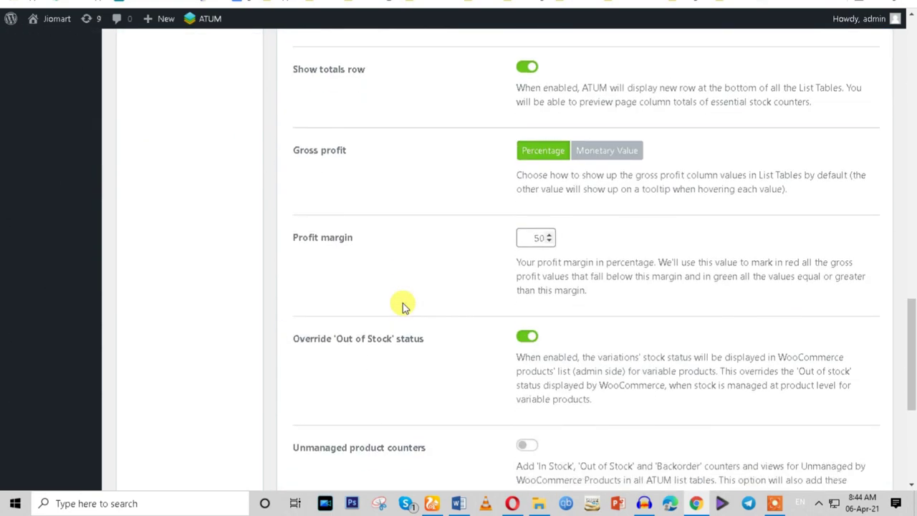
pyautogui.scroll(-5, 403, 303)
pyautogui.scroll(15, 403, 303)
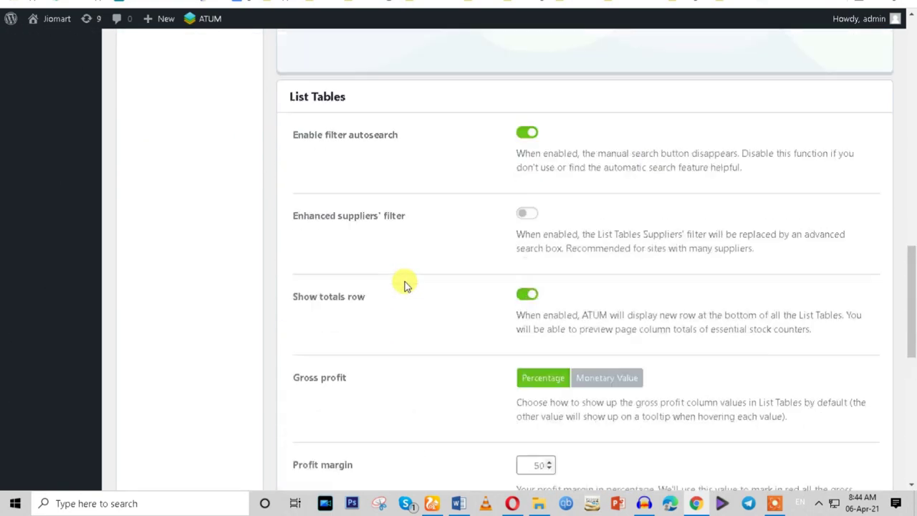
pyautogui.scroll(4, 405, 285)
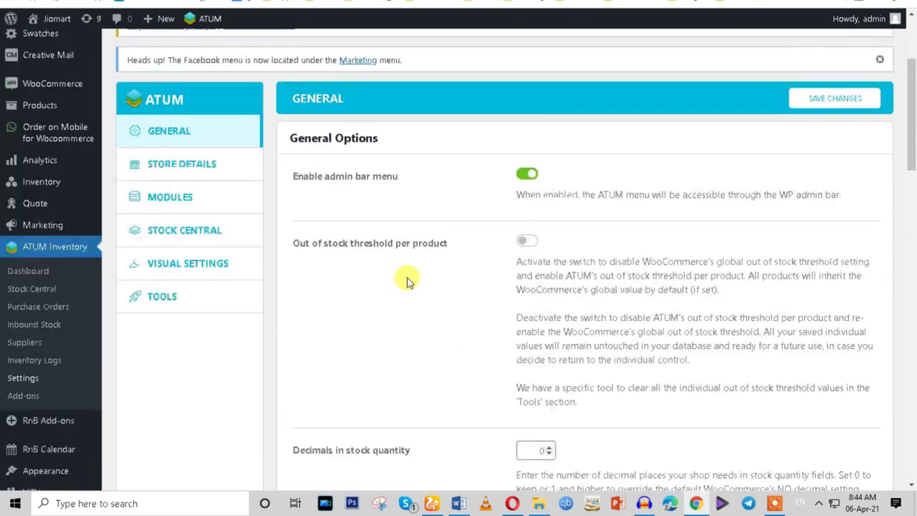
pyautogui.click(177, 130)
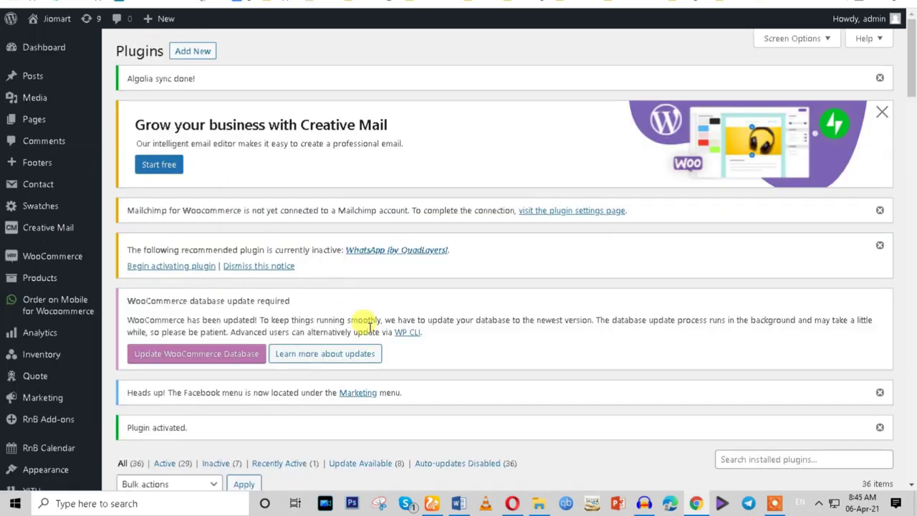
pyautogui.scroll(-5, 361, 330)
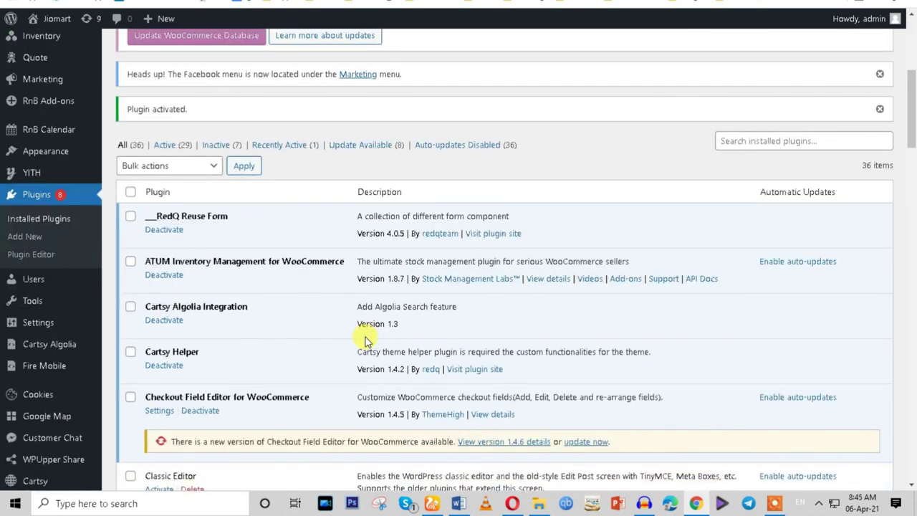
# Search plugins for 'pdf' and activate the Challan PDF invoice plugin.
pyautogui.click(767, 142)
pyautogui.write('pdf')
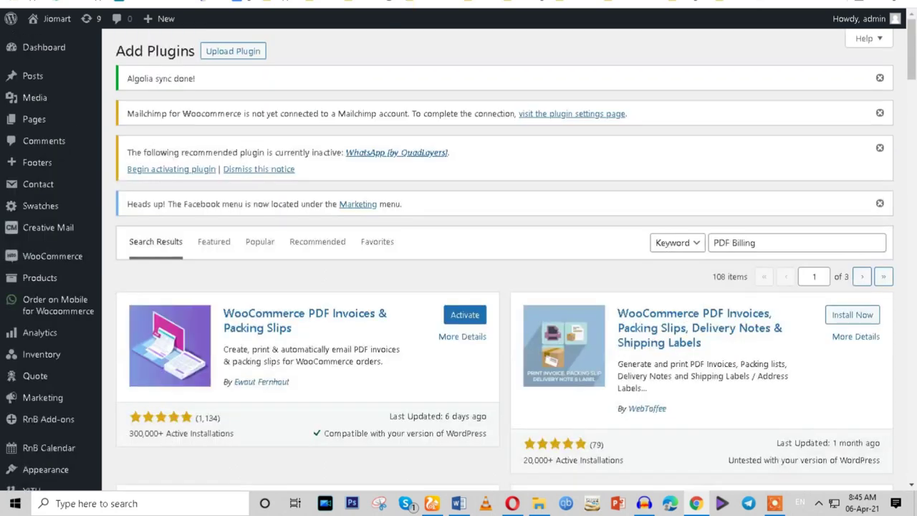
pyautogui.scroll(-1, 451, 334)
pyautogui.hotkey('ctrl', '+')
pyautogui.scroll(-5, 447, 337)
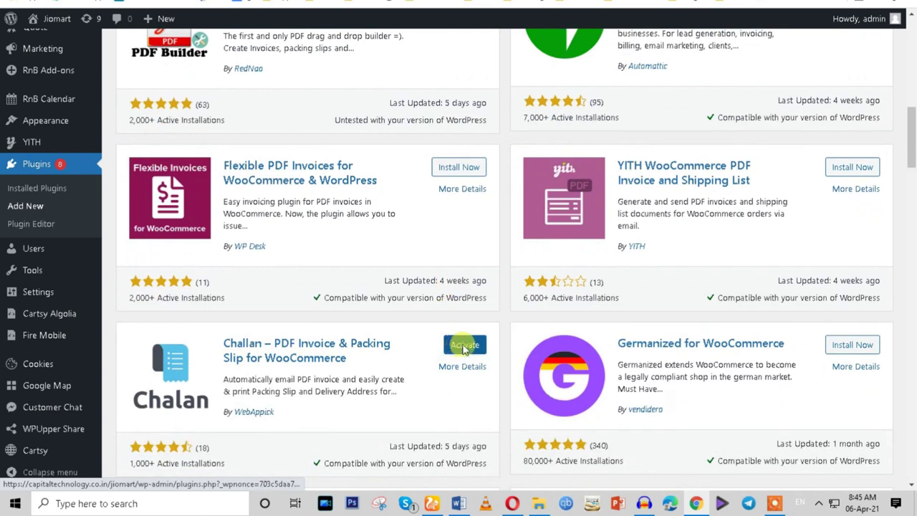
pyautogui.click(464, 345)
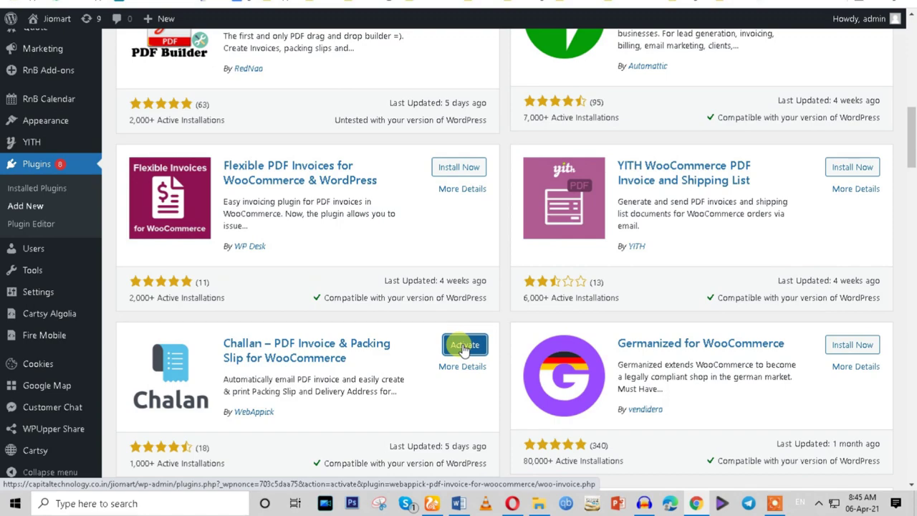
# Go back to Stock Central, now listing products like Baby Corn with 0 stock.
pyautogui.scroll(4, 338, 251)
pyautogui.scroll(-7, 389, 349)
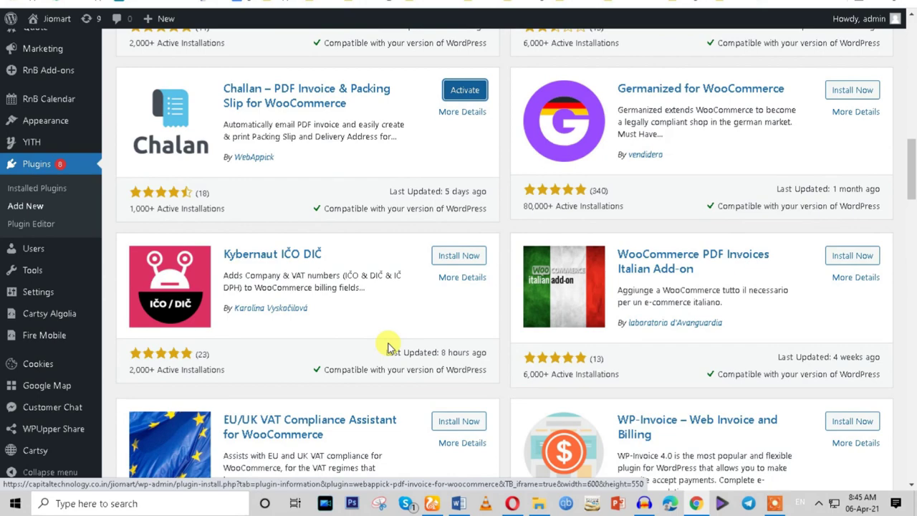
pyautogui.hotkey('alt', 'Left')
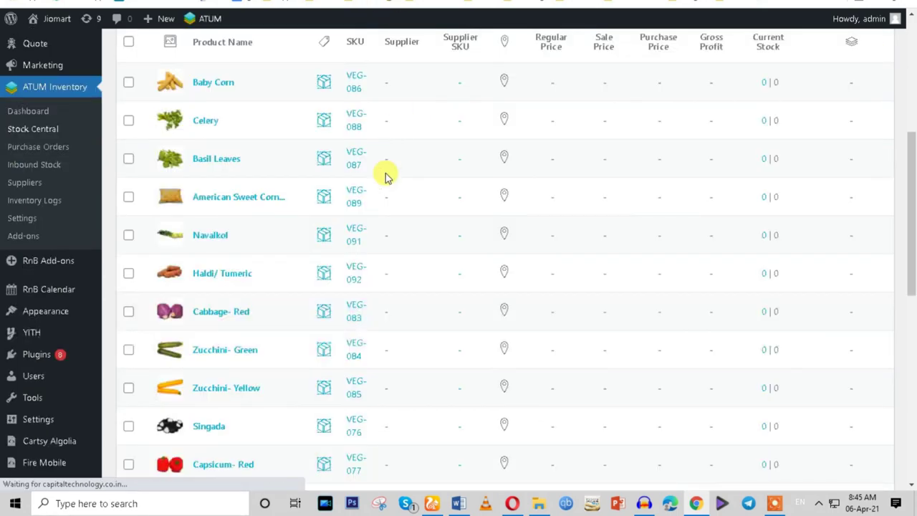
# In Stock Central, view the stock locations set for Basil Leaves, then close that window.
pyautogui.scroll(-3, 407, 179)
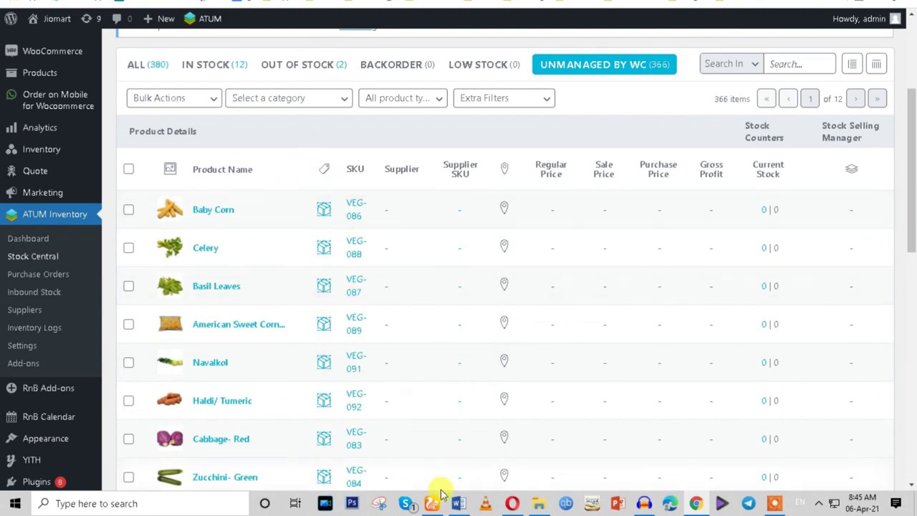
pyautogui.scroll(-3, 589, 255)
pyautogui.scroll(4, 506, 222)
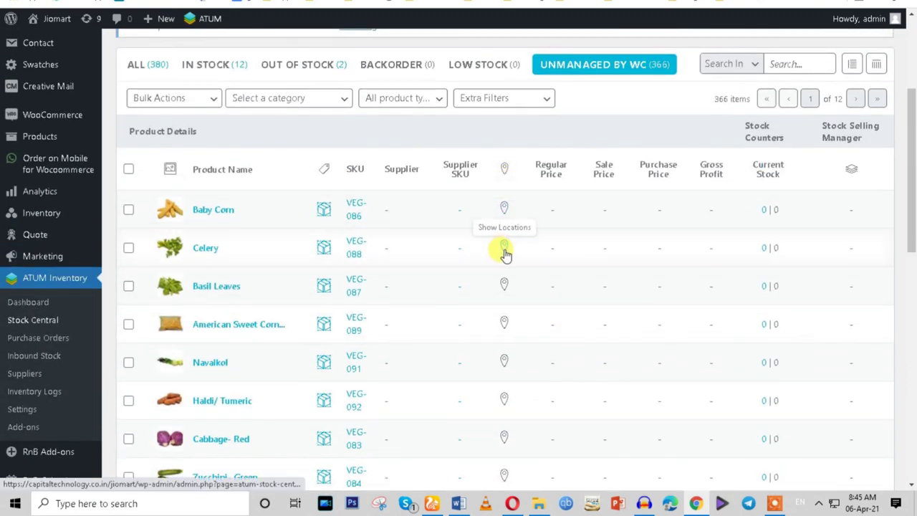
pyautogui.click(505, 288)
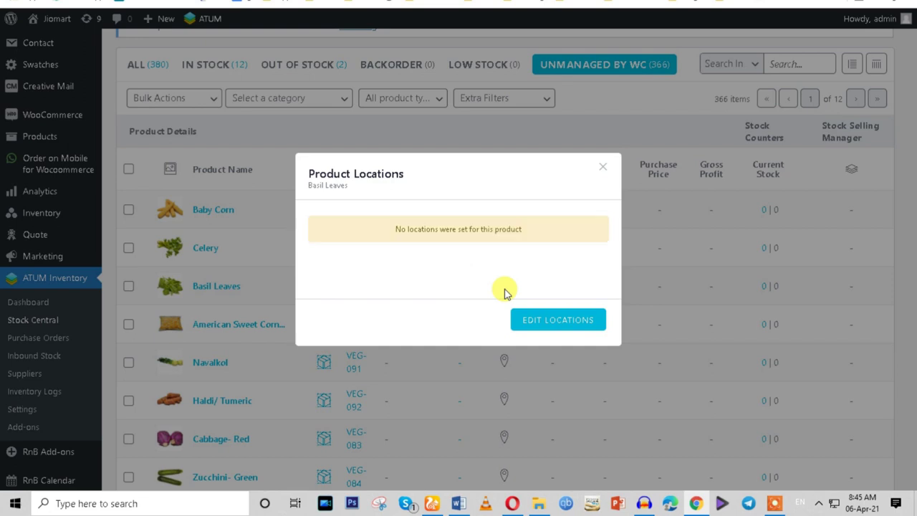
pyautogui.click(603, 167)
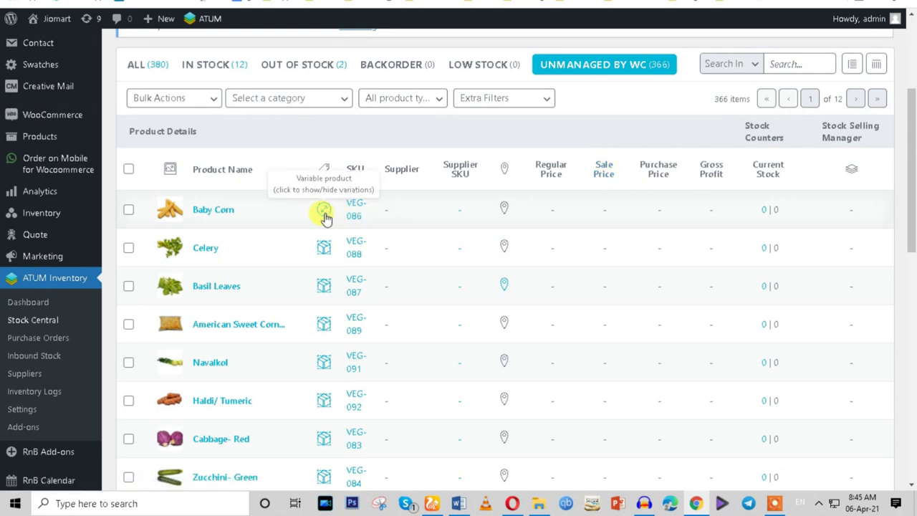
# Scroll through the Stock Central product table to review the listed products.
pyautogui.scroll(-10, 405, 297)
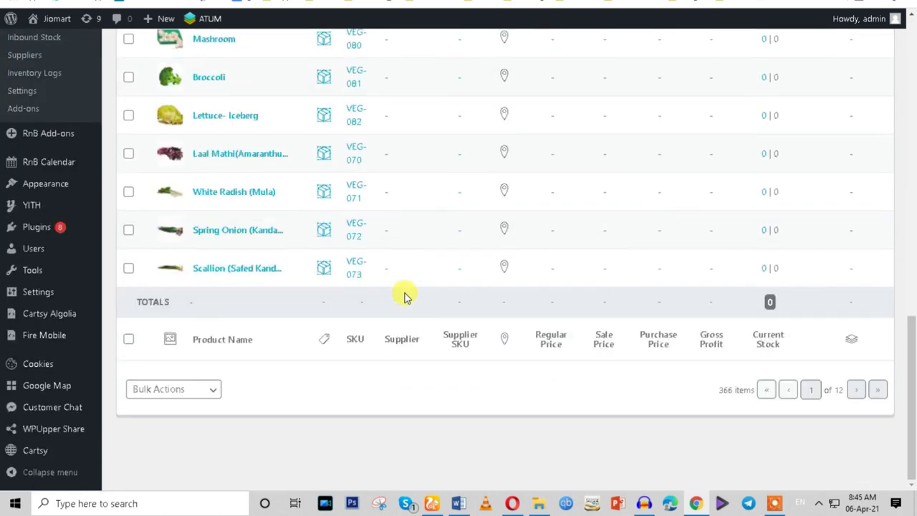
pyautogui.scroll(10, 320, 348)
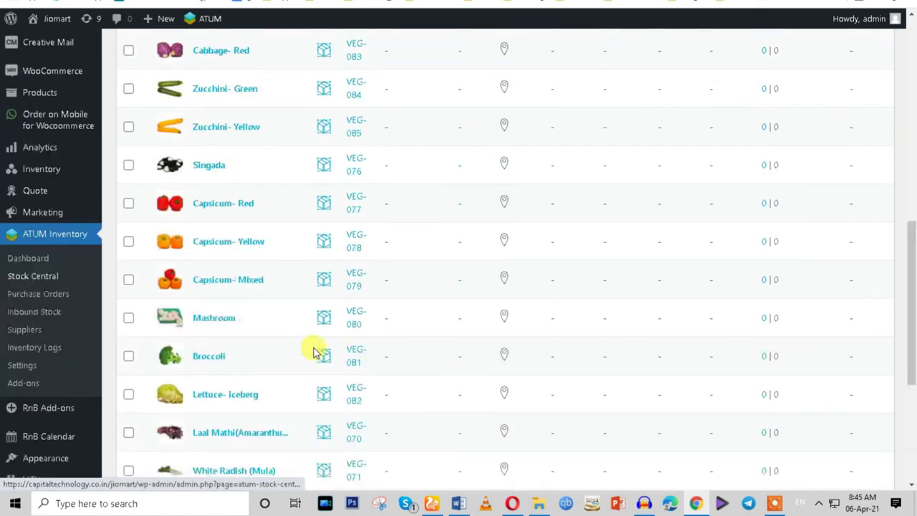
pyautogui.scroll(-8, 241, 293)
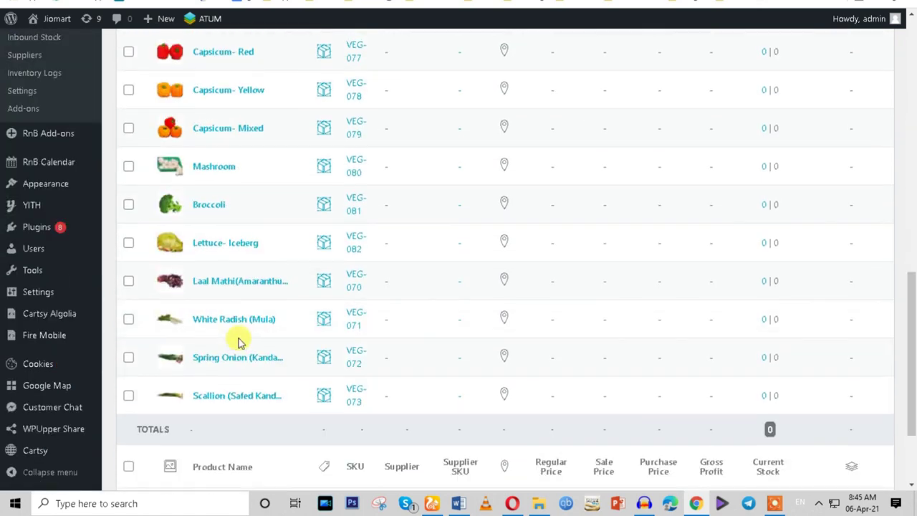
pyautogui.scroll(10, 240, 342)
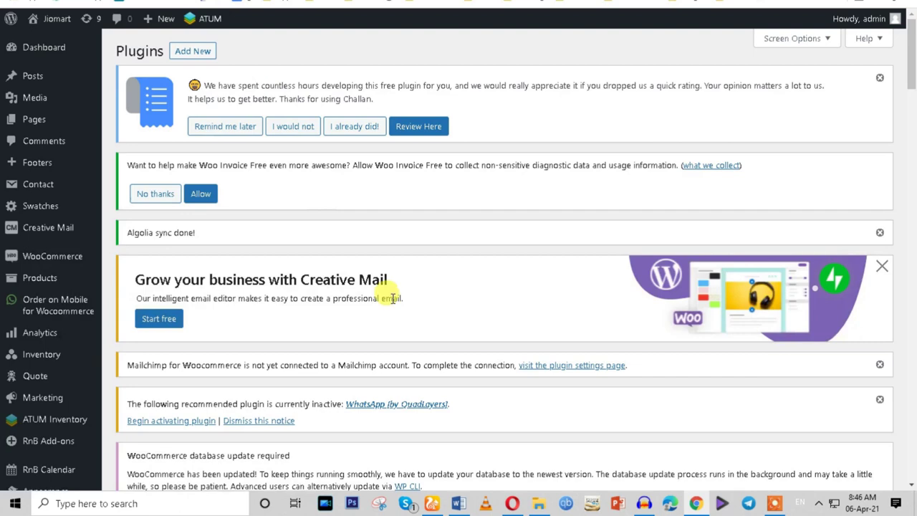
# Bring up the activated Challan plugin's admin page with its Settings and Seller & Buyer sections.
pyautogui.scroll(-5, 395, 308)
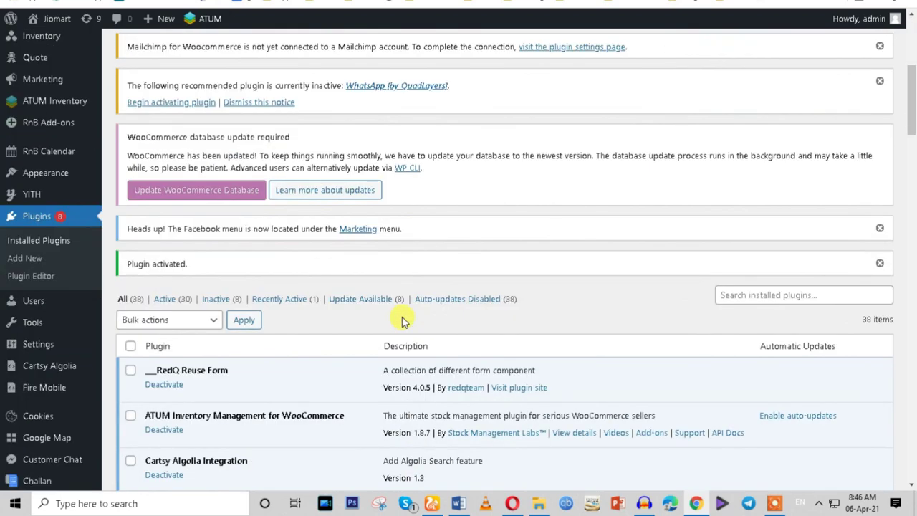
pyautogui.scroll(-4, 401, 320)
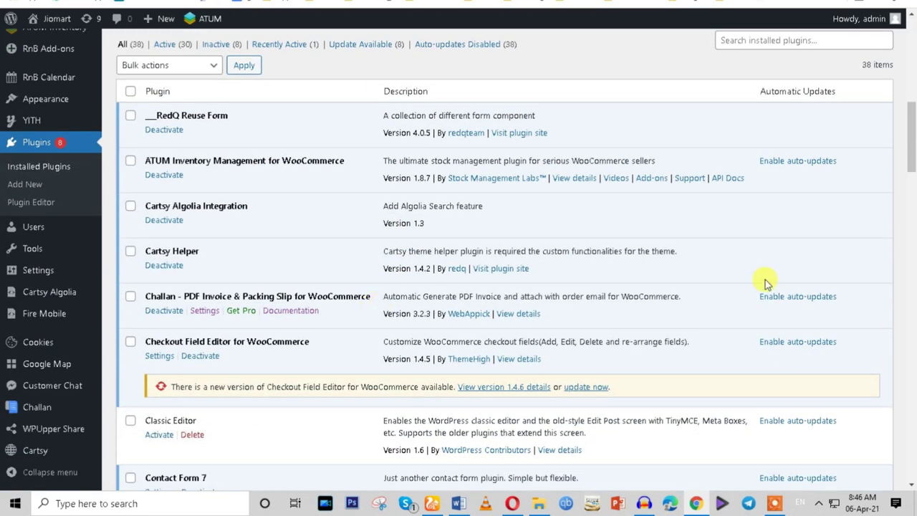
pyautogui.moveTo(27, 410)
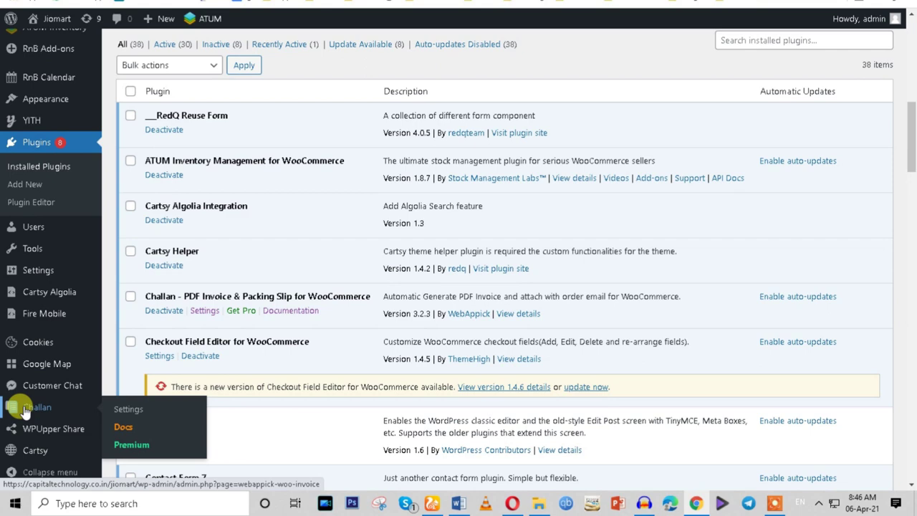
pyautogui.scroll(6, 96, 316)
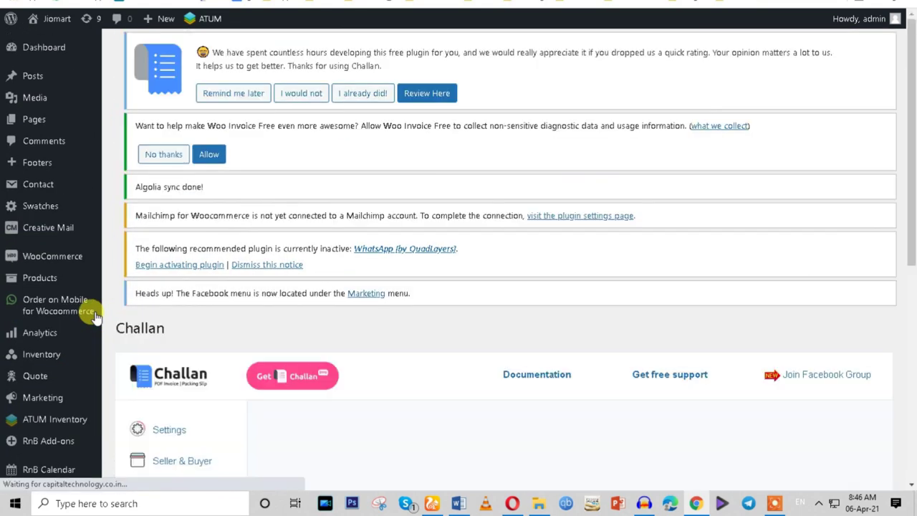
# Under Allow My Account To Download, tick Processing Order and Complete Order.
pyautogui.scroll(-3, 198, 322)
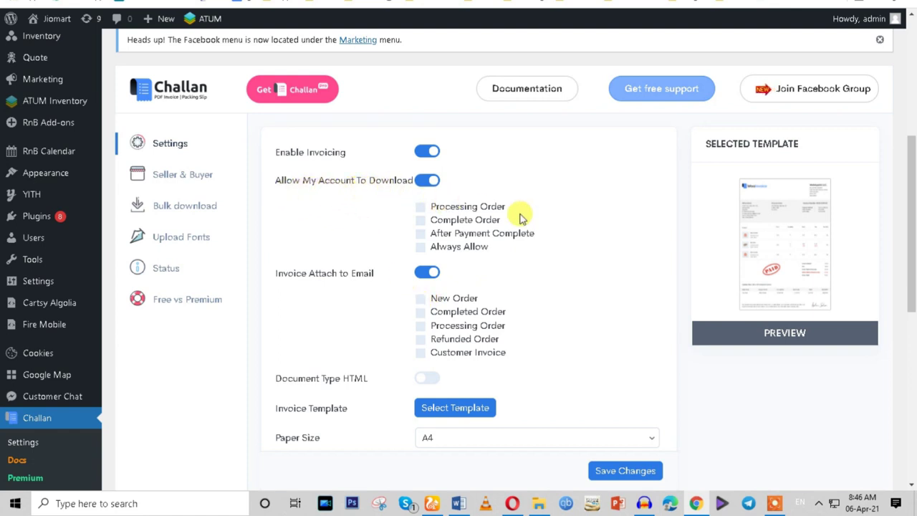
pyautogui.click(420, 221)
pyautogui.click(419, 207)
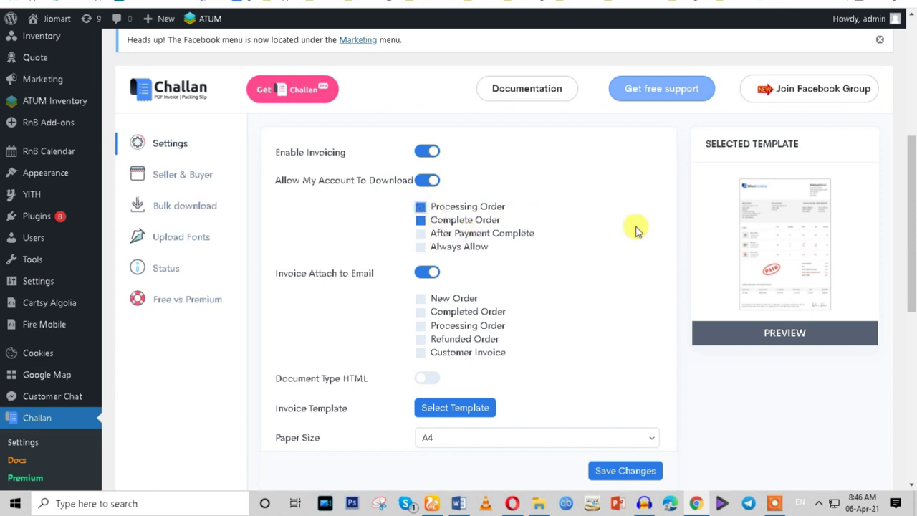
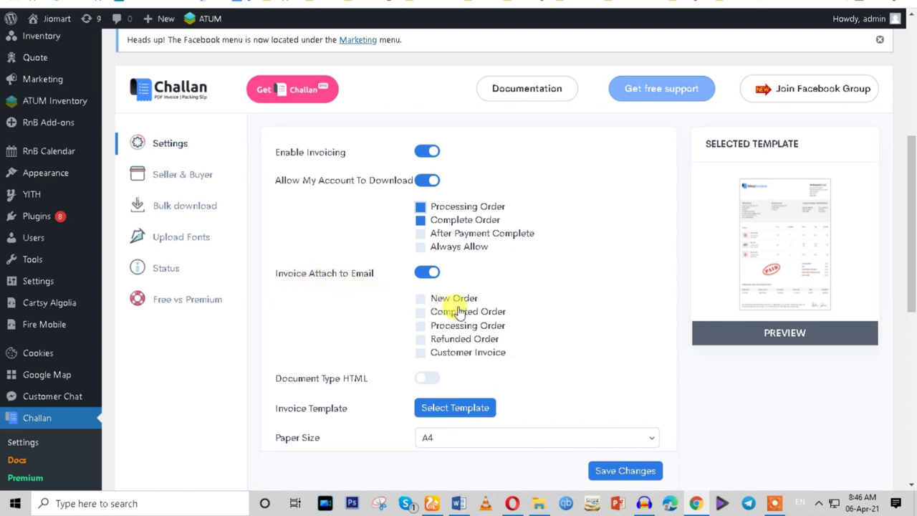
# Attach invoices to New Order, Completed Order and Refunded Order emails.
pyautogui.click(421, 298)
pyautogui.click(420, 311)
pyautogui.scroll(-1, 541, 294)
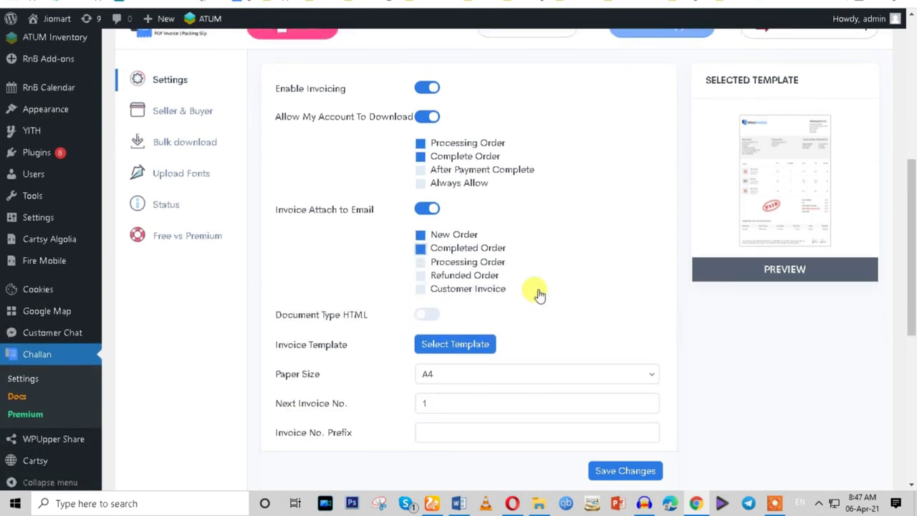
pyautogui.click(421, 275)
# Set the paper size back to A4 after trying A5.
pyautogui.scroll(-2, 387, 319)
pyautogui.click(446, 247)
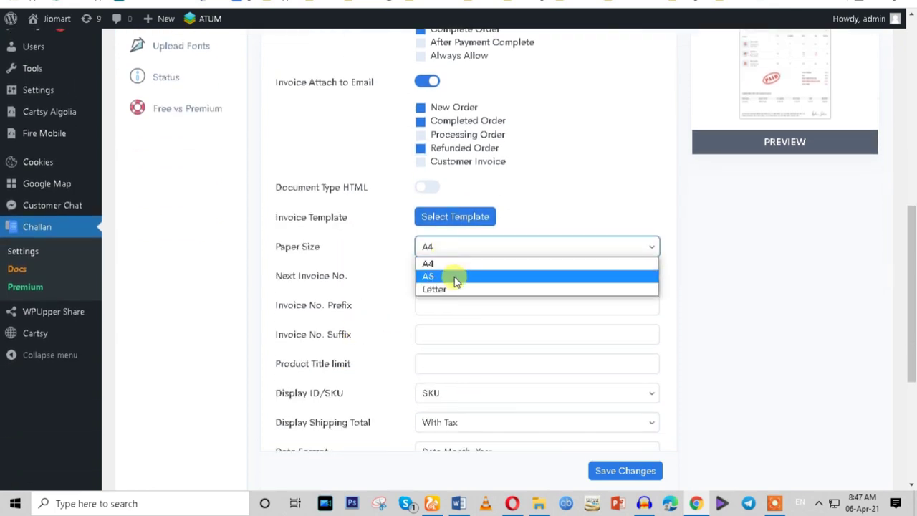
pyautogui.click(443, 277)
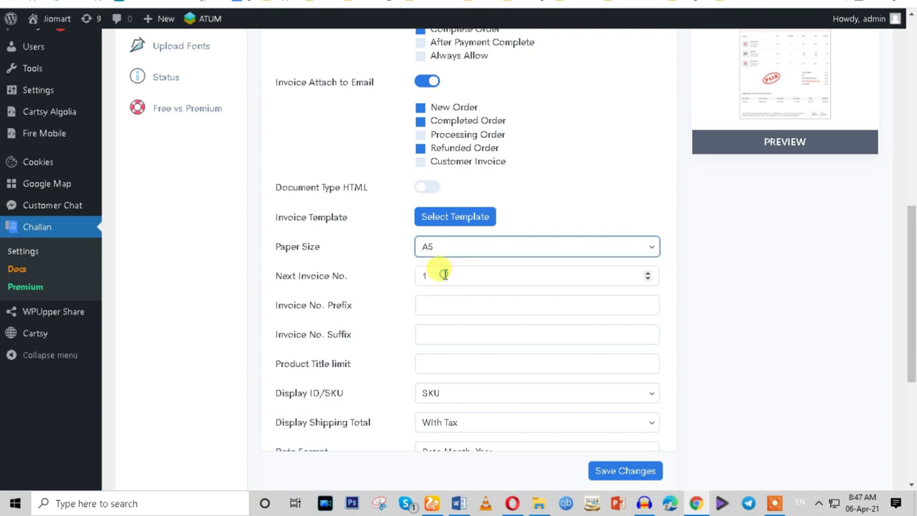
pyautogui.click(444, 247)
pyautogui.click(446, 273)
pyautogui.click(444, 245)
pyautogui.click(441, 263)
pyautogui.press('Up')
# Enter -1 as the Product Title limit.
pyautogui.click(437, 275)
pyautogui.moveTo(437, 275); pyautogui.dragTo(409, 282)
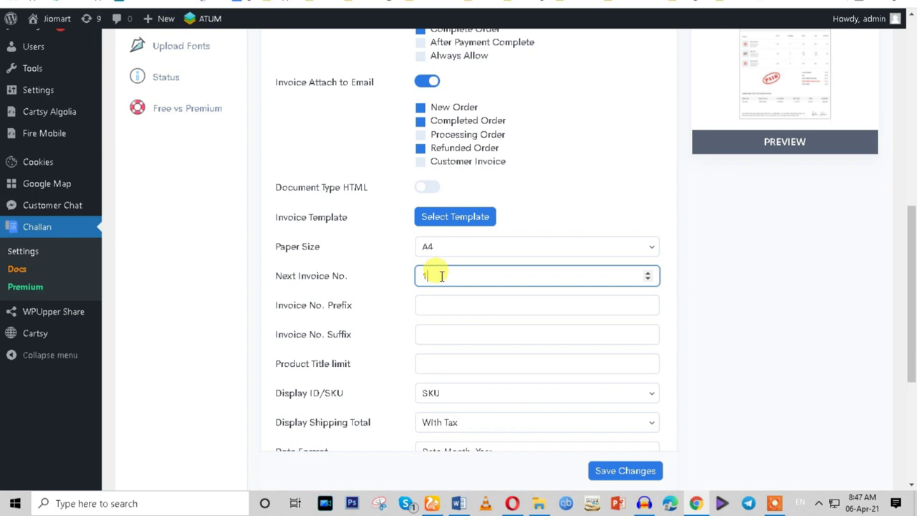
pyautogui.click(449, 298)
pyautogui.click(438, 334)
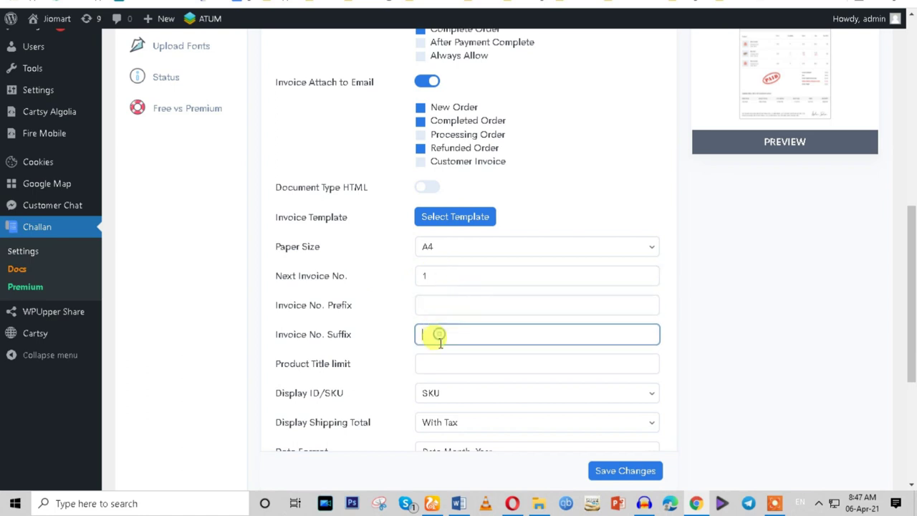
pyautogui.click(442, 363)
pyautogui.write('-1')
# Save the Challan PDF Invoice general settings.
pyautogui.scroll(-2, 454, 322)
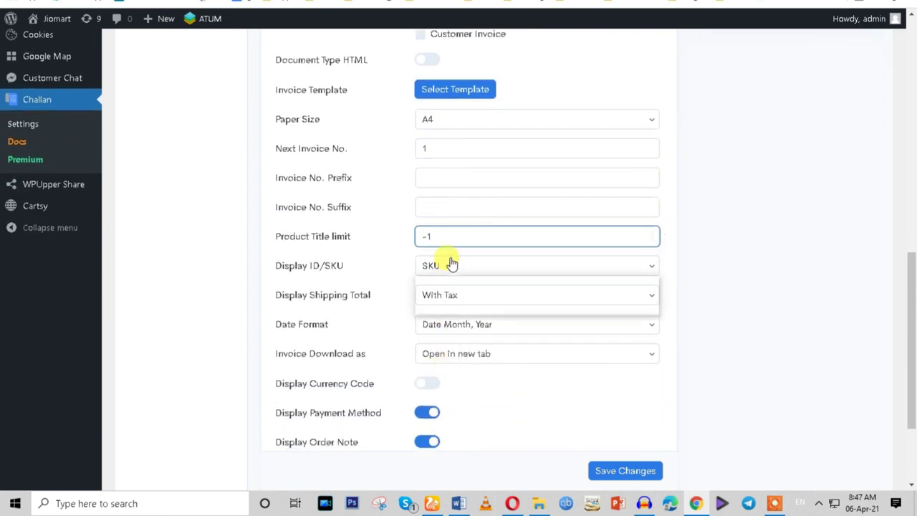
pyautogui.click(271, 265)
pyautogui.scroll(-1, 467, 306)
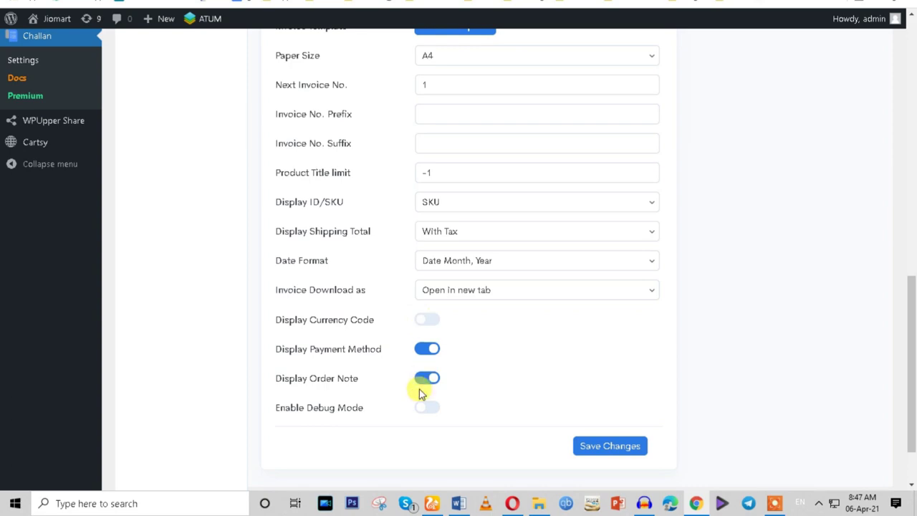
pyautogui.scroll(-2, 421, 392)
pyautogui.click(581, 382)
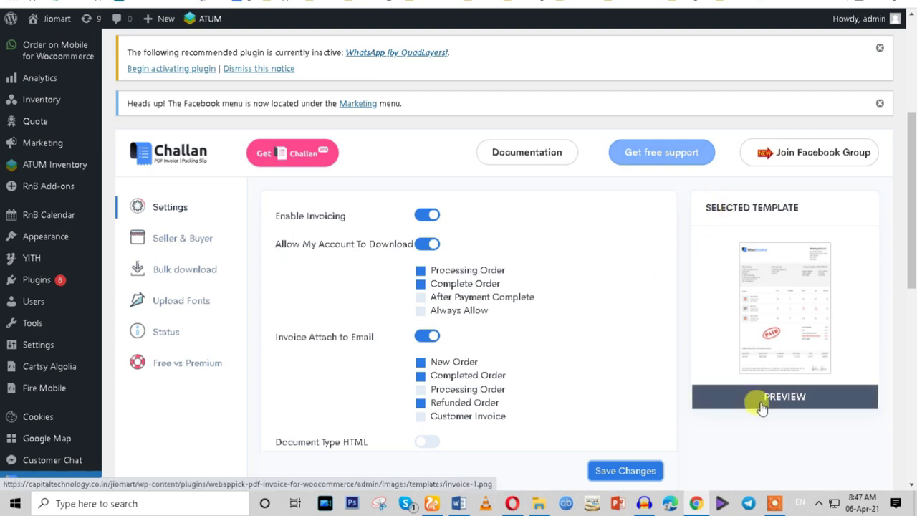
# Switch to the Seller & Buyer tab and launch the Upload Logo image picker.
pyautogui.click(163, 214)
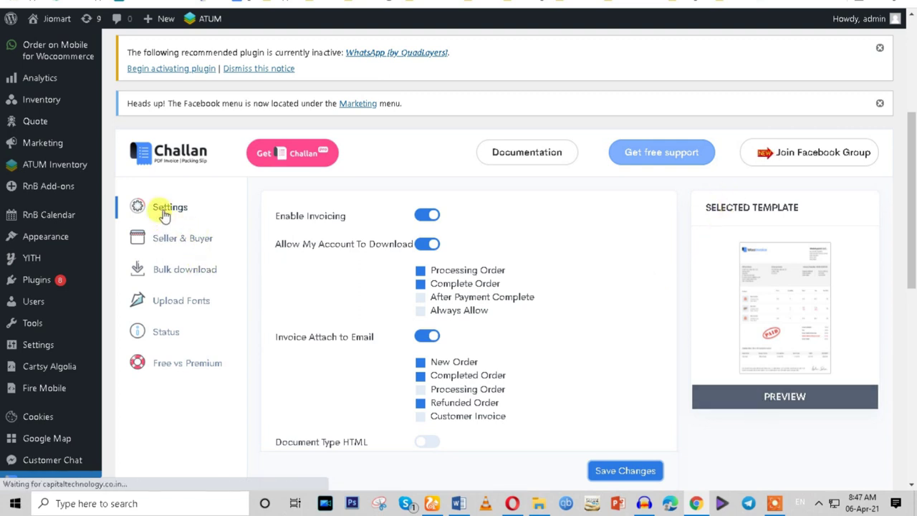
pyautogui.scroll(-3, 453, 283)
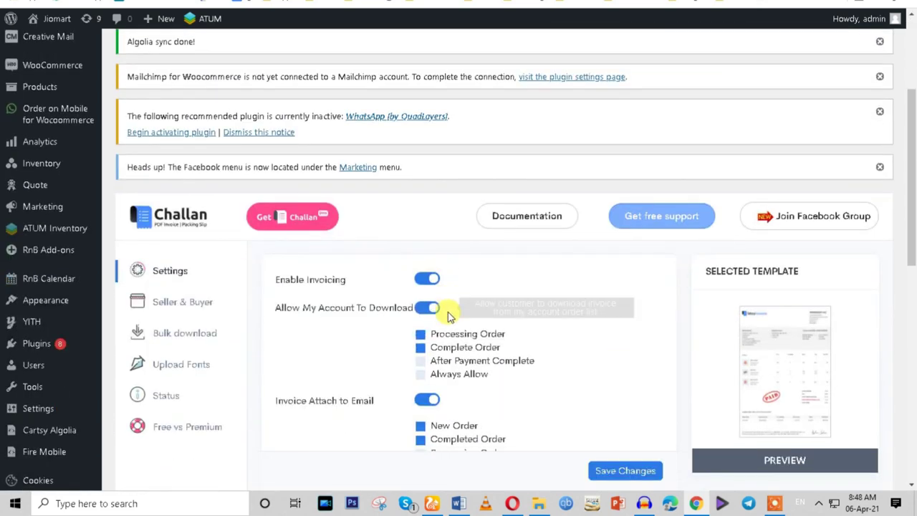
pyautogui.click(159, 304)
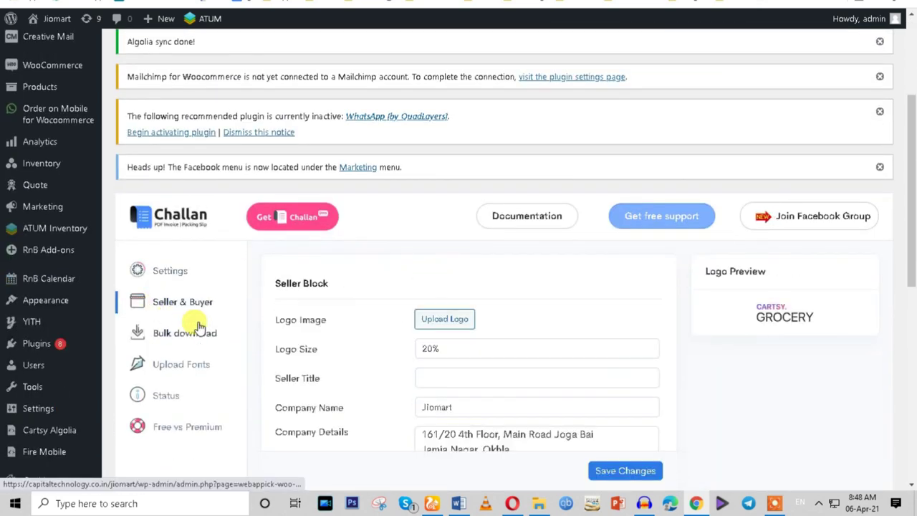
pyautogui.click(165, 276)
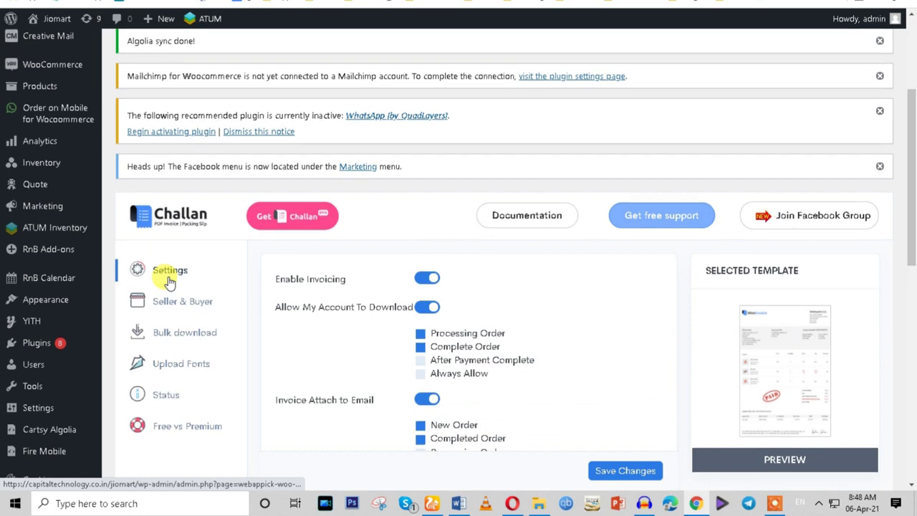
pyautogui.scroll(-2, 164, 195)
pyautogui.click(161, 179)
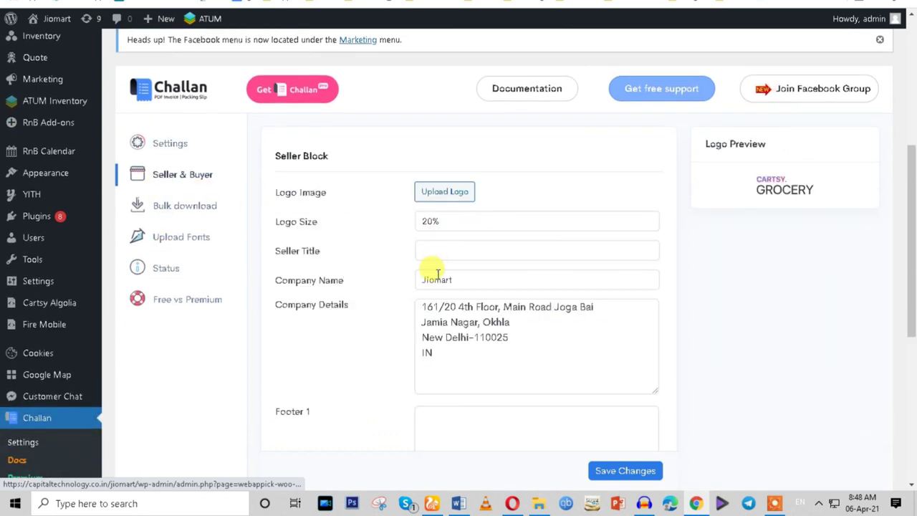
pyautogui.scroll(-1, 412, 326)
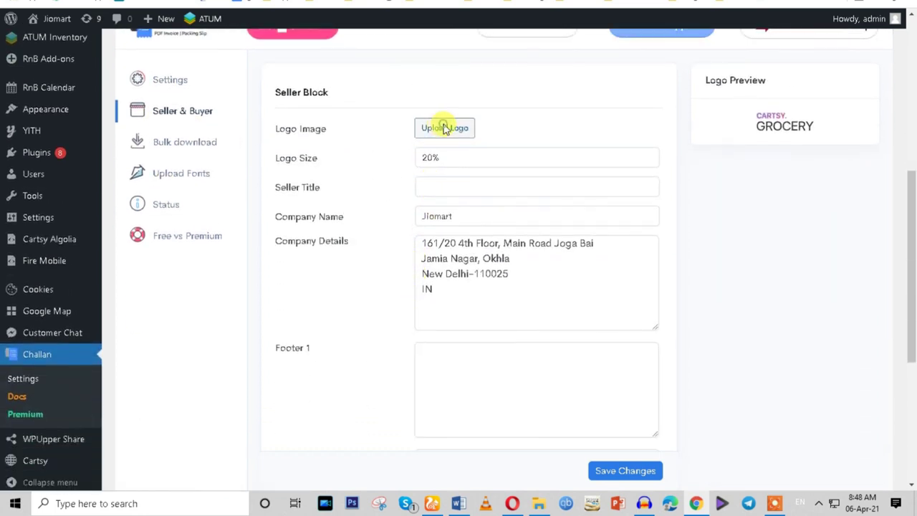
pyautogui.click(443, 127)
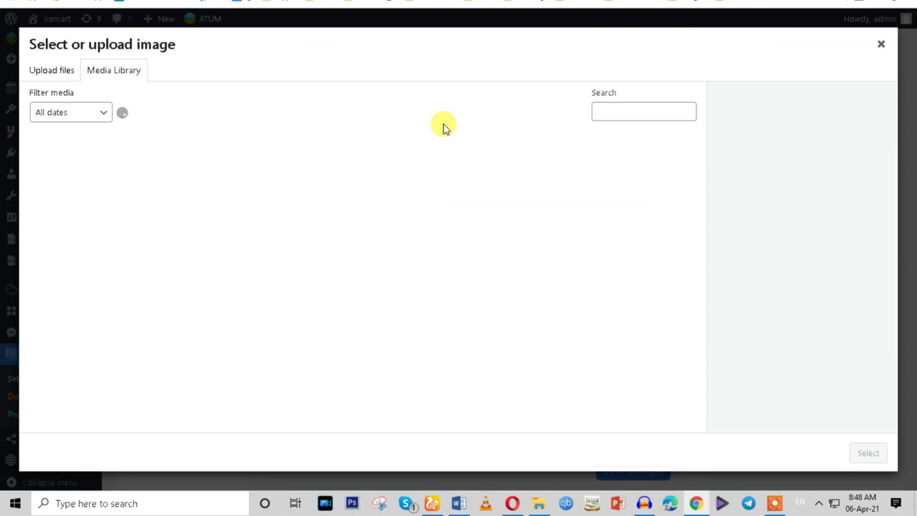
# Search the media library for 'logo' and select the CARTSY image as the seller logo.
pyautogui.click(600, 111)
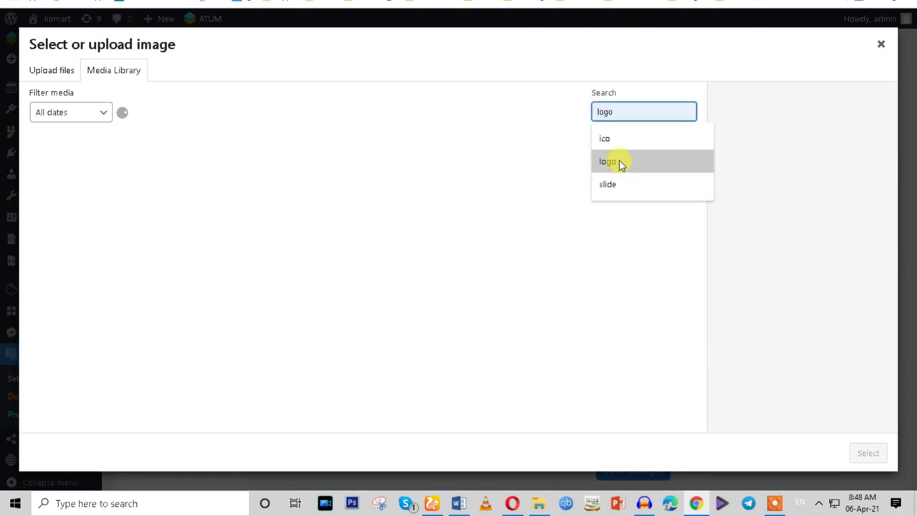
pyautogui.click(607, 161)
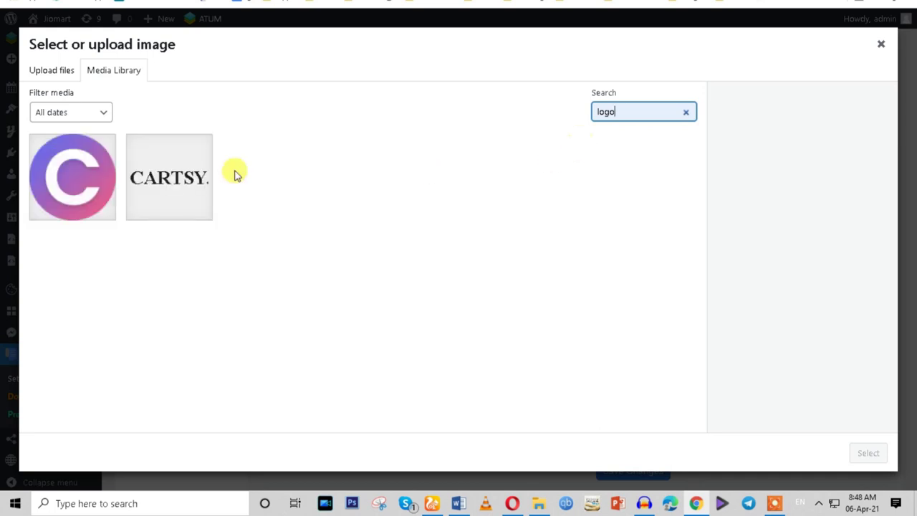
pyautogui.click(90, 193)
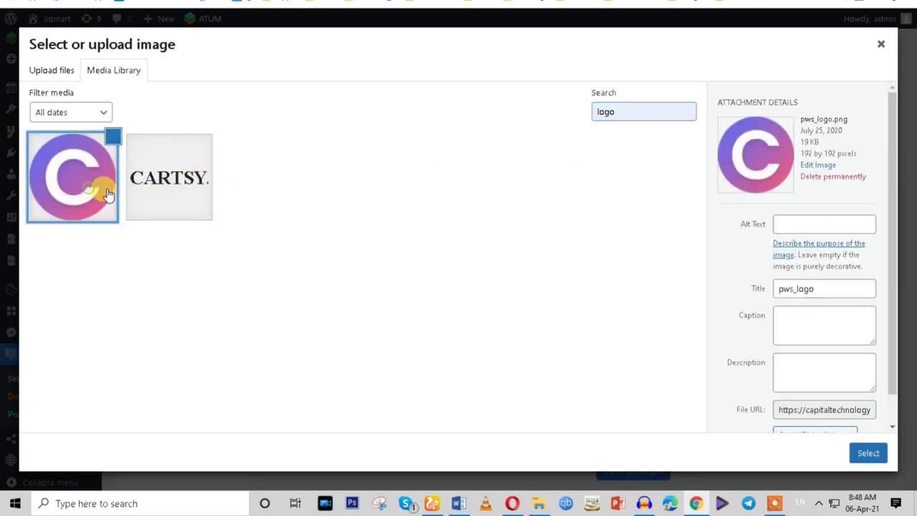
pyautogui.click(167, 198)
pyautogui.click(862, 449)
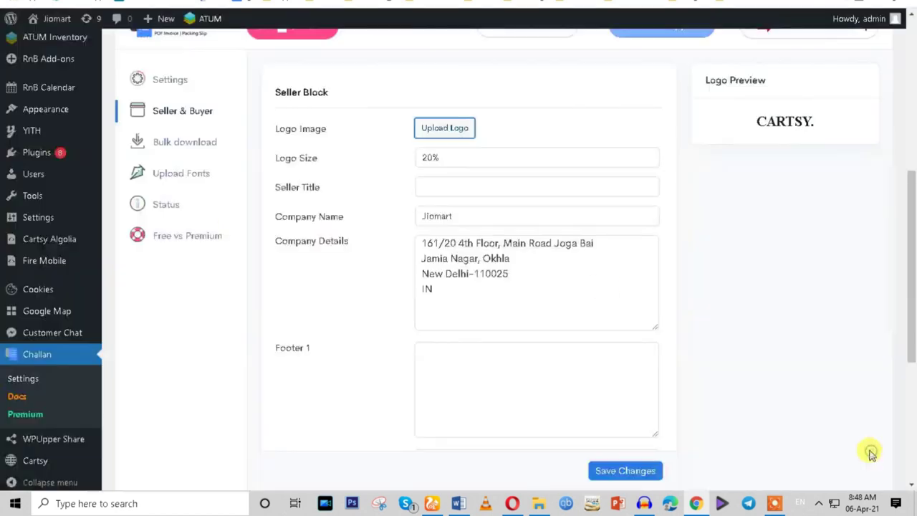
# Review the Jiomart seller title and company address details in the Seller Block.
pyautogui.scroll(-1, 508, 359)
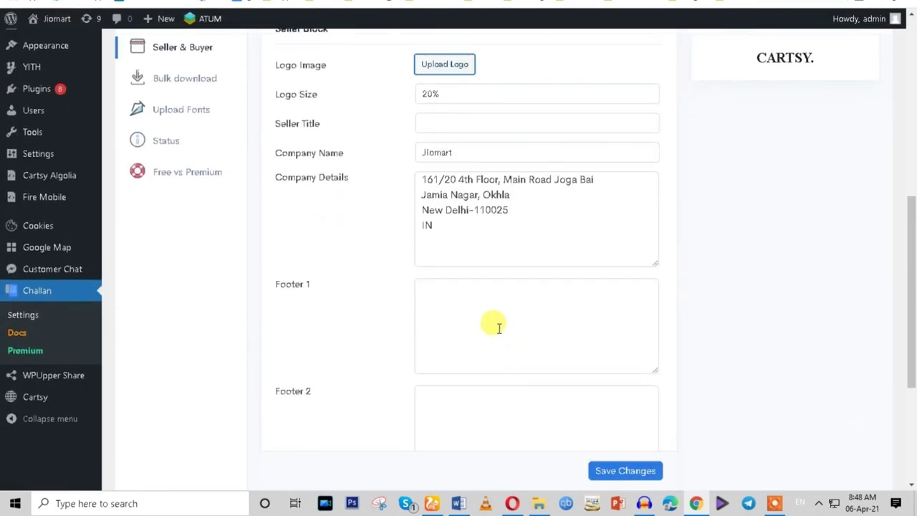
pyautogui.scroll(1, 499, 327)
pyautogui.click(424, 185)
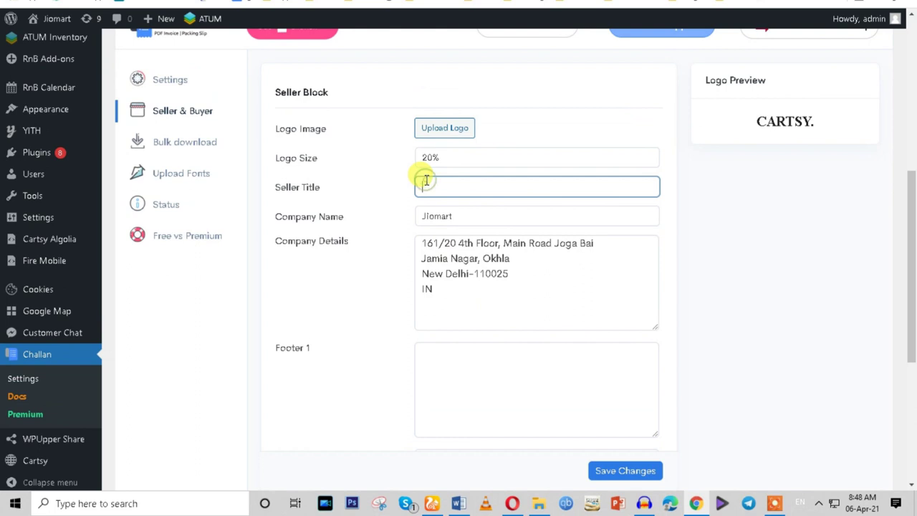
pyautogui.doubleClick(430, 215)
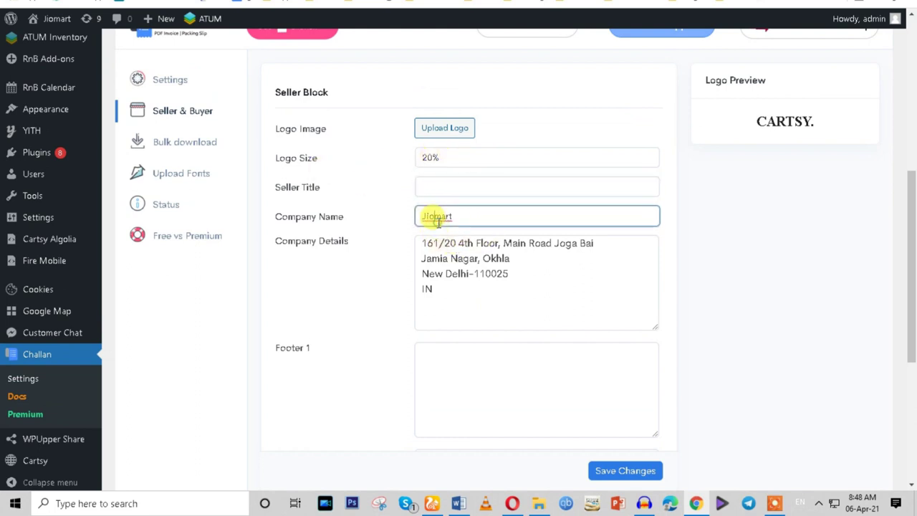
pyautogui.click(444, 259)
pyautogui.doubleClick(456, 274)
# Paste the copied Footer 1 label text into the Footer 1 field.
pyautogui.scroll(-2, 469, 308)
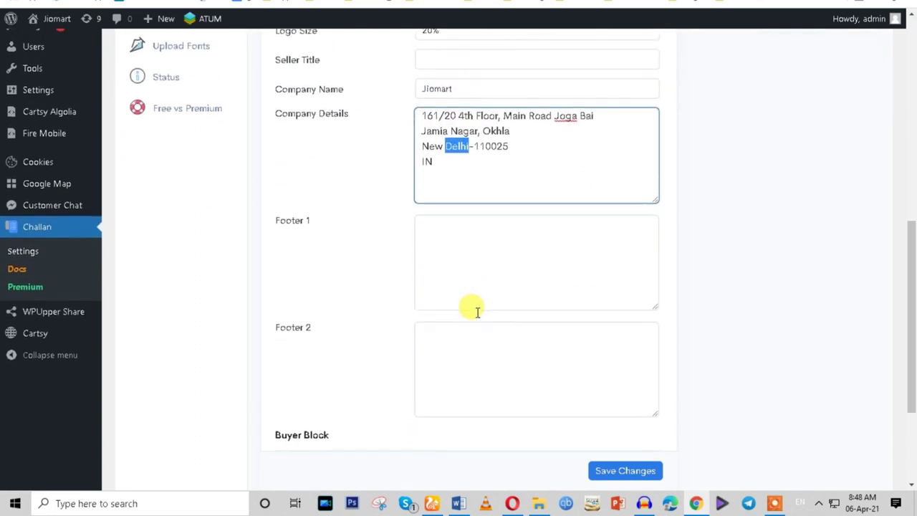
pyautogui.click(462, 272)
pyautogui.scroll(-2, 502, 272)
pyautogui.click(465, 244)
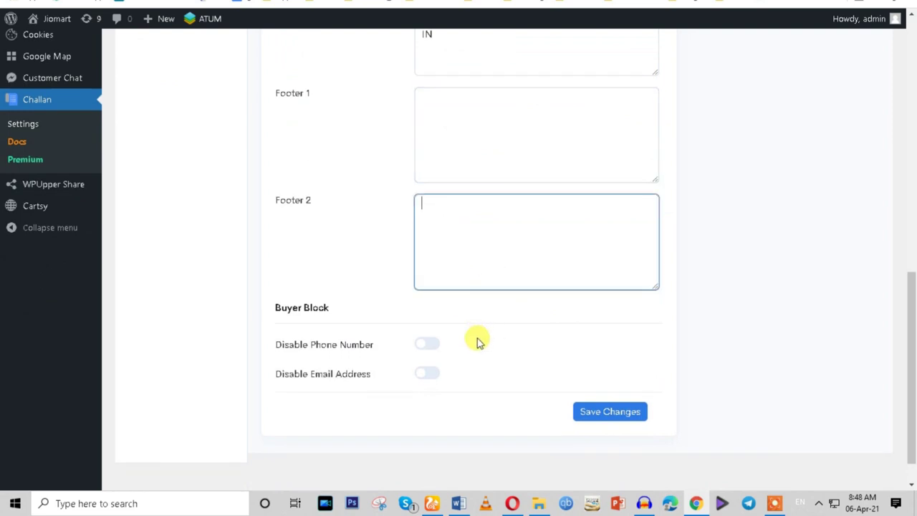
pyautogui.scroll(2, 481, 320)
pyautogui.tripleClick(290, 228)
pyautogui.hotkey('ctrl', 'c')
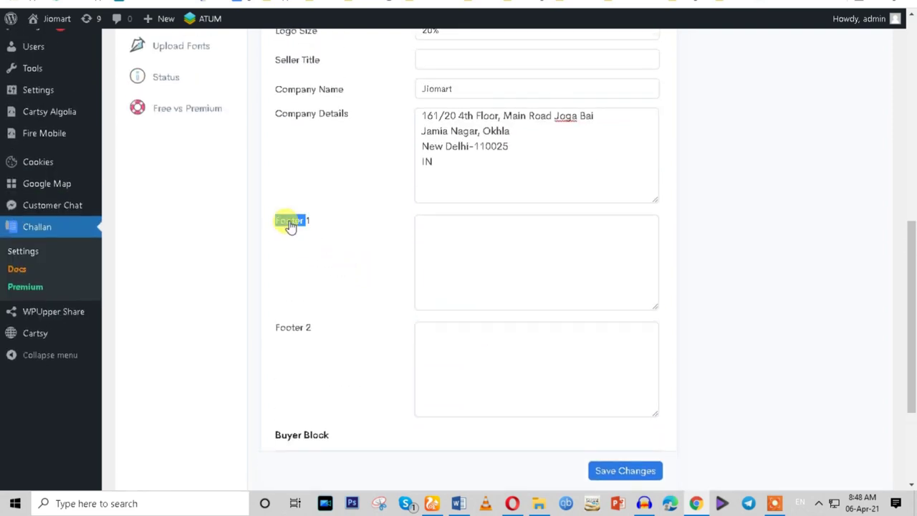
pyautogui.click(440, 236)
pyautogui.hotkey('ctrl', 'v')
# Set Footer 2 to the same footer text followed by 2.
pyautogui.click(463, 349)
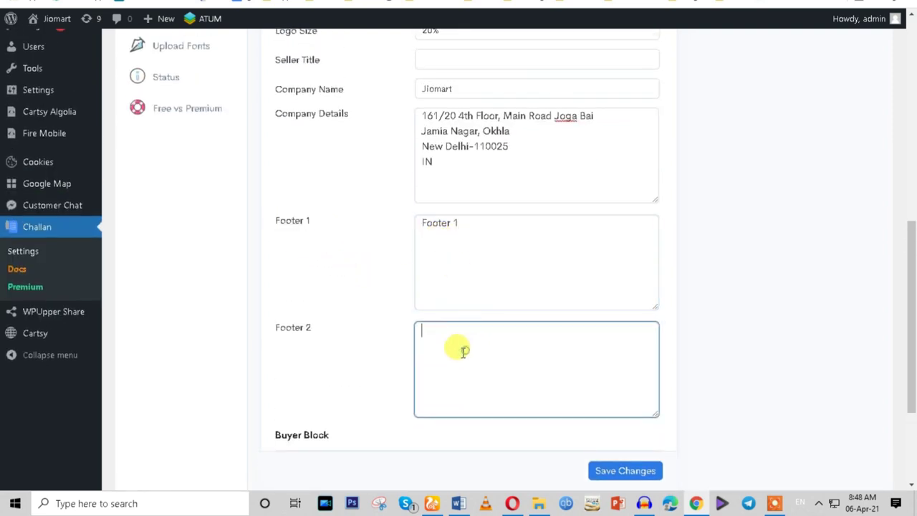
pyautogui.write('v2')
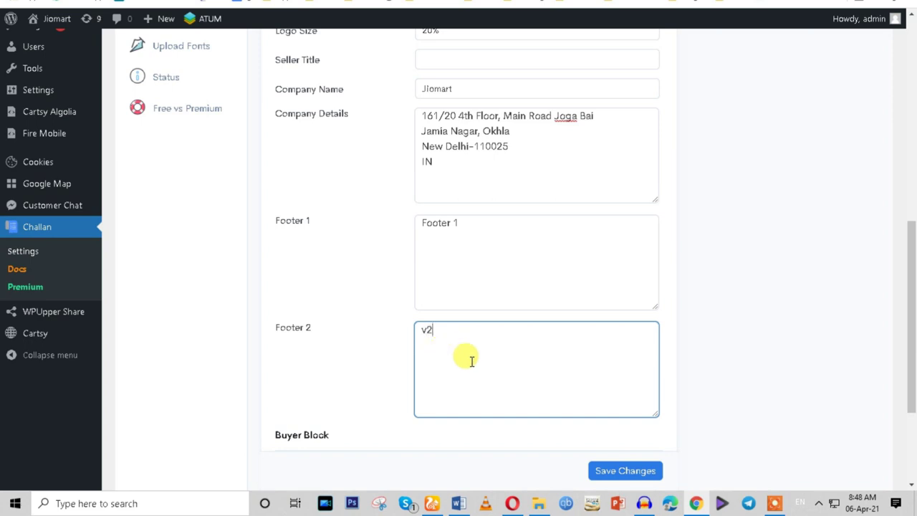
pyautogui.hotkey('ctrl', 'a')
pyautogui.hotkey('ctrl', 'v')
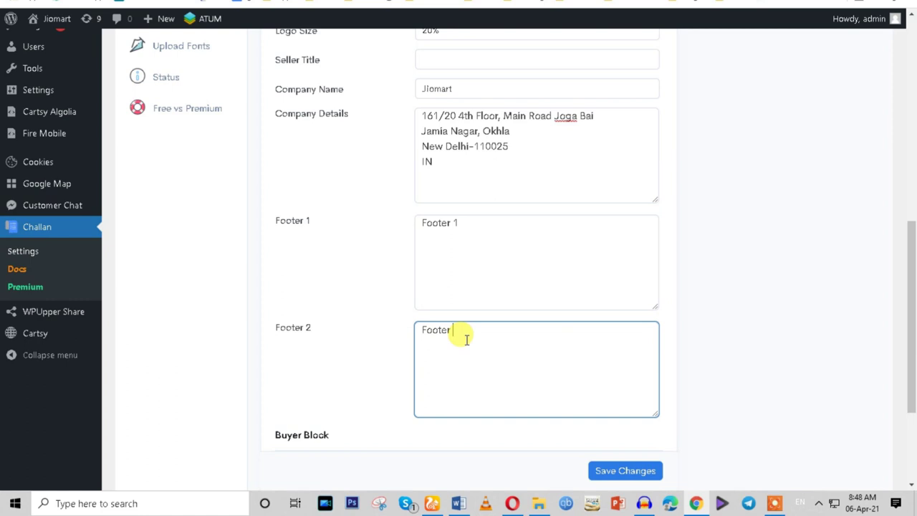
pyautogui.write('2')
# Keep the buyer's phone number shown and save the Seller & Buyer settings.
pyautogui.scroll(-2, 476, 362)
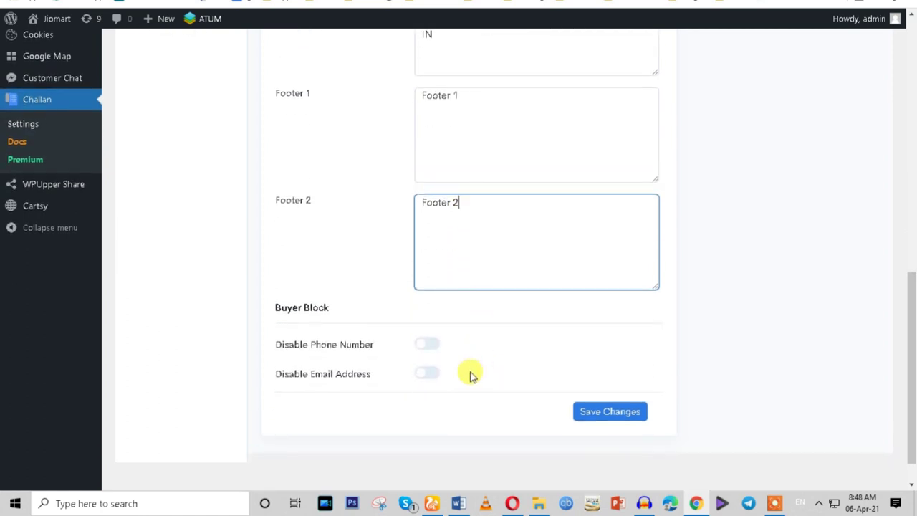
pyautogui.click(423, 346)
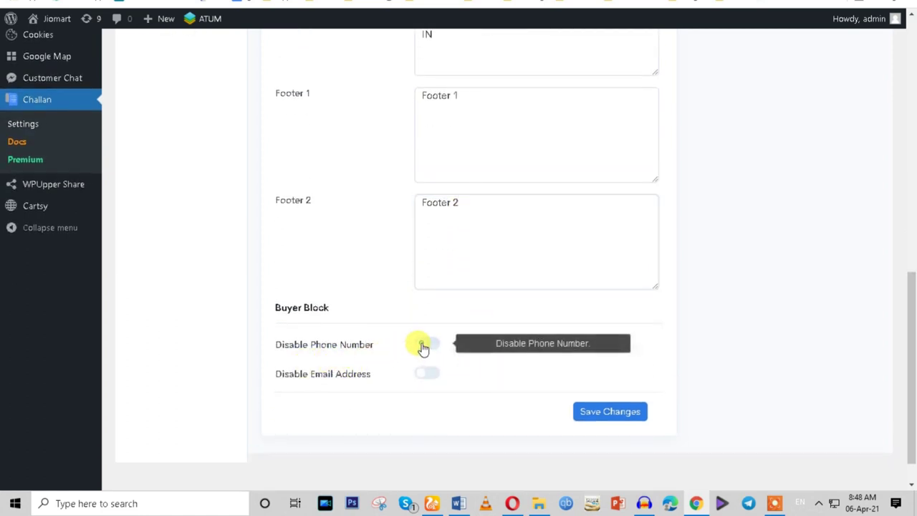
pyautogui.click(425, 351)
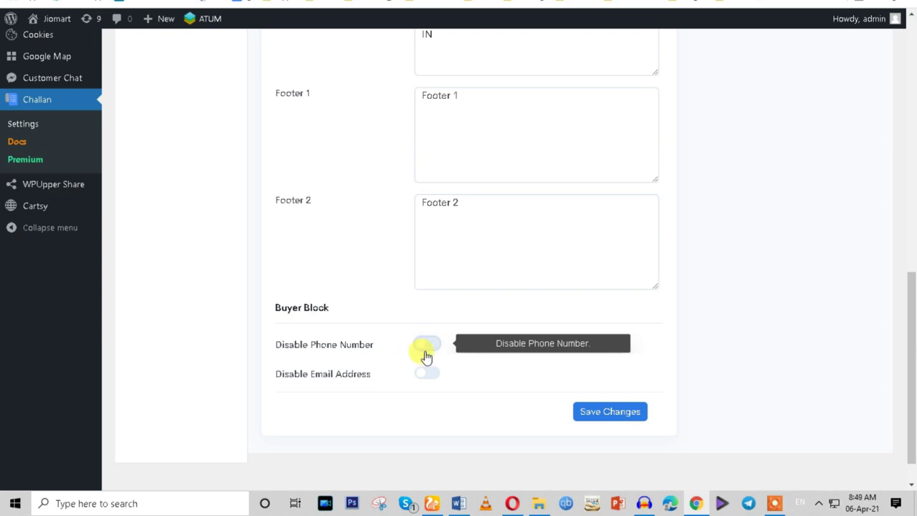
pyautogui.click(613, 417)
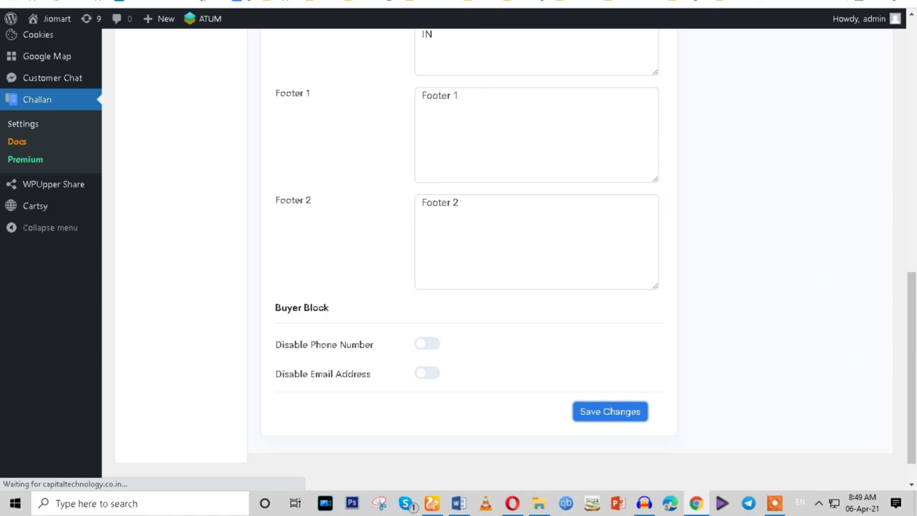
pyautogui.scroll(5, 194, 268)
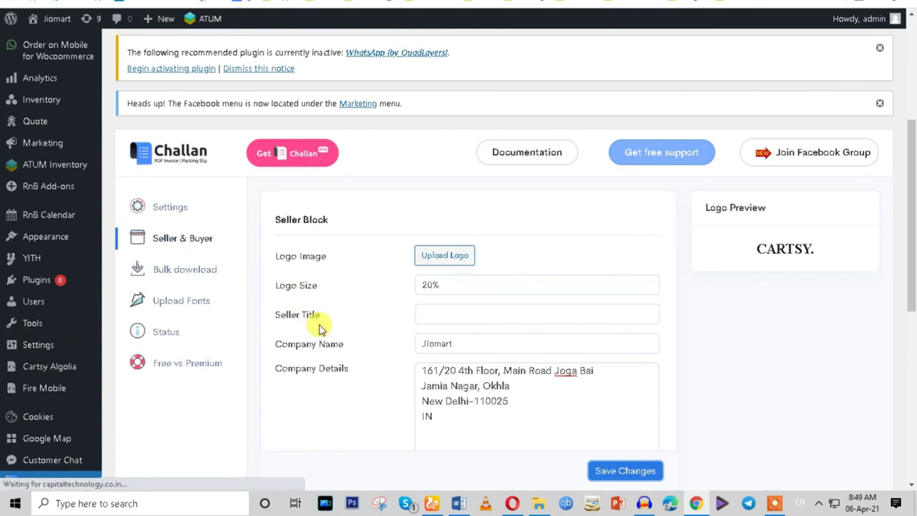
pyautogui.click(166, 282)
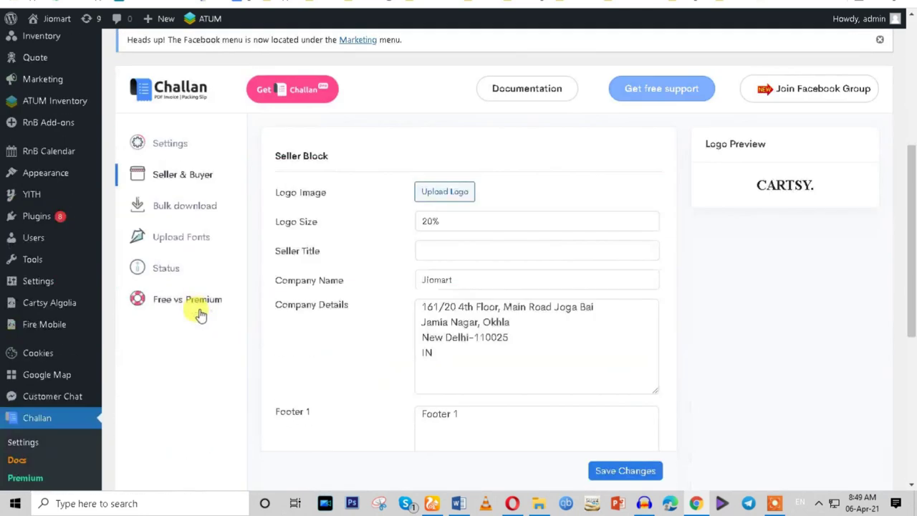
# Try generating a bulk download without dates and dismiss the missing-date warning.
pyautogui.click(180, 209)
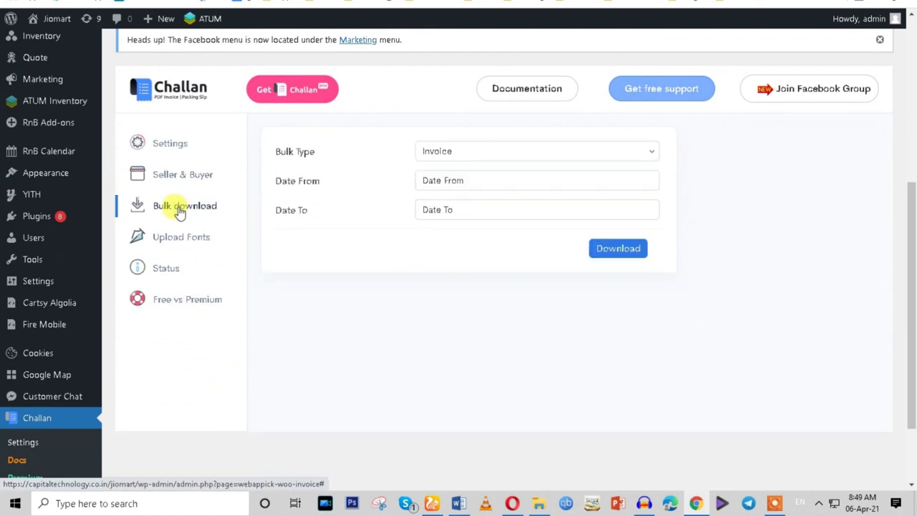
pyautogui.click(466, 179)
pyautogui.click(354, 235)
pyautogui.click(450, 210)
pyautogui.click(366, 261)
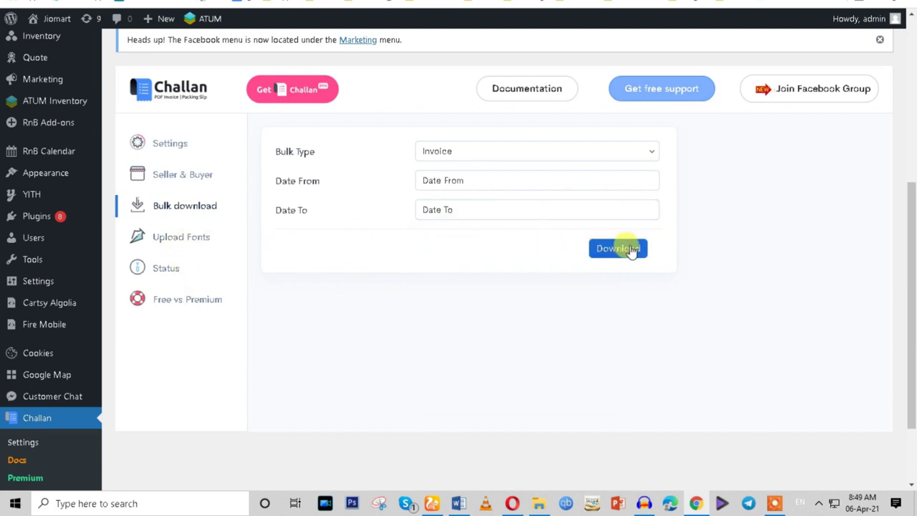
pyautogui.click(602, 252)
pyautogui.click(371, 258)
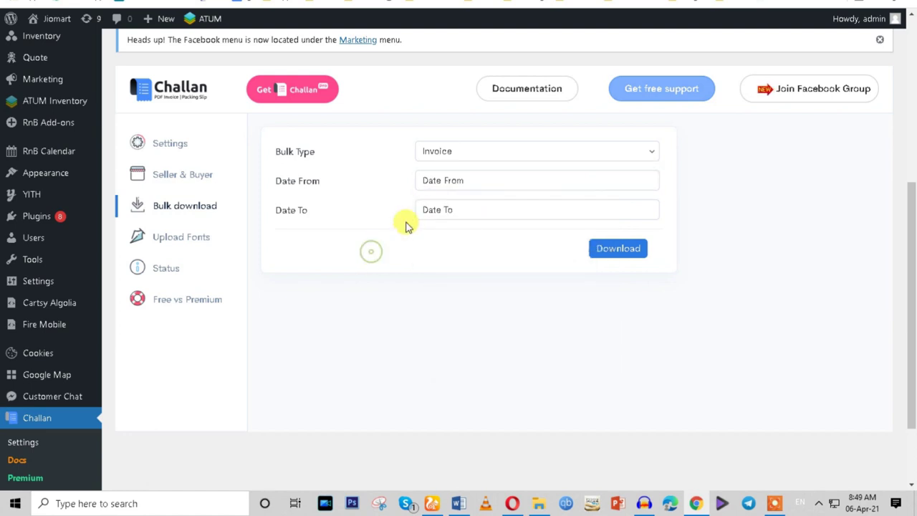
# Keep Bulk Type Invoice and set the dates from 4/6/2021 to 4/9/2021.
pyautogui.click(435, 150)
pyautogui.click(436, 169)
pyautogui.click(438, 181)
pyautogui.click(487, 267)
pyautogui.click(466, 208)
pyautogui.click(566, 294)
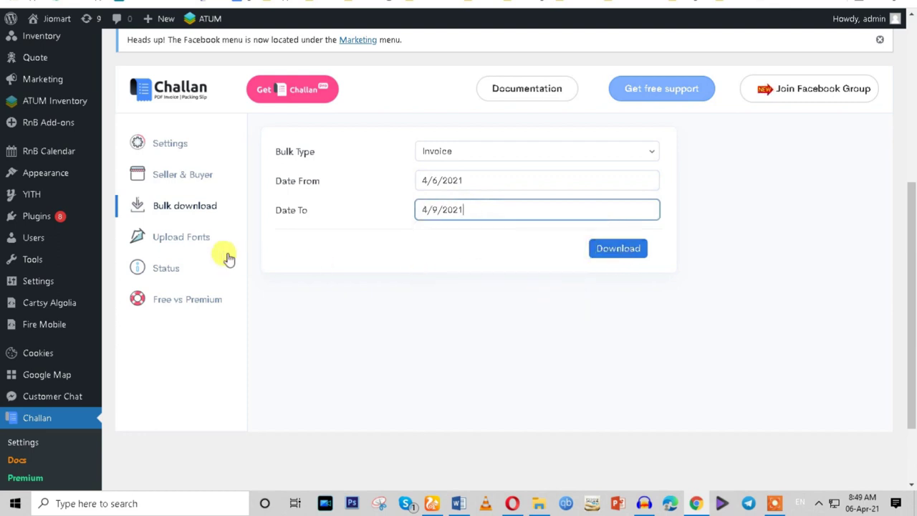
# Look through the Upload Fonts, Status and Free vs Premium pages.
pyautogui.click(181, 242)
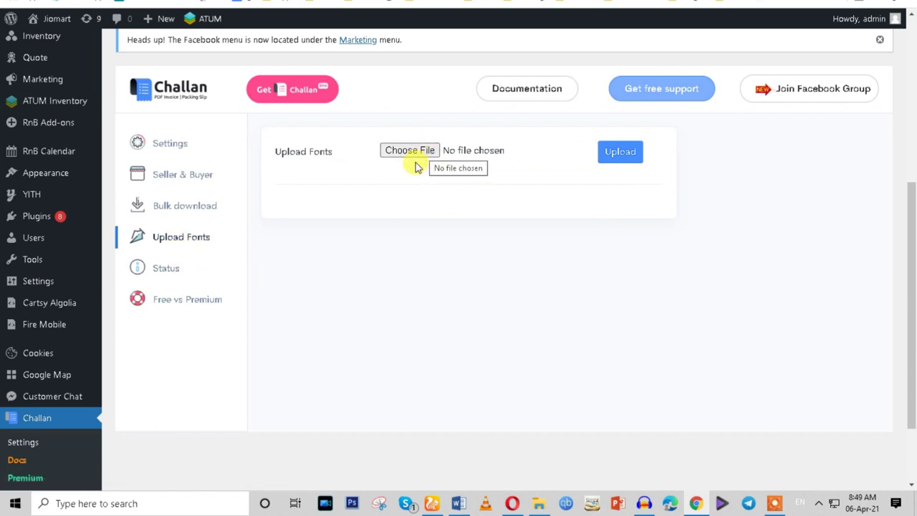
pyautogui.click(178, 276)
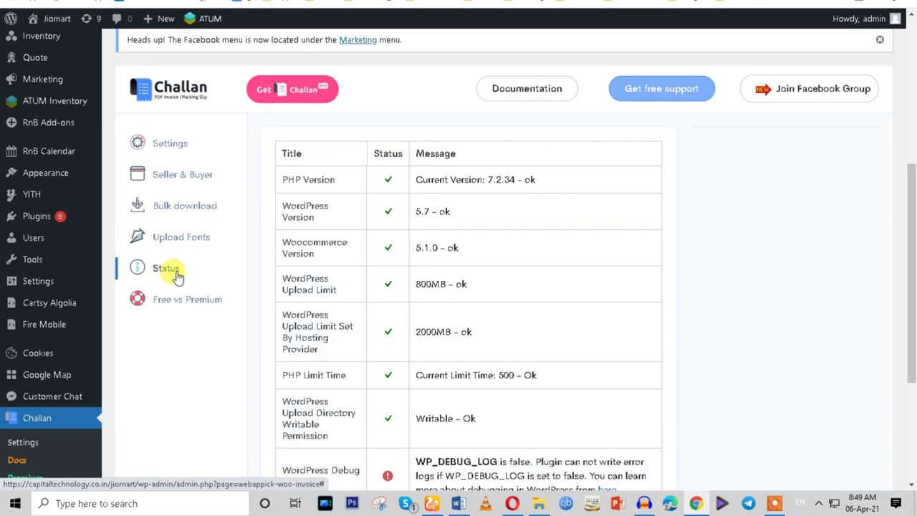
pyautogui.click(181, 301)
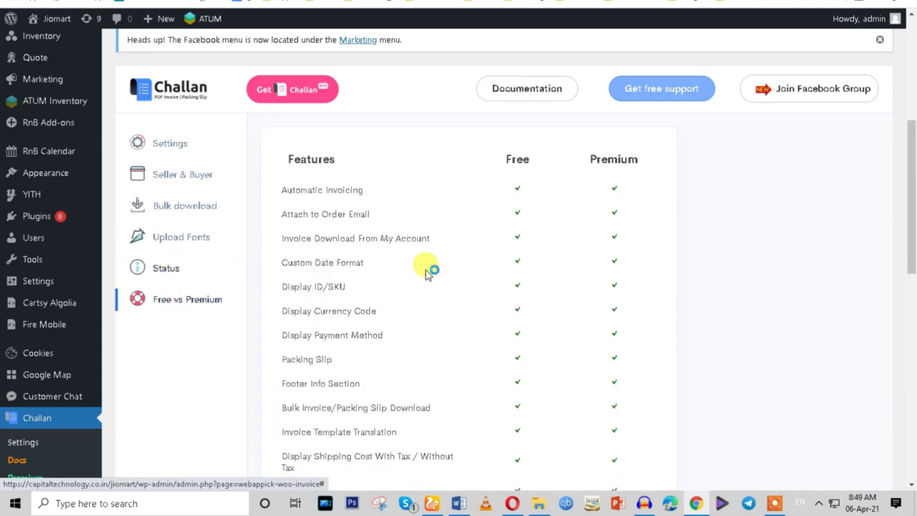
pyautogui.scroll(-8, 452, 359)
# Scroll through the Free vs Premium feature comparison table.
pyautogui.scroll(-1, 452, 365)
pyautogui.scroll(6, 452, 366)
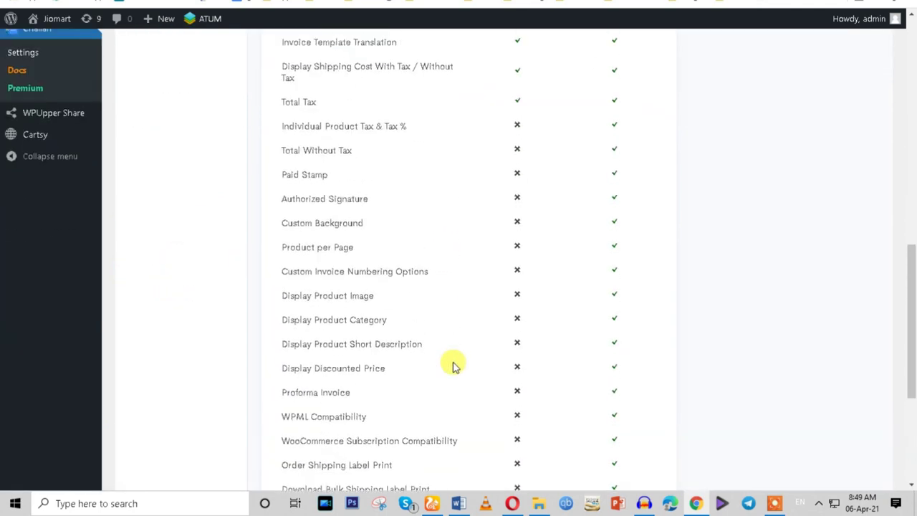
pyautogui.scroll(6, 453, 365)
pyautogui.scroll(1, 453, 366)
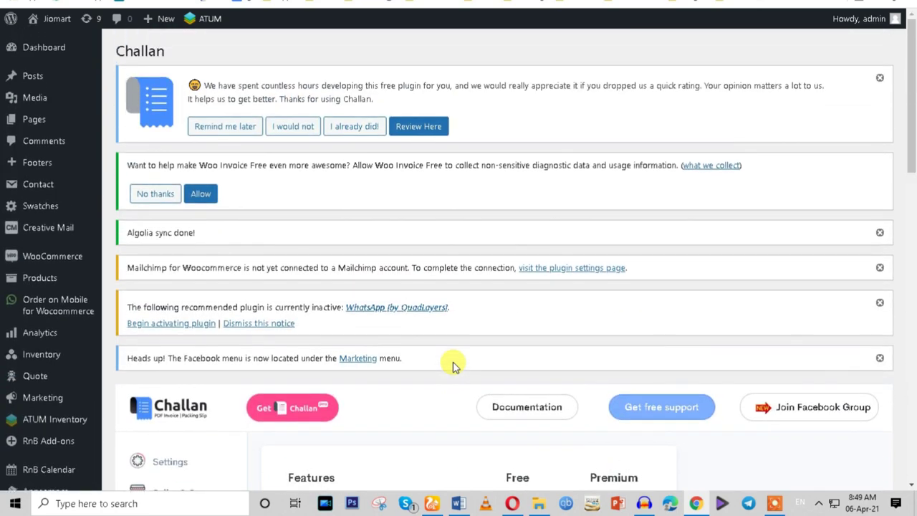
pyautogui.scroll(-4, 452, 365)
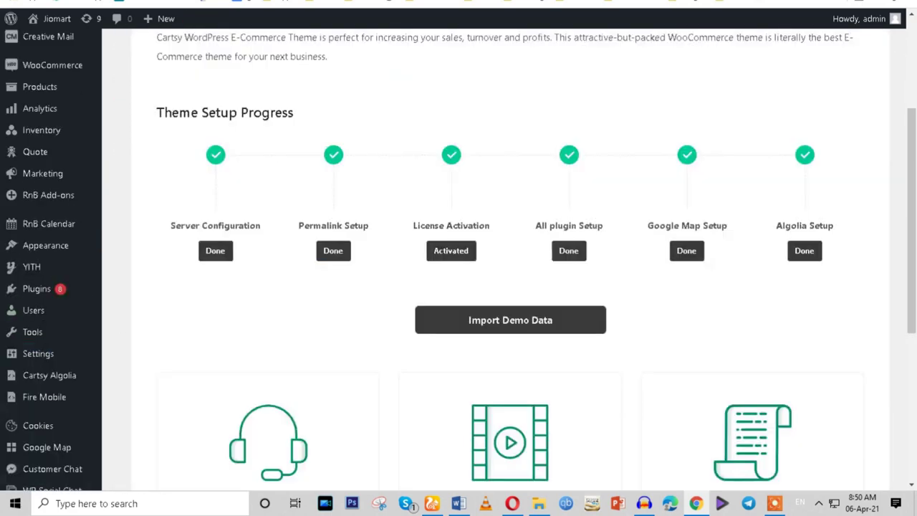
# Visit the live Cartsy Grocery storefront from the site name menu.
pyautogui.moveTo(40, 19)
pyautogui.rightClick(47, 46)
pyautogui.click(36, 43)
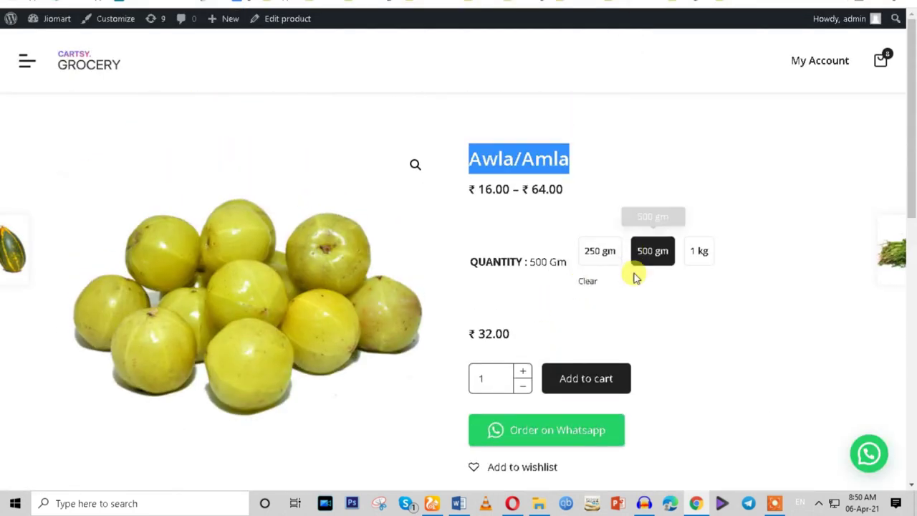
# Add the 500 gm Awla/Amla pack to the cart and check the cart panel.
pyautogui.click(580, 384)
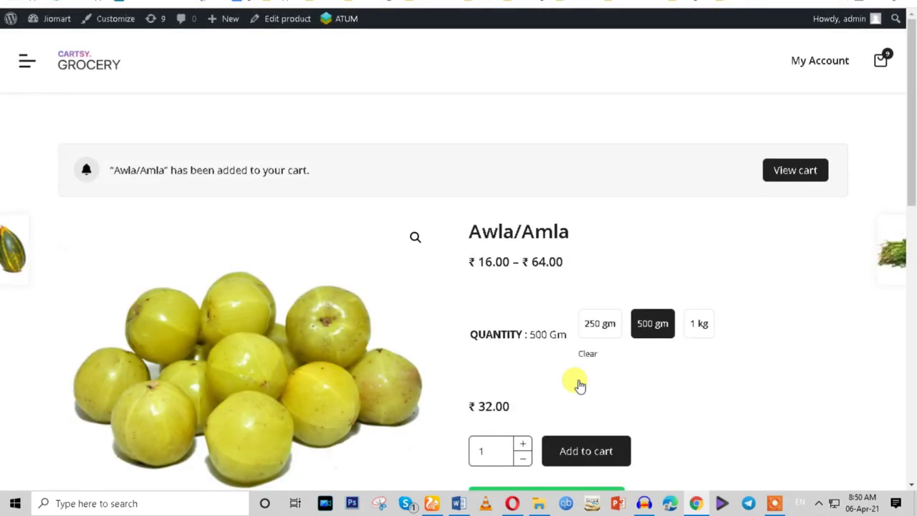
pyautogui.scroll(-4, 584, 379)
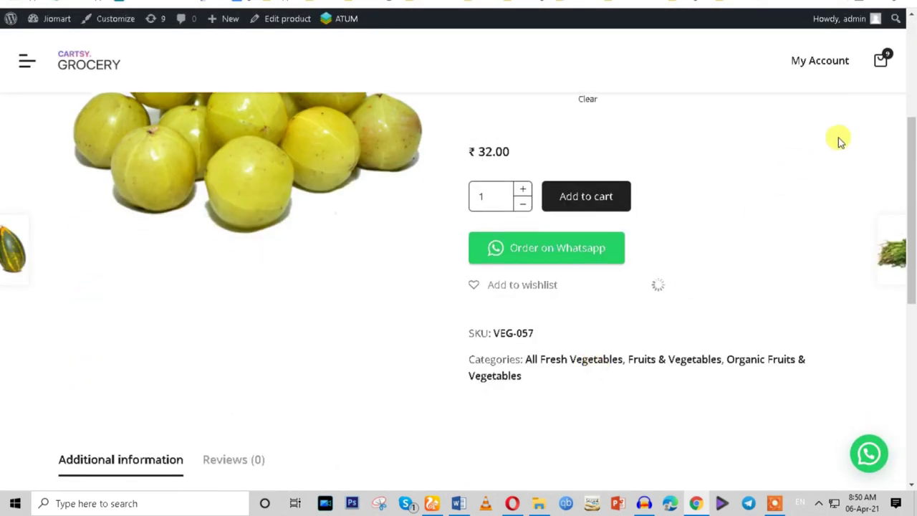
pyautogui.click(880, 63)
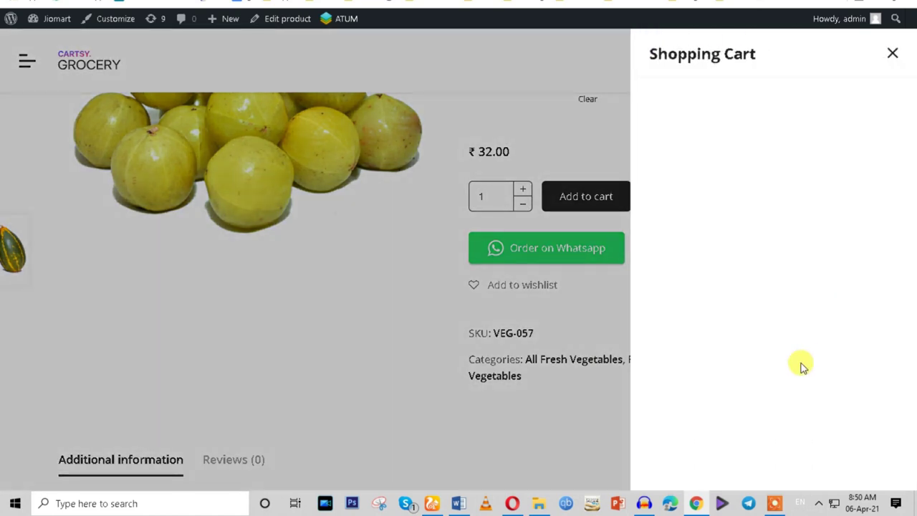
pyautogui.click(892, 54)
pyautogui.scroll(-7, 648, 287)
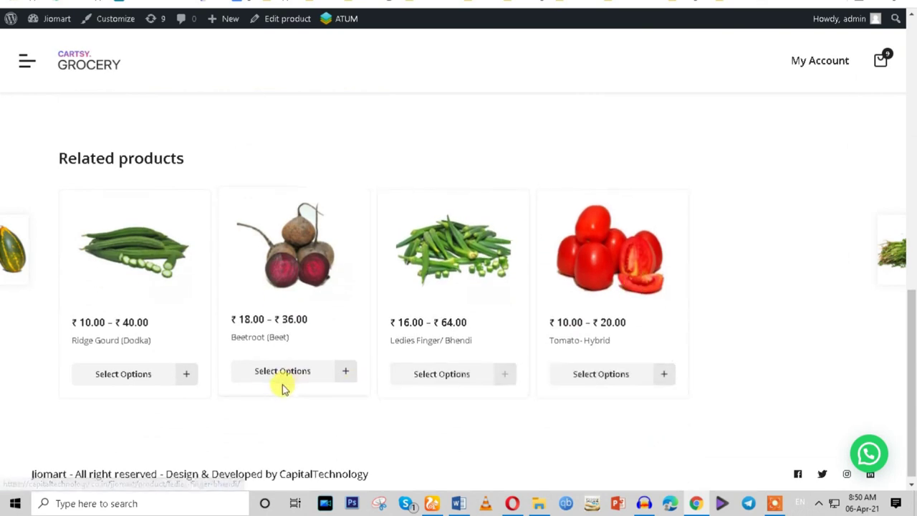
pyautogui.scroll(7, 401, 235)
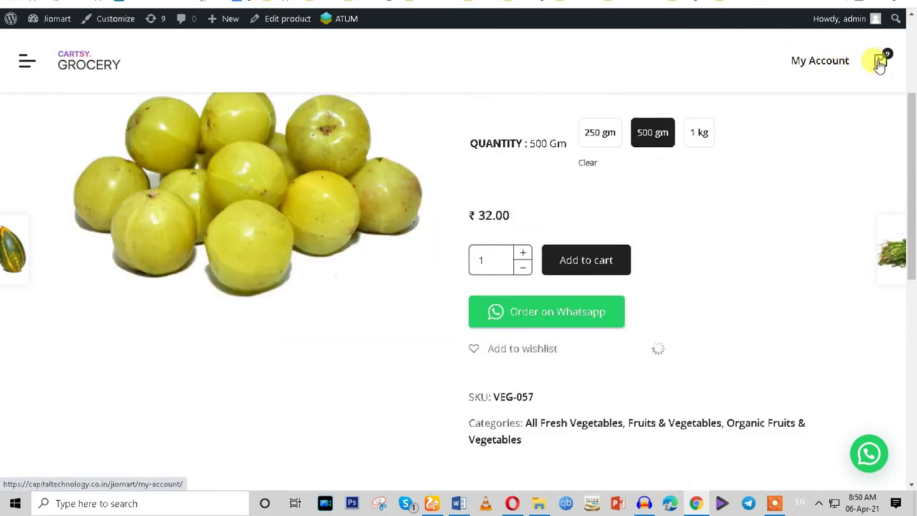
# Reload the product page and go to the full cart page.
pyautogui.click(880, 60)
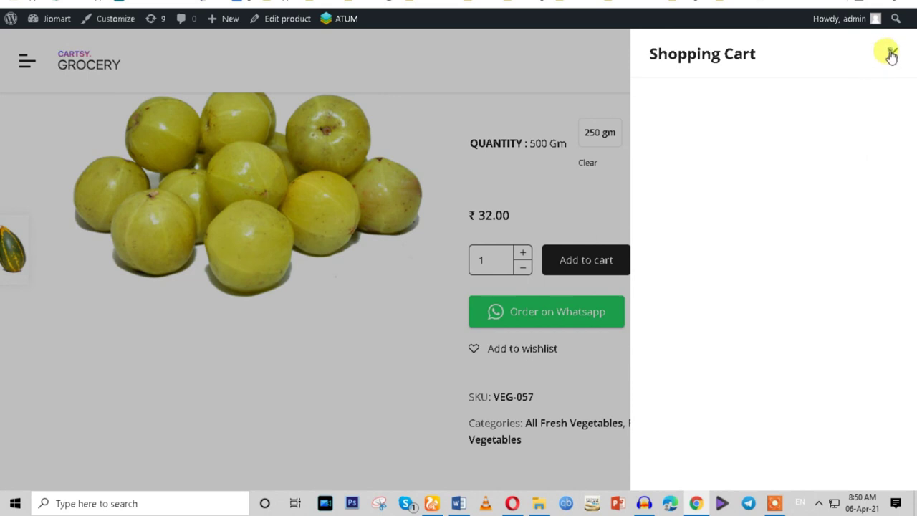
pyautogui.click(892, 53)
pyautogui.scroll(3, 720, 102)
pyautogui.click(56, 3)
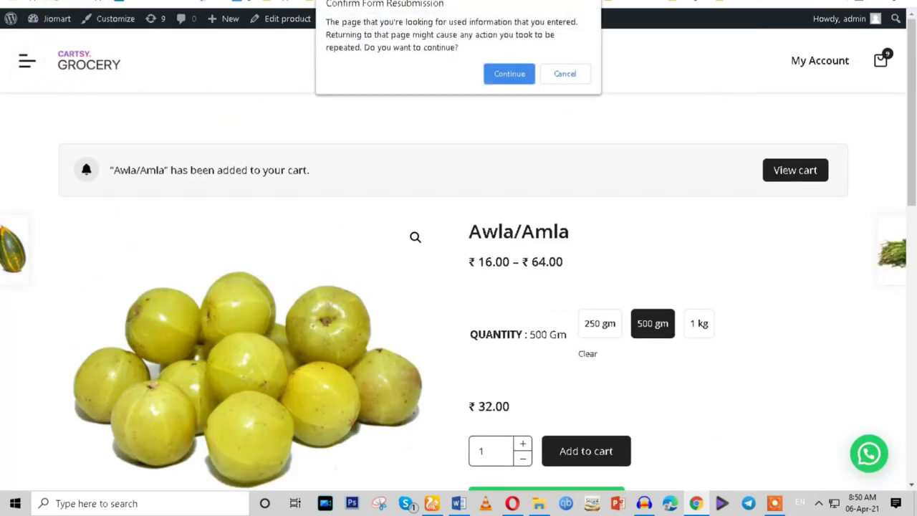
pyautogui.click(501, 70)
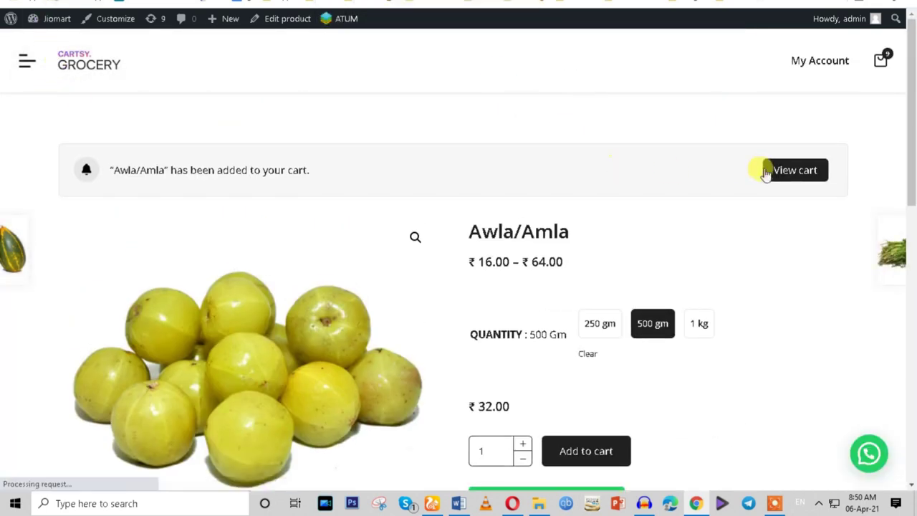
pyautogui.click(790, 173)
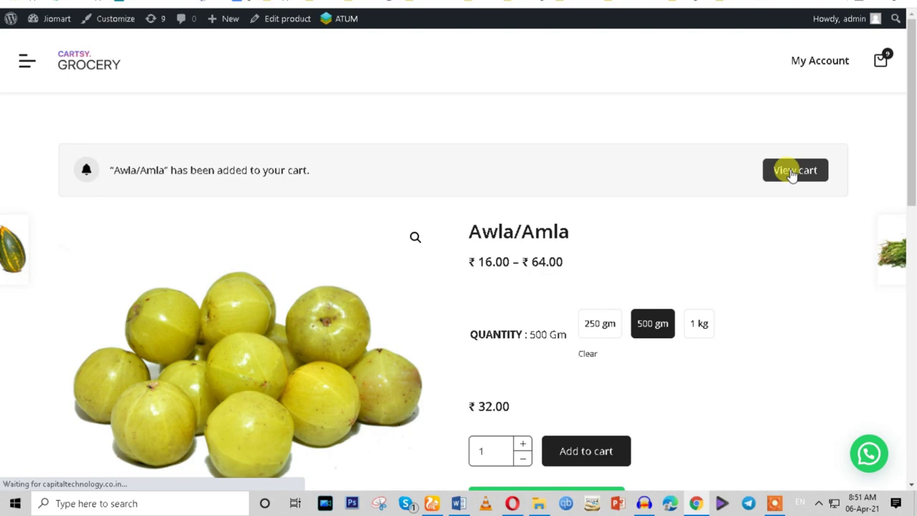
pyautogui.scroll(-10, 792, 174)
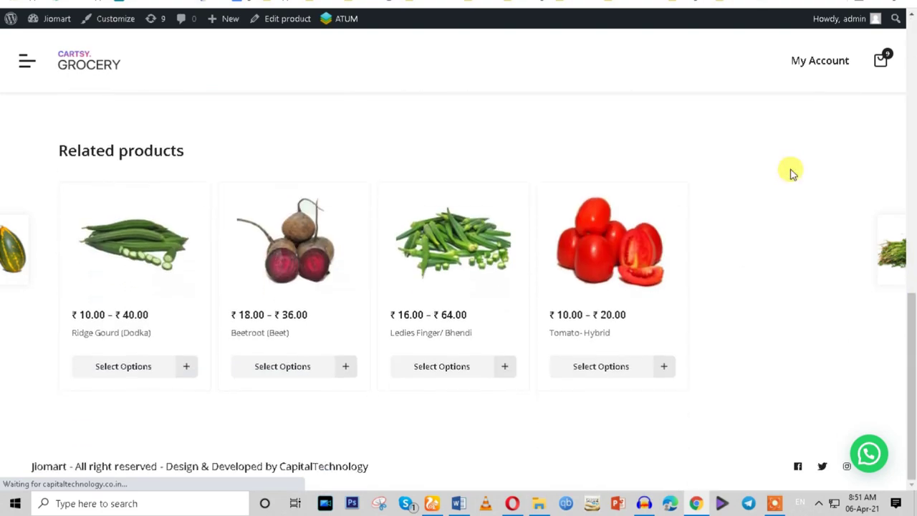
# Dismiss the subscribe popup and review the cart contents.
pyautogui.scroll(-5, 692, 241)
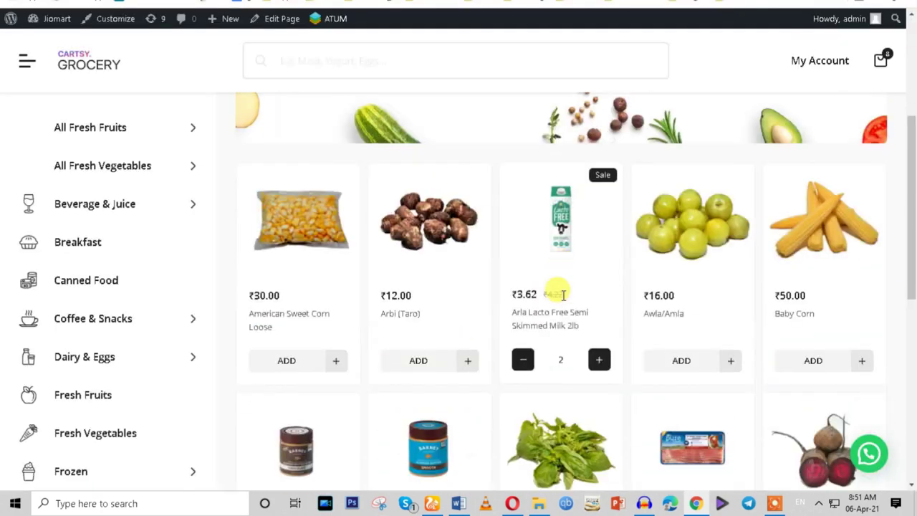
pyautogui.click(812, 58)
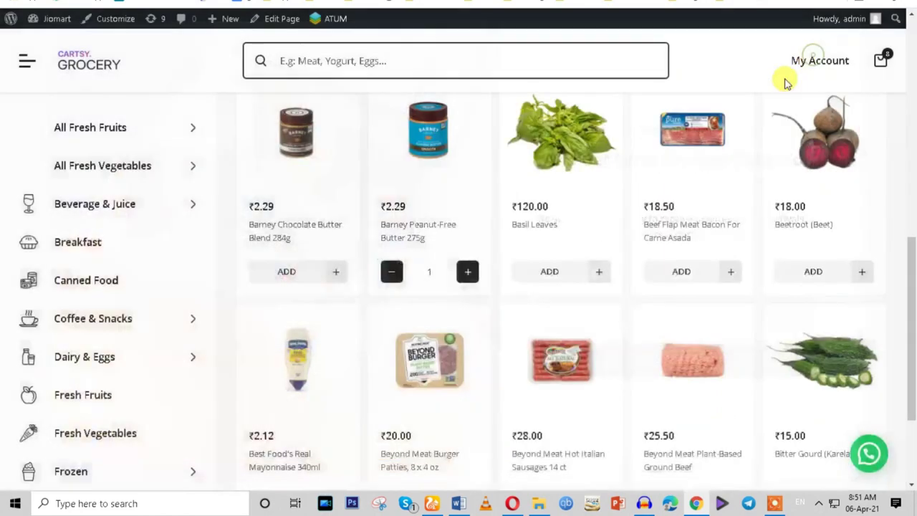
pyautogui.scroll(5, 561, 337)
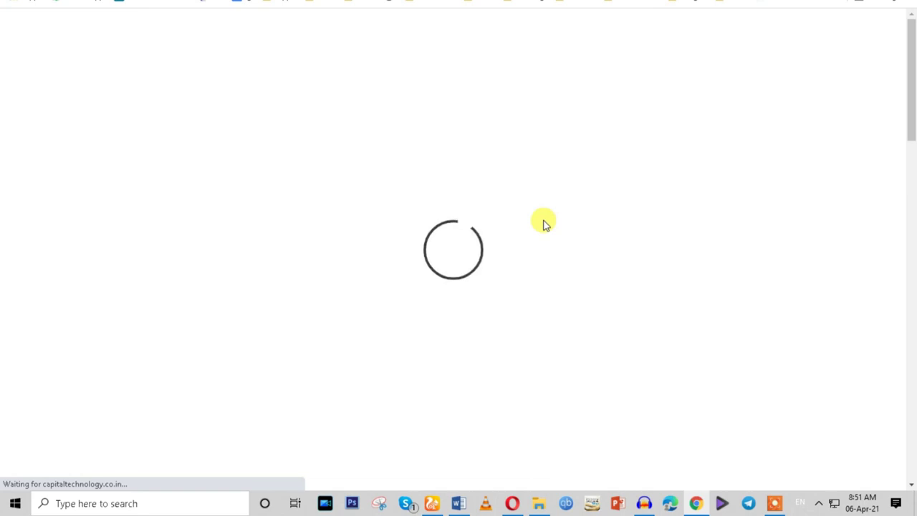
pyautogui.scroll(-4, 543, 220)
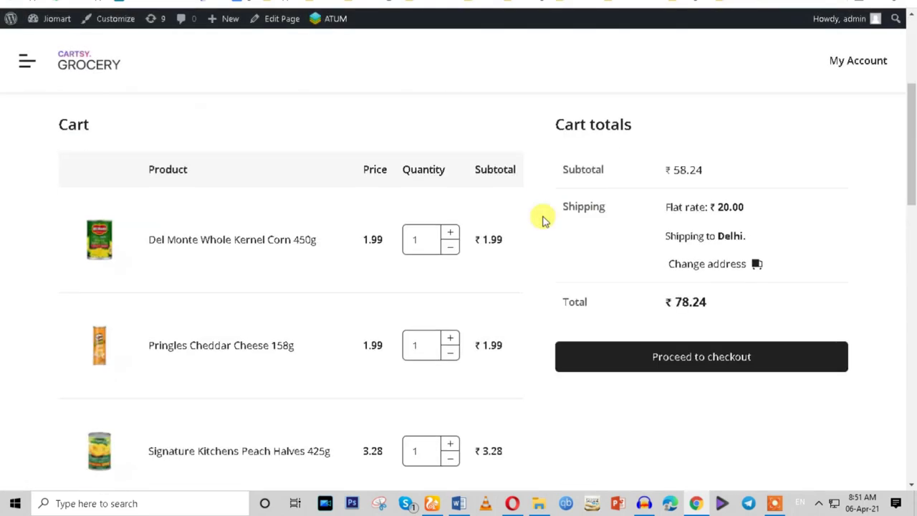
pyautogui.scroll(-4, 370, 291)
pyautogui.scroll(7, 370, 289)
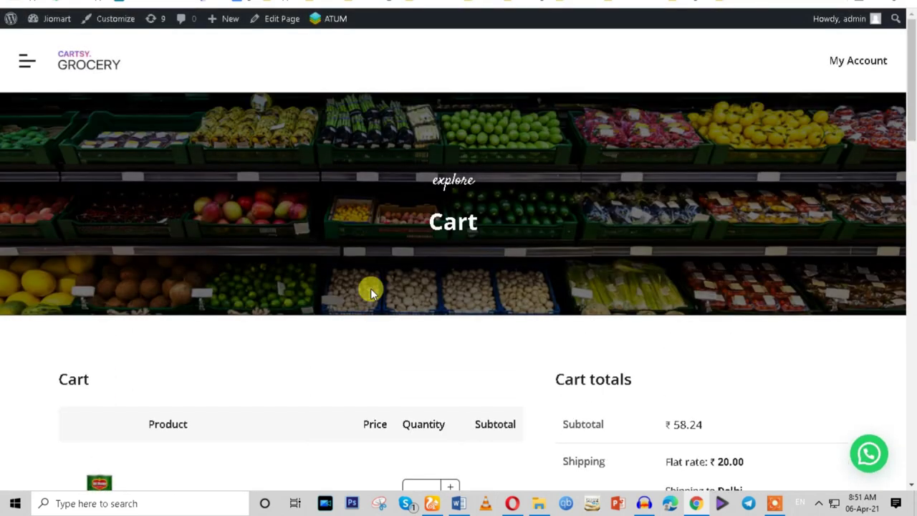
pyautogui.scroll(-3, 370, 289)
pyautogui.scroll(3, 51, 114)
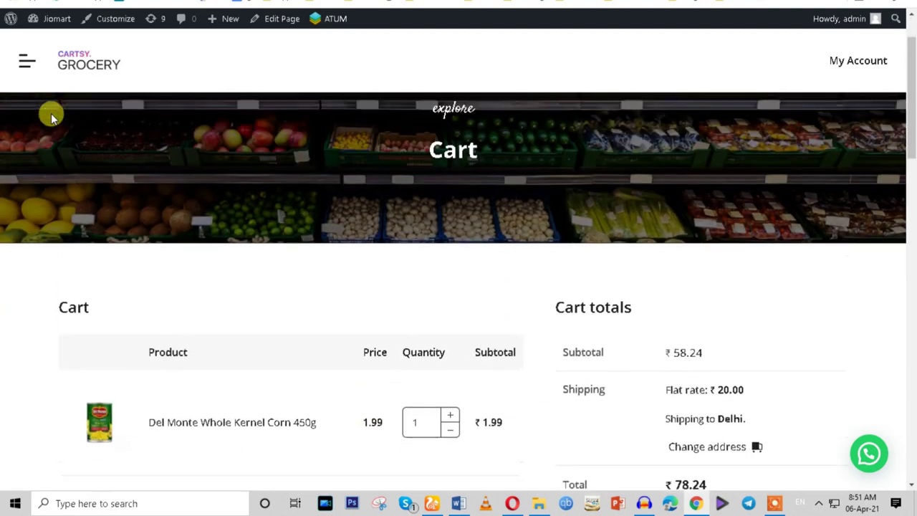
pyautogui.scroll(-4, 592, 235)
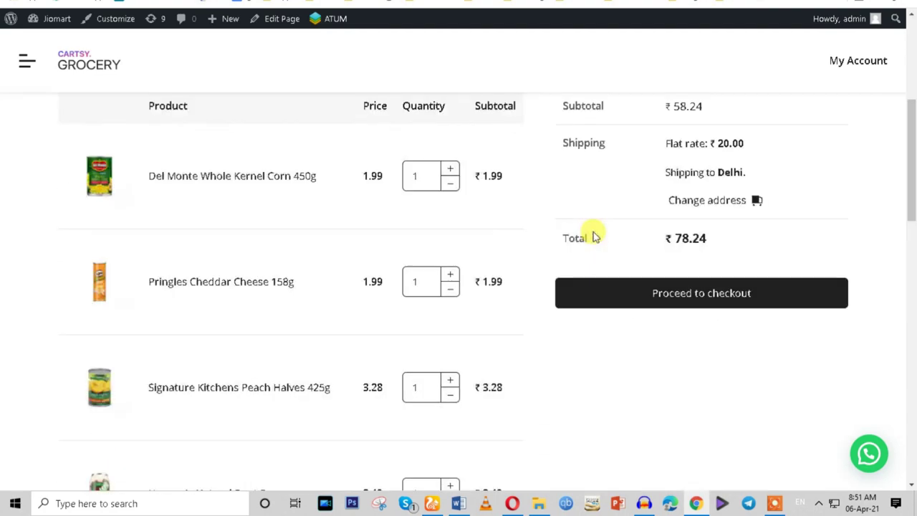
pyautogui.scroll(4, 593, 236)
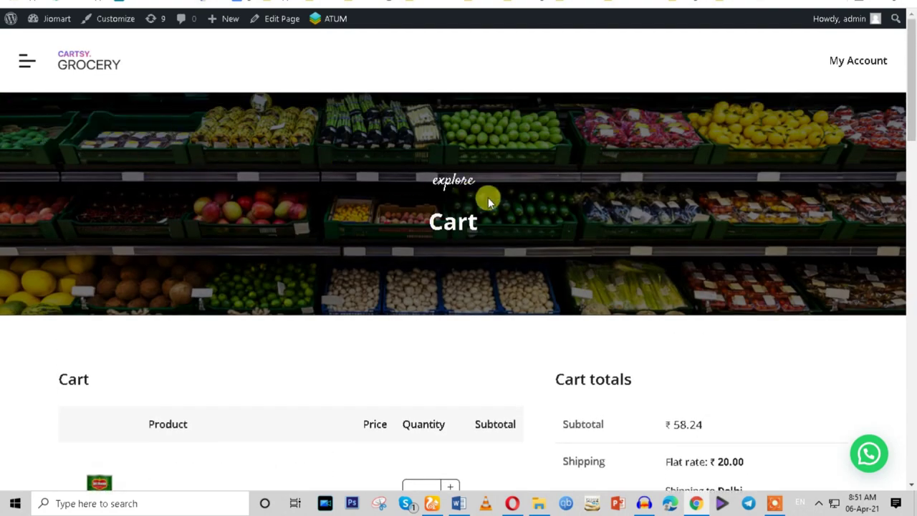
pyautogui.scroll(-9, 422, 223)
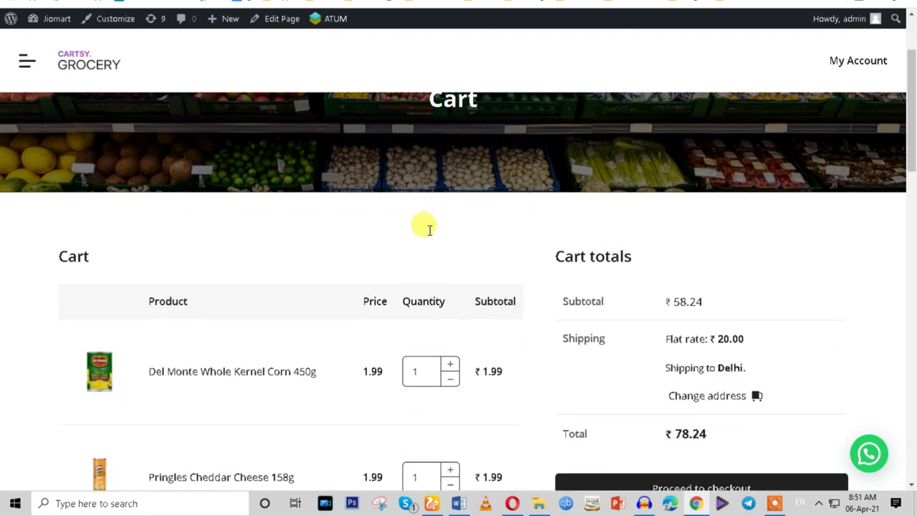
pyautogui.scroll(-5, 435, 237)
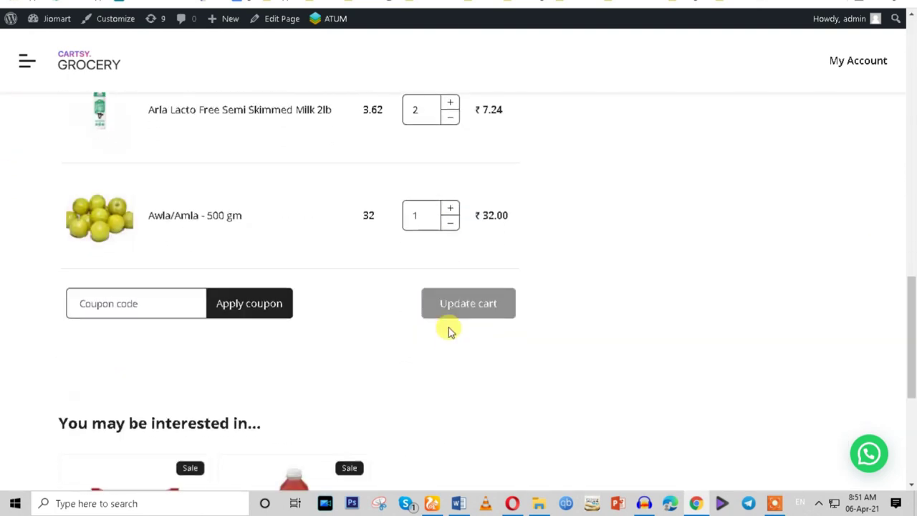
pyautogui.scroll(-5, 154, 317)
pyautogui.scroll(2, 153, 317)
# Add Evolution Fresh Water Melon to the cart from the suggestions.
pyautogui.moveTo(56, 235); pyautogui.dragTo(266, 232)
pyautogui.scroll(-2, 350, 337)
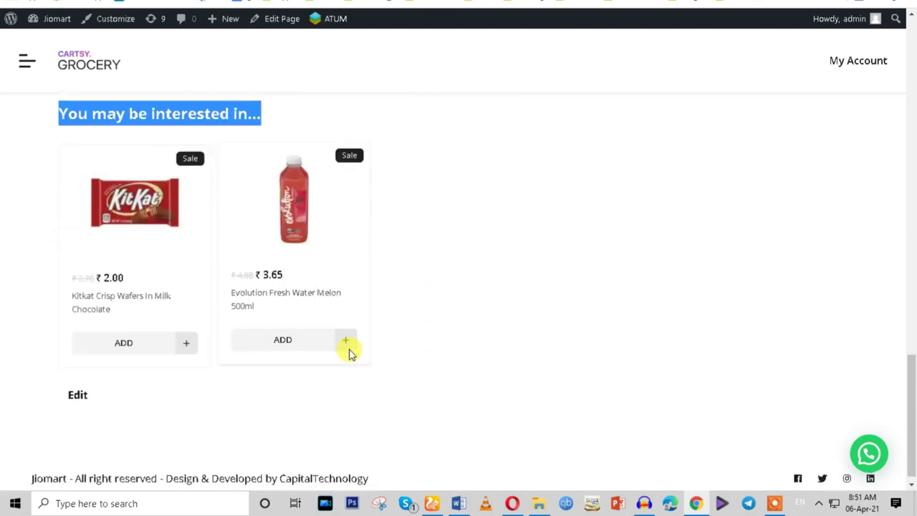
pyautogui.click(296, 329)
pyautogui.scroll(10, 606, 334)
pyautogui.scroll(2, 614, 338)
pyautogui.scroll(-2, 645, 315)
# Proceed to checkout and remove Pringles Cheddar Cheese.
pyautogui.click(664, 300)
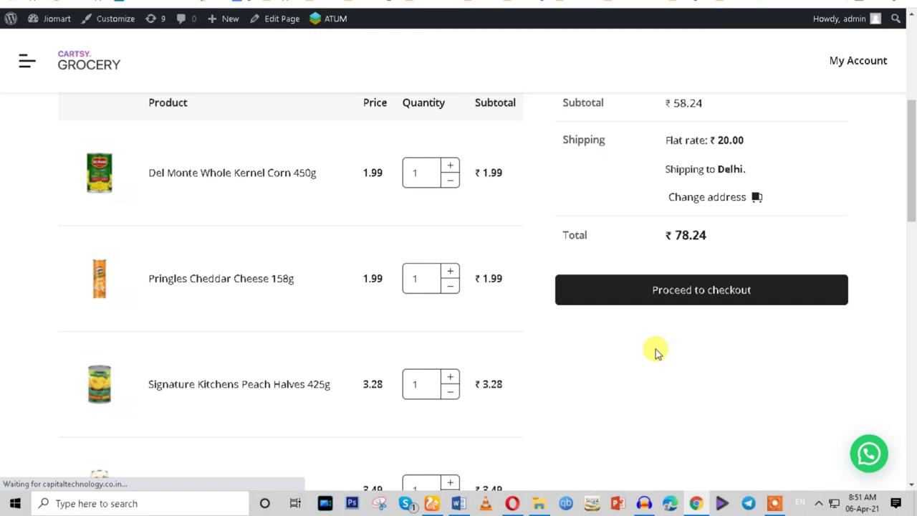
pyautogui.moveTo(467, 286)
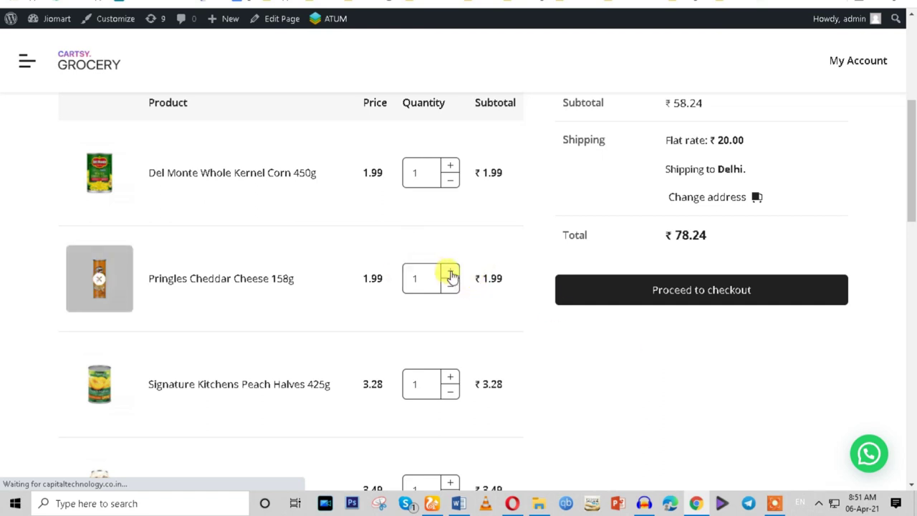
pyautogui.click(83, 294)
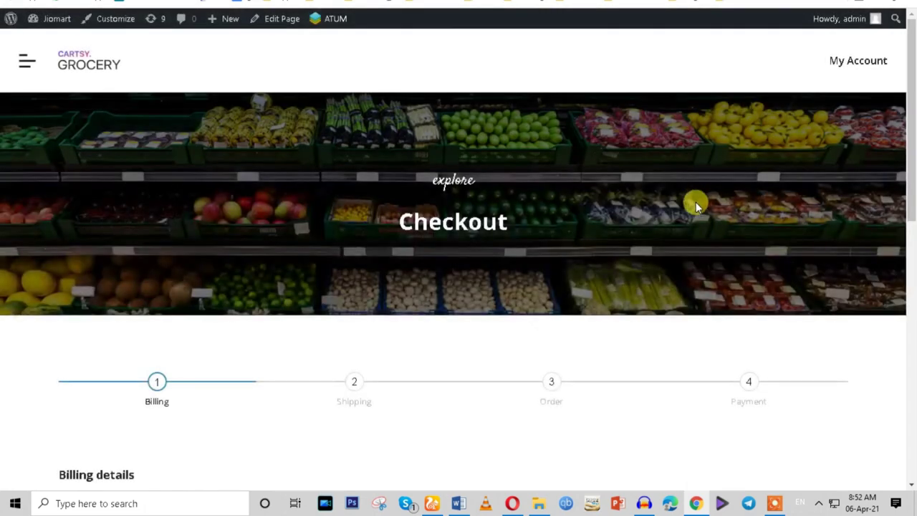
# Go over the Billing, Shipping, Order and Payment checkout steps.
pyautogui.scroll(-3, 609, 241)
pyautogui.scroll(2, 610, 244)
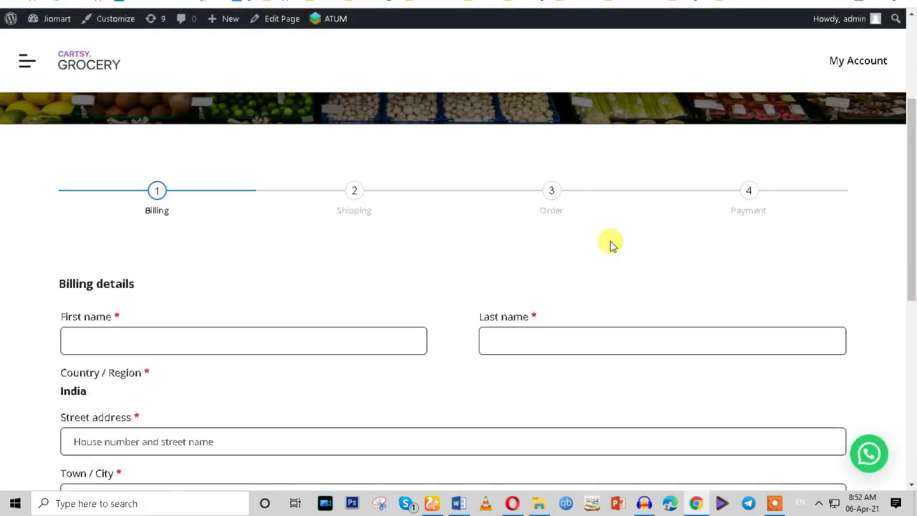
pyautogui.scroll(-5, 708, 217)
pyautogui.scroll(3, 487, 308)
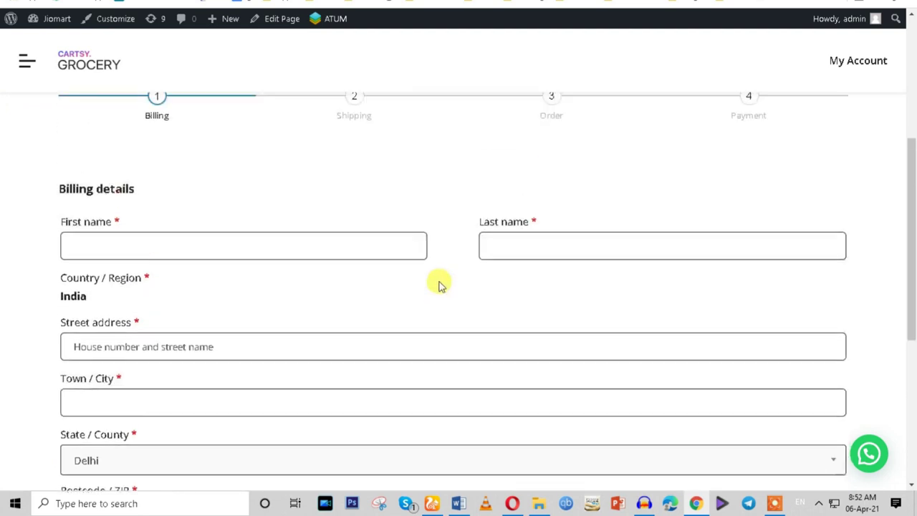
pyautogui.scroll(1, 287, 236)
pyautogui.doubleClick(139, 213)
pyautogui.doubleClick(343, 215)
pyautogui.doubleClick(531, 215)
pyautogui.doubleClick(737, 215)
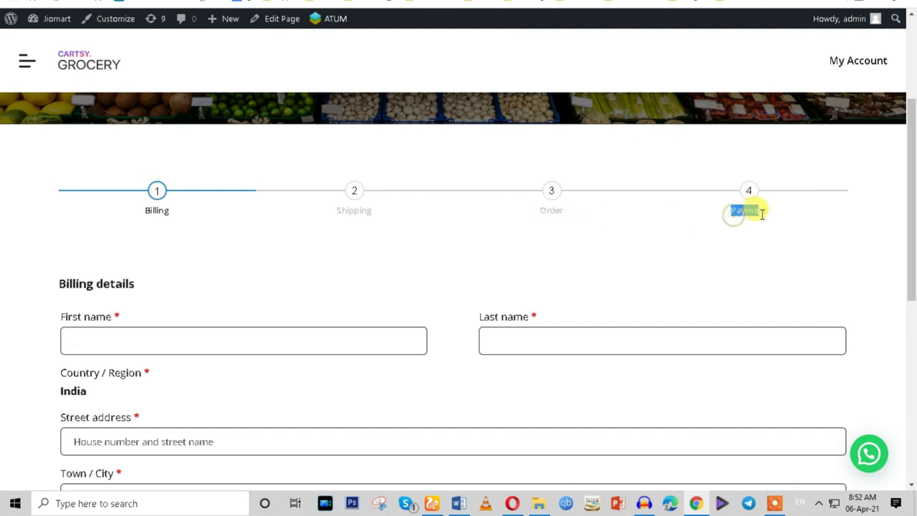
pyautogui.scroll(-3, 759, 236)
pyautogui.scroll(1, 215, 193)
pyautogui.scroll(1, 198, 189)
# Autofill the billing first name and address from a saved browser address.
pyautogui.click(126, 269)
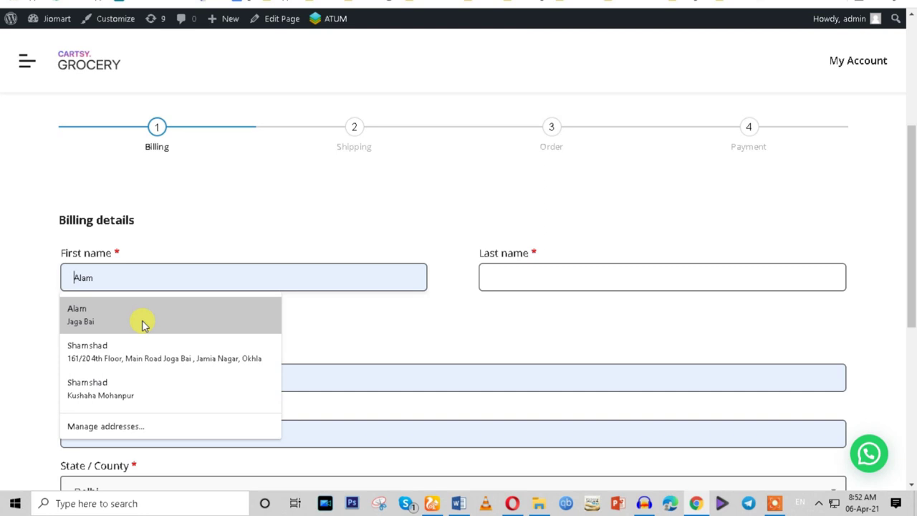
pyautogui.click(141, 324)
pyautogui.scroll(2, 440, 310)
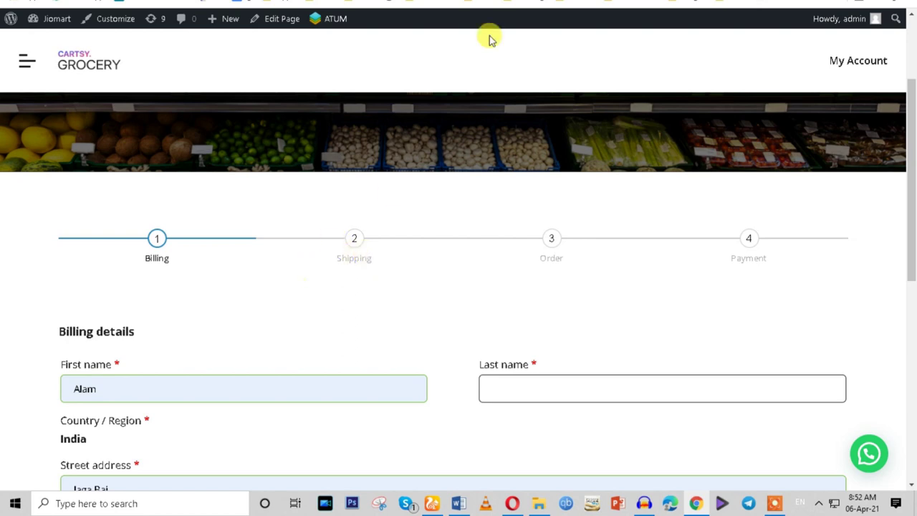
pyautogui.hotkey('ctrl', 'Tab')
# Clear the 'pdf' filter from the plugin search box.
pyautogui.scroll(4, 43, 175)
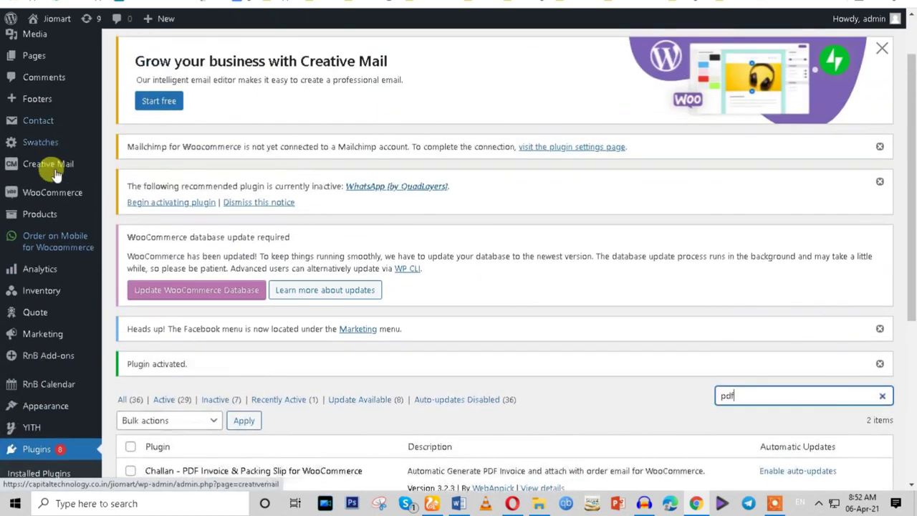
pyautogui.moveTo(43, 192)
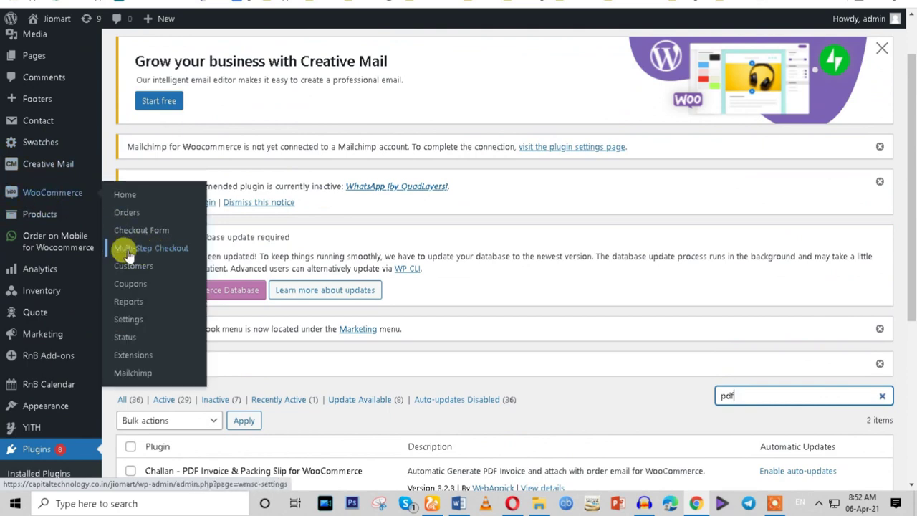
pyautogui.scroll(-2, 477, 310)
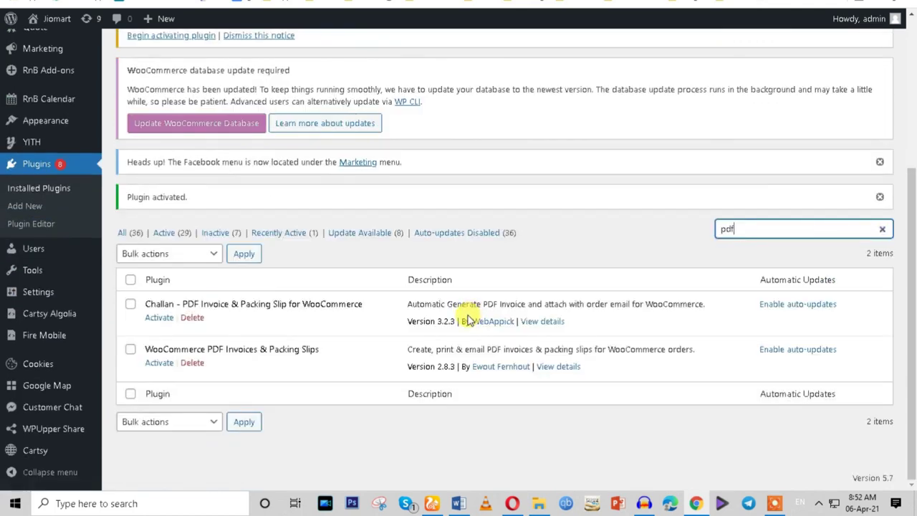
pyautogui.scroll(2, 467, 320)
pyautogui.doubleClick(725, 356)
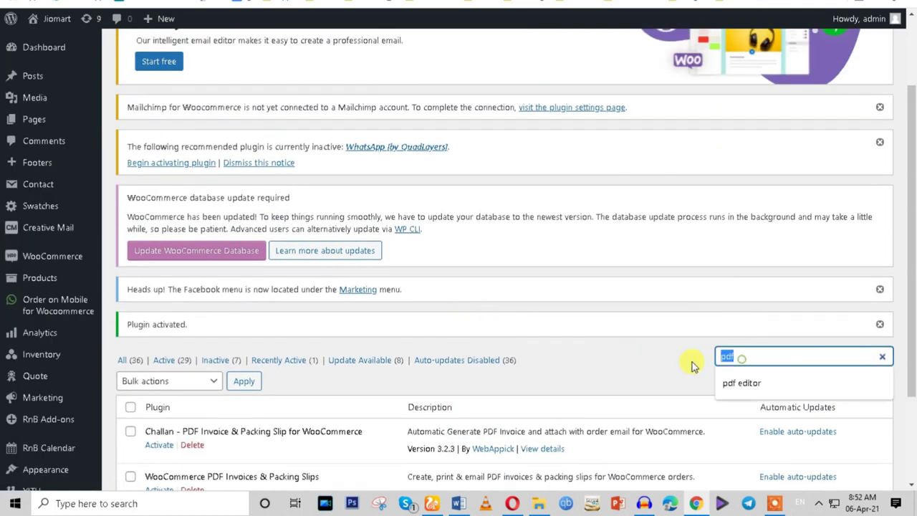
pyautogui.press('BackSpace')
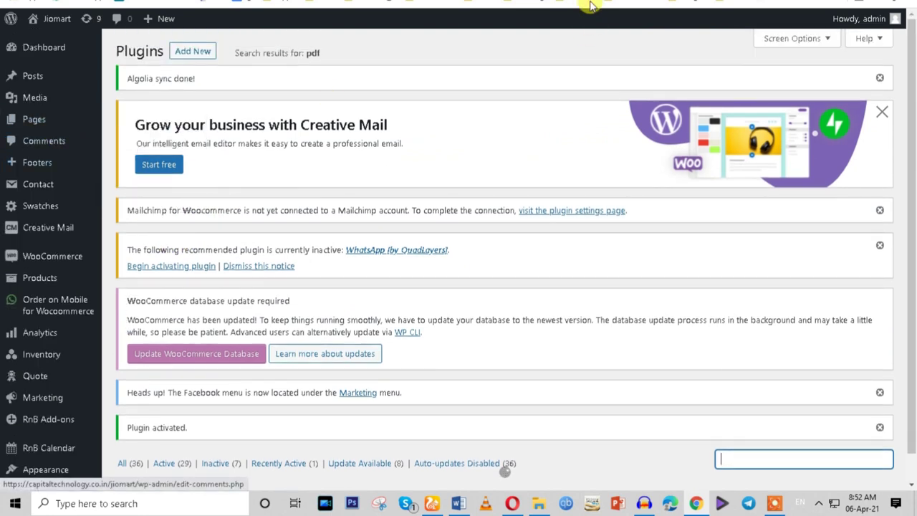
# On the checkout page, replace the billing first and last name fields with the customer's name.
pyautogui.click(588, 6)
pyautogui.scroll(-5, 575, 316)
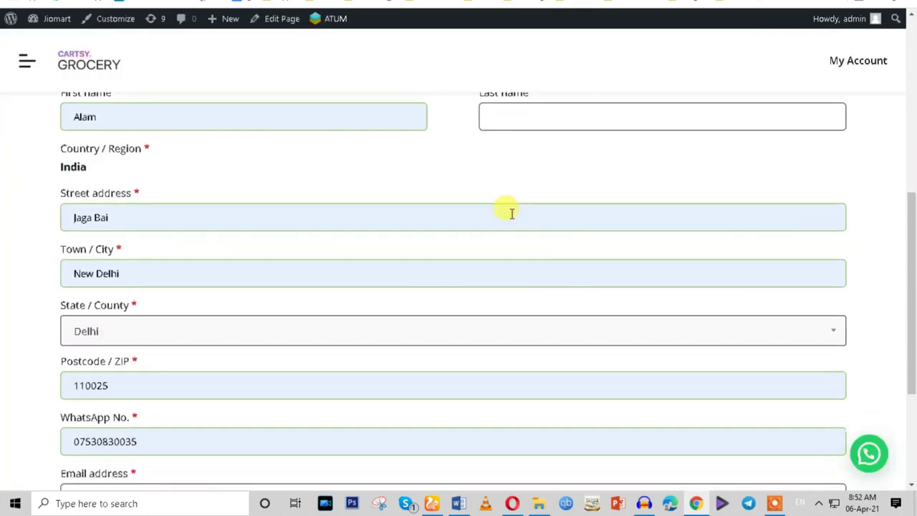
pyautogui.scroll(1, 511, 218)
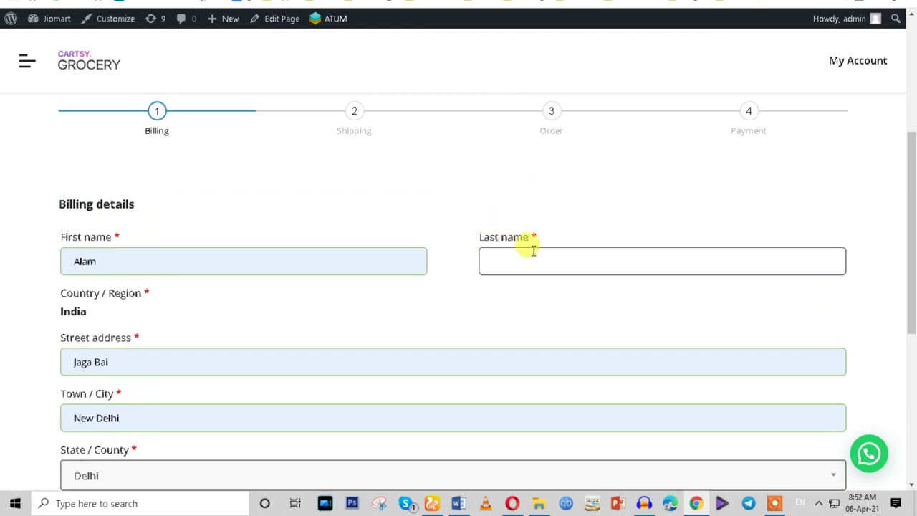
pyautogui.click(529, 253)
pyautogui.doubleClick(184, 255)
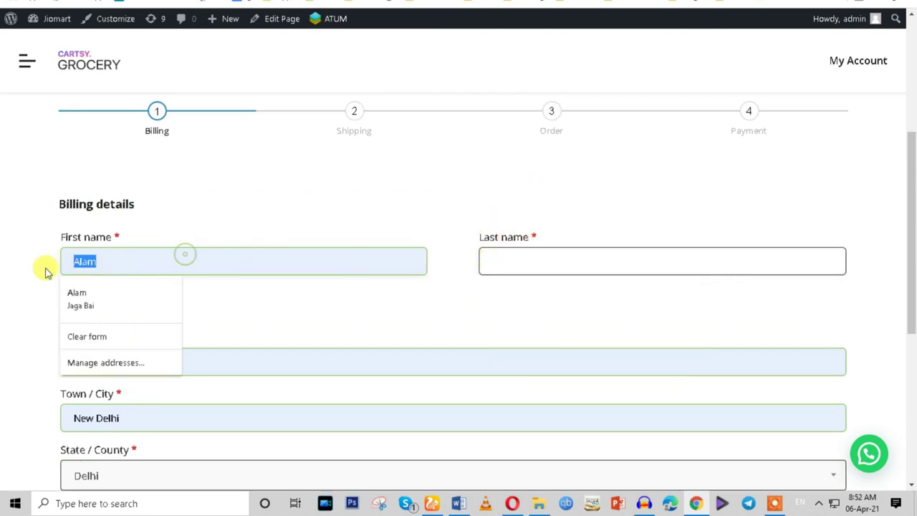
pyautogui.write('Mr')
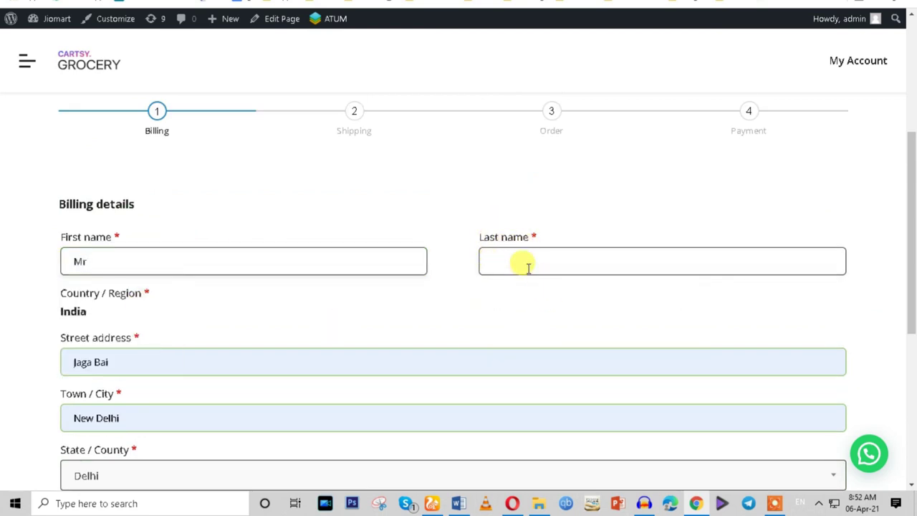
pyautogui.click(527, 265)
pyautogui.write('a')
pyautogui.press('BackSpace')
pyautogui.write('Alam')
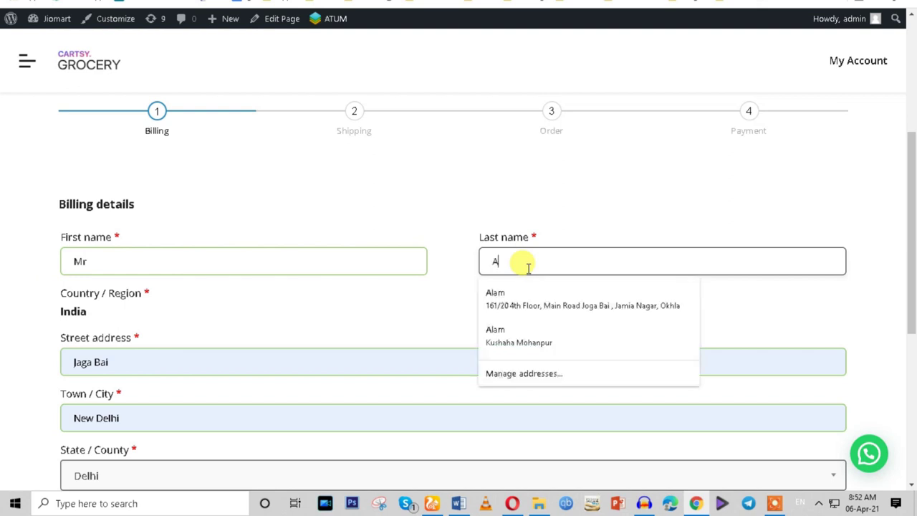
# Advance the checkout through the shipping and order review steps to payment.
pyautogui.scroll(-5, 525, 272)
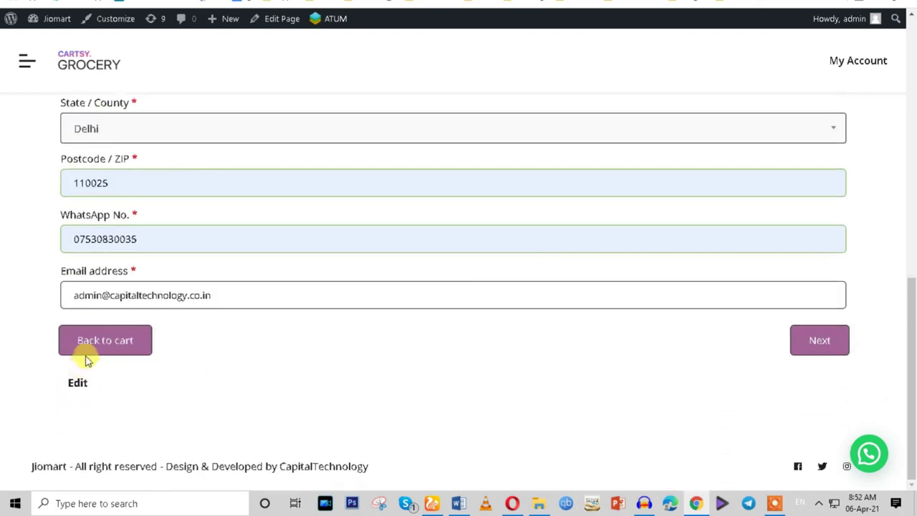
pyautogui.click(818, 348)
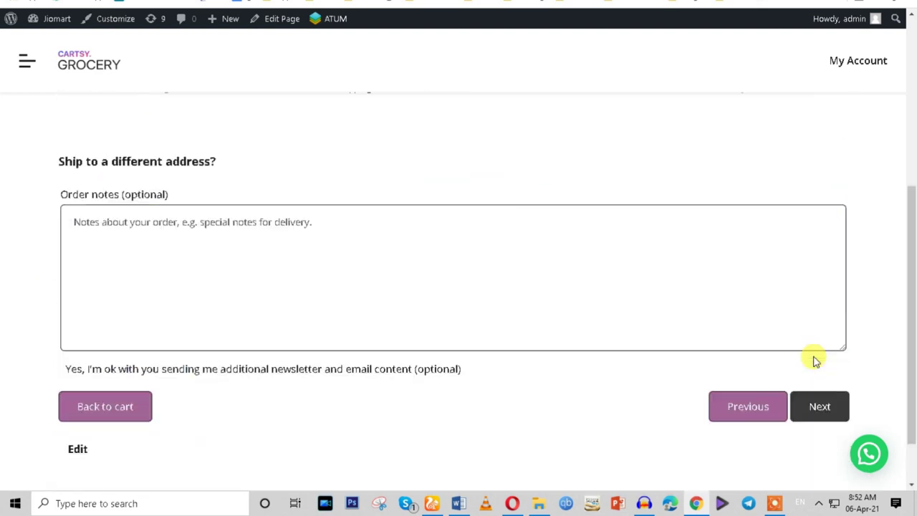
pyautogui.click(106, 221)
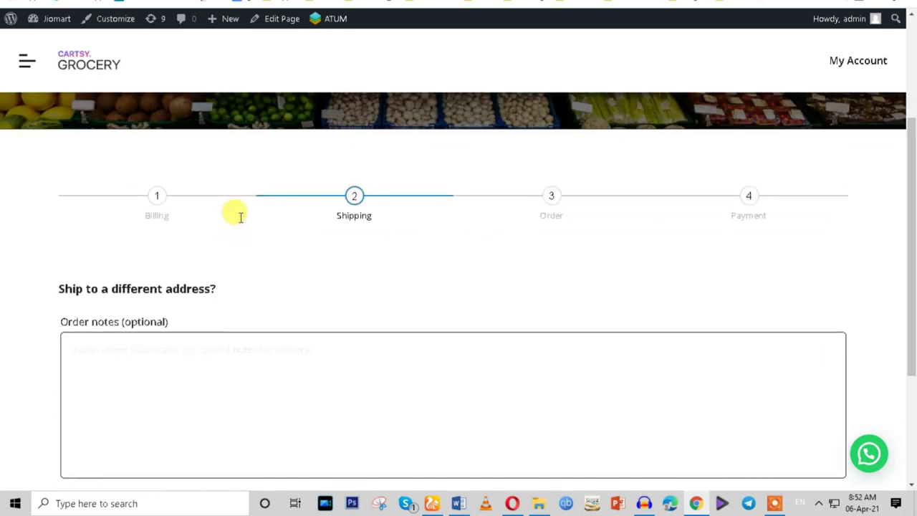
pyautogui.scroll(-3, 687, 344)
pyautogui.click(812, 343)
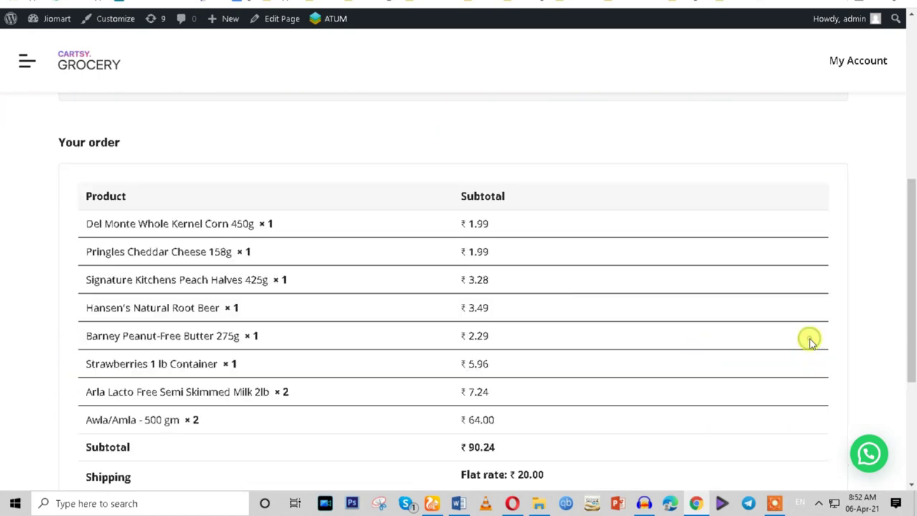
pyautogui.scroll(-3, 812, 343)
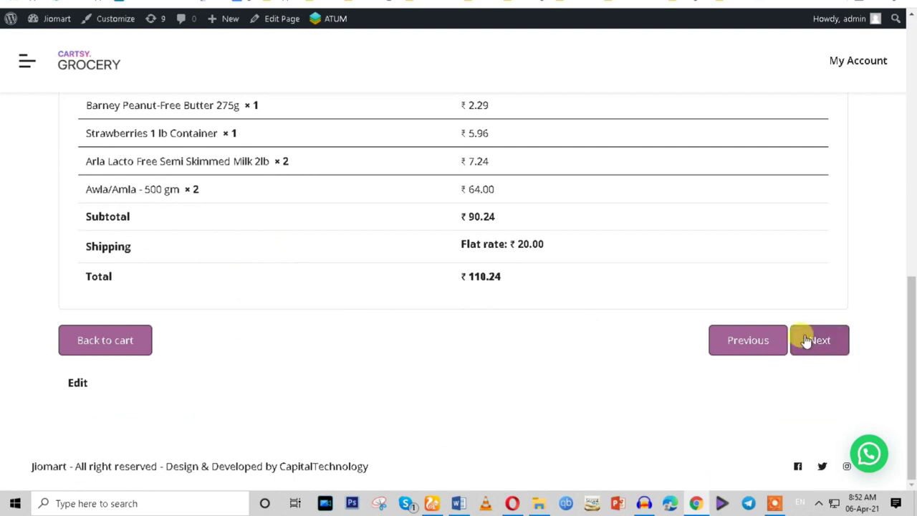
pyautogui.click(806, 340)
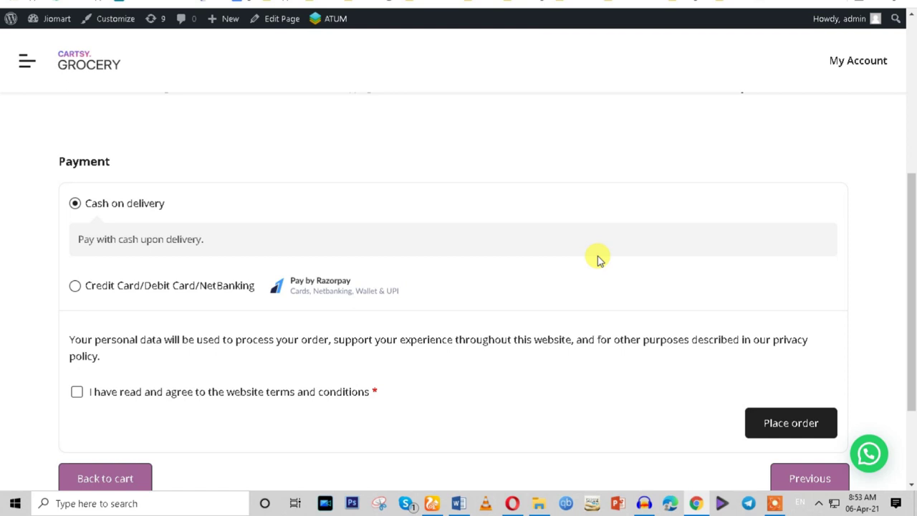
# Pay by Cash on delivery, accept the terms and conditions, and place the order.
pyautogui.click(74, 286)
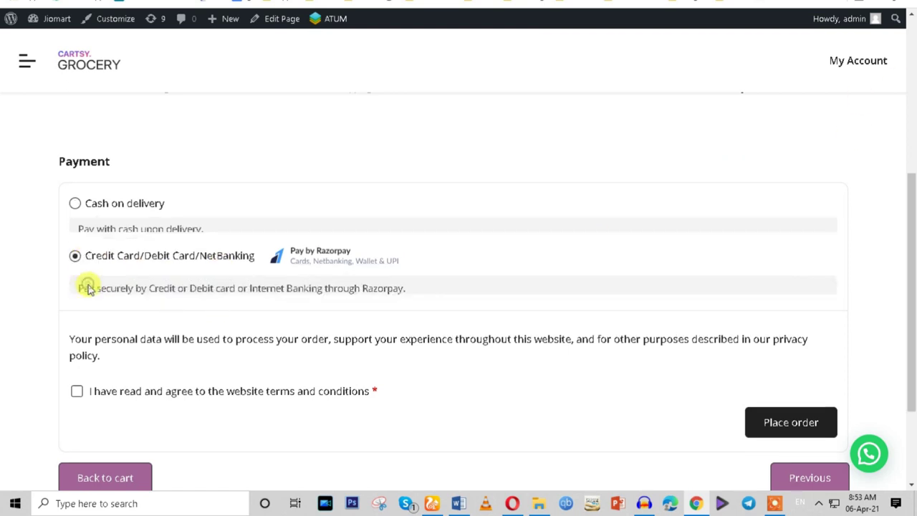
pyautogui.click(75, 203)
pyautogui.click(76, 392)
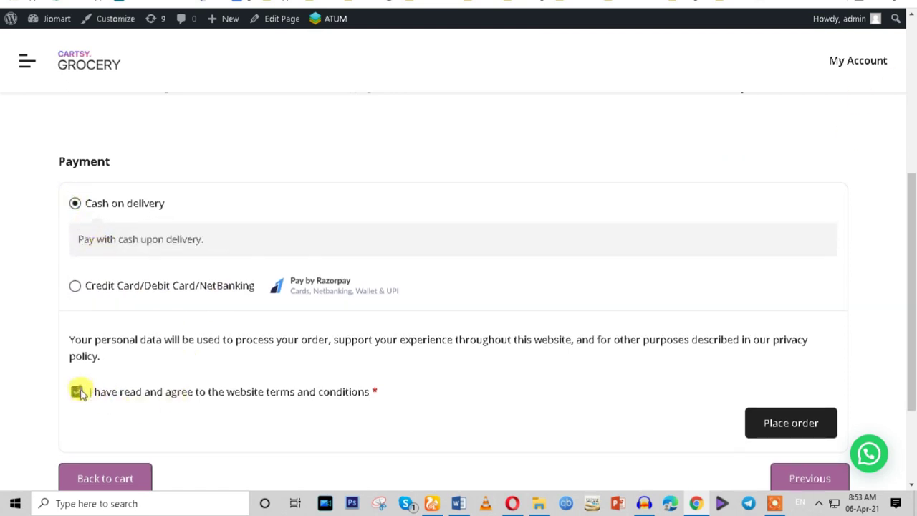
pyautogui.scroll(-3, 784, 438)
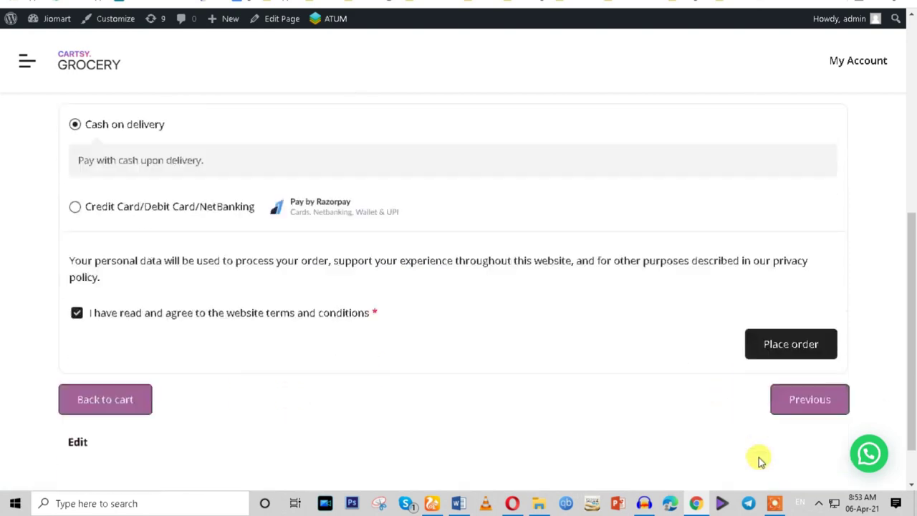
pyautogui.scroll(4, 808, 358)
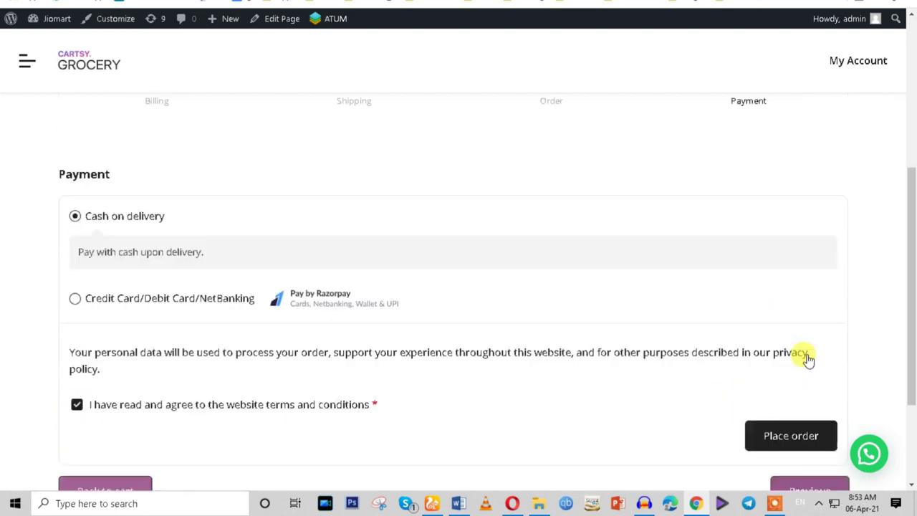
pyautogui.scroll(-5, 808, 358)
pyautogui.click(788, 285)
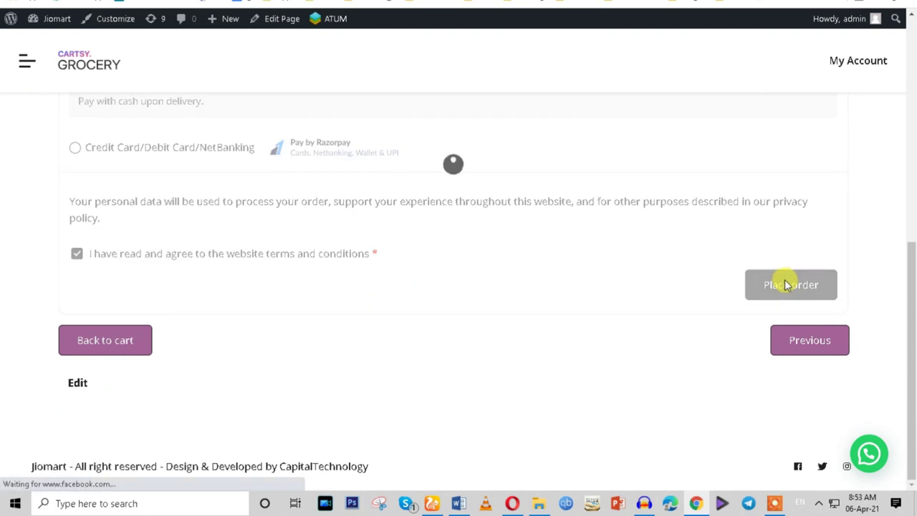
pyautogui.scroll(2, 481, 251)
pyautogui.scroll(2, 482, 251)
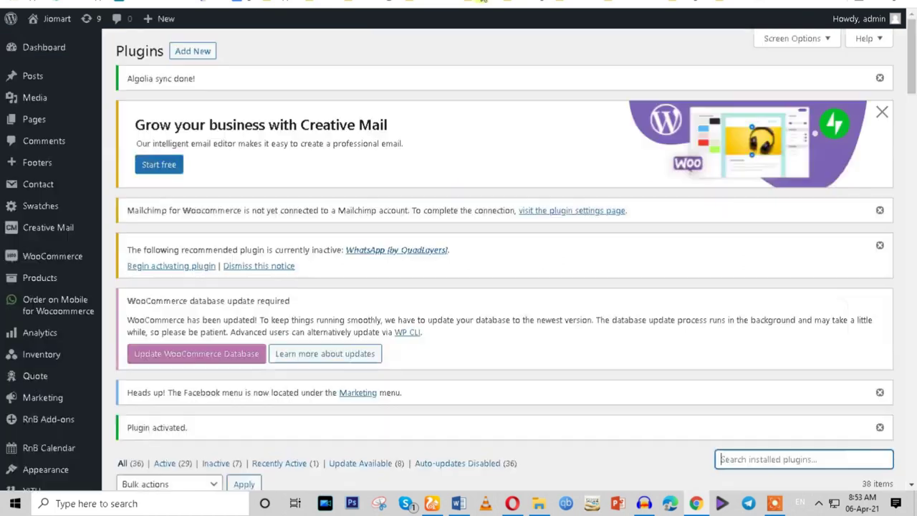
# Scroll the installed plugins list past Checkout Field Editor to Multi-Step Checkout for WooCommerce.
pyautogui.scroll(-5, 352, 328)
pyautogui.scroll(-4, 352, 334)
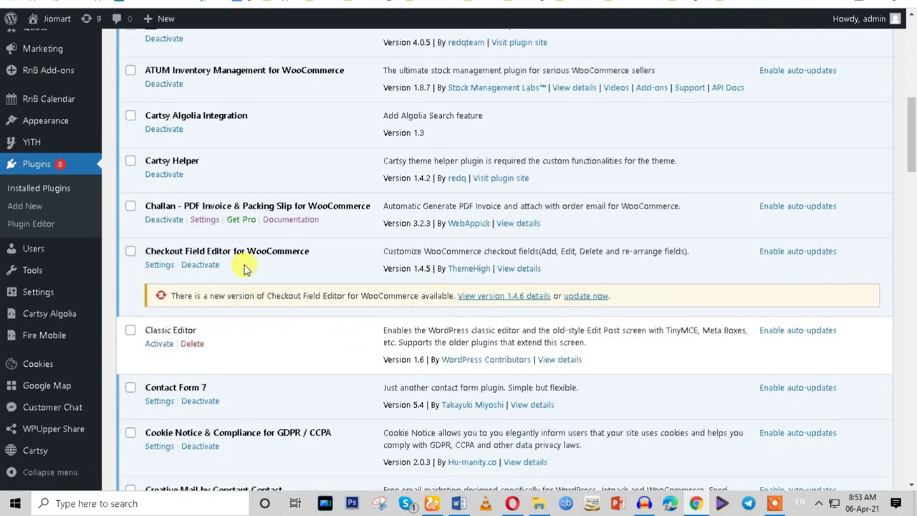
pyautogui.moveTo(149, 251); pyautogui.dragTo(303, 299)
pyautogui.scroll(-4, 303, 299)
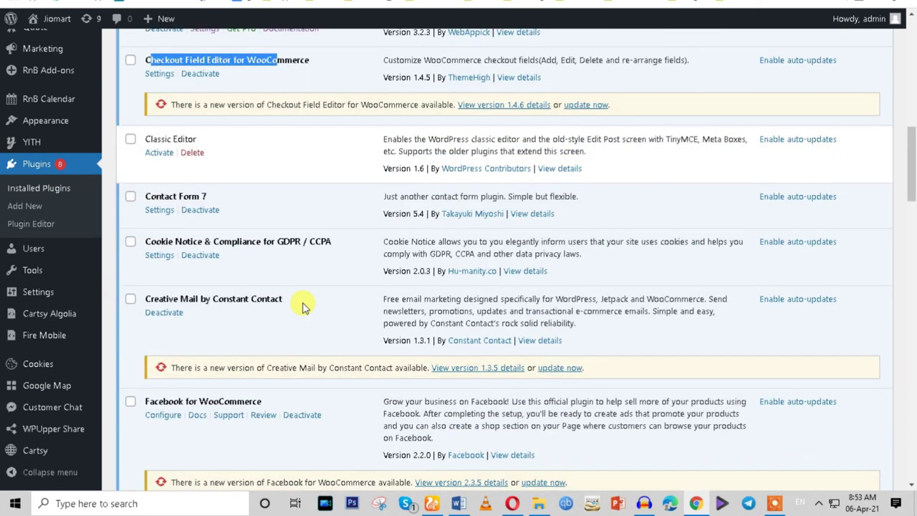
pyautogui.scroll(4, 303, 306)
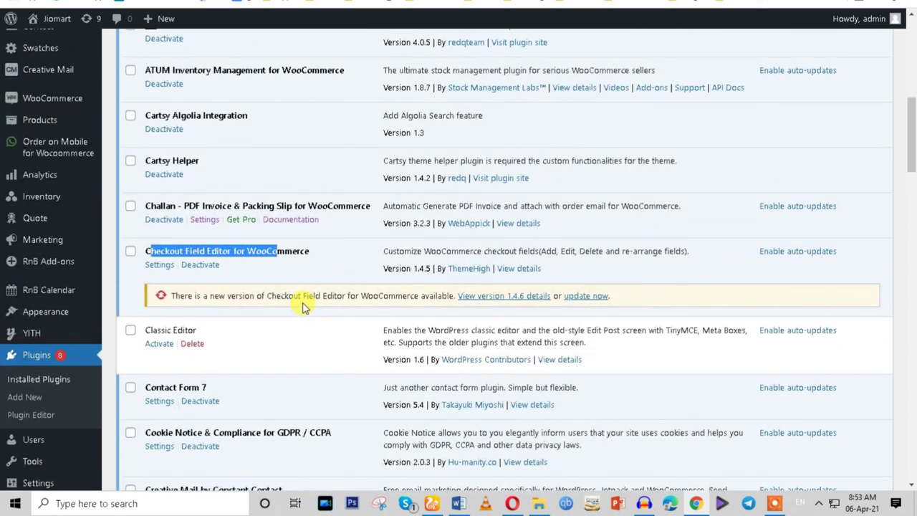
pyautogui.scroll(1, 303, 306)
pyautogui.scroll(-11, 303, 308)
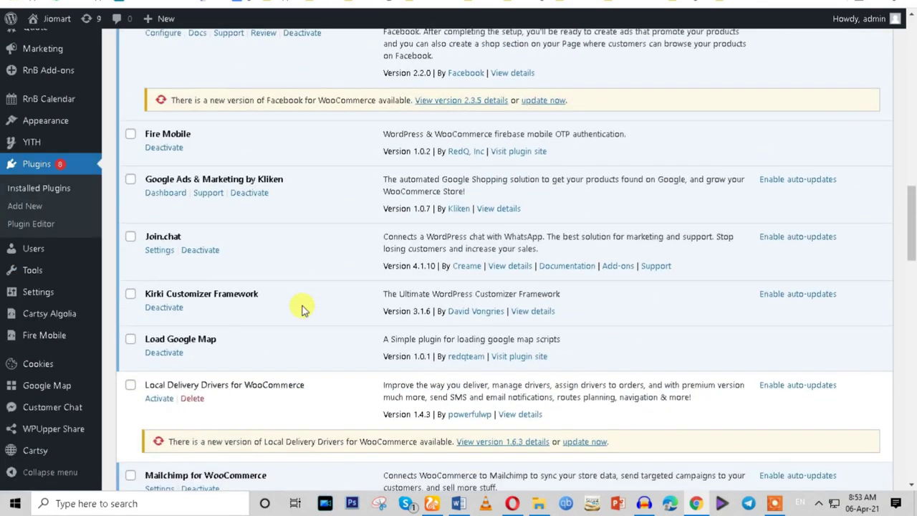
pyautogui.scroll(-9, 301, 310)
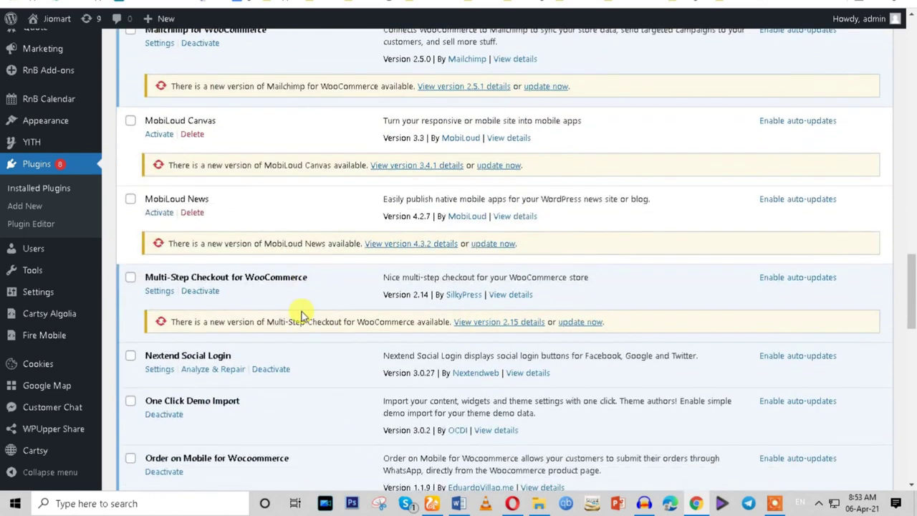
# Deactivate the Multi-Step Checkout for WooCommerce plugin.
pyautogui.click(194, 294)
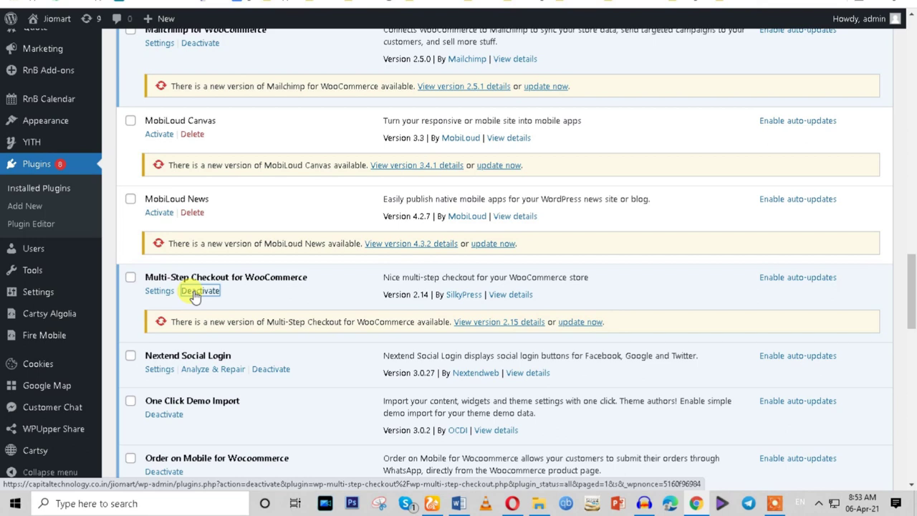
pyautogui.click(194, 294)
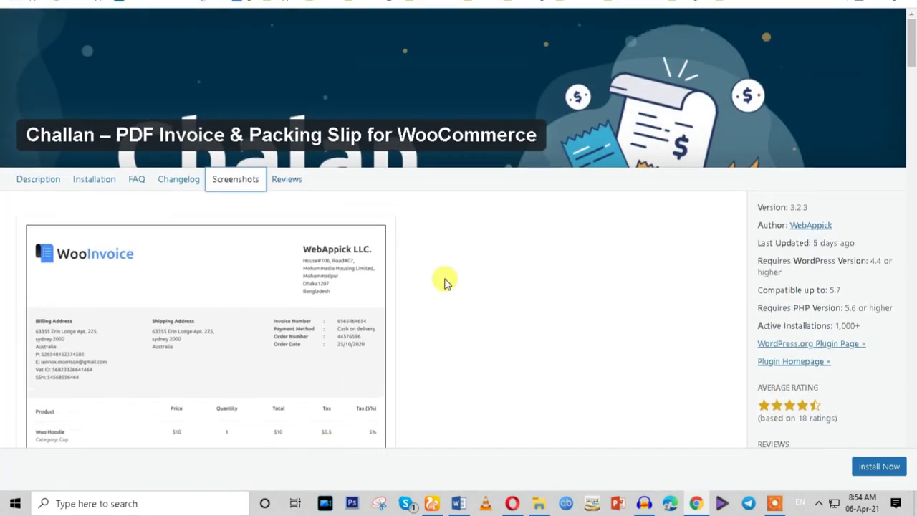
pyautogui.scroll(-4, 444, 281)
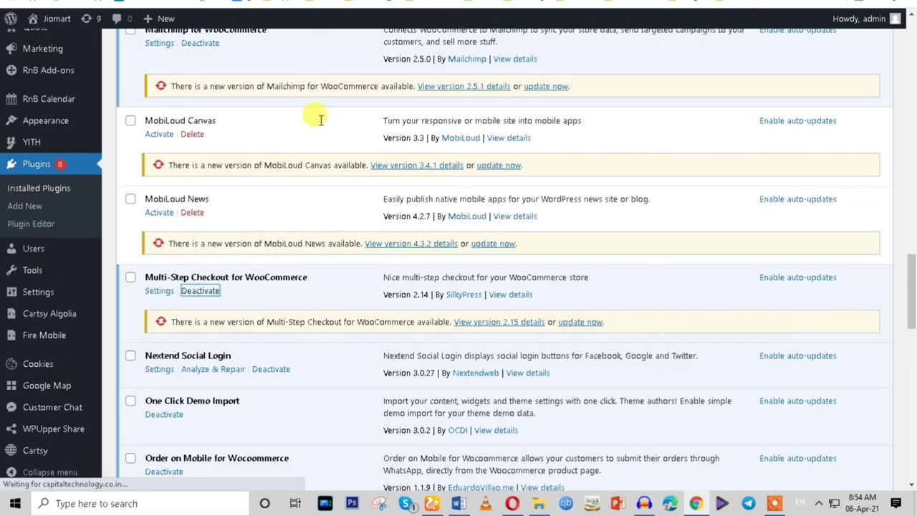
pyautogui.scroll(5, 328, 256)
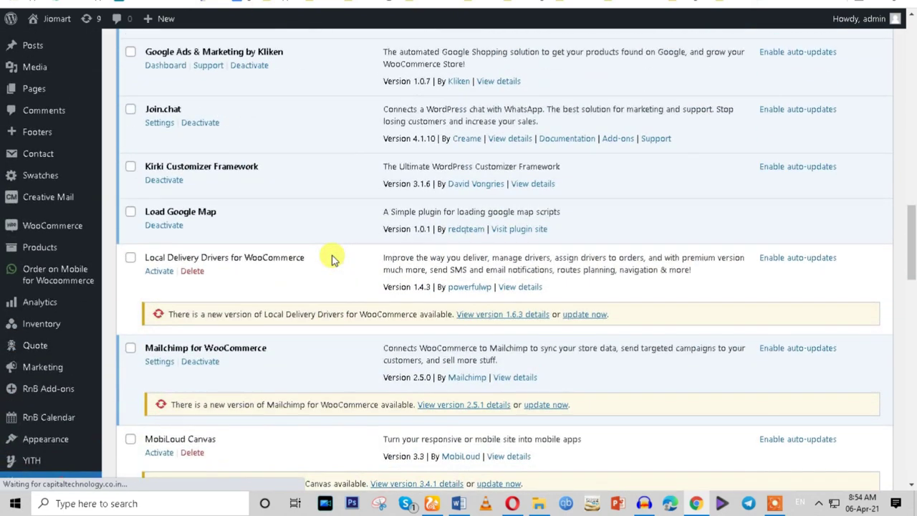
pyautogui.scroll(3, 327, 256)
pyautogui.scroll(2, 327, 256)
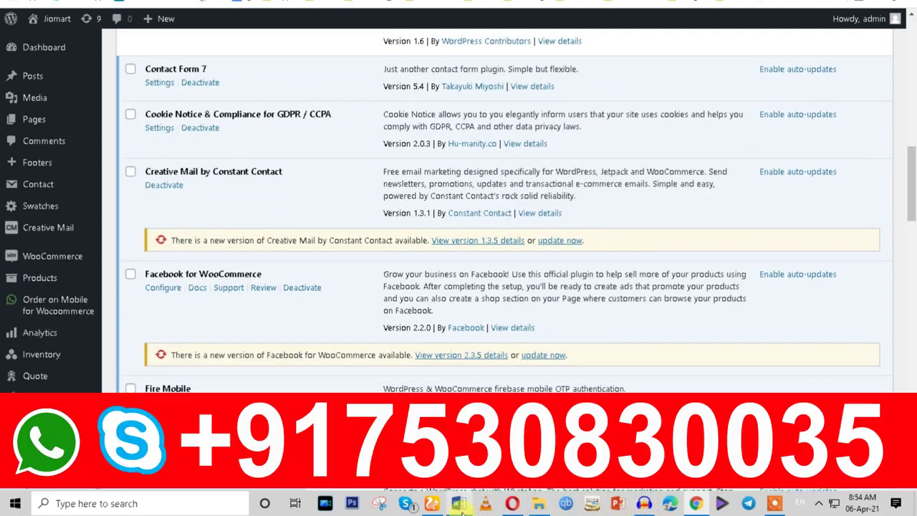
# Highlight item 9, WhatsApp Live Chat & Order on WhatsApp, in bright green.
pyautogui.click(460, 504)
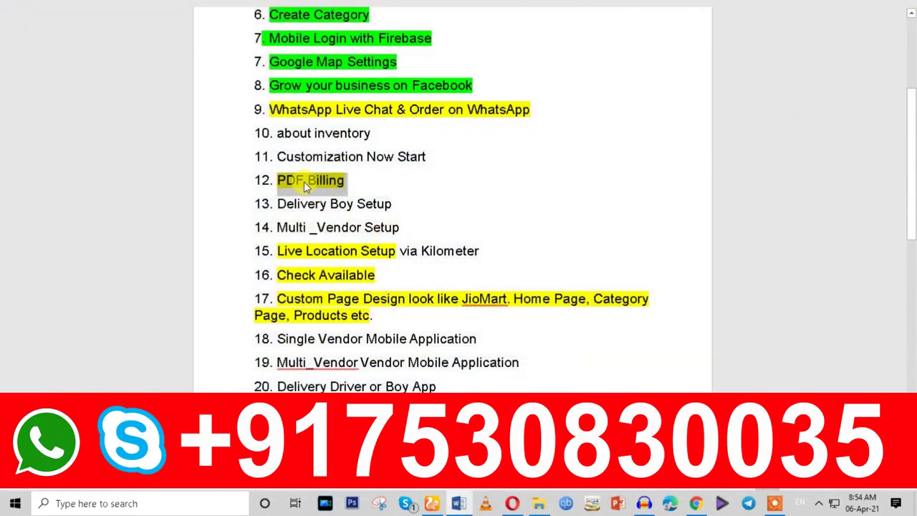
pyautogui.moveTo(277, 133); pyautogui.dragTo(369, 133)
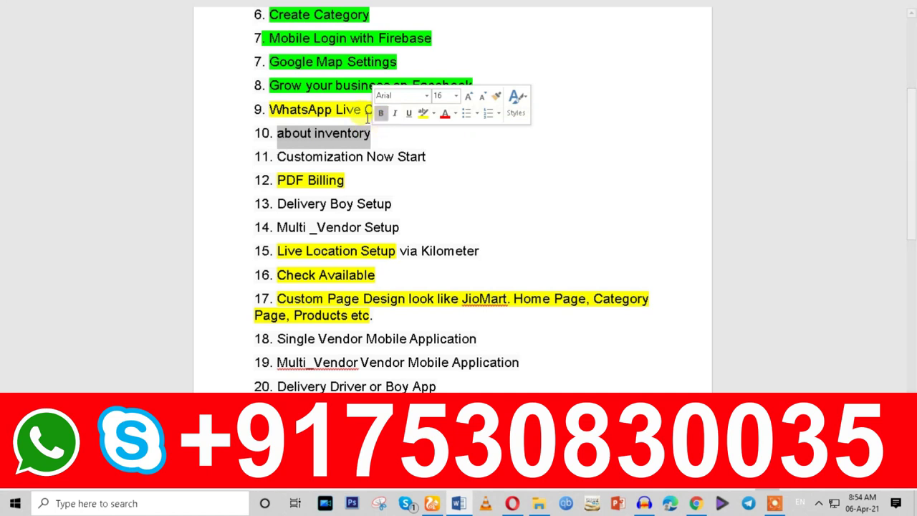
pyautogui.moveTo(269, 109); pyautogui.dragTo(543, 112)
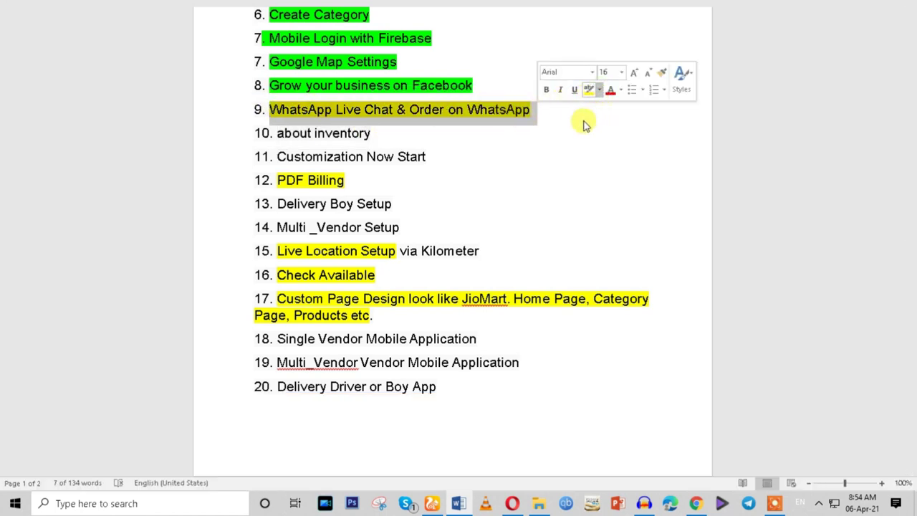
pyautogui.click(599, 90)
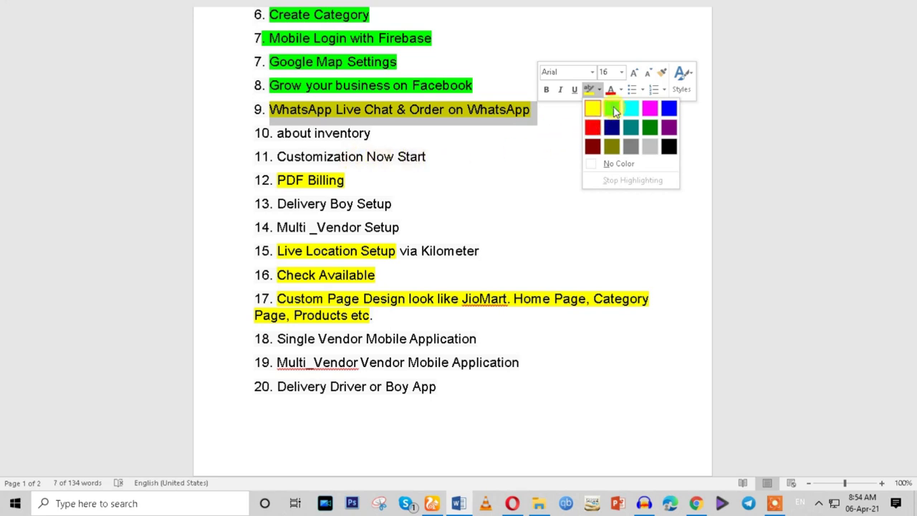
pyautogui.click(614, 109)
pyautogui.click(356, 132)
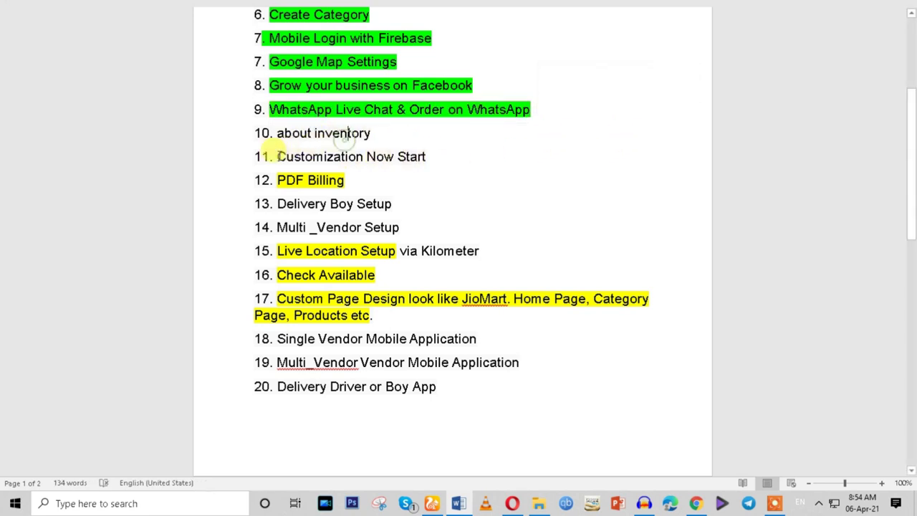
# Select checklist items 11, 13, 15 and the Check Available line in turn.
pyautogui.moveTo(289, 155); pyautogui.dragTo(427, 156)
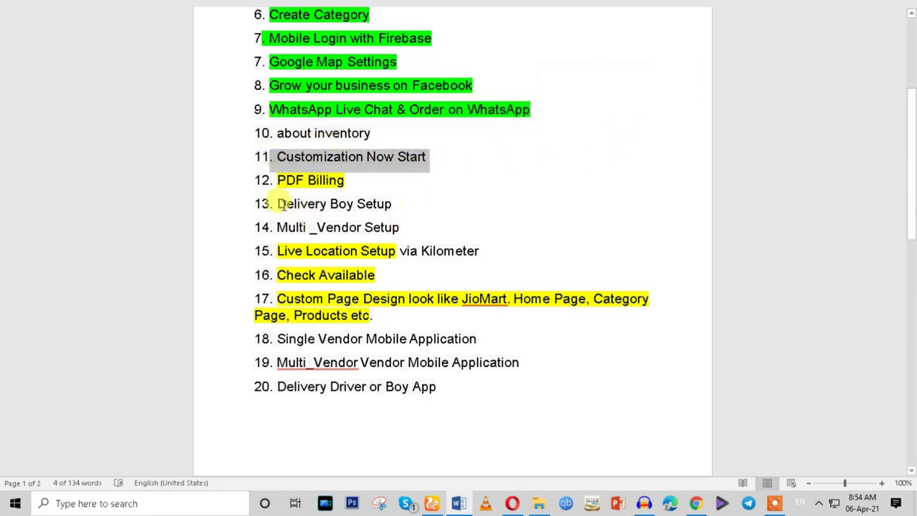
pyautogui.moveTo(282, 204); pyautogui.dragTo(430, 196)
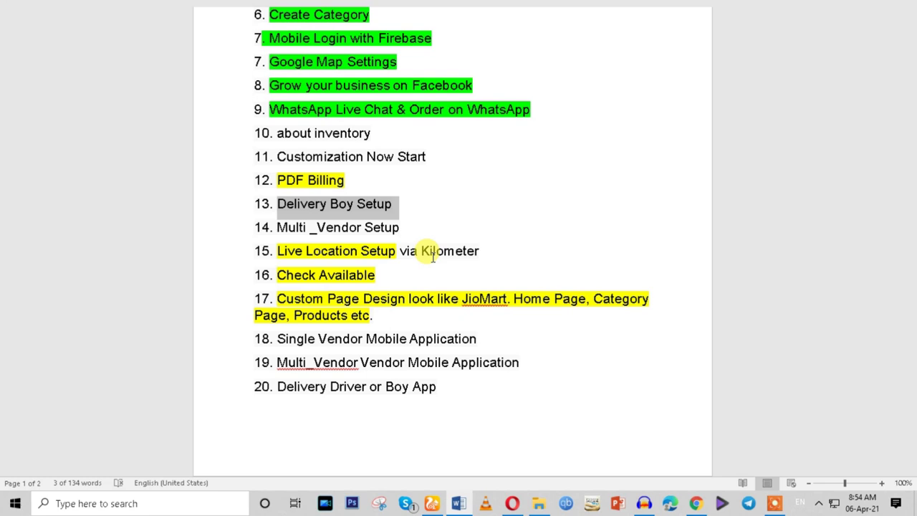
pyautogui.moveTo(296, 252); pyautogui.dragTo(387, 259)
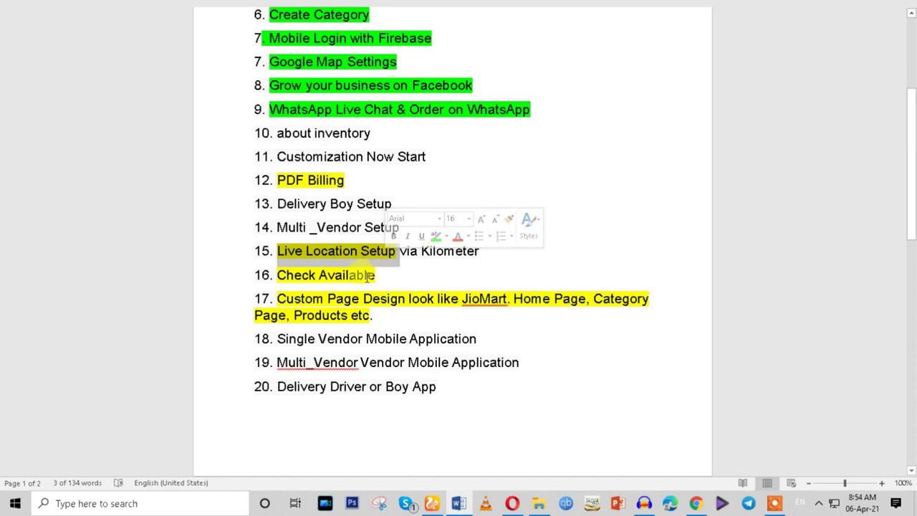
pyautogui.tripleClick(366, 277)
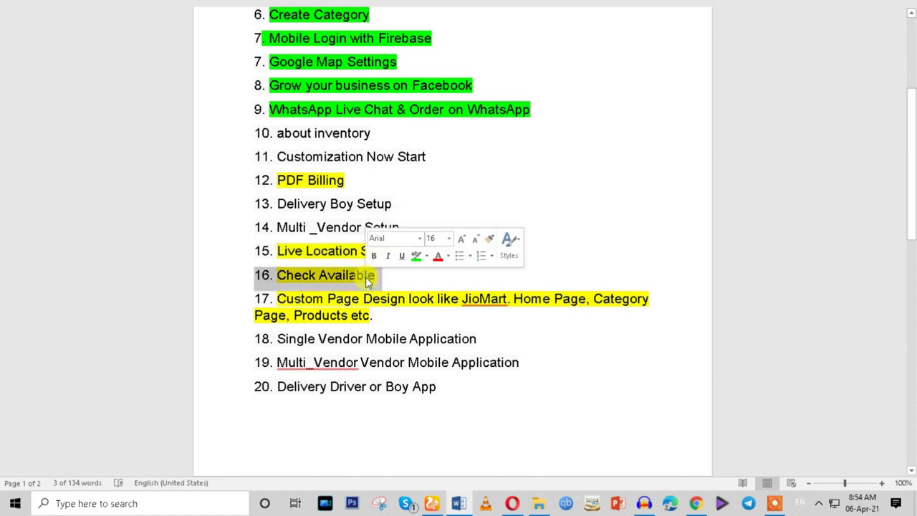
pyautogui.doubleClick(365, 276)
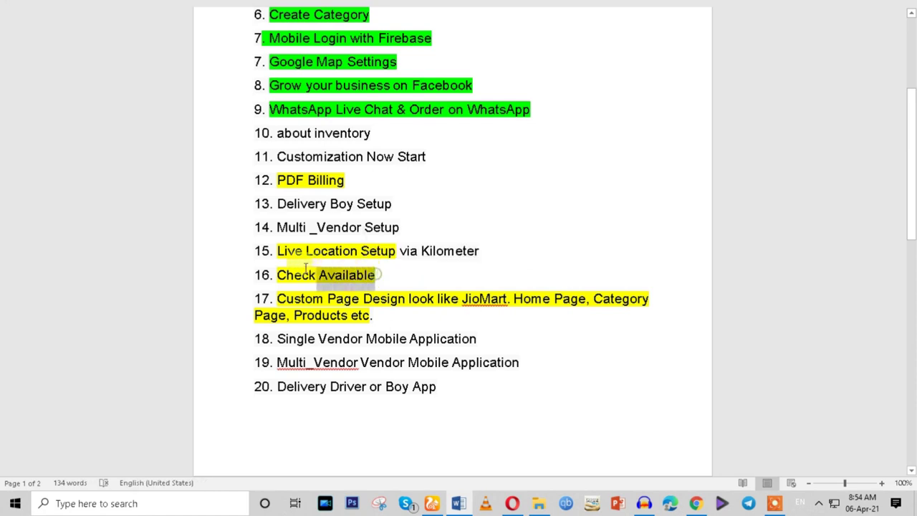
pyautogui.tripleClick(369, 274)
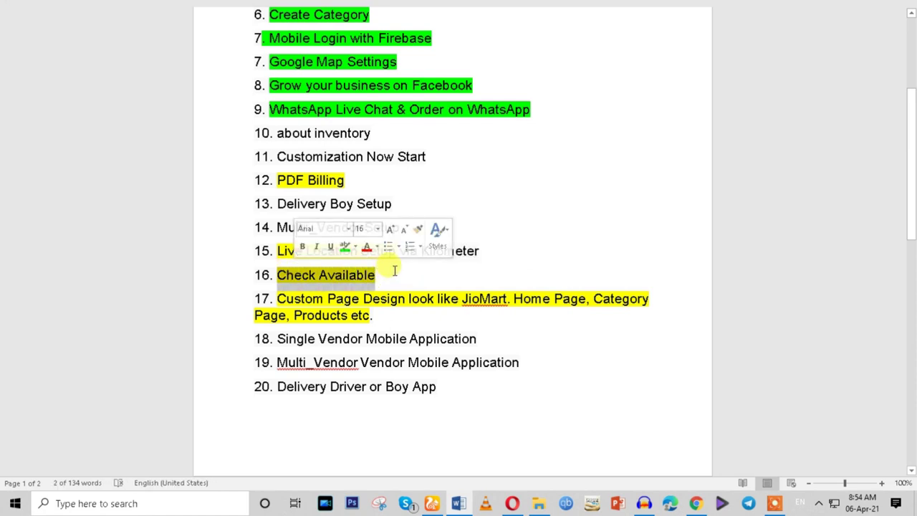
# Go back to the WordPress plugins page and open a new browser tab.
pyautogui.click(696, 503)
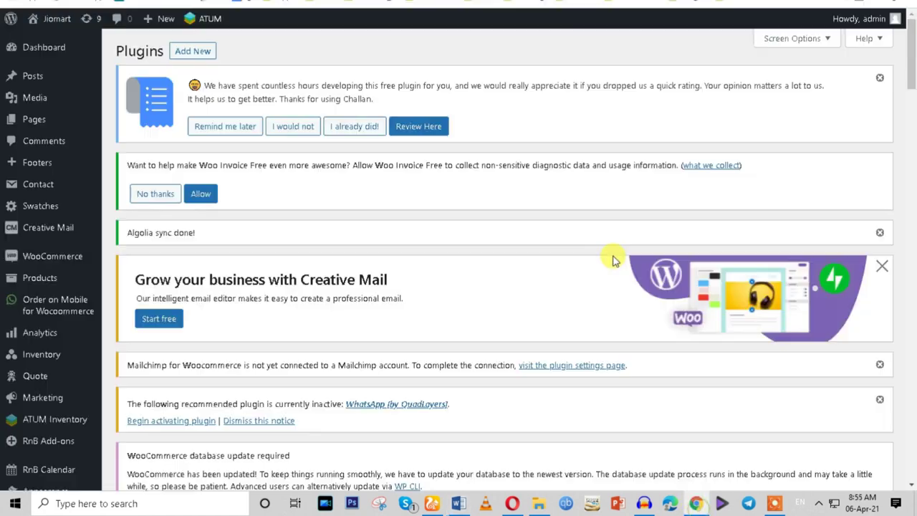
pyautogui.scroll(-7, 573, 249)
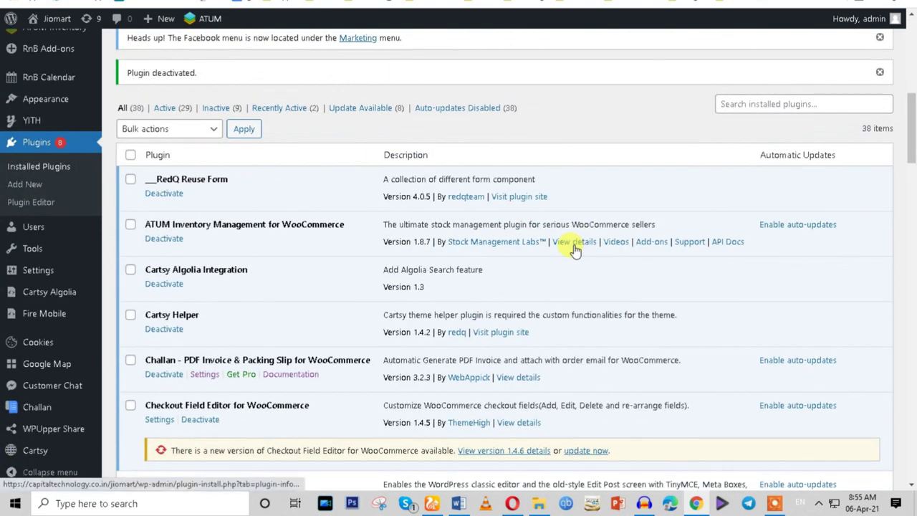
pyautogui.scroll(2, 573, 248)
pyautogui.scroll(-7, 573, 247)
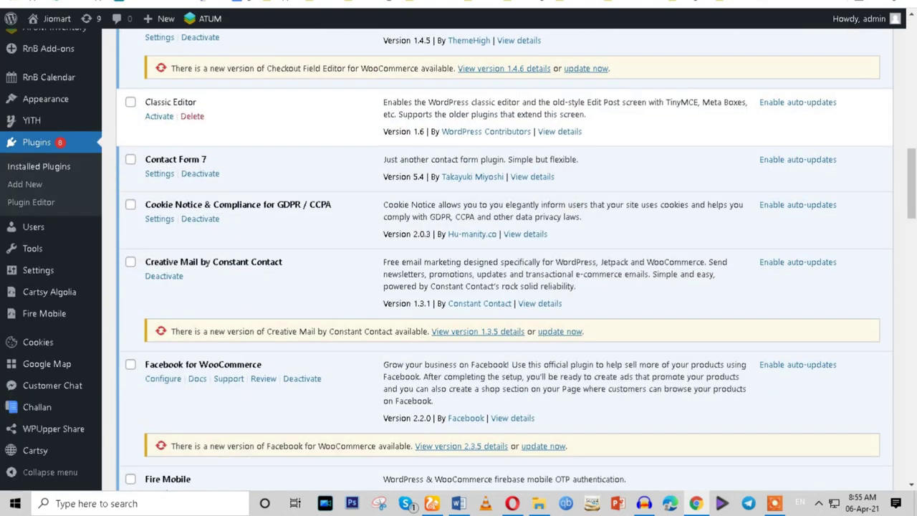
pyautogui.hotkey('ctrl', 't')
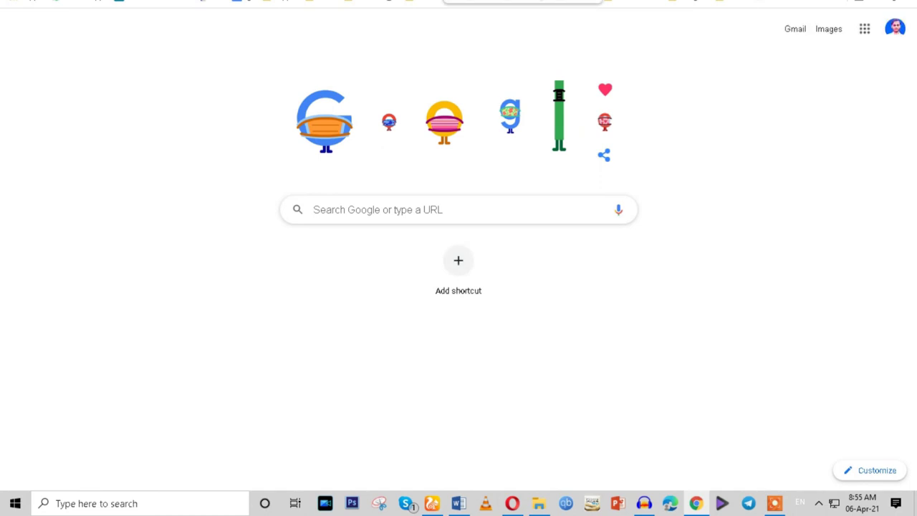
pyautogui.press('Down')
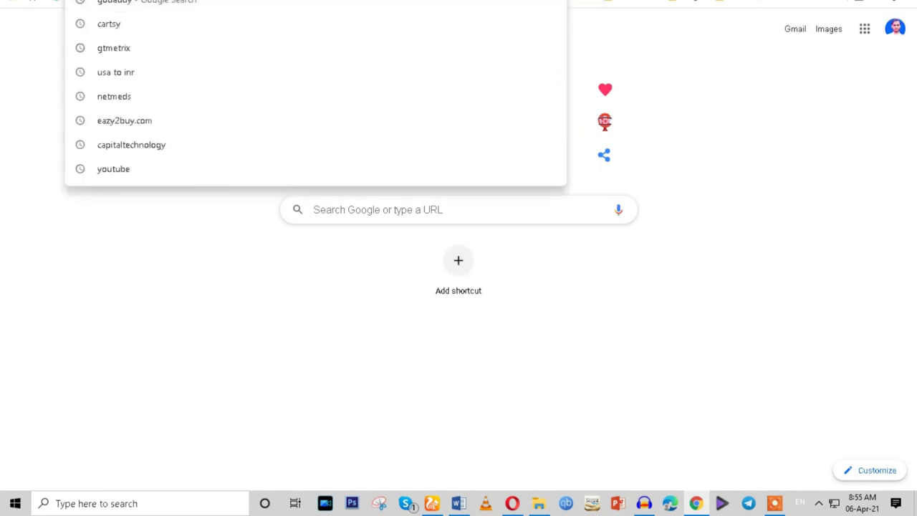
pyautogui.write('k')
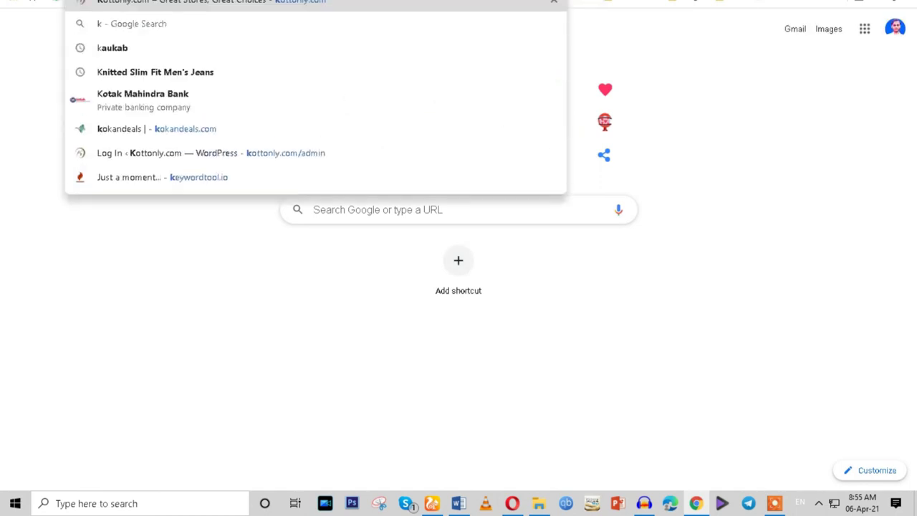
pyautogui.write('b')
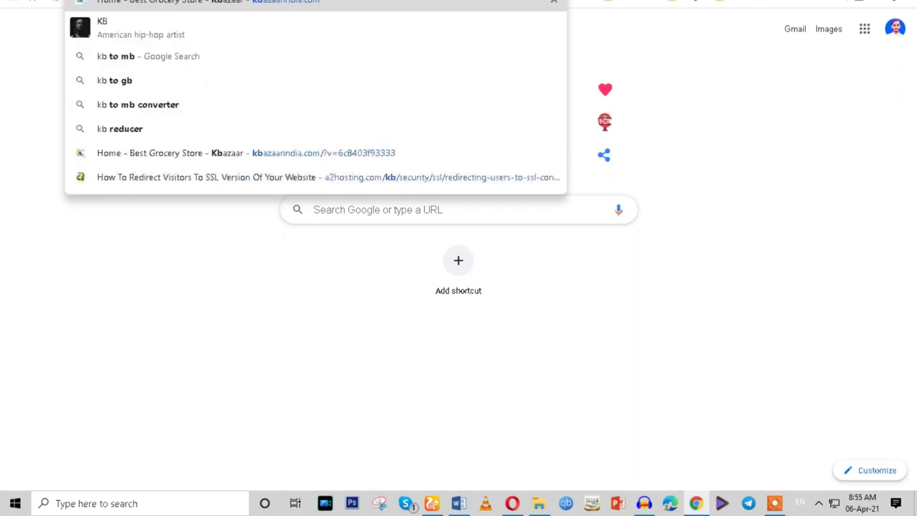
pyautogui.press('Return')
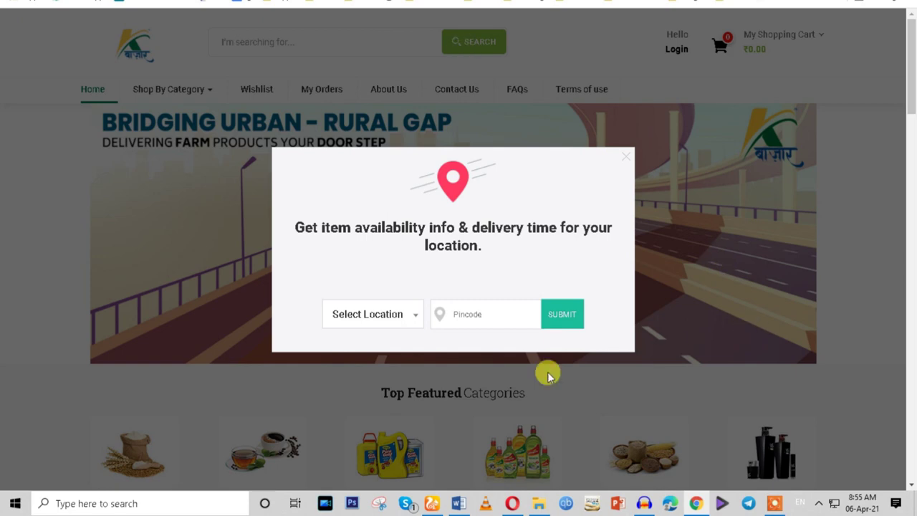
pyautogui.click(357, 311)
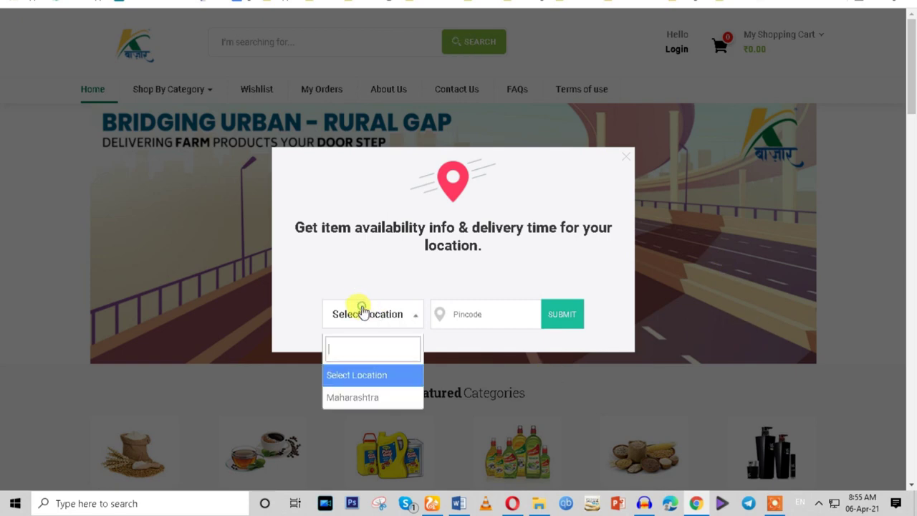
pyautogui.click(365, 400)
pyautogui.click(369, 313)
pyautogui.click(371, 375)
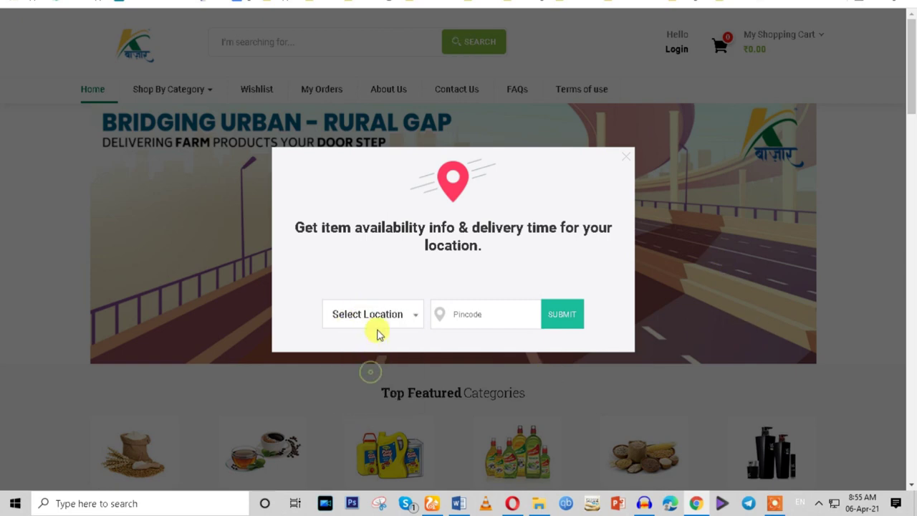
pyautogui.click(374, 316)
pyautogui.click(376, 400)
pyautogui.click(372, 314)
pyautogui.click(377, 380)
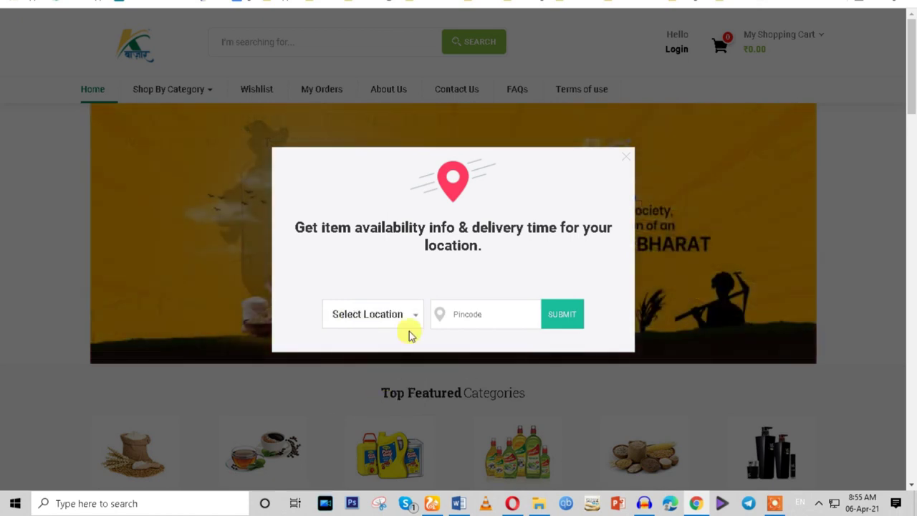
pyautogui.click(452, 314)
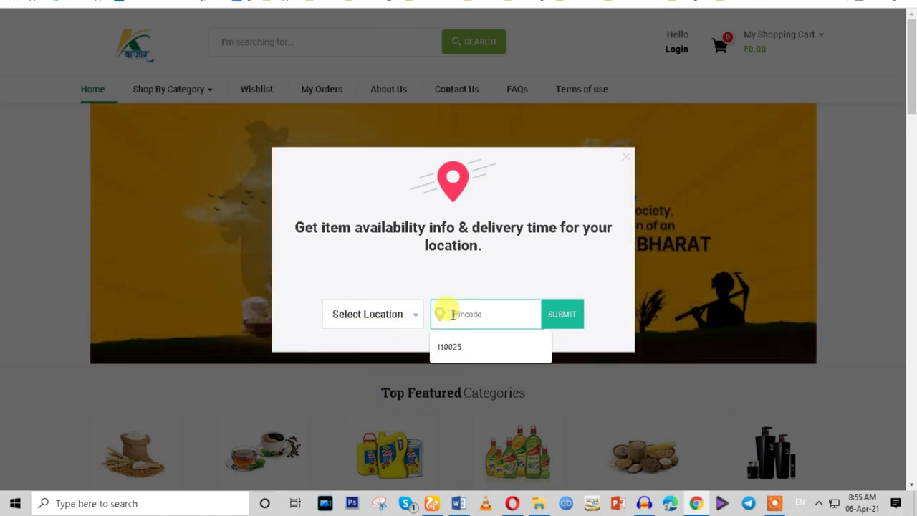
pyautogui.click(373, 314)
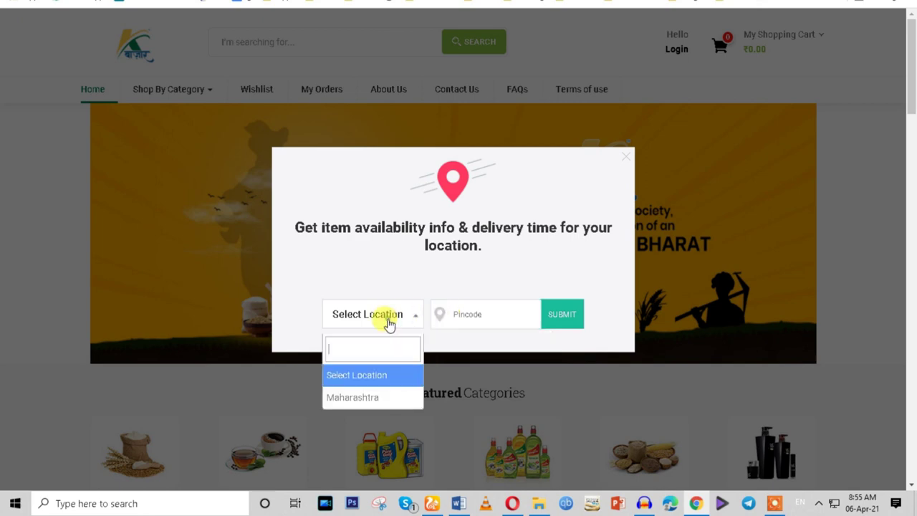
pyautogui.click(391, 406)
pyautogui.click(463, 314)
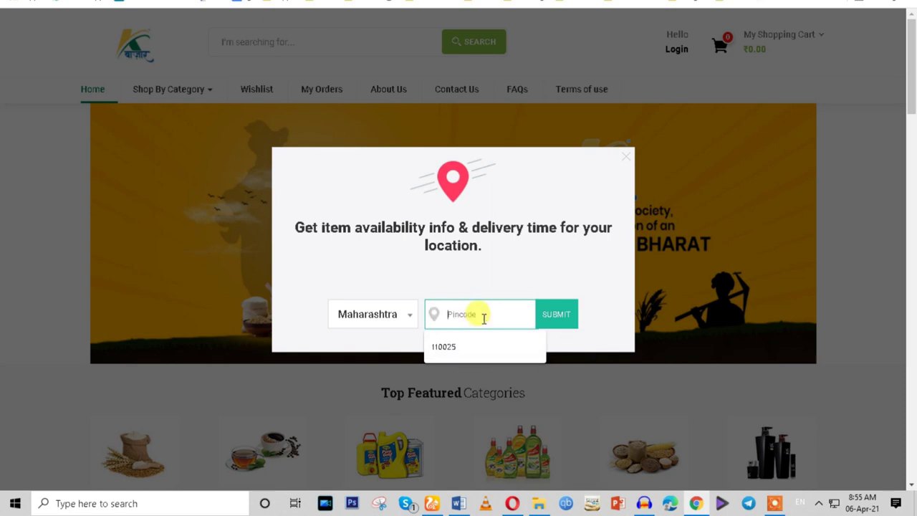
pyautogui.click(393, 240)
pyautogui.moveTo(294, 223); pyautogui.dragTo(562, 260)
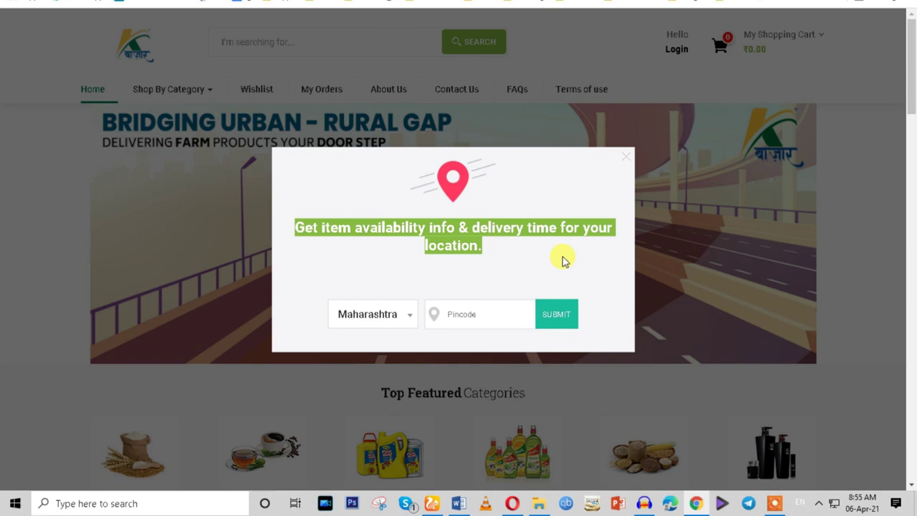
pyautogui.click(393, 317)
pyautogui.click(404, 400)
pyautogui.click(393, 317)
pyautogui.click(386, 376)
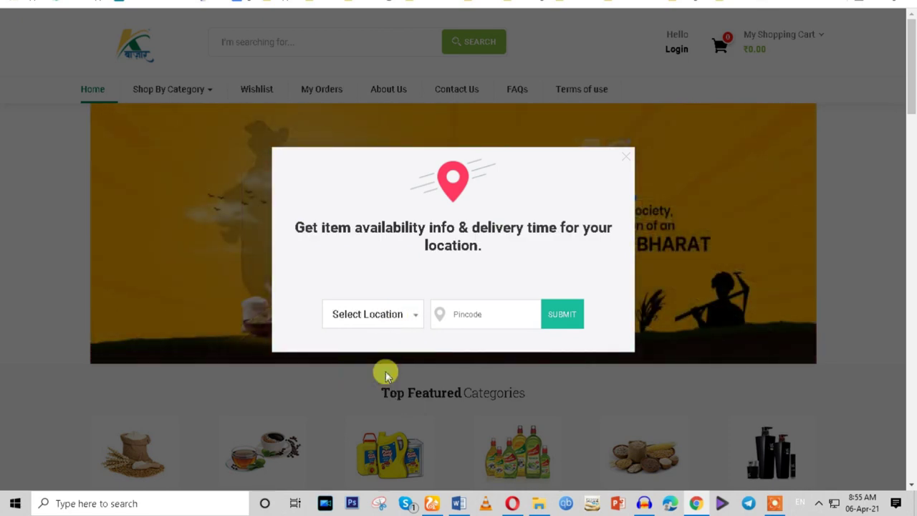
pyautogui.click(385, 319)
pyautogui.click(390, 398)
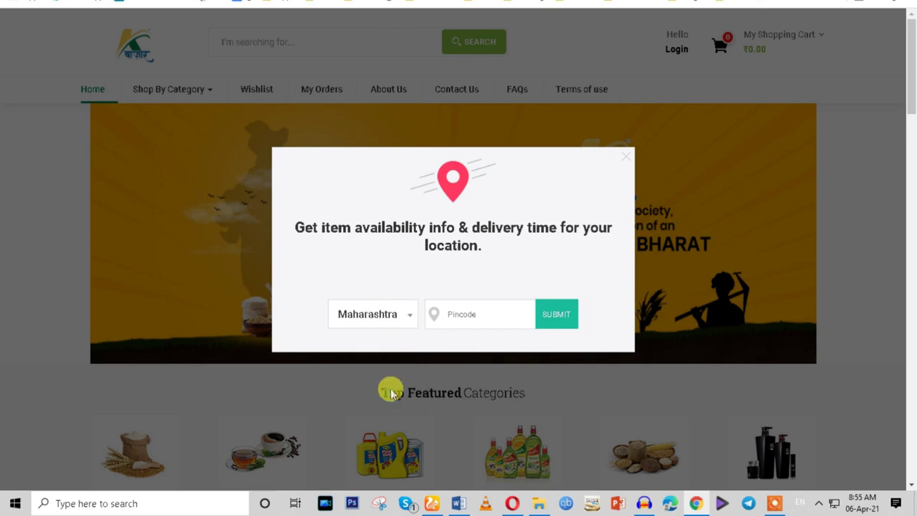
pyautogui.click(391, 320)
pyautogui.click(403, 396)
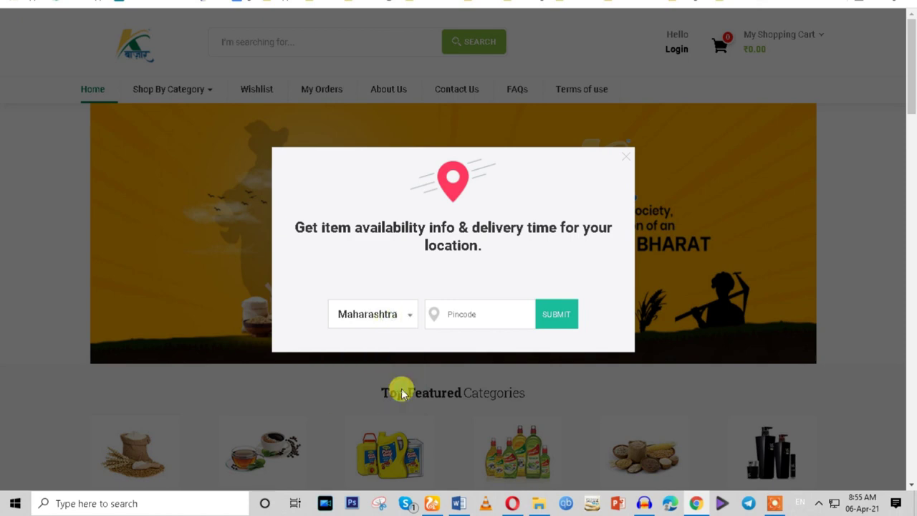
pyautogui.click(390, 315)
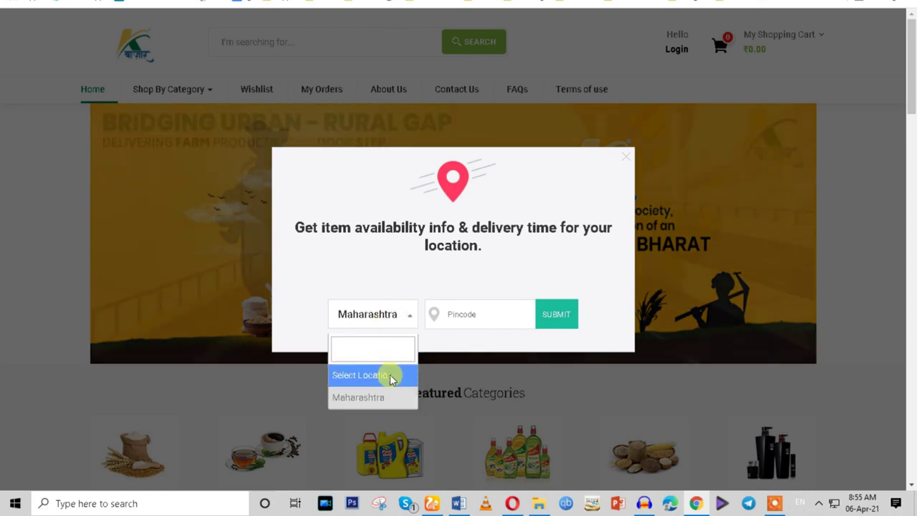
pyautogui.click(389, 375)
pyautogui.click(454, 313)
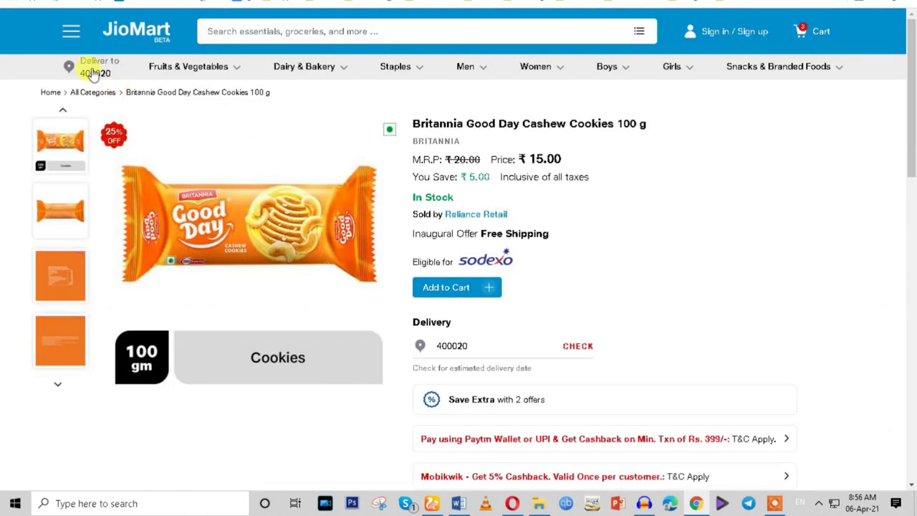
# Reopen JioMart's 'Deliver to' popup from the sign-in page and focus its Enter Pincode field.
pyautogui.click(93, 75)
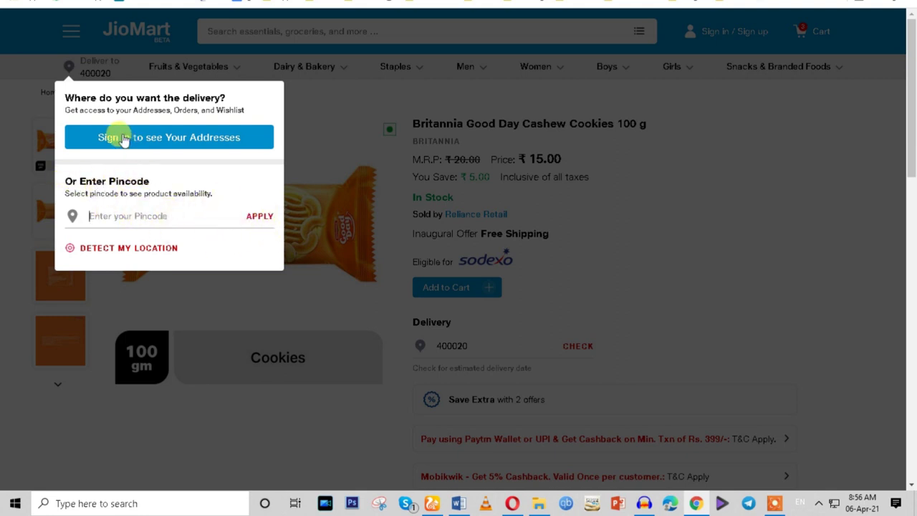
pyautogui.click(154, 143)
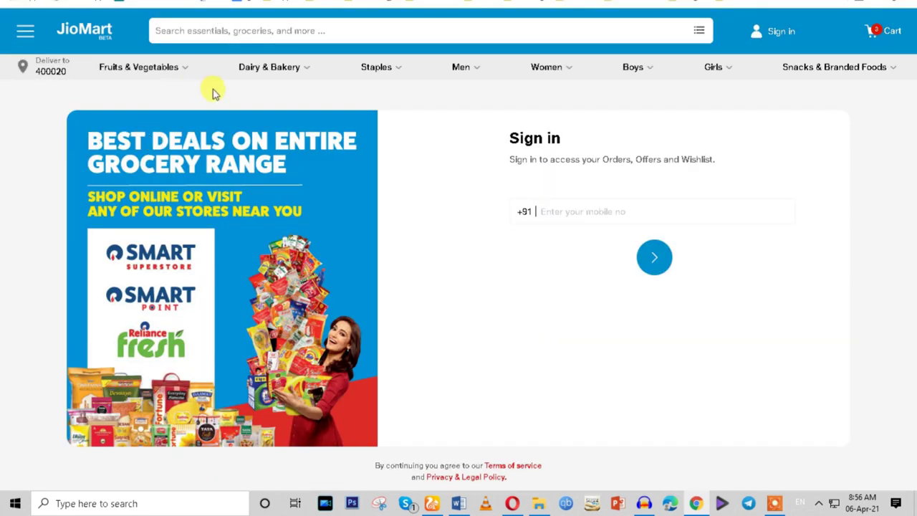
pyautogui.click(39, 69)
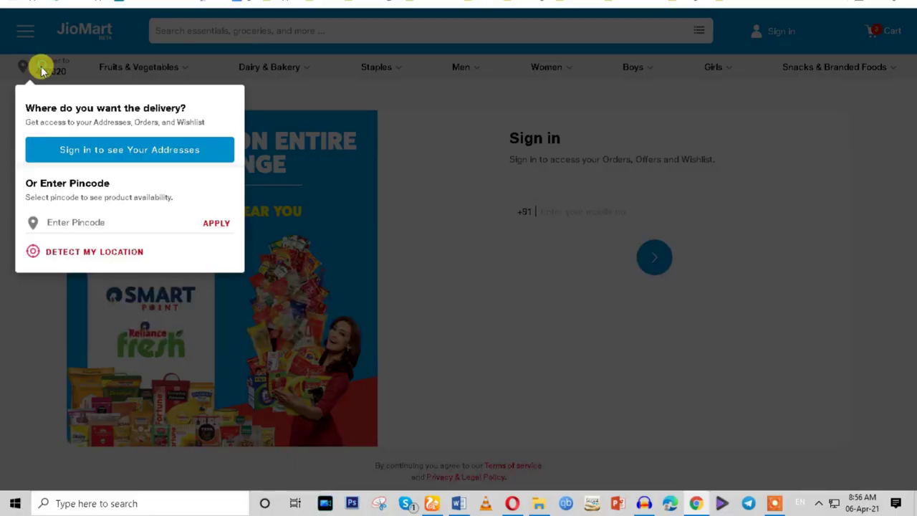
pyautogui.click(90, 221)
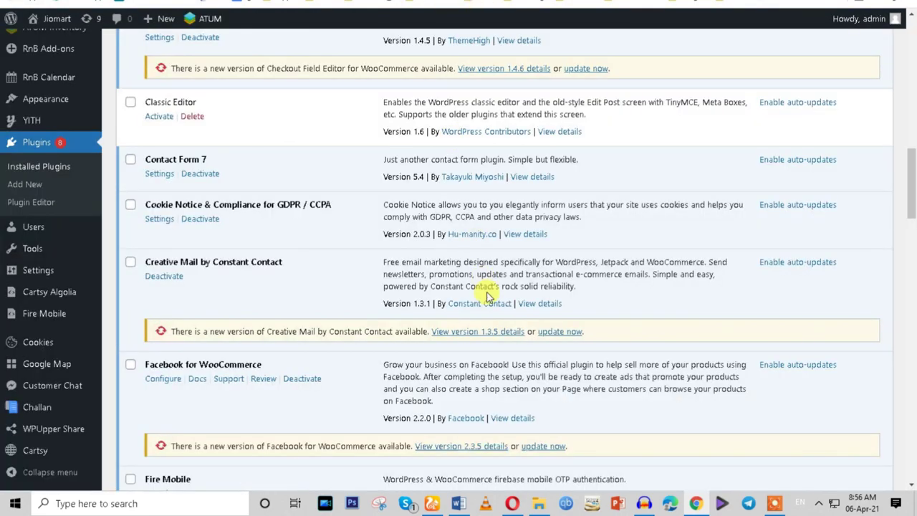
# On Add New plugins, search the directory for 'pin code'.
pyautogui.scroll(-1, 487, 293)
pyautogui.scroll(5, 487, 293)
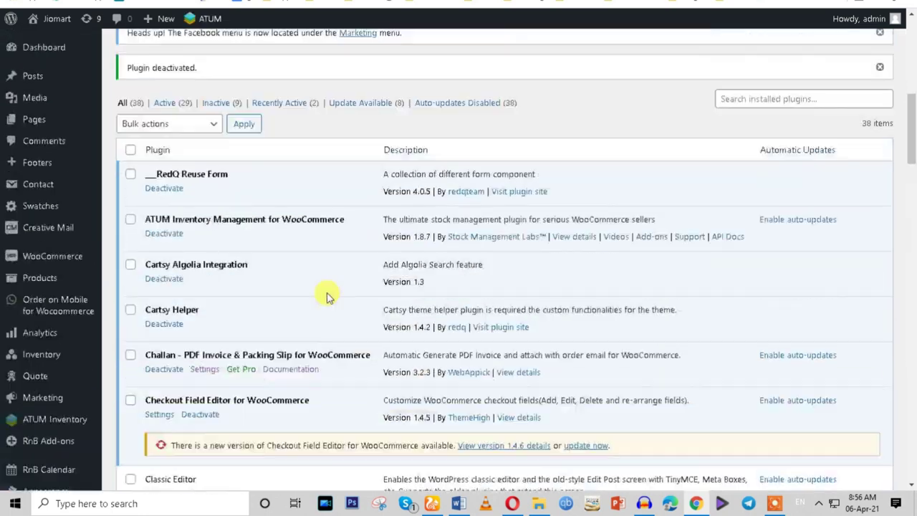
pyautogui.scroll(10, 323, 293)
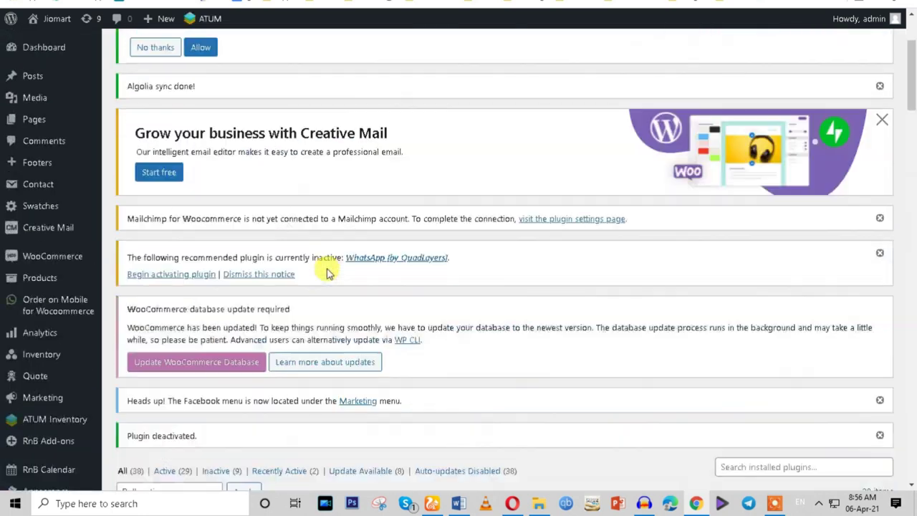
pyautogui.scroll(1, 212, 197)
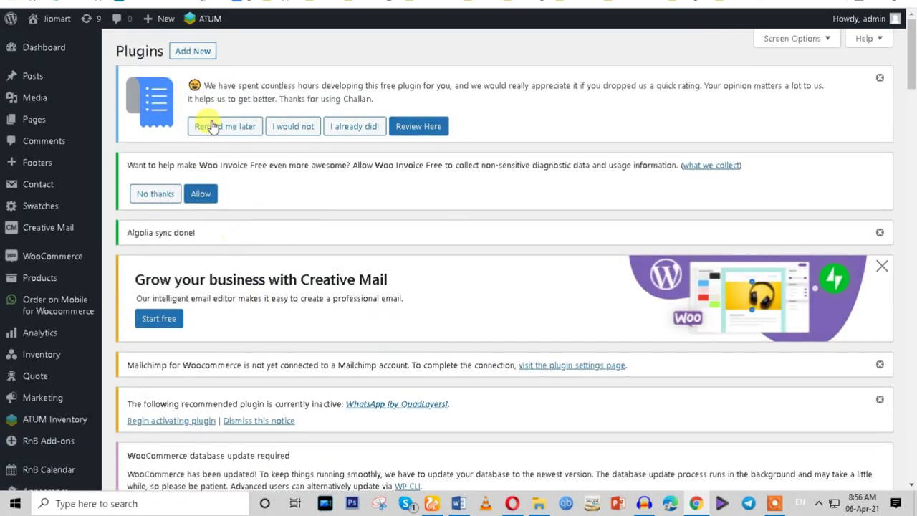
pyautogui.click(192, 50)
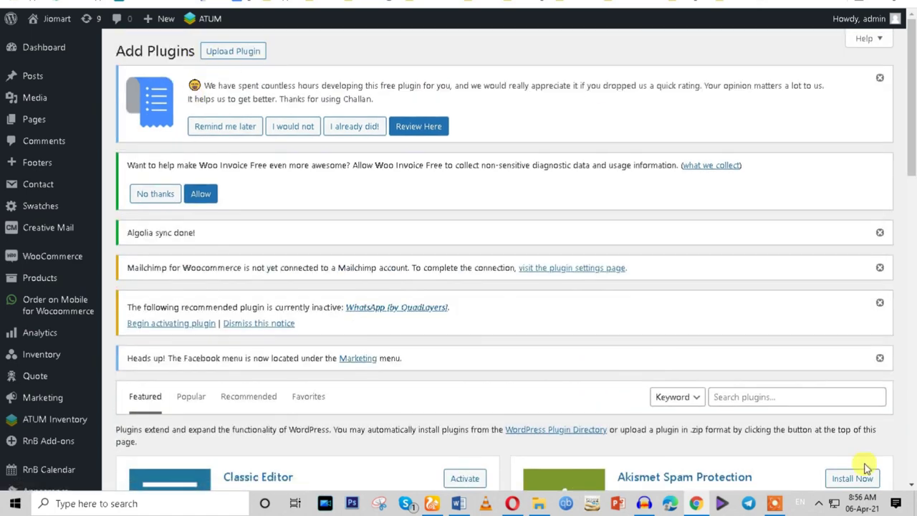
pyautogui.click(748, 398)
pyautogui.write('pin code')
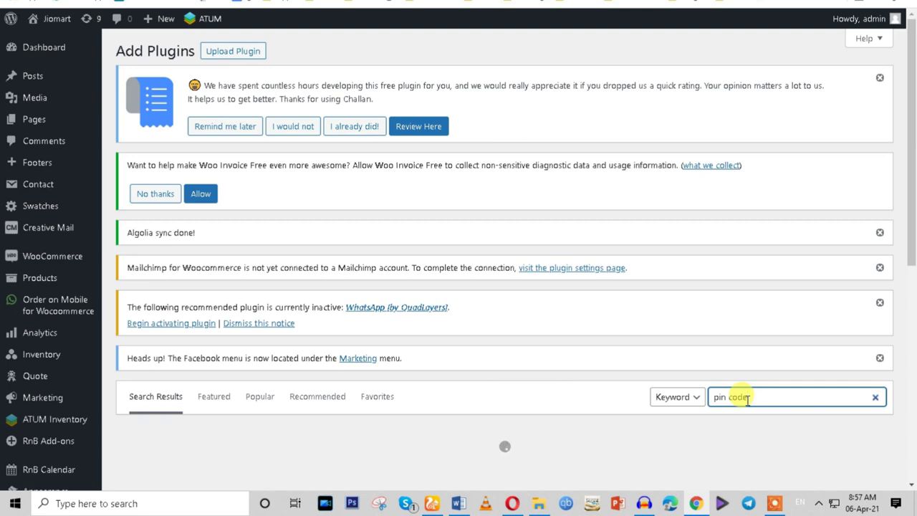
pyautogui.scroll(-2, 741, 432)
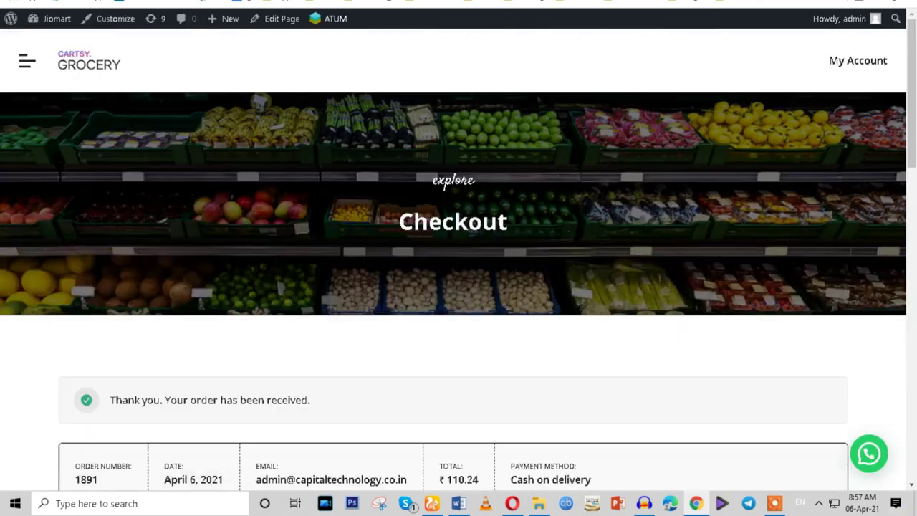
# Check the ₹ 110.24 order's details and addresses, and download its invoice.
pyautogui.scroll(-5, 630, 330)
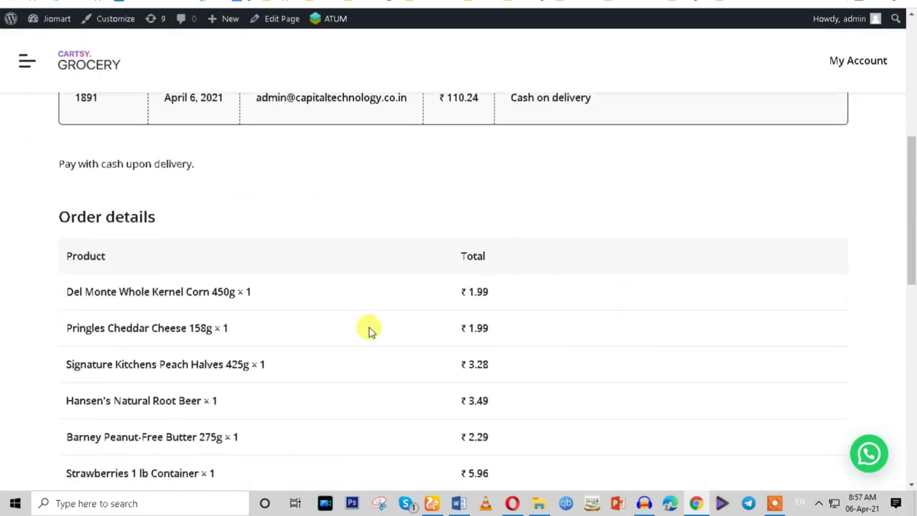
pyautogui.scroll(3, 169, 234)
pyautogui.moveTo(117, 208); pyautogui.dragTo(338, 209)
pyautogui.scroll(-10, 485, 323)
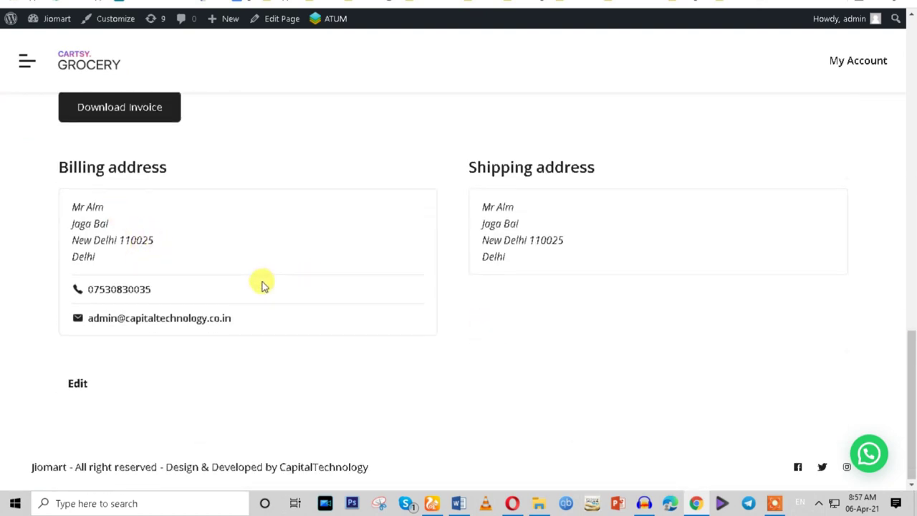
pyautogui.scroll(4, 262, 282)
pyautogui.click(123, 361)
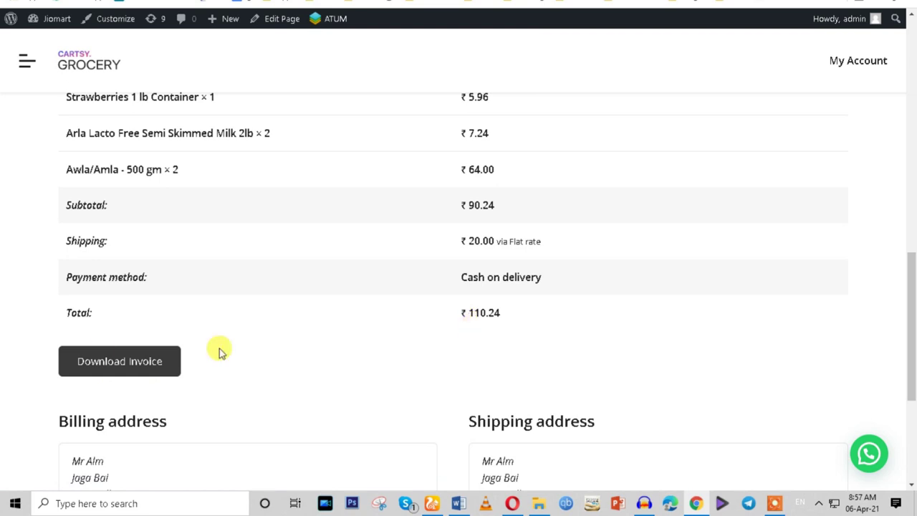
pyautogui.moveTo(61, 313); pyautogui.dragTo(501, 311)
pyautogui.click(526, 341)
pyautogui.scroll(6, 696, 107)
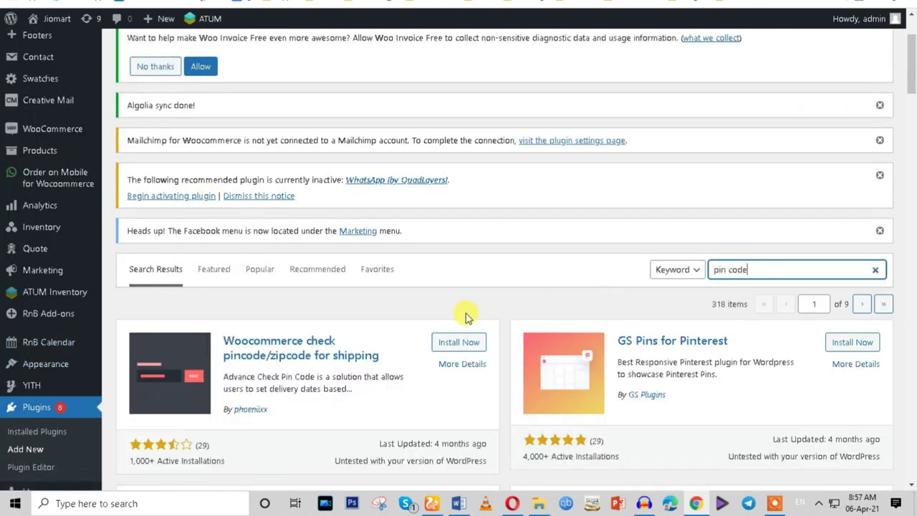
# Browse the 'pin code' plugin results, then change the search to 'zip code'.
pyautogui.scroll(-2, 462, 322)
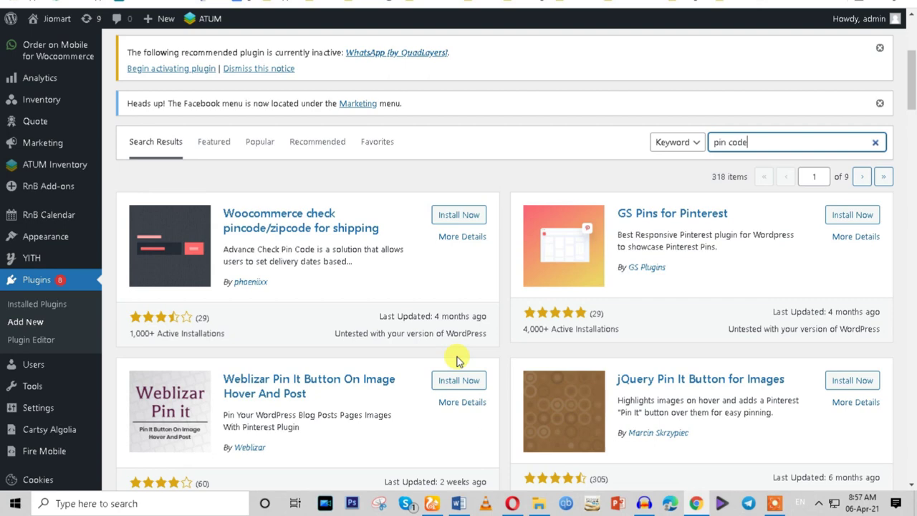
pyautogui.scroll(-6, 459, 361)
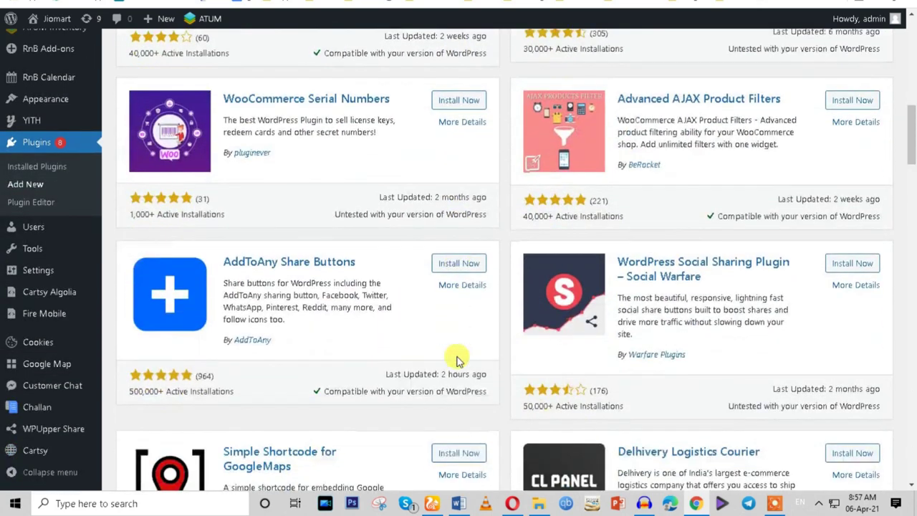
pyautogui.scroll(-3, 458, 360)
pyautogui.scroll(-1, 456, 360)
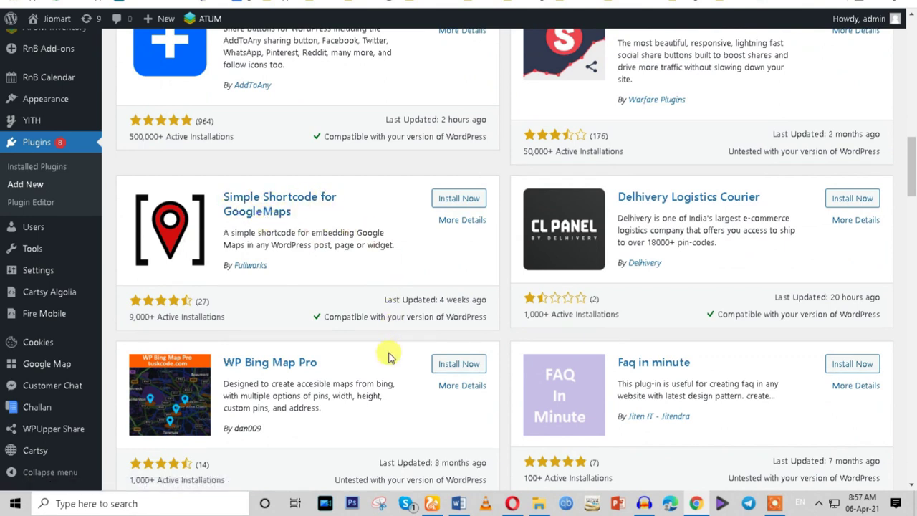
pyautogui.scroll(9, 387, 356)
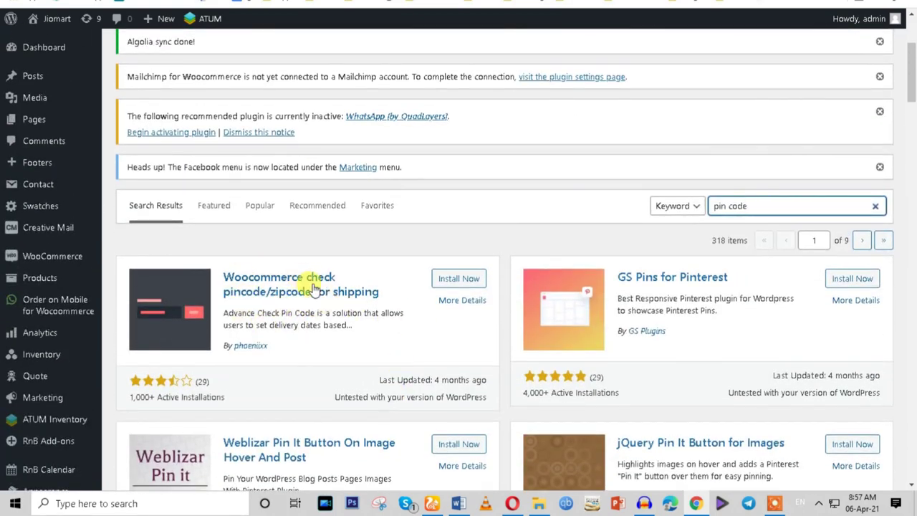
pyautogui.rightClick(462, 310)
pyautogui.press('Escape')
pyautogui.scroll(-4, 462, 321)
pyautogui.scroll(3, 458, 320)
pyautogui.moveTo(726, 142); pyautogui.dragTo(654, 142)
pyautogui.write('zi')
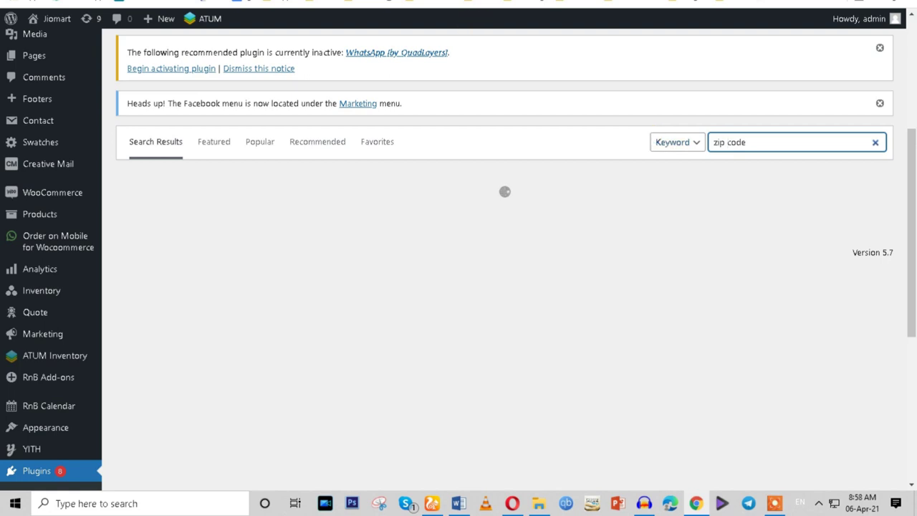
pyautogui.press('Return')
pyautogui.scroll(5, 358, 222)
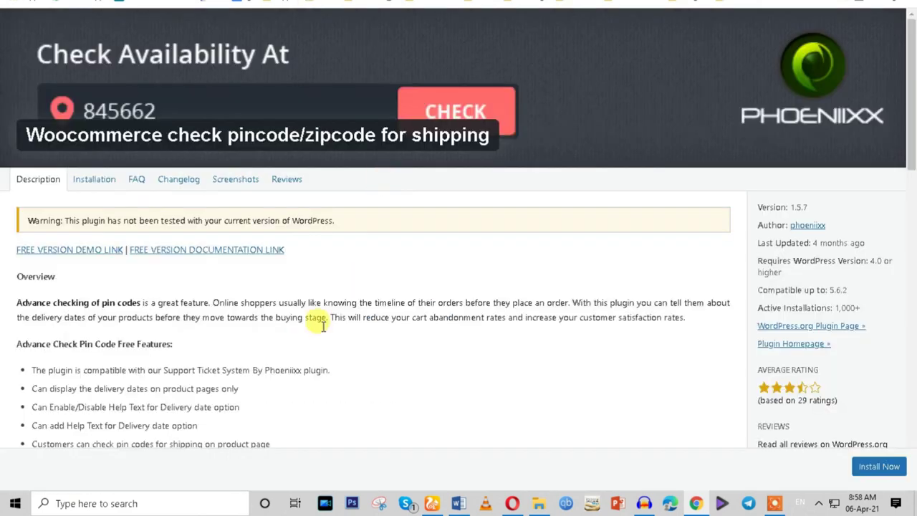
pyautogui.click(228, 180)
pyautogui.scroll(-4, 334, 256)
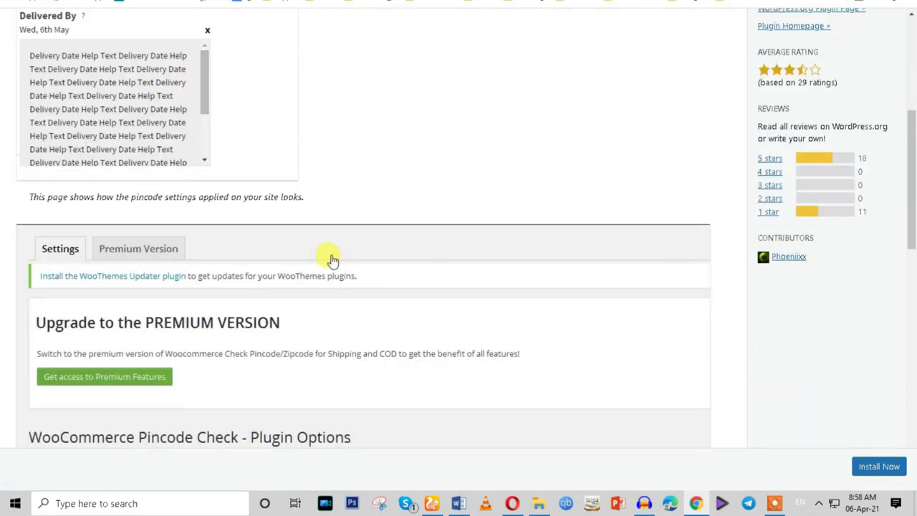
pyautogui.scroll(-7, 334, 256)
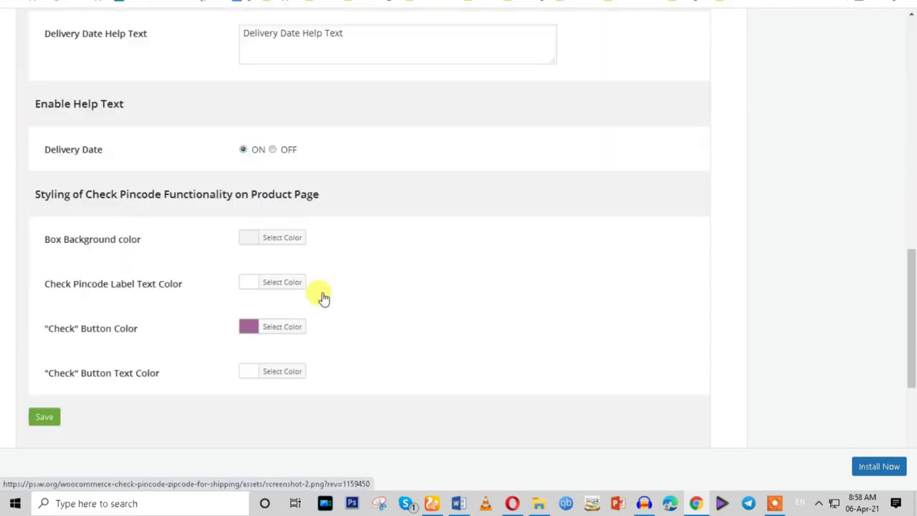
pyautogui.scroll(-4, 323, 299)
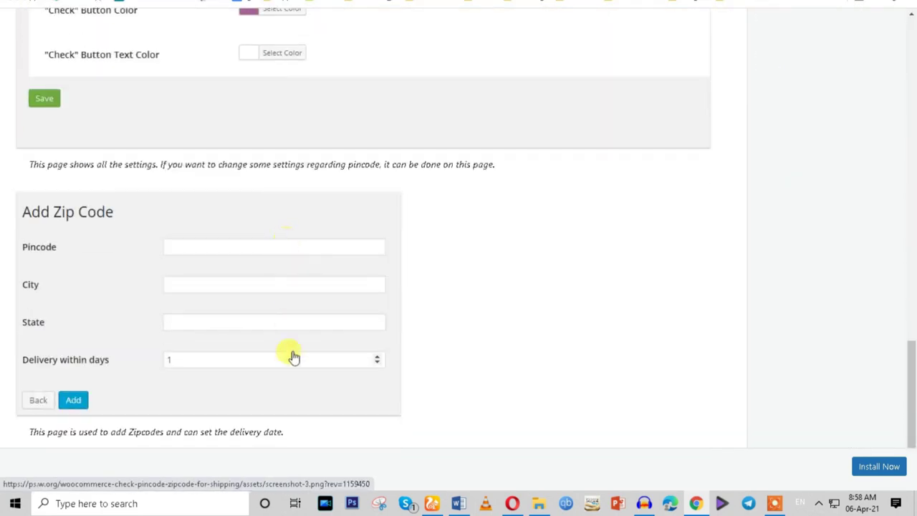
pyautogui.press('Escape')
pyautogui.scroll(-3, 380, 289)
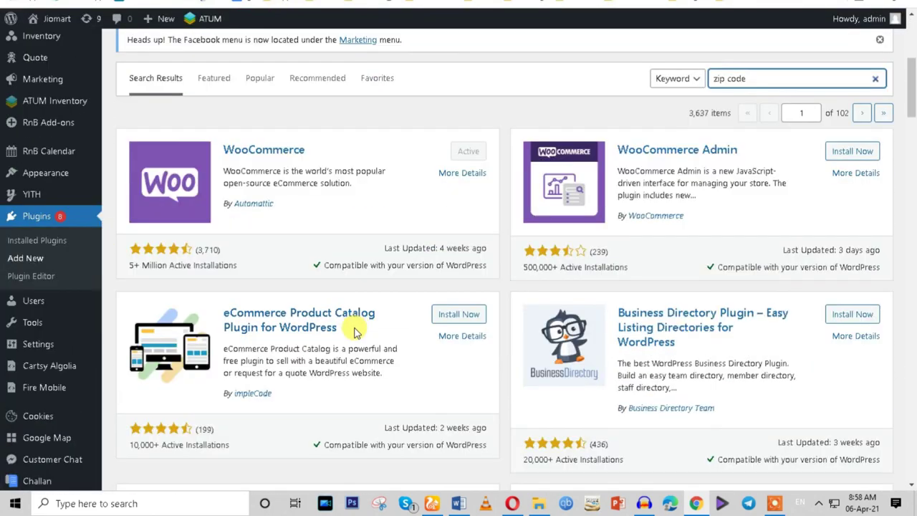
pyautogui.scroll(-5, 354, 331)
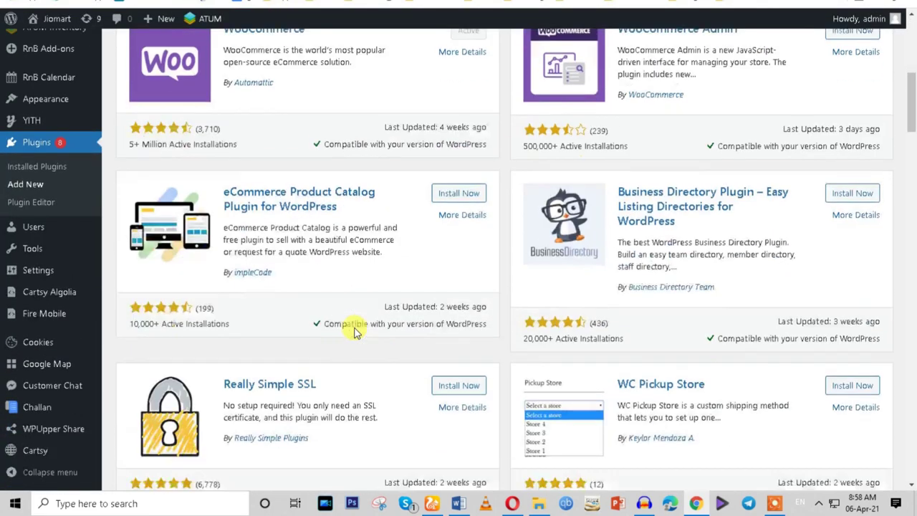
pyautogui.scroll(-1, 353, 331)
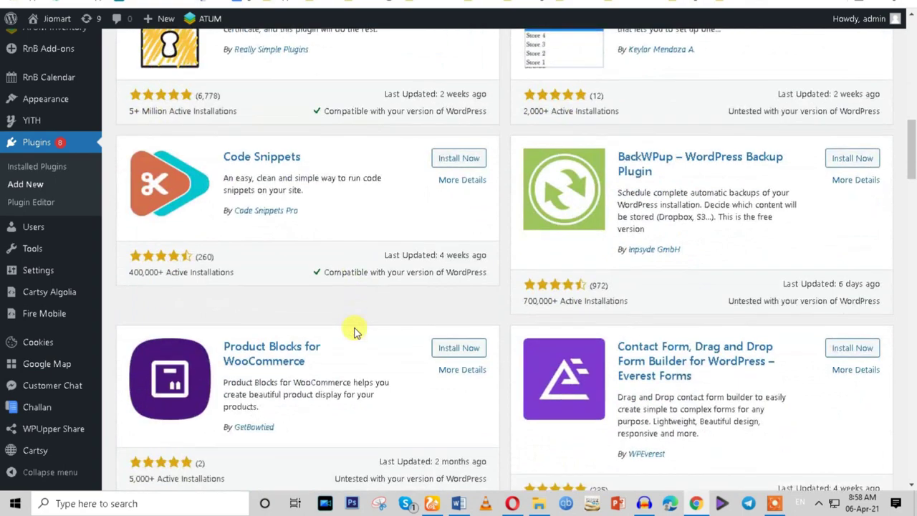
pyautogui.scroll(-2, 354, 330)
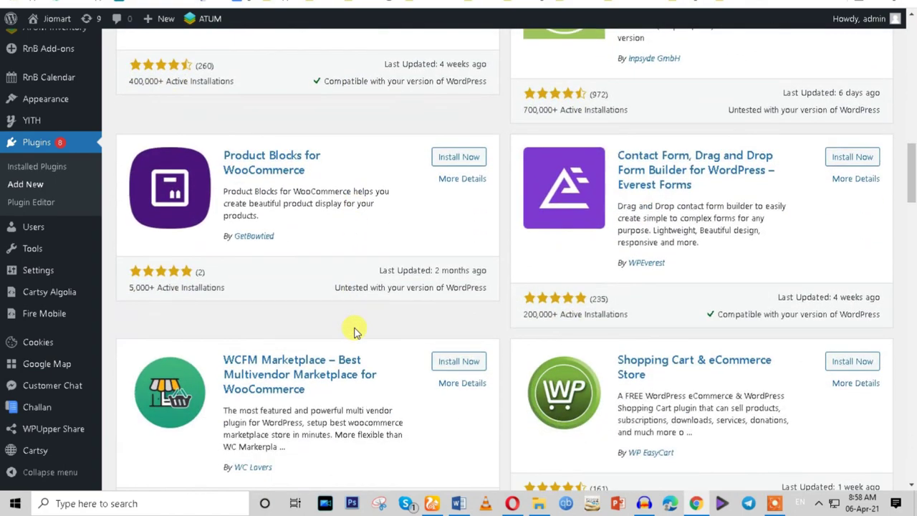
pyautogui.scroll(-4, 354, 331)
pyautogui.scroll(2, 354, 331)
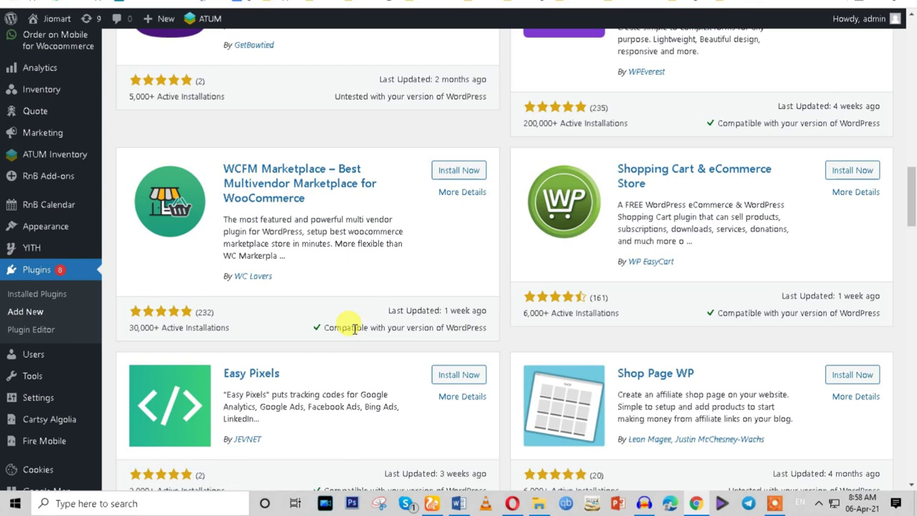
pyautogui.scroll(-3, 354, 328)
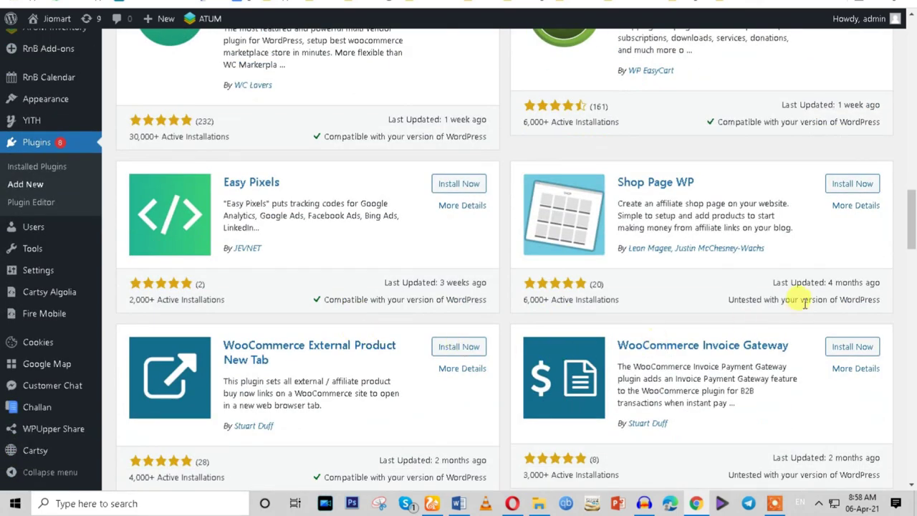
pyautogui.scroll(-1, 913, 247)
pyautogui.moveTo(913, 247); pyautogui.dragTo(912, 29)
# Open Upload Plugin's file picker and go to the Data (D:) > plugin folder.
pyautogui.click(233, 51)
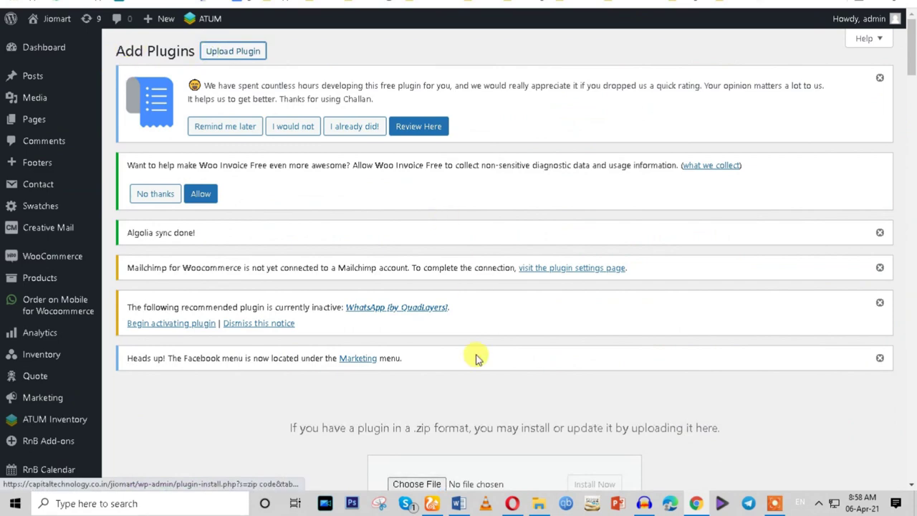
pyautogui.scroll(-3, 398, 412)
pyautogui.click(398, 295)
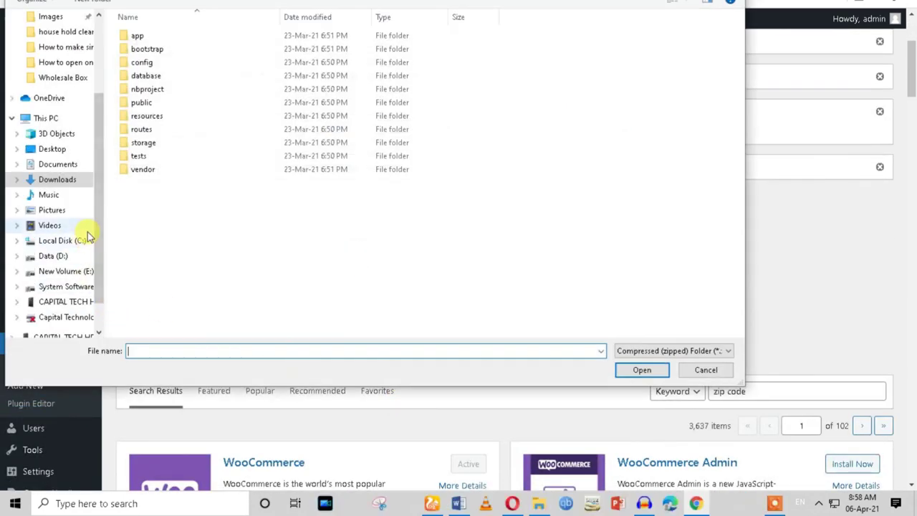
pyautogui.click(55, 257)
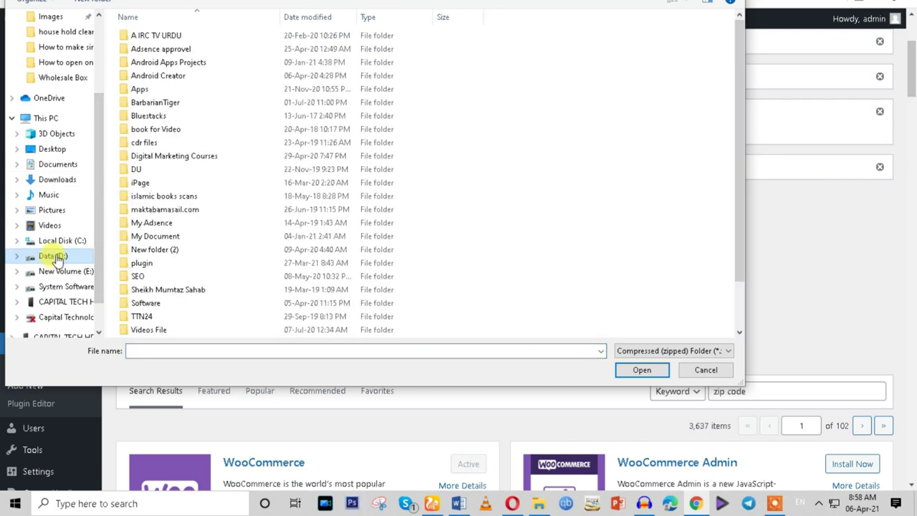
pyautogui.click(180, 265)
pyautogui.doubleClick(180, 265)
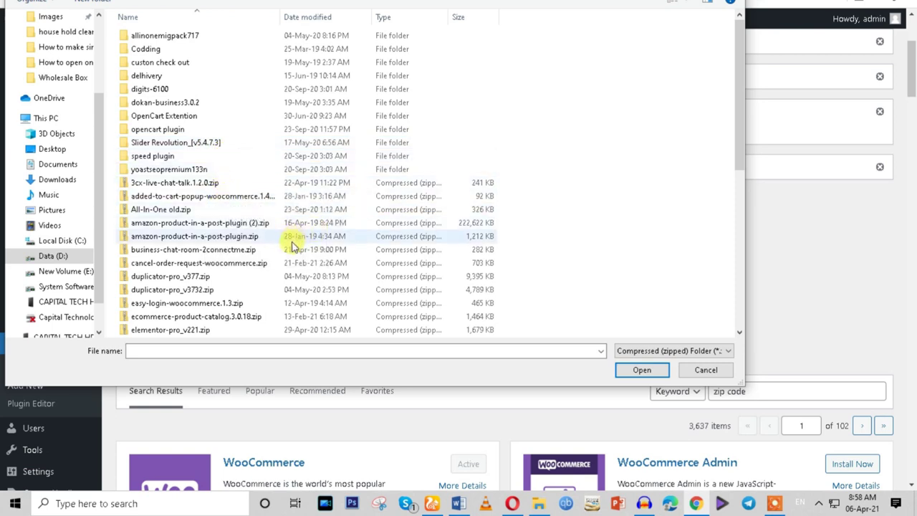
# Browse the plugin zips, widening the name column to read full file names.
pyautogui.click(267, 226)
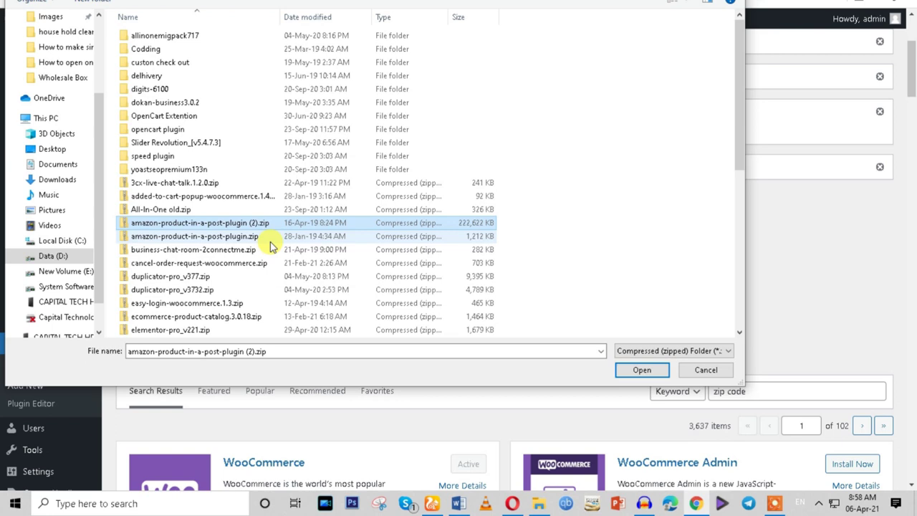
pyautogui.scroll(-1, 270, 267)
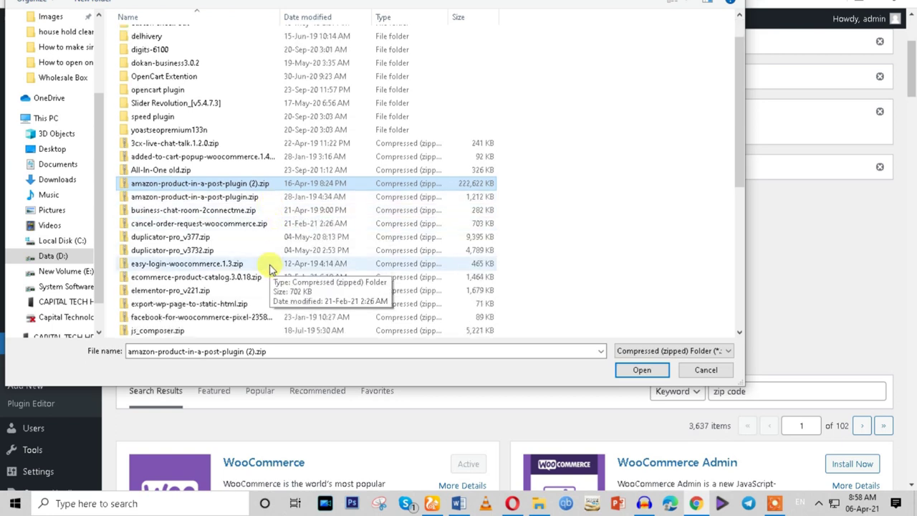
pyautogui.scroll(-1, 271, 268)
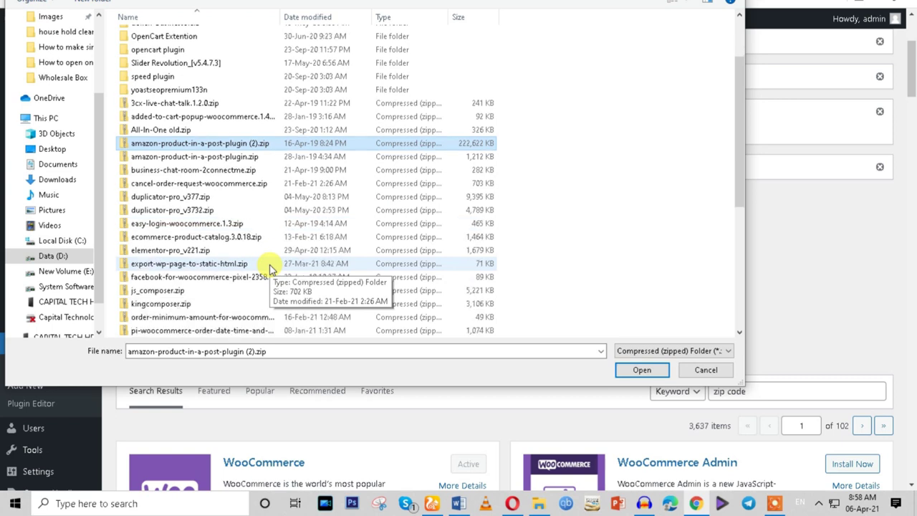
pyautogui.scroll(-1, 271, 267)
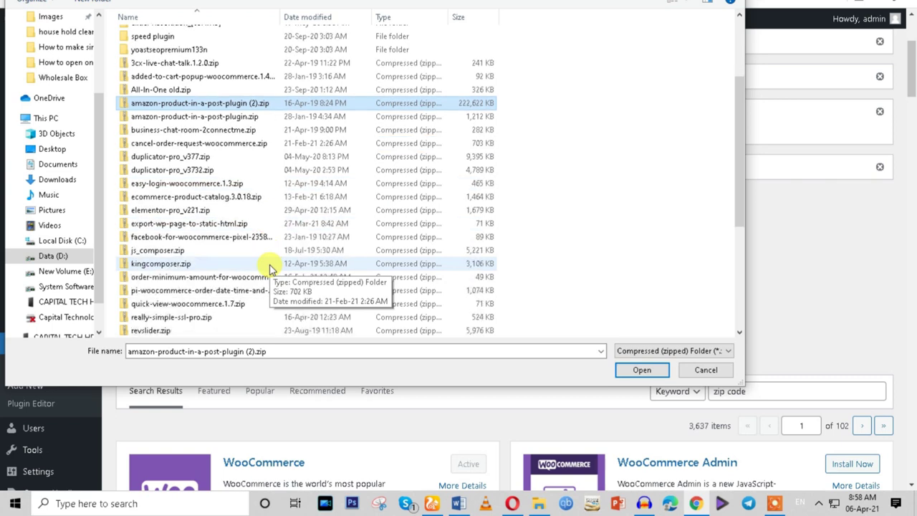
pyautogui.click(265, 278)
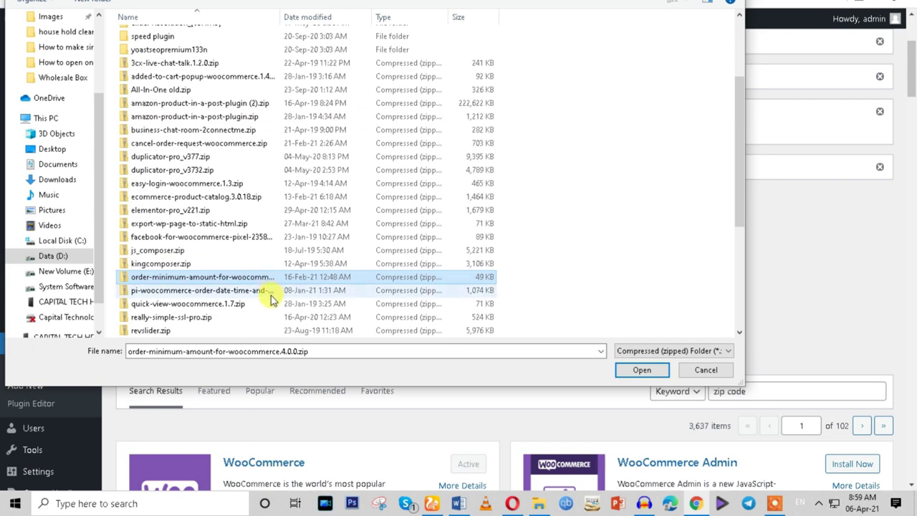
pyautogui.click(267, 295)
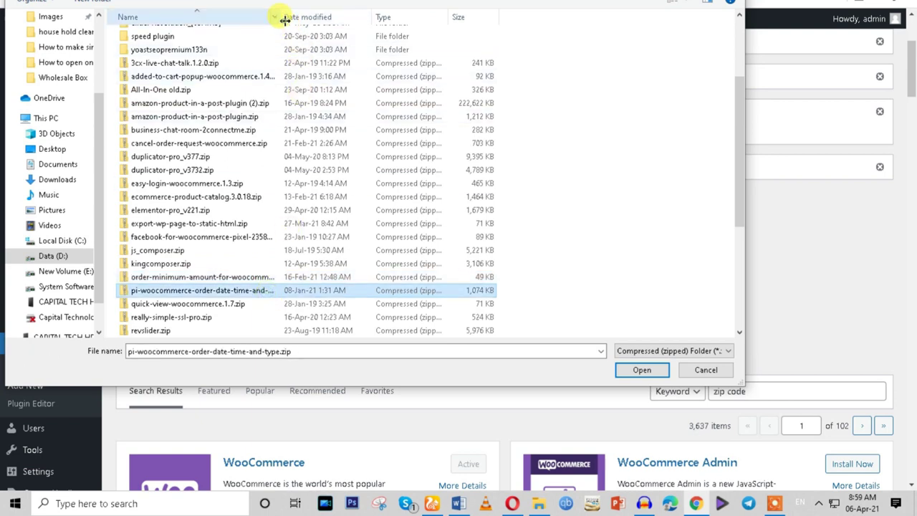
pyautogui.moveTo(280, 17); pyautogui.dragTo(463, 33)
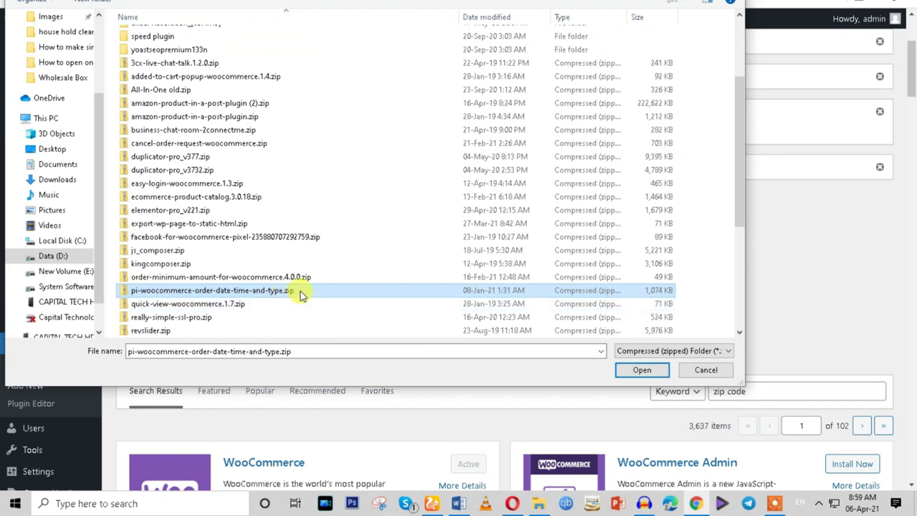
pyautogui.scroll(-1, 282, 315)
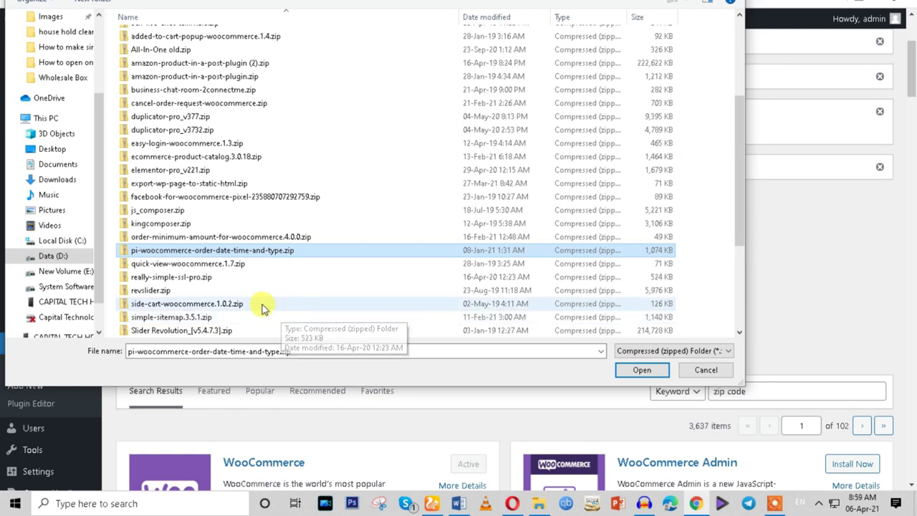
pyautogui.scroll(-1, 258, 309)
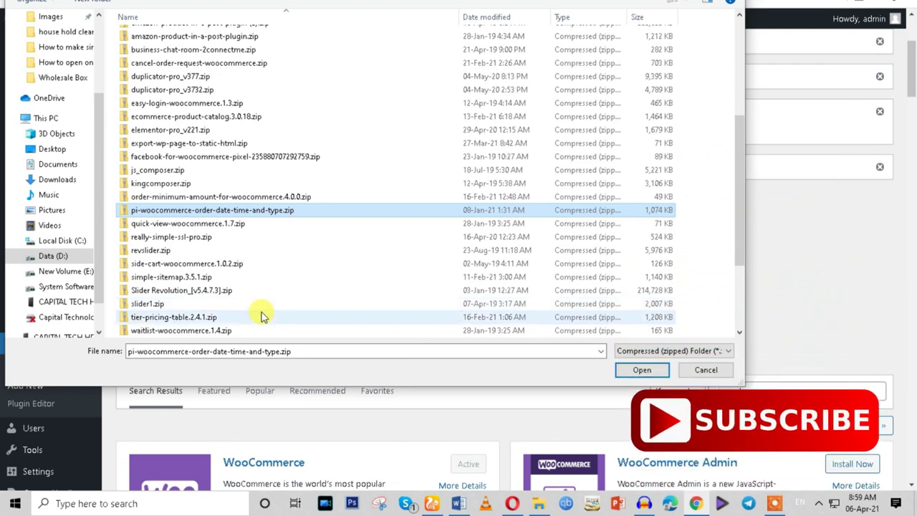
pyautogui.scroll(-1, 261, 316)
# Choose woocommerce-pincode-check-pro-unl-num.zip as the upload file.
pyautogui.click(257, 304)
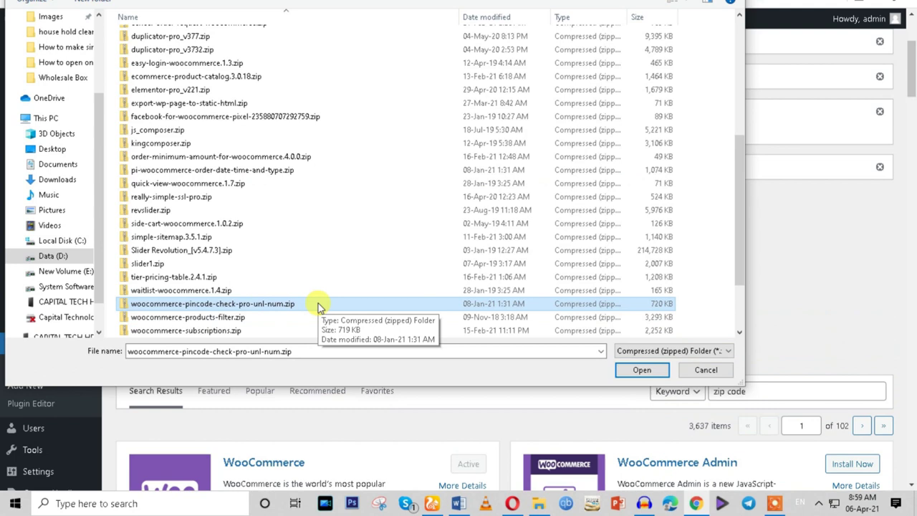
pyautogui.scroll(-1, 318, 303)
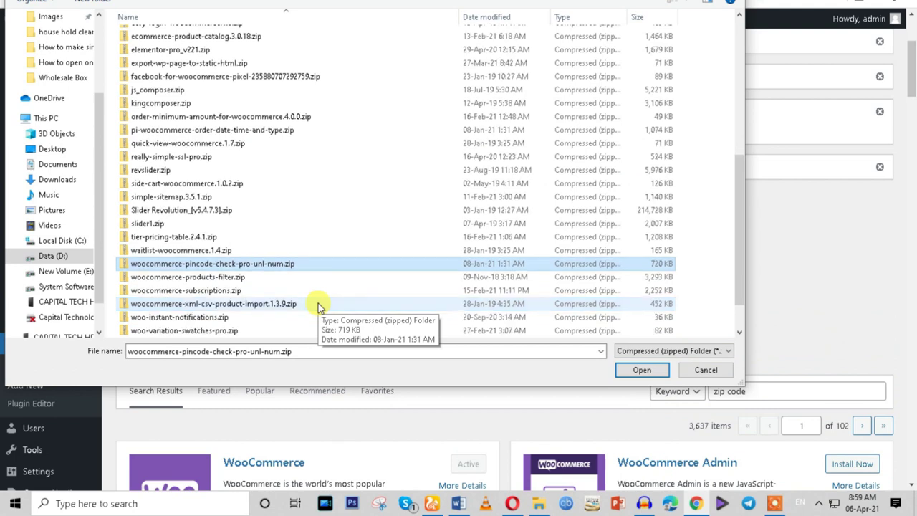
pyautogui.doubleClick(303, 263)
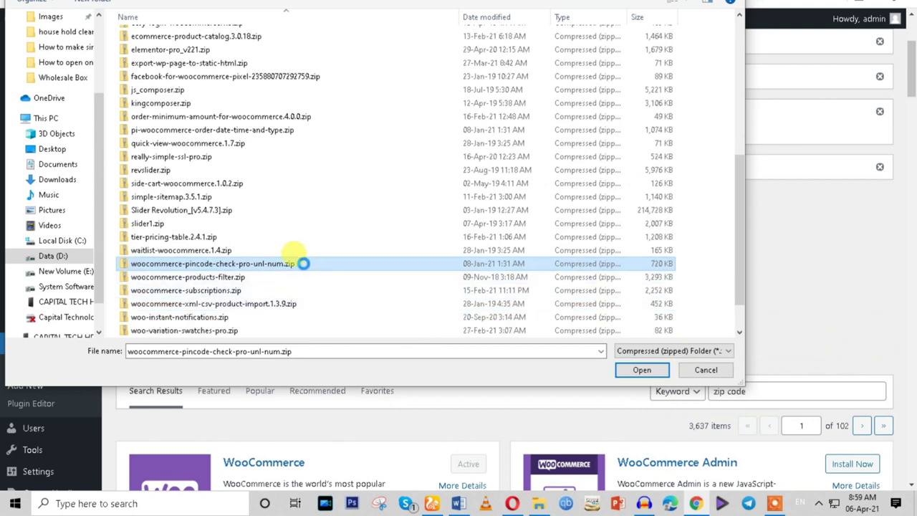
pyautogui.rightClick(303, 262)
pyautogui.click(342, 458)
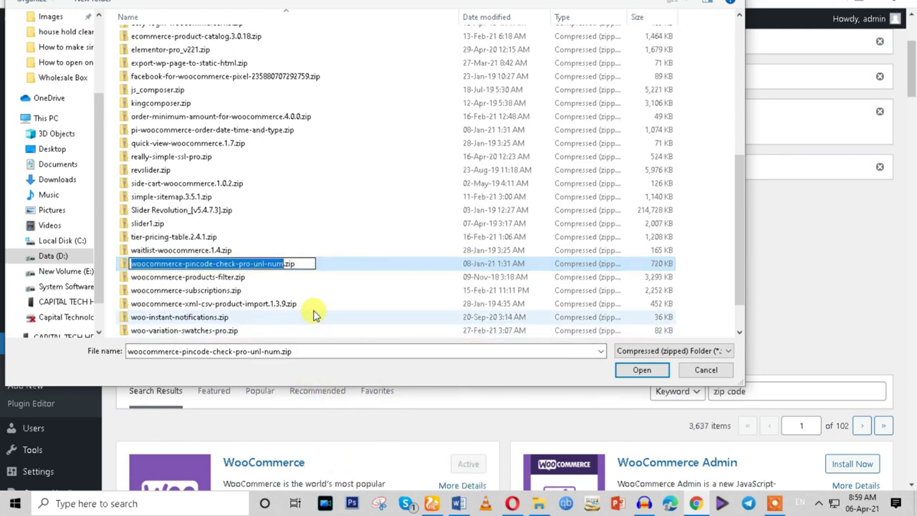
pyautogui.scroll(-1, 312, 315)
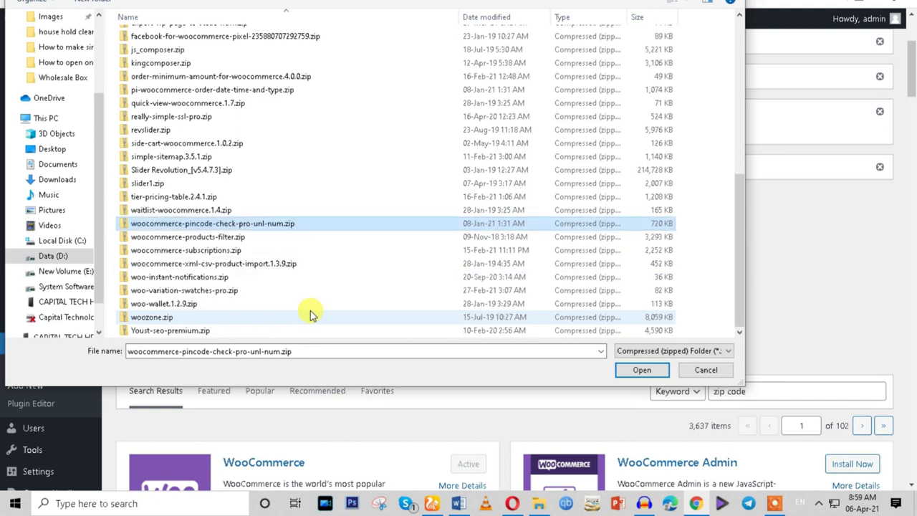
pyautogui.click(241, 252)
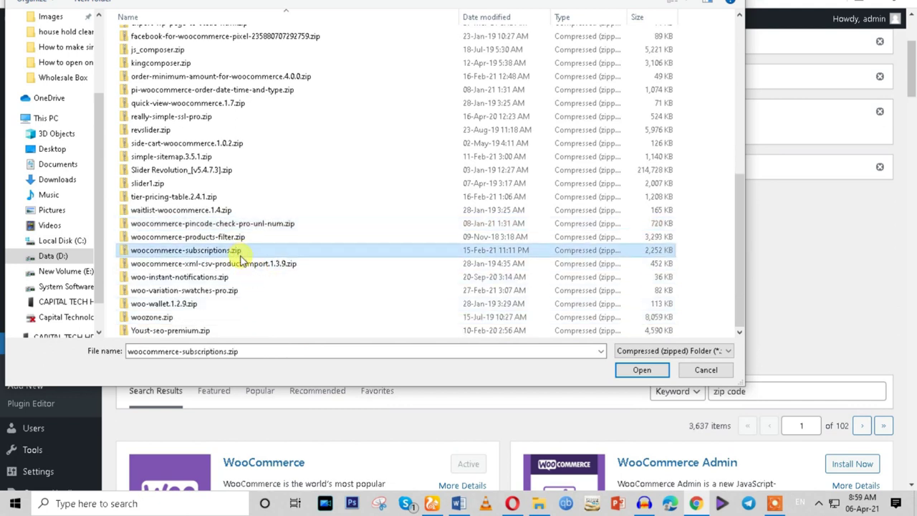
pyautogui.click(273, 225)
pyautogui.click(640, 372)
# Install the uploaded pincode plugin and Google its file name in a new tab.
pyautogui.click(590, 294)
pyautogui.hotkey('ctrl', 't')
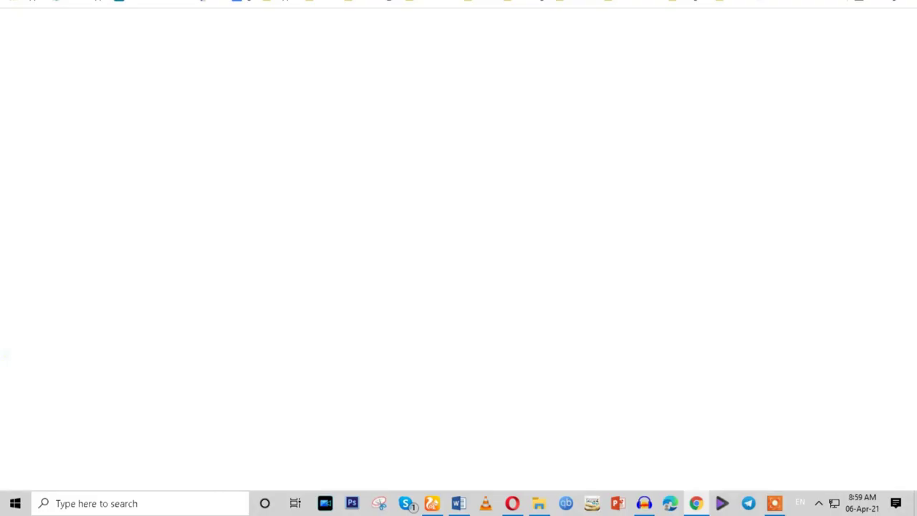
pyautogui.hotkey('ctrl', 'v')
pyautogui.press('Return')
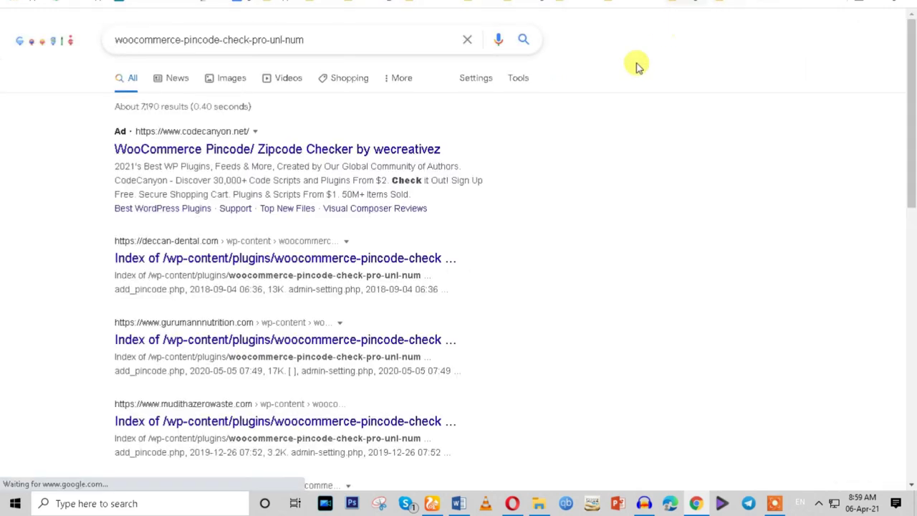
# Read the WooCommerce Pincode/ Zipcode Checker product page on CodeCanyon.
pyautogui.click(171, 152)
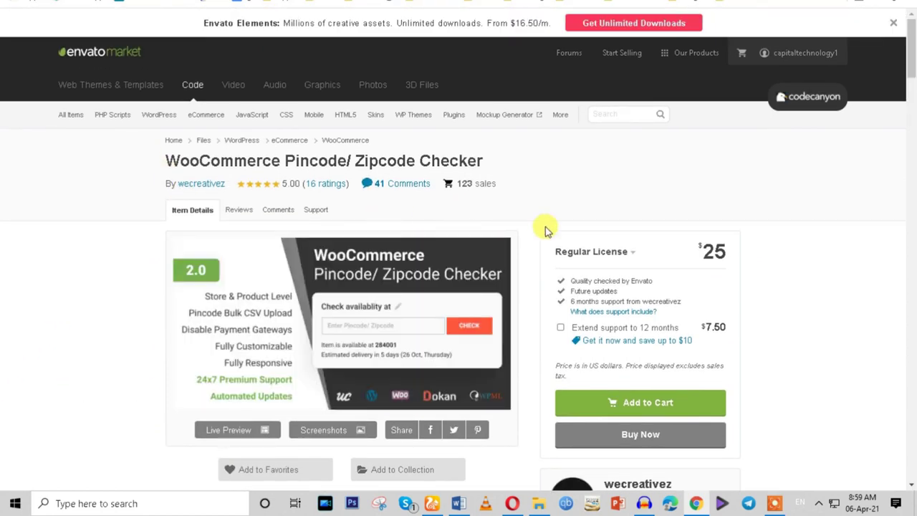
pyautogui.scroll(-3, 577, 304)
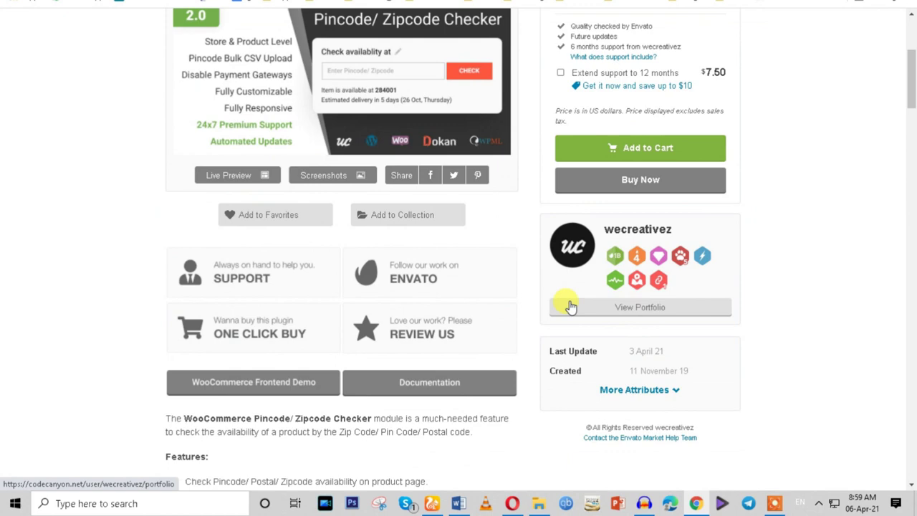
pyautogui.scroll(-3, 504, 301)
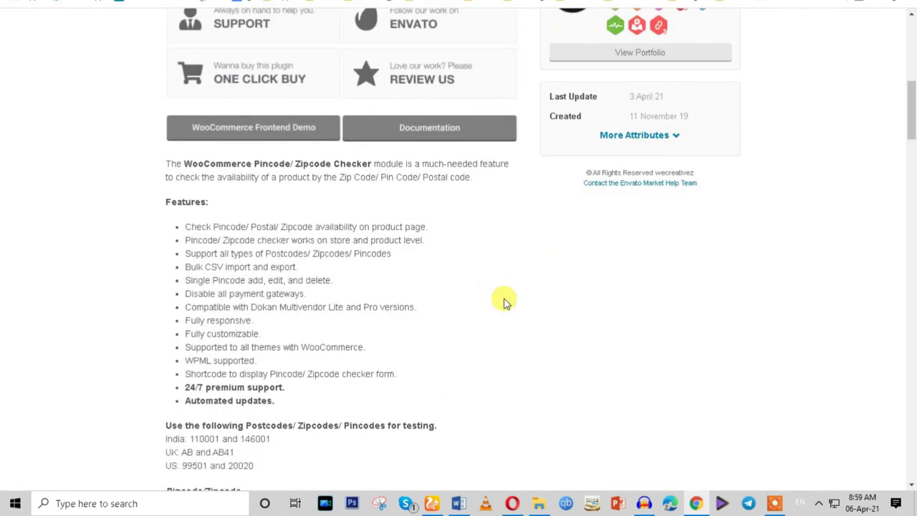
pyautogui.scroll(-10, 504, 300)
pyautogui.scroll(-2, 503, 301)
pyautogui.scroll(-12, 504, 301)
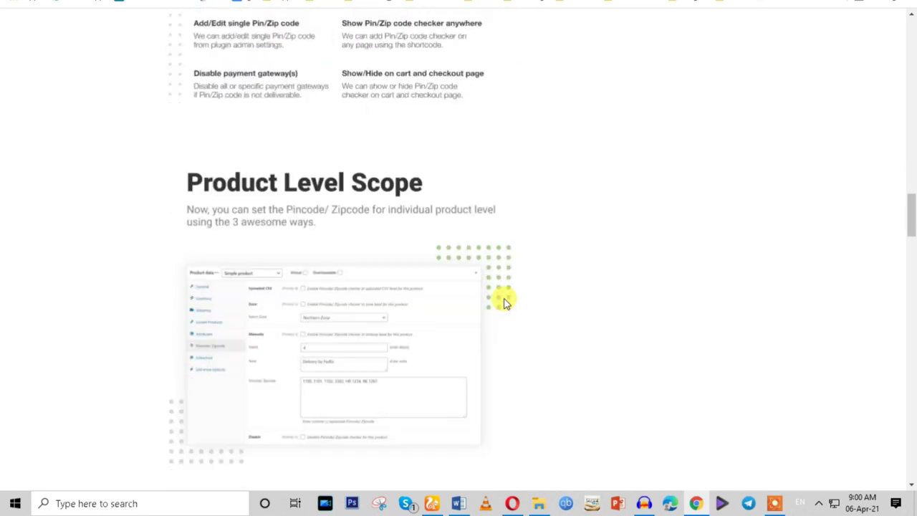
pyautogui.scroll(-10, 504, 301)
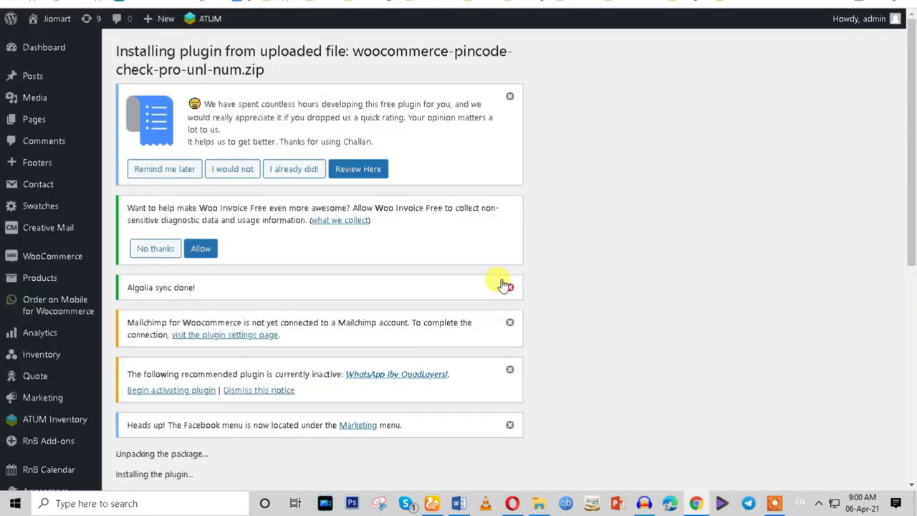
# Activate the newly installed pincode plugin.
pyautogui.scroll(-3, 499, 285)
pyautogui.click(153, 264)
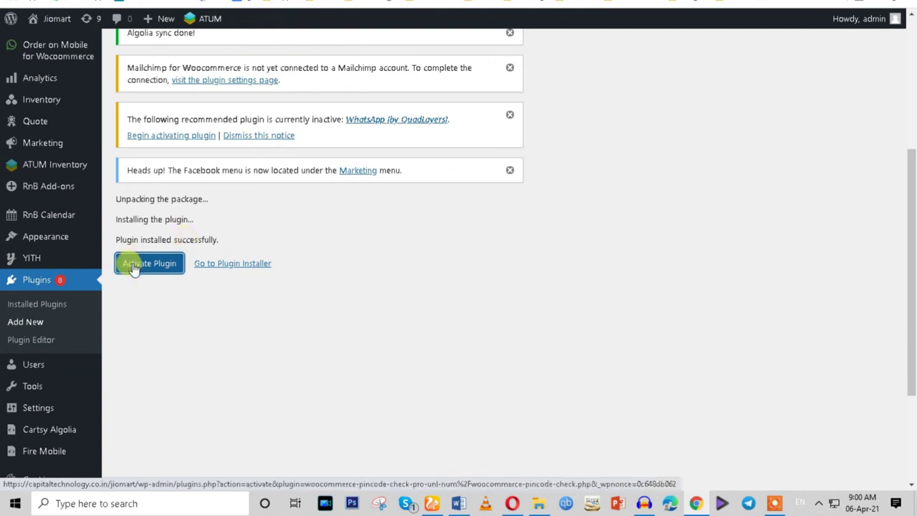
pyautogui.scroll(3, 125, 262)
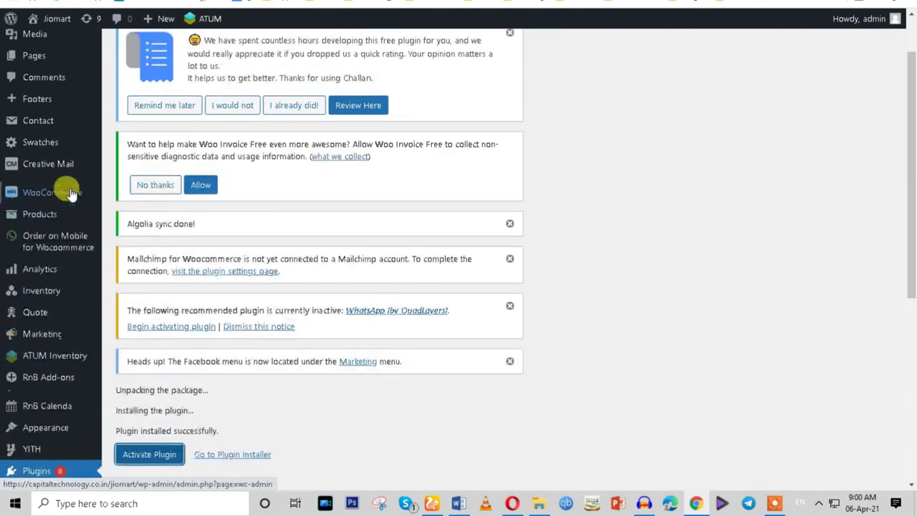
# Open the WooCommerce Orders list in a new tab.
pyautogui.click(42, 180)
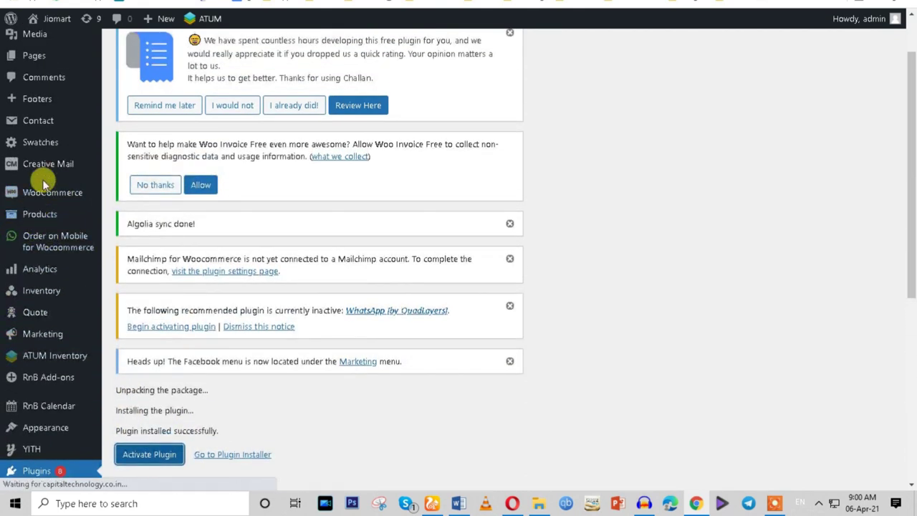
pyautogui.moveTo(42, 179)
pyautogui.rightClick(150, 210)
pyautogui.click(149, 214)
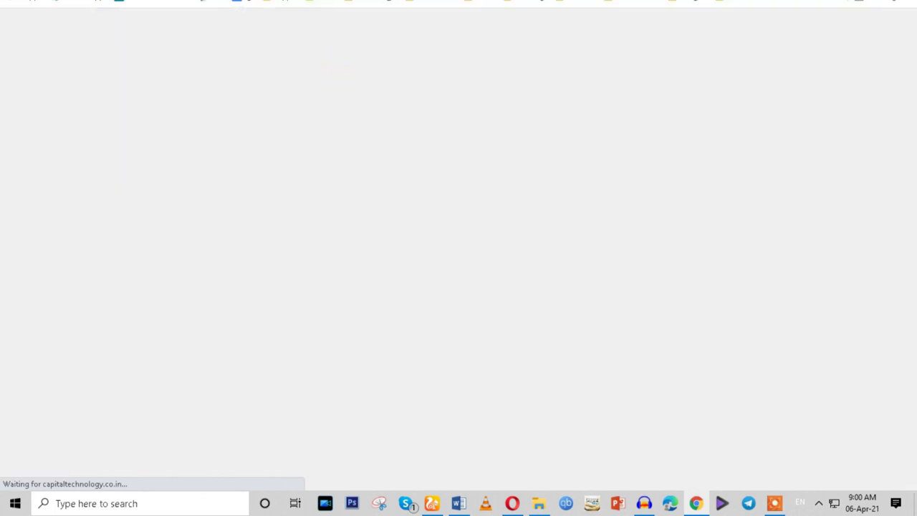
pyautogui.scroll(2, 301, 154)
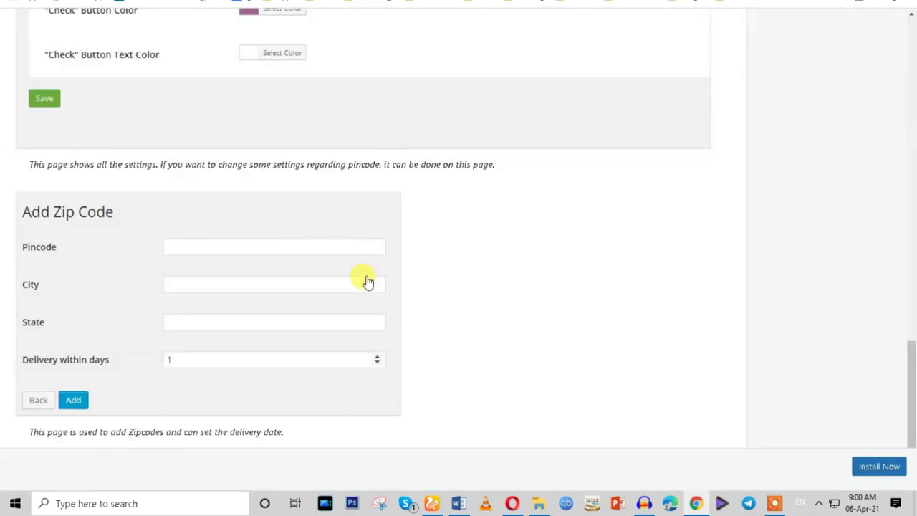
pyautogui.scroll(3, 367, 282)
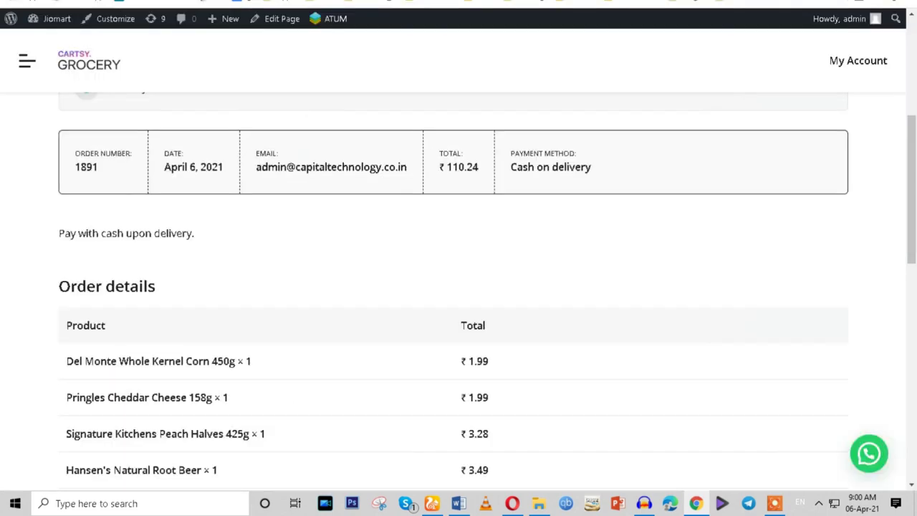
# Scroll through the CARTSY invoice and select its text from header to items.
pyautogui.scroll(-4, 433, 172)
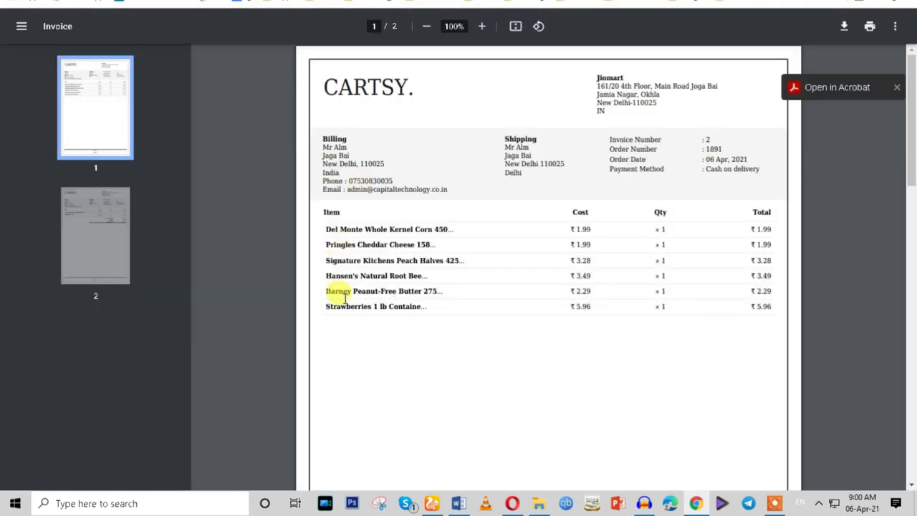
pyautogui.scroll(-8, 344, 298)
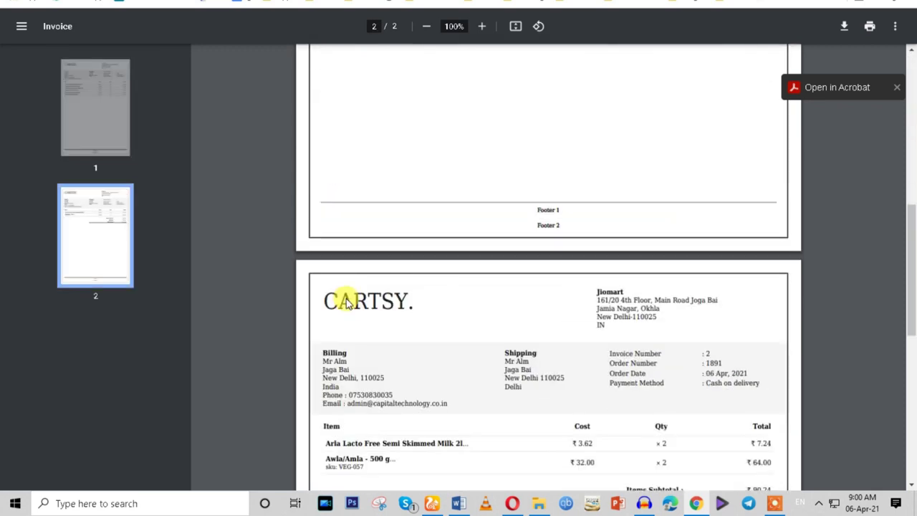
pyautogui.scroll(-3, 346, 301)
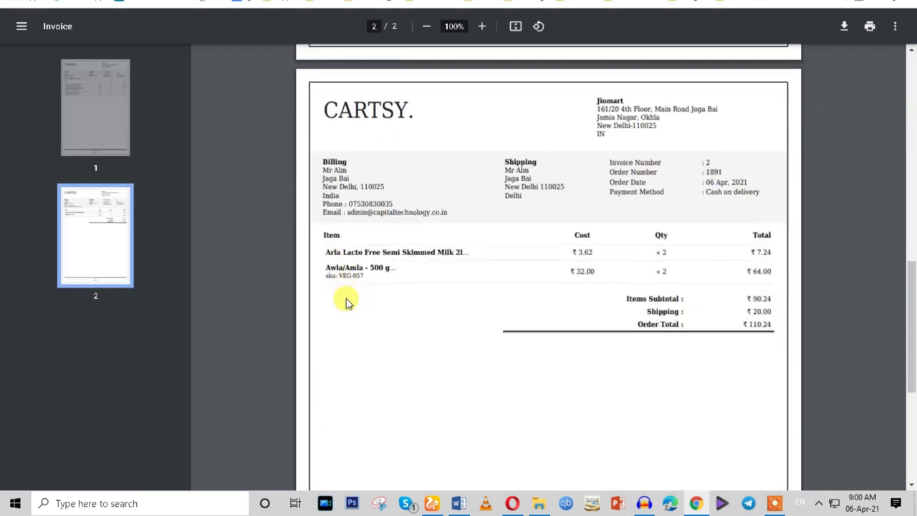
pyautogui.scroll(-1, 346, 302)
pyautogui.scroll(3, 346, 301)
pyautogui.scroll(-6, 346, 301)
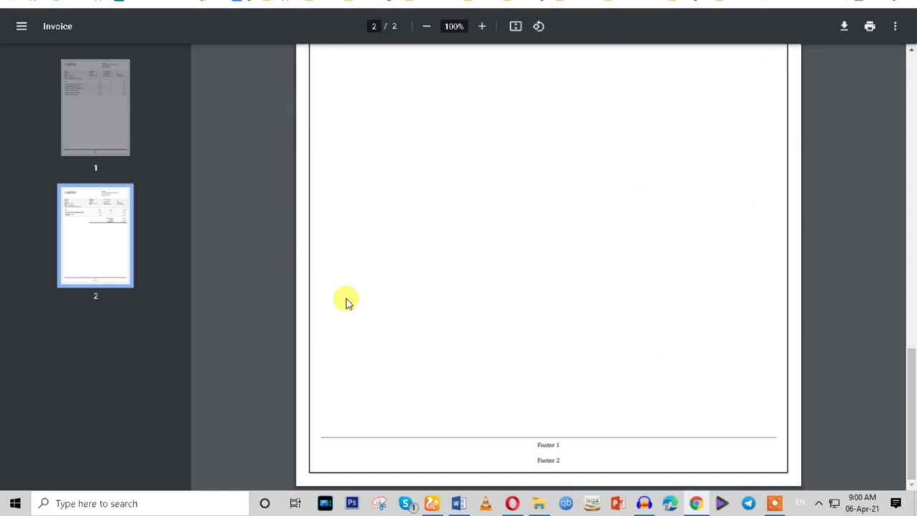
pyautogui.scroll(8, 346, 298)
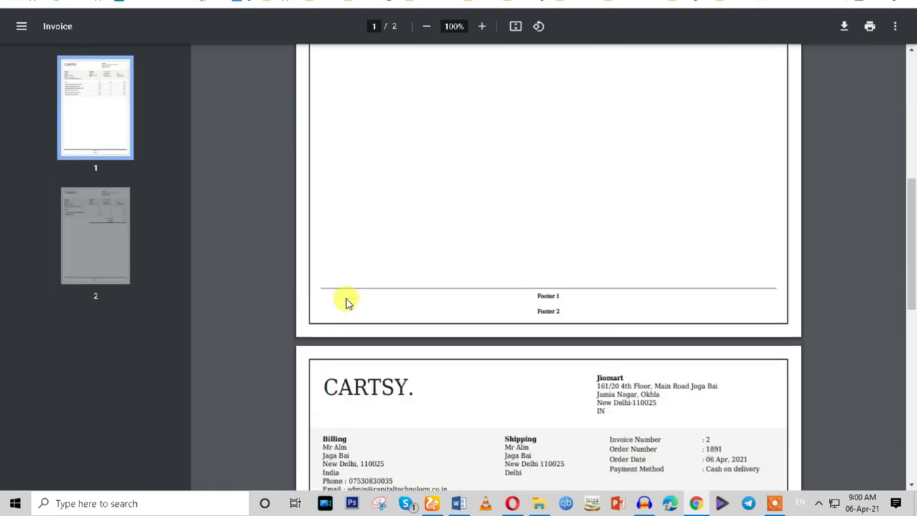
pyautogui.scroll(7, 346, 302)
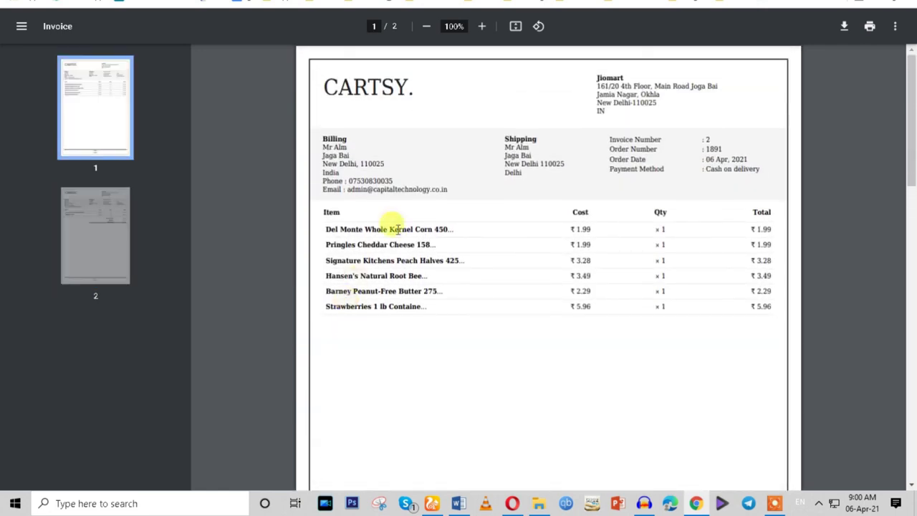
pyautogui.moveTo(337, 88); pyautogui.dragTo(711, 334)
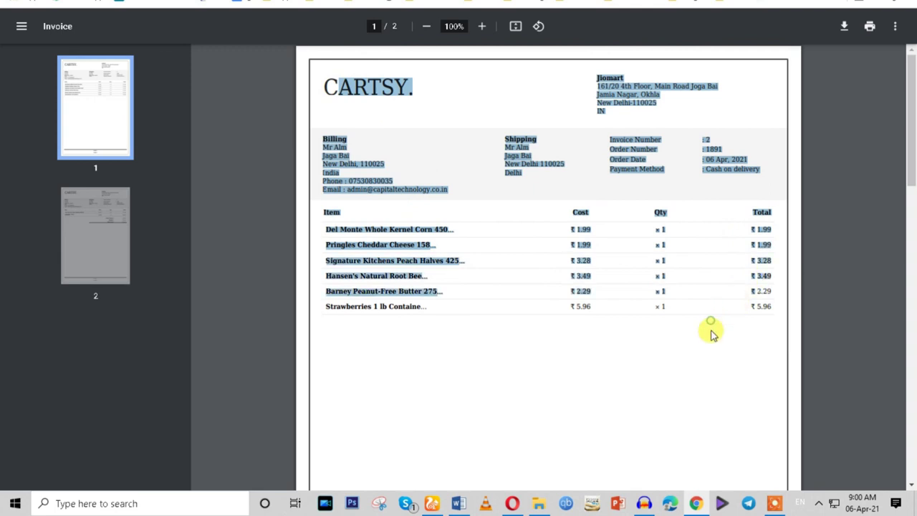
pyautogui.click(764, 327)
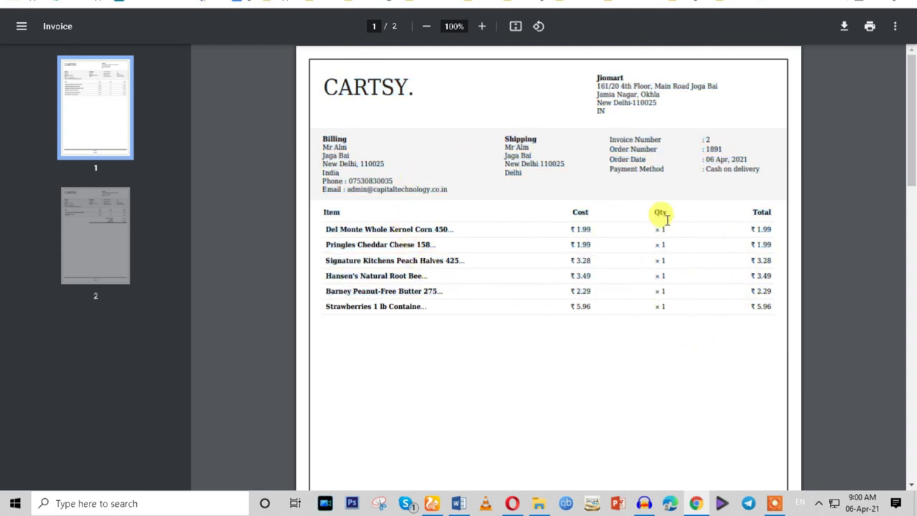
# Select the CARTSY header word, the payment method line and the billing e-mail line.
pyautogui.doubleClick(326, 87)
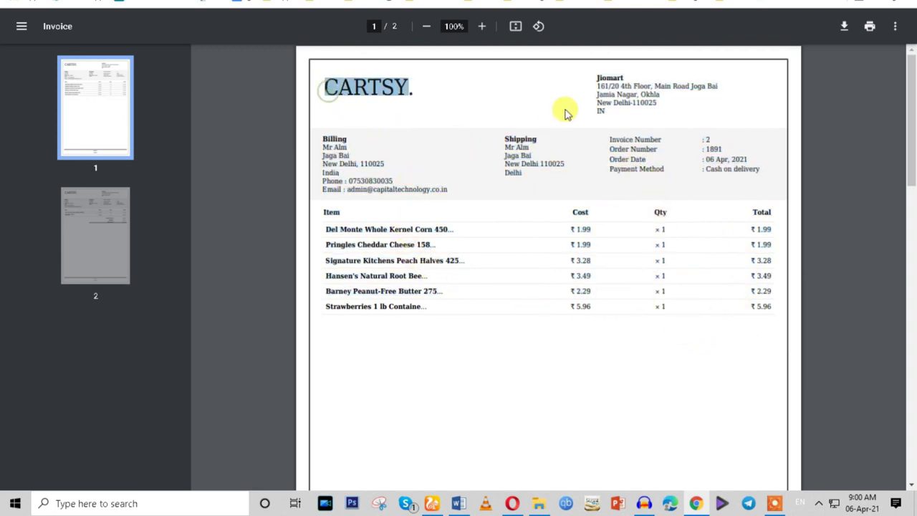
pyautogui.click(505, 155)
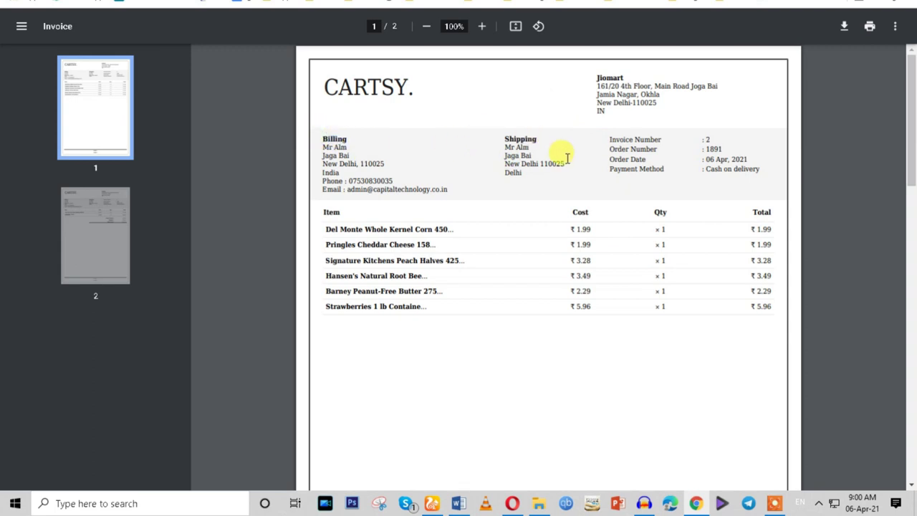
pyautogui.moveTo(640, 139); pyautogui.dragTo(652, 205)
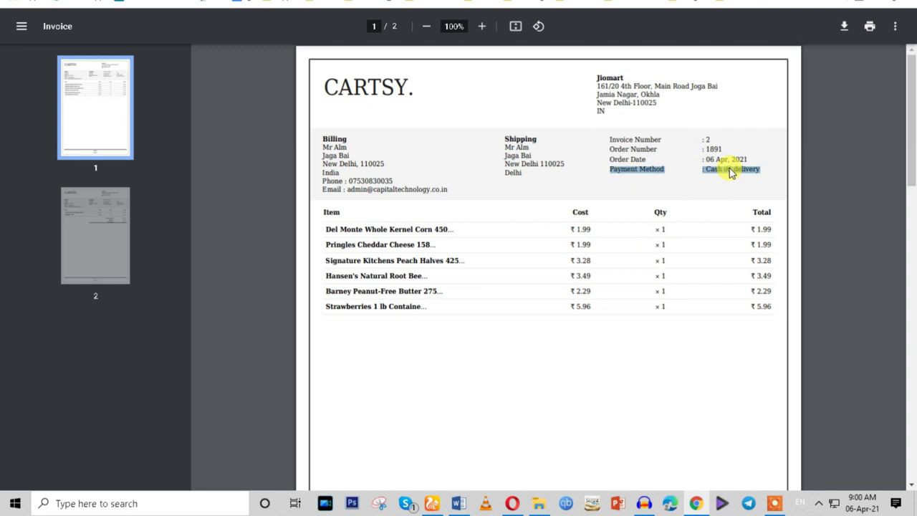
pyautogui.moveTo(319, 188); pyautogui.dragTo(455, 190)
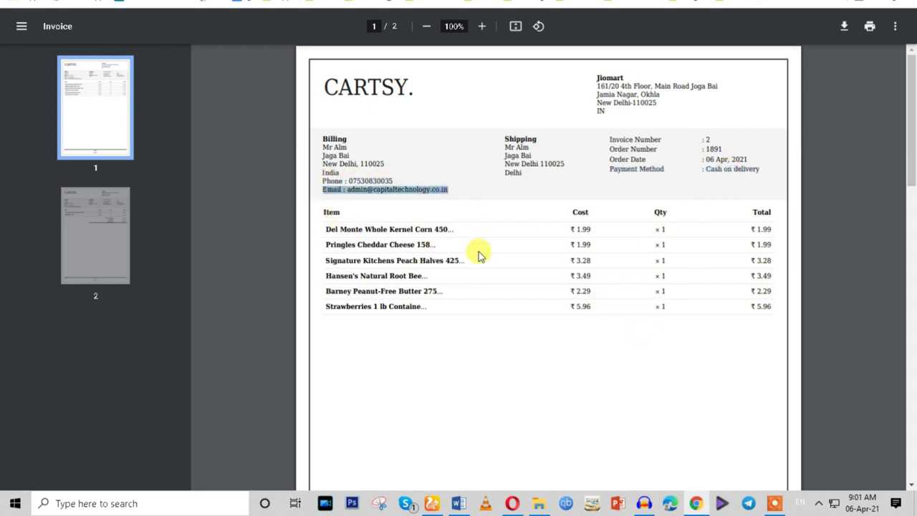
# Select the Footer 2 text on page 1 and the CARTSY. heading on page 2.
pyautogui.scroll(-5, 488, 299)
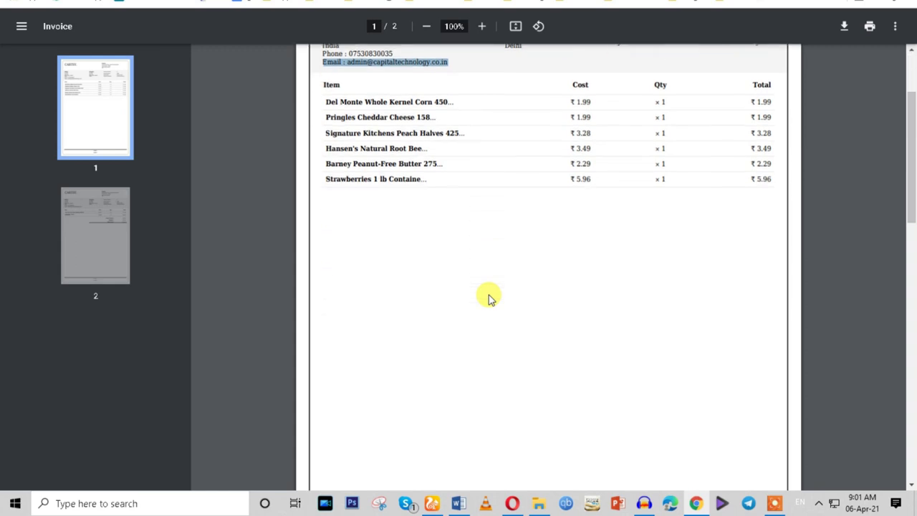
pyautogui.click(549, 289)
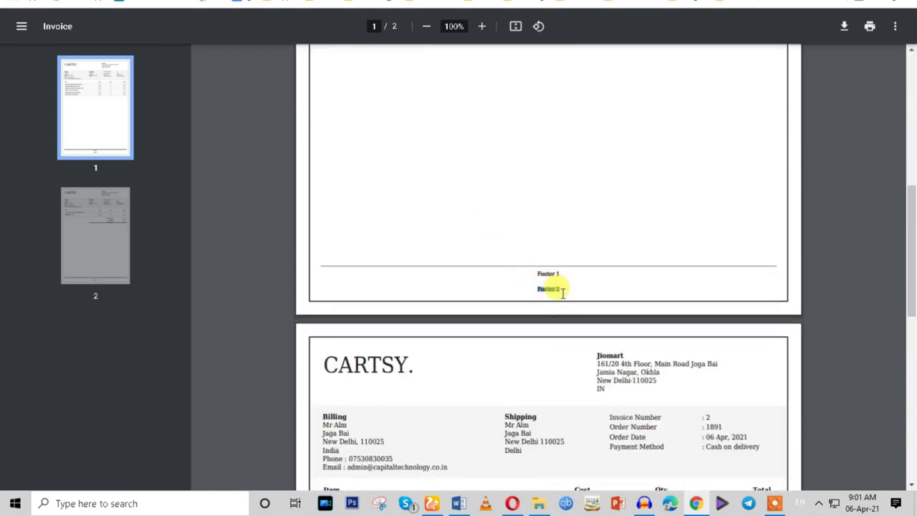
pyautogui.scroll(-3, 562, 293)
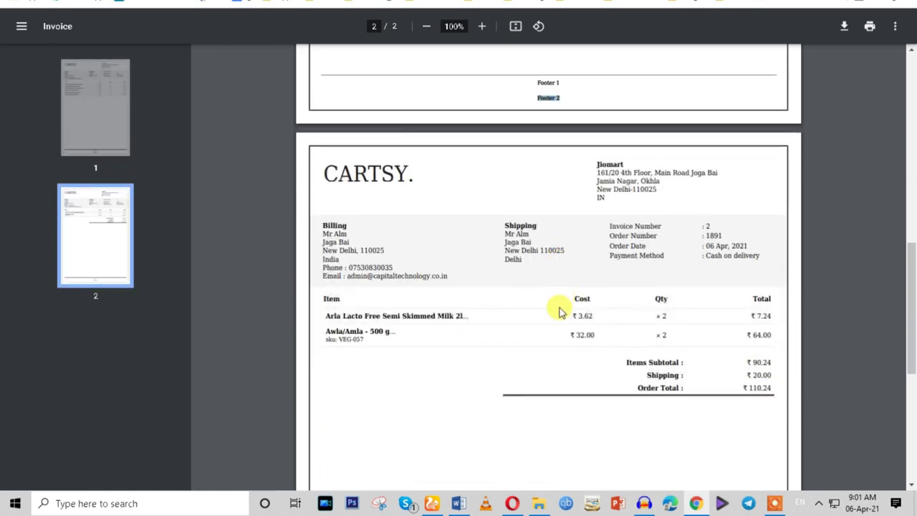
pyautogui.scroll(-3, 559, 311)
pyautogui.scroll(3, 560, 311)
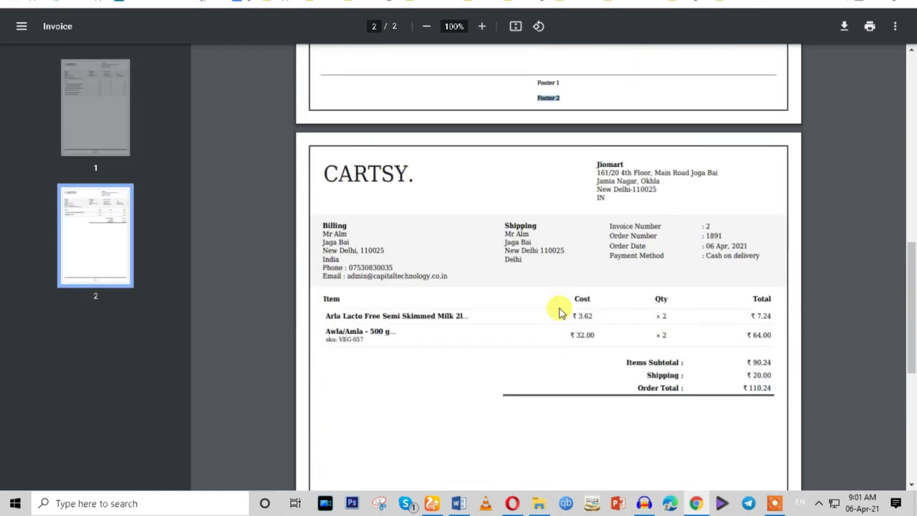
pyautogui.moveTo(320, 175); pyautogui.dragTo(715, 444)
pyautogui.click(714, 444)
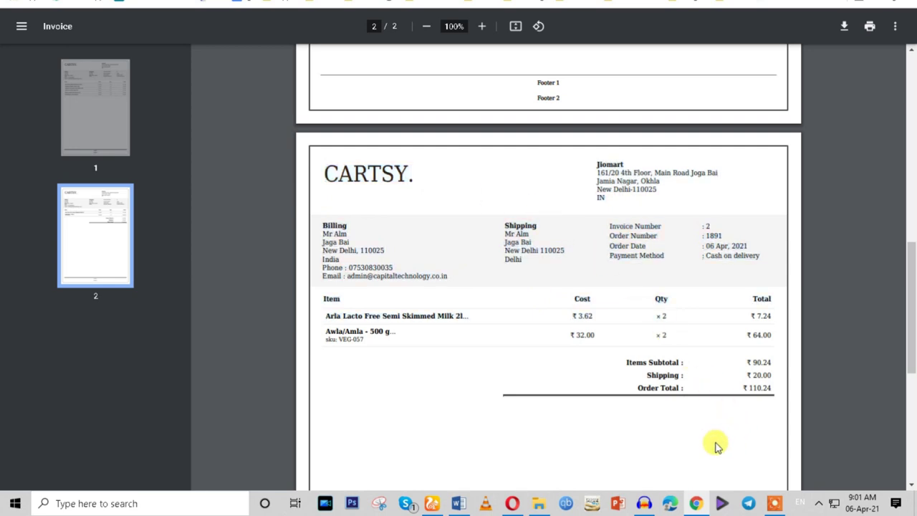
# Return to page 1's footer and select the Footer 1 and Footer 2 lines.
pyautogui.scroll(7, 717, 446)
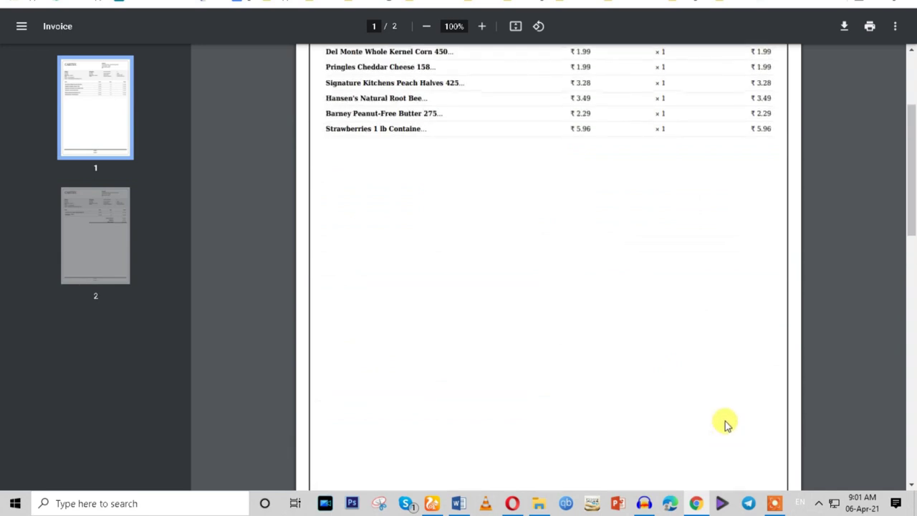
pyautogui.scroll(2, 723, 424)
pyautogui.scroll(1, 725, 425)
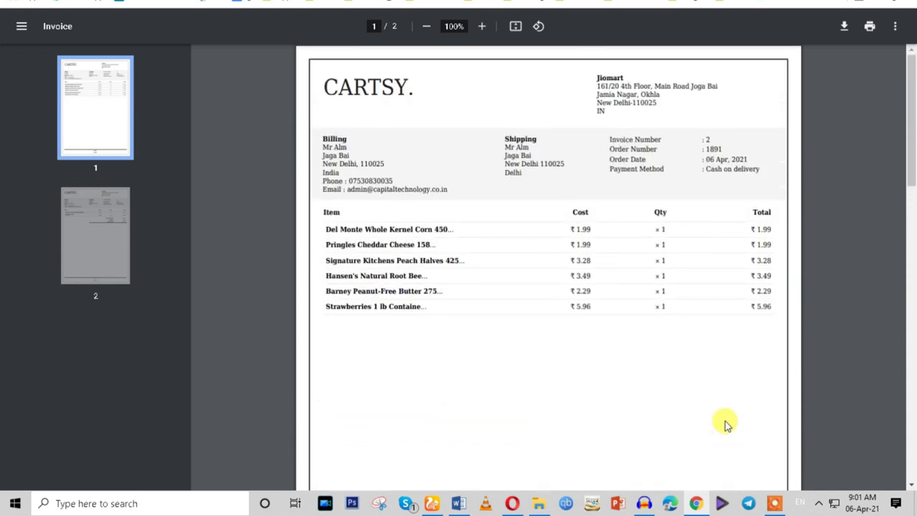
pyautogui.scroll(-13, 725, 425)
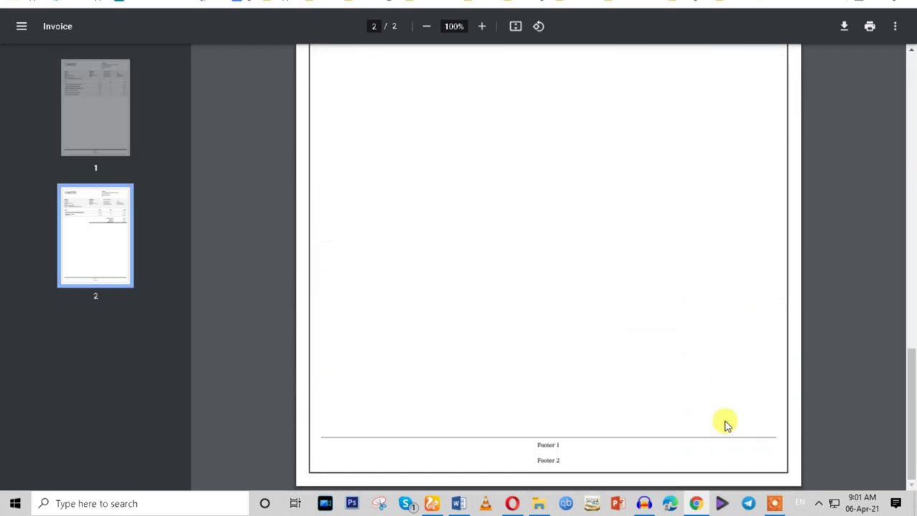
pyautogui.scroll(7, 512, 337)
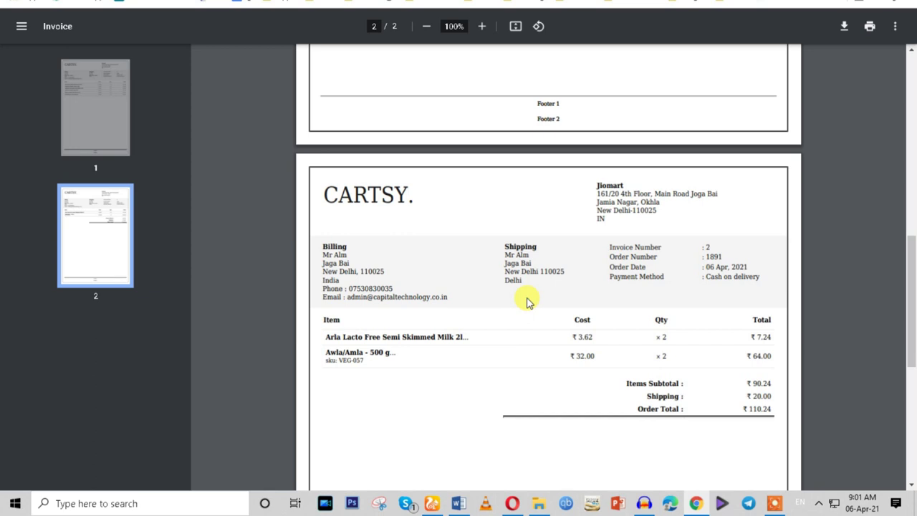
pyautogui.scroll(10, 527, 302)
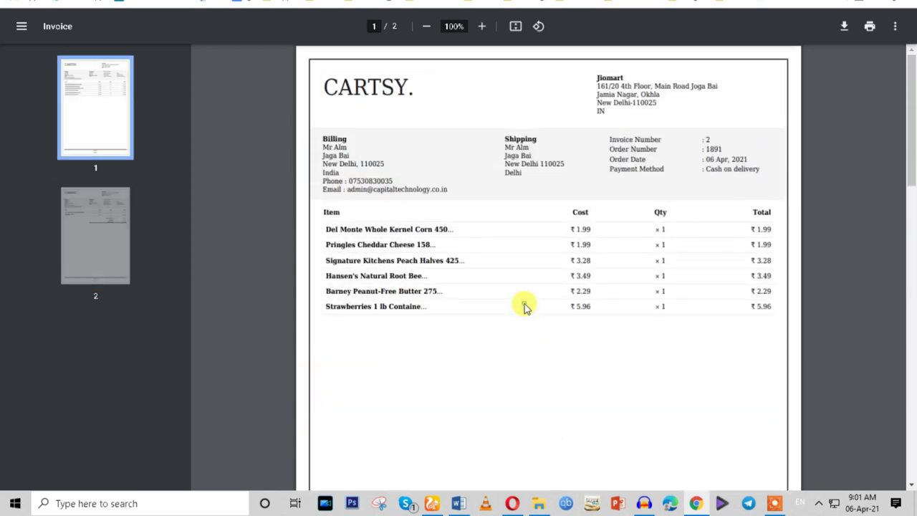
pyautogui.scroll(-10, 523, 306)
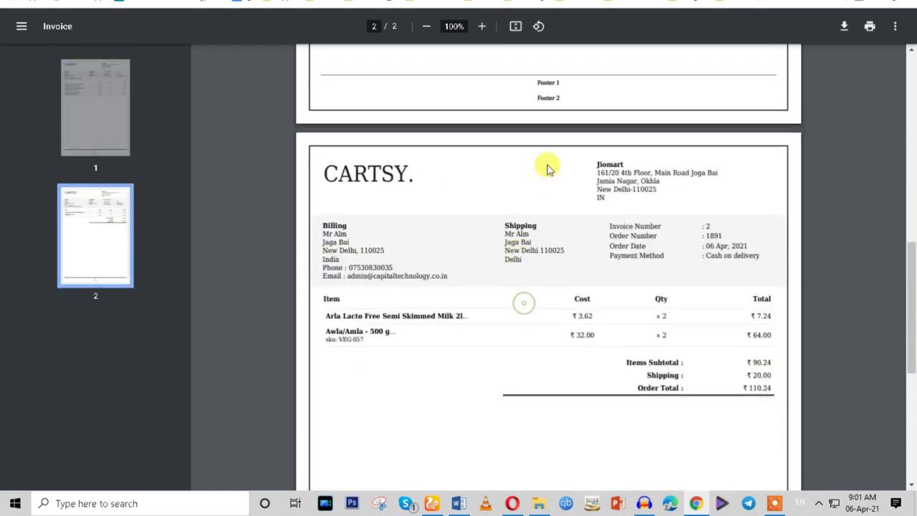
pyautogui.moveTo(528, 91); pyautogui.dragTo(542, 76)
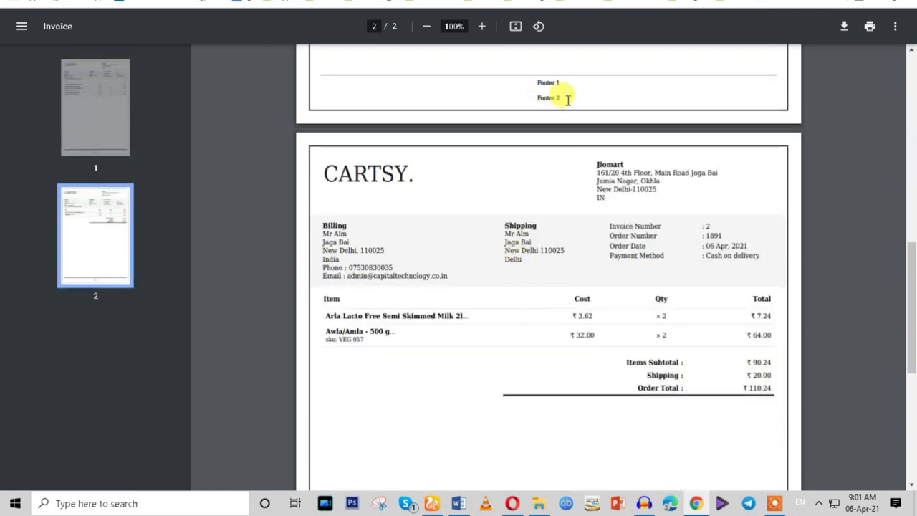
pyautogui.tripleClick(546, 95)
pyautogui.scroll(-1, 566, 322)
pyautogui.scroll(-5, 566, 322)
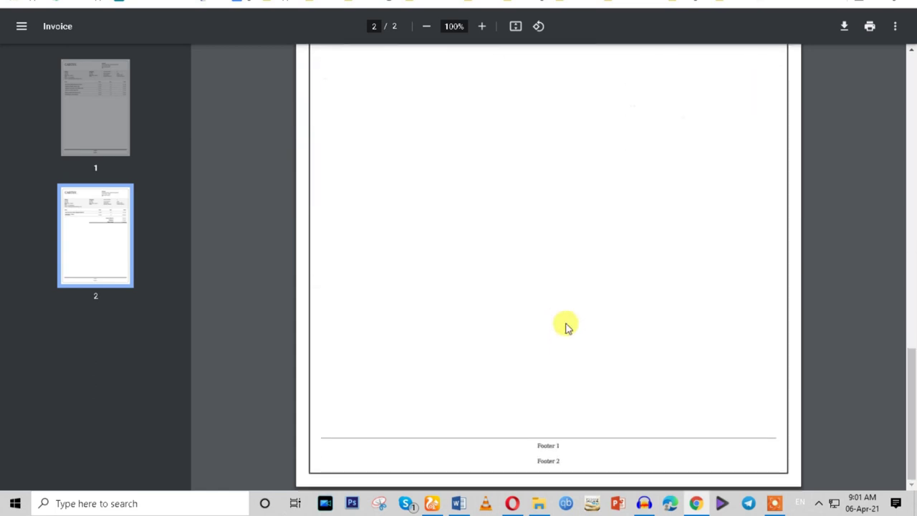
pyautogui.click(536, 461)
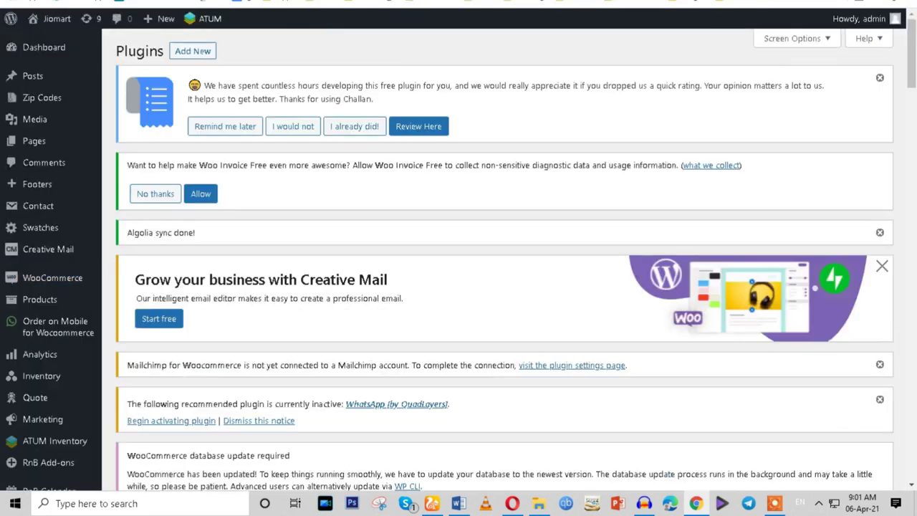
# Apply the Make PDF Invoice bulk action to order #1891.
pyautogui.scroll(-6, 443, 195)
pyautogui.scroll(3, 443, 195)
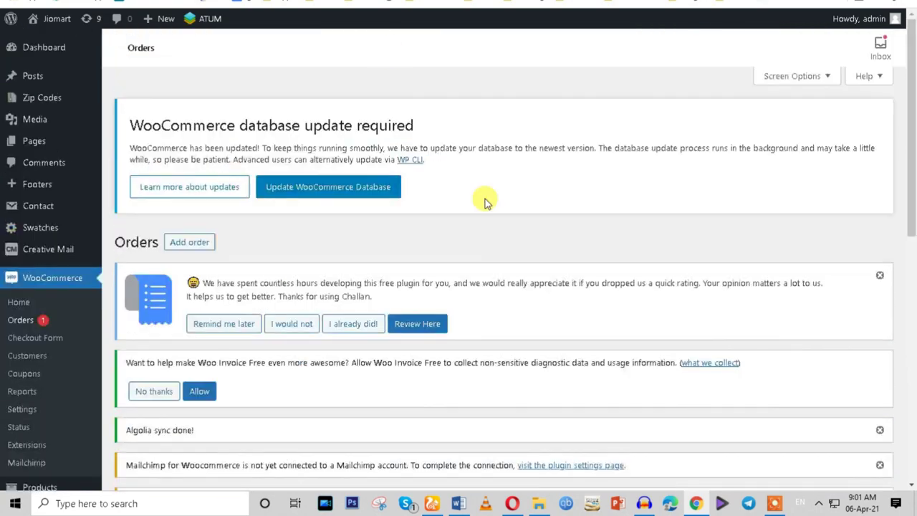
pyautogui.scroll(-8, 485, 199)
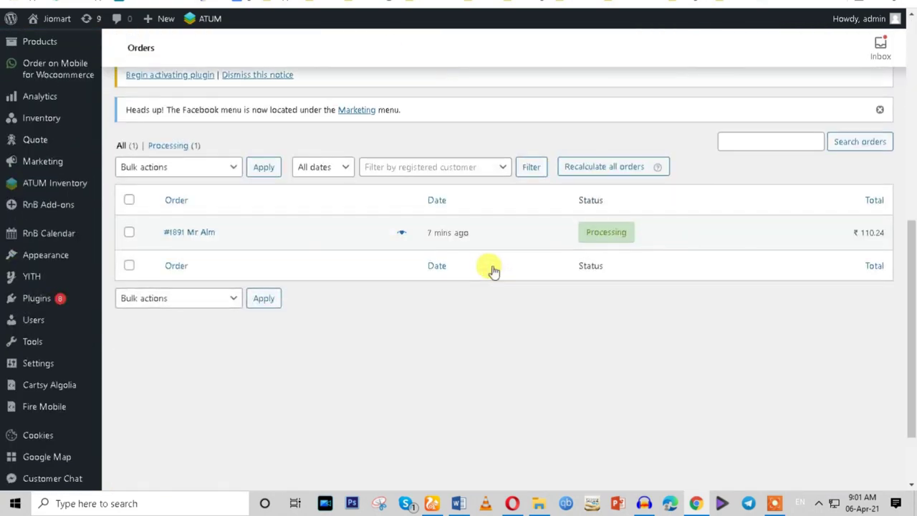
pyautogui.click(129, 233)
pyautogui.click(153, 167)
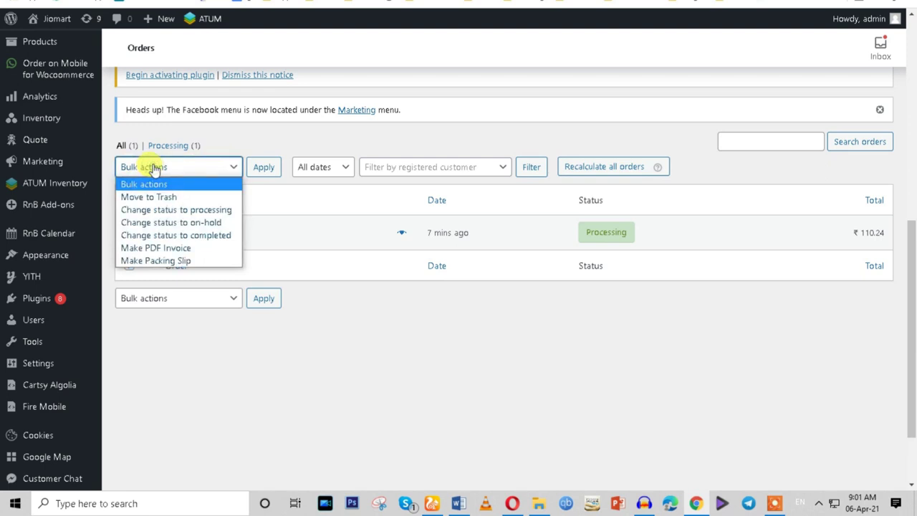
pyautogui.click(177, 248)
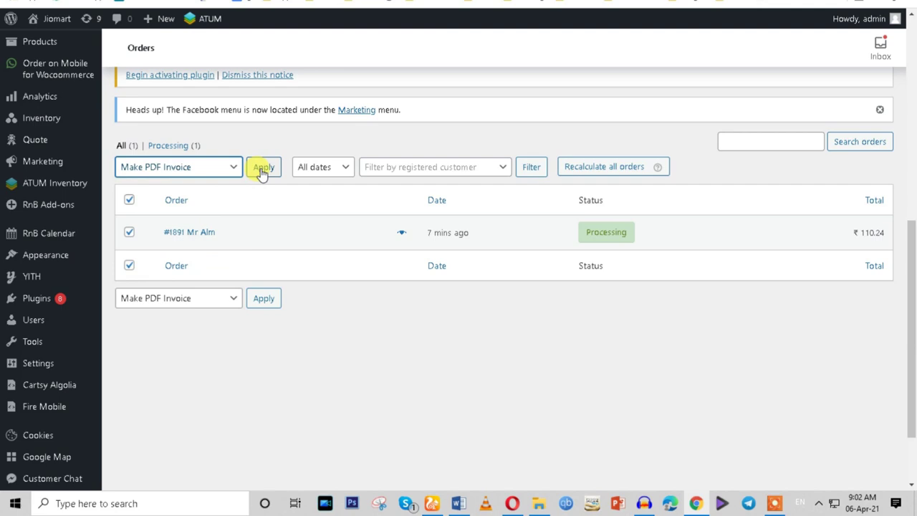
pyautogui.click(263, 169)
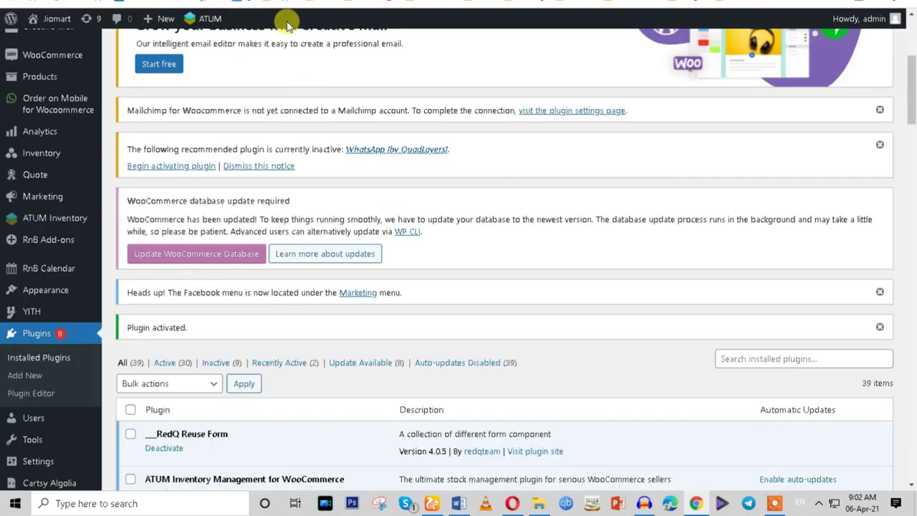
# Go to the Zip Codes > Import Zip Codes page.
pyautogui.scroll(-5, 297, 287)
pyautogui.scroll(-1, 273, 220)
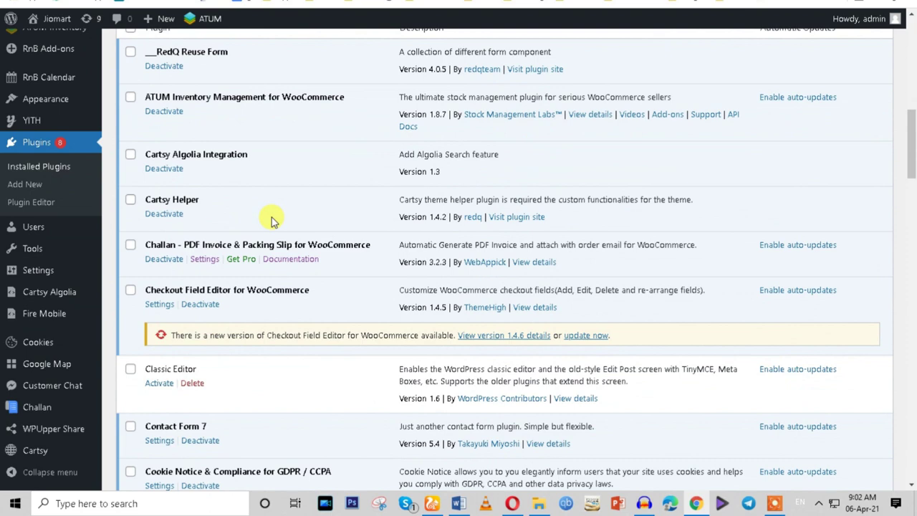
pyautogui.scroll(4, 241, 301)
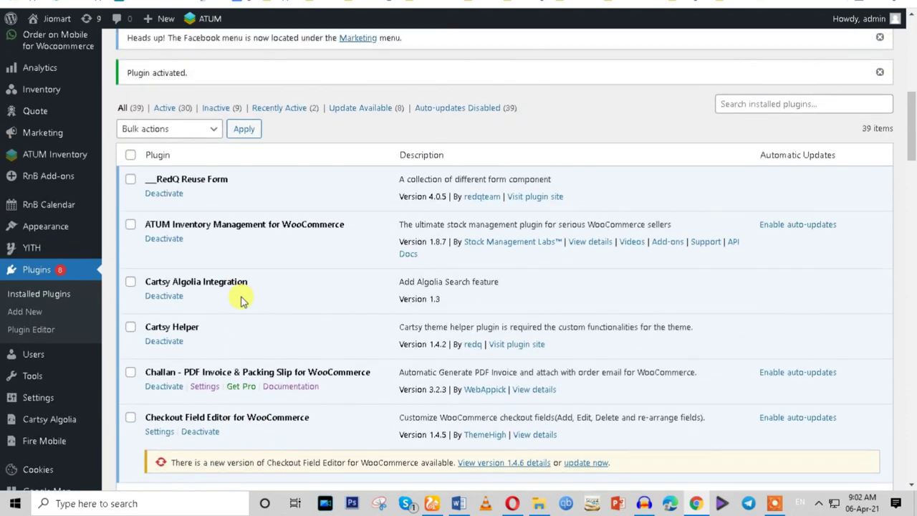
pyautogui.scroll(2, 241, 301)
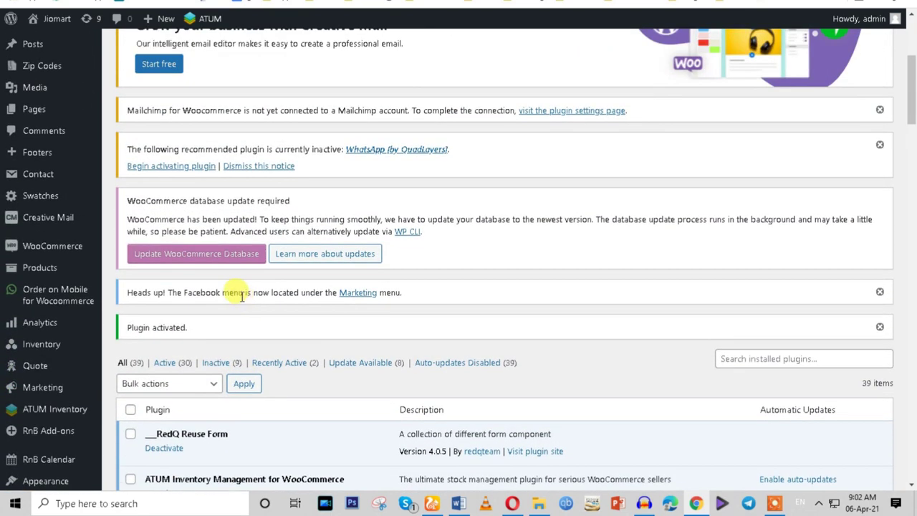
pyautogui.scroll(1, 241, 293)
pyautogui.moveTo(33, 98)
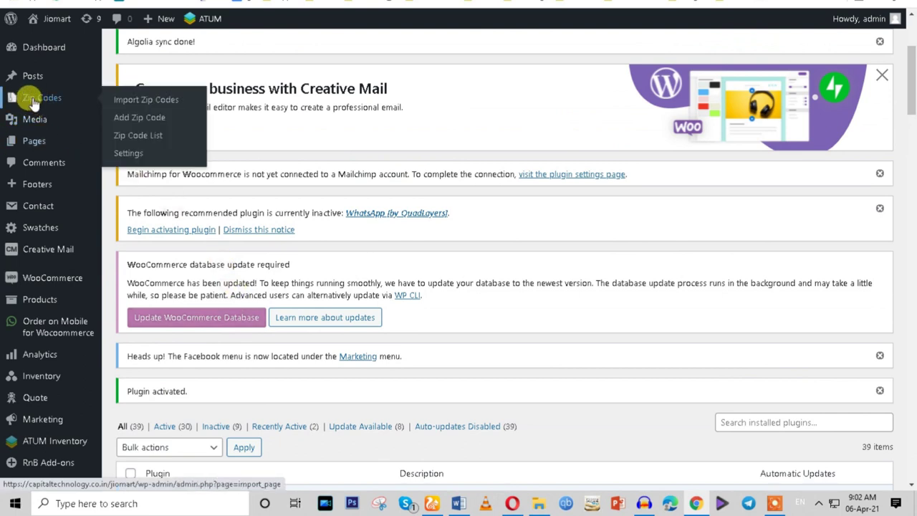
pyautogui.click(33, 100)
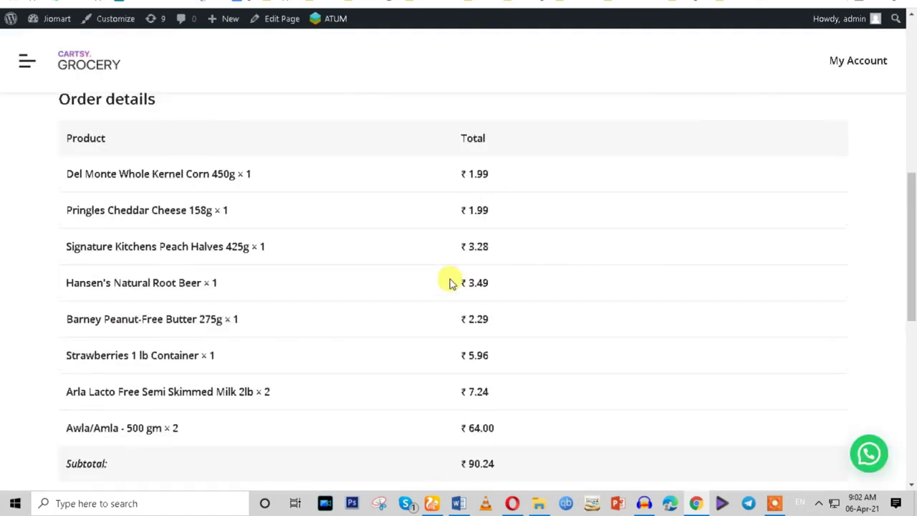
pyautogui.scroll(5, 450, 280)
pyautogui.scroll(2, 438, 256)
# Scroll the order 1891 invoice and select text in the Barney Peanut-Free Butter and other item rows.
pyautogui.click(89, 63)
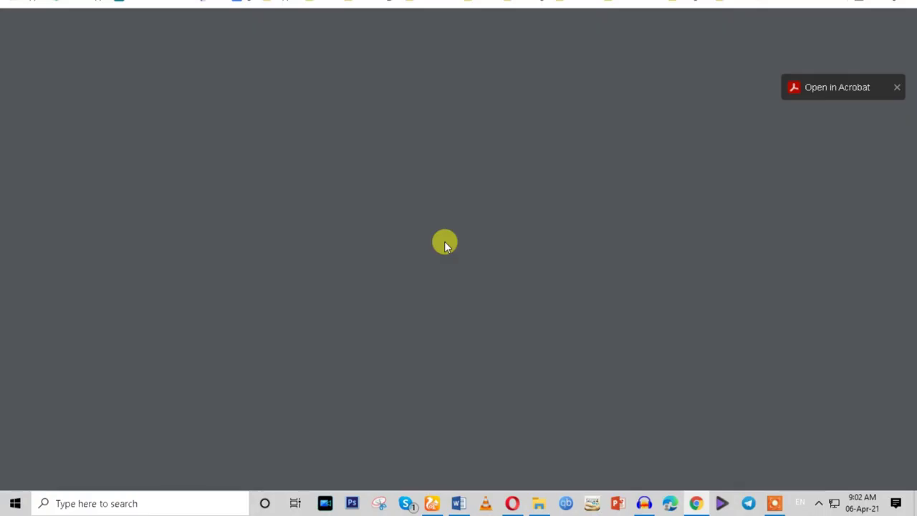
pyautogui.scroll(-10, 461, 311)
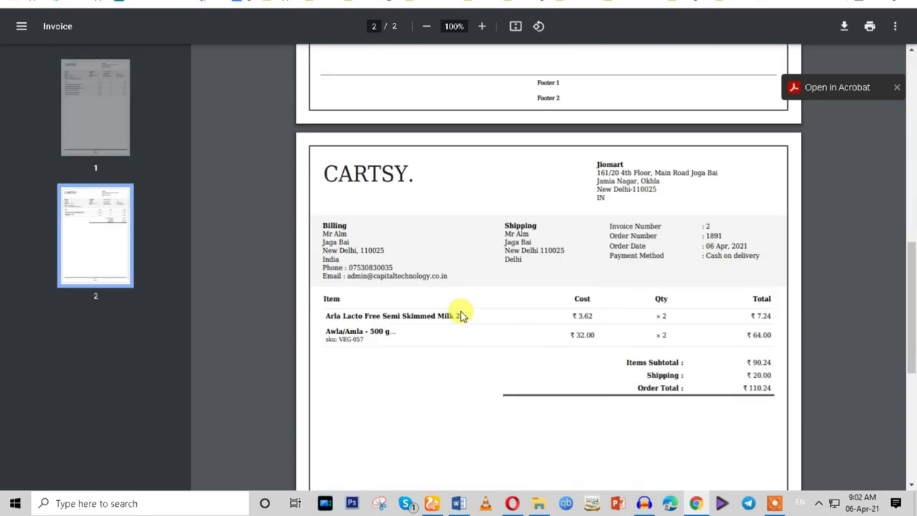
pyautogui.scroll(-5, 460, 316)
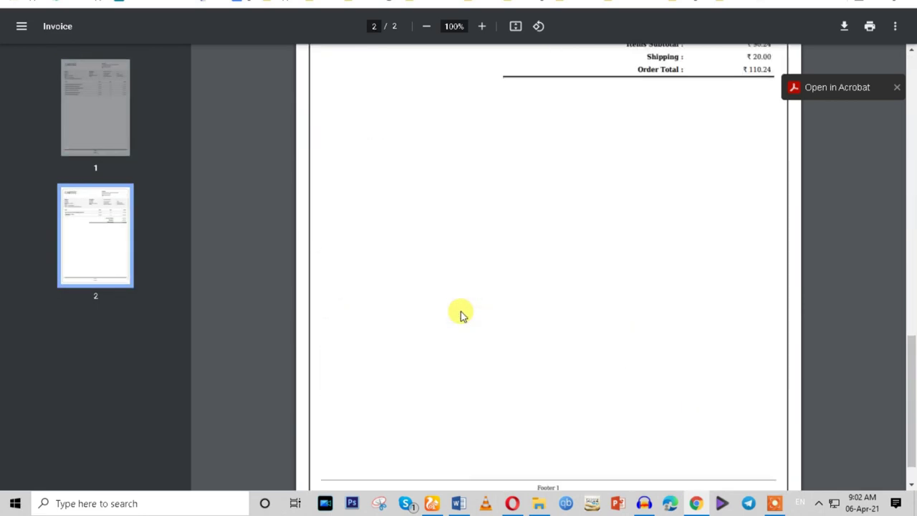
pyautogui.scroll(10, 461, 311)
pyautogui.scroll(3, 460, 308)
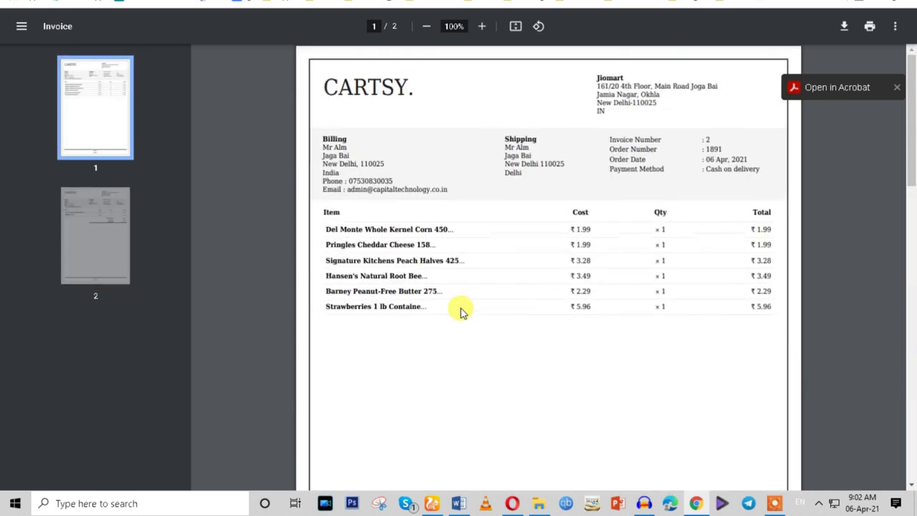
pyautogui.tripleClick(439, 294)
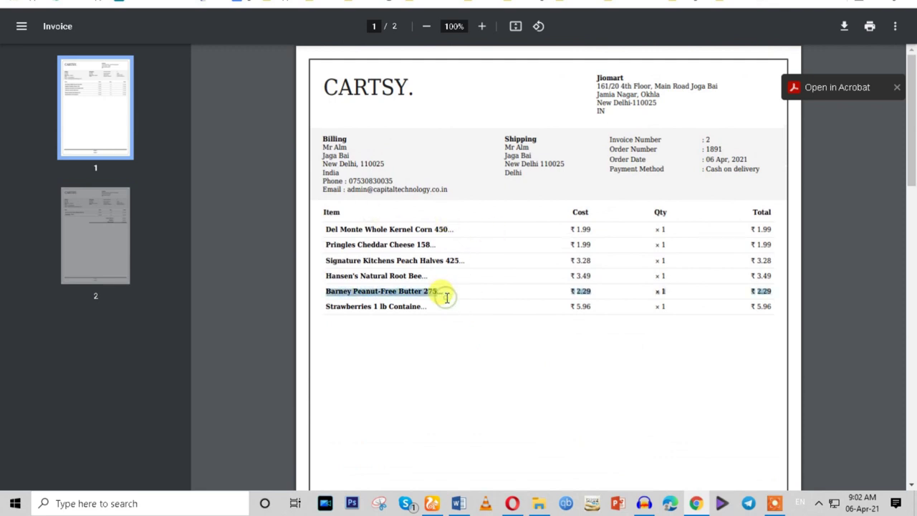
pyautogui.doubleClick(395, 229)
pyautogui.doubleClick(413, 277)
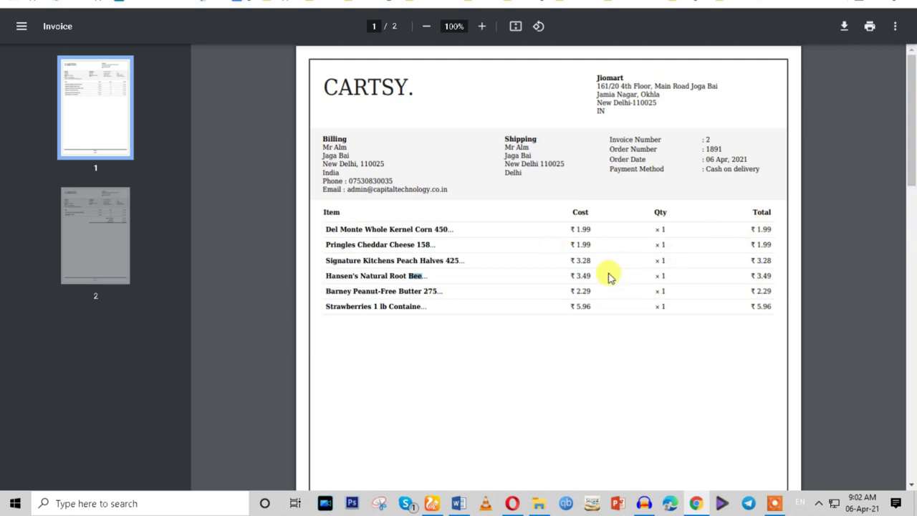
# Scroll to page 2, then close the invoice tab with Ctrl+W.
pyautogui.scroll(-2, 608, 278)
pyautogui.scroll(-5, 608, 279)
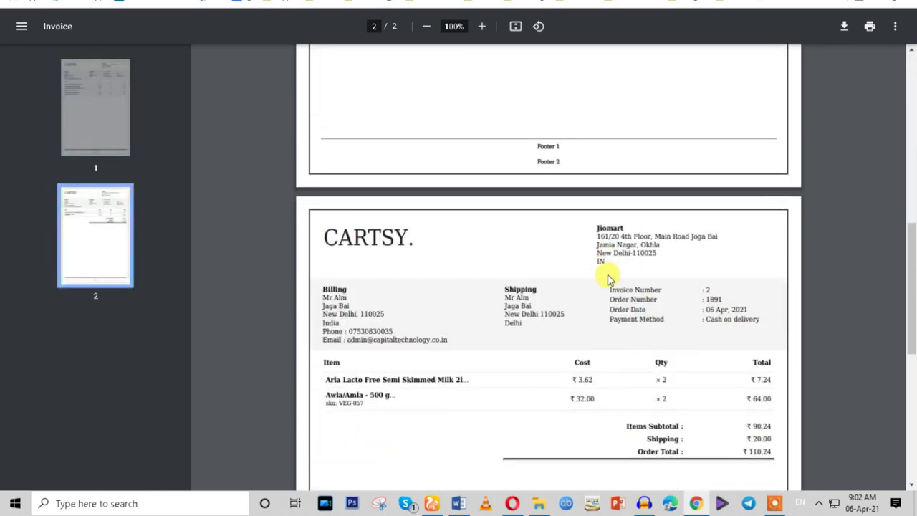
pyautogui.hotkey('ctrl', 'w')
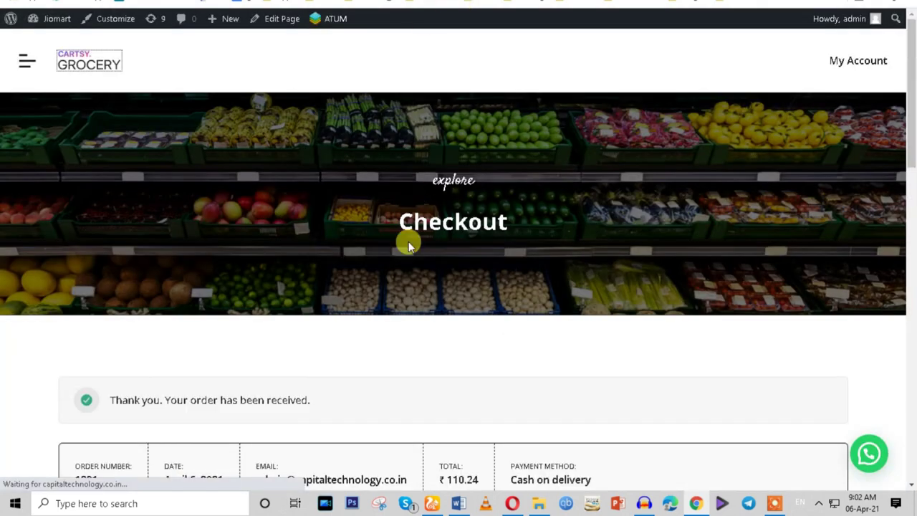
# Close the order-received, orders, storefront and Stock report tabs to reach Import Zip Codes.
pyautogui.scroll(-10, 411, 273)
pyautogui.hotkey('ctrl', 'w')
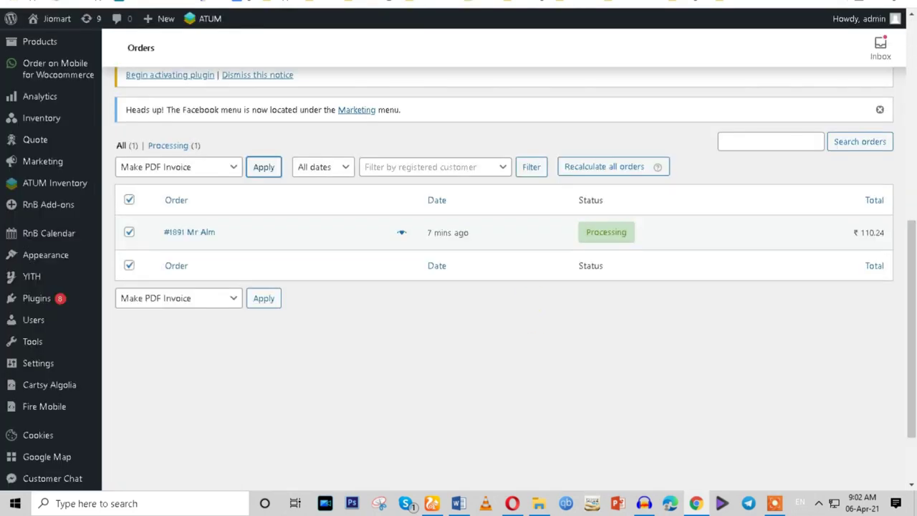
pyautogui.hotkey('ctrl', 'w')
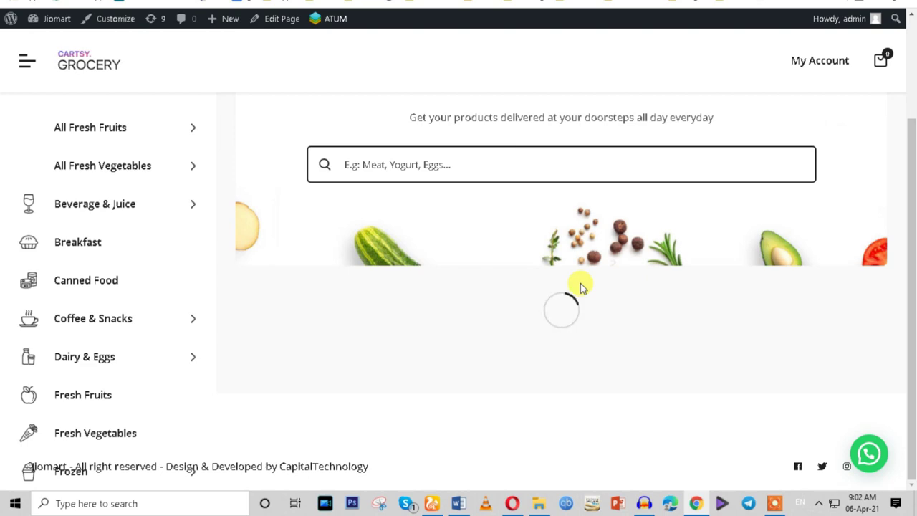
pyautogui.hotkey('ctrl', 'w')
pyautogui.hotkey('ctrl', 'w')
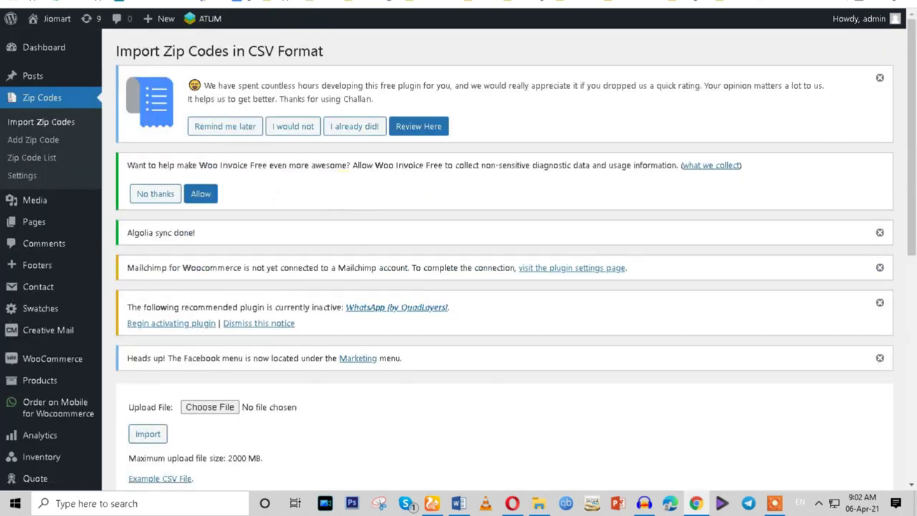
pyautogui.hotkey('ctrl', 'w')
pyautogui.hotkey('ctrl', 'w')
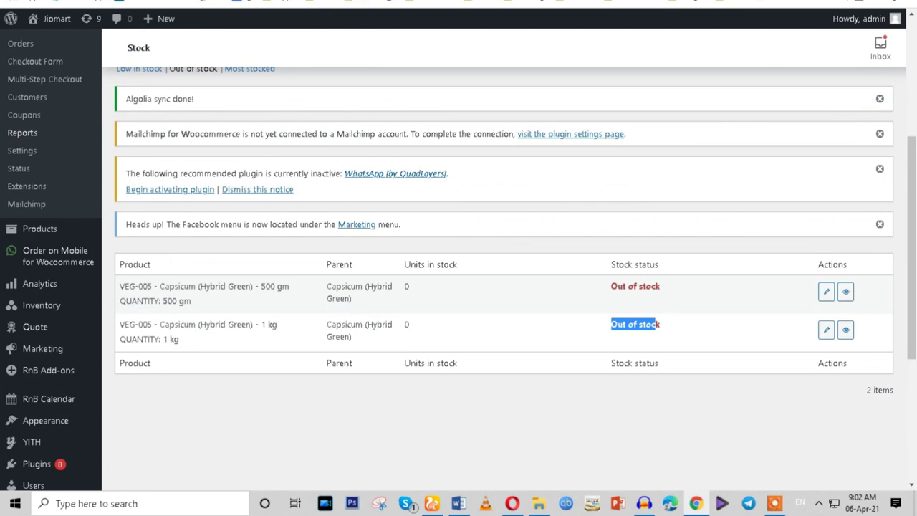
pyautogui.hotkey('ctrl', 'w')
pyautogui.scroll(-3, 420, 334)
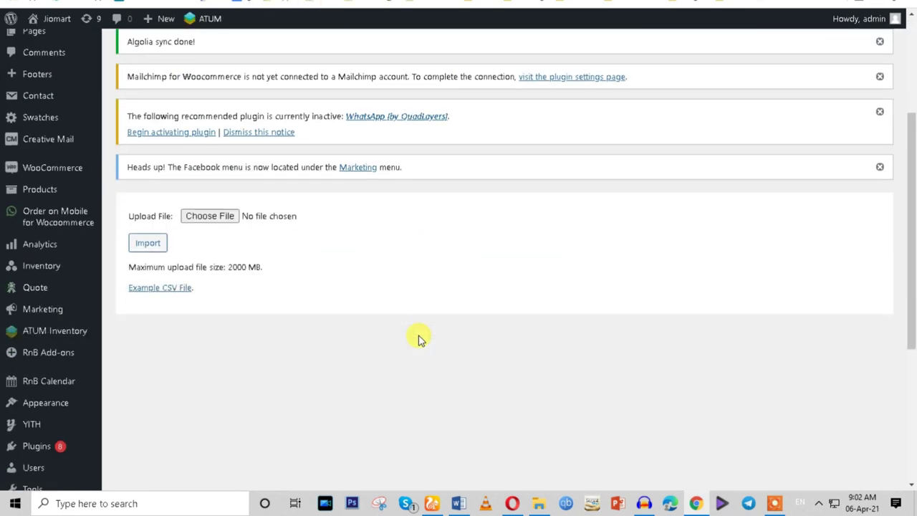
# Download the Example CSV File and open test (1).csv once finished.
pyautogui.tripleClick(200, 266)
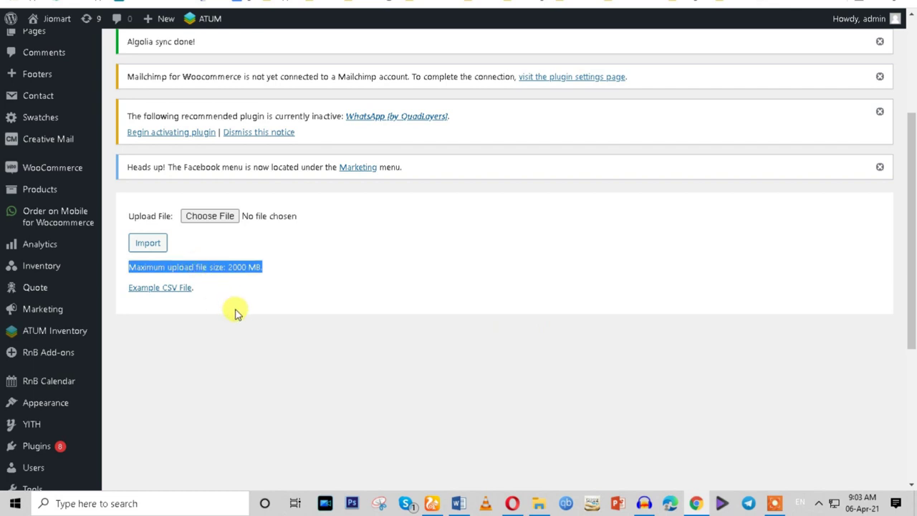
pyautogui.click(169, 294)
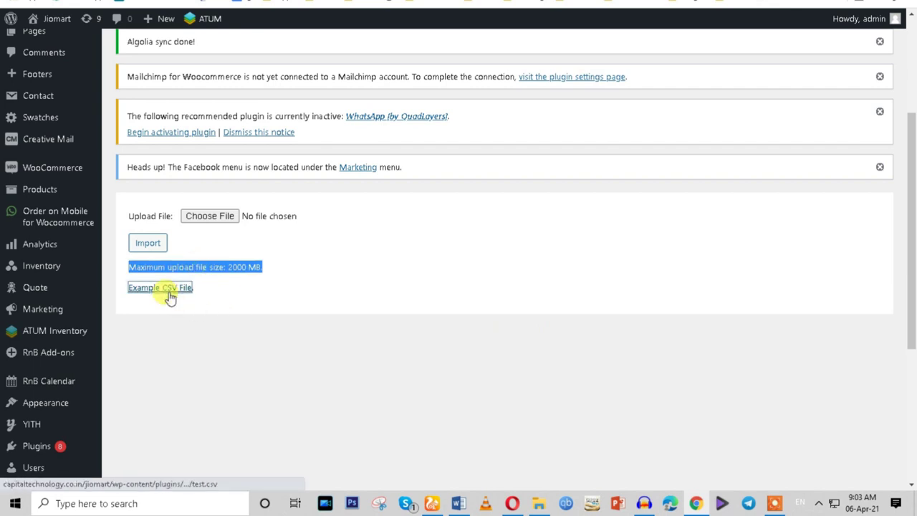
pyautogui.click(139, 477)
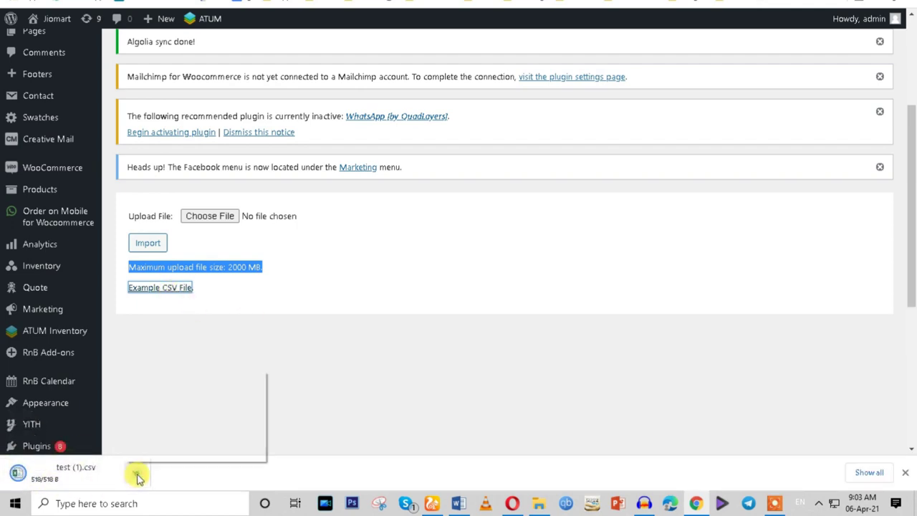
pyautogui.click(161, 378)
pyautogui.scroll(3, 414, 371)
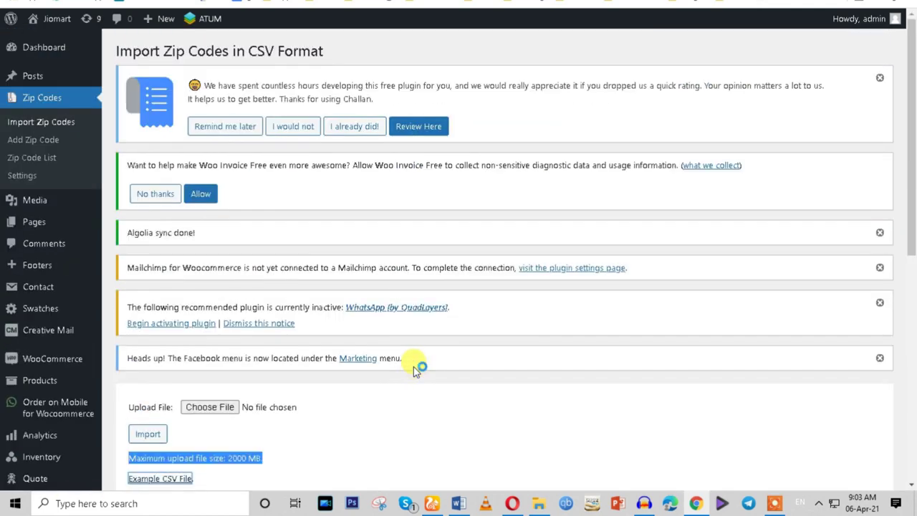
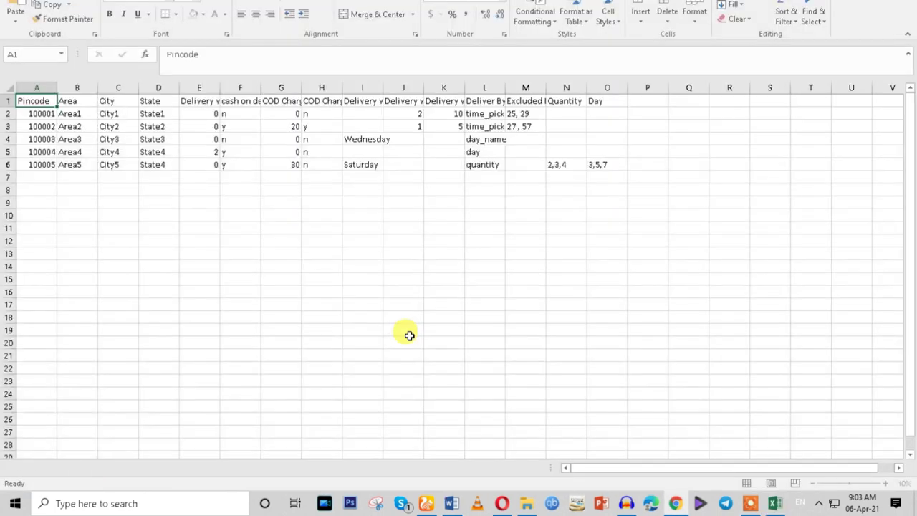
# Review the values across the five pincode rows in the sheet.
pyautogui.click(37, 115)
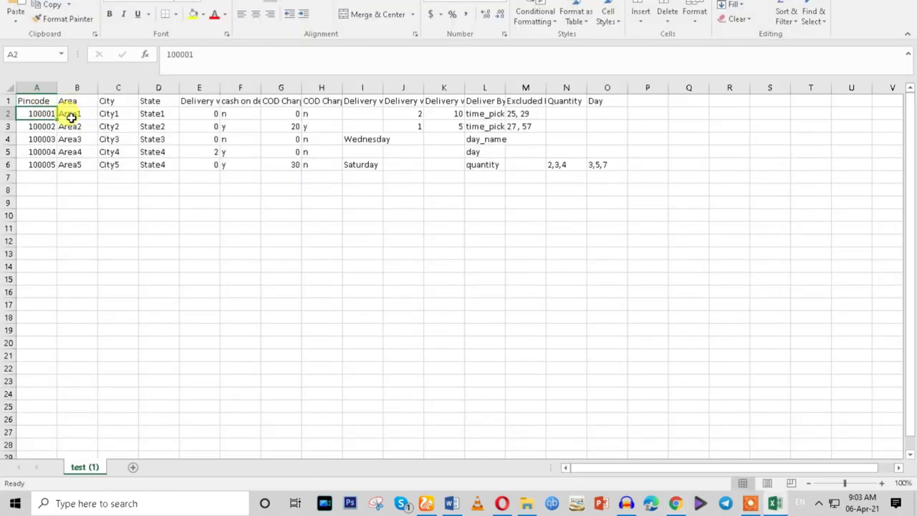
pyautogui.click(75, 115)
pyautogui.click(112, 116)
pyautogui.click(147, 116)
pyautogui.click(208, 114)
pyautogui.click(283, 115)
pyautogui.click(364, 114)
pyautogui.click(534, 114)
pyautogui.click(539, 126)
pyautogui.click(606, 164)
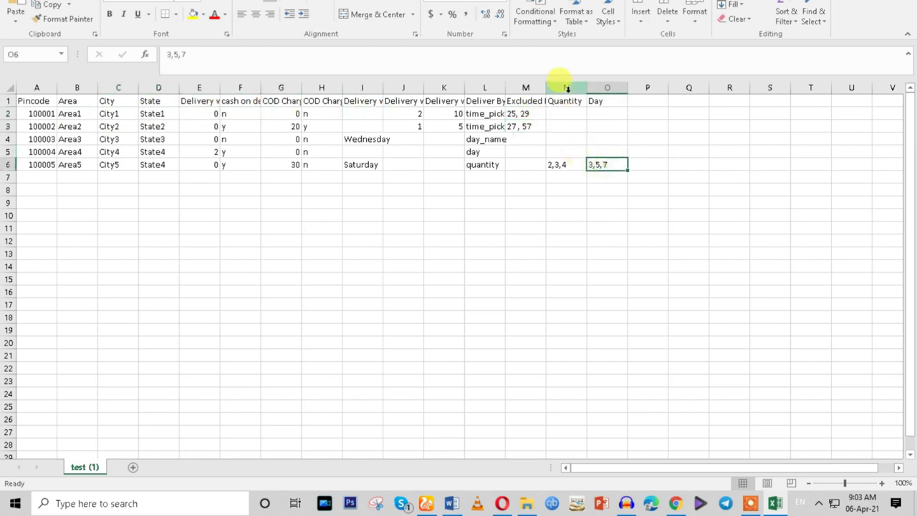
# Widen column N so the Quantity values fit.
pyautogui.moveTo(586, 87); pyautogui.dragTo(665, 89)
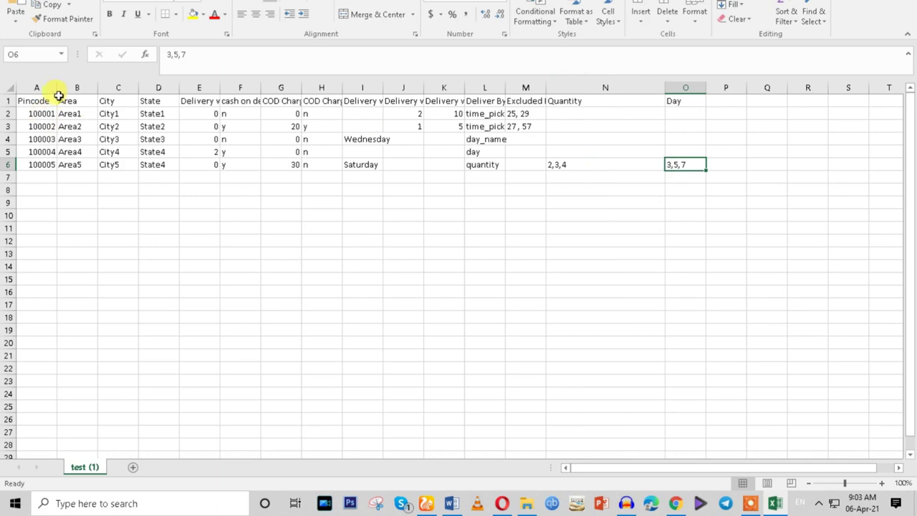
pyautogui.moveTo(69, 101); pyautogui.dragTo(115, 101)
pyautogui.click(154, 209)
pyautogui.click(149, 241)
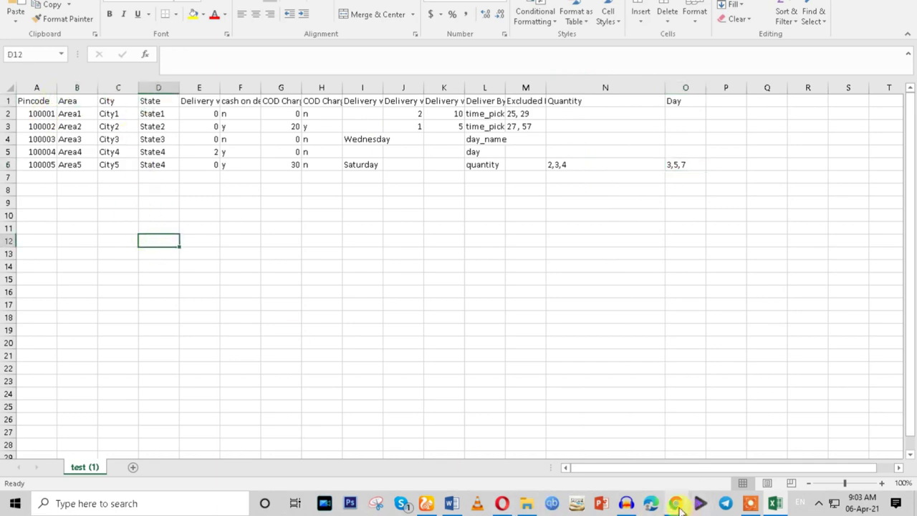
pyautogui.click(675, 503)
# Look over the Import Zip Codes, Orders and grocery storefront tabs.
pyautogui.click(312, 3)
pyautogui.scroll(-1, 269, 233)
pyautogui.scroll(-3, 266, 247)
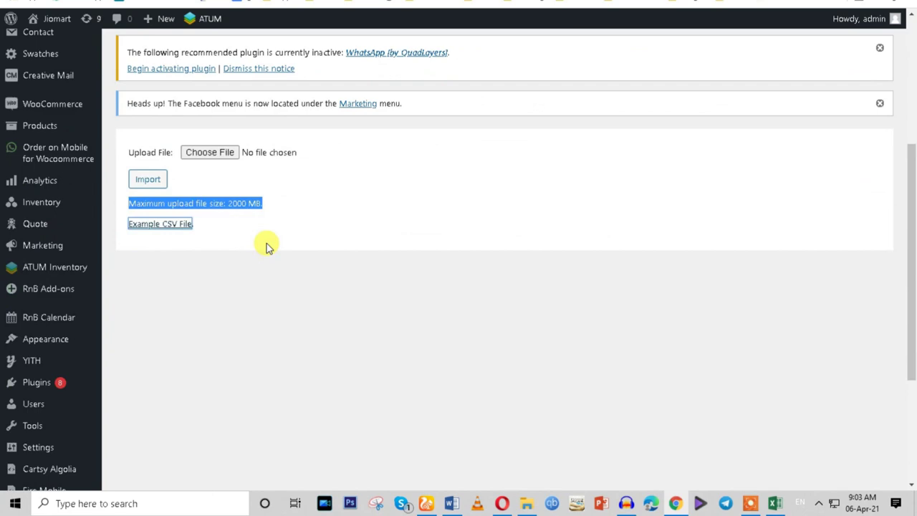
pyautogui.click(286, 3)
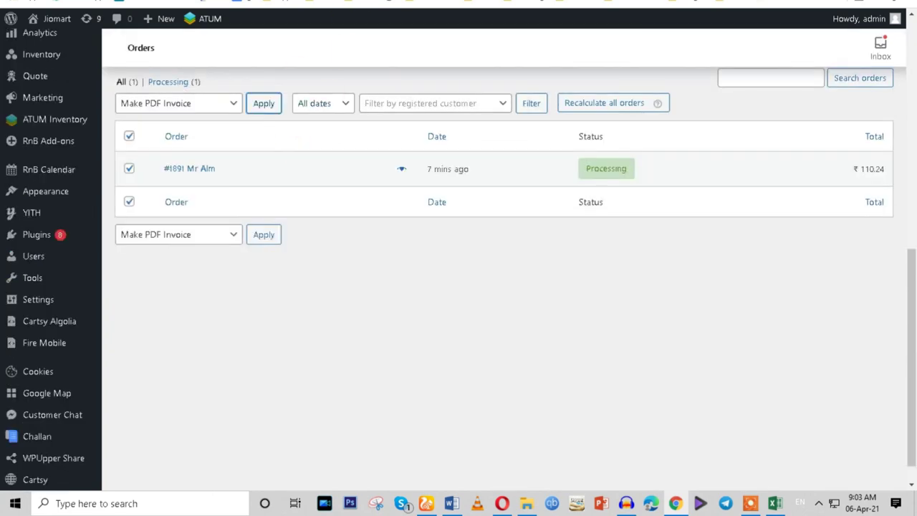
pyautogui.click(236, 3)
pyautogui.scroll(-3, 451, 274)
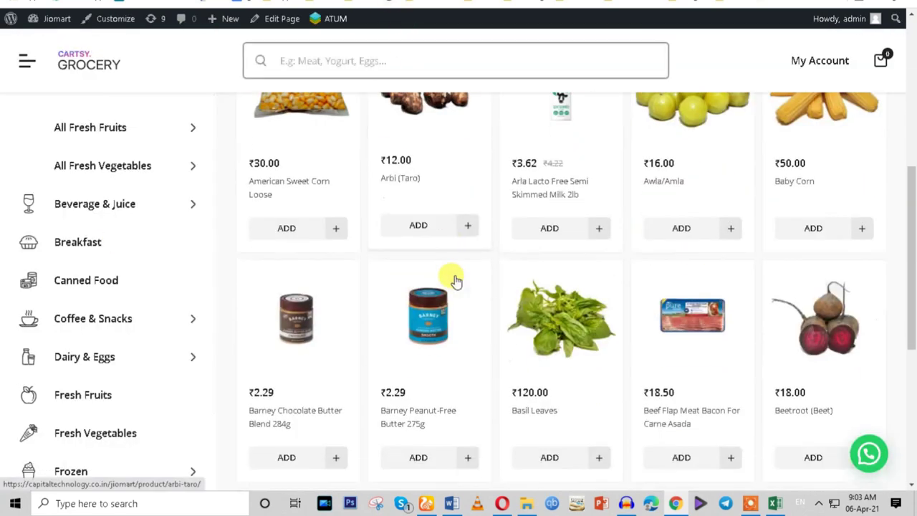
pyautogui.scroll(2, 429, 273)
# Open the Arbi (Taro) product in a new tab and return to the CSV import page.
pyautogui.rightClick(404, 275)
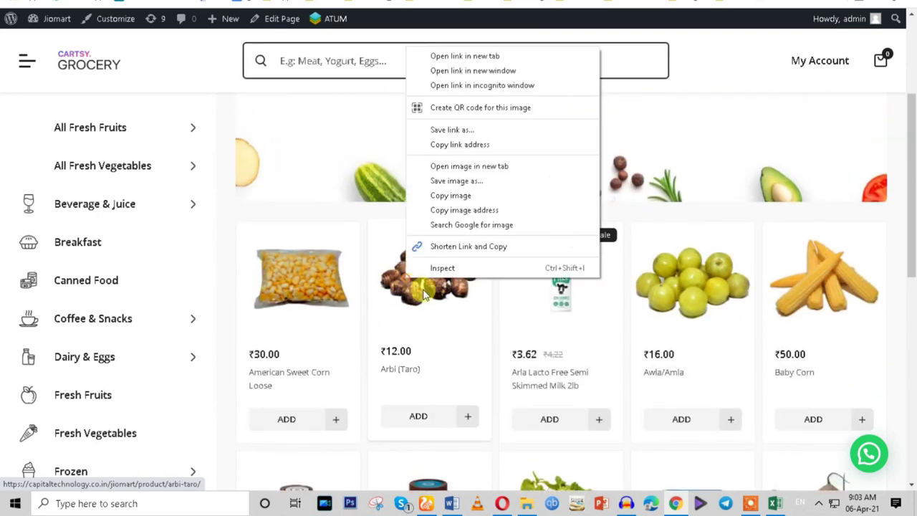
pyautogui.click(440, 58)
pyautogui.hotkey('ctrl', 'Tab')
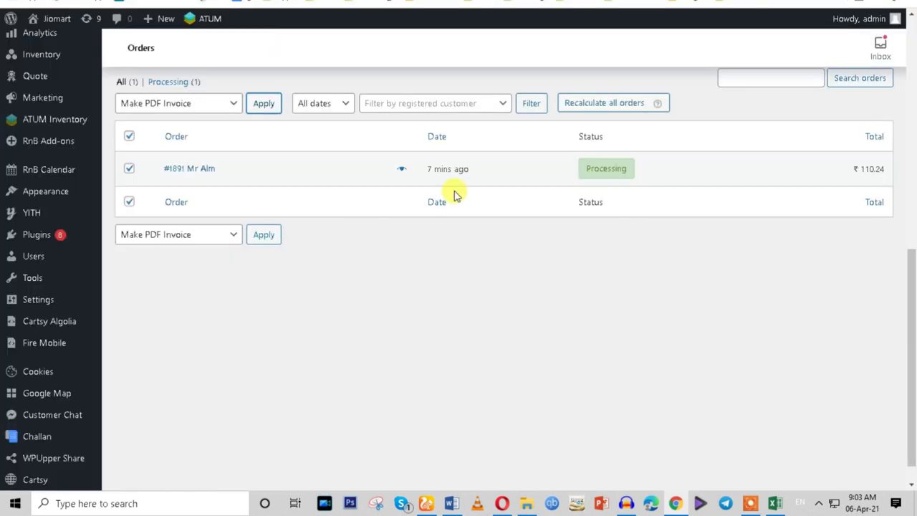
pyautogui.hotkey('ctrl', 'Tab')
pyautogui.click(318, 209)
pyautogui.scroll(4, 230, 307)
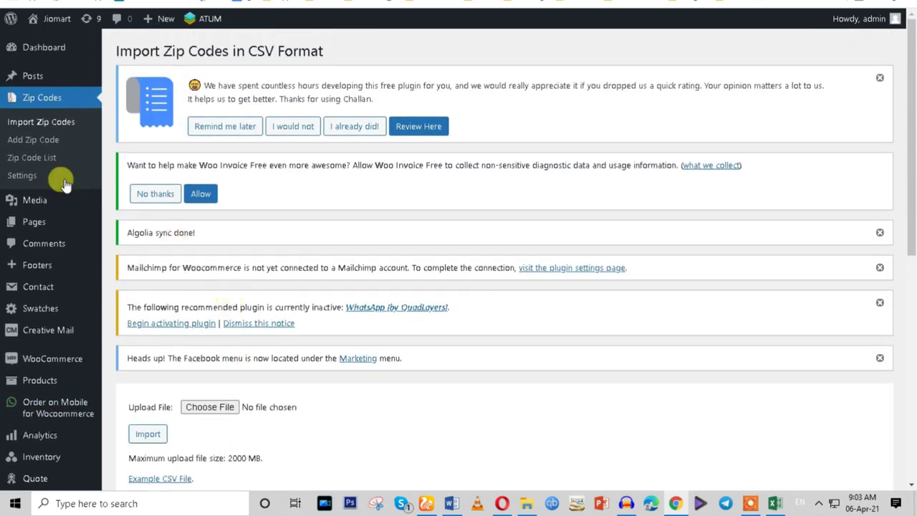
# Open Add Zip Code in a new tab, then go to the Zip Codes Settings page.
pyautogui.rightClick(53, 140)
pyautogui.click(67, 147)
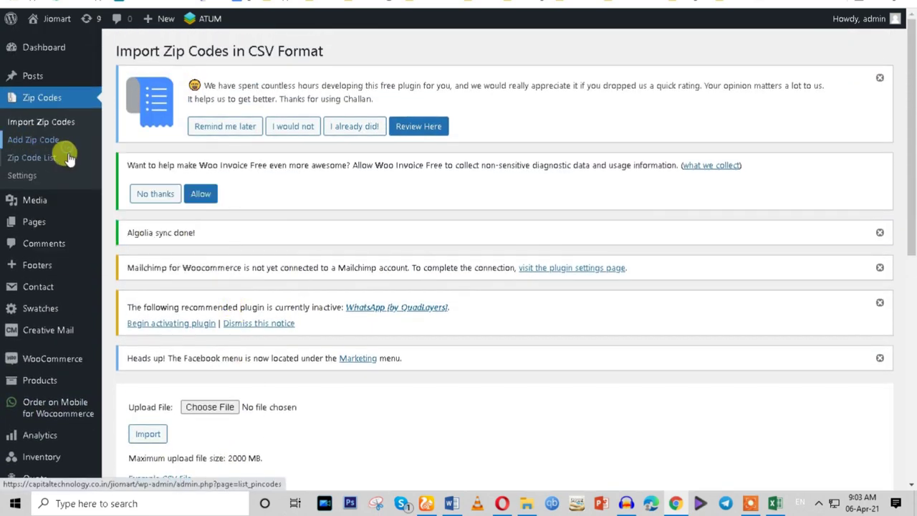
pyautogui.click(27, 176)
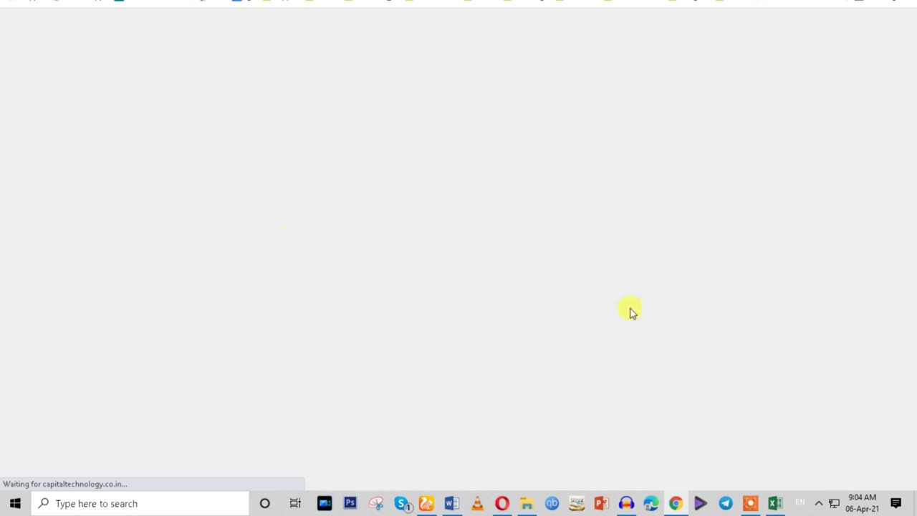
# Replace Area1–Area3 with Okhla, Jamia Nagar and Abul Fazal.
pyautogui.click(776, 505)
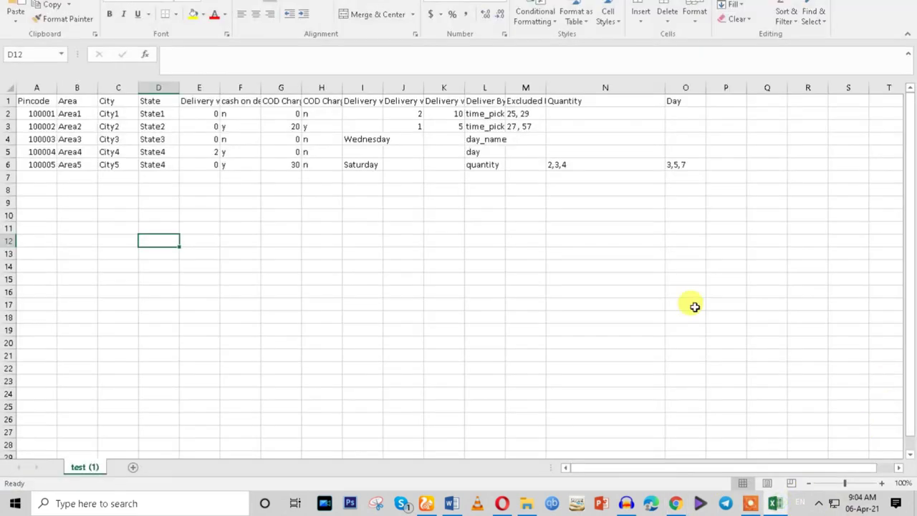
pyautogui.click(126, 219)
pyautogui.click(83, 116)
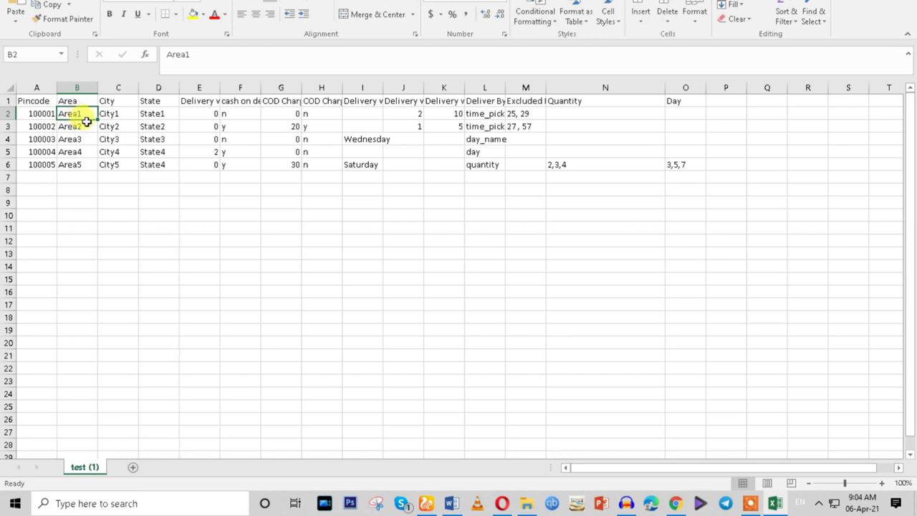
pyautogui.write('Okhla')
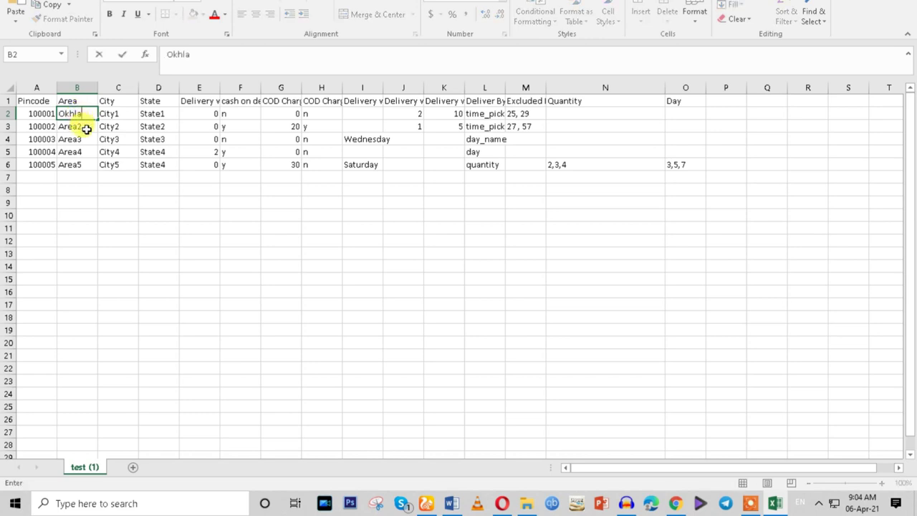
pyautogui.click(85, 126)
pyautogui.write('Jamia Nagar')
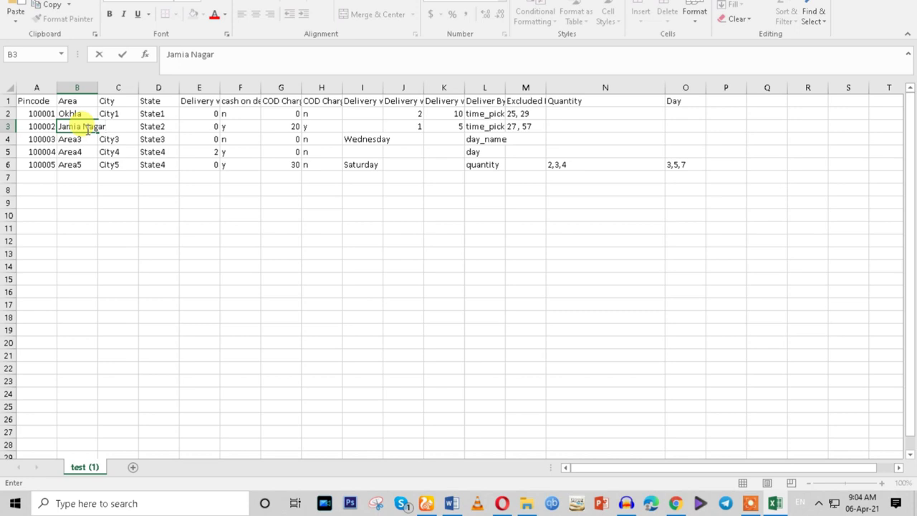
pyautogui.click(77, 144)
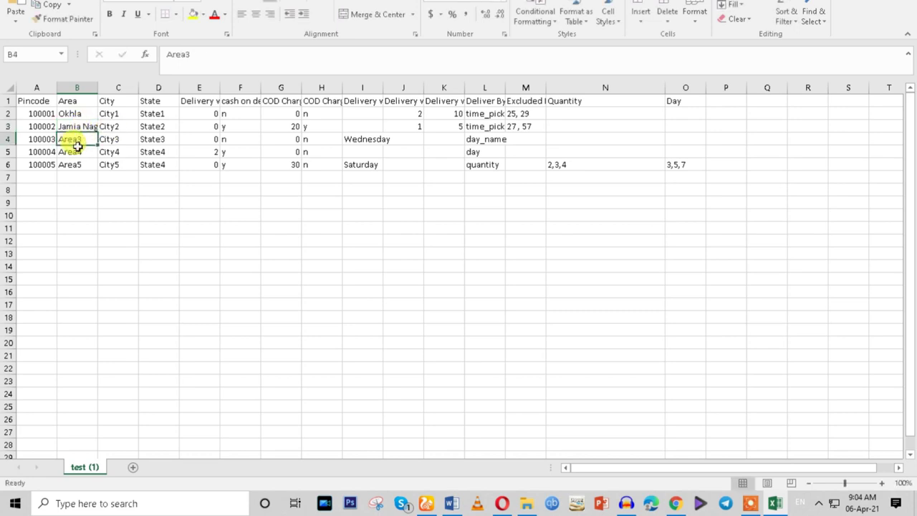
pyautogui.write('Ab')
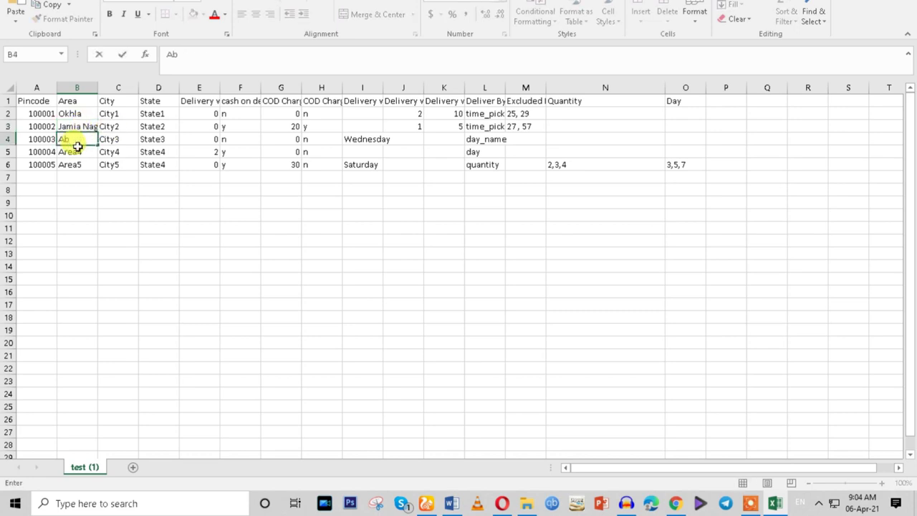
pyautogui.write('ul; Fazal')
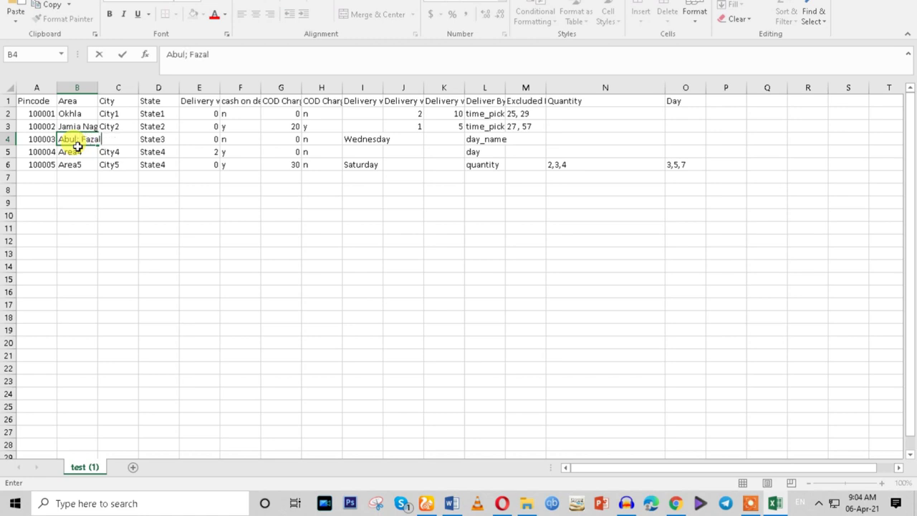
pyautogui.doubleClick(74, 140)
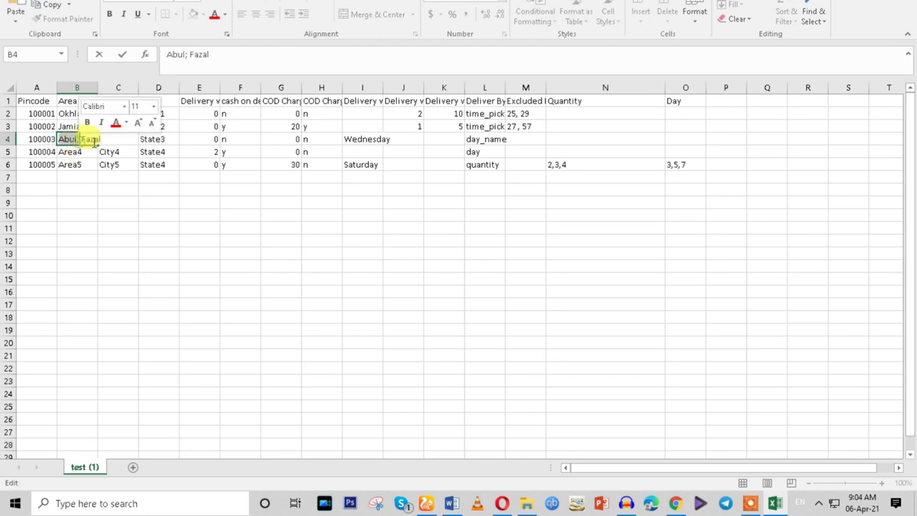
pyautogui.press('BackSpace')
pyautogui.click(87, 153)
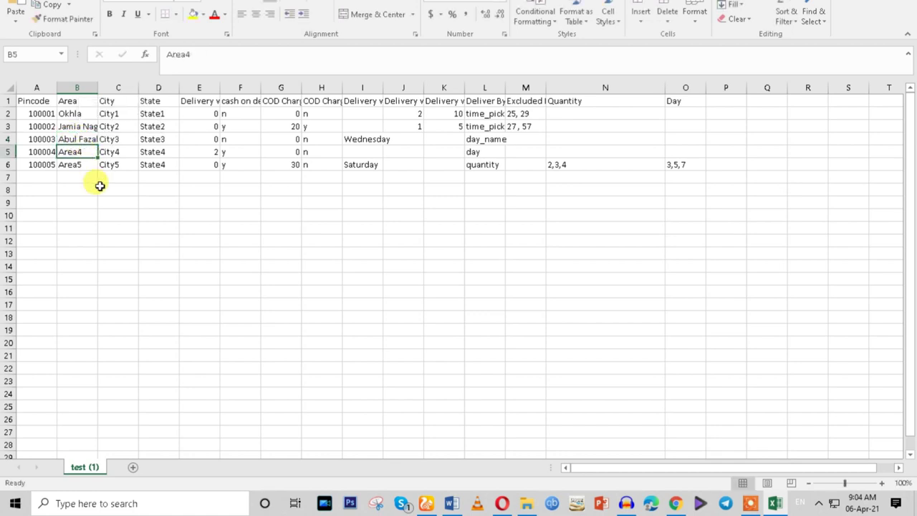
# Replace Area4 and Area5 with Jogabai and Ashram.
pyautogui.write('JOgaba')
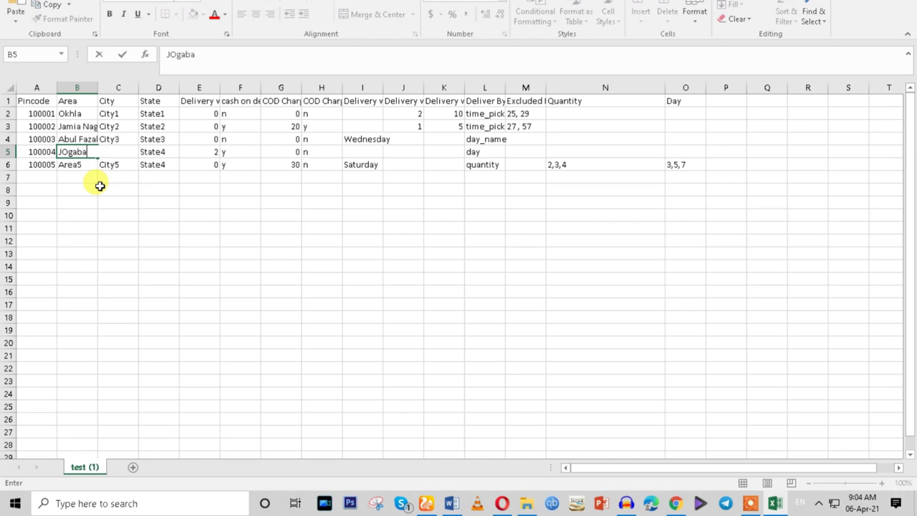
pyautogui.write('i')
pyautogui.click(86, 177)
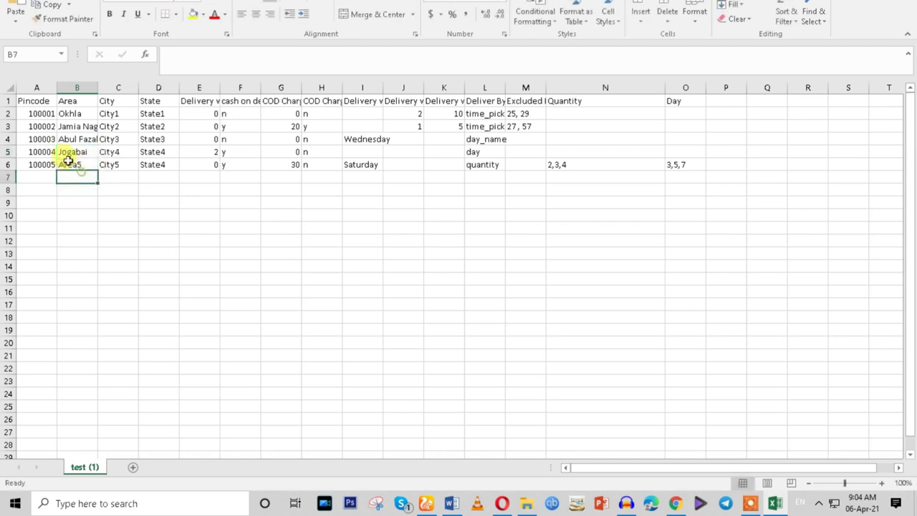
pyautogui.click(79, 164)
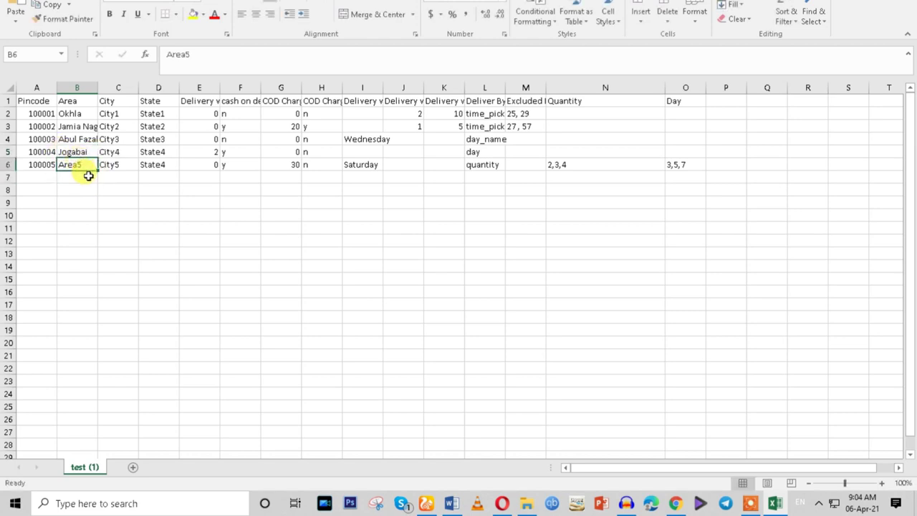
pyautogui.write('Ashram')
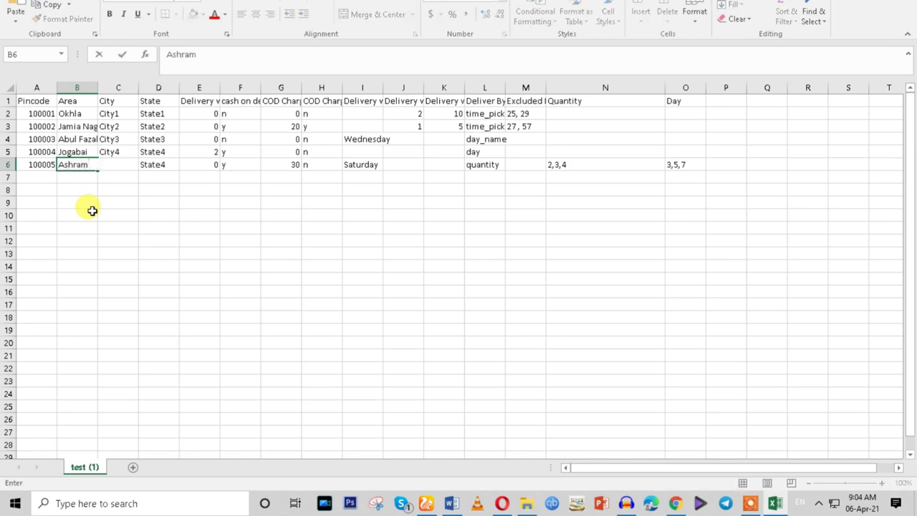
pyautogui.click(92, 210)
pyautogui.click(115, 113)
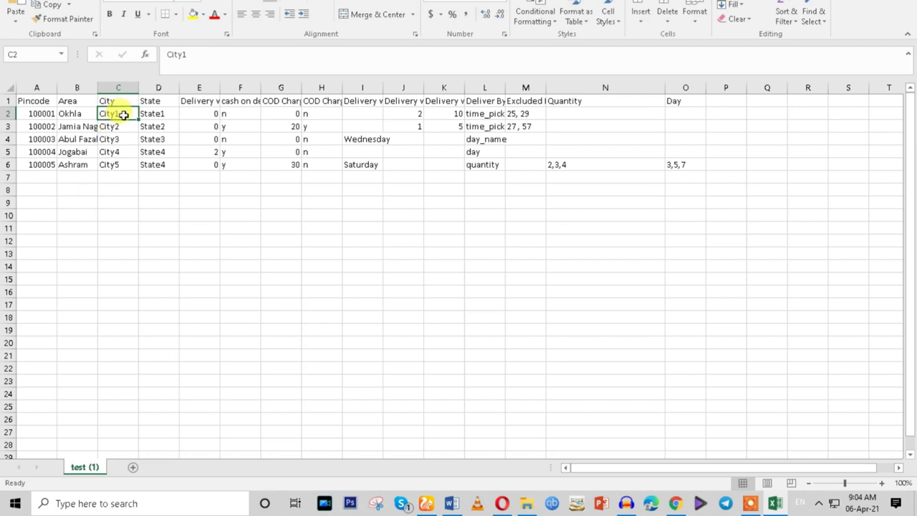
# Set City to New Delhi in C2 and fill it down to row 6.
pyautogui.write('Delhi')
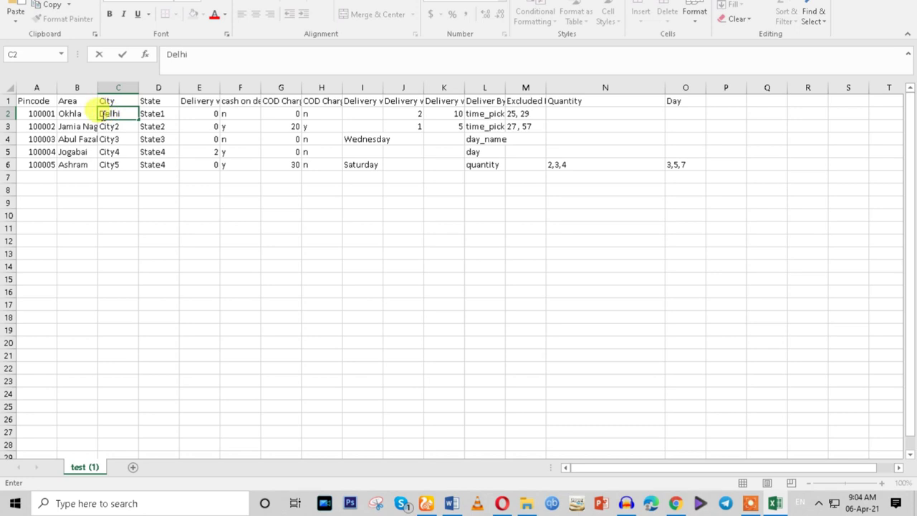
pyautogui.click(102, 115)
pyautogui.write('New')
pyautogui.click(126, 139)
pyautogui.click(131, 116)
pyautogui.moveTo(138, 120); pyautogui.dragTo(135, 172)
pyautogui.click(133, 193)
# Set State to Delhi in D2 and fill it down to row 6.
pyautogui.click(166, 117)
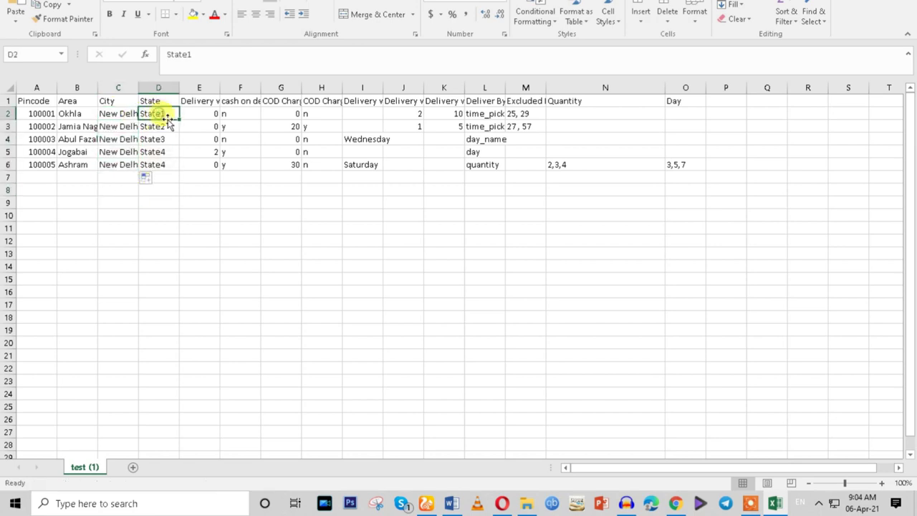
pyautogui.write('Del')
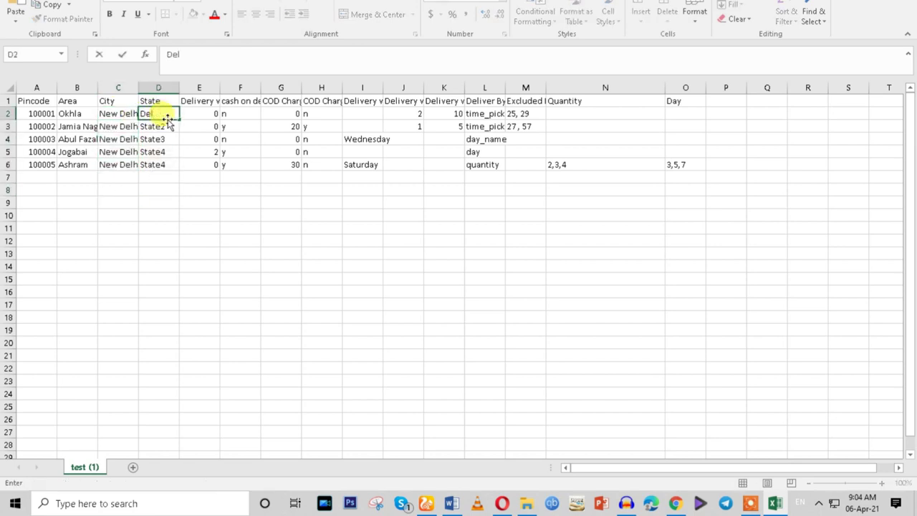
pyautogui.write('hi')
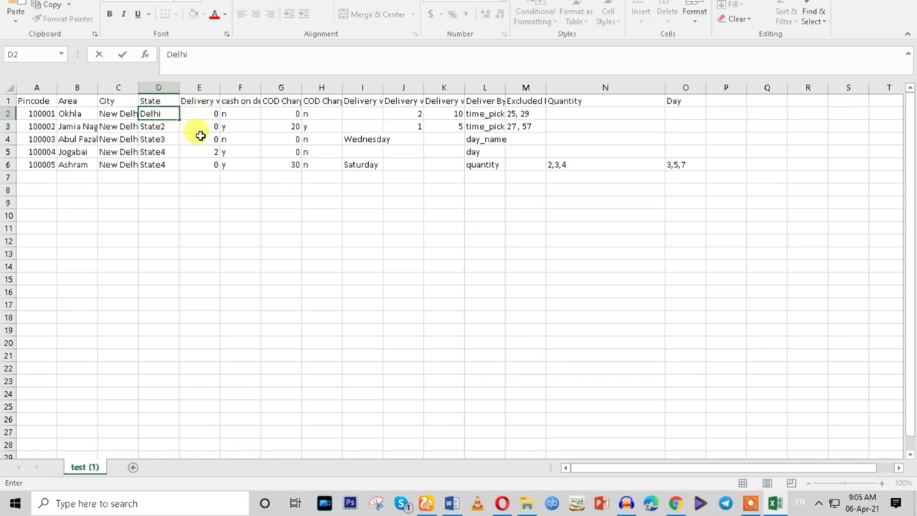
pyautogui.click(201, 136)
pyautogui.click(165, 113)
pyautogui.moveTo(178, 119); pyautogui.dragTo(168, 169)
pyautogui.click(159, 192)
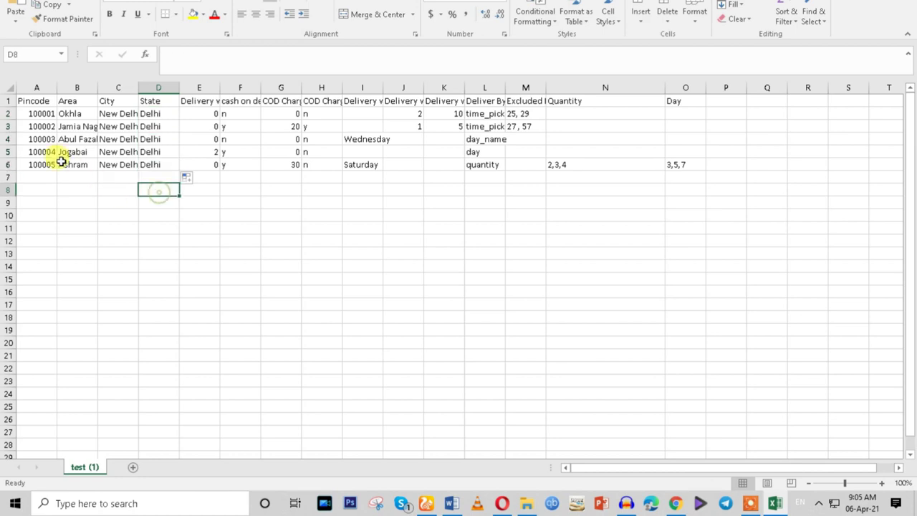
# Set Pincode to 110025 in A2 and fill it down to row 6.
pyautogui.click(34, 116)
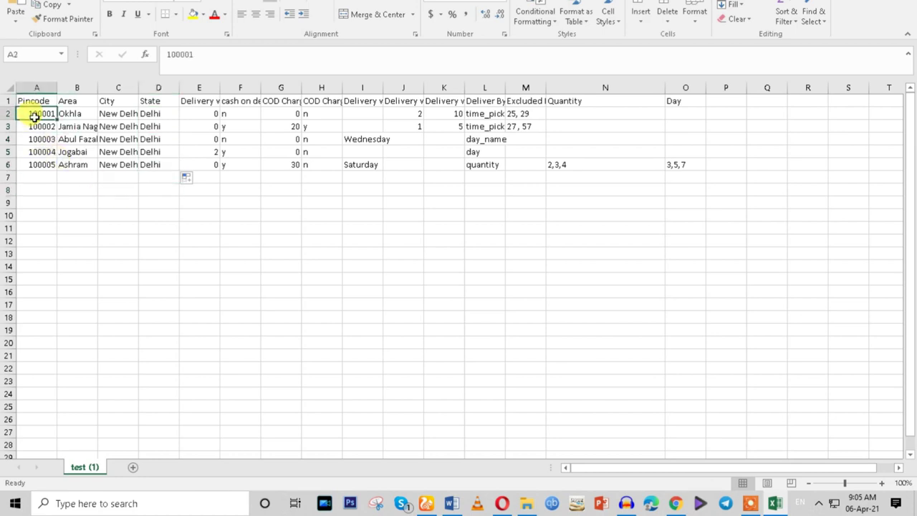
pyautogui.write('1')
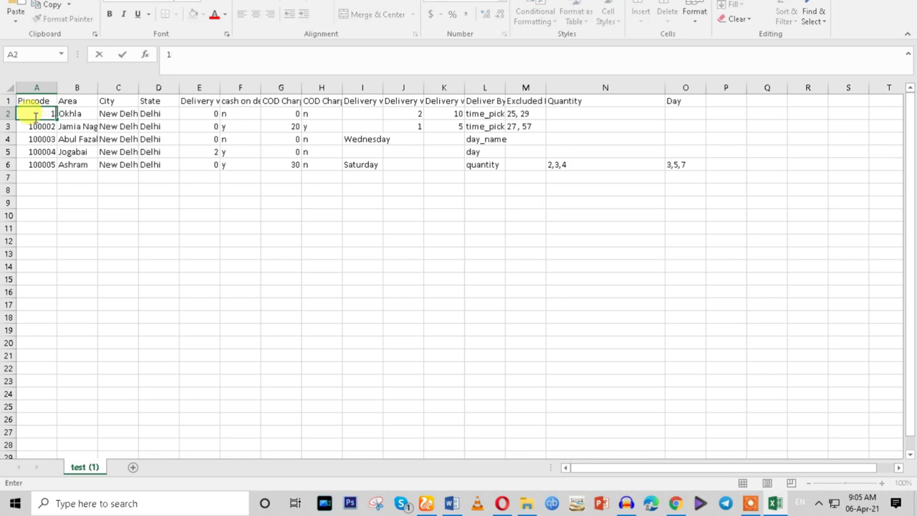
pyautogui.click(36, 189)
pyautogui.click(41, 115)
pyautogui.moveTo(57, 119); pyautogui.dragTo(42, 166)
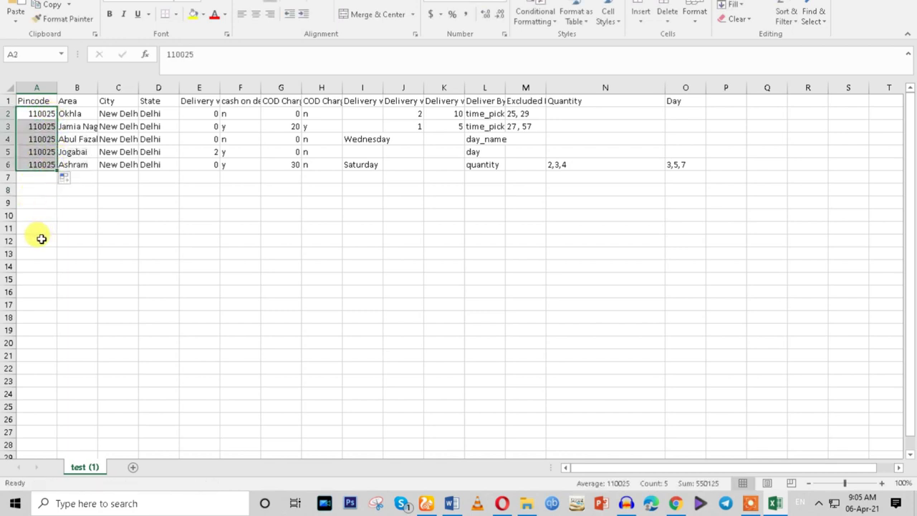
pyautogui.click(40, 206)
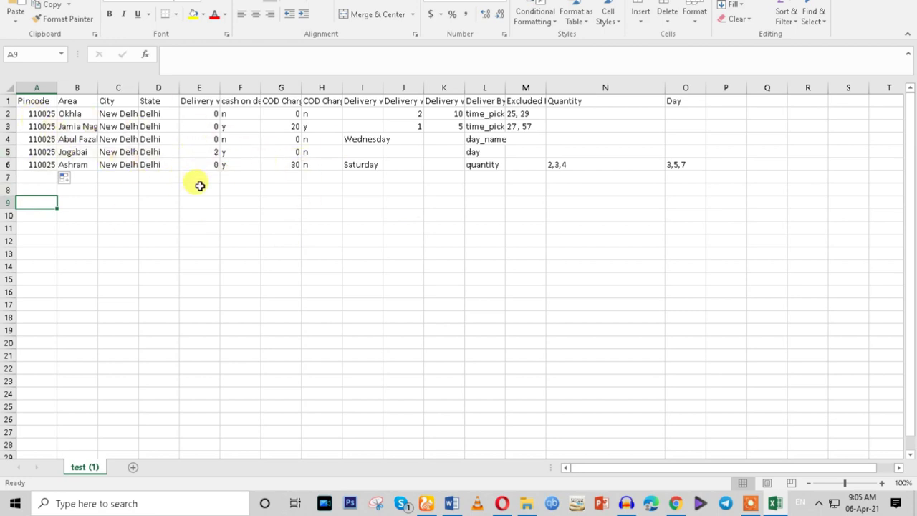
# Widen column F to show the full cash on delivery header and check its values.
pyautogui.moveTo(261, 88); pyautogui.dragTo(478, 113)
pyautogui.click(323, 164)
pyautogui.click(273, 152)
pyautogui.click(247, 116)
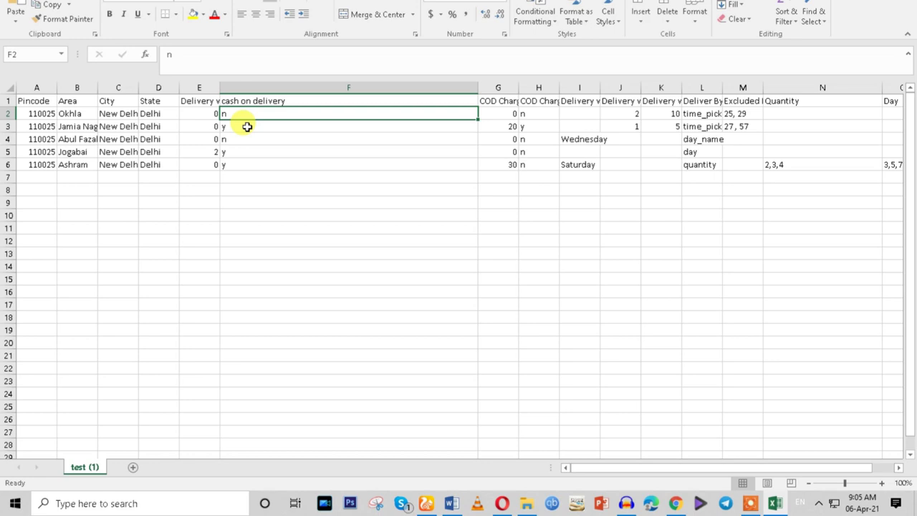
pyautogui.click(231, 127)
pyautogui.click(224, 114)
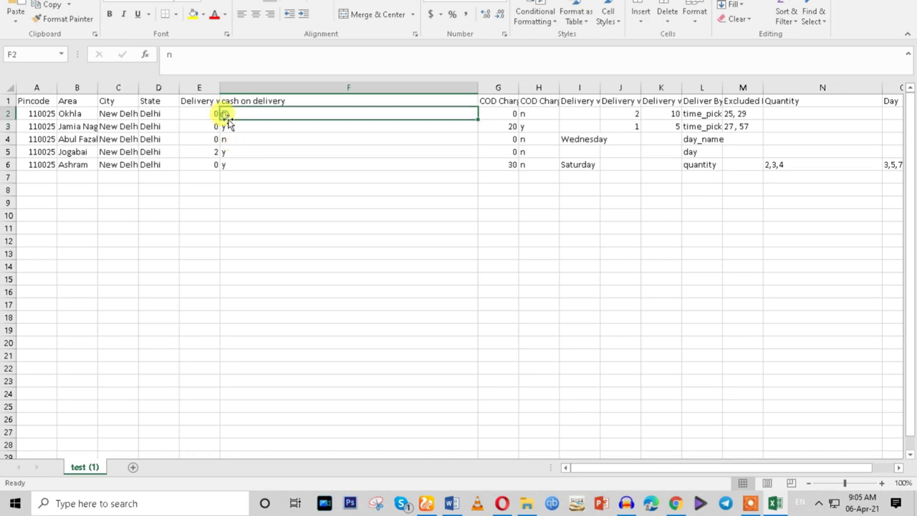
pyautogui.click(233, 127)
pyautogui.click(234, 140)
pyautogui.click(230, 153)
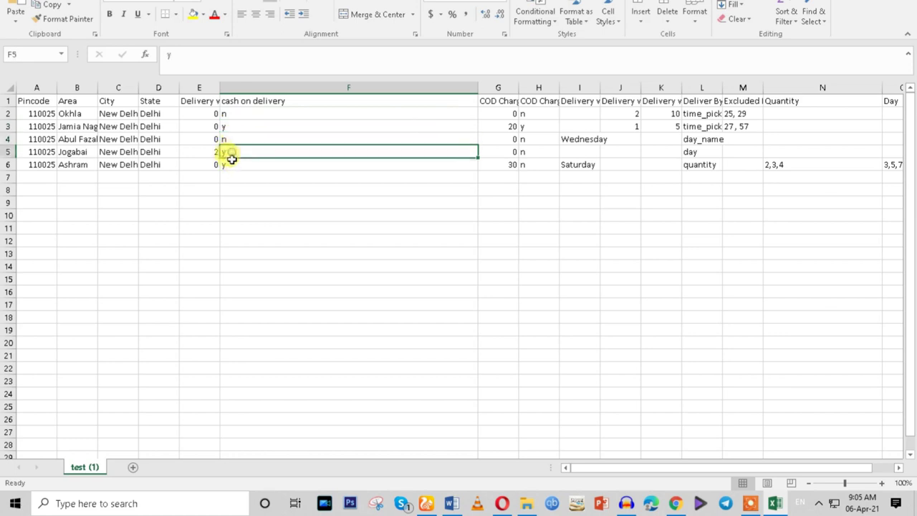
pyautogui.click(232, 165)
# Widen column E and enter Delivery within days of 1, 2, 3 and 8 in E2, E3, E4, E6.
pyautogui.moveTo(219, 89); pyautogui.dragTo(308, 87)
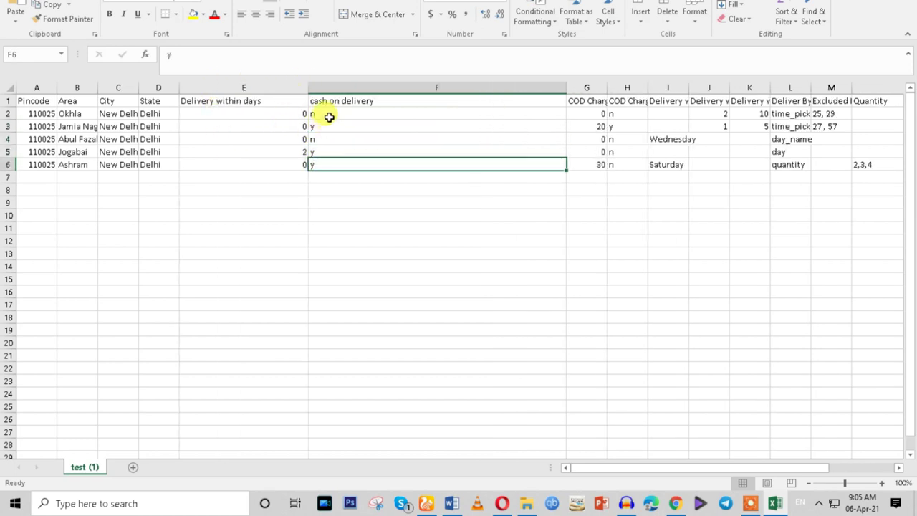
pyautogui.moveTo(307, 87); pyautogui.dragTo(299, 88)
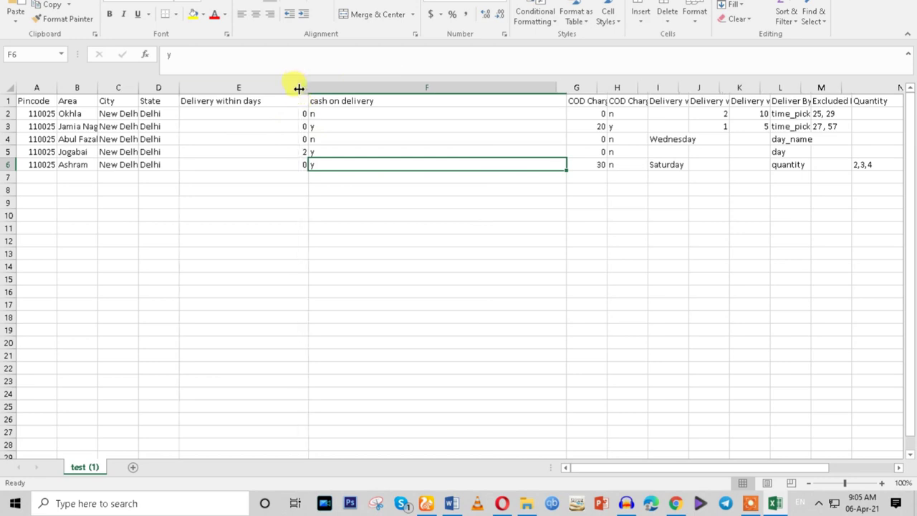
pyautogui.click(258, 115)
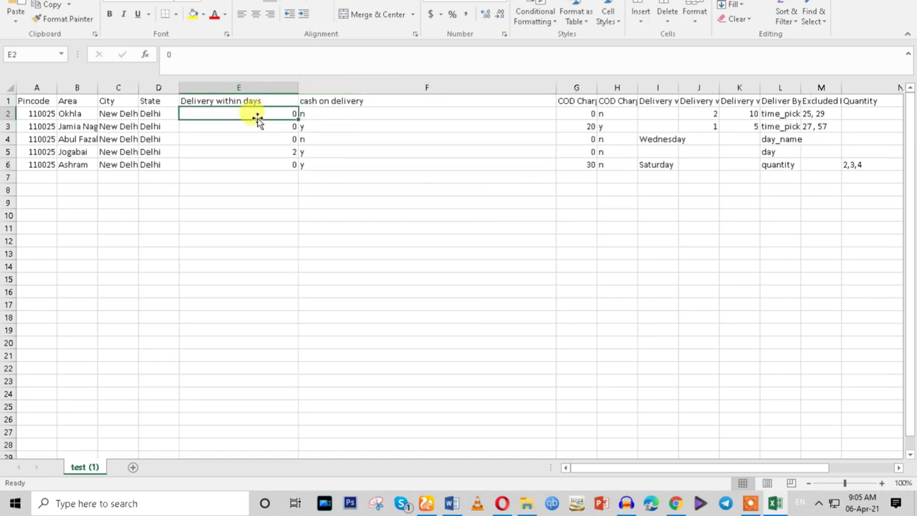
pyautogui.write('1')
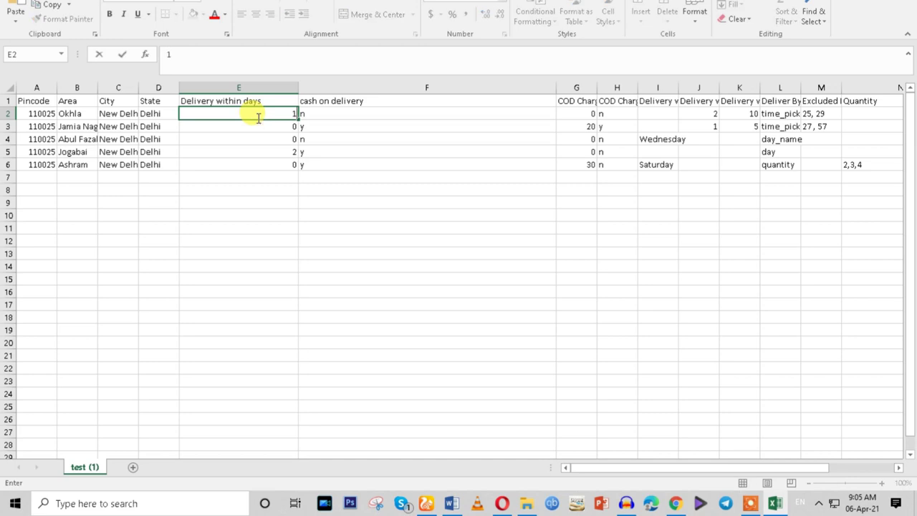
pyautogui.click(277, 129)
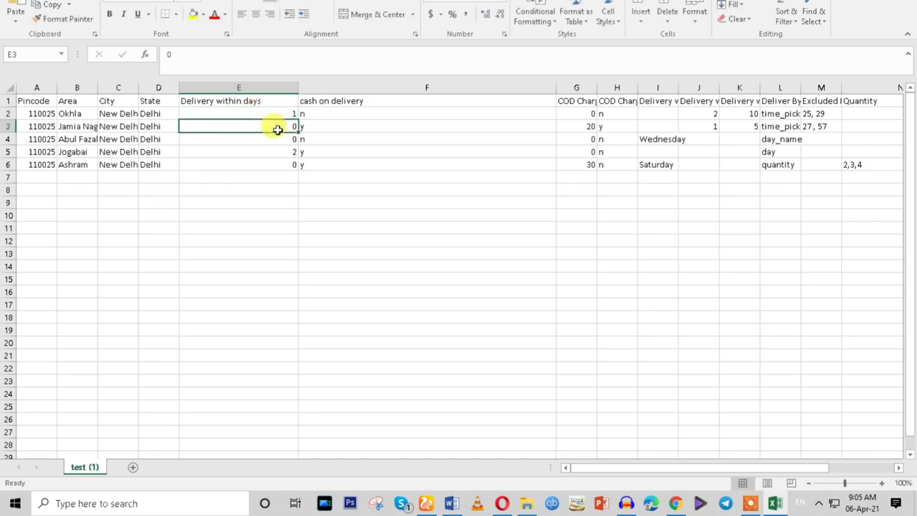
pyautogui.write('2')
pyautogui.click(280, 137)
pyautogui.write('3')
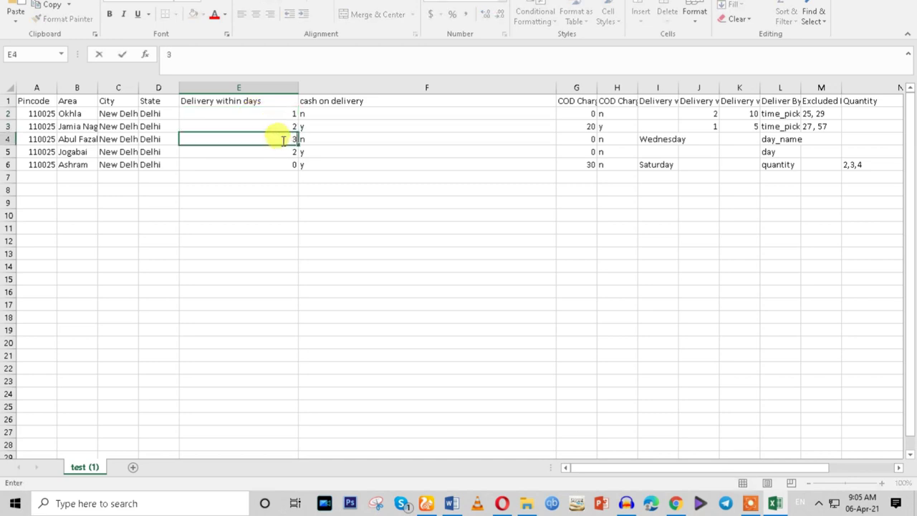
pyautogui.click(287, 165)
pyautogui.write('8')
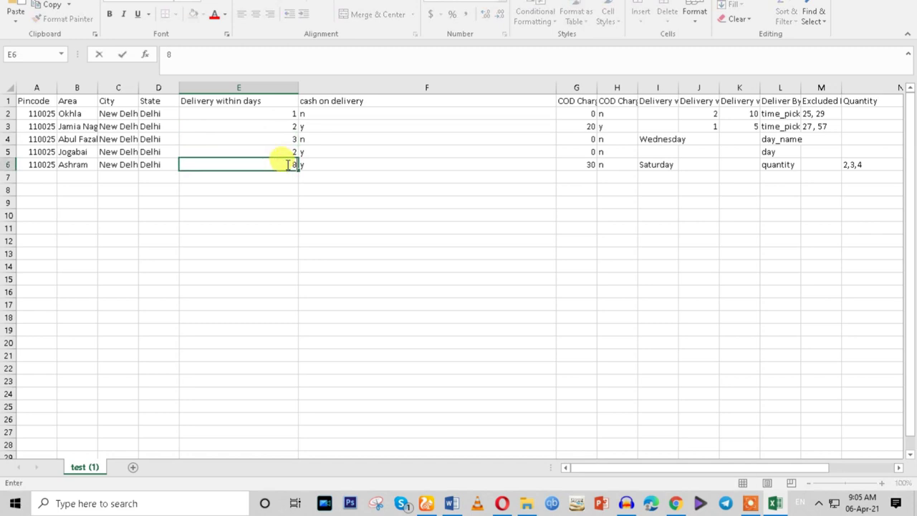
pyautogui.click(428, 174)
# Resize the cash on delivery and COD Charges columns to fit their headers.
pyautogui.click(587, 113)
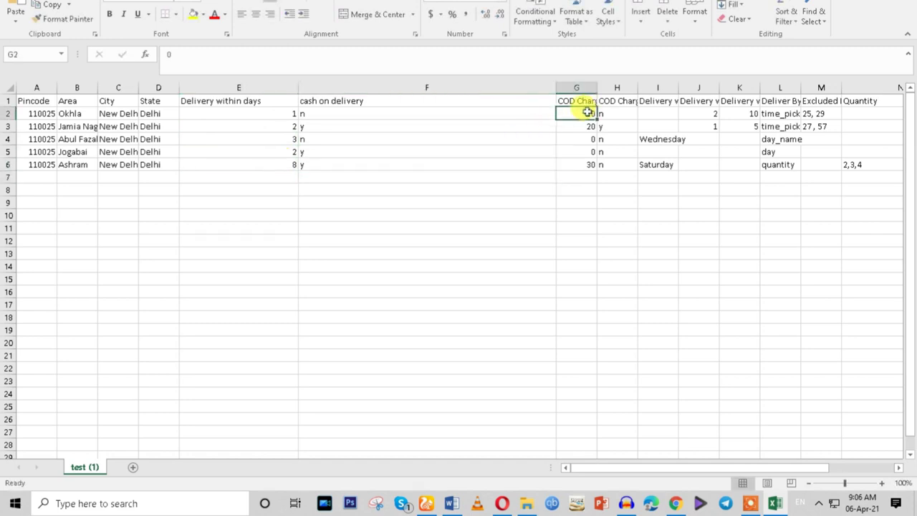
pyautogui.moveTo(555, 88); pyautogui.dragTo(547, 89)
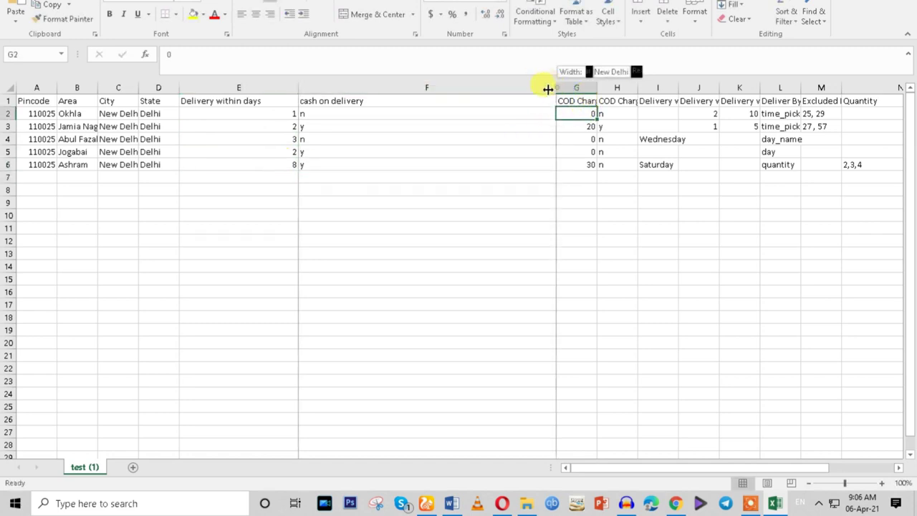
pyautogui.moveTo(427, 91); pyautogui.dragTo(573, 87)
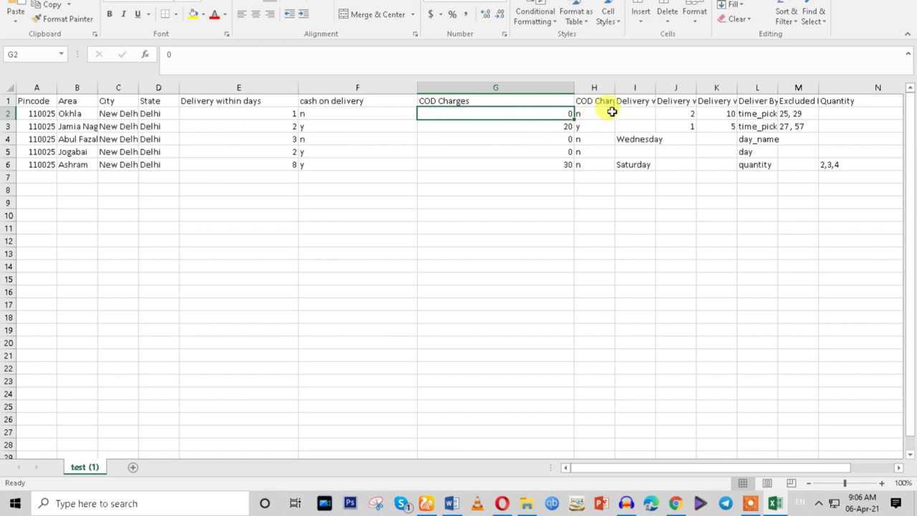
pyautogui.moveTo(573, 87); pyautogui.dragTo(710, 87)
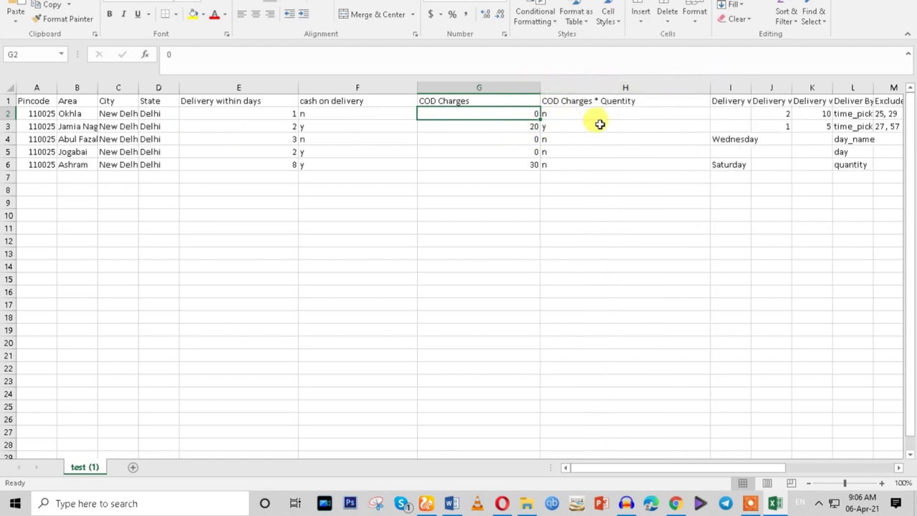
pyautogui.click(607, 103)
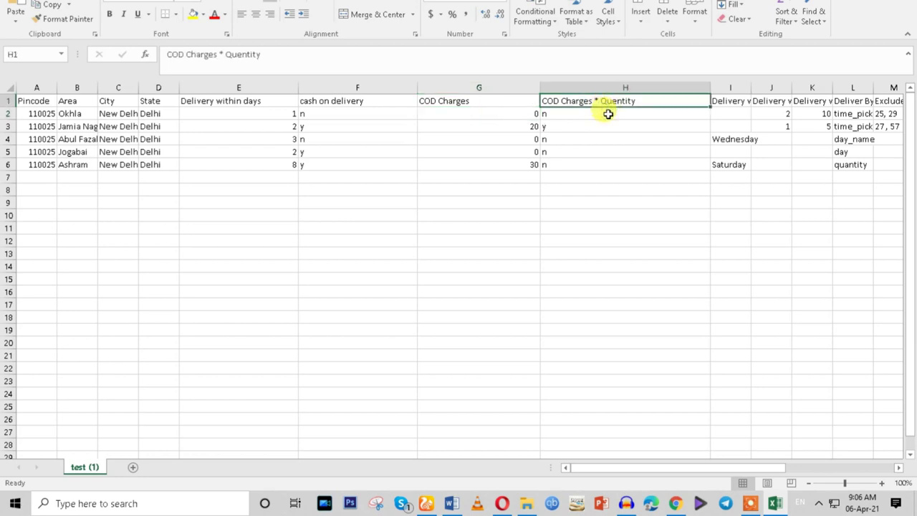
pyautogui.moveTo(610, 471); pyautogui.dragTo(650, 469)
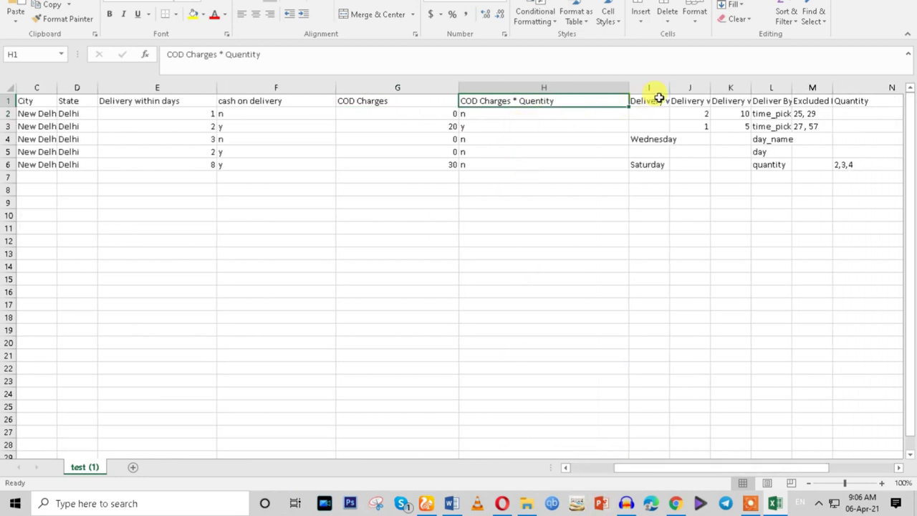
pyautogui.moveTo(669, 88); pyautogui.dragTo(761, 90)
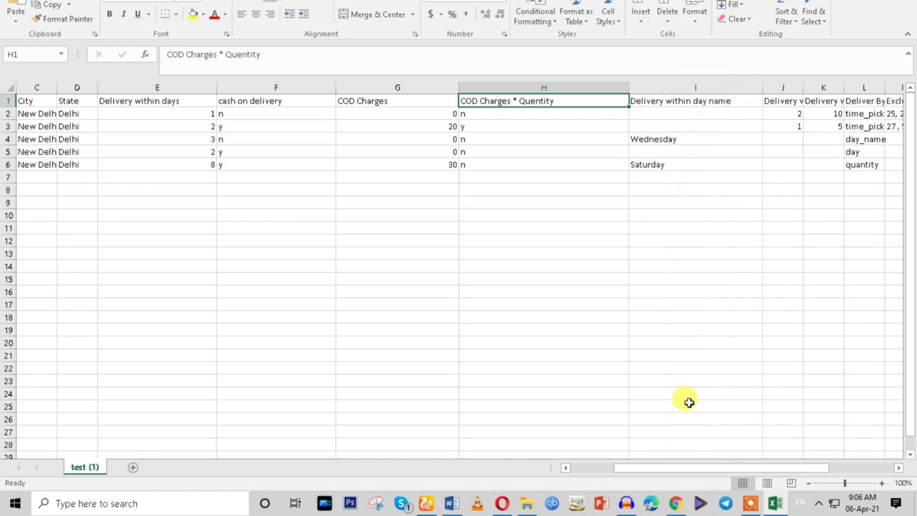
pyautogui.moveTo(681, 475); pyautogui.dragTo(749, 467)
# Widen columns J and K for the Hours and Minutes headers, then save in CSV format.
pyautogui.click(510, 114)
pyautogui.click(502, 141)
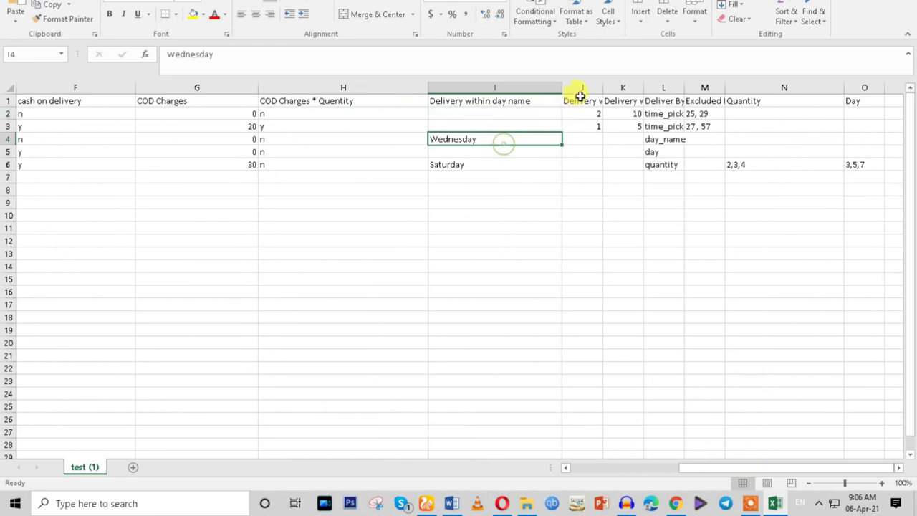
pyautogui.moveTo(608, 88); pyautogui.dragTo(654, 71)
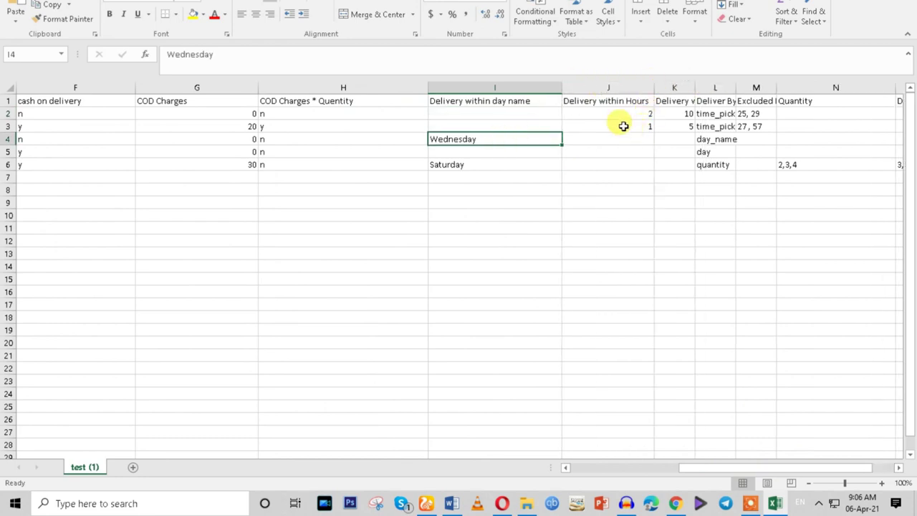
pyautogui.moveTo(724, 468); pyautogui.dragTo(753, 469)
pyautogui.moveTo(574, 87); pyautogui.dragTo(763, 80)
pyautogui.moveTo(775, 467); pyautogui.dragTo(805, 467)
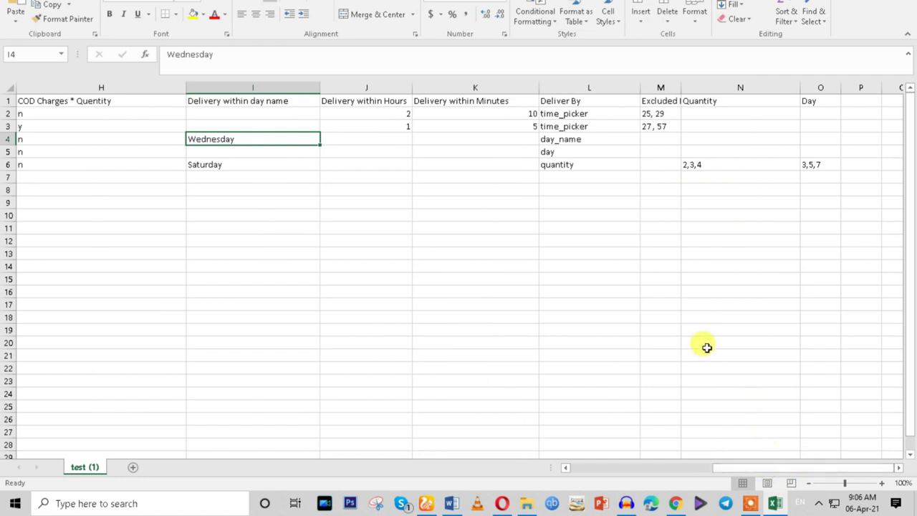
pyautogui.hotkey('ctrl', 's')
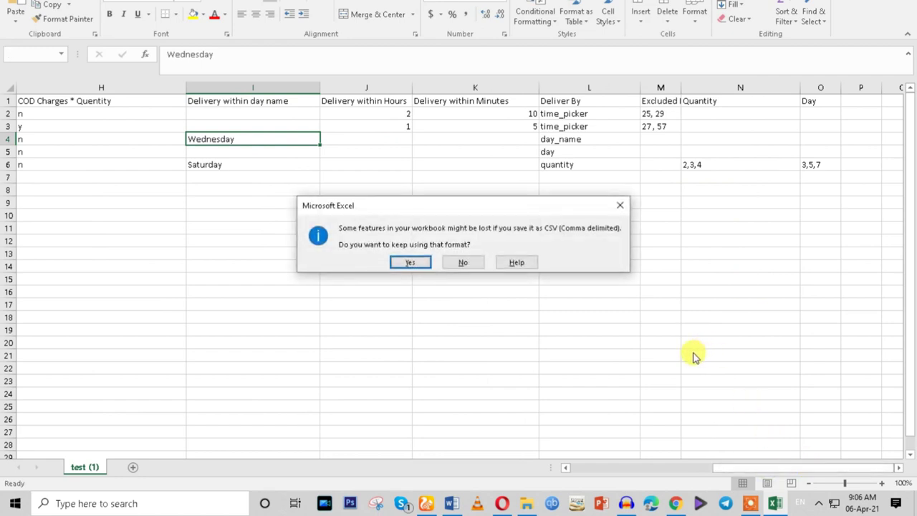
pyautogui.click(416, 260)
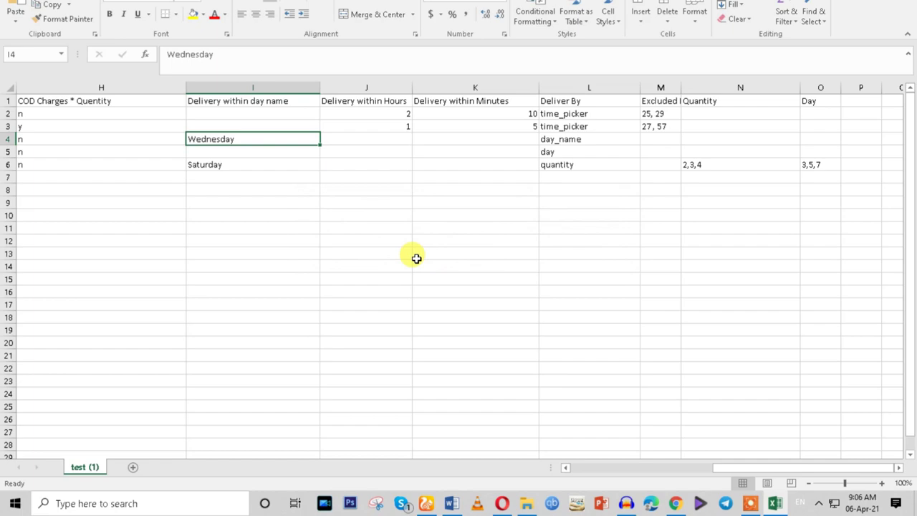
# Switch the Add Zip Code delivery timing to hours and minutes.
pyautogui.click(675, 503)
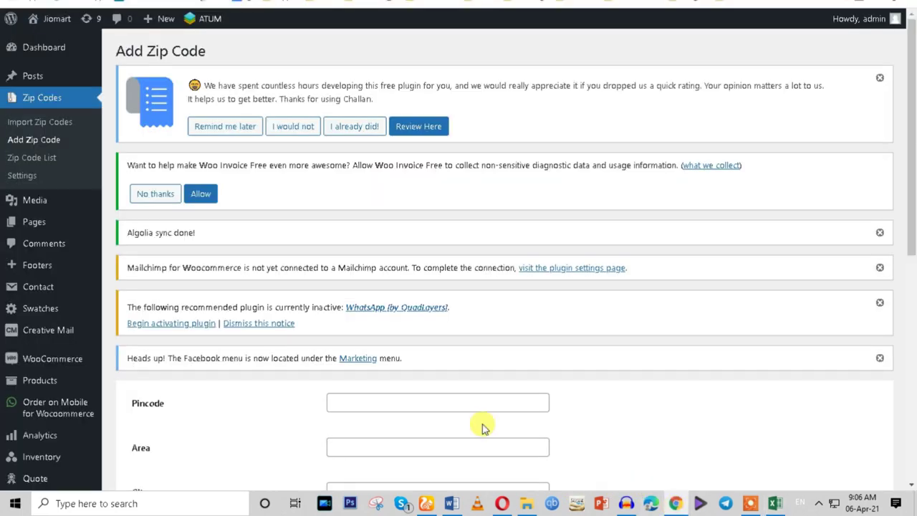
pyautogui.scroll(-3, 256, 332)
pyautogui.scroll(2, 256, 331)
pyautogui.scroll(1, 290, 261)
pyautogui.scroll(-2, 266, 258)
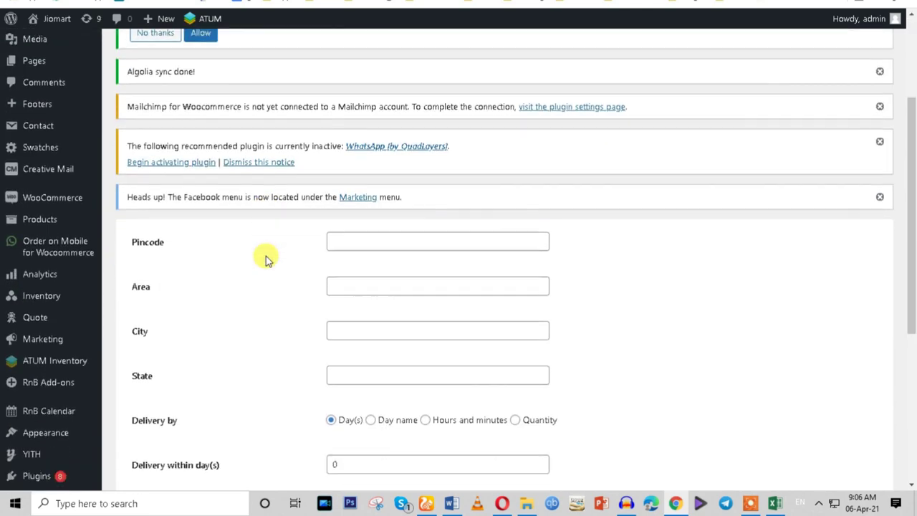
pyautogui.scroll(-3, 265, 260)
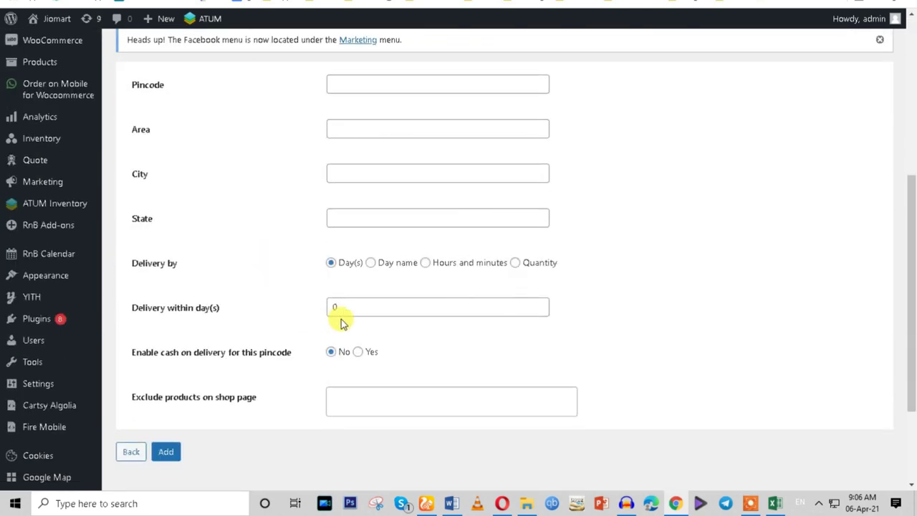
pyautogui.moveTo(356, 306); pyautogui.dragTo(246, 311)
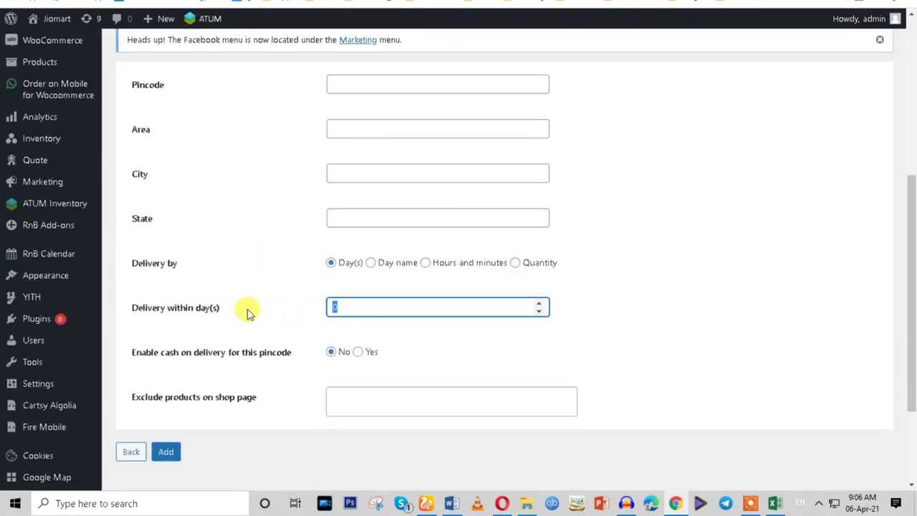
pyautogui.click(425, 262)
pyautogui.click(514, 264)
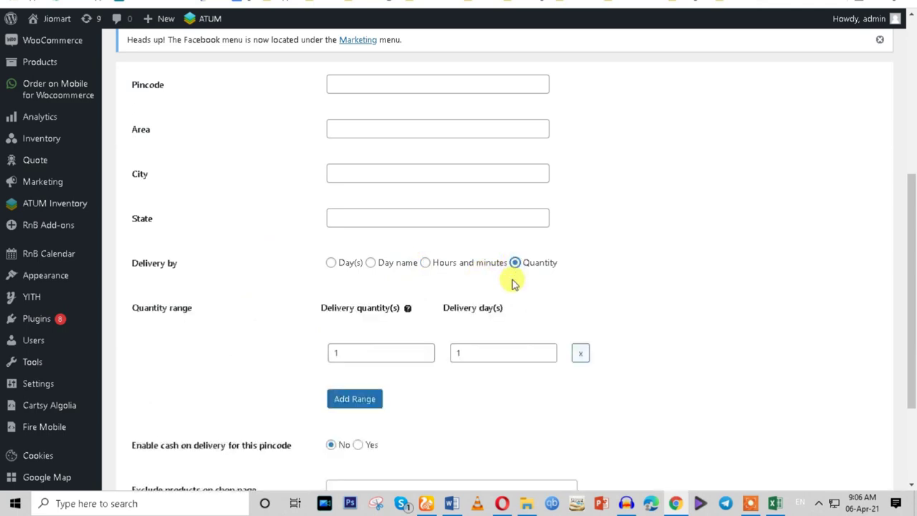
pyautogui.click(425, 262)
pyautogui.scroll(-2, 342, 401)
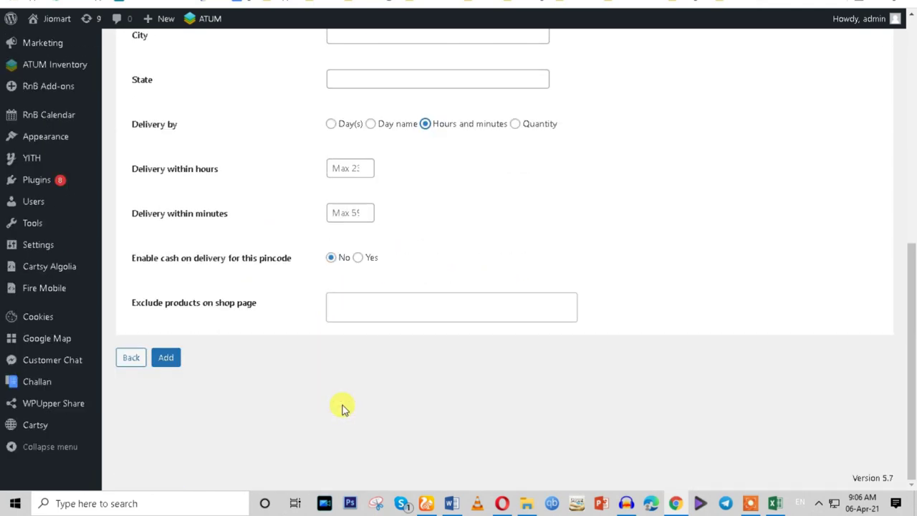
pyautogui.scroll(4, 341, 407)
# Autofill pincode 110025 with New Delhi, Delhi and enter Area 'test'.
pyautogui.click(352, 199)
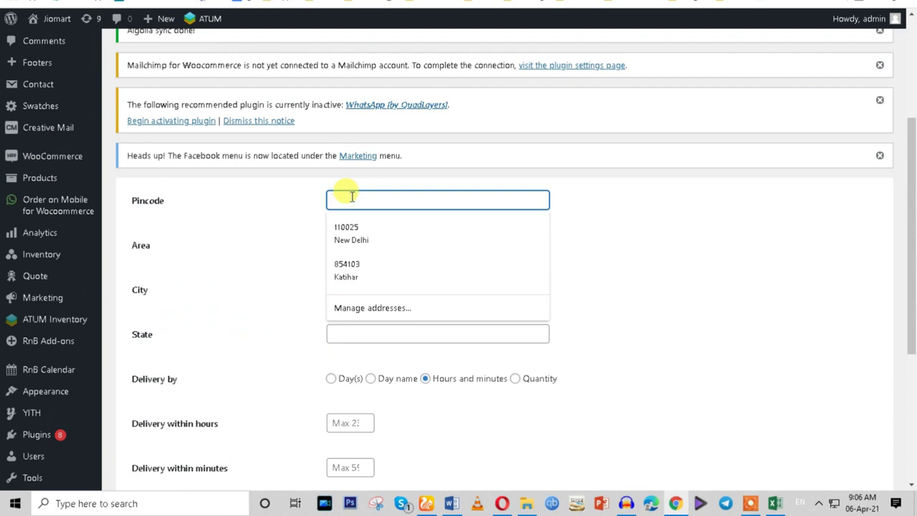
pyautogui.click(344, 231)
pyautogui.click(379, 243)
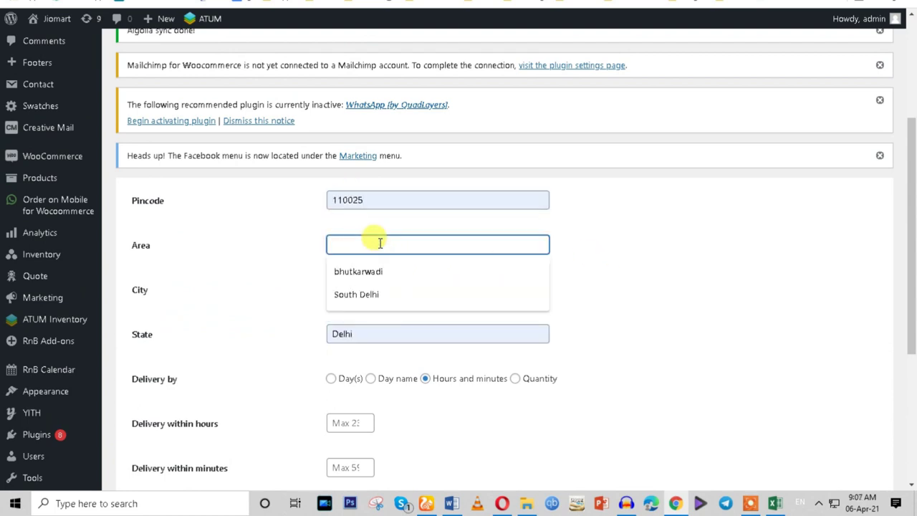
pyautogui.write('a')
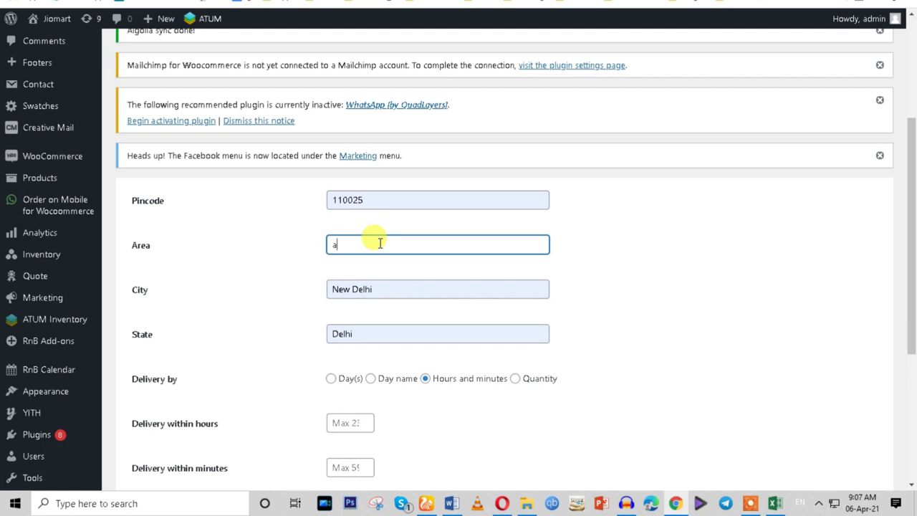
pyautogui.write('est')
pyautogui.click(646, 186)
# Set the delivery hours to 1.
pyautogui.scroll(-1, 483, 402)
pyautogui.scroll(-1, 381, 367)
pyautogui.click(339, 296)
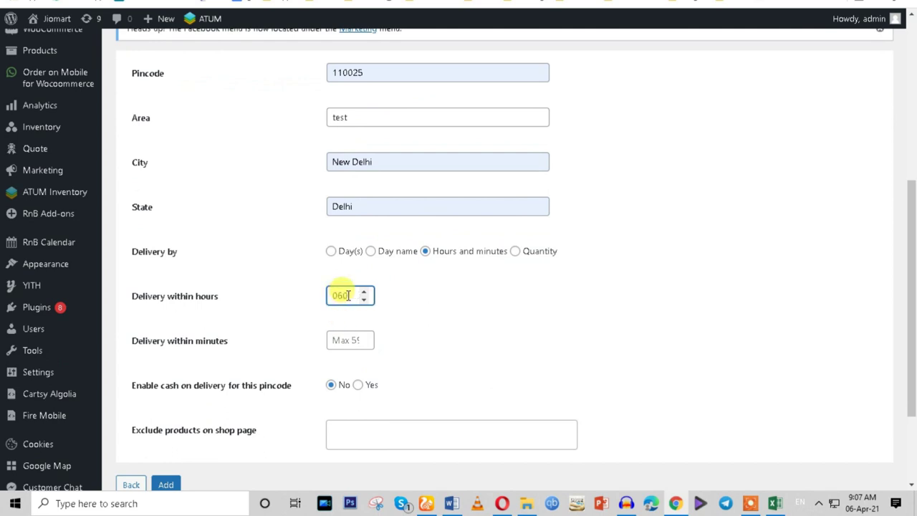
pyautogui.doubleClick(340, 295)
pyautogui.write('1')
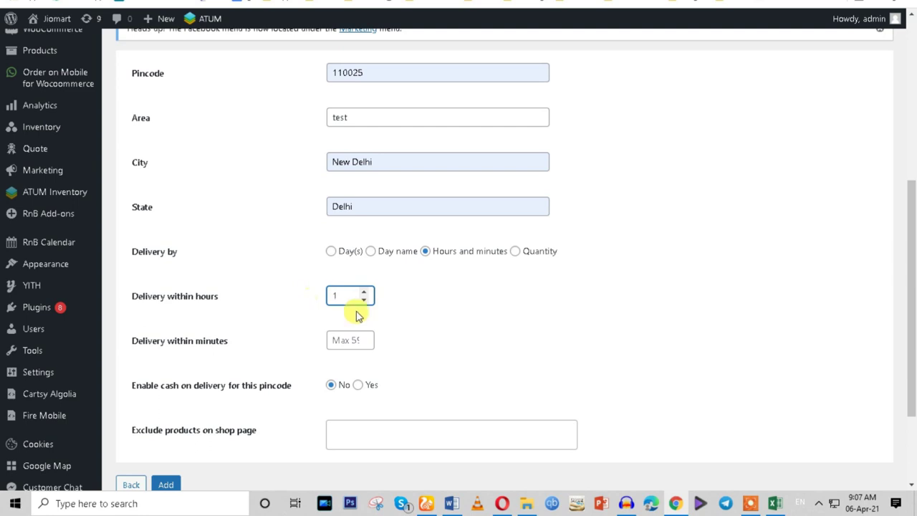
pyautogui.click(337, 342)
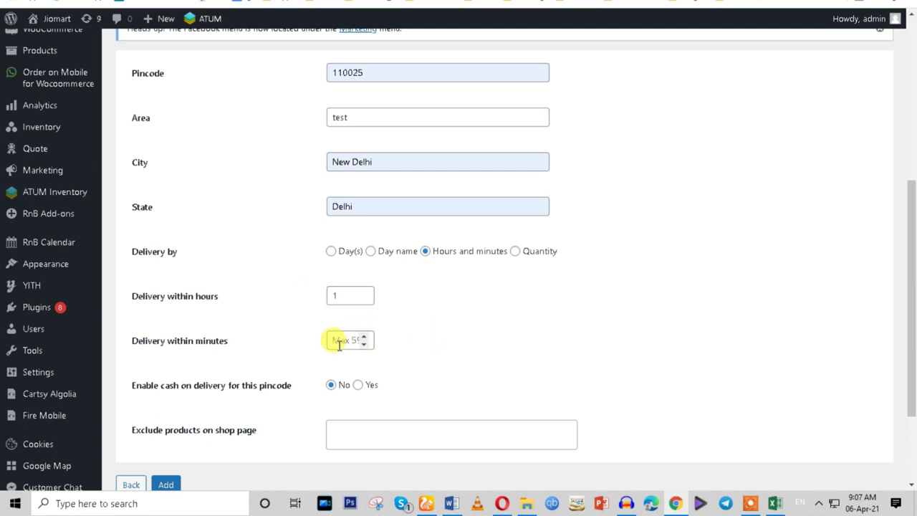
# Correct the delivery minutes to 59 and add the pincode entry.
pyautogui.click(433, 355)
pyautogui.scroll(-1, 445, 364)
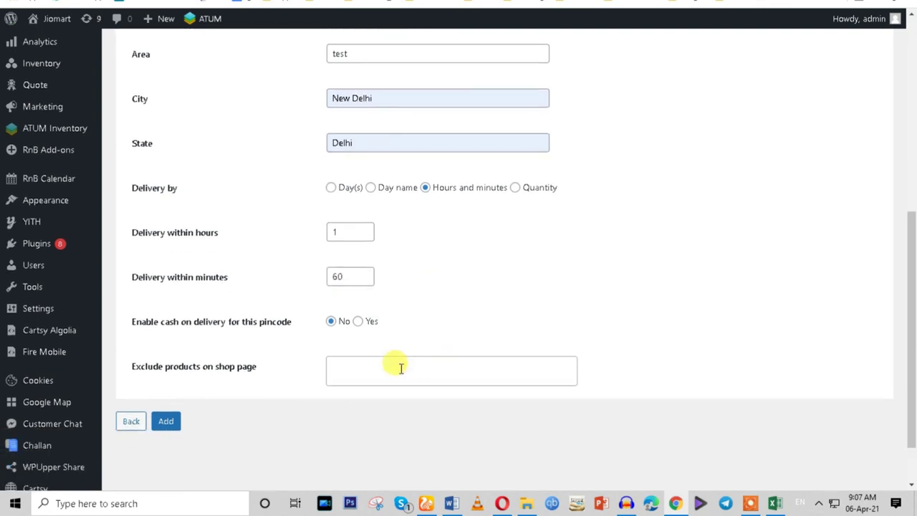
pyautogui.click(165, 423)
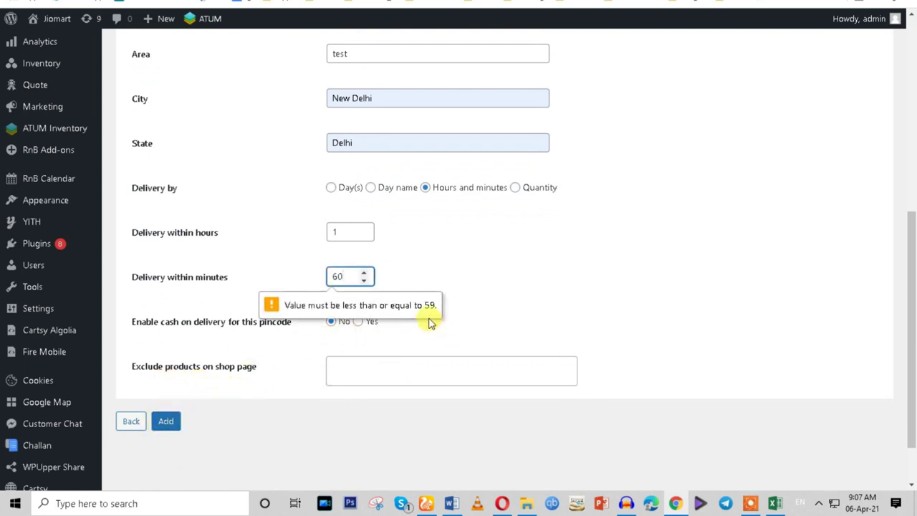
pyautogui.moveTo(347, 276); pyautogui.dragTo(313, 284)
pyautogui.write('59')
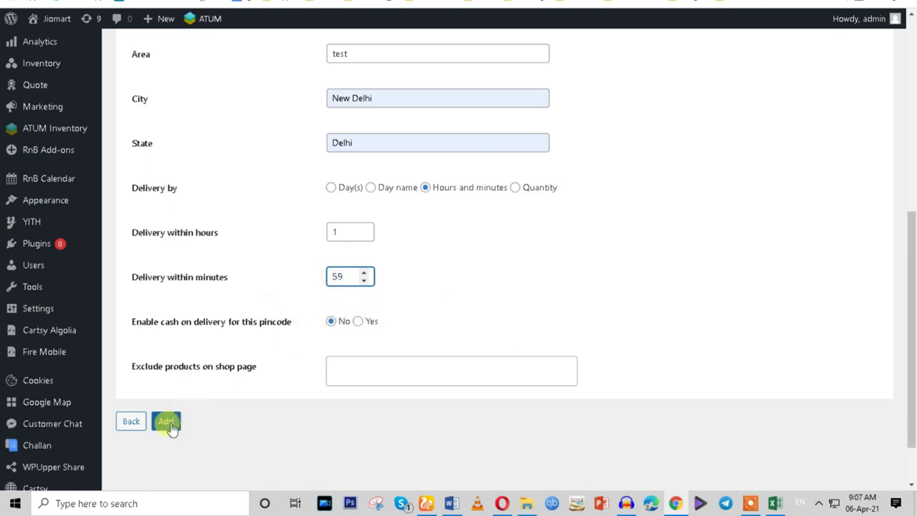
pyautogui.click(167, 423)
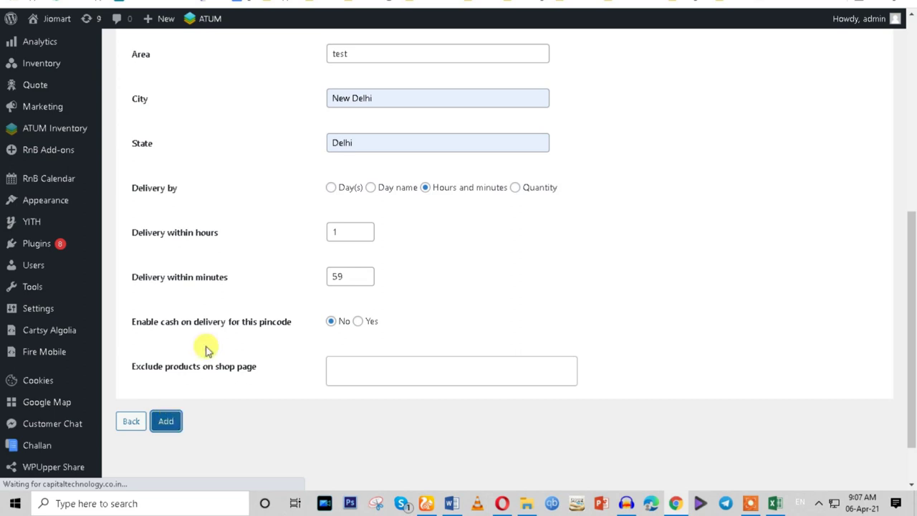
# Tick Enable COD charges in the Pincode check settings.
pyautogui.scroll(-5, 485, 378)
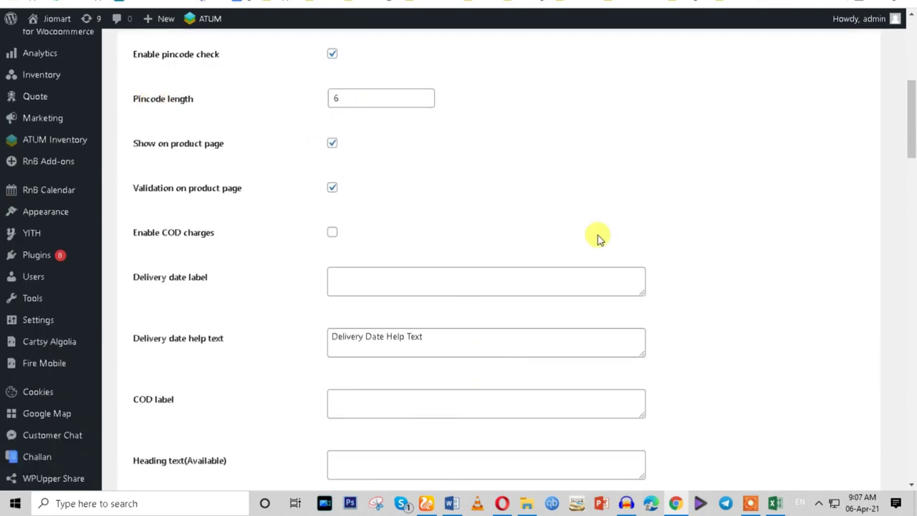
pyautogui.scroll(-1, 597, 235)
pyautogui.click(335, 223)
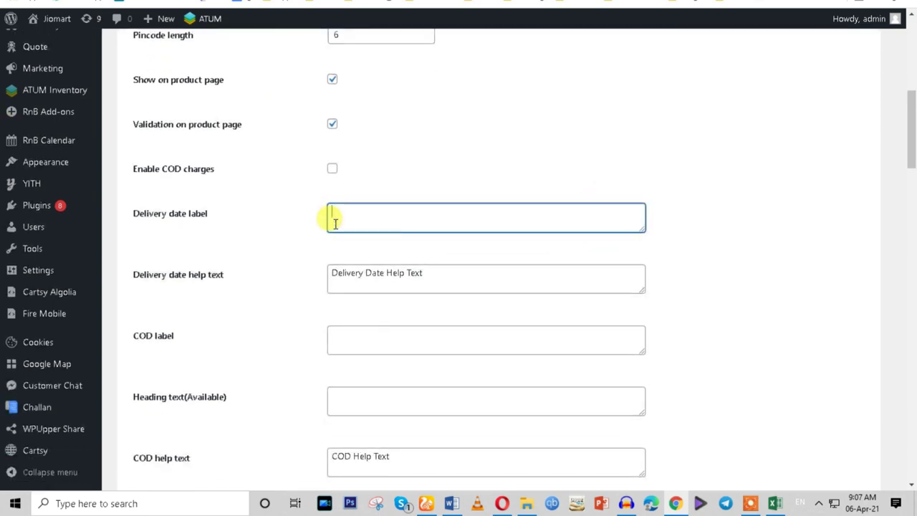
pyautogui.scroll(-1, 484, 231)
pyautogui.scroll(-1, 483, 231)
pyautogui.scroll(2, 483, 231)
pyautogui.click(332, 105)
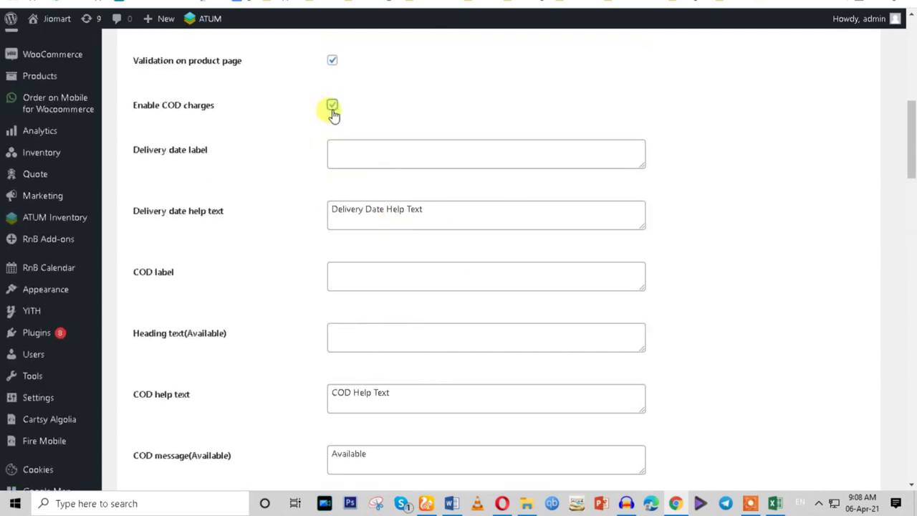
# Review the Pincode check popup section of the settings.
pyautogui.scroll(-3, 511, 321)
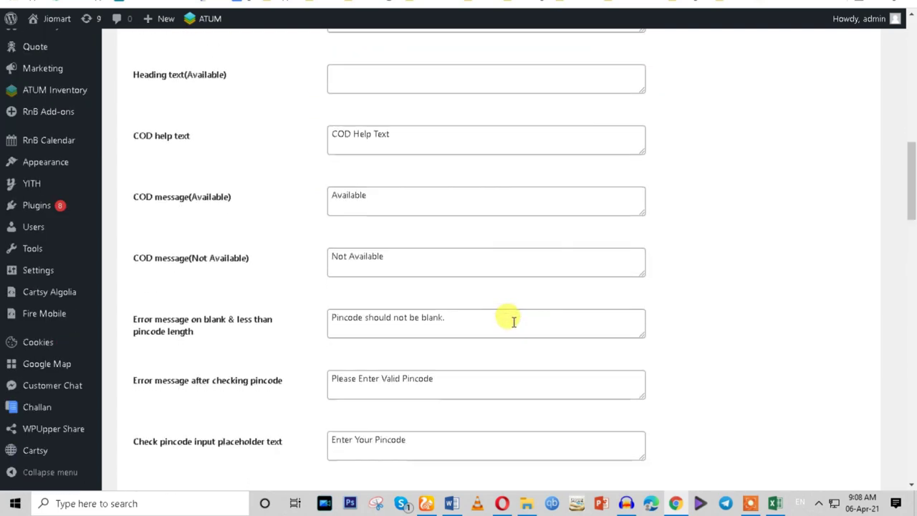
pyautogui.scroll(-5, 514, 322)
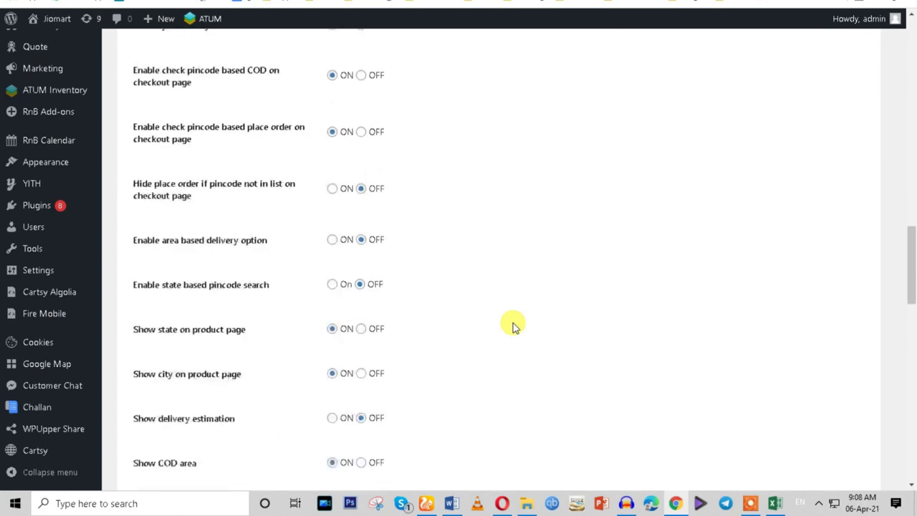
pyautogui.scroll(-5, 514, 326)
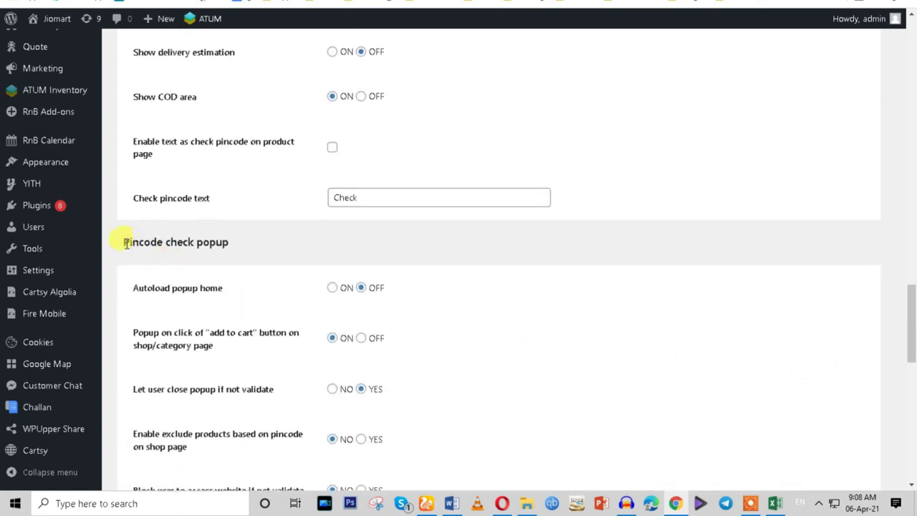
pyautogui.moveTo(126, 243); pyautogui.dragTo(237, 246)
pyautogui.scroll(-3, 370, 248)
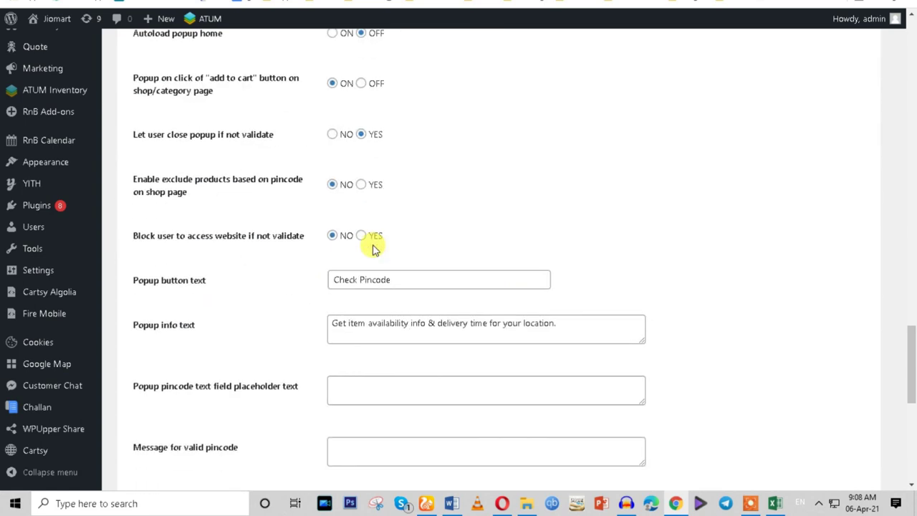
pyautogui.scroll(-5, 373, 248)
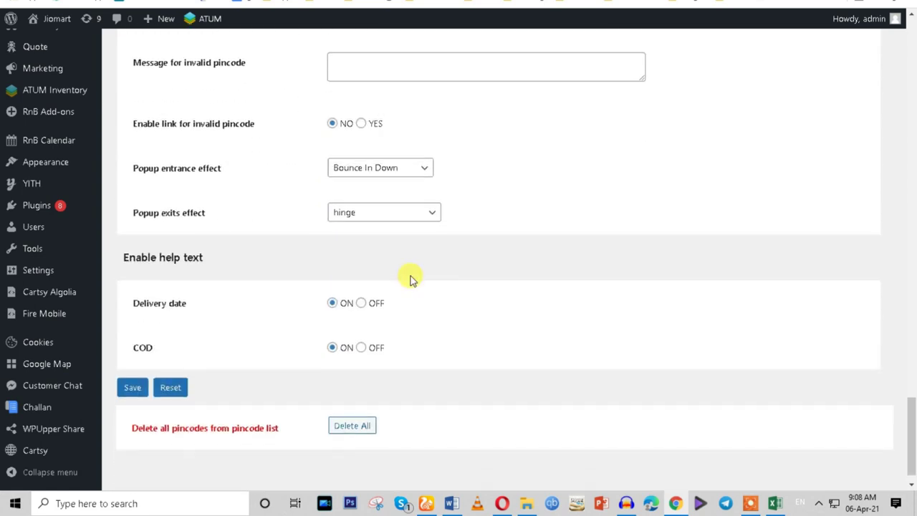
pyautogui.scroll(7, 528, 263)
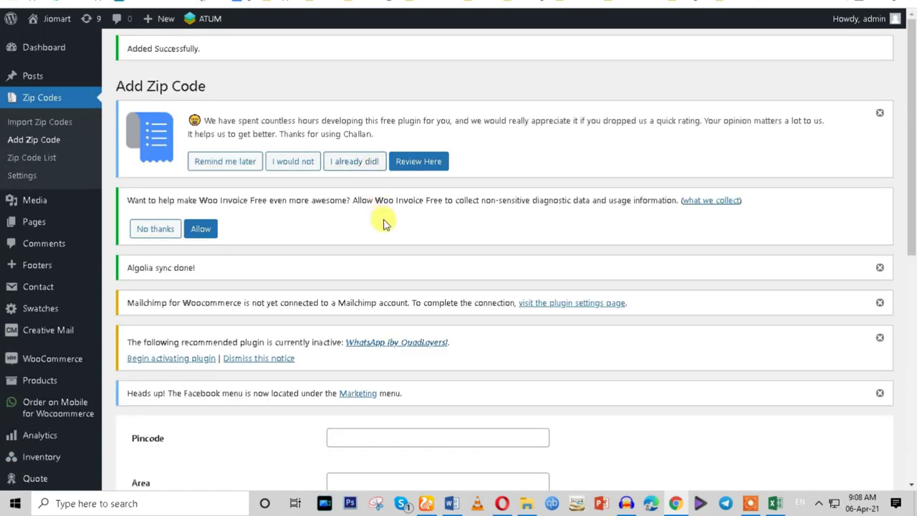
pyautogui.scroll(-6, 380, 222)
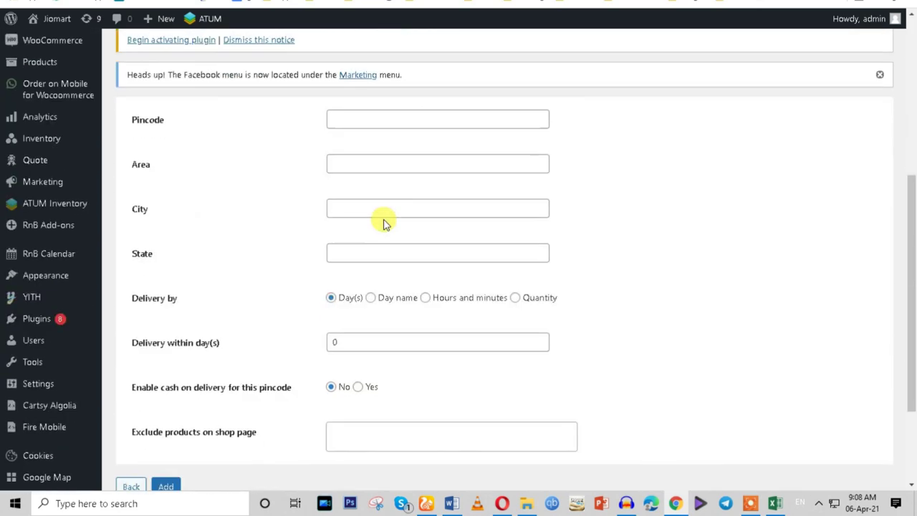
pyautogui.scroll(4, 387, 226)
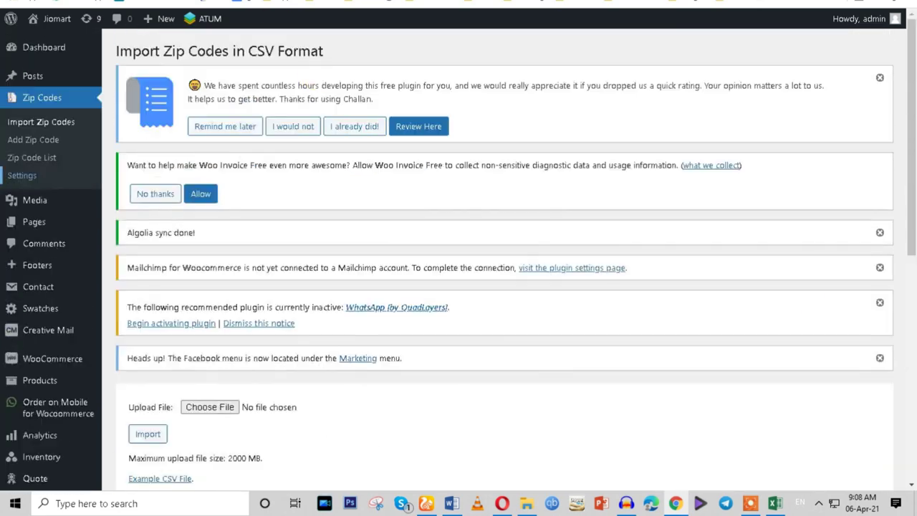
# Choose test (1).csv from Downloads as the zip code import file.
pyautogui.scroll(-3, 348, 389)
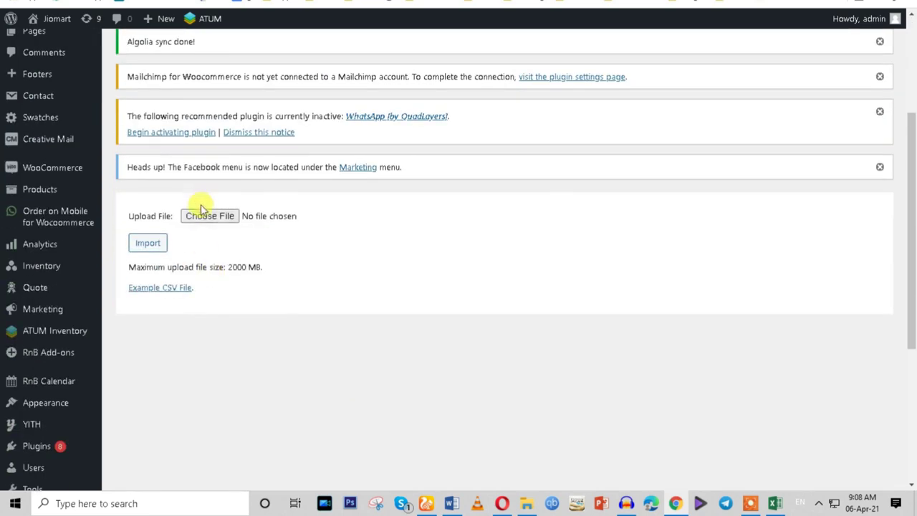
pyautogui.click(203, 209)
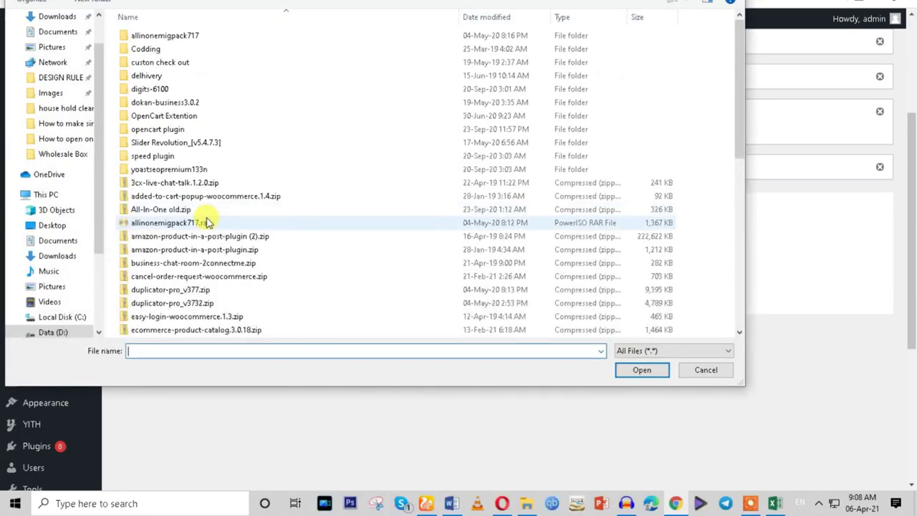
pyautogui.scroll(1, 103, 108)
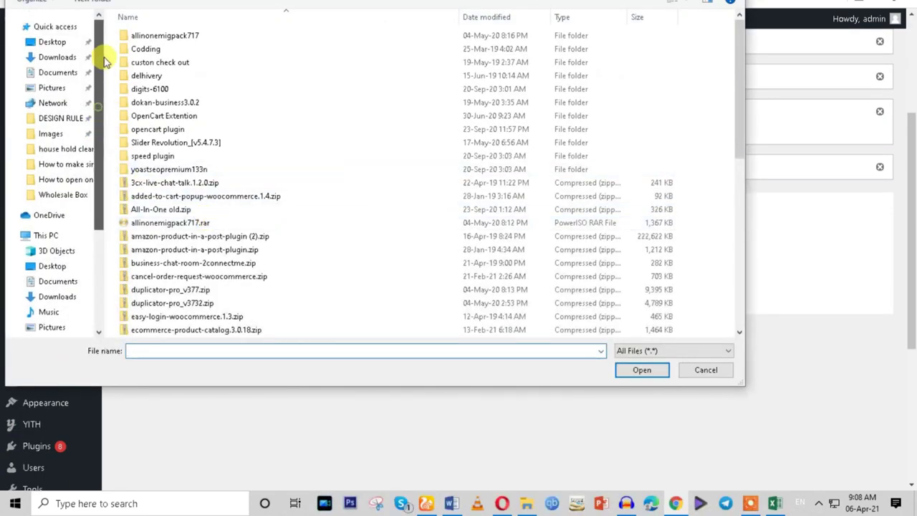
pyautogui.click(56, 59)
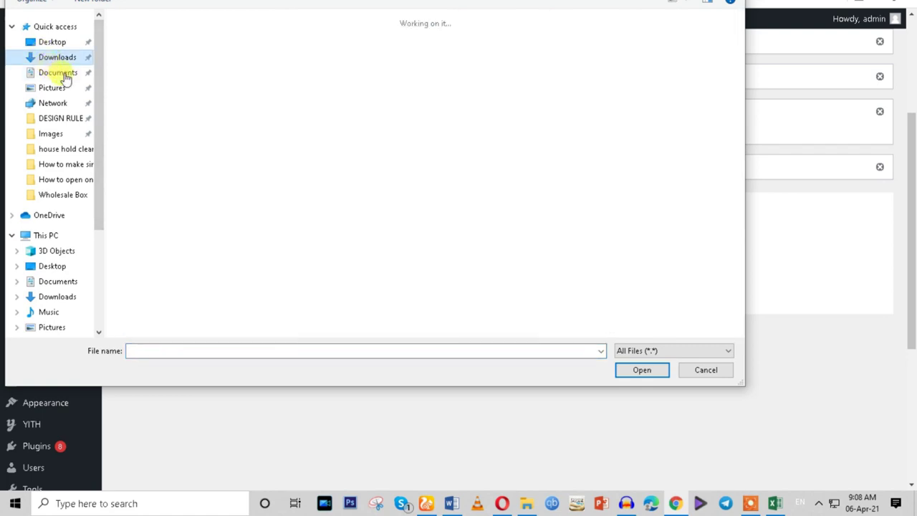
pyautogui.doubleClick(154, 87)
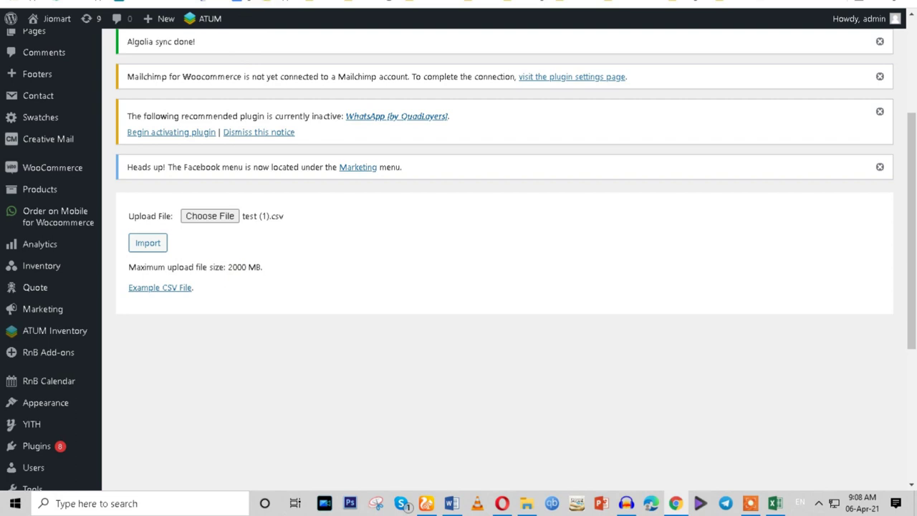
# Open the Zip Code List page and dismiss the review request notice.
pyautogui.scroll(2, 103, 180)
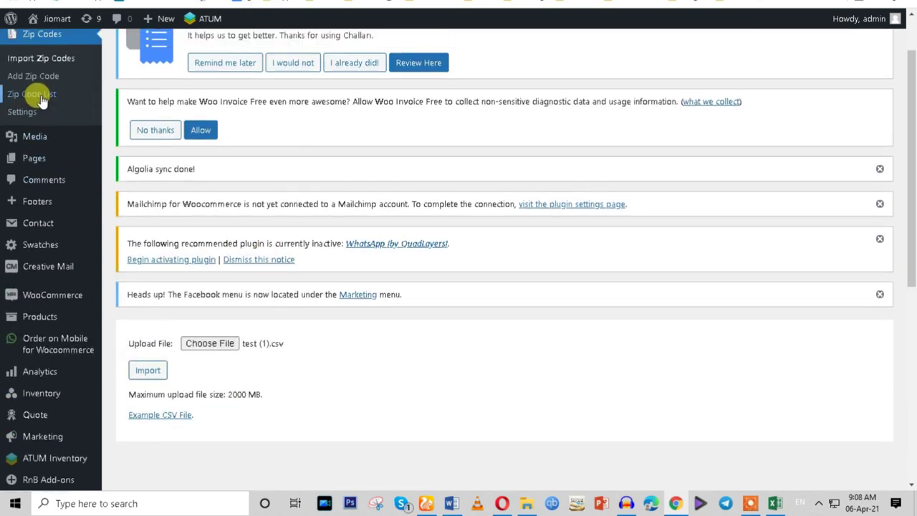
pyautogui.rightClick(41, 100)
pyautogui.click(69, 101)
pyautogui.click(36, 94)
pyautogui.tripleClick(255, 394)
pyautogui.click(331, 63)
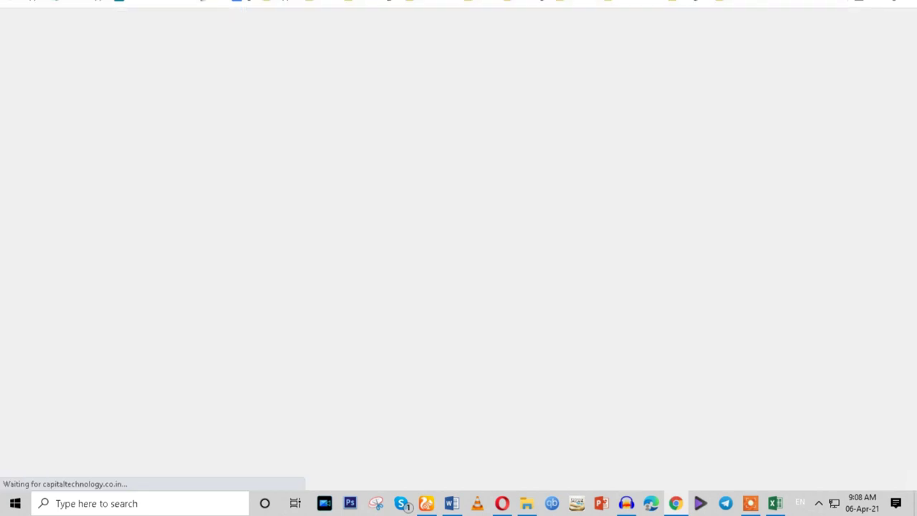
pyautogui.scroll(-5, 606, 246)
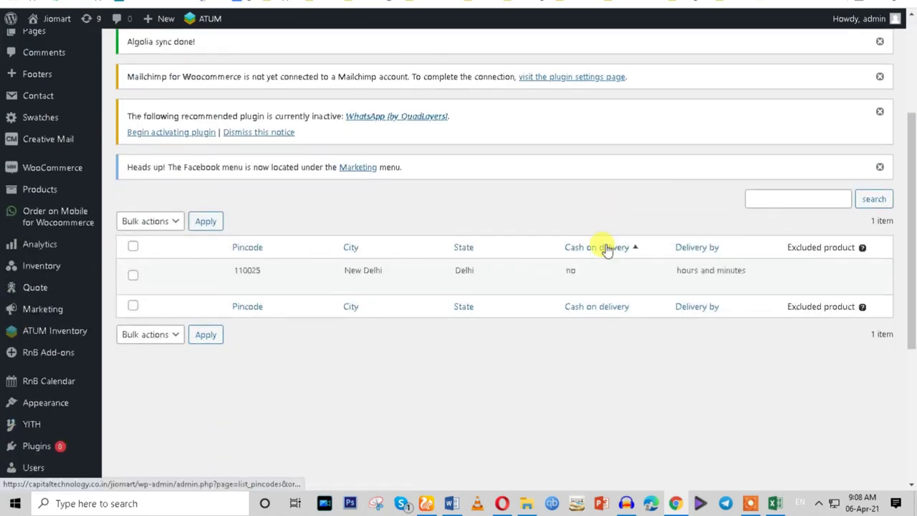
pyautogui.moveTo(222, 281)
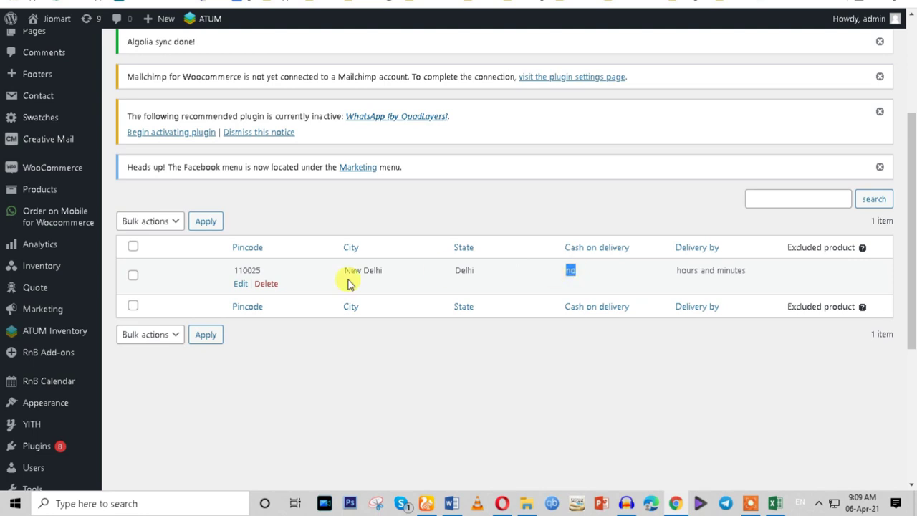
# Copy the pincode 110025 from the zip code list.
pyautogui.doubleClick(245, 270)
pyautogui.press('super+c')
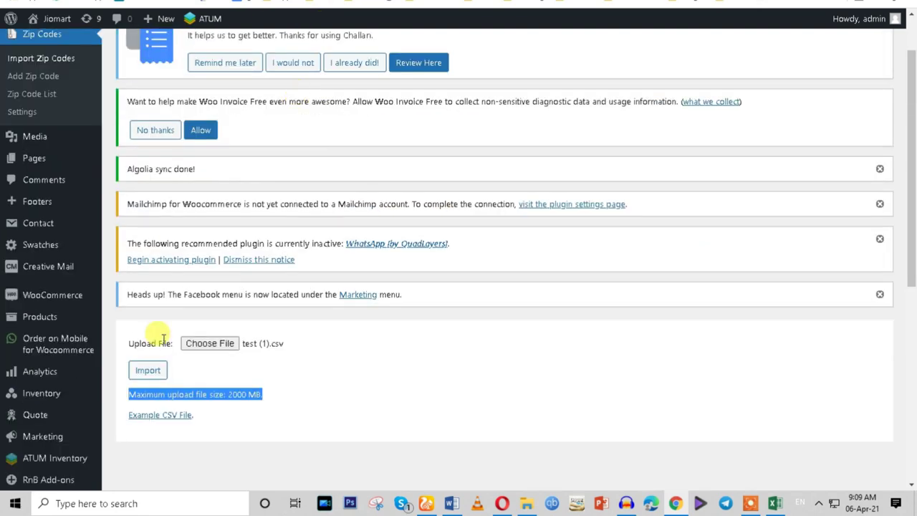
pyautogui.click(147, 370)
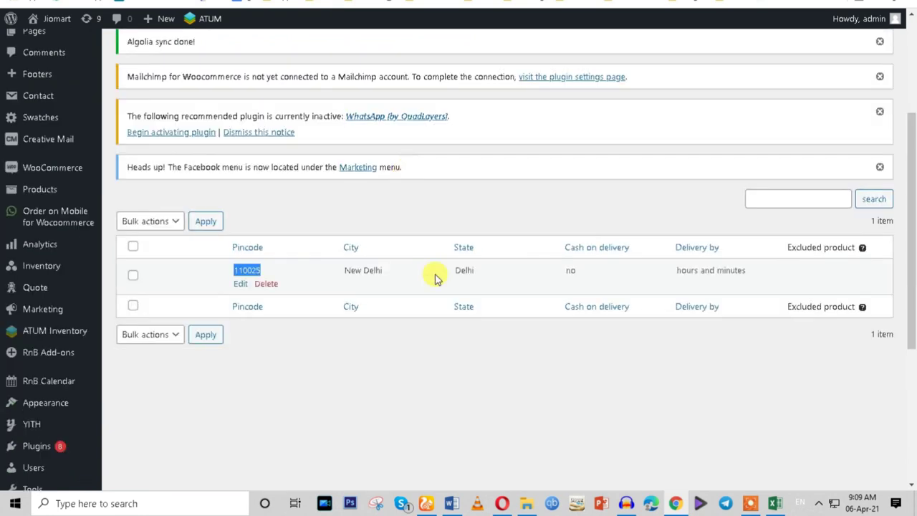
pyautogui.rightClick(244, 272)
pyautogui.click(268, 283)
pyautogui.click(676, 503)
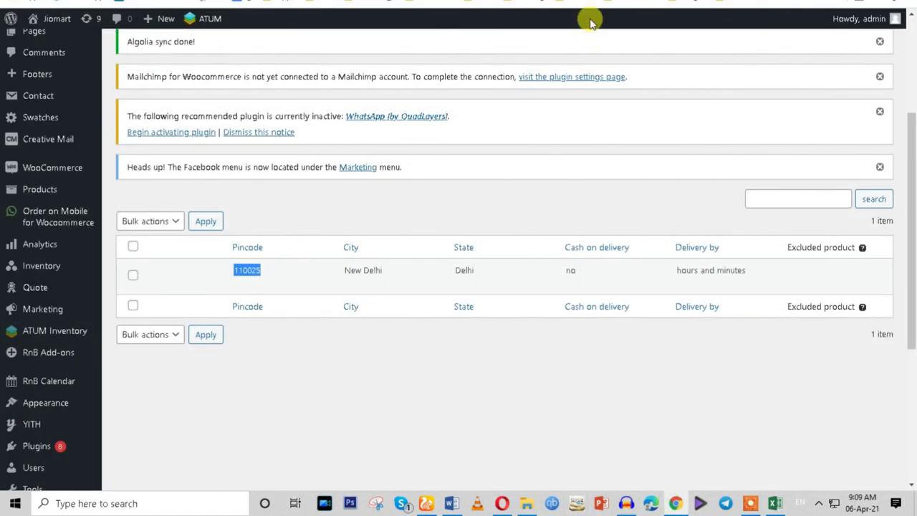
# Paste 110025 into the Arbi product's pincode field and confirm New Delhi delivery with COD.
pyautogui.hotkey('ctrl', 'Tab')
pyautogui.scroll(-2, 553, 344)
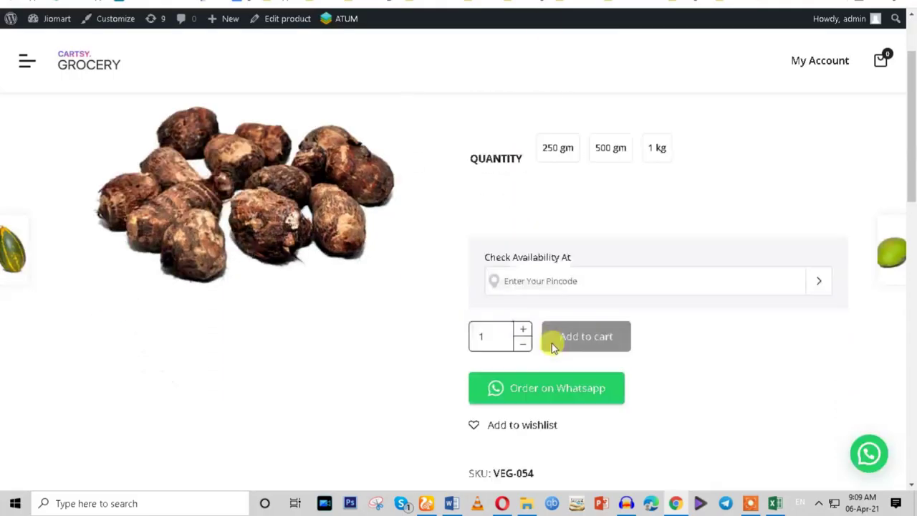
pyautogui.click(542, 256)
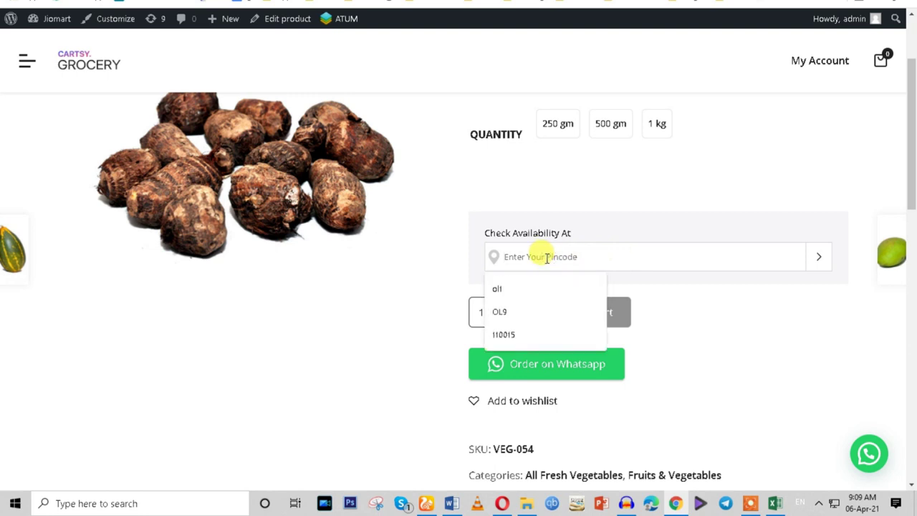
pyautogui.rightClick(544, 259)
pyautogui.click(576, 354)
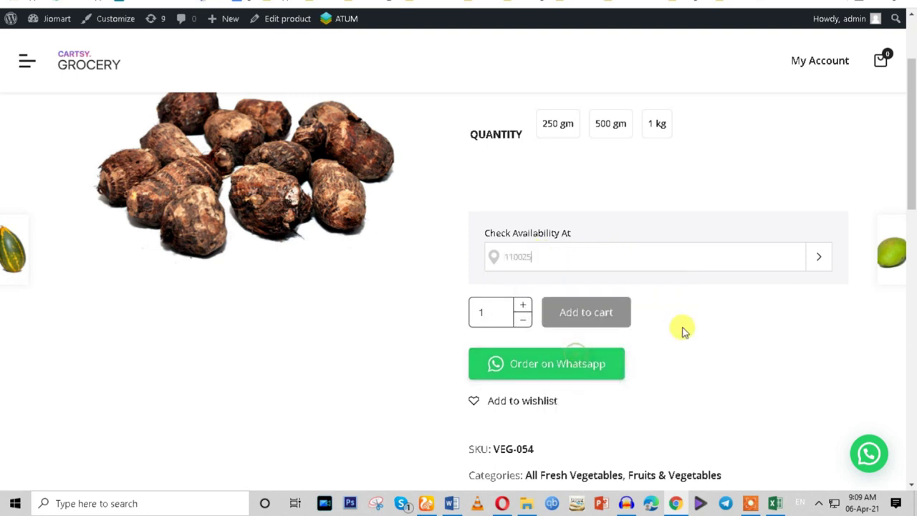
pyautogui.click(820, 260)
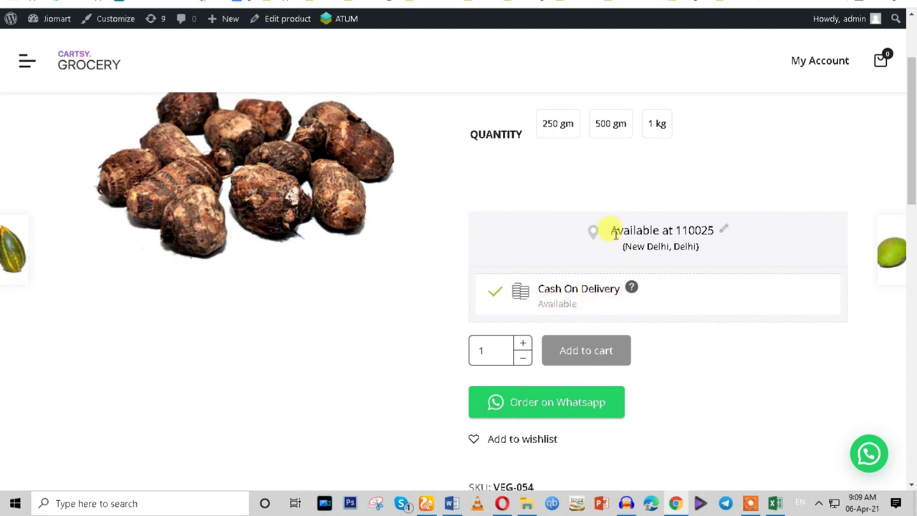
pyautogui.moveTo(611, 230); pyautogui.dragTo(702, 249)
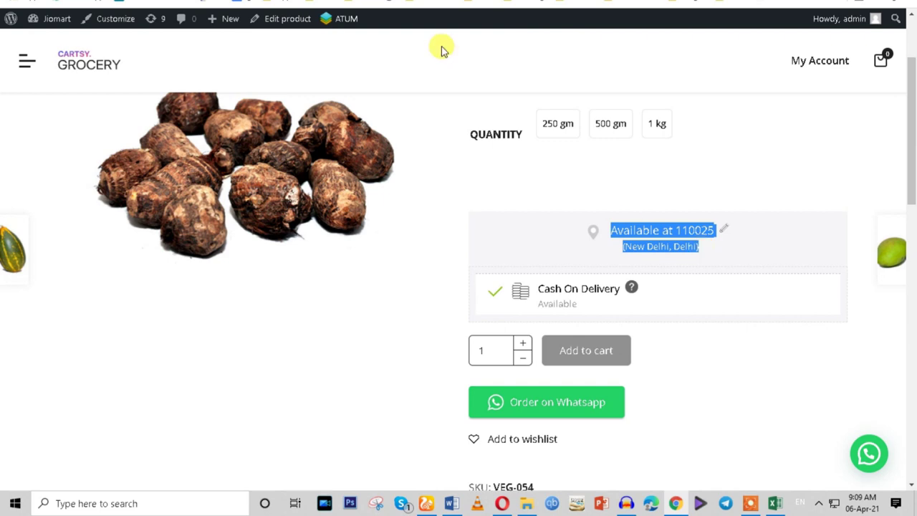
pyautogui.click(266, 4)
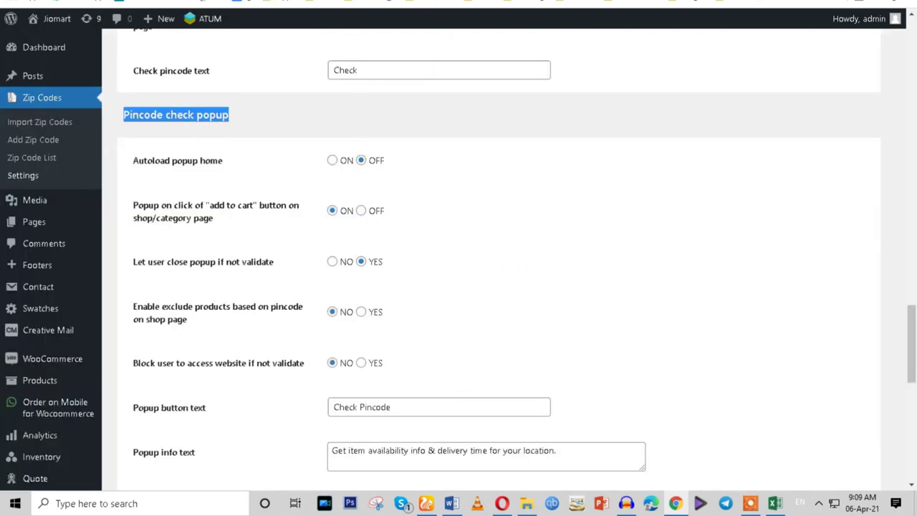
# Cycle through the admin tabs to the pincode list and inspect its cash on delivery 'no'.
pyautogui.hotkey('ctrl', 'Tab')
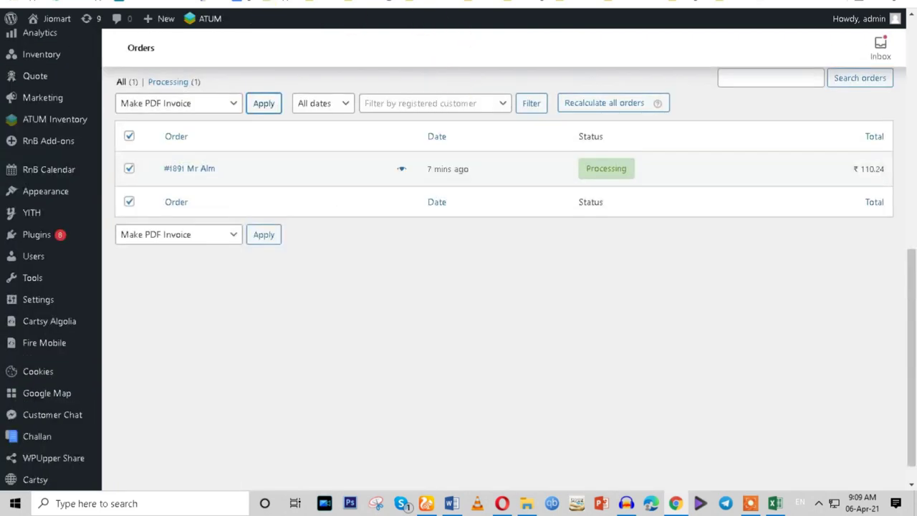
pyautogui.hotkey('ctrl', 'Tab')
pyautogui.hotkey('ctrl', 'Tab')
pyautogui.hotkey('ctrl', 'Tab')
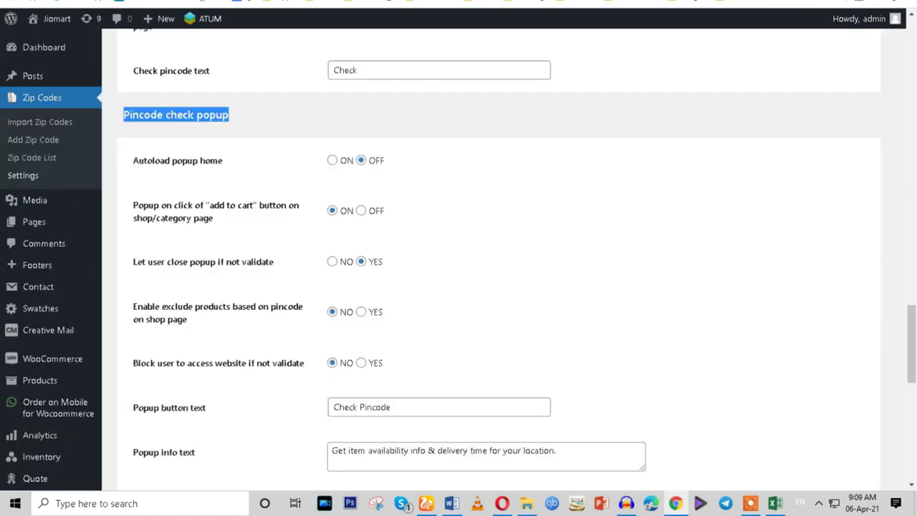
pyautogui.hotkey('ctrl', 'Tab')
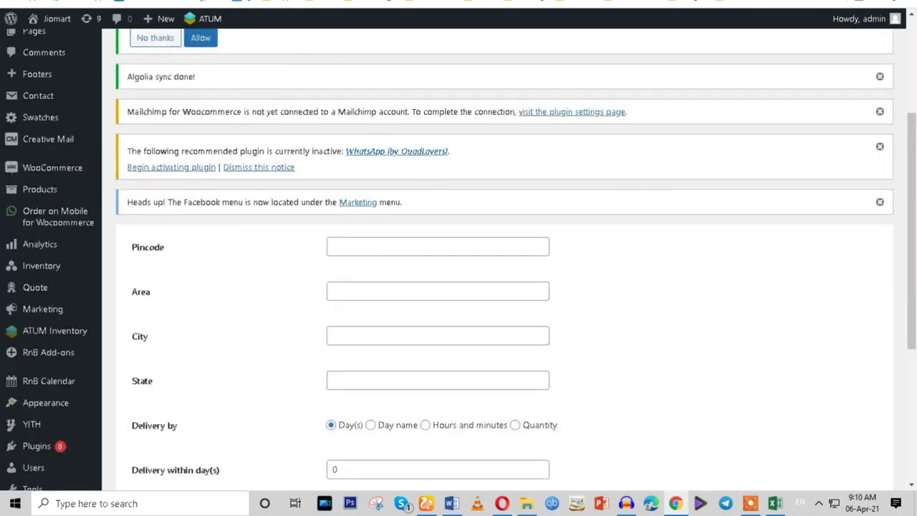
pyautogui.hotkey('ctrl', 'Tab')
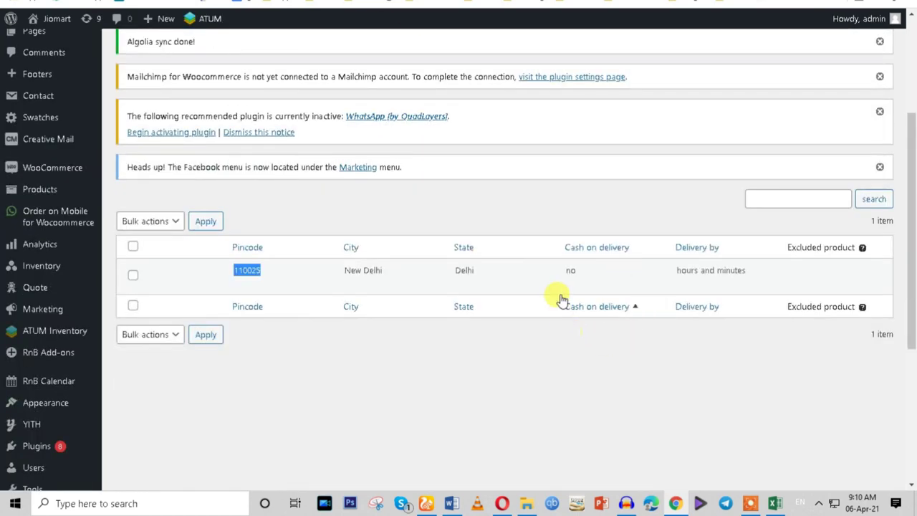
pyautogui.doubleClick(568, 272)
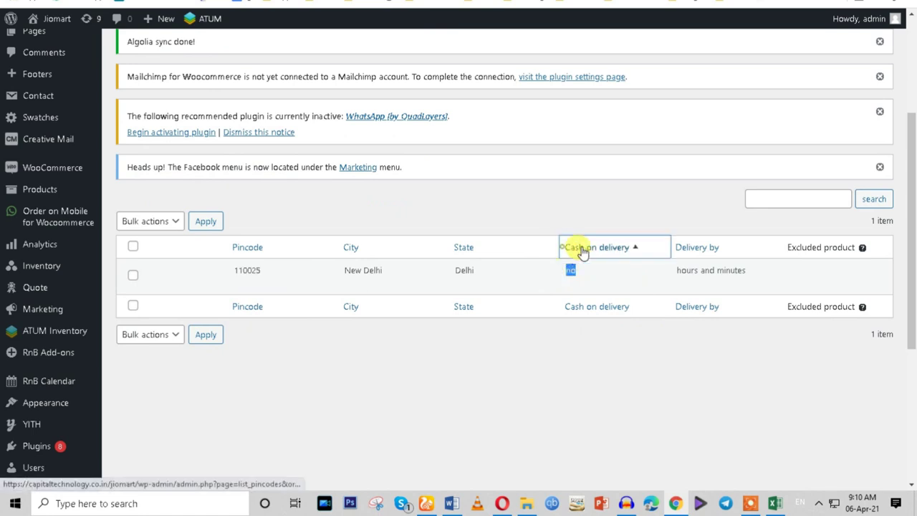
pyautogui.click(603, 387)
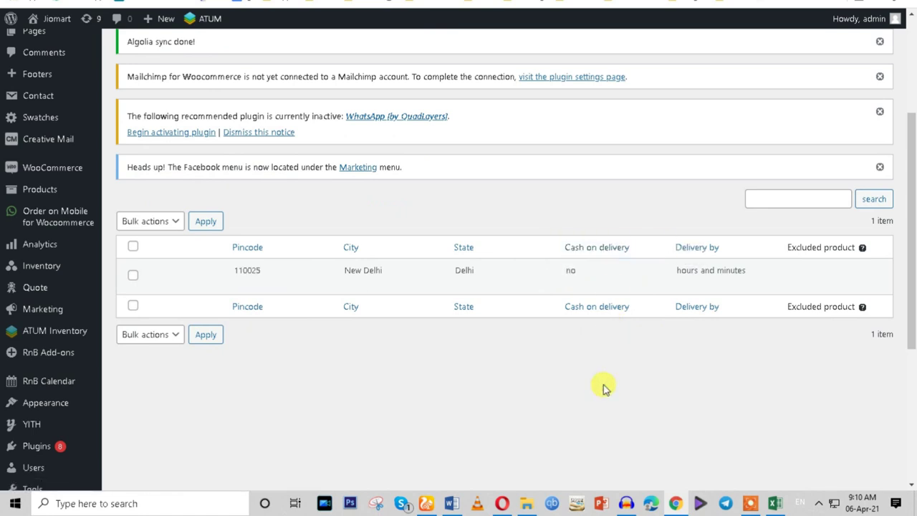
# Review the Zip Codes popup settings, then return to the pincode list.
pyautogui.click(312, 6)
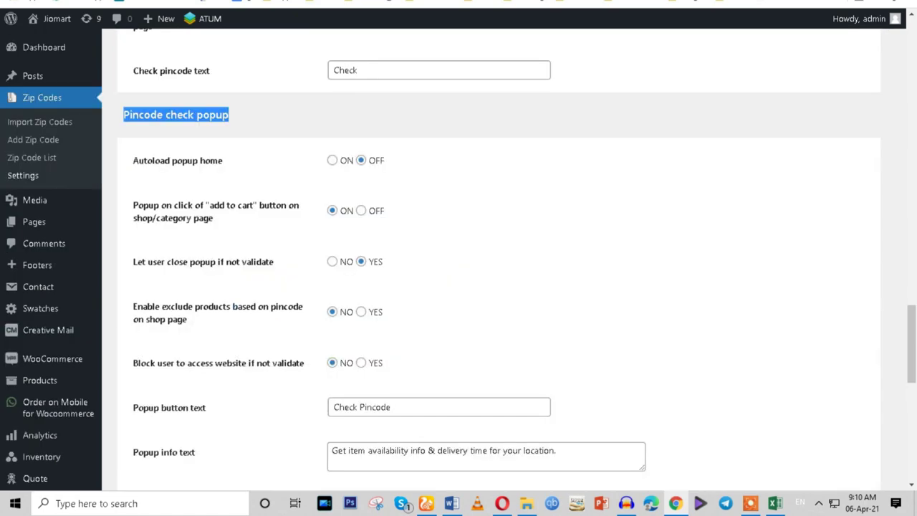
pyautogui.scroll(3, 411, 319)
pyautogui.scroll(15, 410, 320)
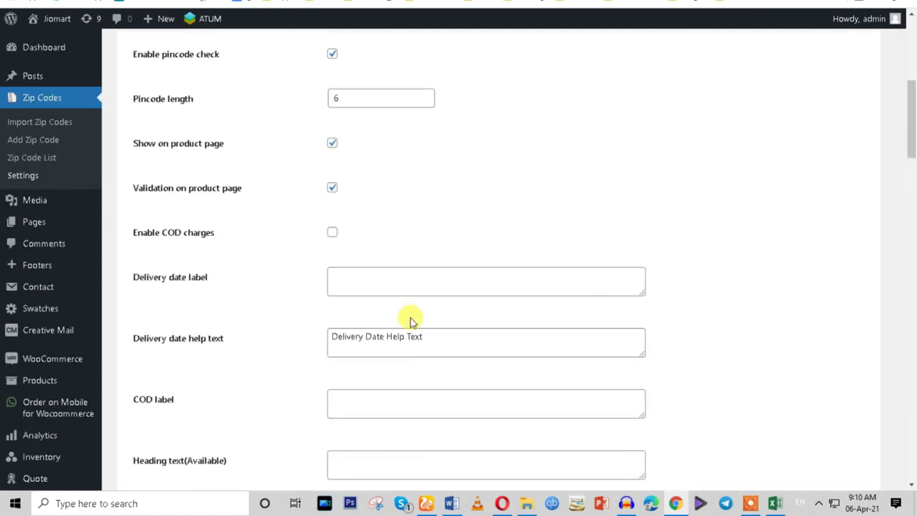
pyautogui.click(179, 4)
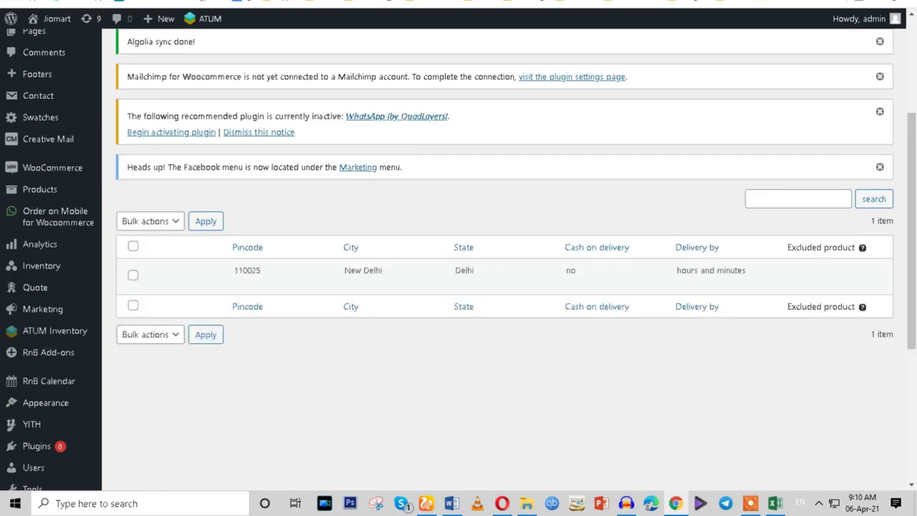
# Check the CSV upload notice on the Import Zip Codes page before moving to the storefront.
pyautogui.hotkey('ctrl', 'Tab')
pyautogui.hotkey('ctrl', 'Tab')
pyautogui.scroll(-4, 421, 241)
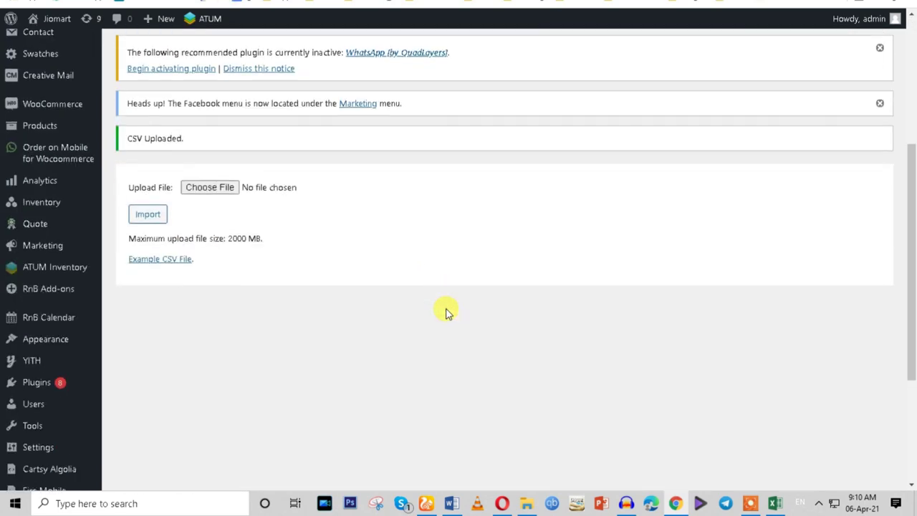
pyautogui.scroll(4, 207, 237)
pyautogui.scroll(-2, 231, 261)
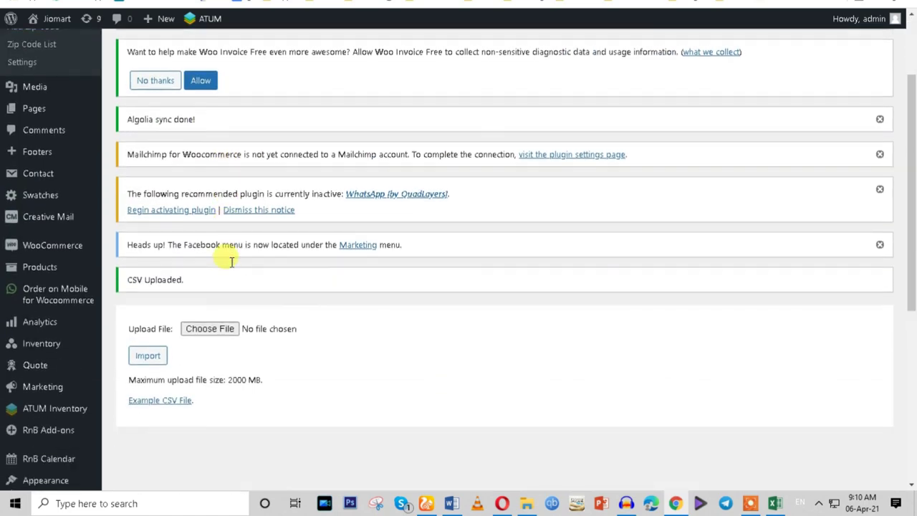
pyautogui.scroll(-1, 232, 261)
pyautogui.doubleClick(134, 265)
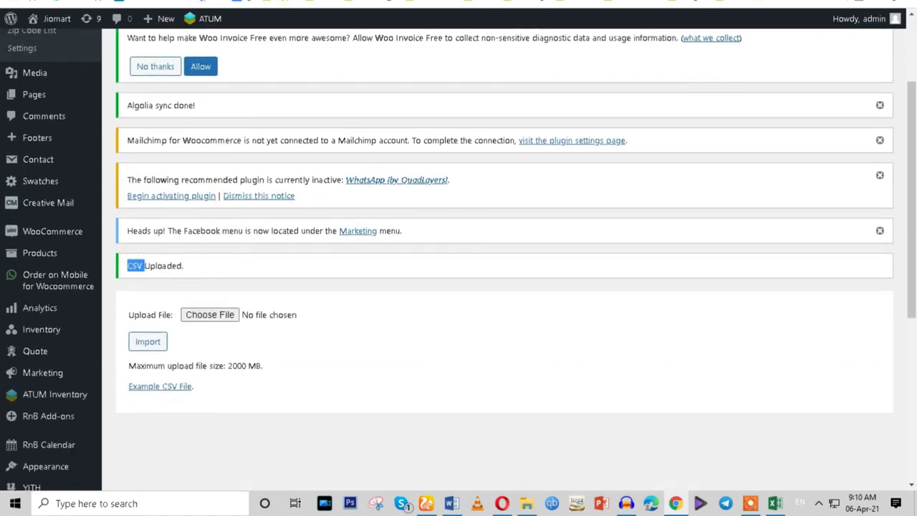
pyautogui.hotkey('ctrl', 'Tab')
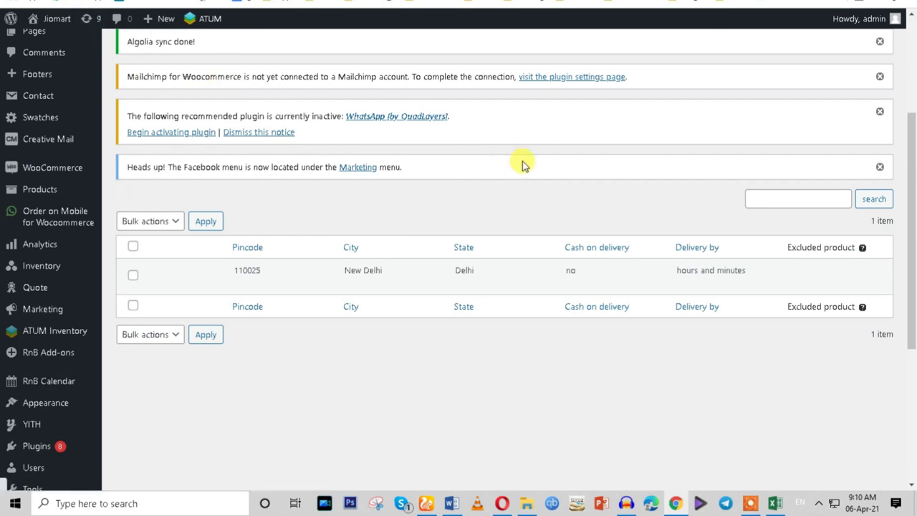
pyautogui.hotkey('ctrl', 'Tab')
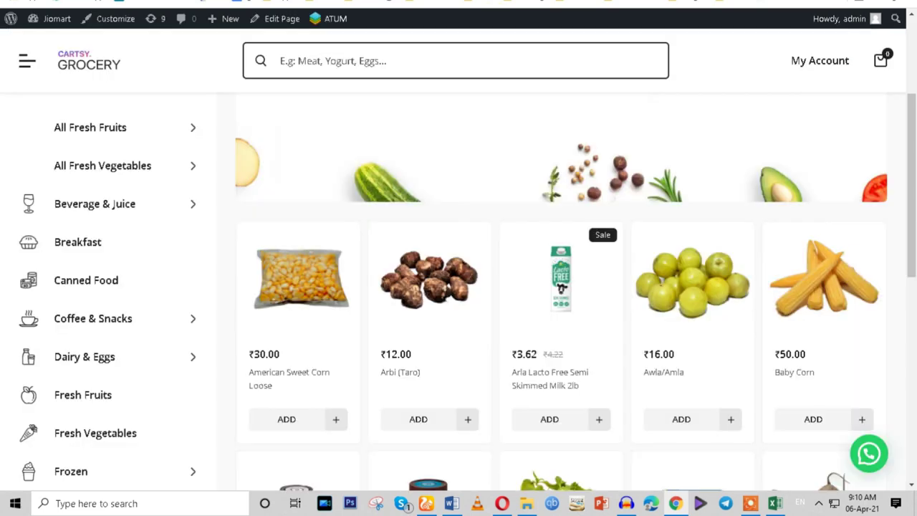
# Reload the Cartsy Grocery home page from the Arbi (Taro) tab and browse the storefront.
pyautogui.scroll(-4, 526, 145)
pyautogui.scroll(1, 511, 205)
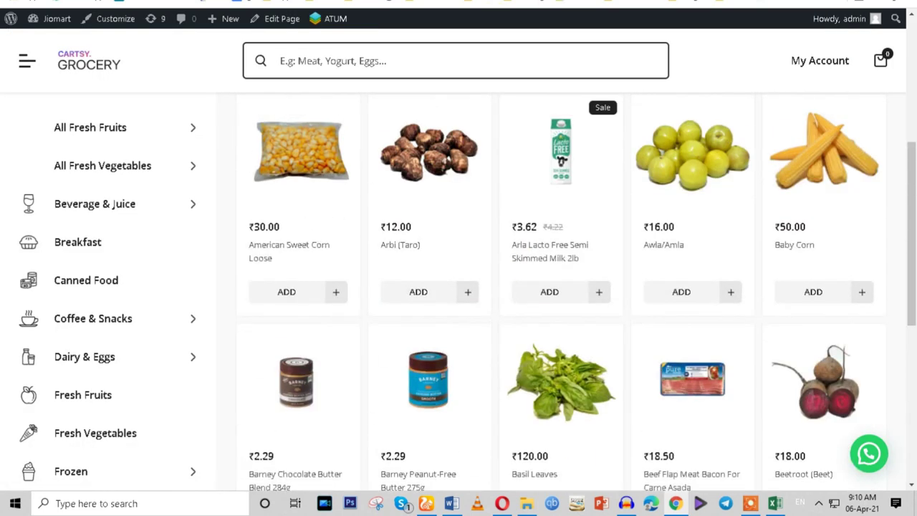
pyautogui.hotkey('ctrl', 'Tab')
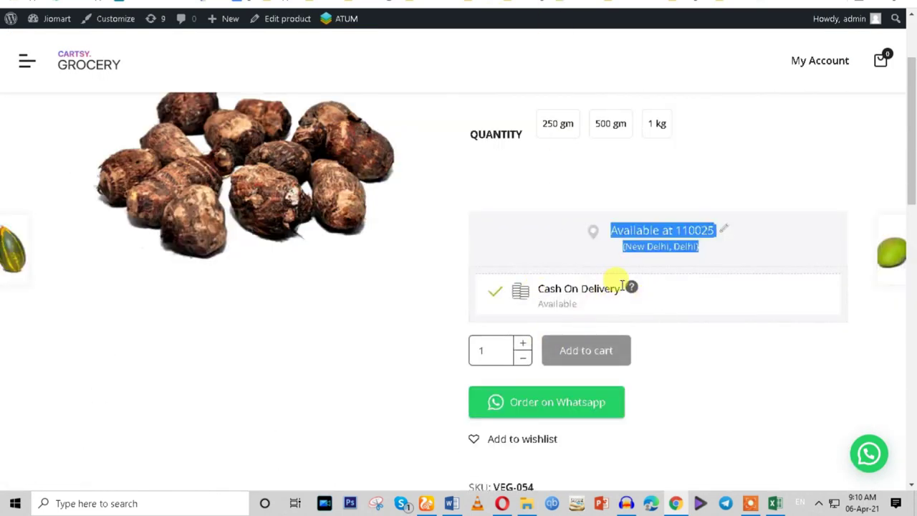
pyautogui.scroll(2, 181, 164)
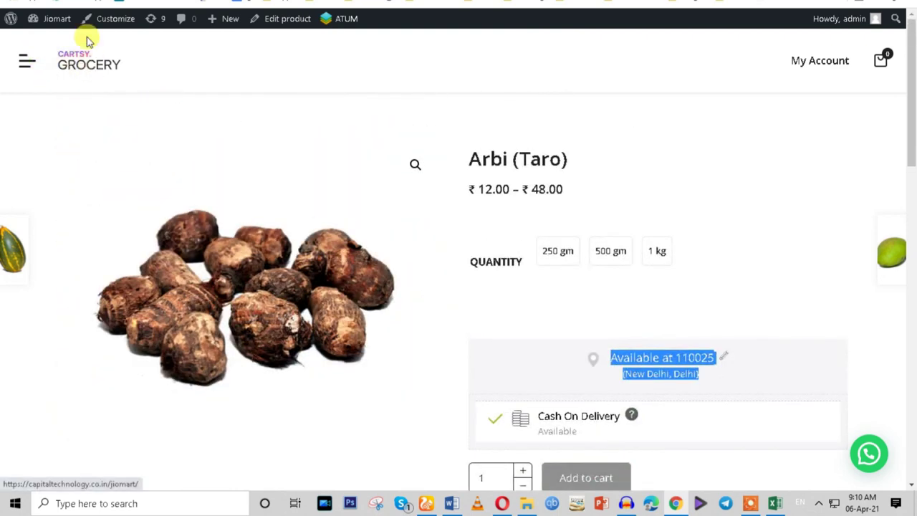
pyautogui.click(56, 18)
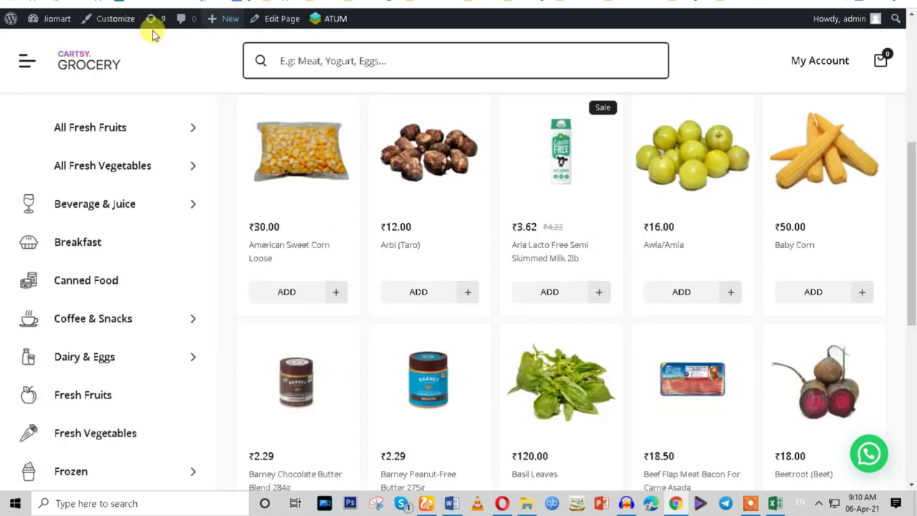
pyautogui.scroll(5, 215, 221)
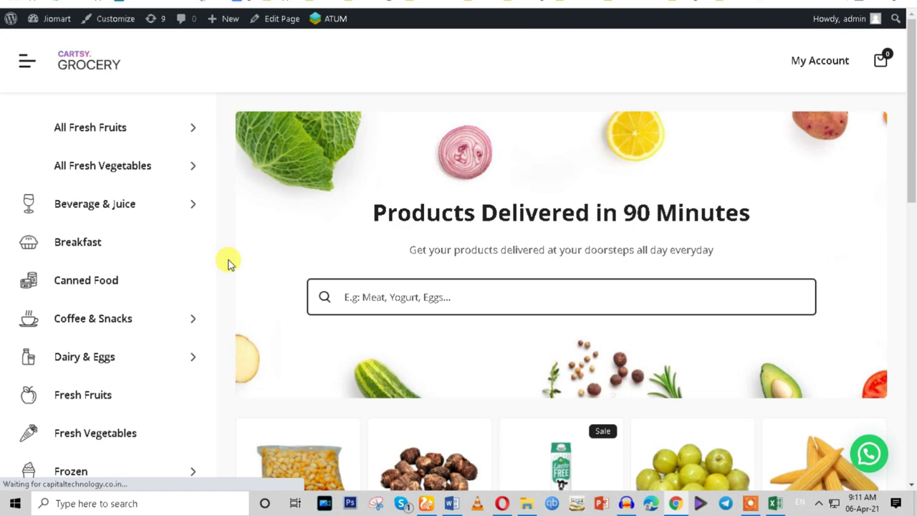
pyautogui.scroll(-3, 486, 271)
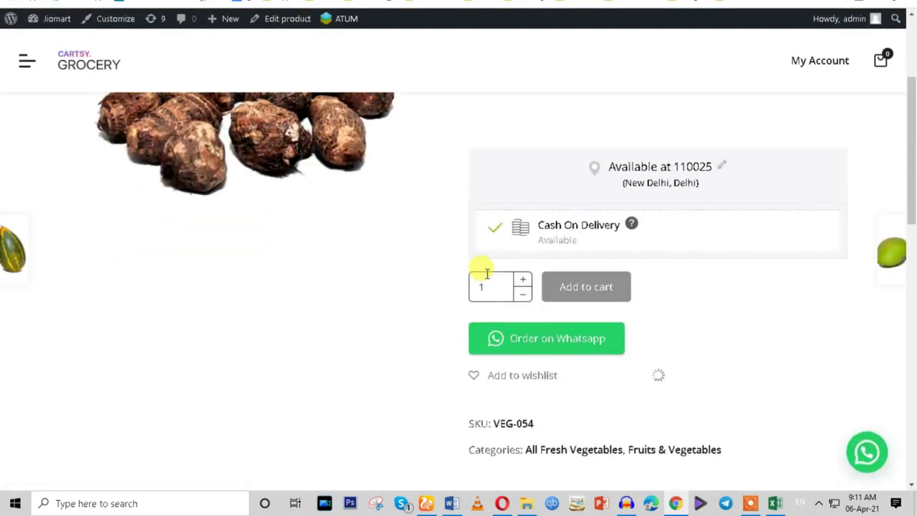
pyautogui.scroll(-2, 487, 273)
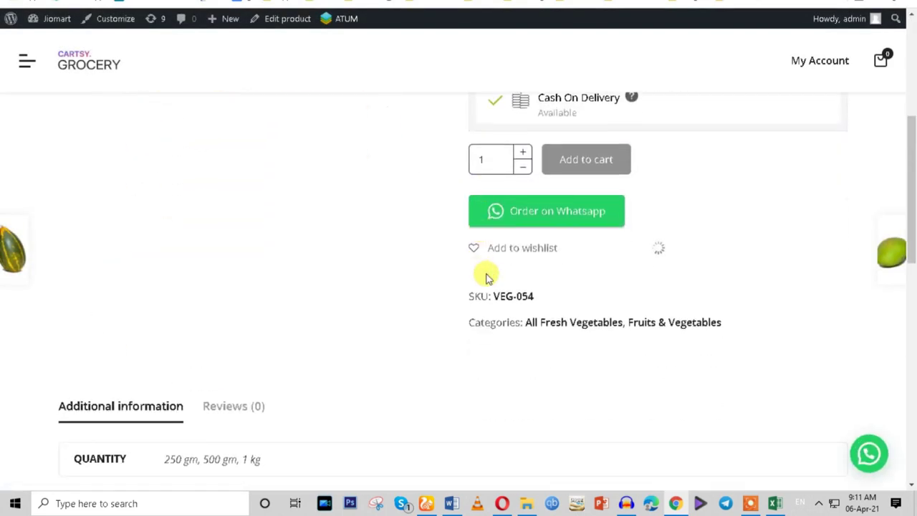
pyautogui.scroll(-3, 486, 276)
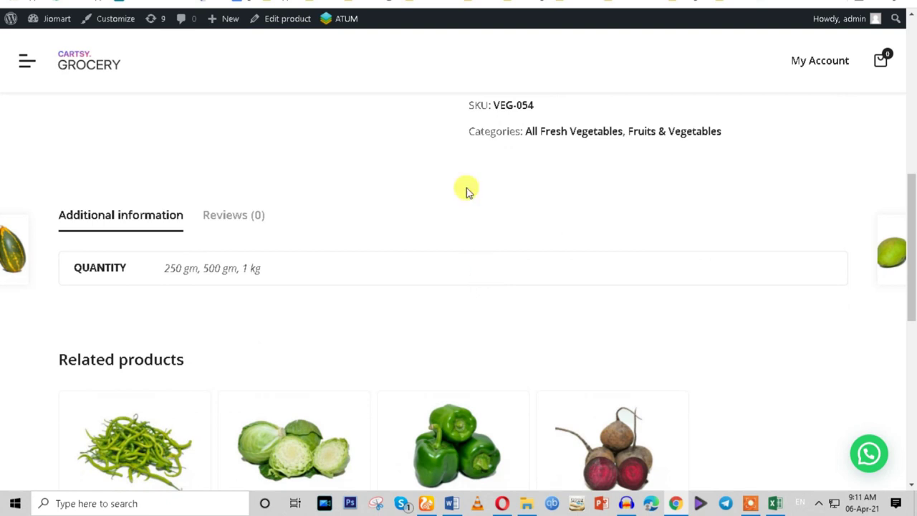
pyautogui.click(349, 2)
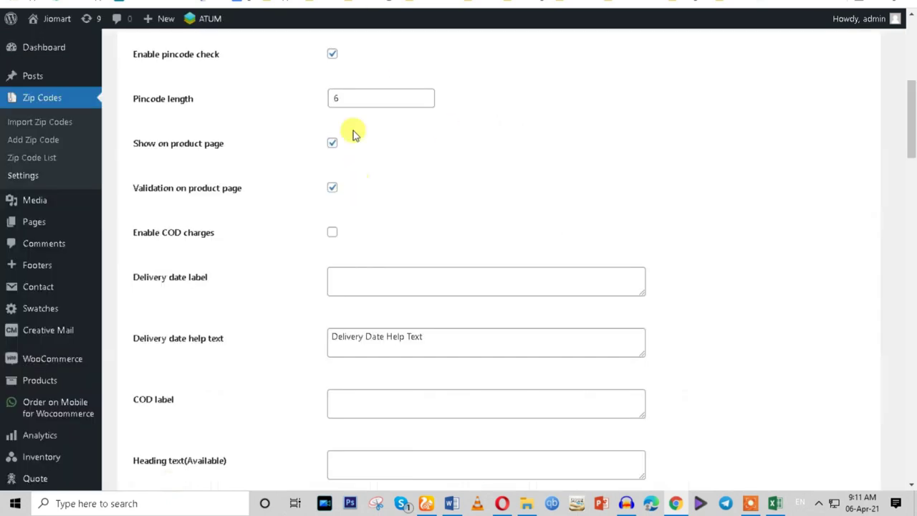
pyautogui.hotkey('ctrl', 'Tab')
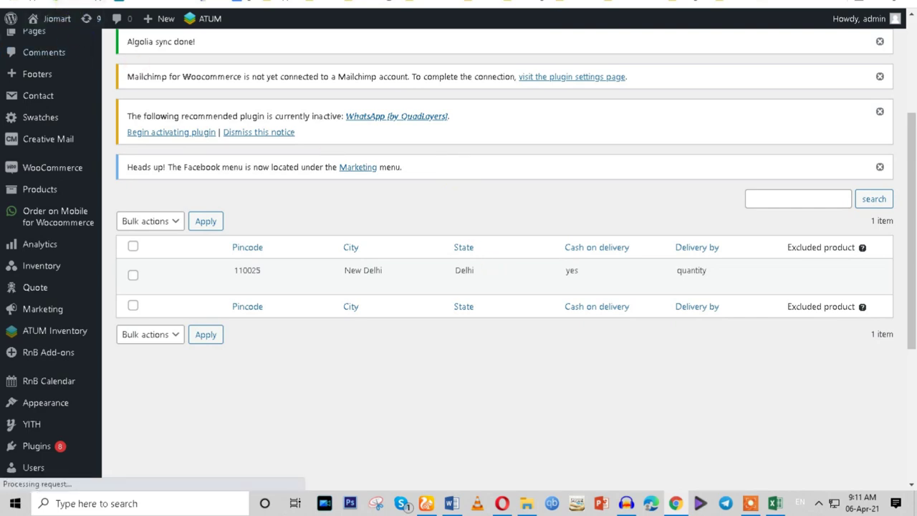
pyautogui.hotkey('ctrl', 'shift', 'Tab')
pyautogui.scroll(-1, 394, 268)
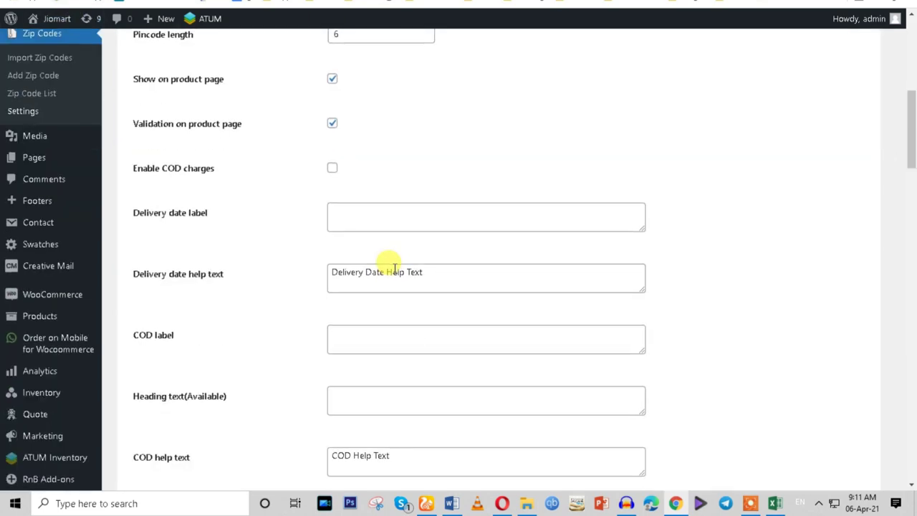
pyautogui.scroll(-15, 397, 301)
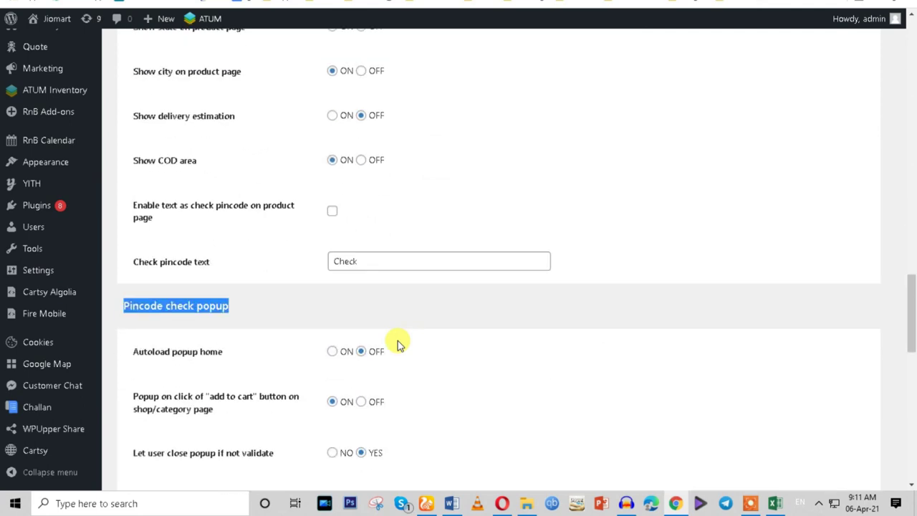
pyautogui.scroll(1, 172, 305)
pyautogui.scroll(4, 172, 305)
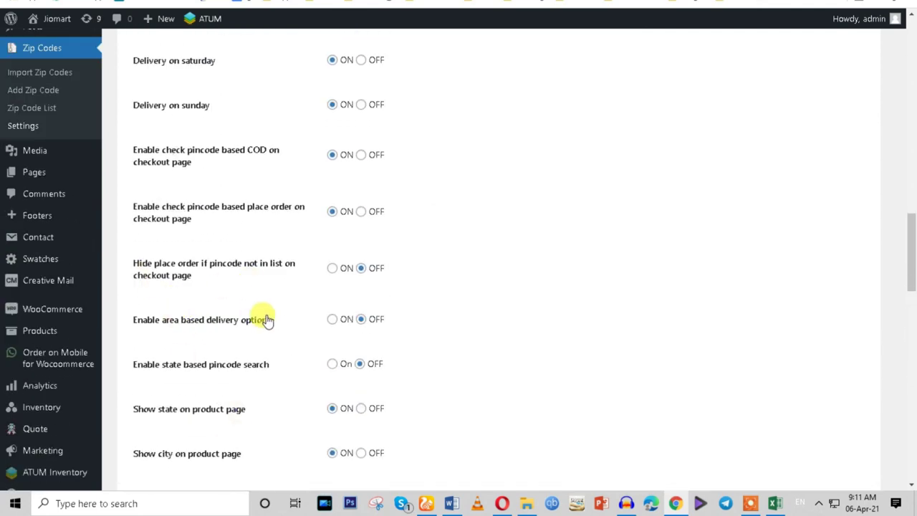
pyautogui.scroll(1, 252, 396)
pyautogui.scroll(3, 252, 397)
pyautogui.scroll(2, 252, 396)
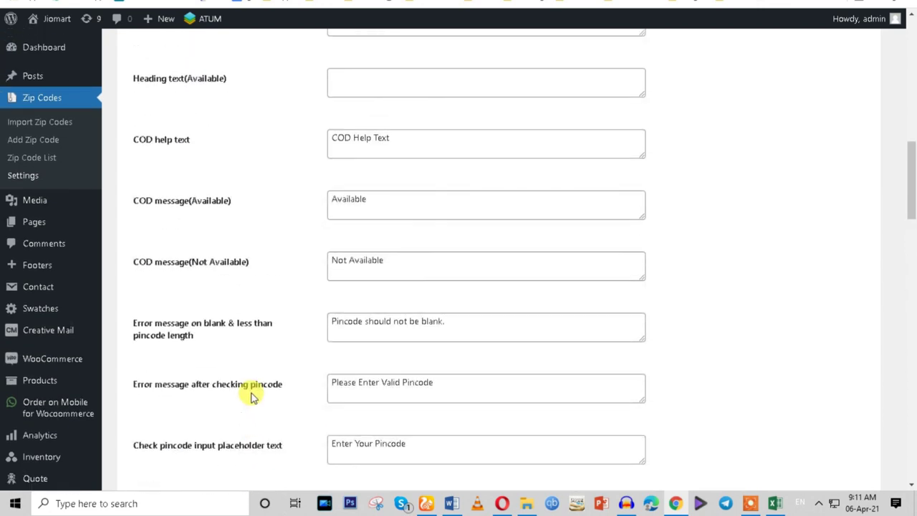
pyautogui.scroll(2, 252, 396)
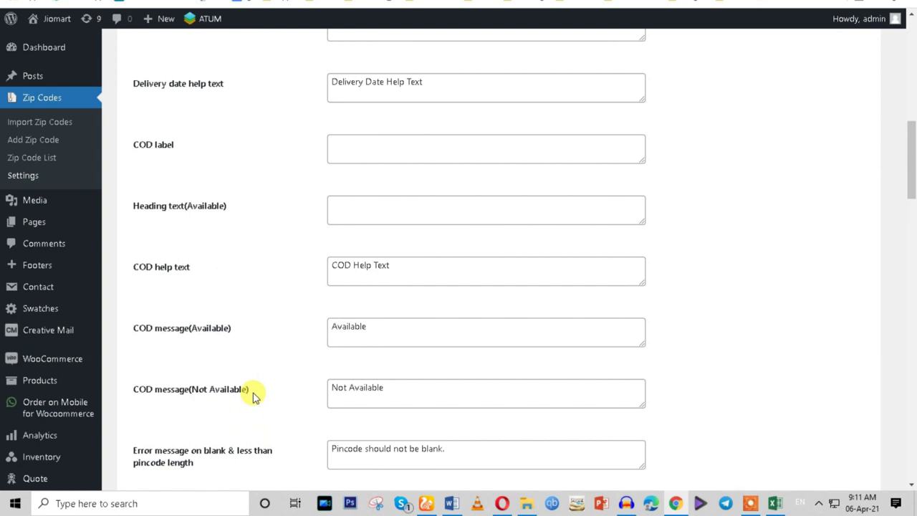
pyautogui.scroll(-9, 252, 396)
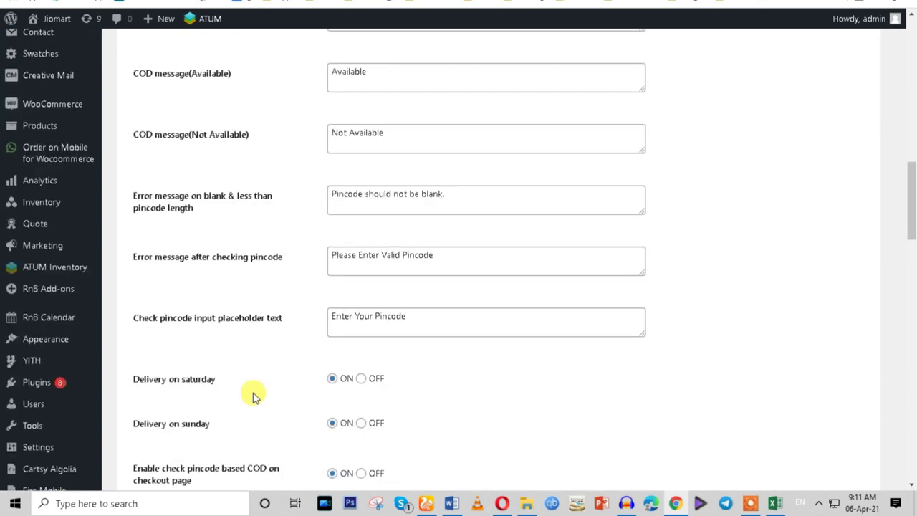
pyautogui.scroll(-3, 251, 397)
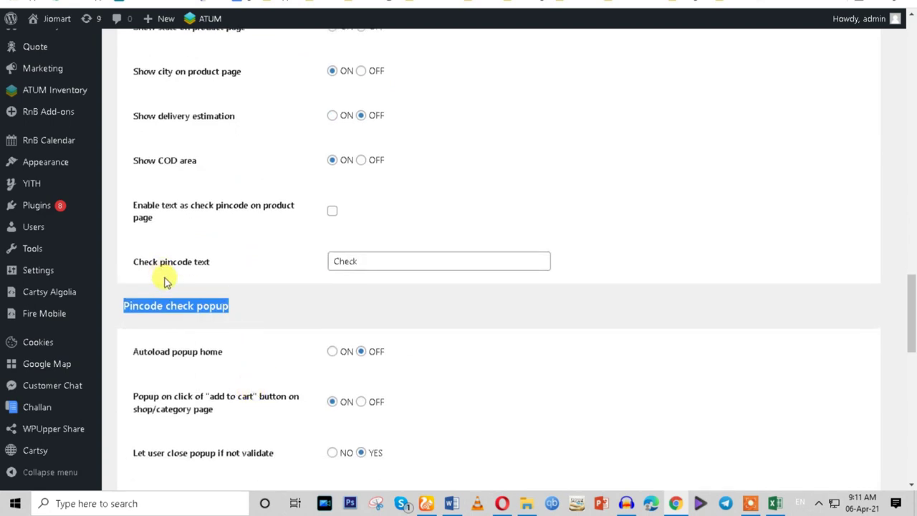
pyautogui.scroll(-2, 164, 281)
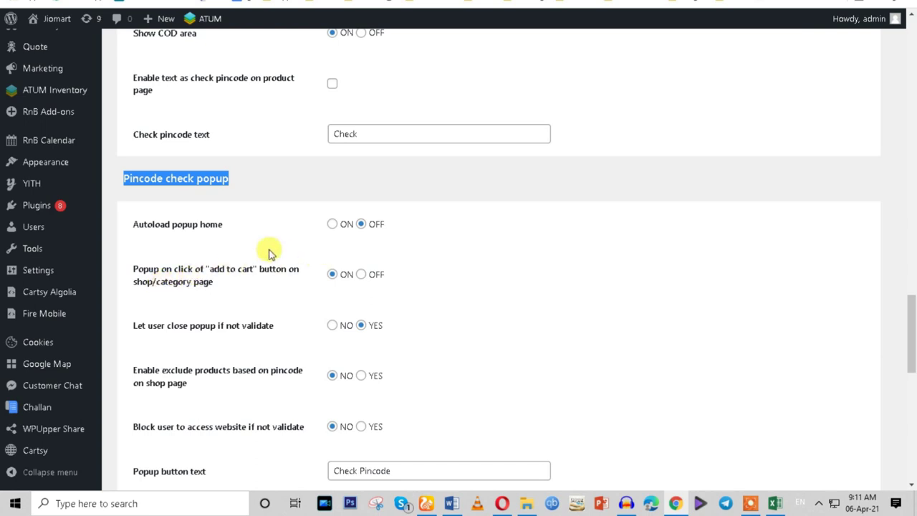
# Set Autoload popup home to ON and review the popup info and placeholder text.
pyautogui.click(331, 224)
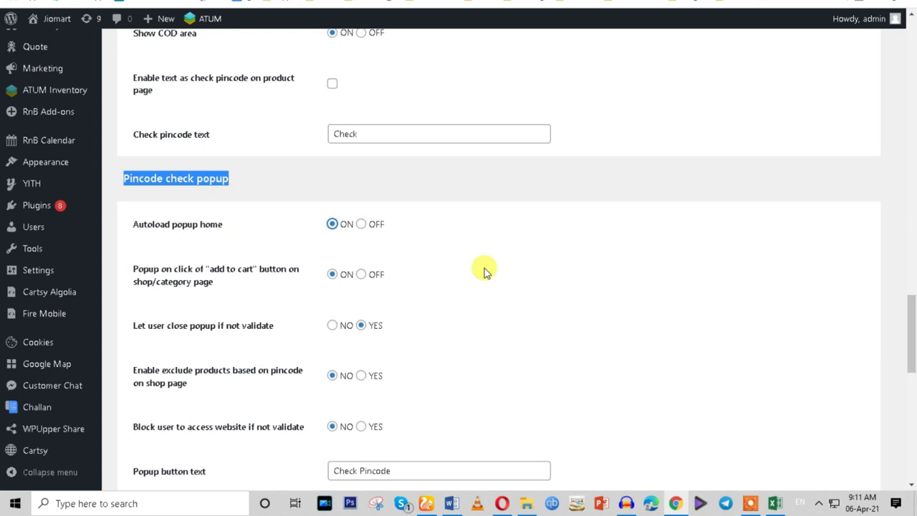
pyautogui.scroll(-4, 484, 268)
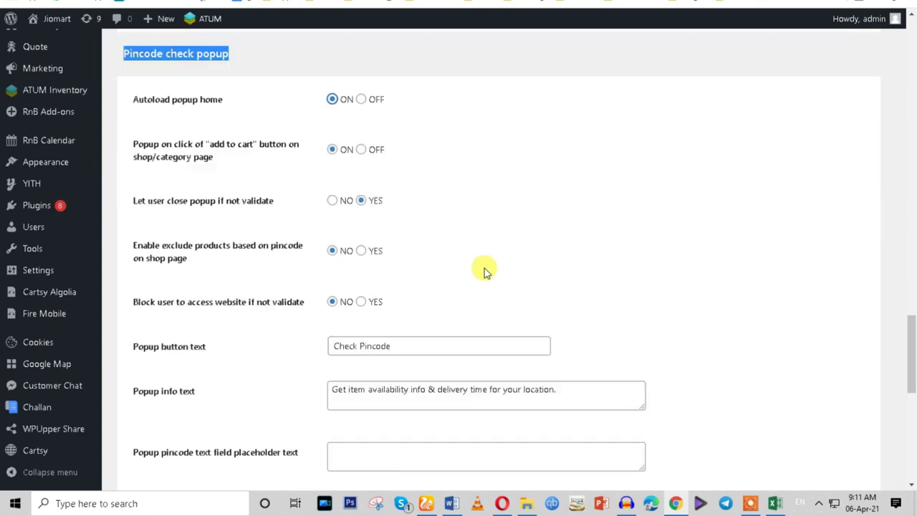
pyautogui.click(352, 263)
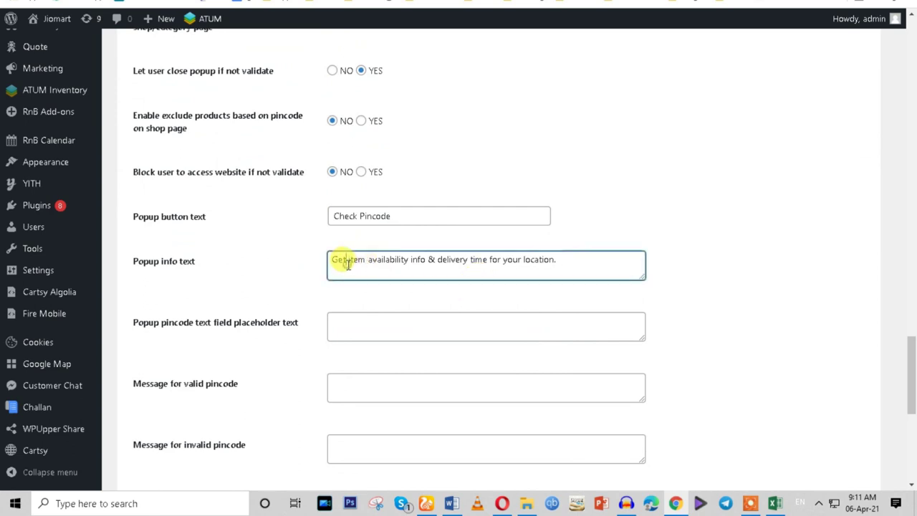
pyautogui.hotkey('ctrl', 'a')
pyautogui.click(347, 329)
pyautogui.scroll(-4, 298, 414)
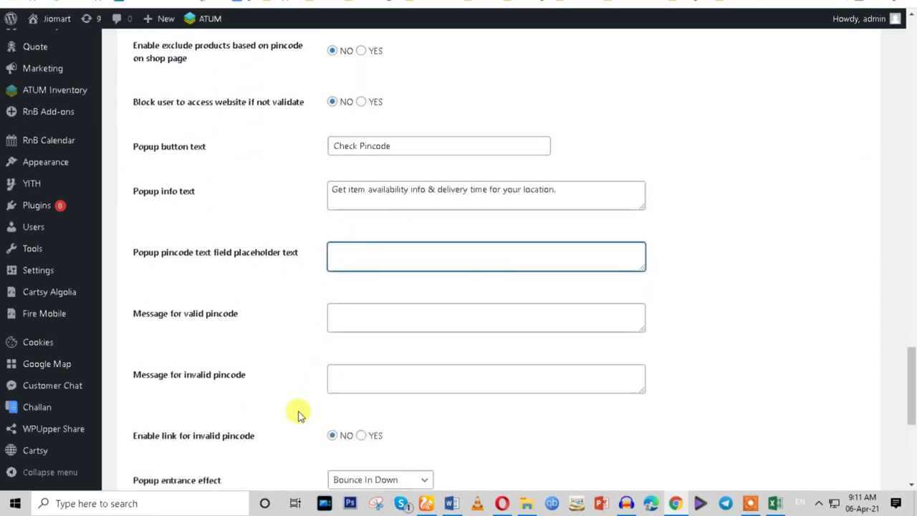
pyautogui.scroll(-3, 298, 415)
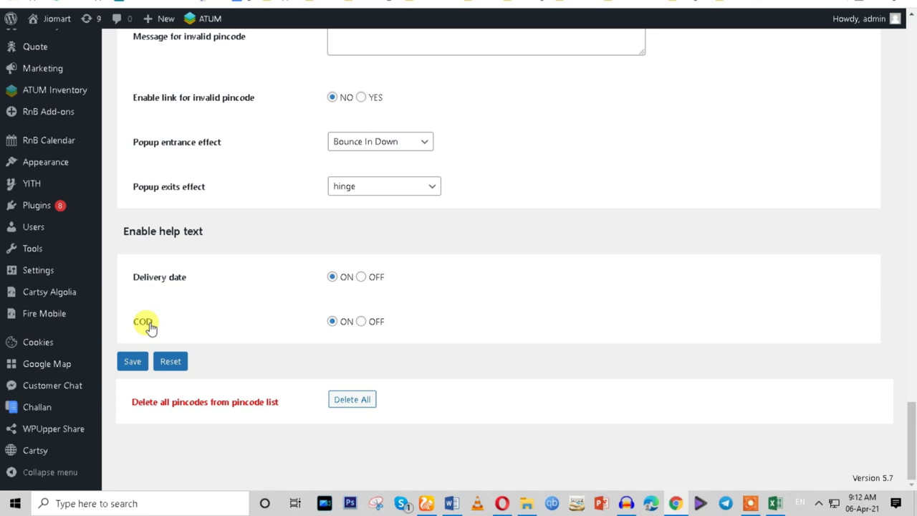
# Keep the COD help text on, save, and leave Bounce In Down as entrance effect.
pyautogui.click(360, 322)
pyautogui.click(332, 321)
pyautogui.click(133, 362)
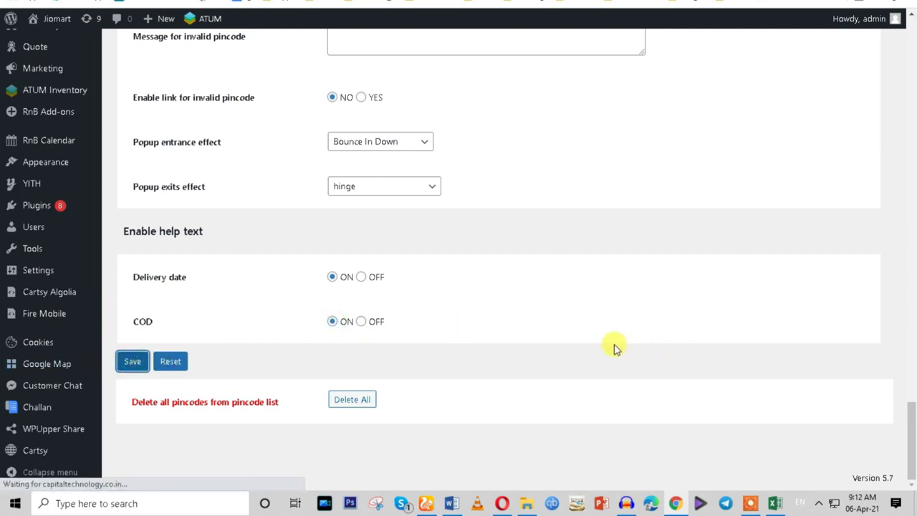
pyautogui.click(385, 149)
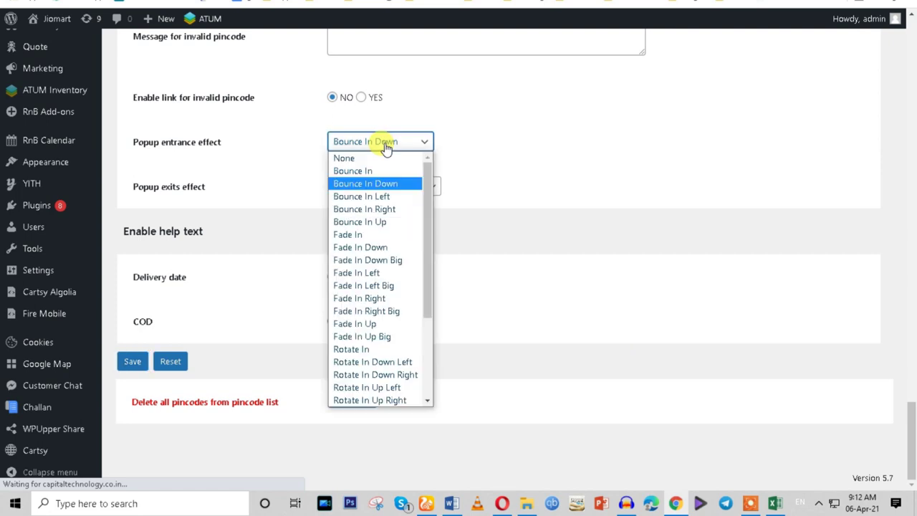
pyautogui.click(559, 164)
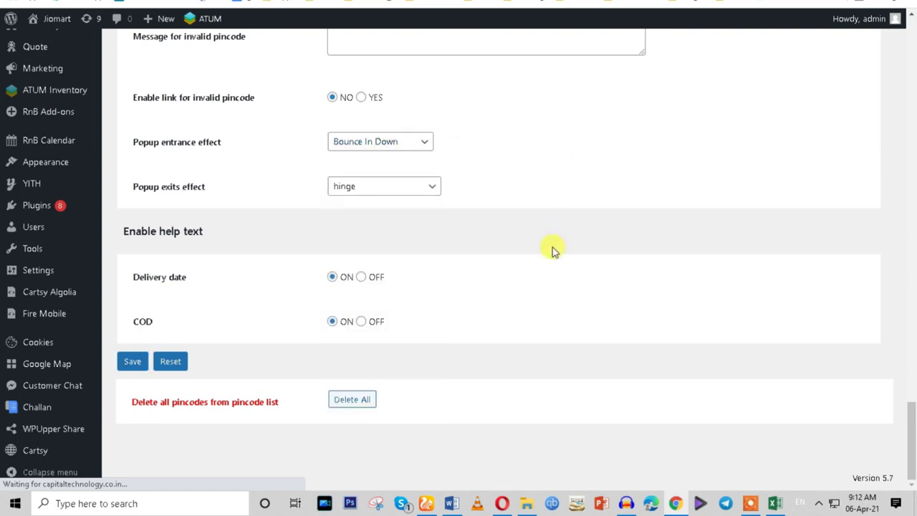
# Open an incognito window and load the pasted address, then return to the zip code list.
pyautogui.scroll(5, 550, 248)
pyautogui.scroll(5, 545, 266)
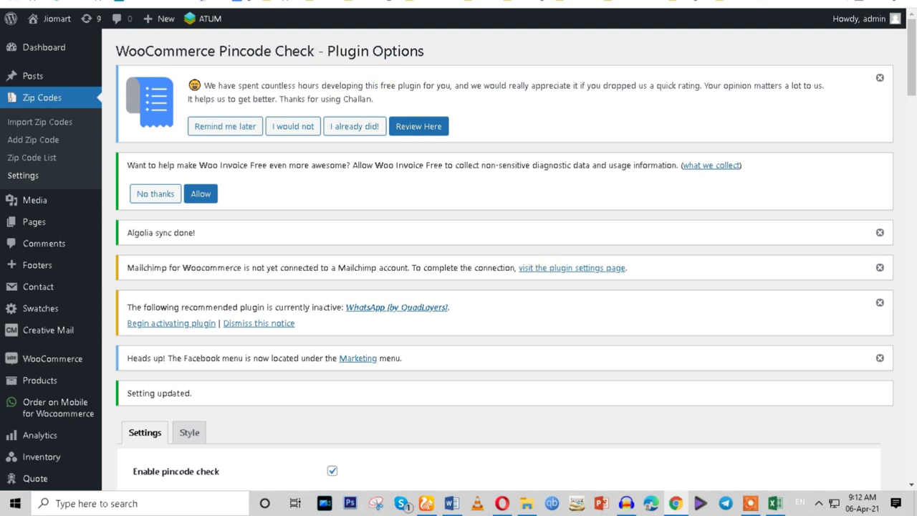
pyautogui.hotkey('ctrl', 'shift', 'n')
pyautogui.write('https://capitaltechnology.co.in/jiomart/')
pyautogui.press('Return')
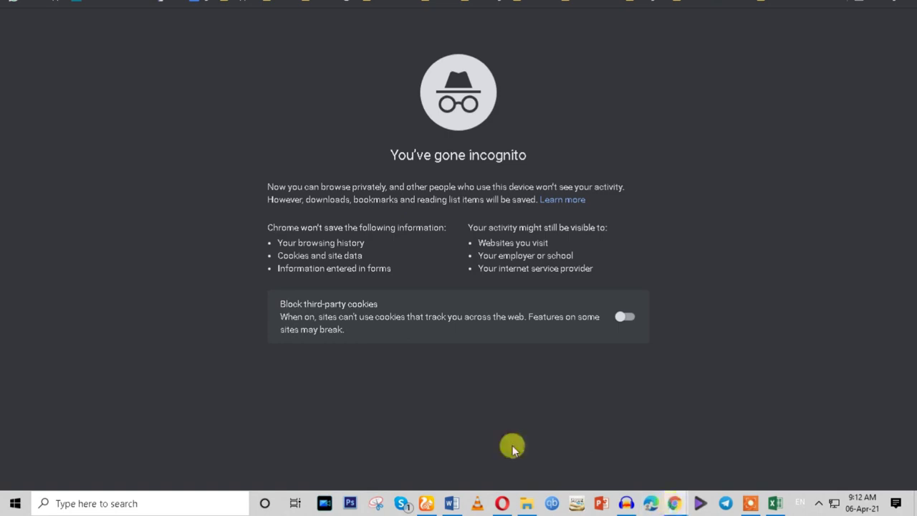
pyautogui.click(634, 469)
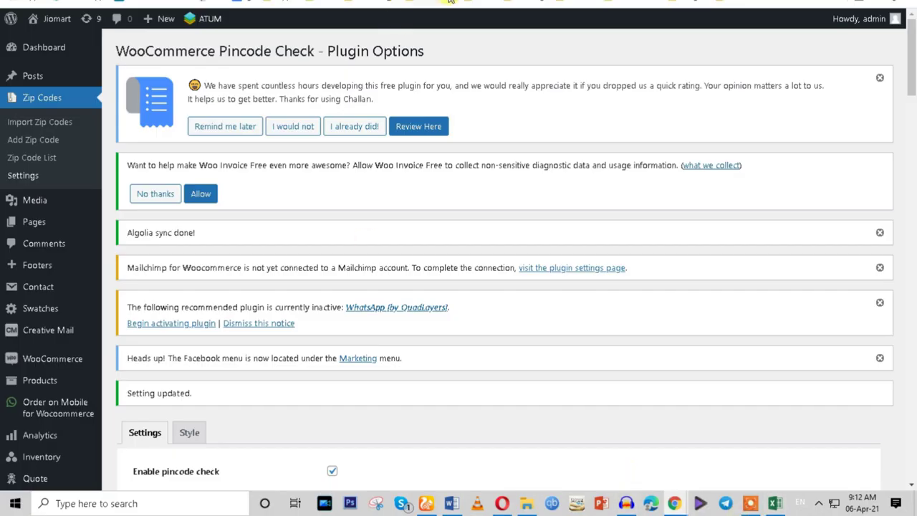
pyautogui.hotkey('alt', 'Tab')
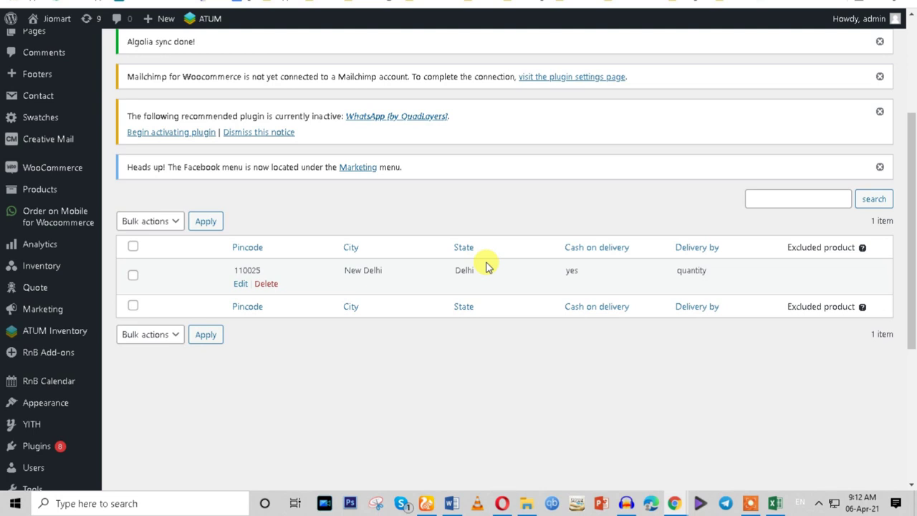
# Sort the zip code list by Cash on delivery, check its 'yes' value, then switch to the storefront.
pyautogui.click(549, 246)
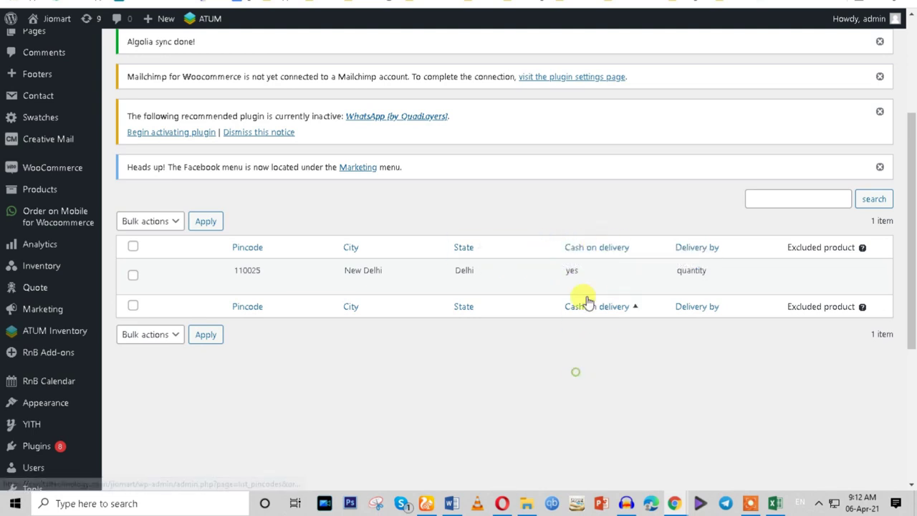
pyautogui.doubleClick(571, 271)
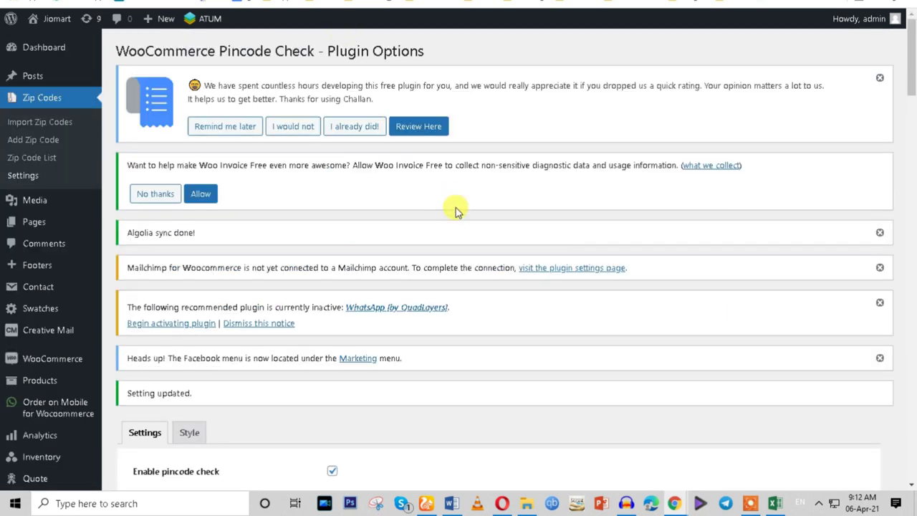
pyautogui.moveTo(674, 503)
pyautogui.click(702, 462)
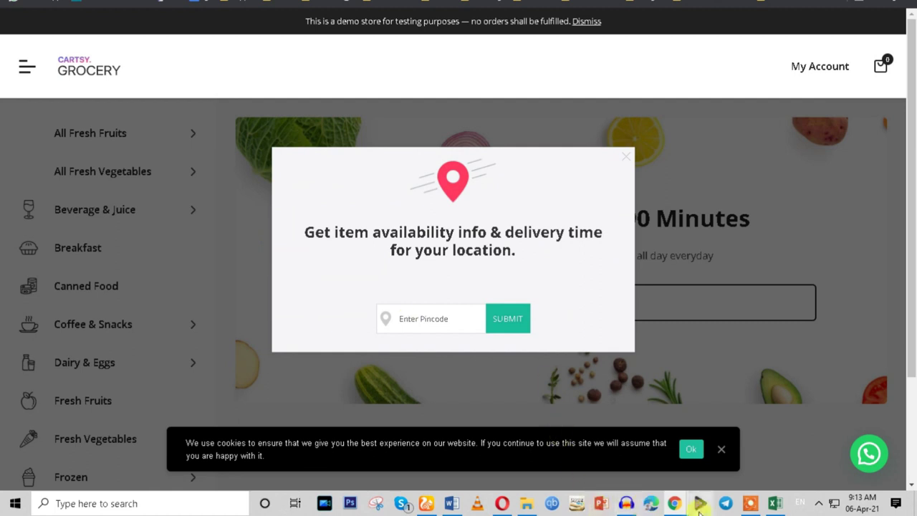
pyautogui.moveTo(675, 503)
pyautogui.click(548, 456)
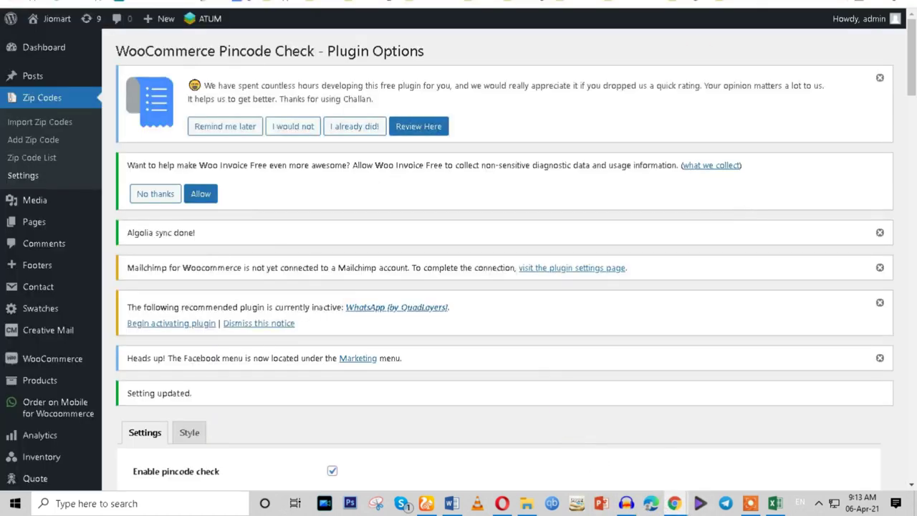
pyautogui.hotkey('alt', 'Tab')
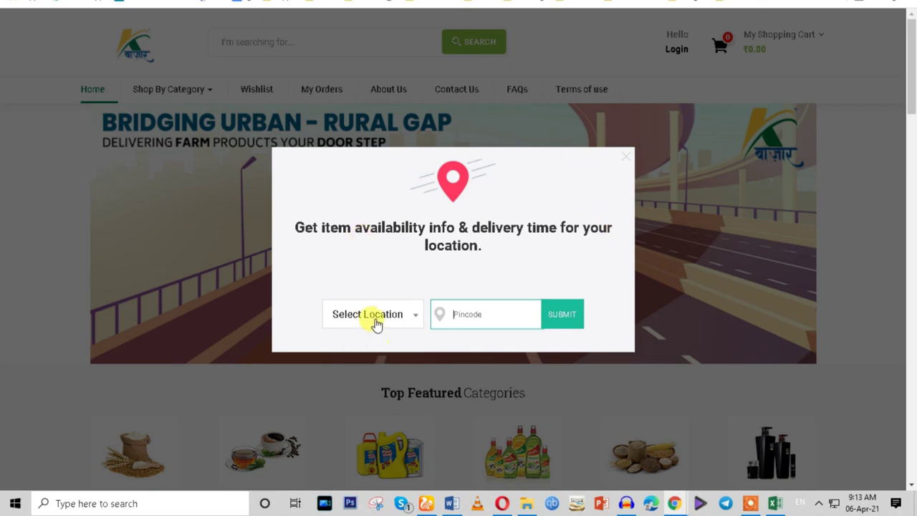
pyautogui.click(373, 317)
pyautogui.click(374, 376)
pyautogui.click(384, 324)
pyautogui.click(378, 396)
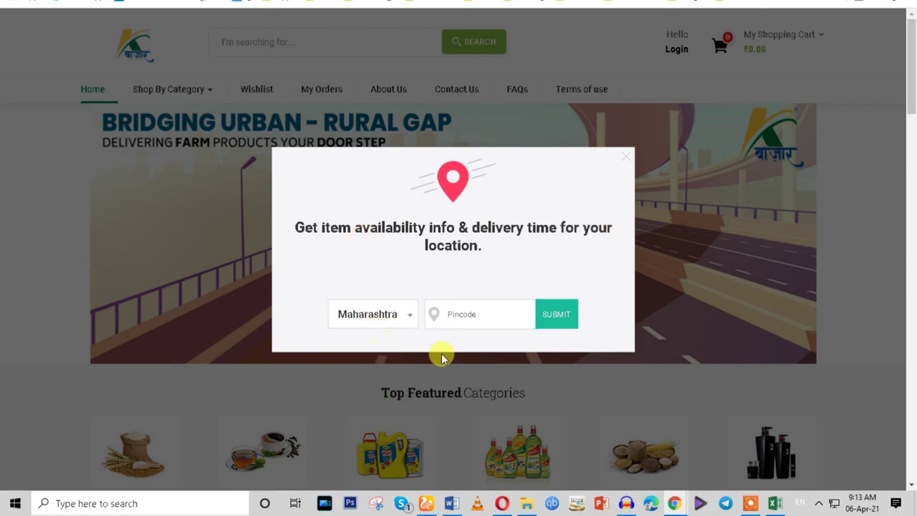
pyautogui.moveTo(677, 505)
pyautogui.click(616, 467)
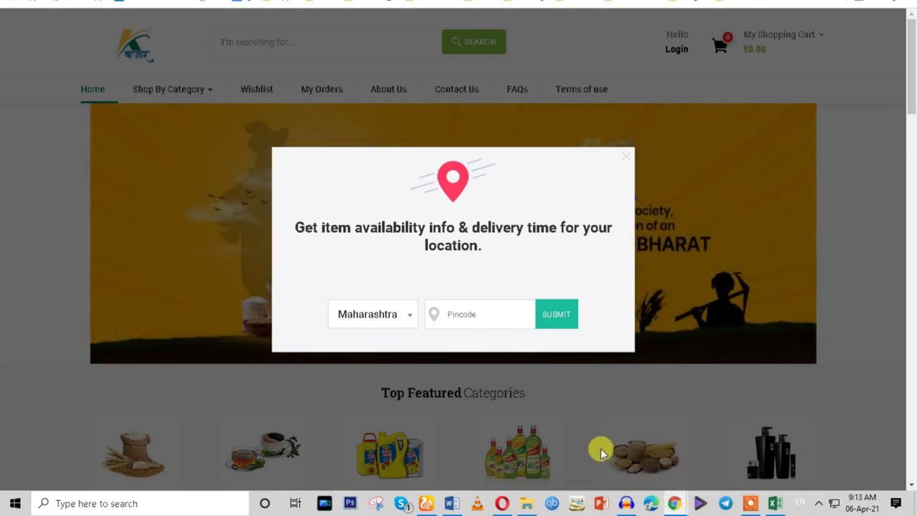
pyautogui.moveTo(675, 504)
pyautogui.click(737, 458)
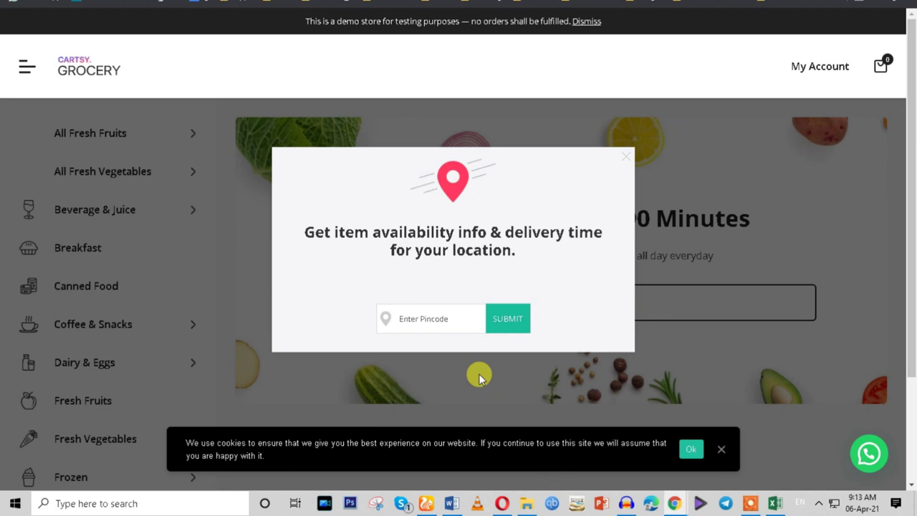
pyautogui.click(425, 316)
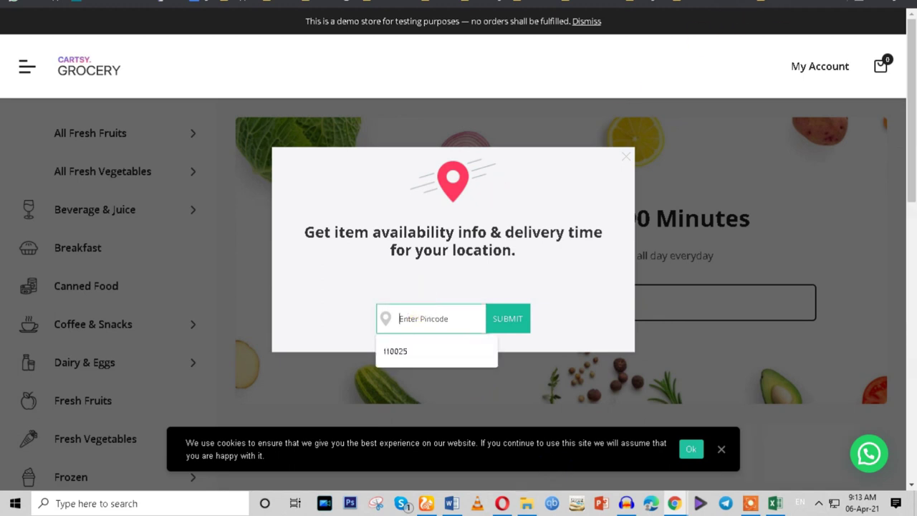
pyautogui.doubleClick(538, 4)
pyautogui.click(306, 405)
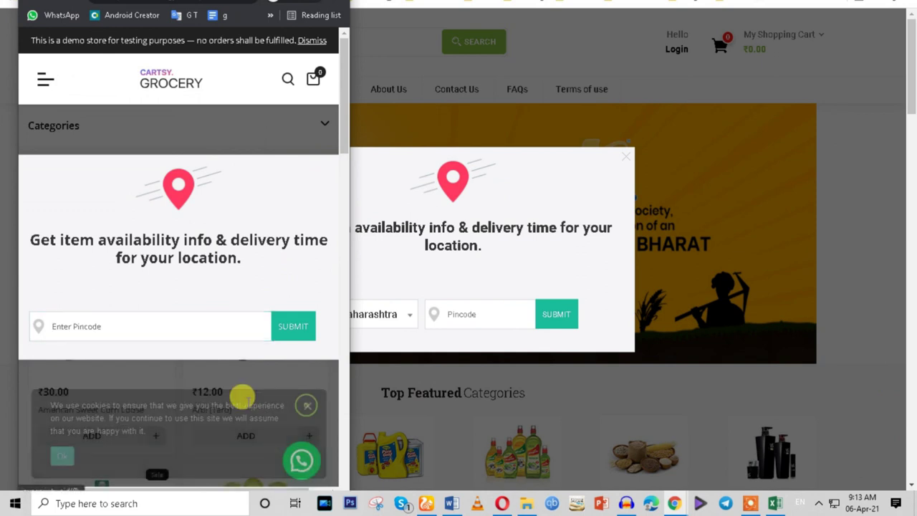
pyautogui.scroll(-10, 172, 328)
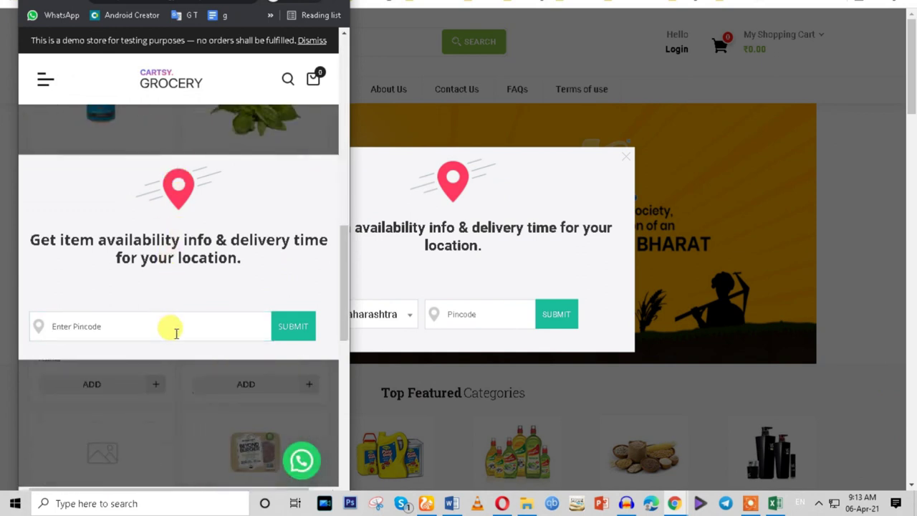
pyautogui.scroll(-5, 176, 333)
pyautogui.click(157, 329)
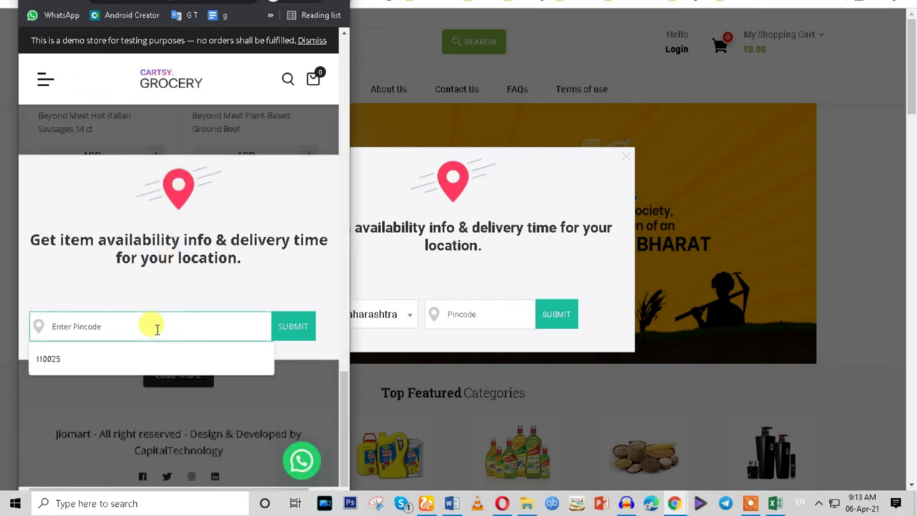
pyautogui.scroll(5, 171, 439)
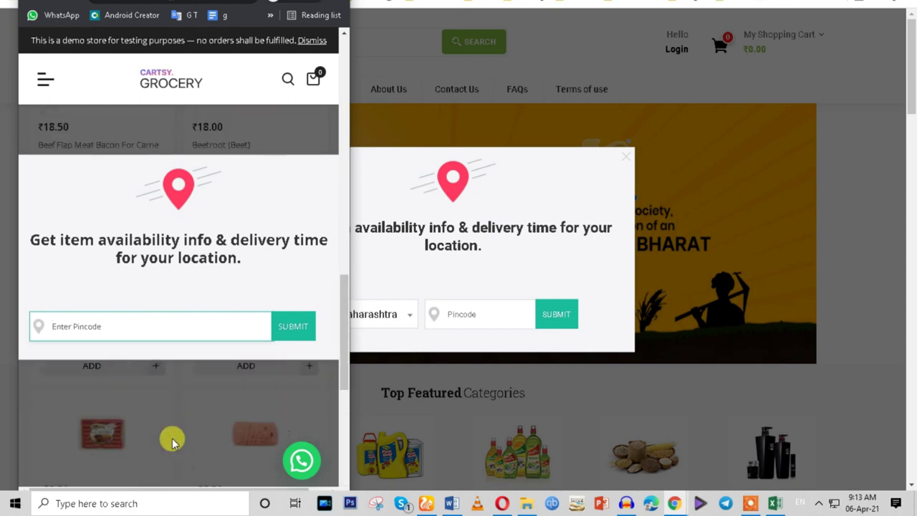
pyautogui.scroll(5, 172, 442)
pyautogui.click(330, 172)
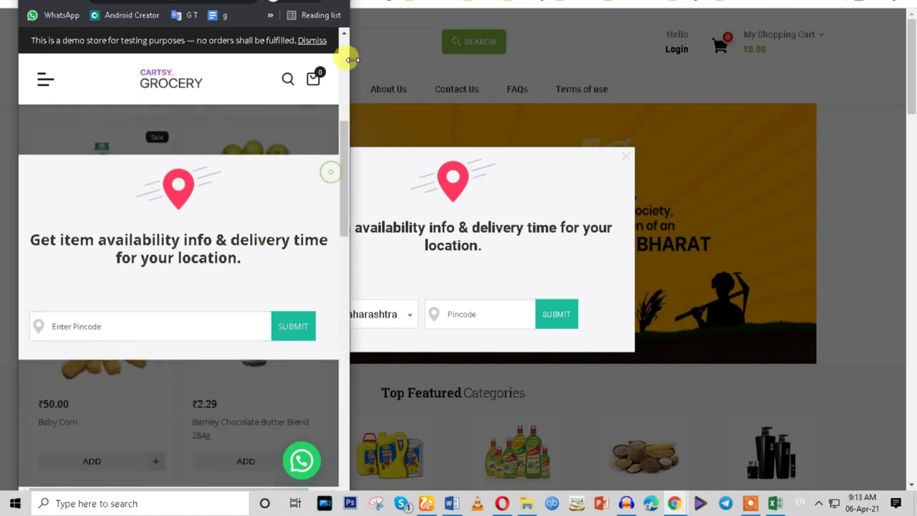
pyautogui.scroll(-5, 333, 286)
pyautogui.scroll(10, 337, 221)
pyautogui.doubleClick(327, 184)
pyautogui.click(286, 210)
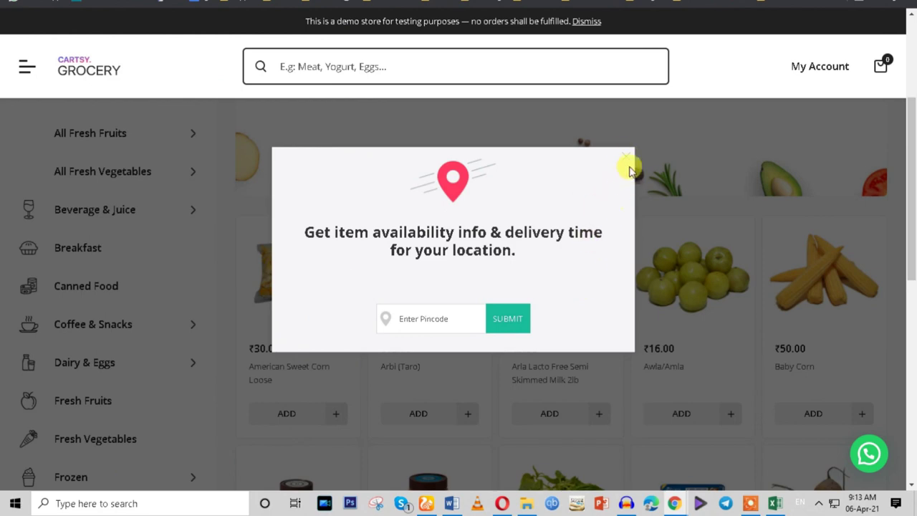
# Close the storefront pincode popup and switch back to the Pincode Check settings window.
pyautogui.click(625, 161)
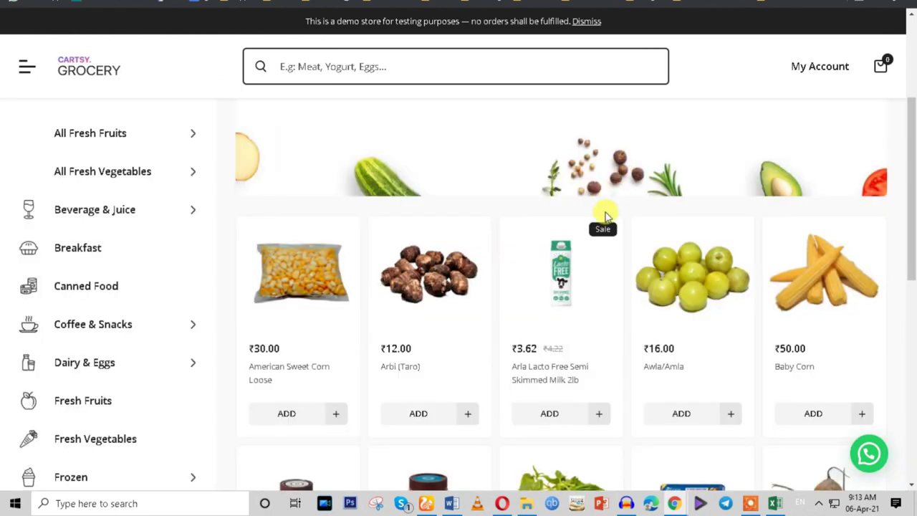
pyautogui.scroll(-8, 609, 208)
pyautogui.scroll(8, 605, 216)
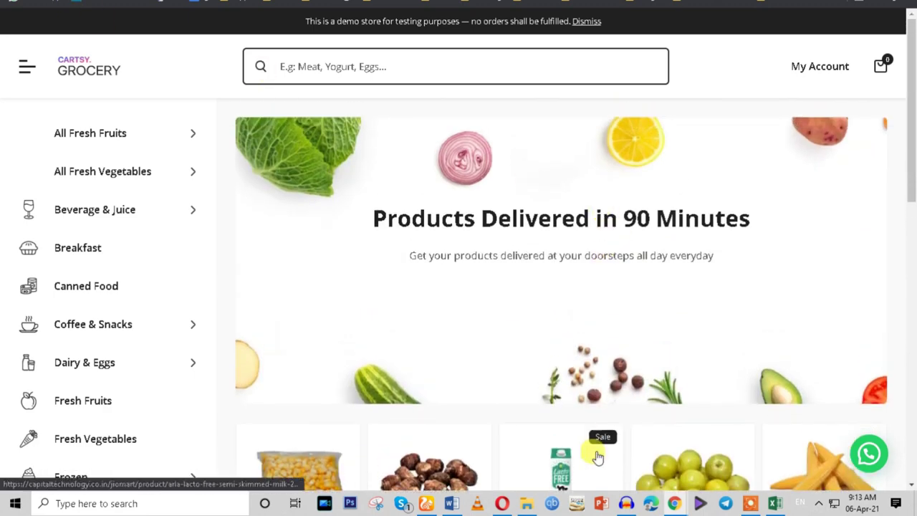
pyautogui.moveTo(674, 502)
pyautogui.click(562, 451)
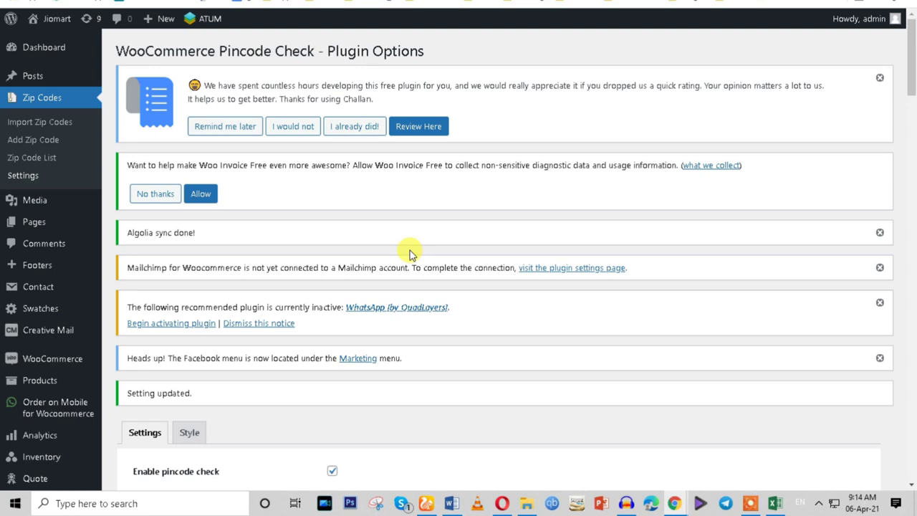
pyautogui.scroll(-6, 410, 250)
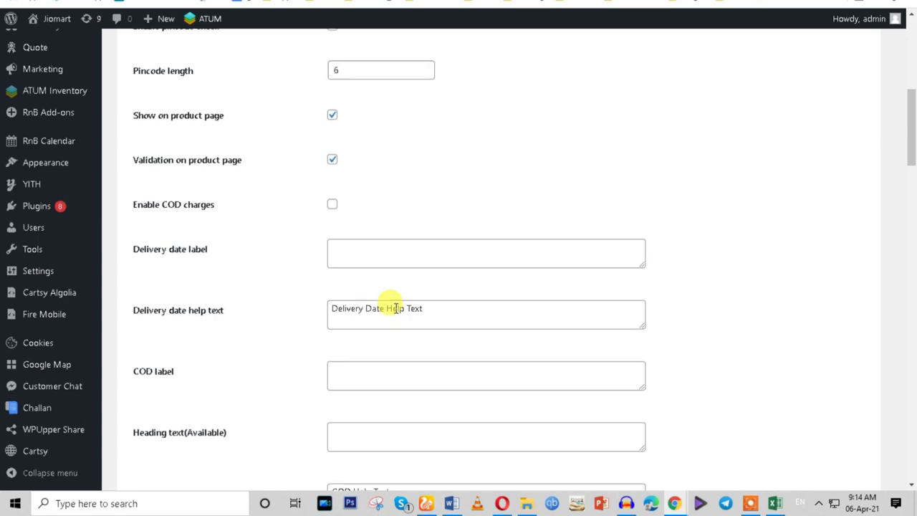
pyautogui.scroll(1, 396, 307)
pyautogui.scroll(-6, 395, 307)
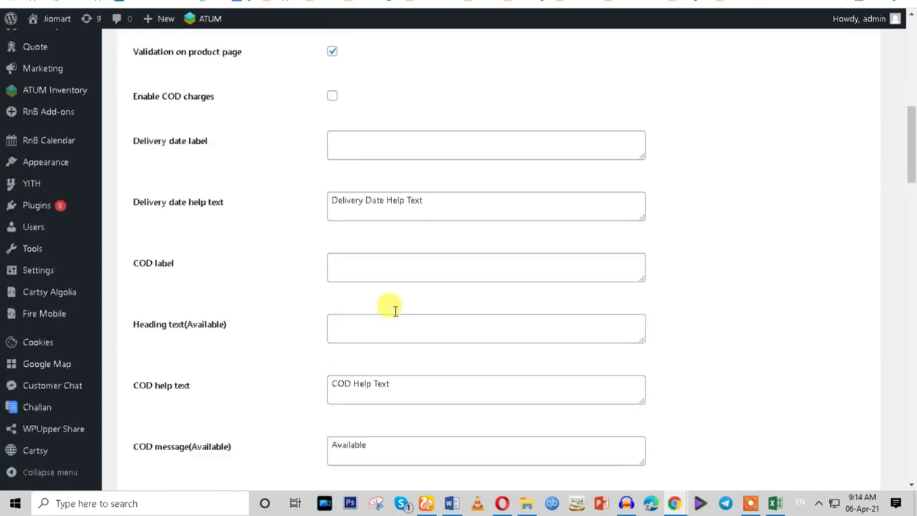
pyautogui.scroll(1, 395, 313)
pyautogui.scroll(-4, 394, 314)
pyautogui.scroll(-1, 395, 314)
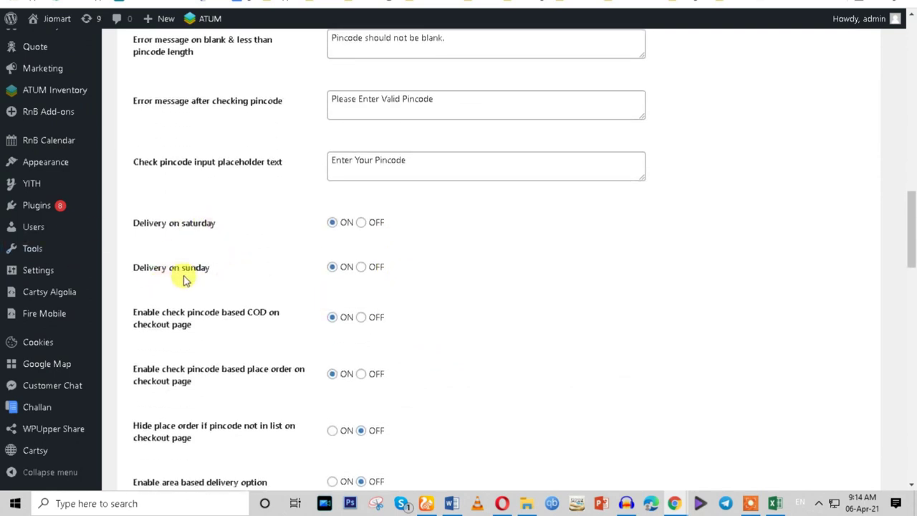
pyautogui.scroll(-1, 376, 290)
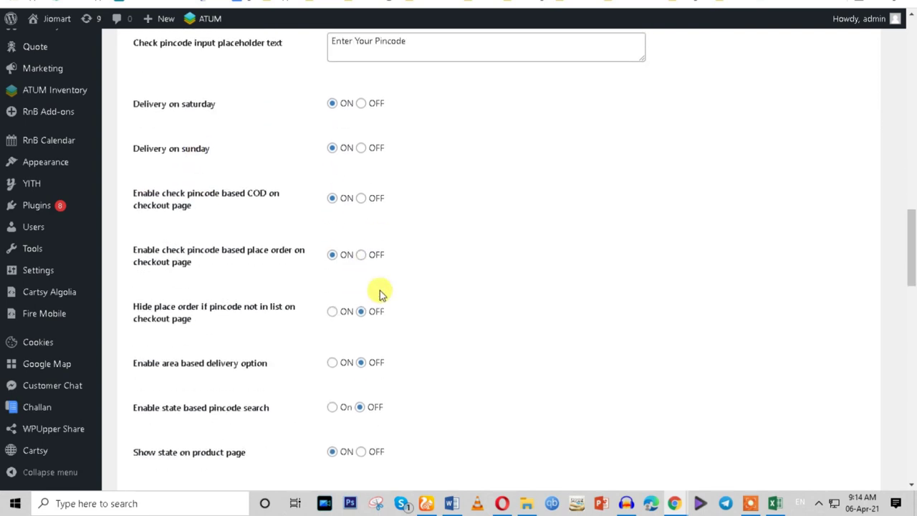
pyautogui.scroll(-1, 376, 294)
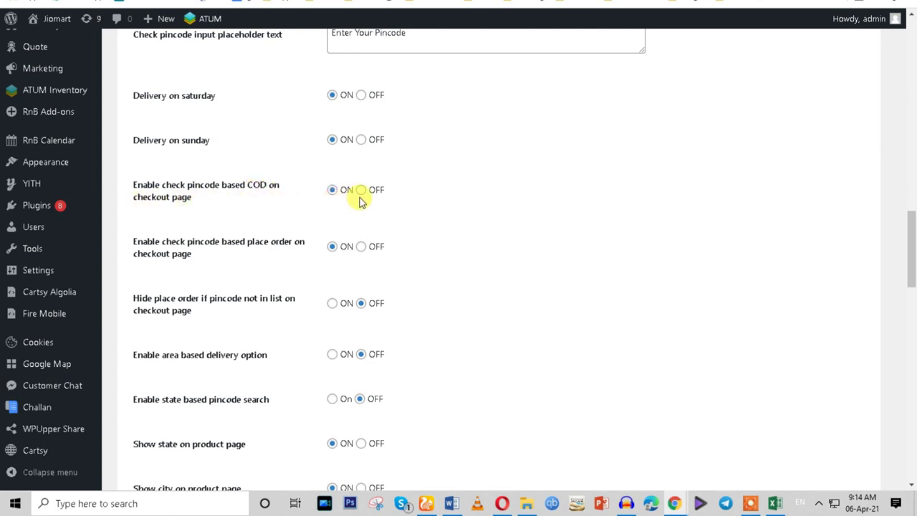
pyautogui.scroll(-8, 361, 209)
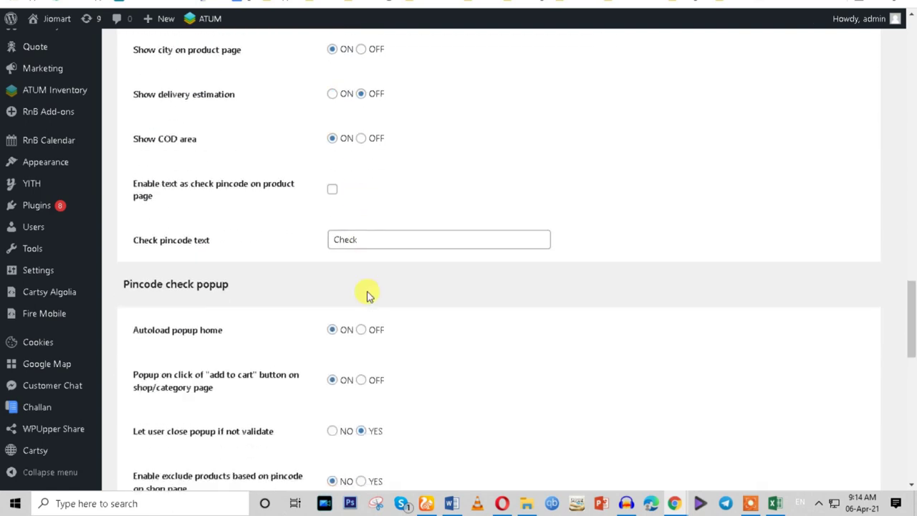
pyautogui.scroll(-1, 500, 316)
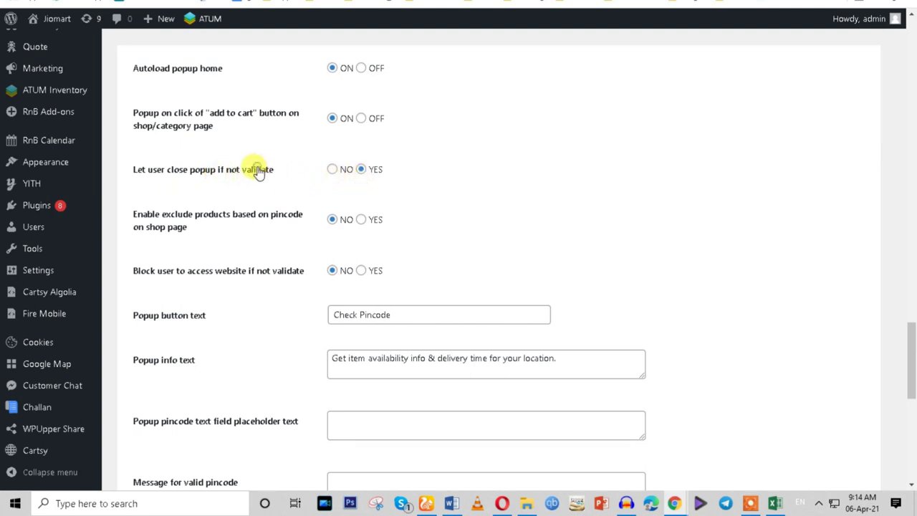
# Stop the popup closing without validation and enable excluding products by pincode on the shop page.
pyautogui.click(331, 172)
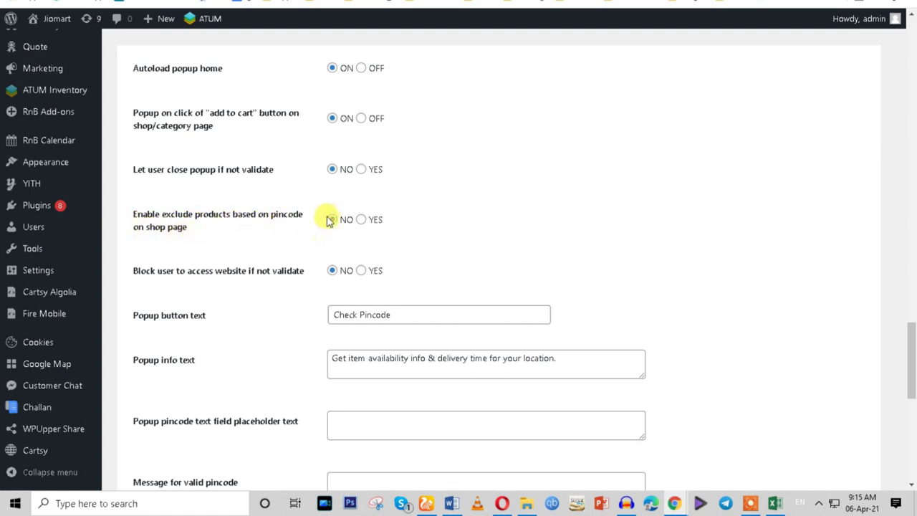
pyautogui.click(360, 220)
pyautogui.click(333, 221)
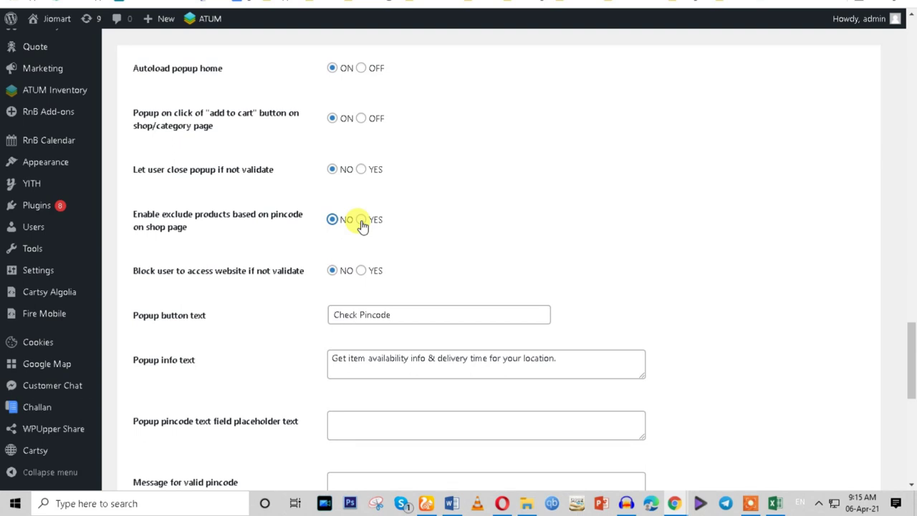
pyautogui.click(362, 222)
# Keep the popup exit effect at Hinge and the entrance effect at Bounce In Down.
pyautogui.scroll(-5, 331, 300)
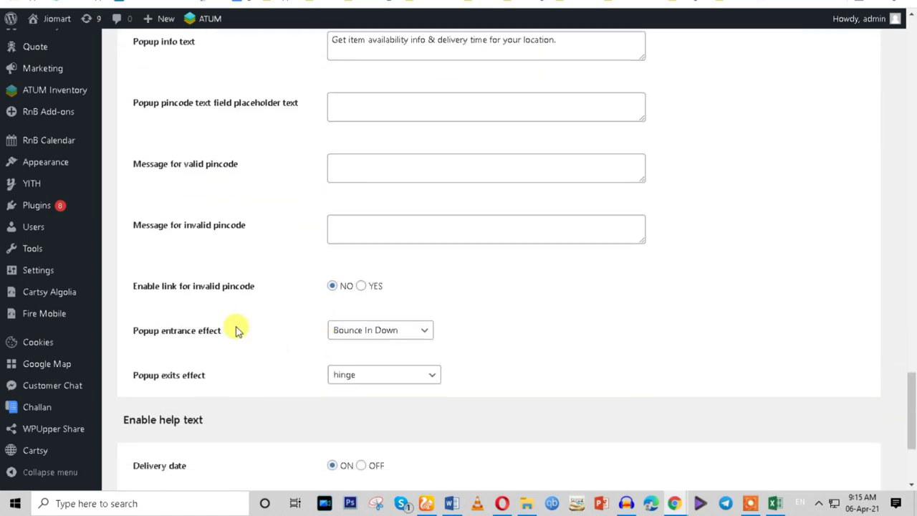
pyautogui.scroll(-1, 238, 330)
pyautogui.click(347, 312)
pyautogui.click(530, 301)
pyautogui.click(371, 316)
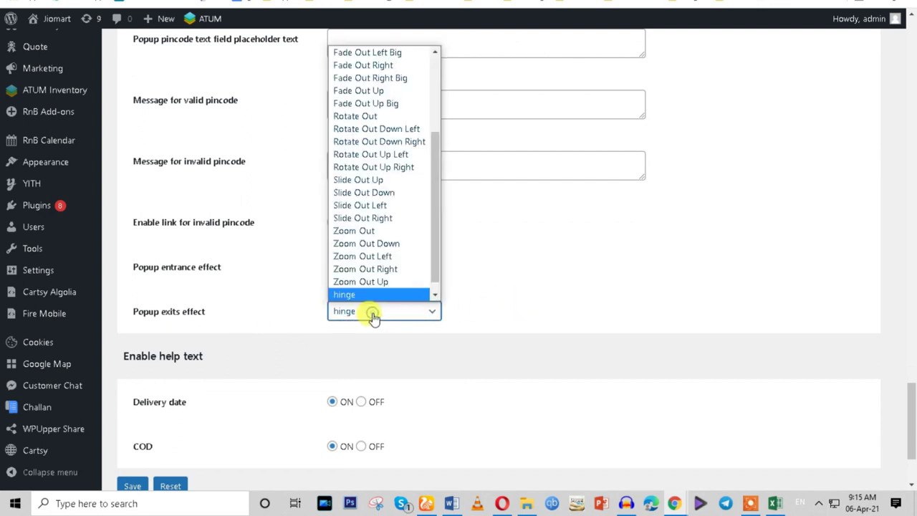
pyautogui.click(543, 242)
pyautogui.click(360, 266)
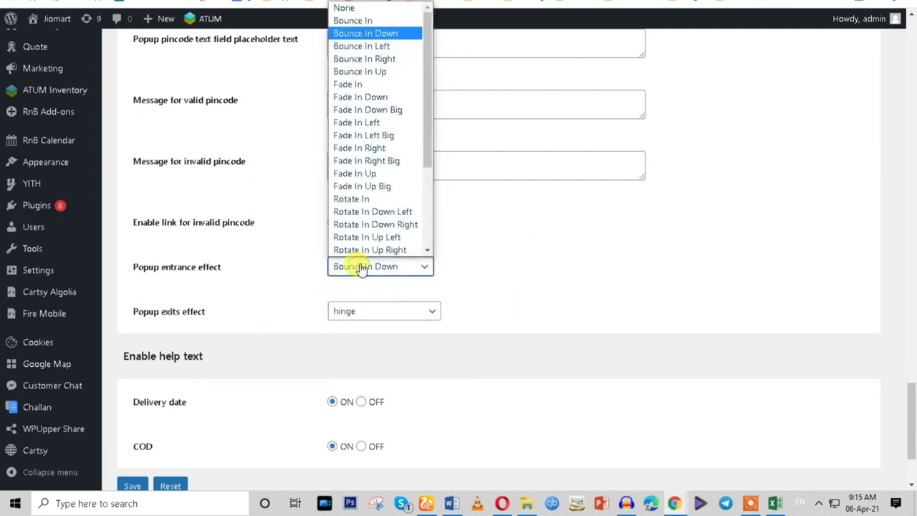
pyautogui.scroll(-1, 379, 251)
pyautogui.click(511, 255)
# Switch 'Enable area based delivery option' to ON and save the pincode settings.
pyautogui.scroll(6, 487, 265)
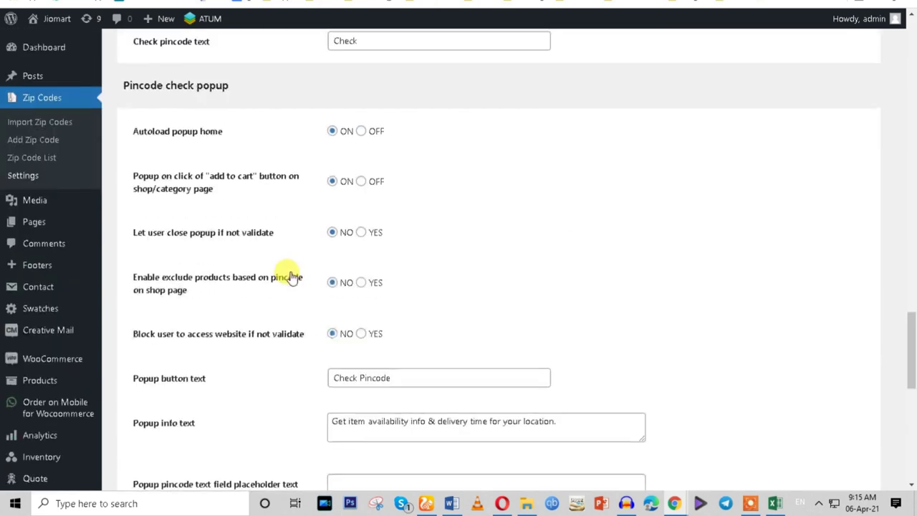
pyautogui.scroll(2, 311, 286)
pyautogui.scroll(2, 311, 285)
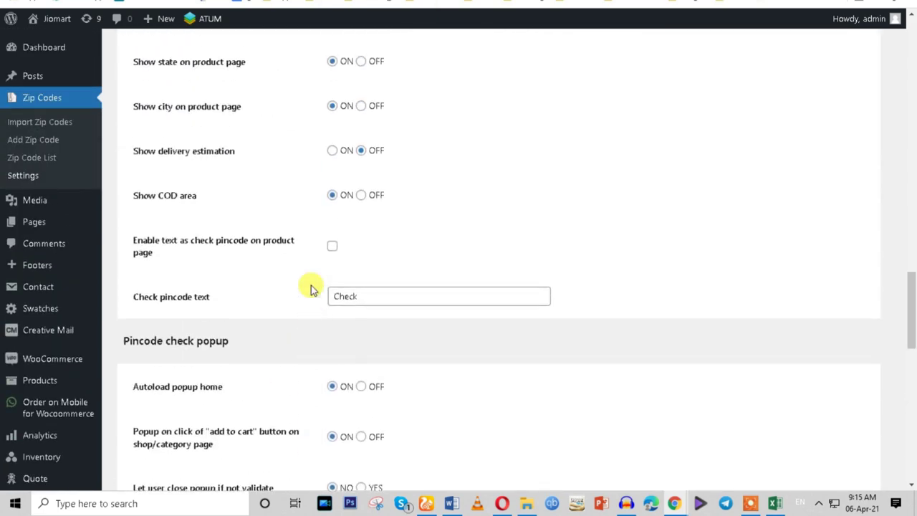
pyautogui.scroll(2, 311, 285)
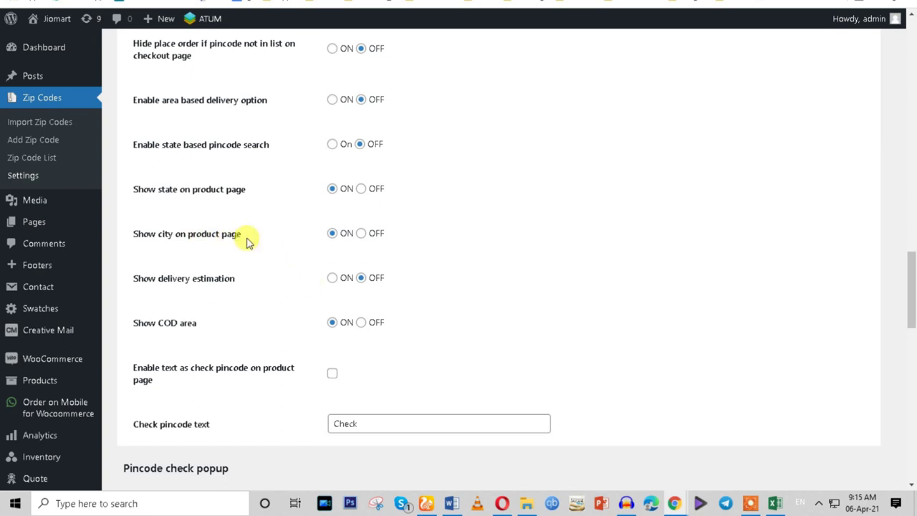
pyautogui.scroll(1, 247, 242)
pyautogui.click(330, 167)
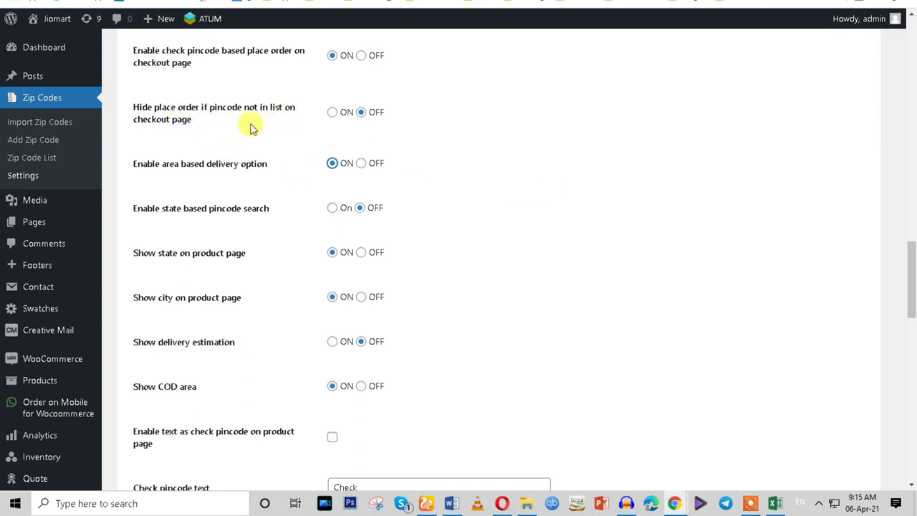
pyautogui.scroll(1, 410, 147)
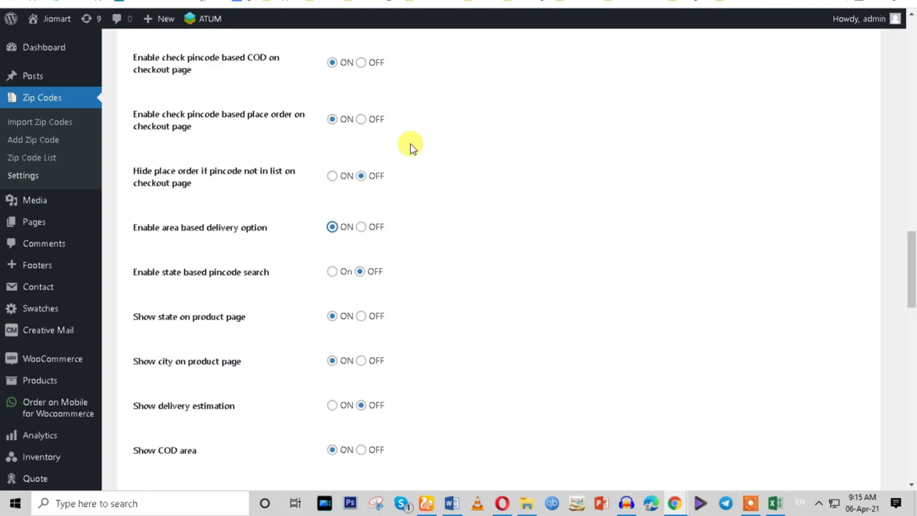
pyautogui.scroll(-15, 301, 402)
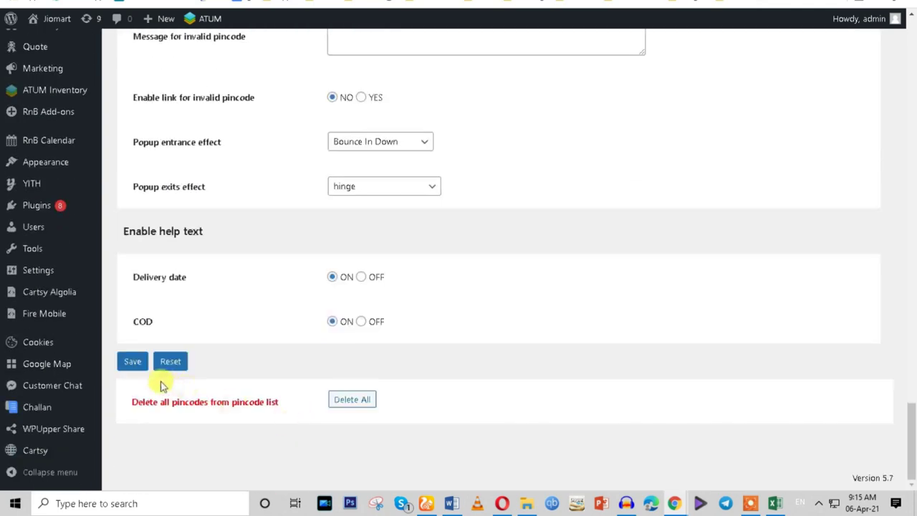
pyautogui.click(132, 362)
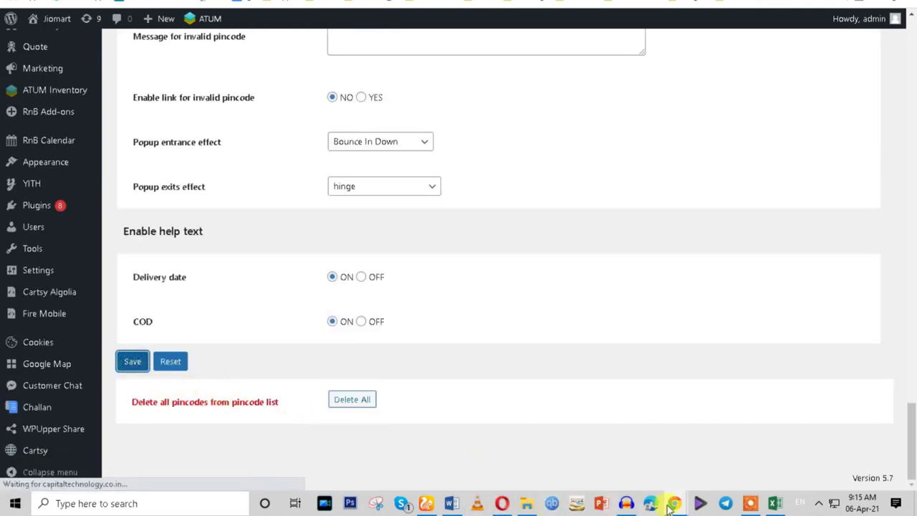
# Reload the Cartsy Grocery home page to preview the pincode popup, then return to the plugin settings.
pyautogui.moveTo(671, 506)
pyautogui.click(706, 466)
pyautogui.click(100, 52)
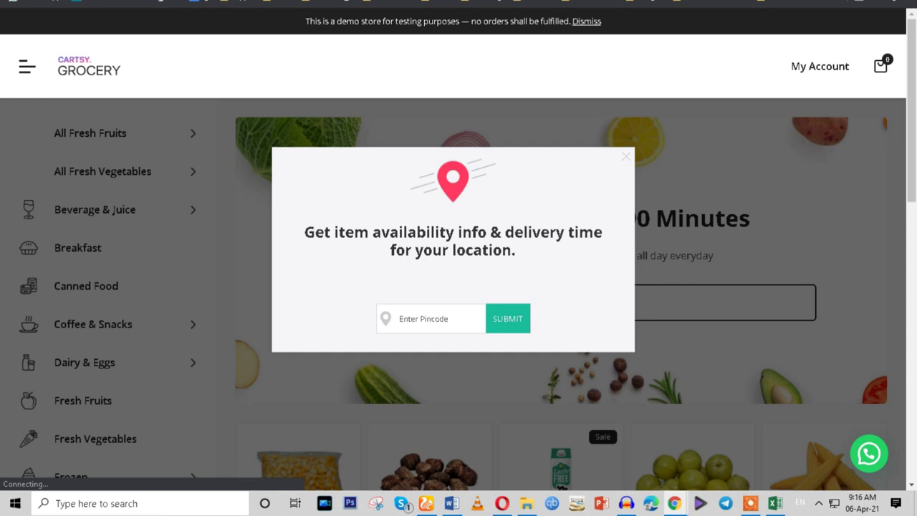
pyautogui.moveTo(303, 227); pyautogui.dragTo(587, 247)
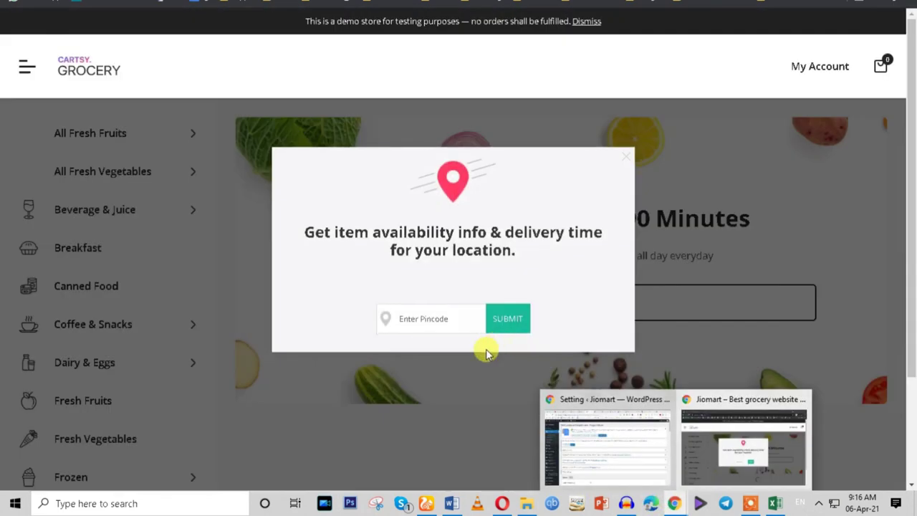
pyautogui.click(380, 318)
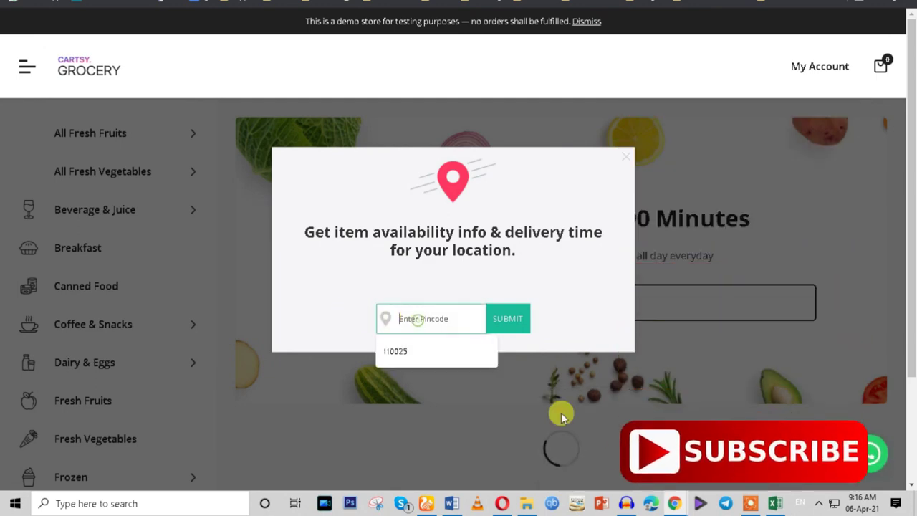
pyautogui.moveTo(676, 504)
pyautogui.click(580, 463)
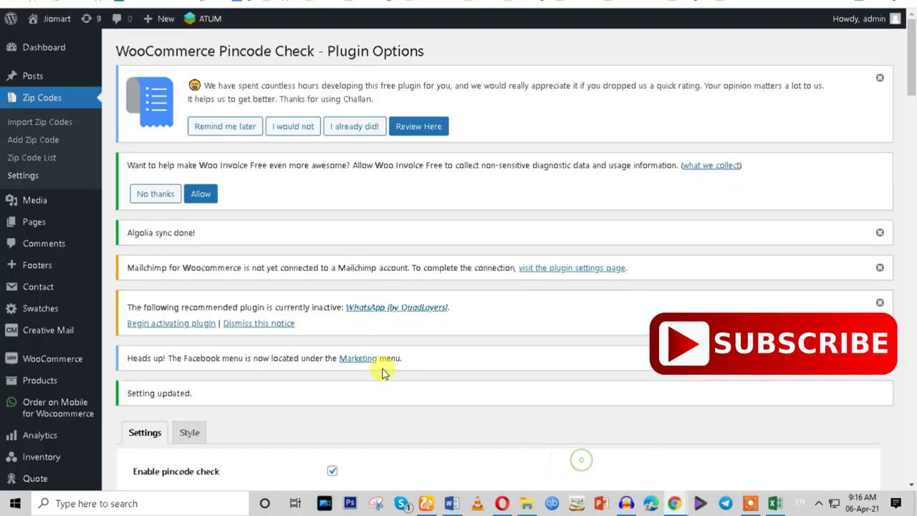
# Turn on 'Enable check pincode based COD on checkout page'.
pyautogui.scroll(-5, 322, 344)
pyautogui.scroll(-1, 324, 354)
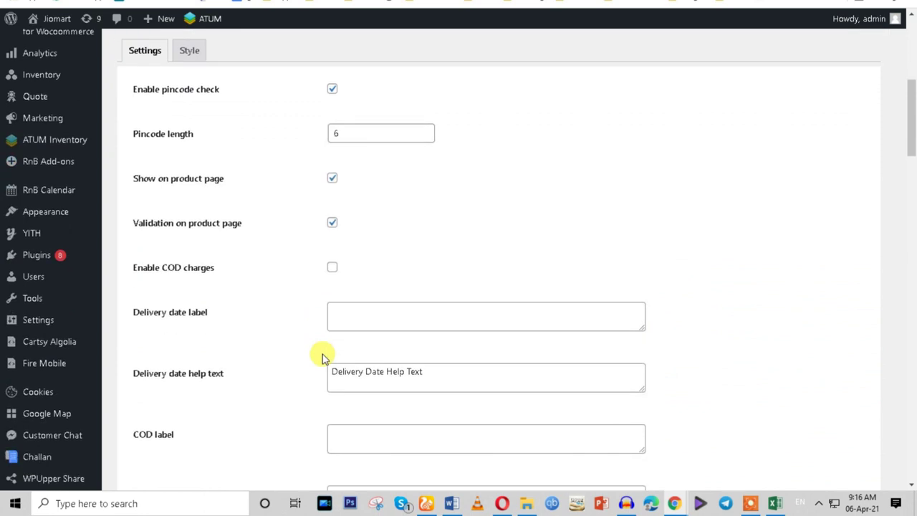
pyautogui.scroll(-1, 322, 354)
pyautogui.scroll(-2, 322, 354)
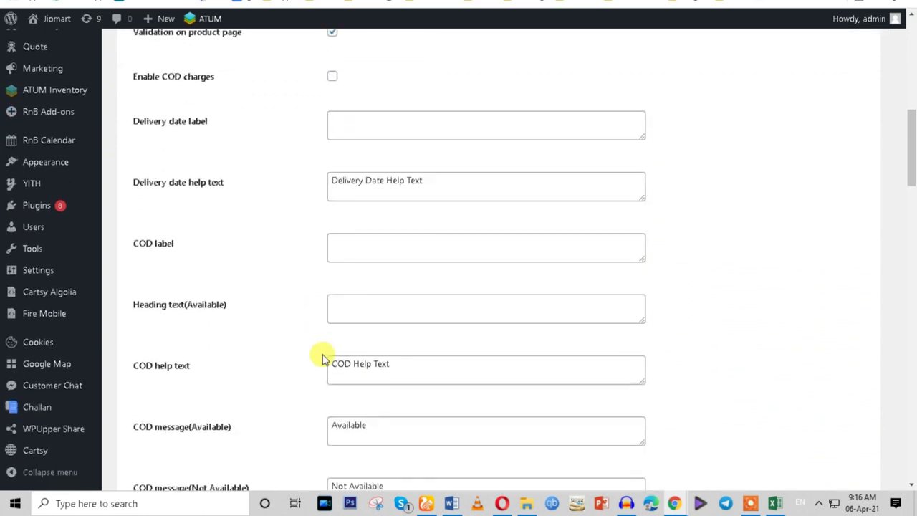
pyautogui.scroll(-2, 194, 325)
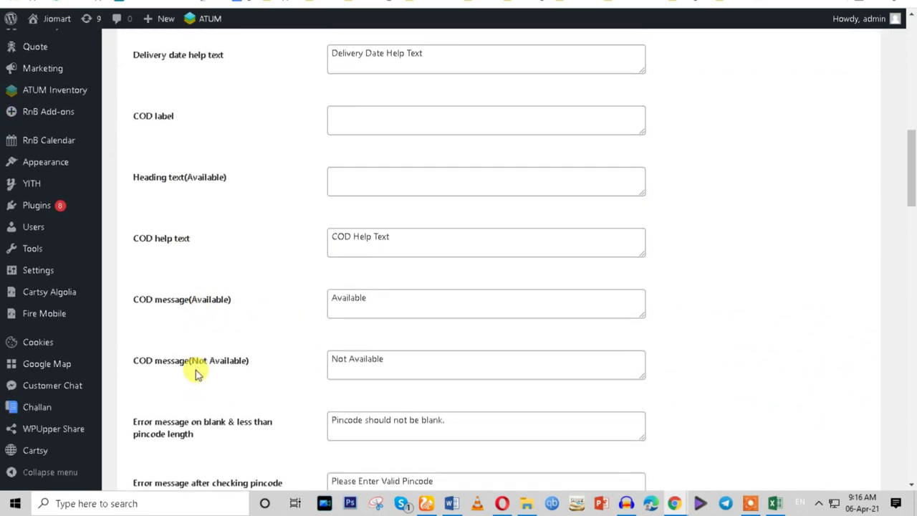
pyautogui.scroll(-2, 198, 374)
pyautogui.scroll(-4, 198, 374)
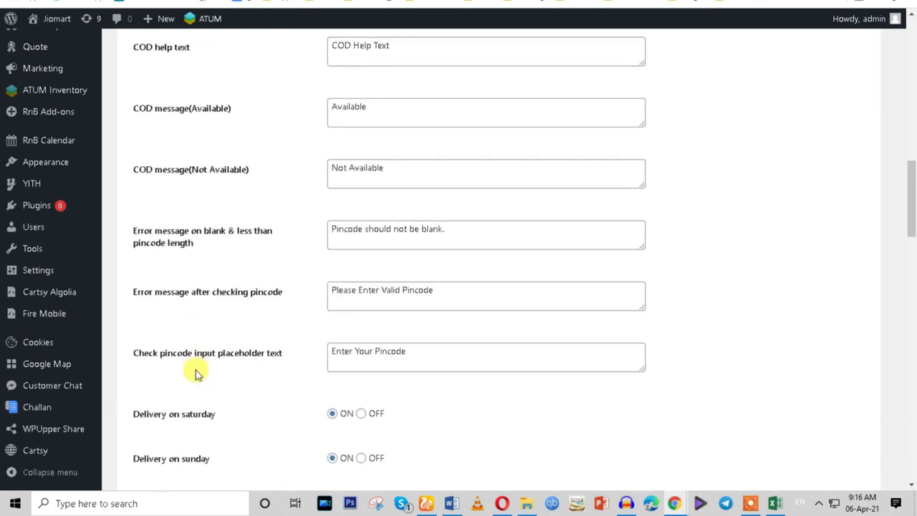
pyautogui.scroll(-1, 201, 371)
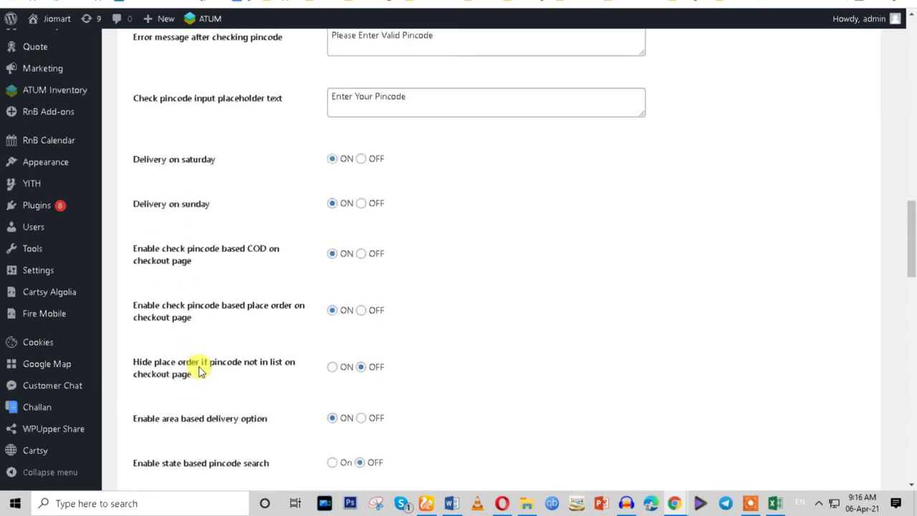
pyautogui.moveTo(130, 246); pyautogui.dragTo(283, 262)
pyautogui.click(269, 282)
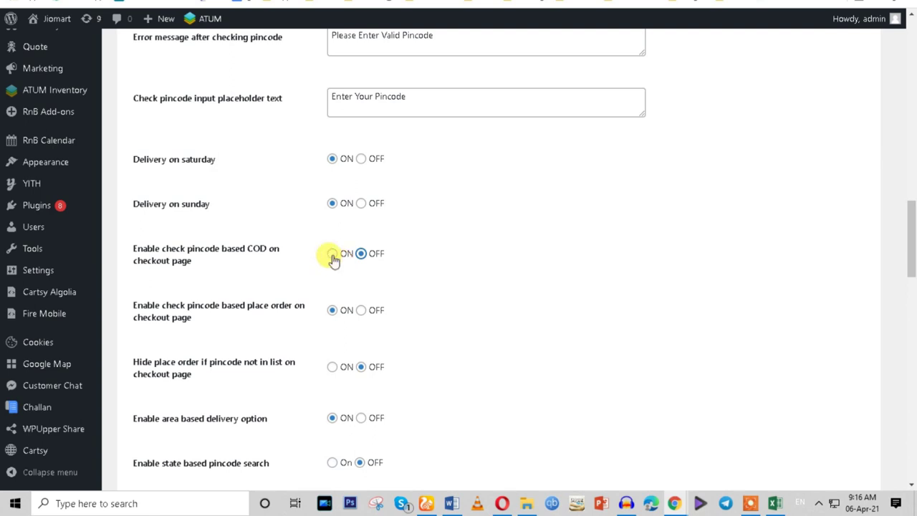
pyautogui.click(332, 254)
# Turn on 'Show delivery estimation', leaving 'Show date or days' on Date.
pyautogui.scroll(-2, 391, 306)
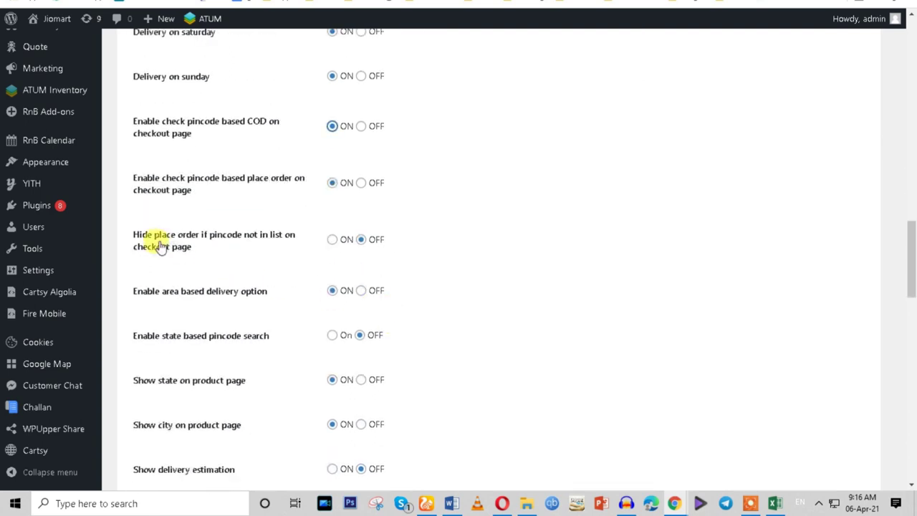
pyautogui.click(331, 241)
pyautogui.click(332, 335)
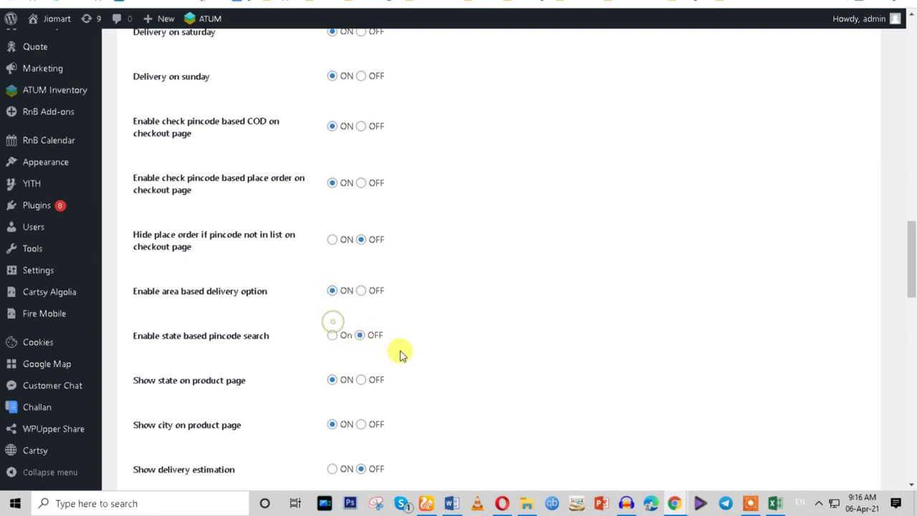
pyautogui.scroll(-1, 401, 352)
pyautogui.scroll(-1, 402, 357)
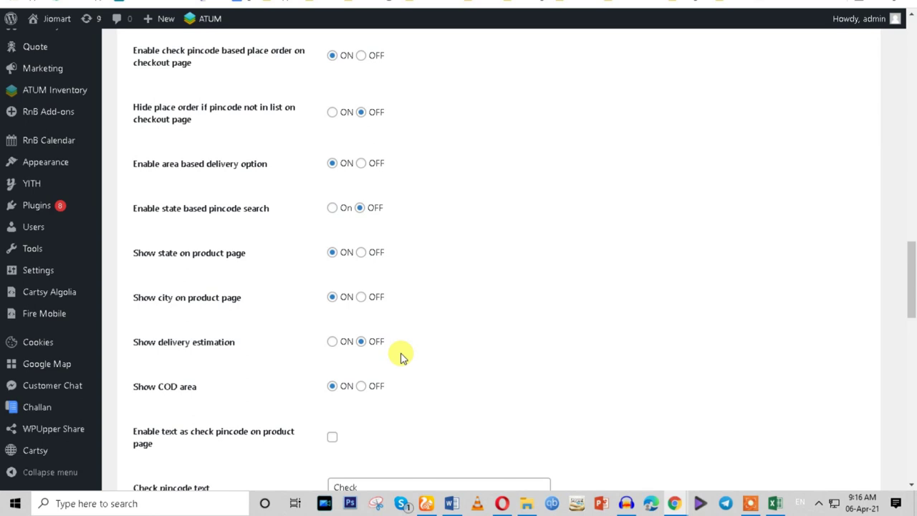
pyautogui.click(331, 341)
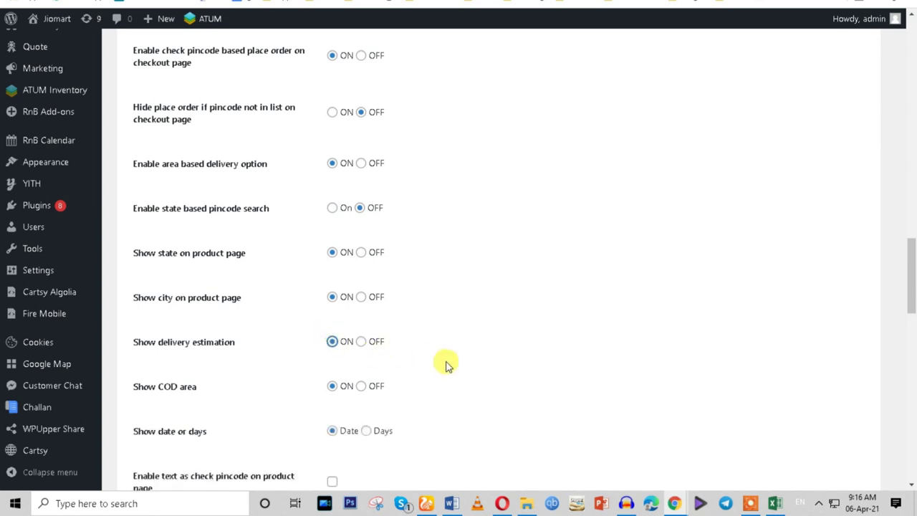
pyautogui.scroll(-2, 445, 364)
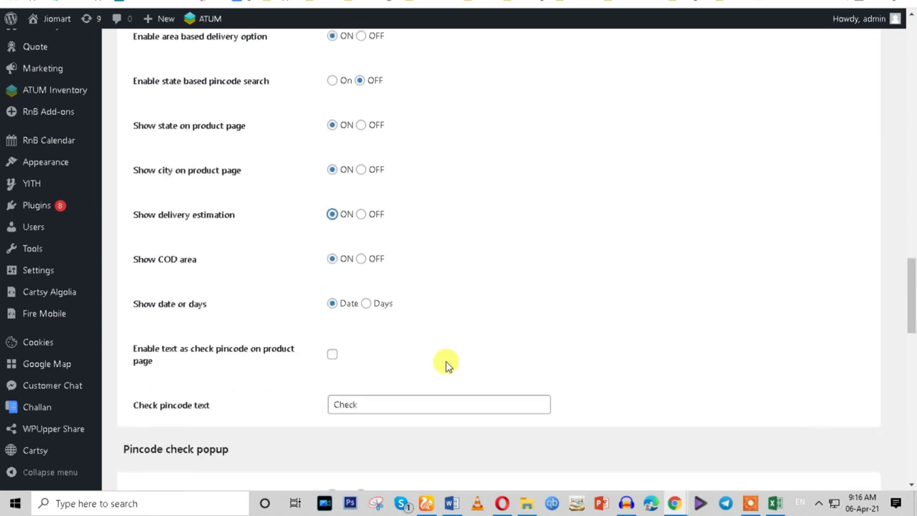
pyautogui.scroll(-2, 446, 364)
pyautogui.scroll(-5, 446, 364)
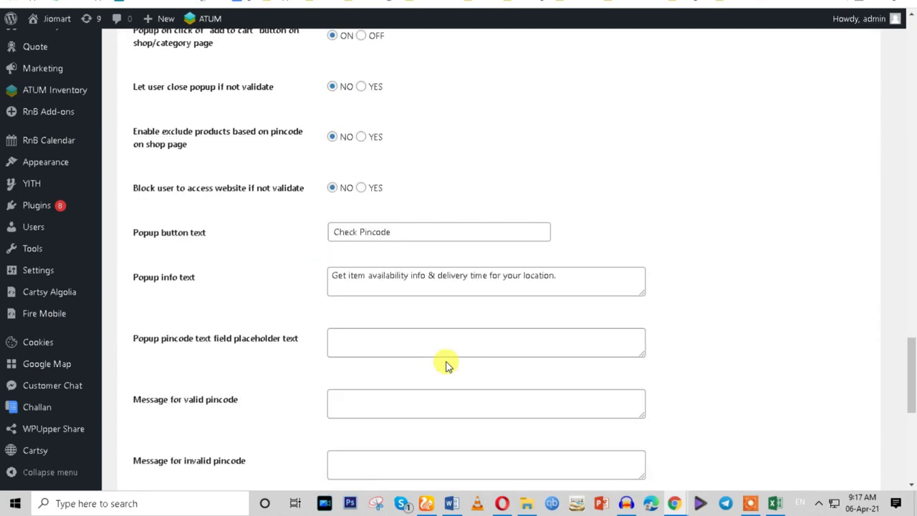
pyautogui.scroll(3, 446, 362)
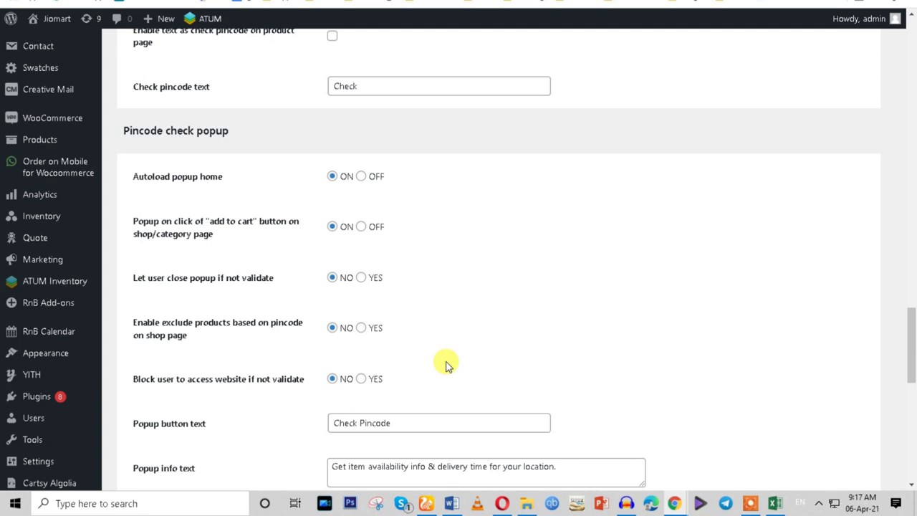
# Set 'Block user to access website if not validate' to YES.
pyautogui.scroll(-1, 446, 366)
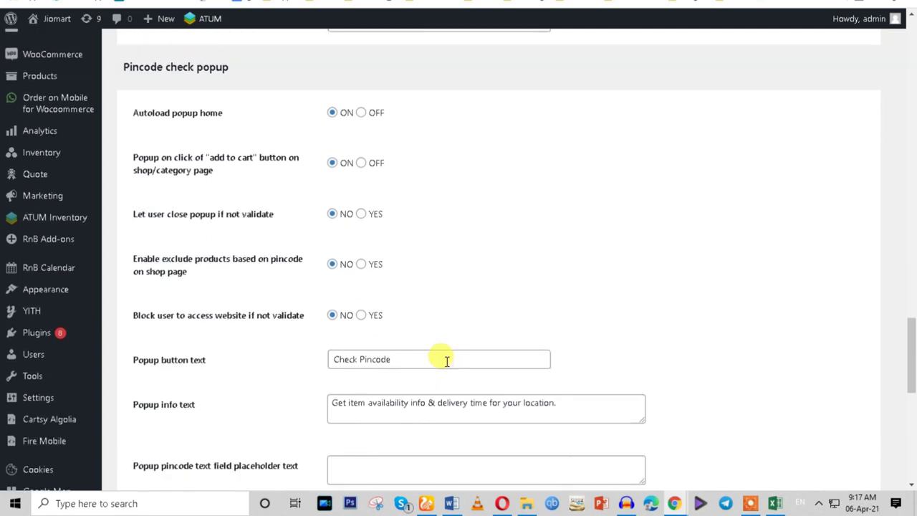
pyautogui.click(360, 315)
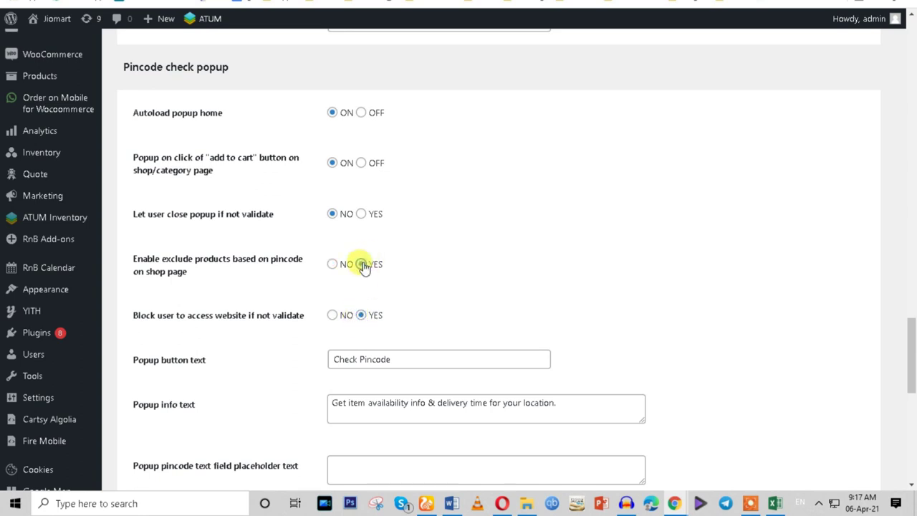
pyautogui.click(362, 265)
# Turn on 'Enable state based pincode search' and save the pincode settings.
pyautogui.scroll(6, 364, 266)
pyautogui.scroll(1, 364, 266)
pyautogui.scroll(1, 363, 266)
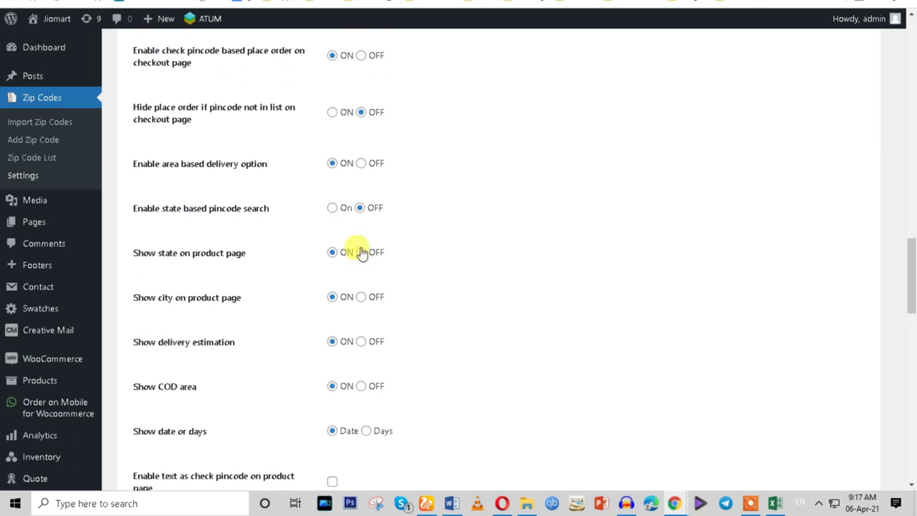
pyautogui.click(331, 209)
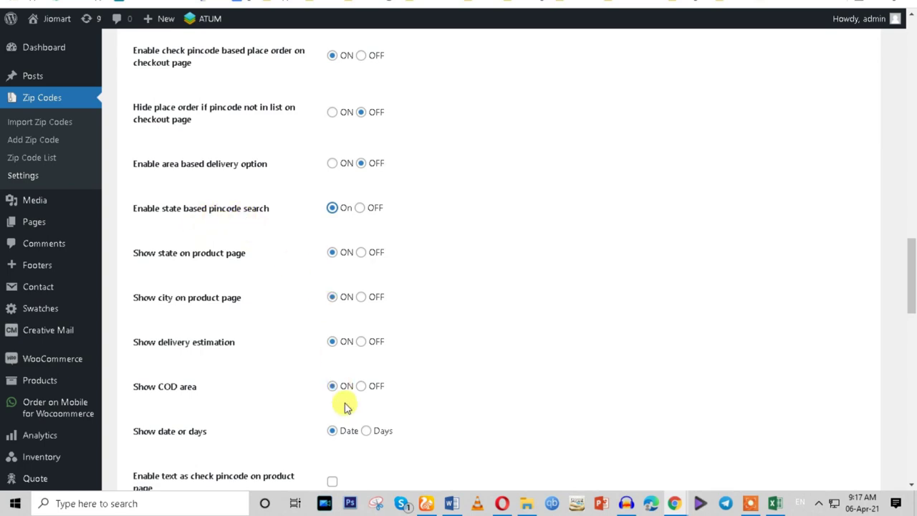
pyautogui.scroll(-10, 344, 405)
pyautogui.click(134, 364)
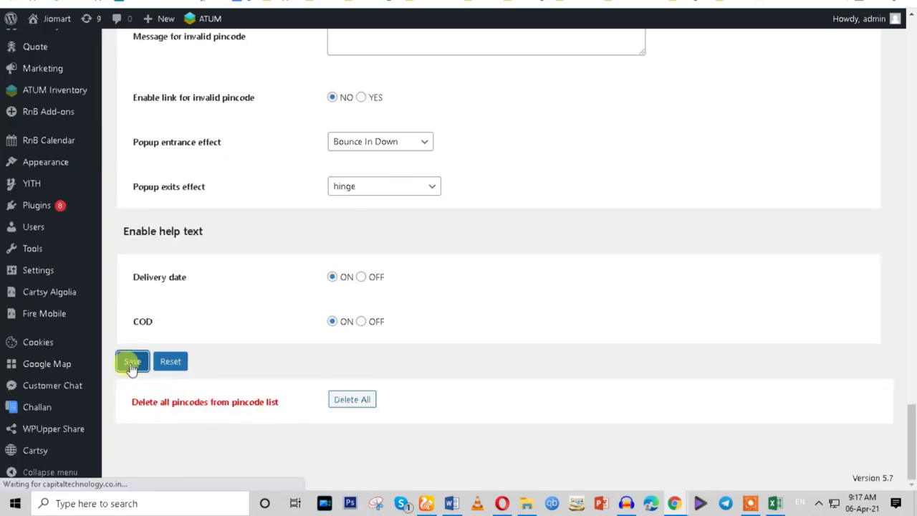
pyautogui.moveTo(674, 503)
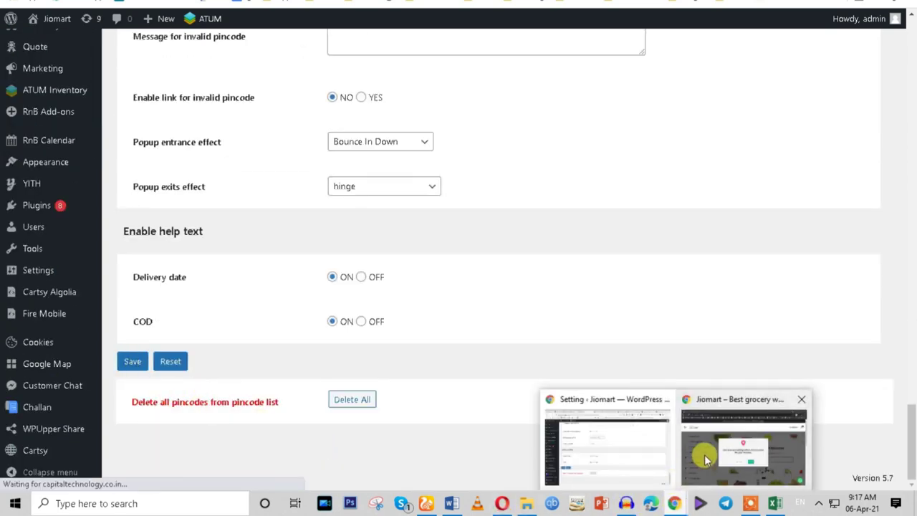
pyautogui.click(702, 454)
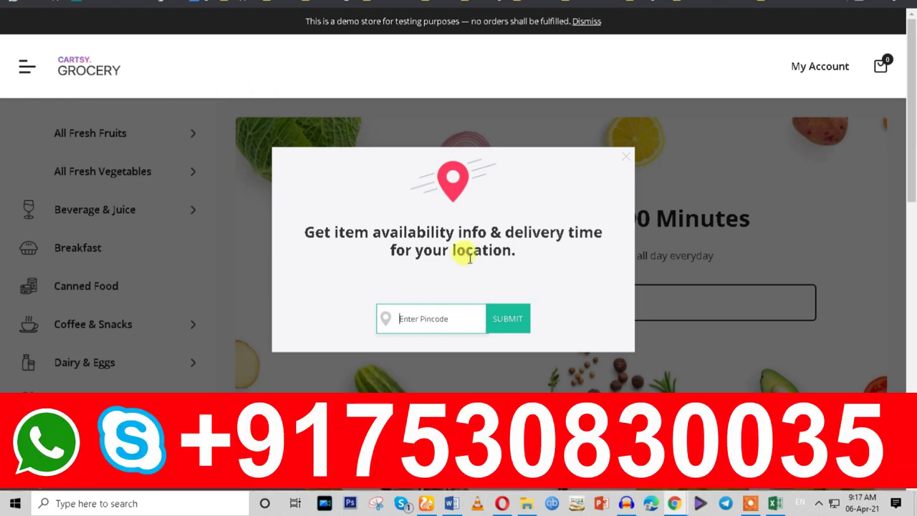
pyautogui.moveTo(684, 505)
pyautogui.click(616, 437)
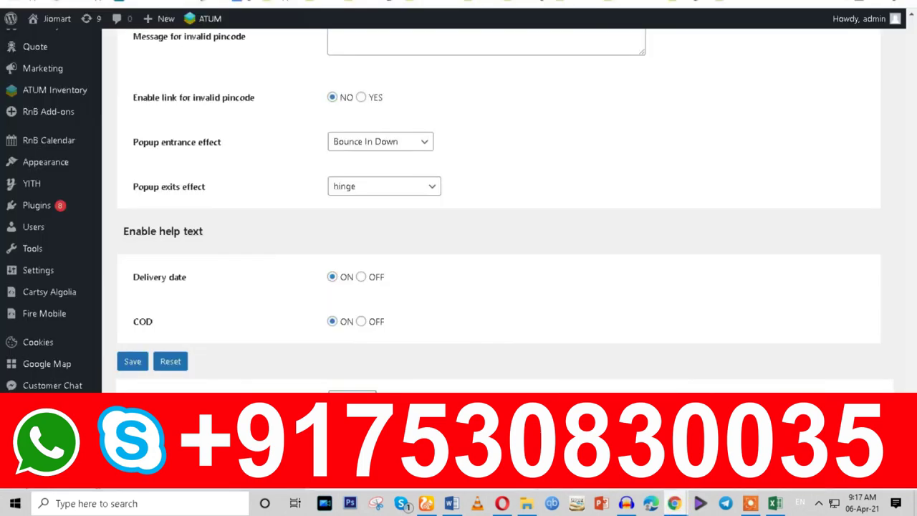
pyautogui.scroll(15, 445, 301)
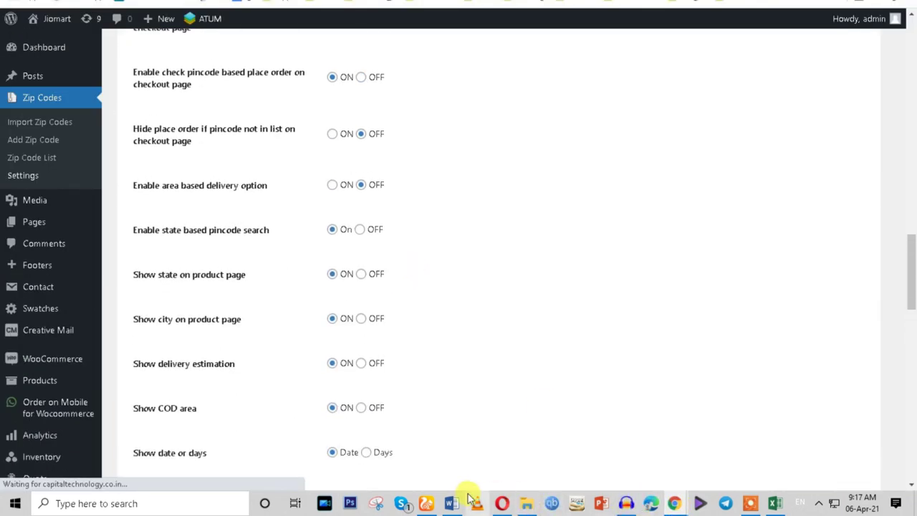
# In the Word task list, review item 16 (Check Available), item 17, and 'Vendor' in item 19.
pyautogui.click(453, 505)
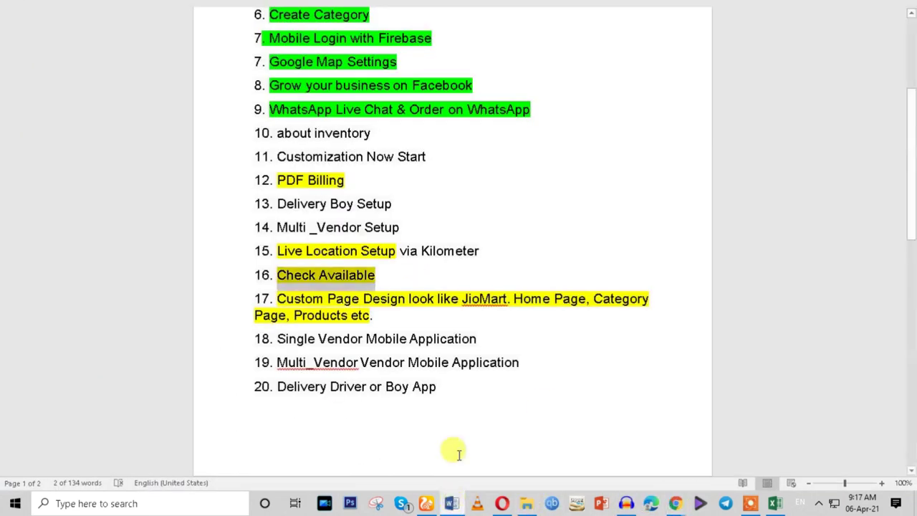
pyautogui.tripleClick(307, 281)
pyautogui.click(280, 250)
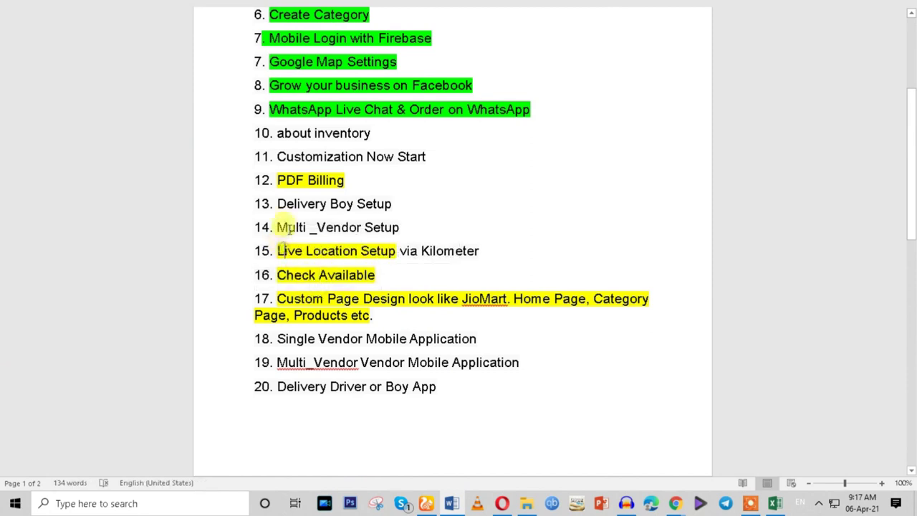
pyautogui.click(306, 299)
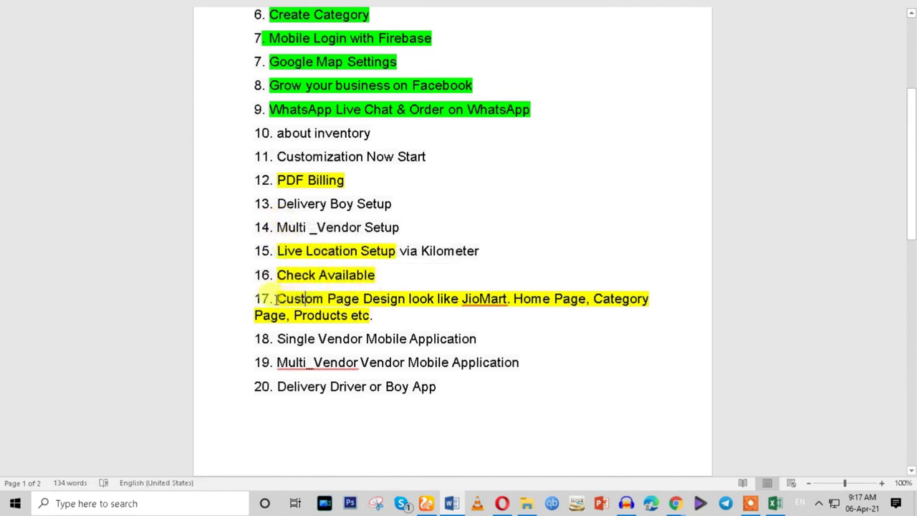
pyautogui.moveTo(275, 298); pyautogui.dragTo(370, 315)
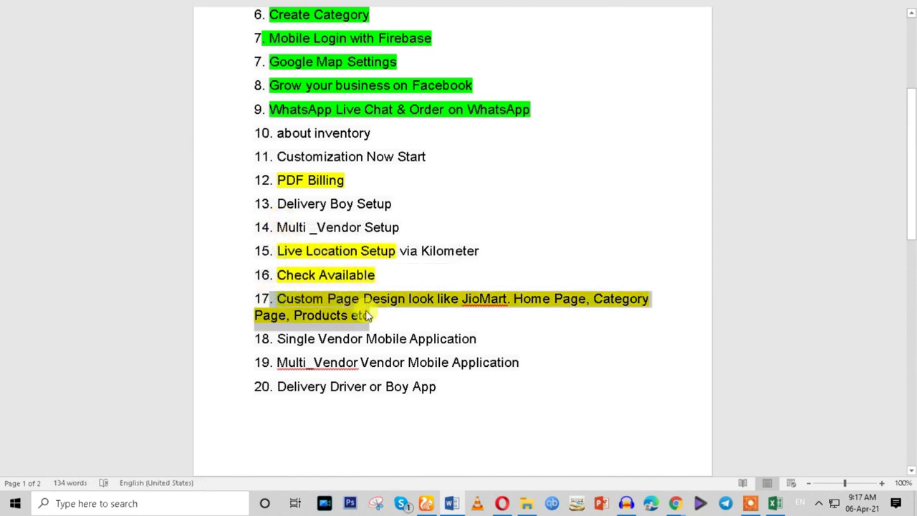
pyautogui.click(519, 360)
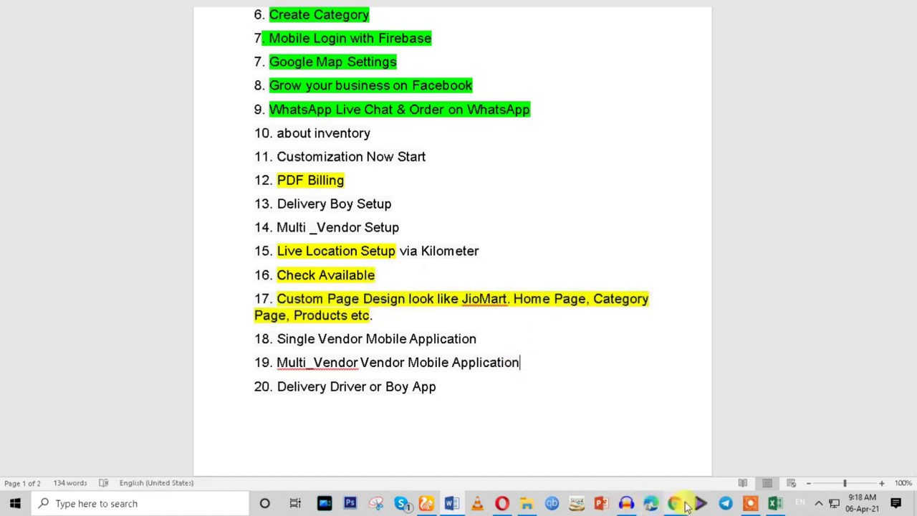
pyautogui.doubleClick(402, 363)
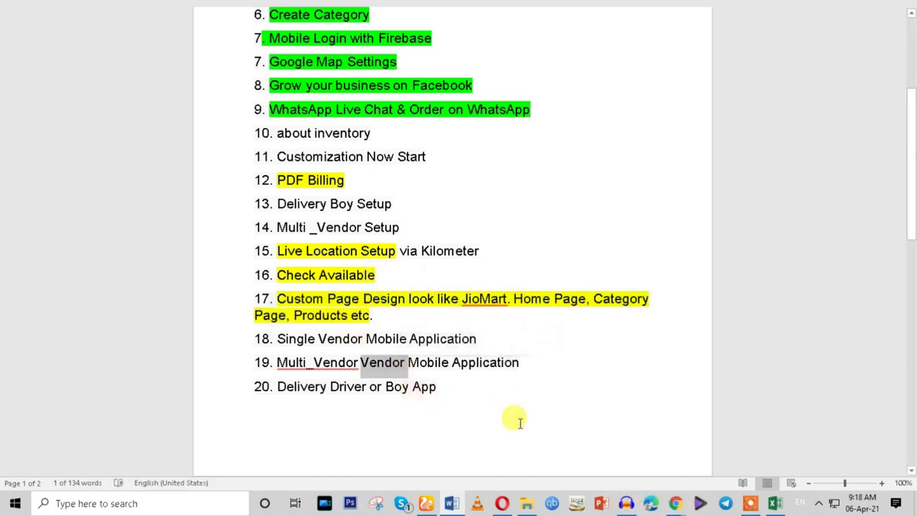
# Return to the WordPress Zip Codes settings page showing 'Setting updated'.
pyautogui.click(750, 503)
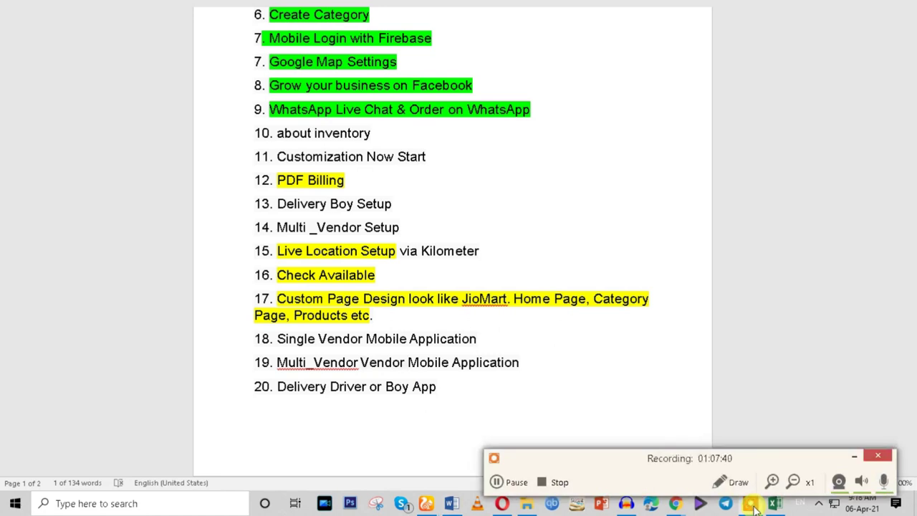
pyautogui.click(853, 457)
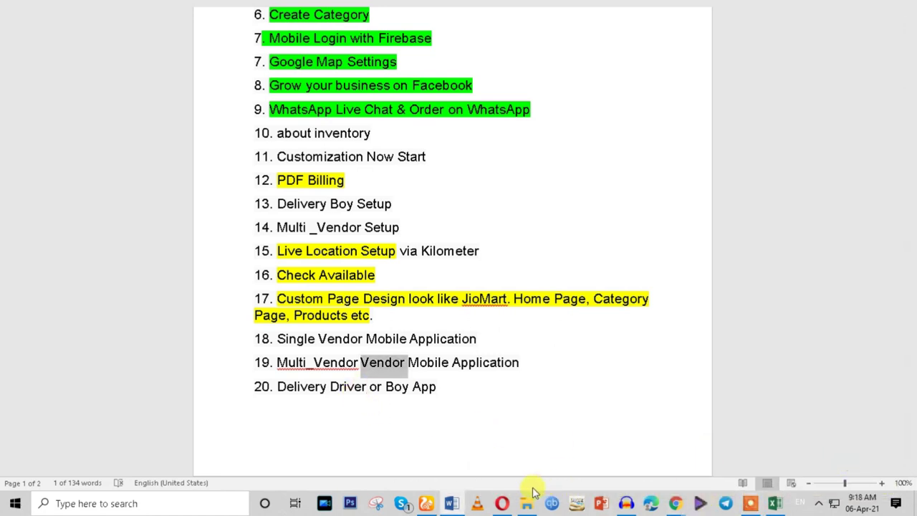
pyautogui.scroll(-3, 419, 412)
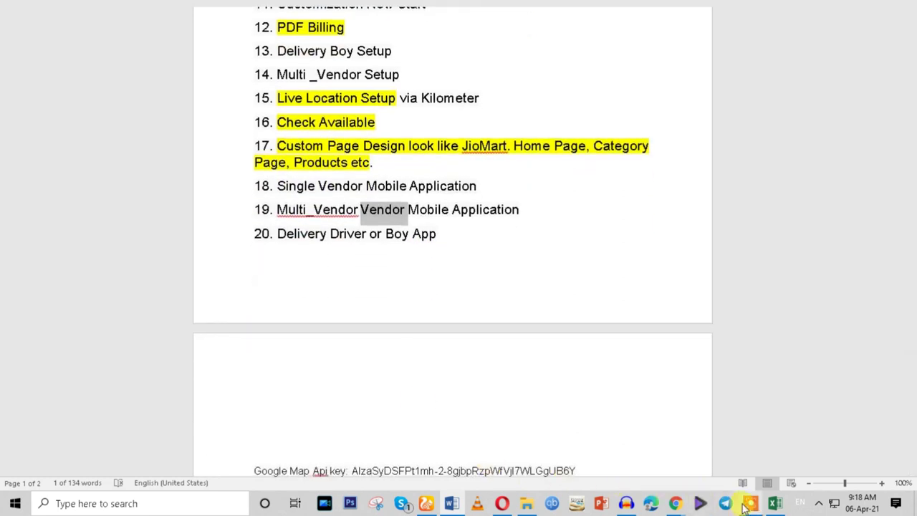
pyautogui.scroll(2, 310, 342)
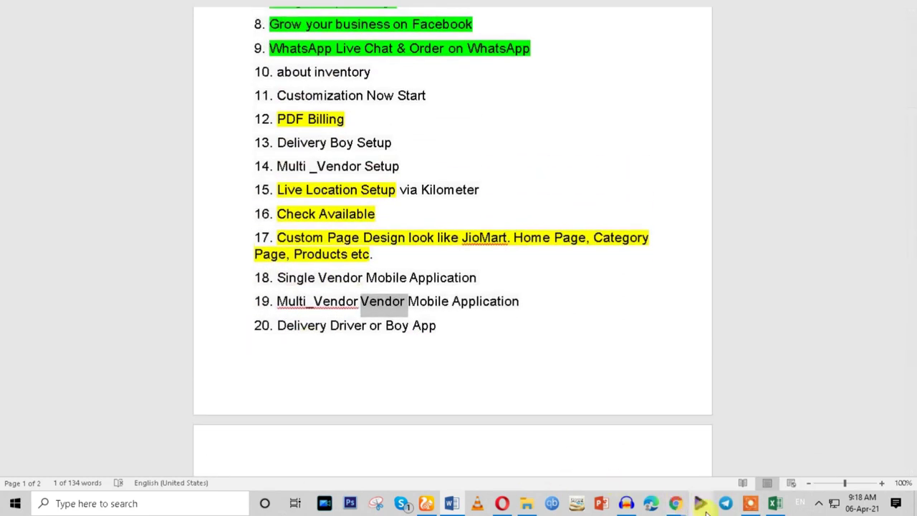
# On the Cartsy storefront popup, choose New Delhi as the location.
pyautogui.moveTo(675, 503)
pyautogui.click(578, 467)
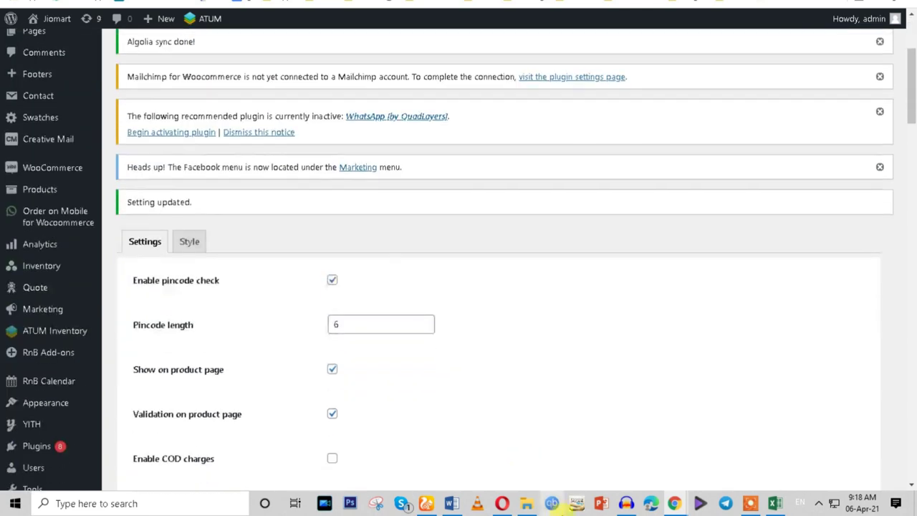
pyautogui.moveTo(675, 502)
pyautogui.click(719, 466)
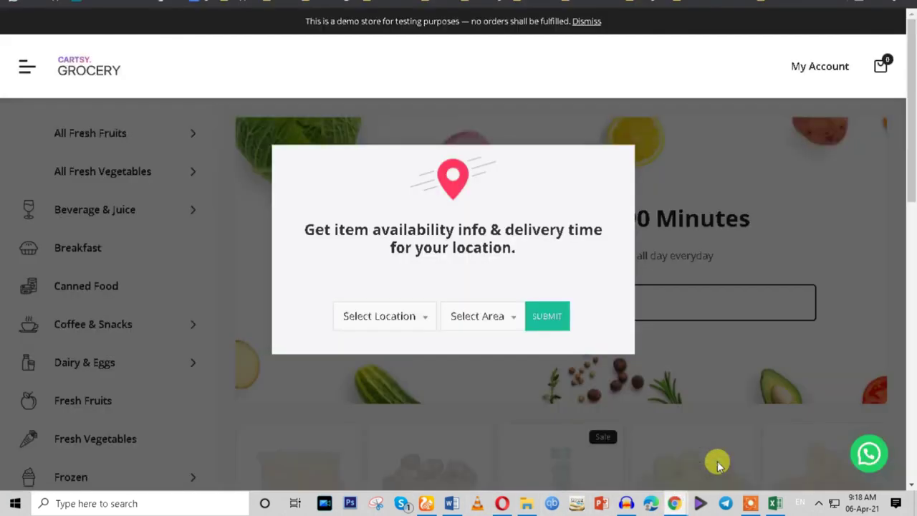
pyautogui.click(399, 315)
pyautogui.click(393, 405)
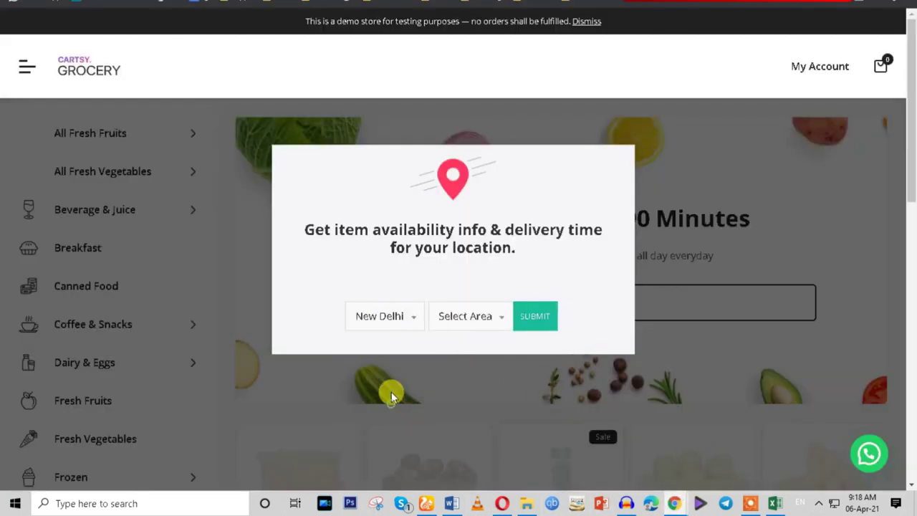
pyautogui.click(389, 316)
pyautogui.click(378, 382)
pyautogui.click(394, 320)
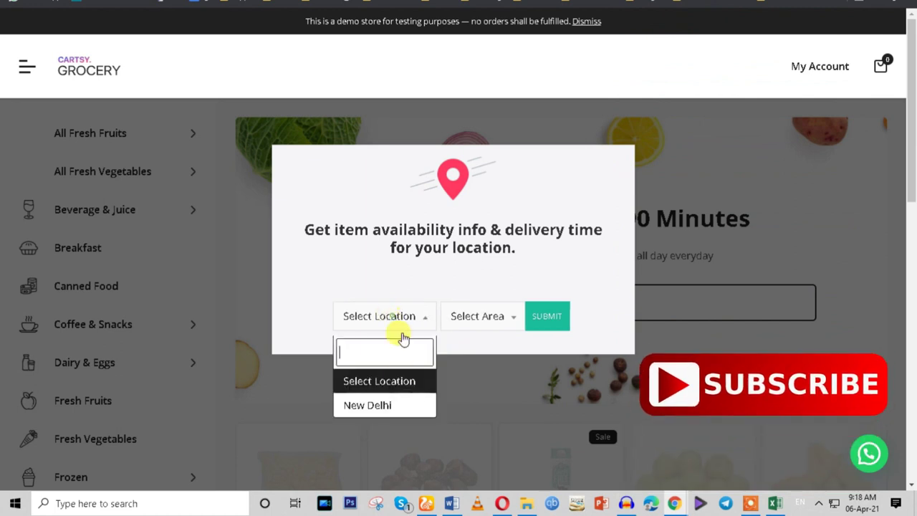
pyautogui.click(394, 405)
# Try the popup's Select Area list, then reset the location and pick Ashram as area.
pyautogui.click(465, 324)
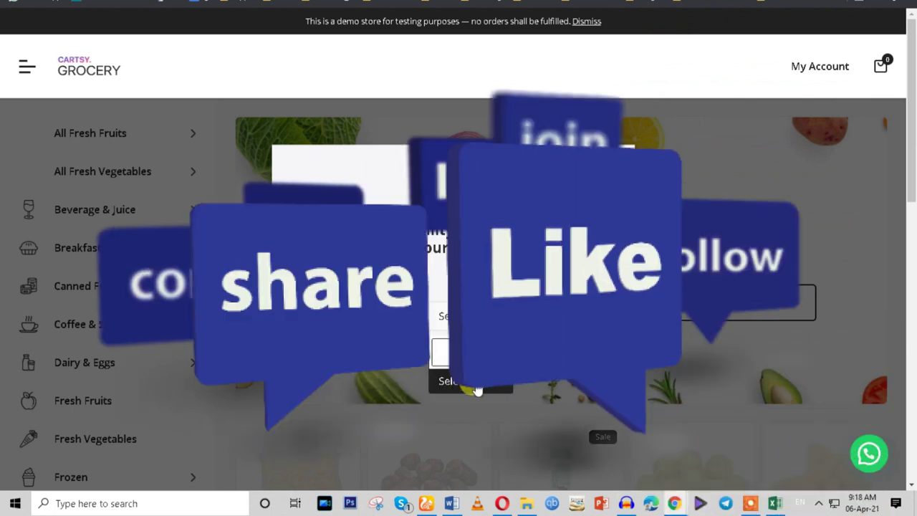
pyautogui.click(393, 319)
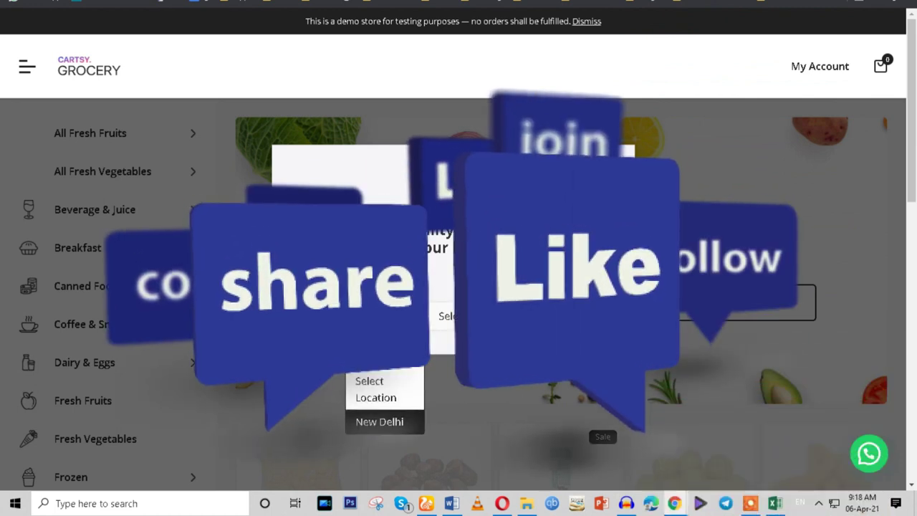
pyautogui.click(393, 421)
pyautogui.click(440, 315)
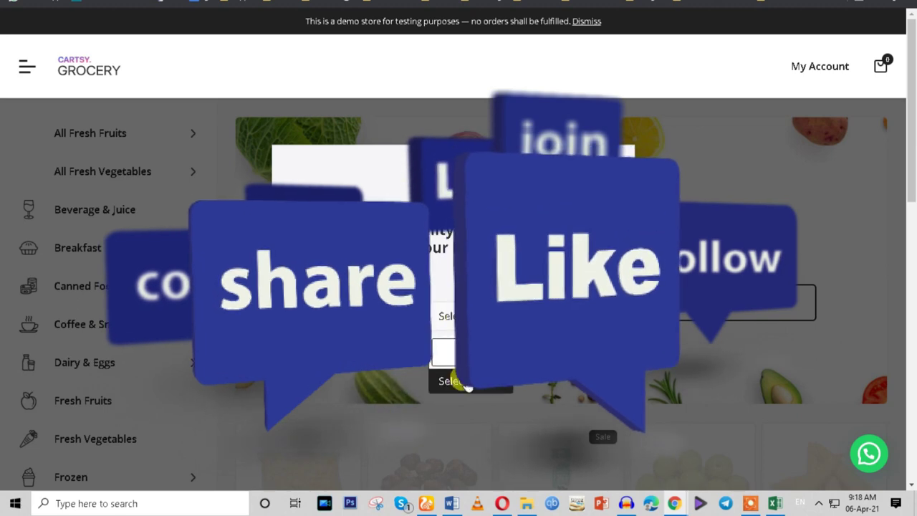
pyautogui.click(466, 385)
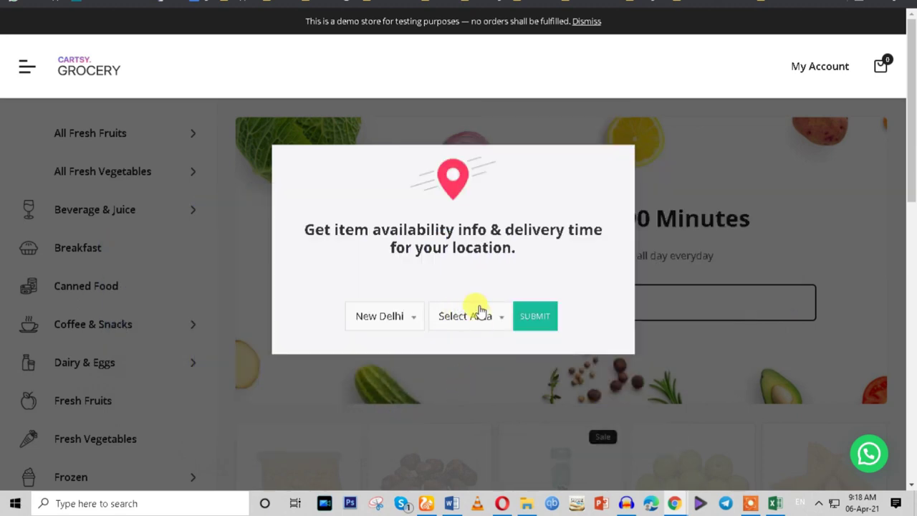
pyautogui.click(464, 314)
pyautogui.click(452, 386)
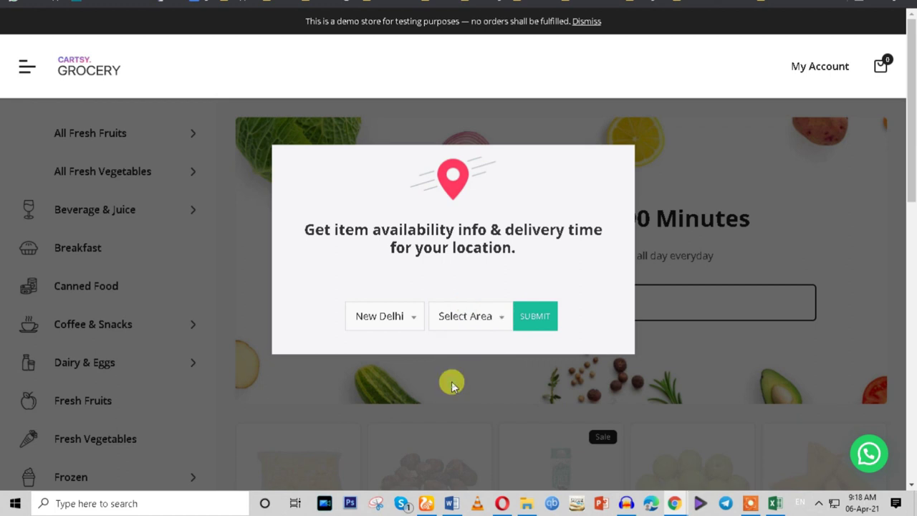
pyautogui.click(367, 317)
pyautogui.click(371, 390)
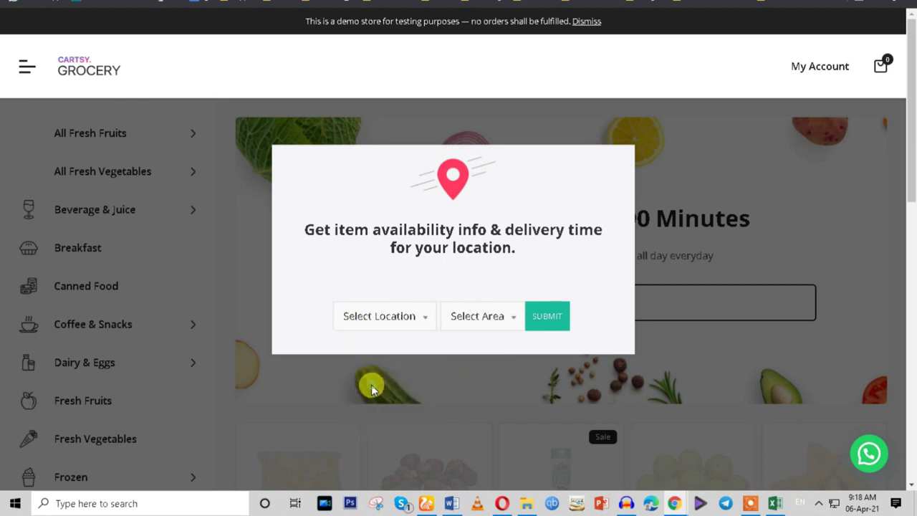
pyautogui.click(490, 317)
pyautogui.click(478, 404)
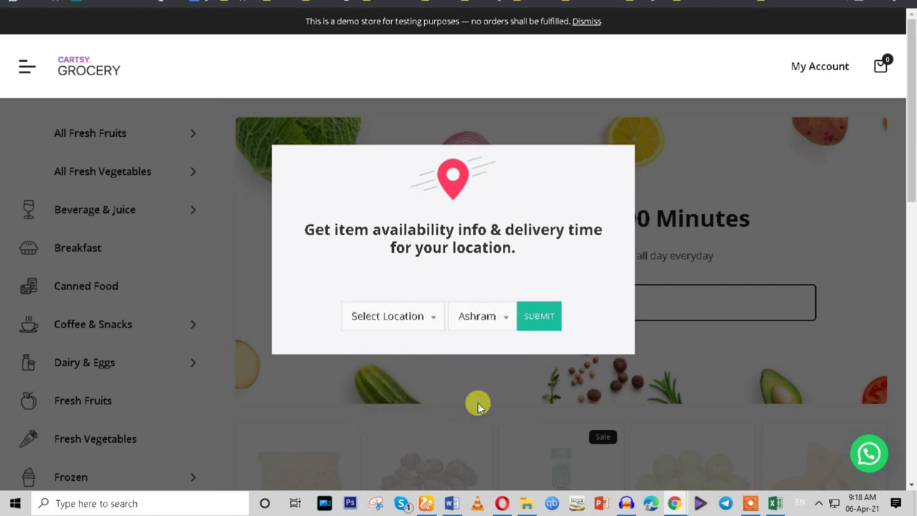
# Return to the Pincode Check settings page and scroll through its options.
pyautogui.moveTo(674, 507)
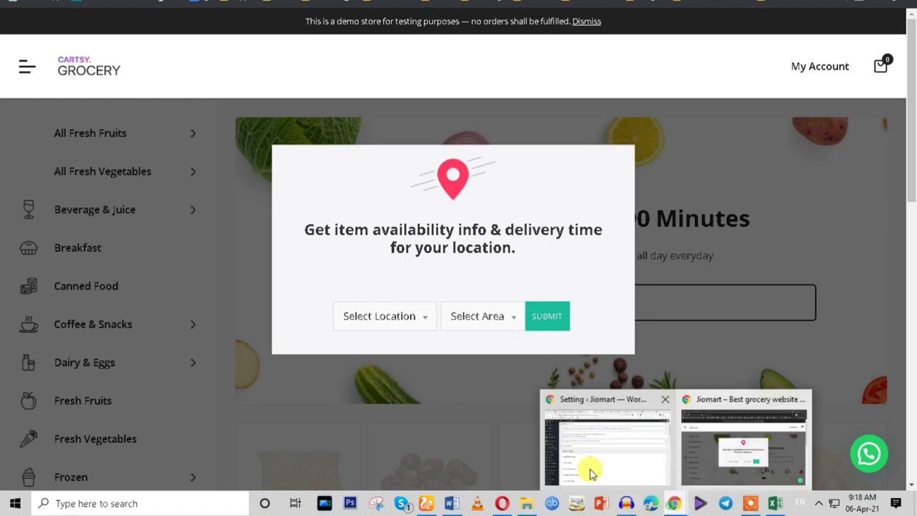
pyautogui.click(589, 468)
pyautogui.scroll(-3, 370, 373)
pyautogui.scroll(-9, 370, 373)
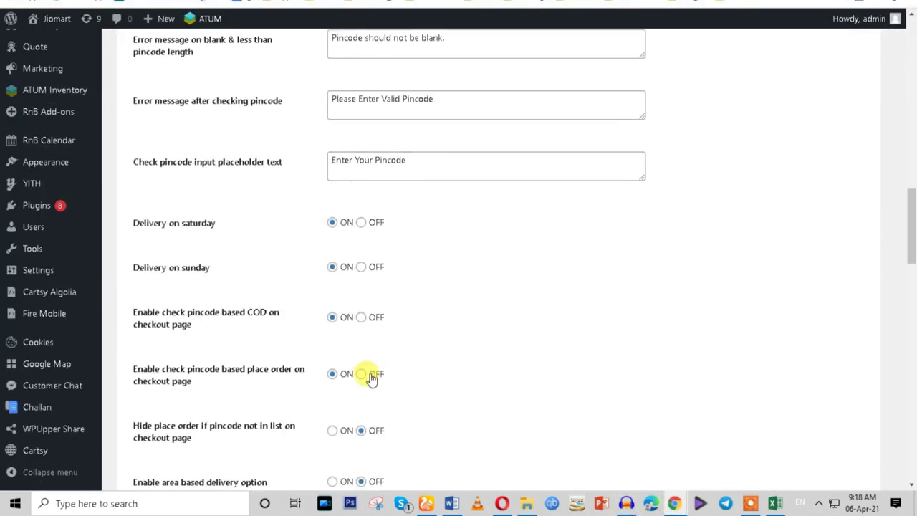
# Save the Pincode Check settings with area-based delivery on and state-based search off.
pyautogui.scroll(-3, 367, 377)
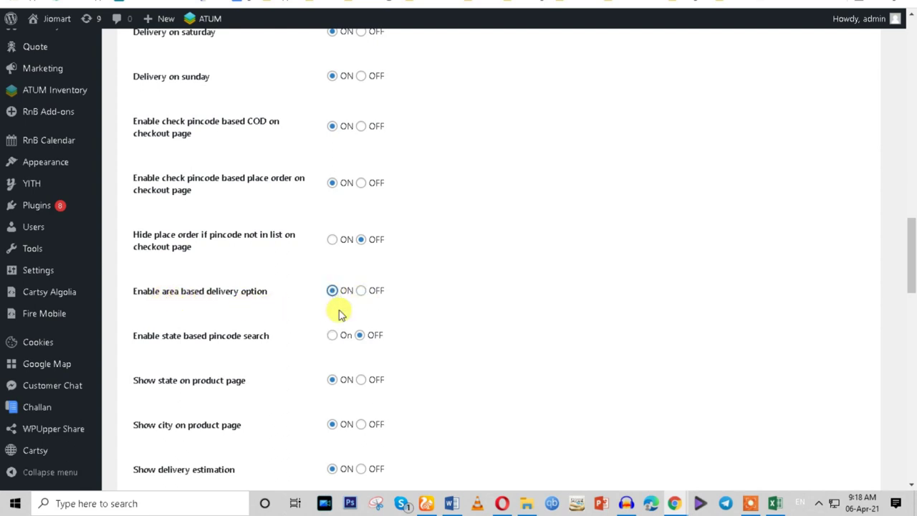
pyautogui.scroll(-15, 381, 405)
pyautogui.scroll(-2, 286, 415)
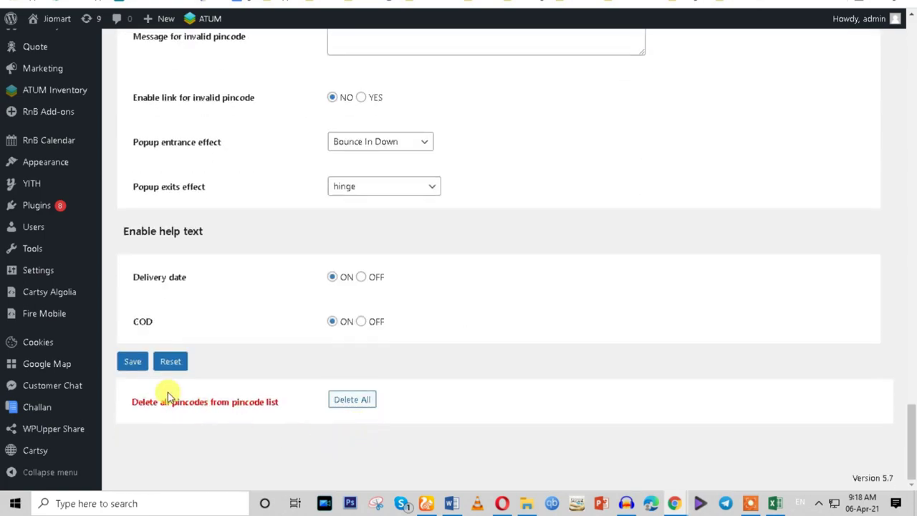
pyautogui.click(133, 362)
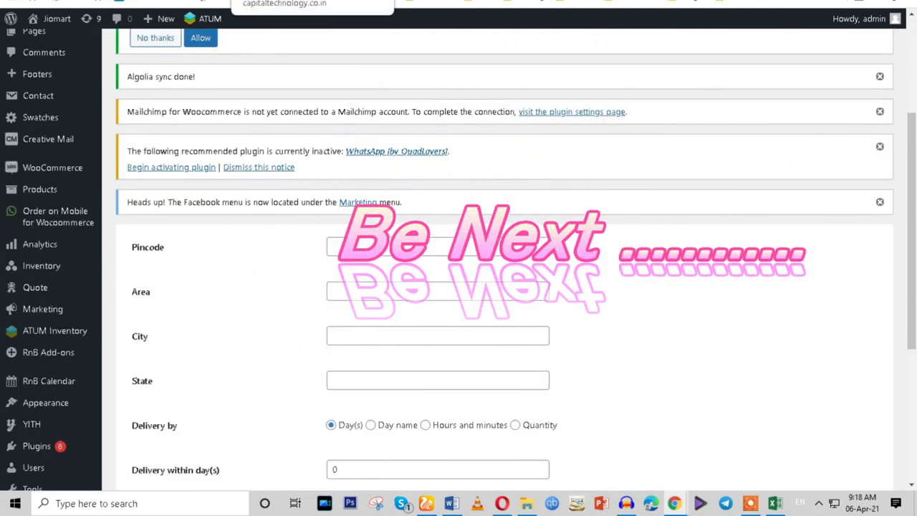
pyautogui.scroll(3, 243, 321)
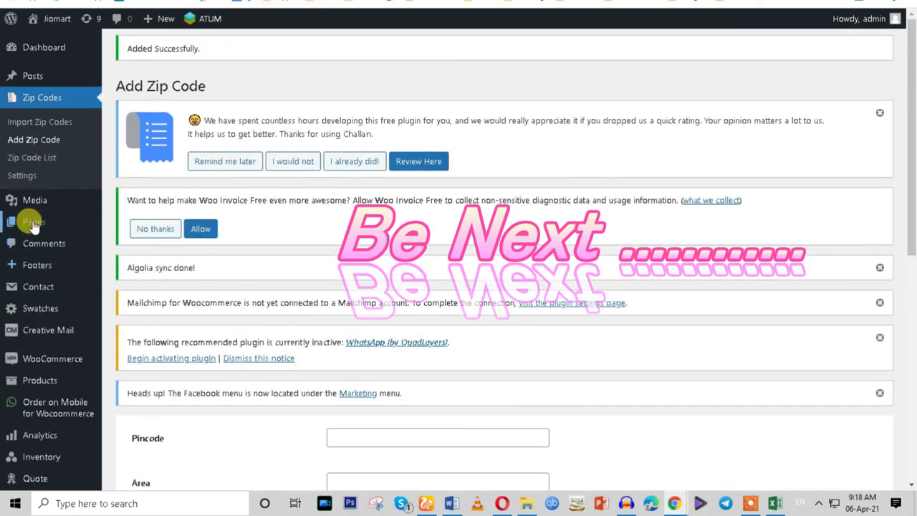
pyautogui.click(33, 224)
pyautogui.scroll(-4, 451, 297)
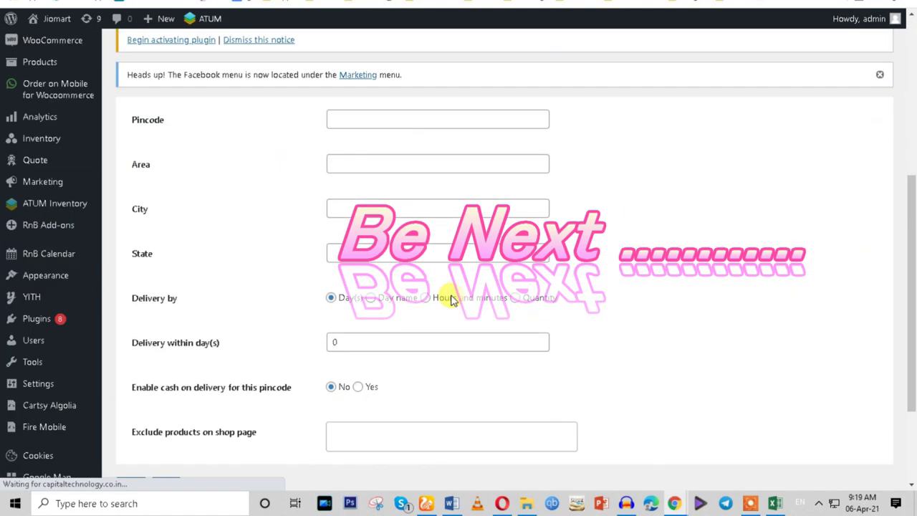
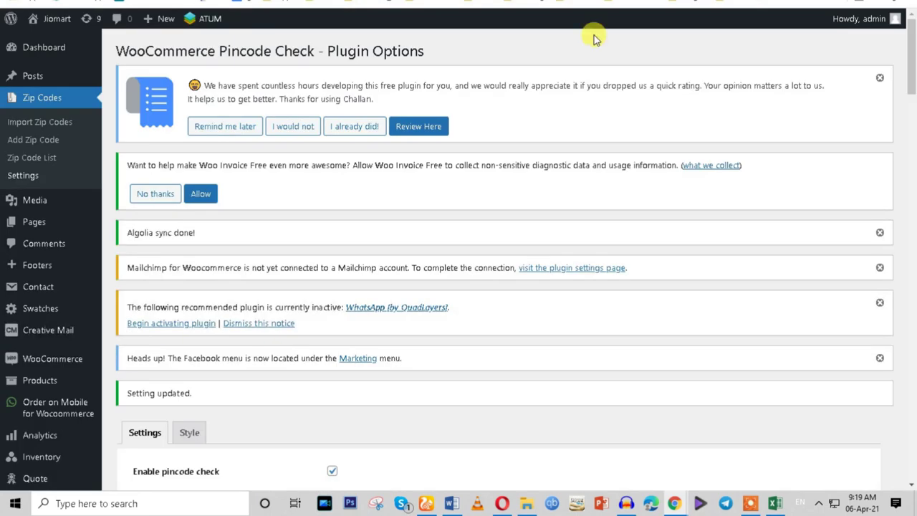
# Scroll the saved Pincode Check Plugin Options past the delivery date settings to the COD label and message fields.
pyautogui.scroll(-5, 583, 317)
pyautogui.scroll(-8, 583, 319)
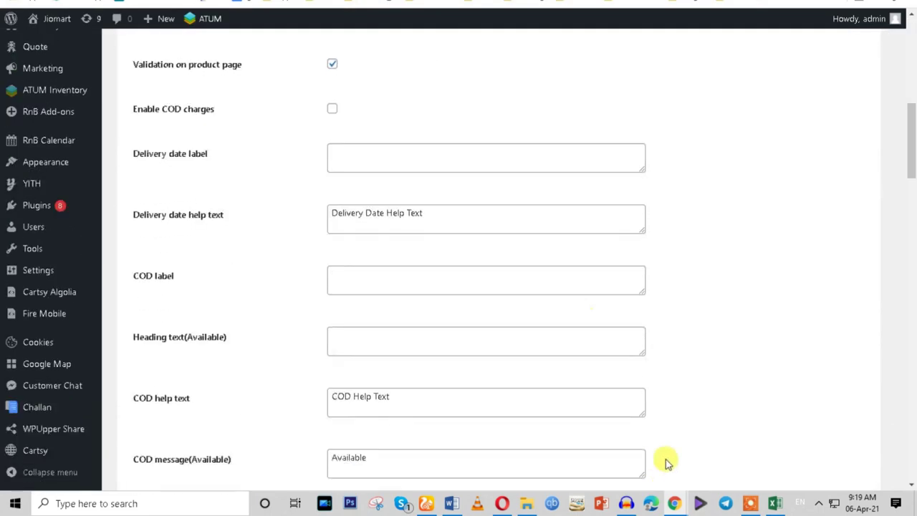
pyautogui.moveTo(676, 501)
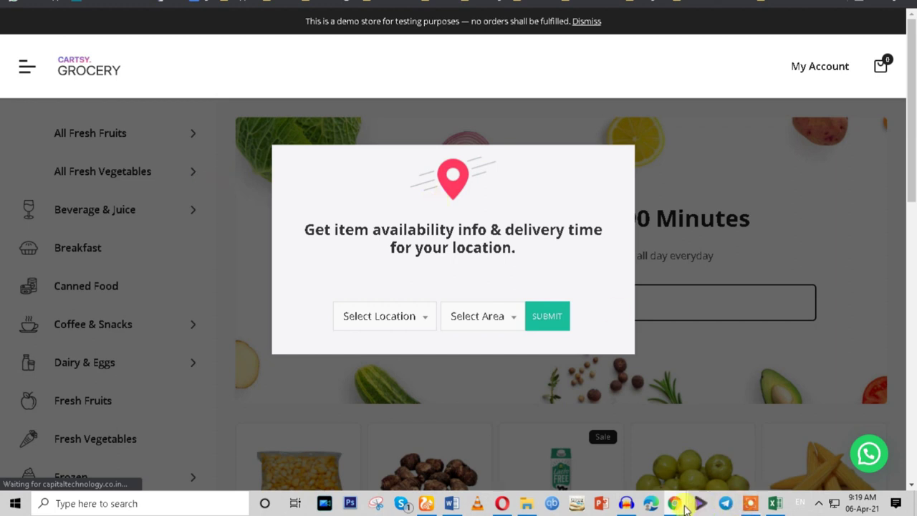
pyautogui.moveTo(680, 506)
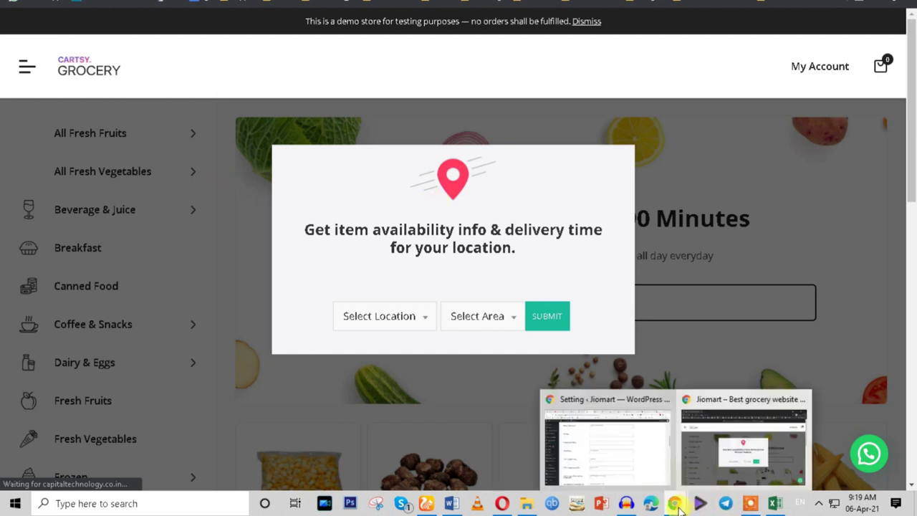
pyautogui.click(750, 504)
pyautogui.click(500, 482)
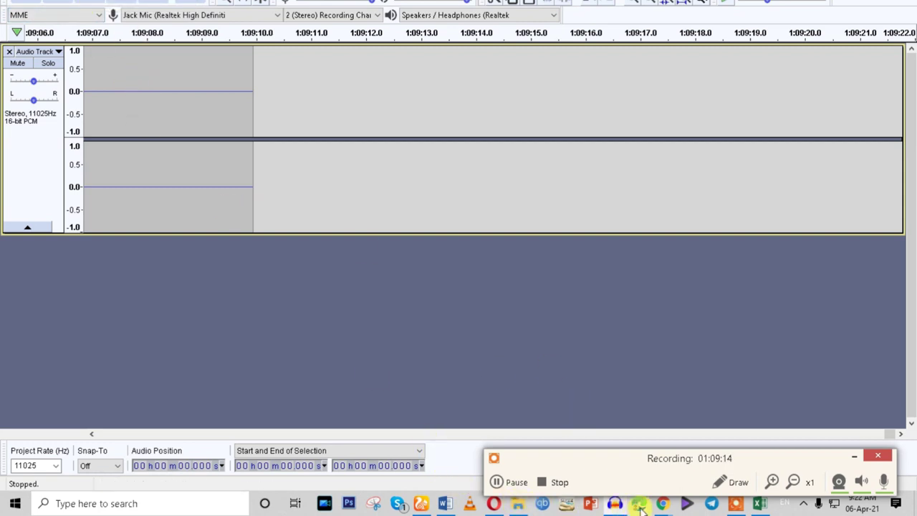
# Play the recorded Audacity track from the start and stop it, then return to the Word checklist.
pyautogui.click(853, 461)
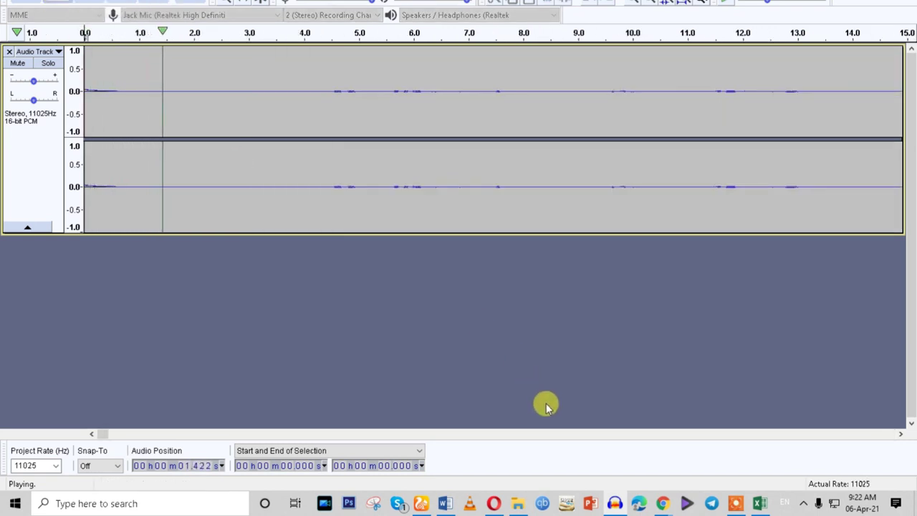
pyautogui.click(75, 10)
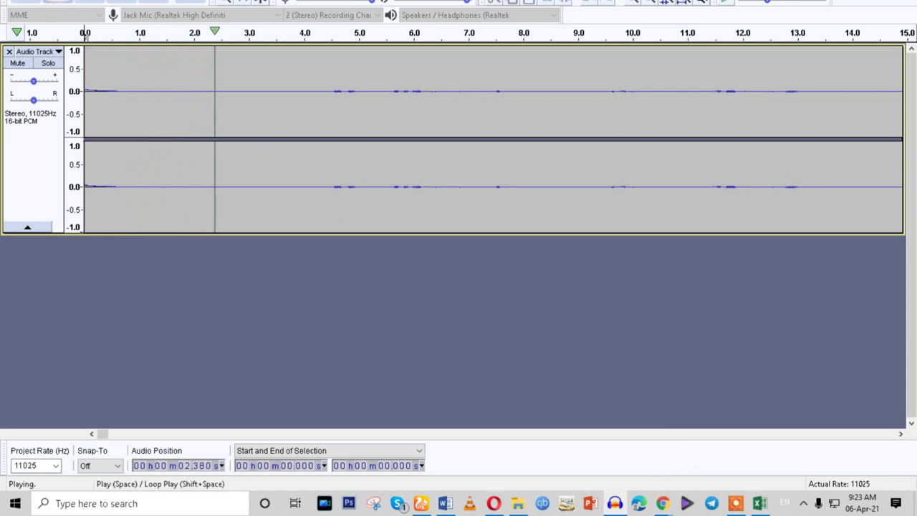
pyautogui.click(90, 2)
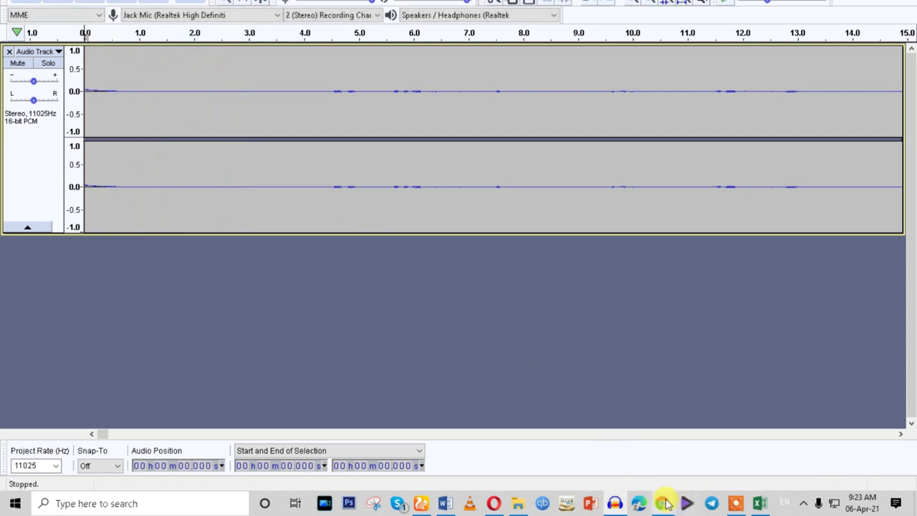
pyautogui.click(735, 503)
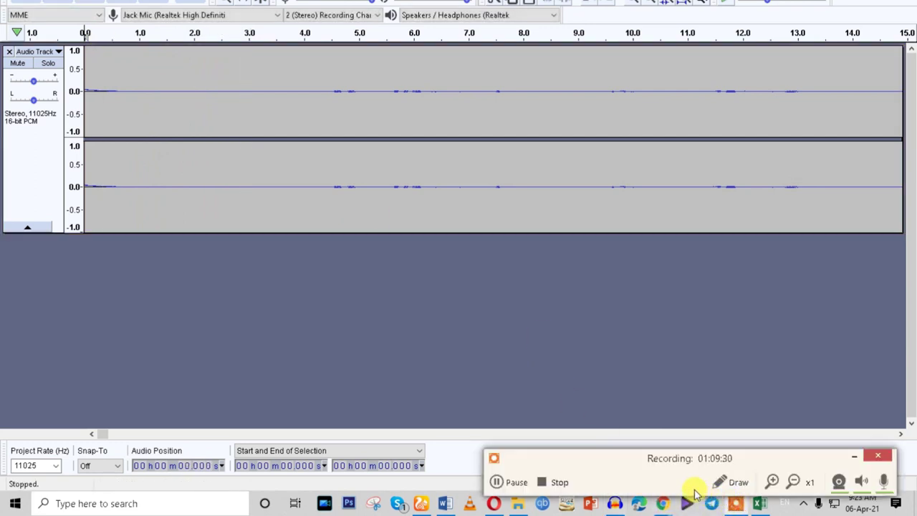
pyautogui.click(859, 456)
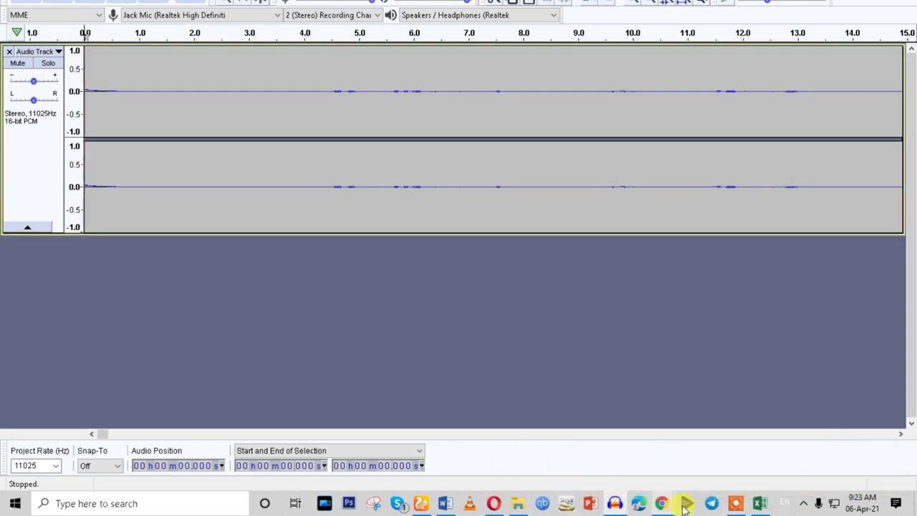
pyautogui.click(444, 503)
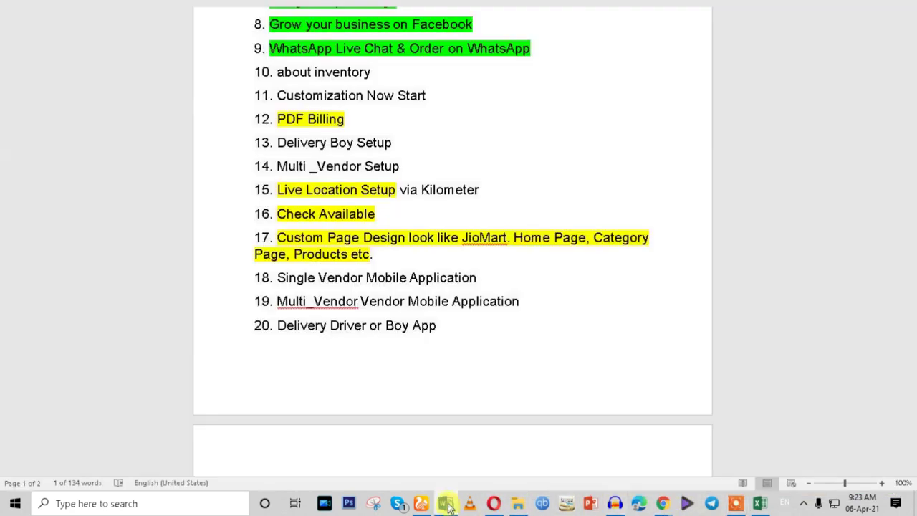
# Highlight item 10 (inventory) and item 12 PDF Billing in green.
pyautogui.scroll(-5, 454, 373)
pyautogui.scroll(6, 454, 370)
pyautogui.scroll(1, 453, 369)
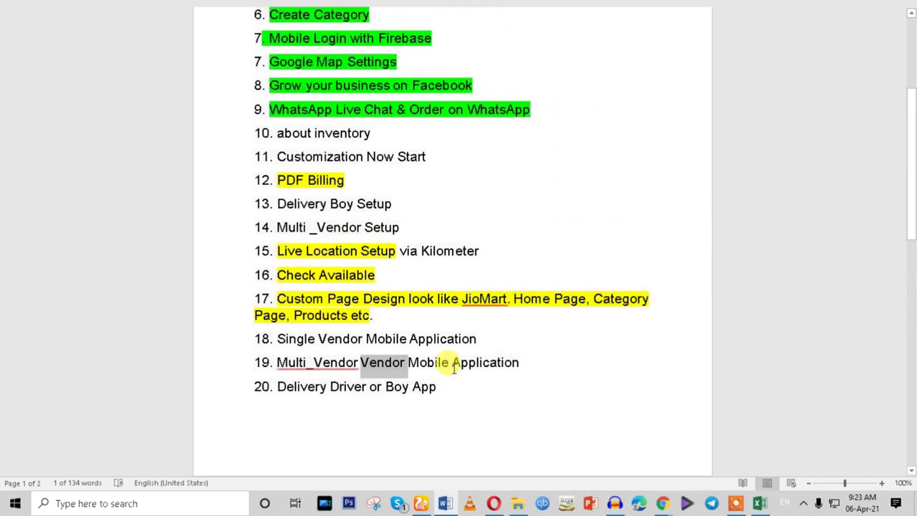
pyautogui.scroll(2, 453, 369)
pyautogui.moveTo(390, 194); pyautogui.dragTo(285, 195)
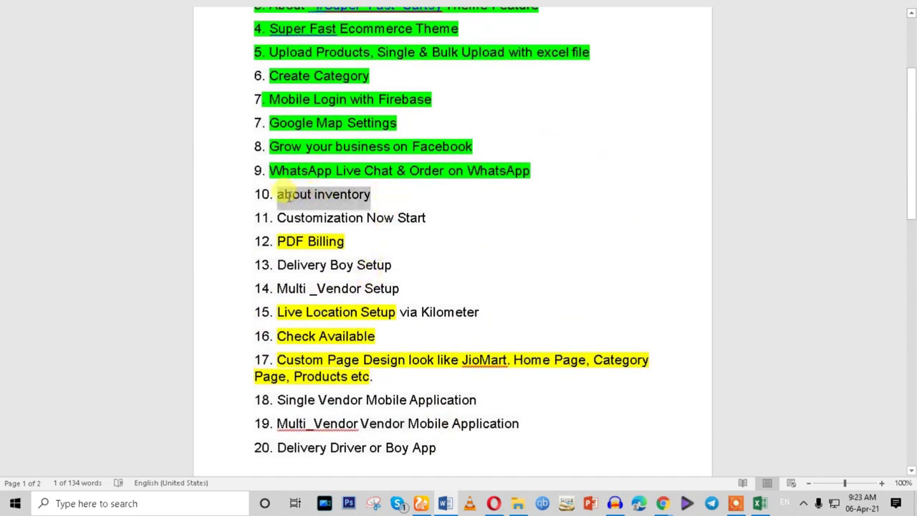
pyautogui.click(358, 175)
pyautogui.click(434, 218)
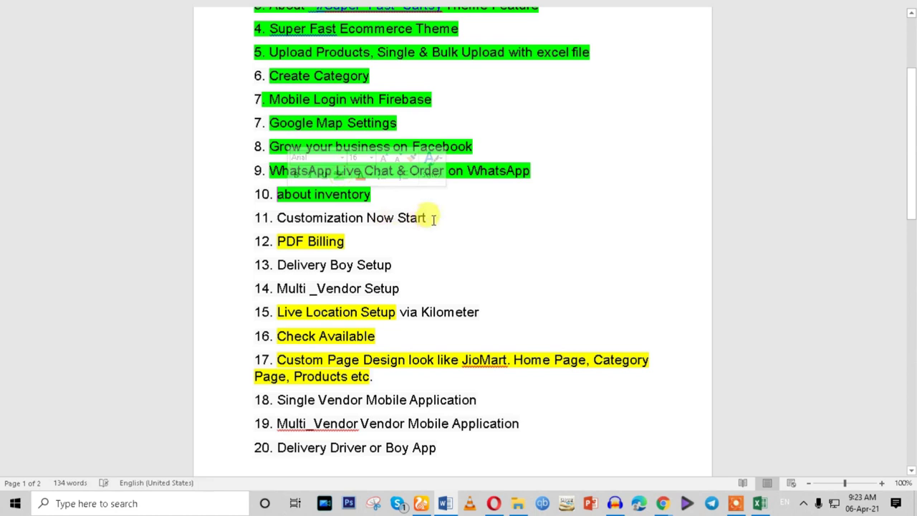
pyautogui.tripleClick(421, 218)
pyautogui.moveTo(356, 238); pyautogui.dragTo(280, 242)
pyautogui.click(331, 222)
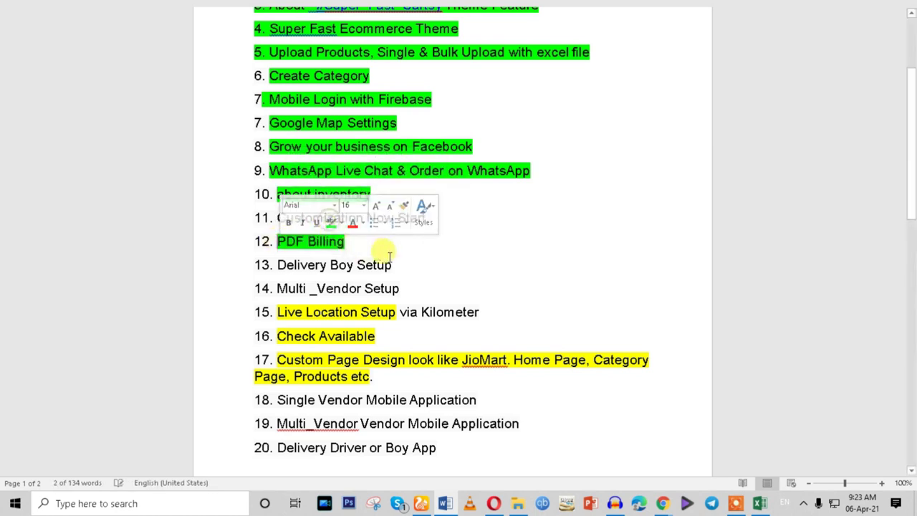
# Highlight item 15 Live Location Setup via Kilometer and item 16 Check Available in green.
pyautogui.moveTo(405, 265); pyautogui.dragTo(280, 265)
pyautogui.click(401, 289)
pyautogui.moveTo(482, 310); pyautogui.dragTo(278, 311)
pyautogui.click(331, 289)
pyautogui.moveTo(404, 334); pyautogui.dragTo(278, 336)
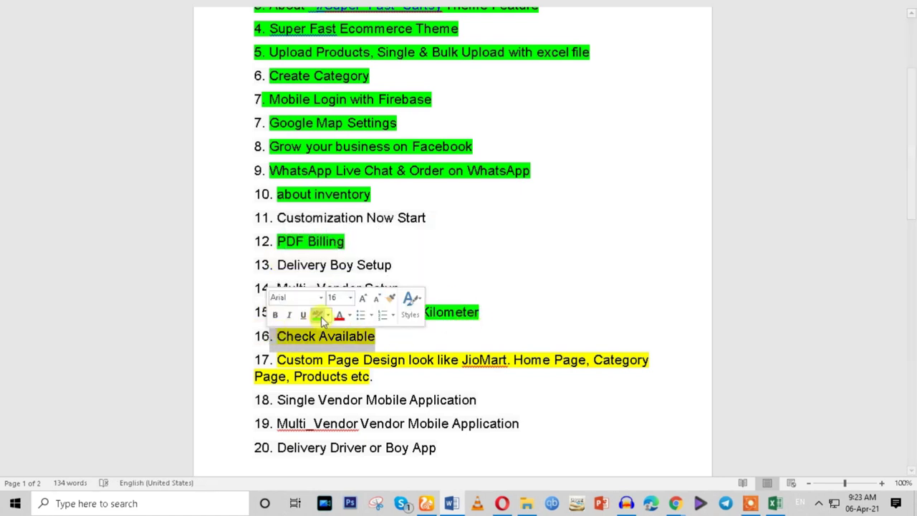
pyautogui.click(321, 321)
pyautogui.click(416, 346)
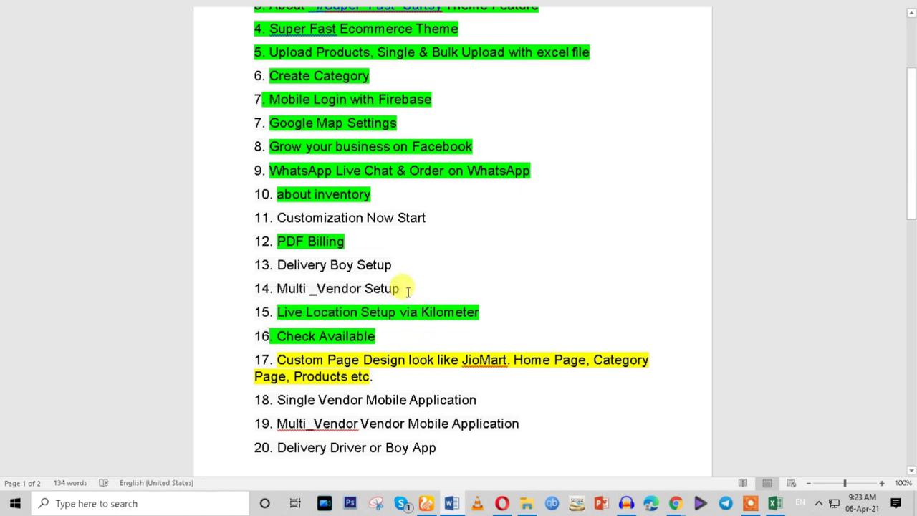
# Reselect items 14, 13, 11 and 17 to review them, then bring File Explorer forward.
pyautogui.tripleClick(410, 290)
pyautogui.click(401, 291)
pyautogui.moveTo(376, 264); pyautogui.dragTo(281, 266)
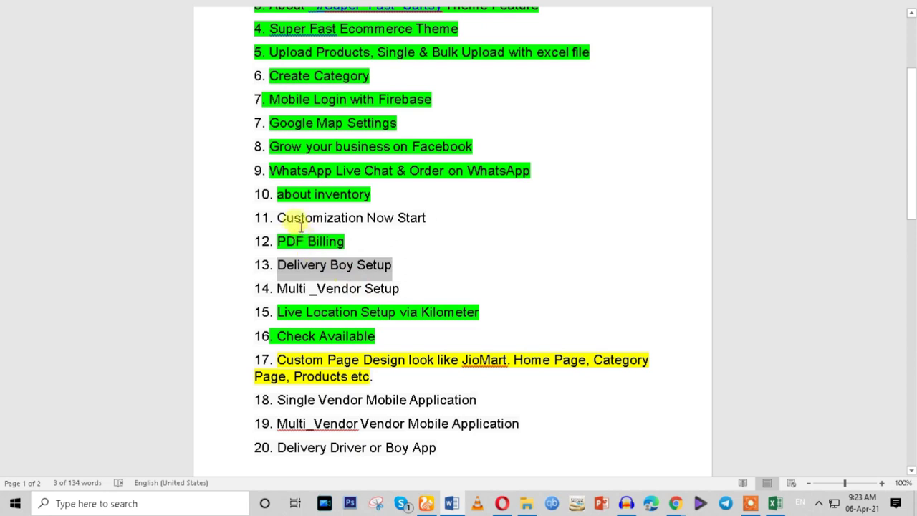
pyautogui.moveTo(281, 217); pyautogui.dragTo(396, 219)
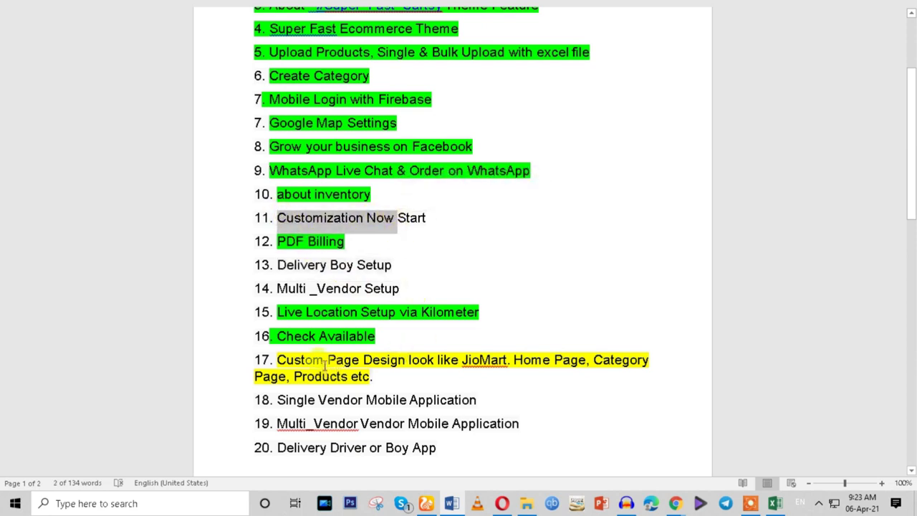
pyautogui.click(324, 364)
pyautogui.moveTo(324, 364); pyautogui.dragTo(344, 382)
pyautogui.click(266, 361)
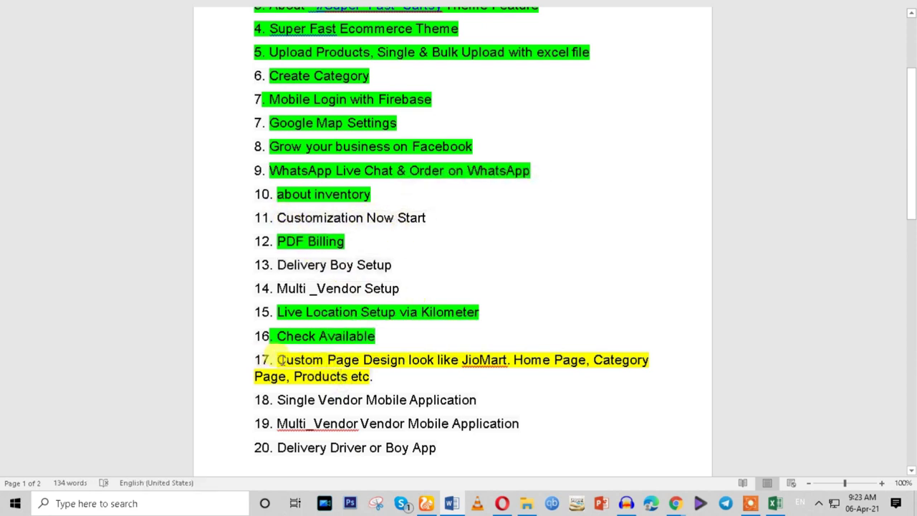
pyautogui.moveTo(281, 361); pyautogui.dragTo(373, 378)
pyautogui.click(525, 504)
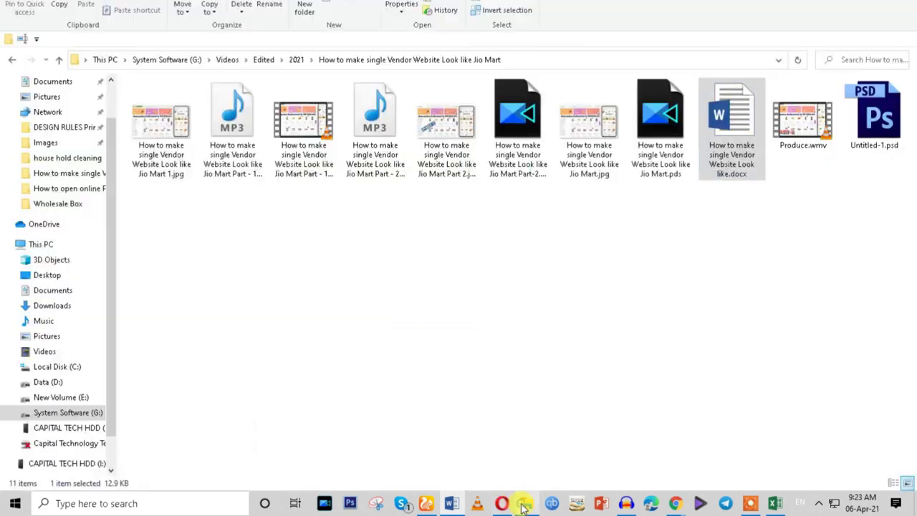
# Open CAPITAL TECH HDD (I:) in a new Explorer window, then return to the Word checklist.
pyautogui.scroll(-1, 112, 416)
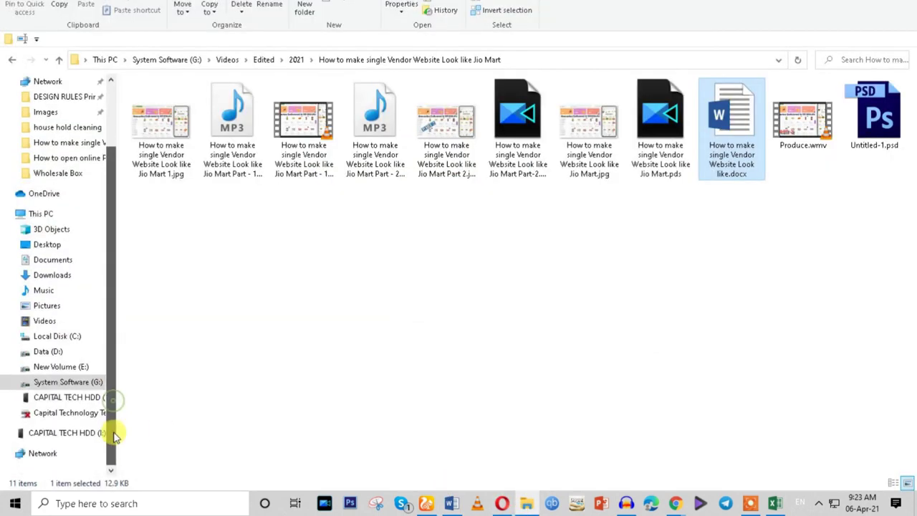
pyautogui.rightClick(78, 399)
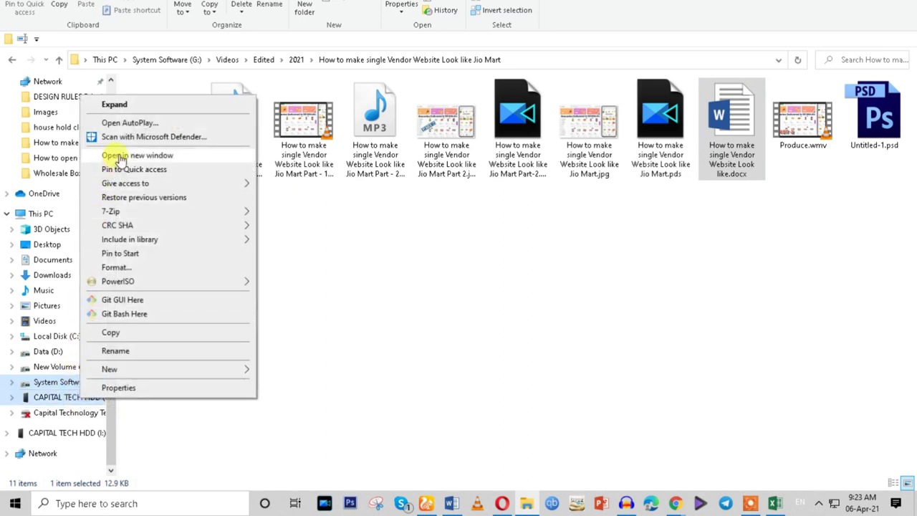
pyautogui.click(119, 158)
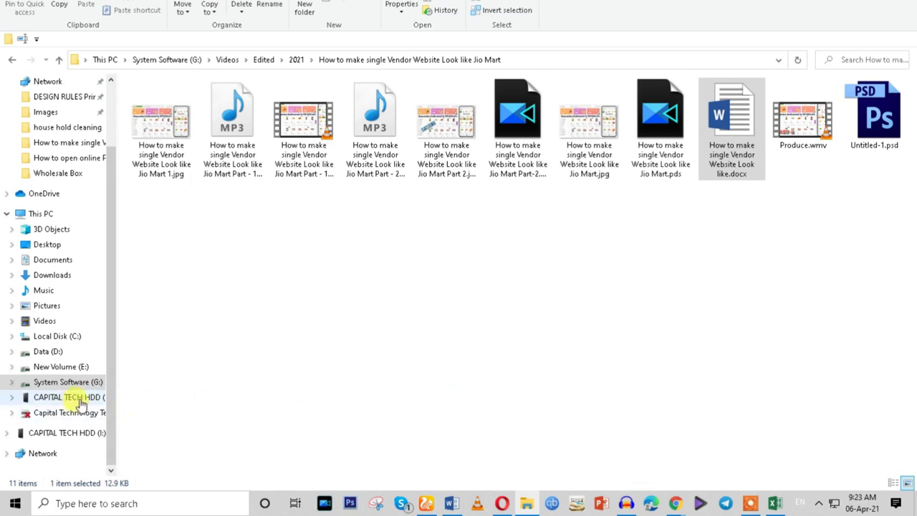
pyautogui.click(80, 401)
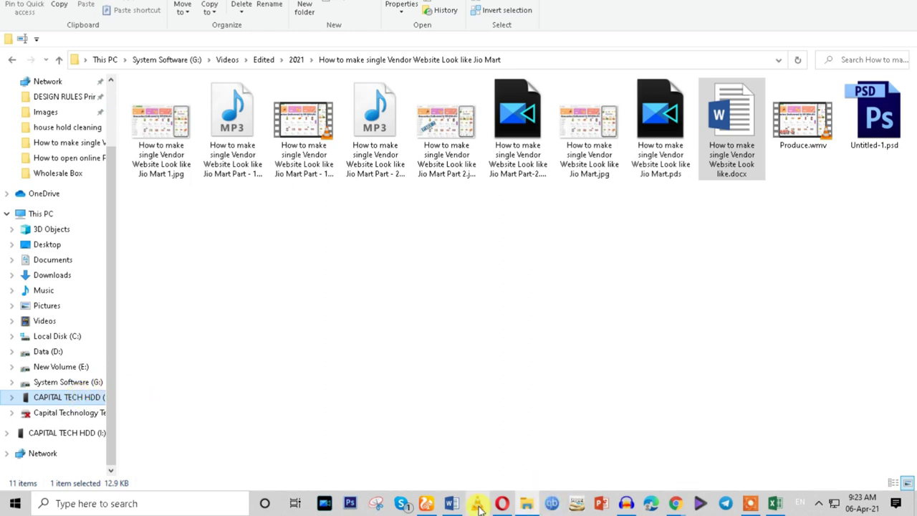
pyautogui.click(453, 505)
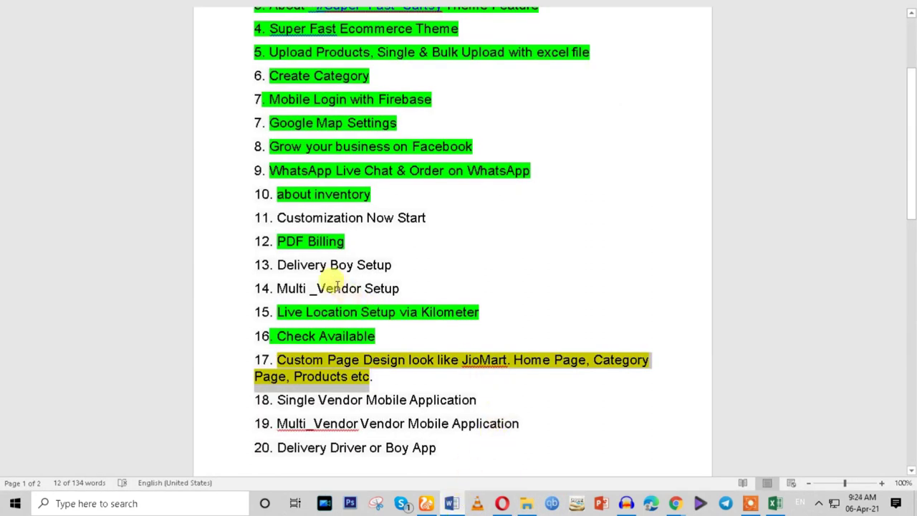
# Review checklist items 13 and 17 without changes, then maximize the CAPITAL TECH HDD (I:) window.
pyautogui.moveTo(273, 264); pyautogui.dragTo(387, 271)
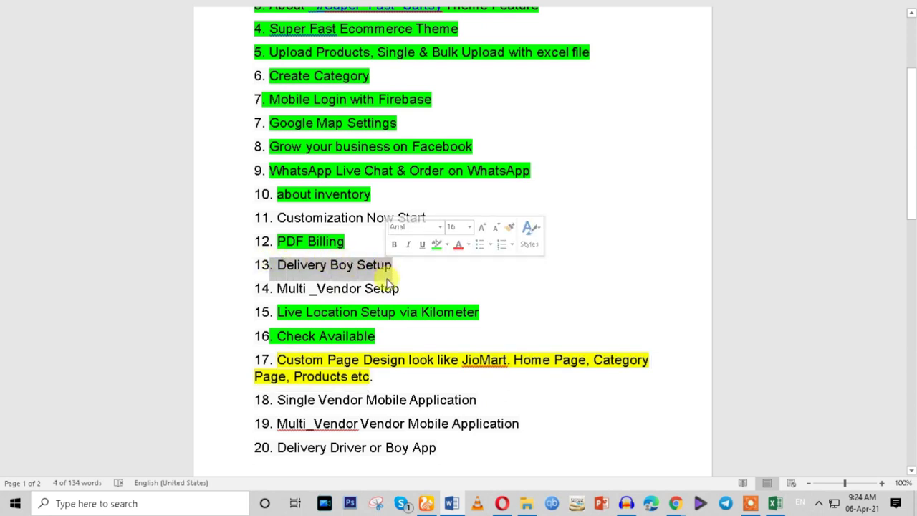
pyautogui.scroll(-1, 388, 278)
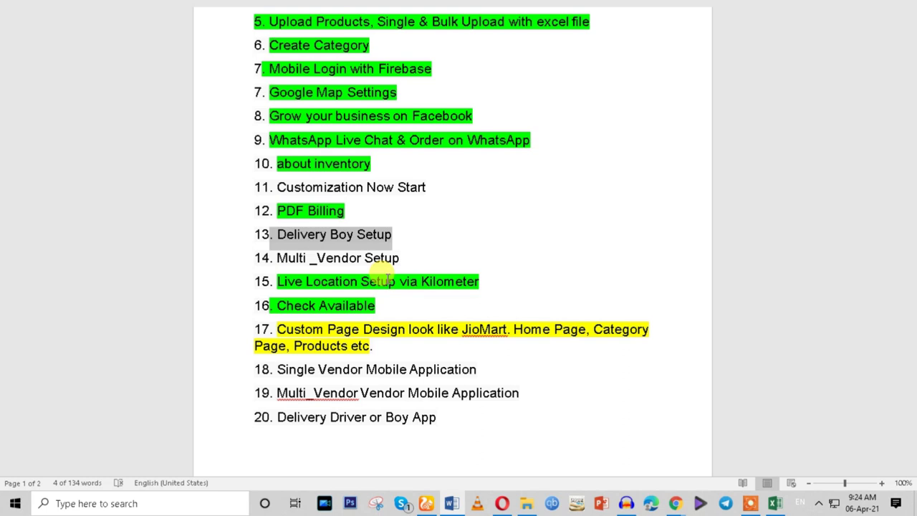
pyautogui.moveTo(278, 330); pyautogui.dragTo(368, 349)
pyautogui.click(369, 347)
pyautogui.tripleClick(309, 333)
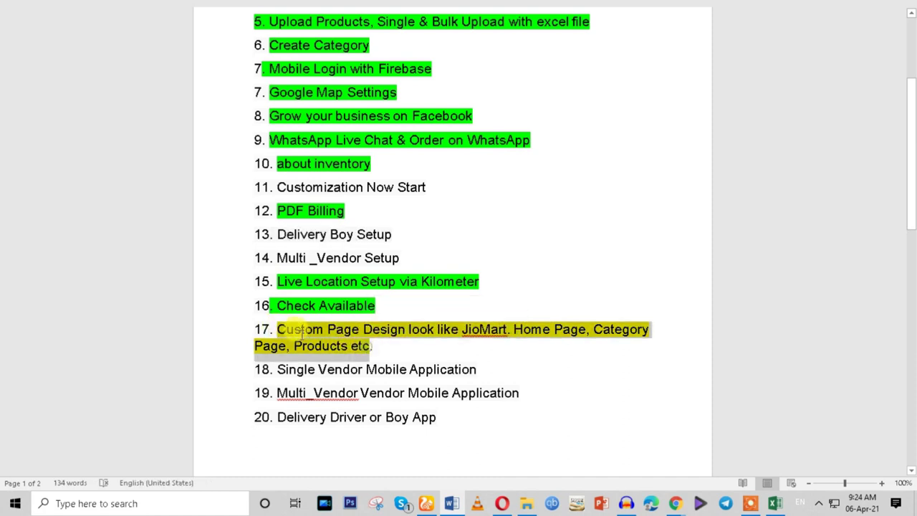
pyautogui.click(330, 345)
pyautogui.tripleClick(330, 344)
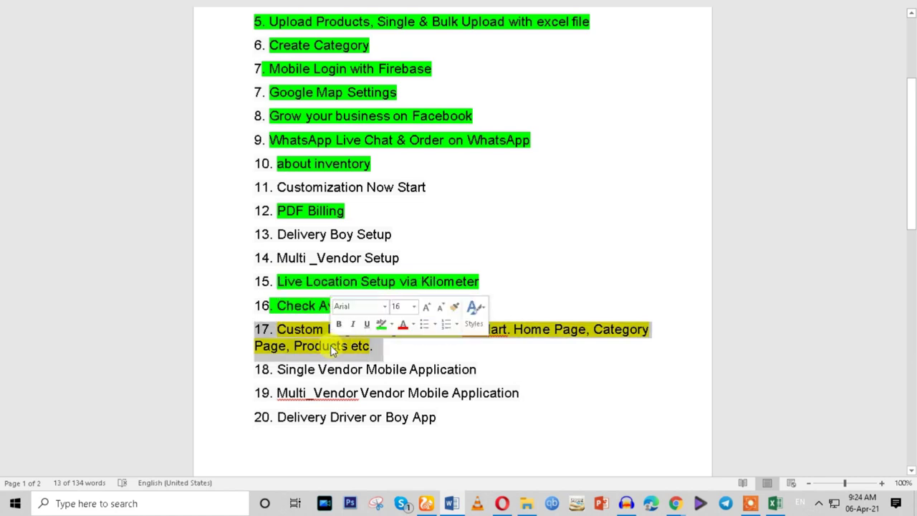
pyautogui.click(330, 345)
pyautogui.press('super+e')
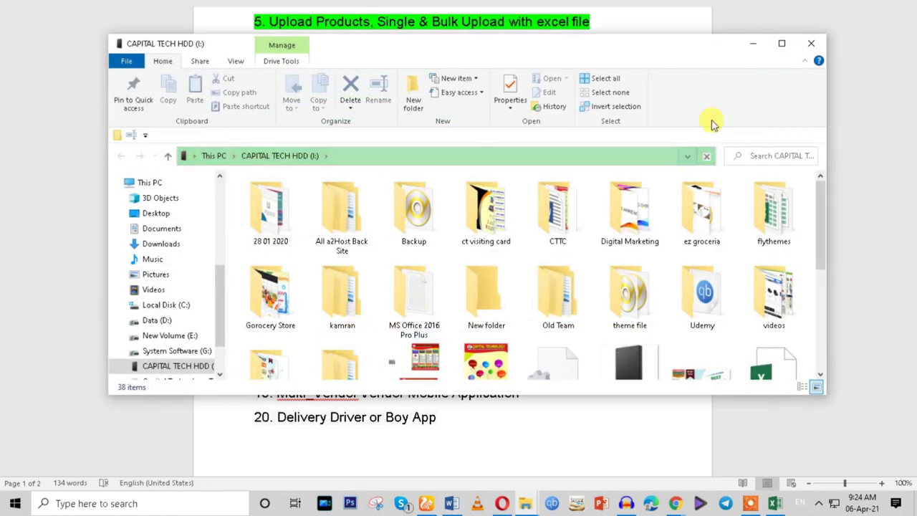
pyautogui.click(781, 45)
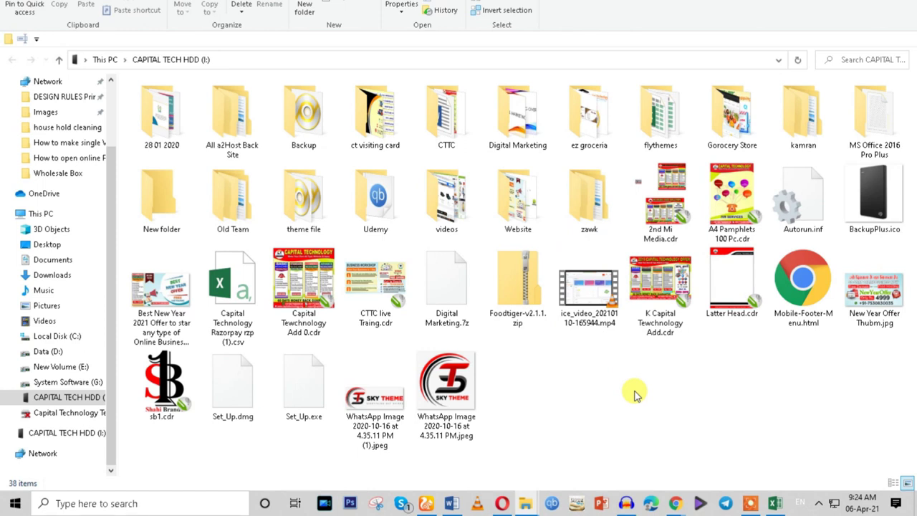
# Peek into Grocery Store, go back, then open Website > jio on the CAPITAL TECH HDD drive.
pyautogui.doubleClick(731, 123)
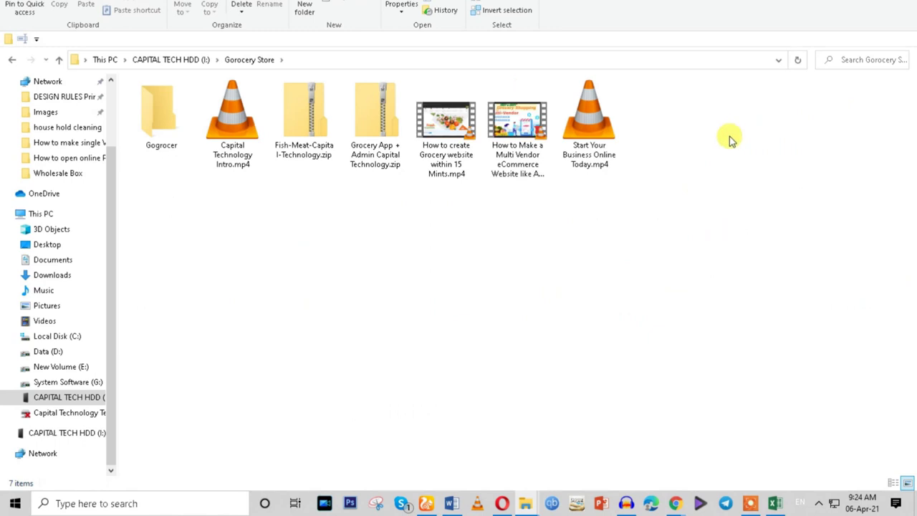
pyautogui.click(12, 60)
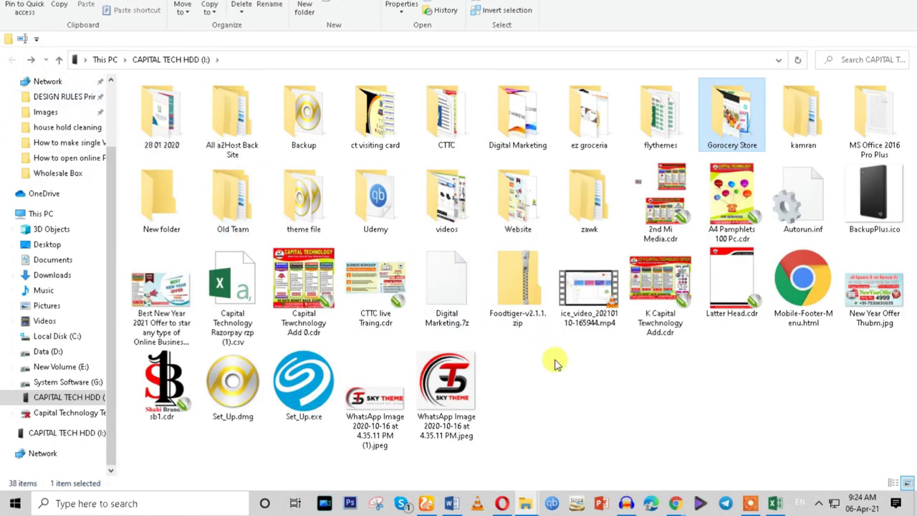
pyautogui.doubleClick(512, 220)
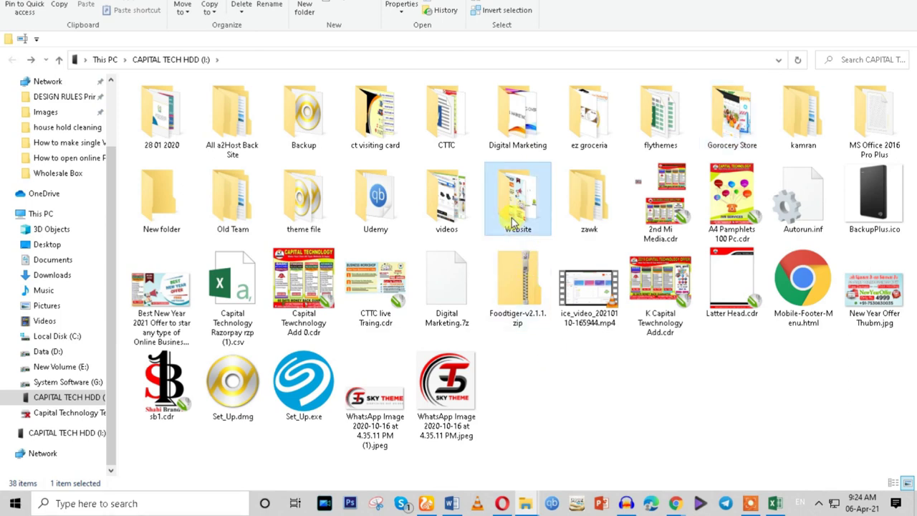
pyautogui.doubleClick(179, 240)
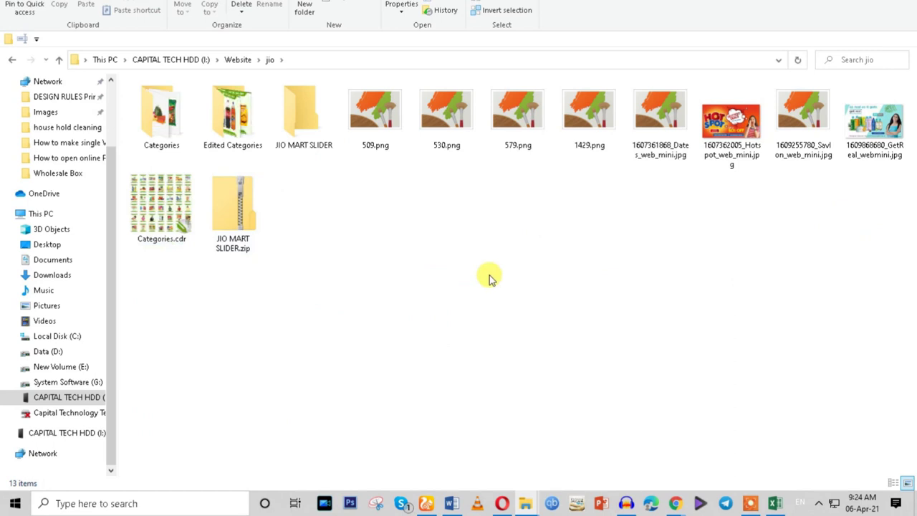
# Browse Categories and Edited Categories, previewing Atta & Flours.png and the next four images.
pyautogui.click(171, 144)
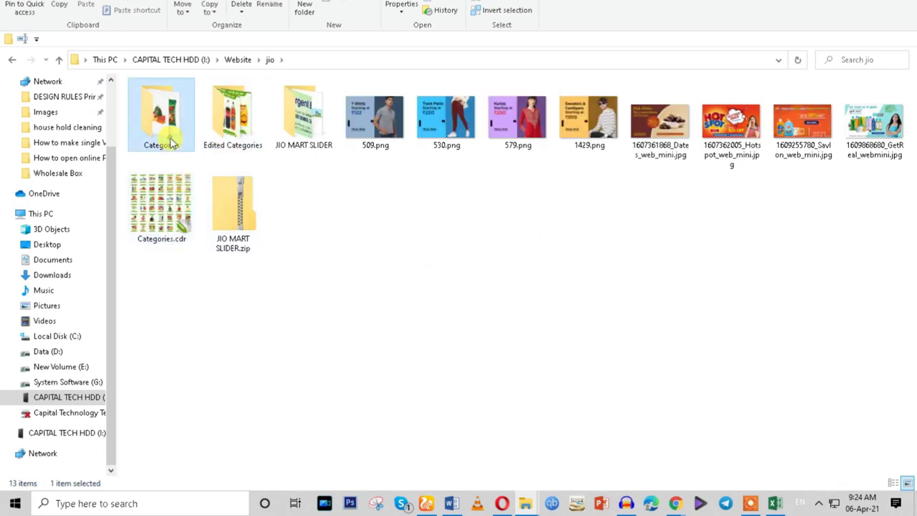
pyautogui.doubleClick(171, 143)
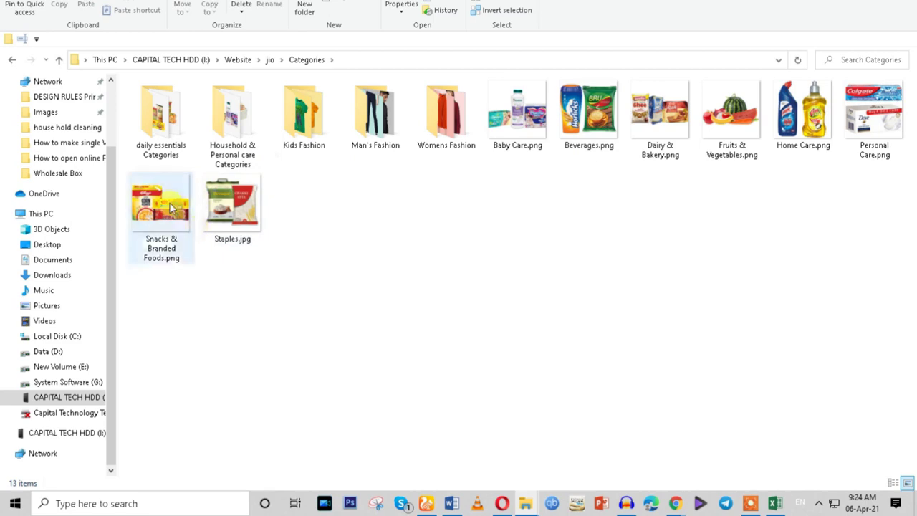
pyautogui.click(10, 63)
pyautogui.doubleClick(242, 143)
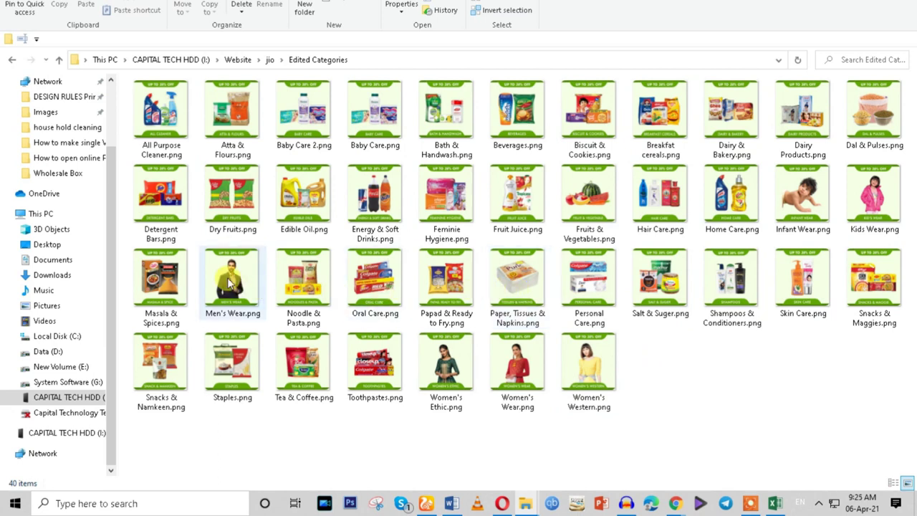
pyautogui.click(215, 137)
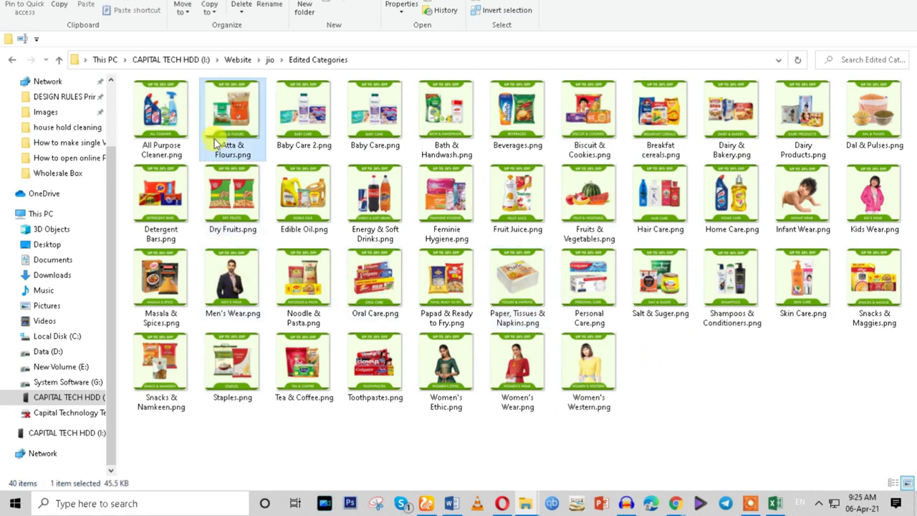
pyautogui.press('Return')
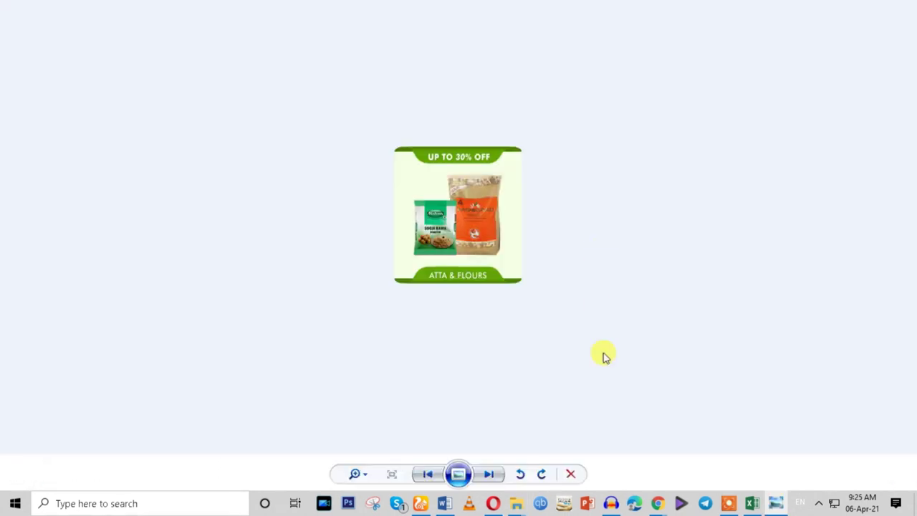
pyautogui.click(488, 474)
pyautogui.click(488, 475)
pyautogui.click(487, 474)
pyautogui.click(488, 475)
pyautogui.press('Escape')
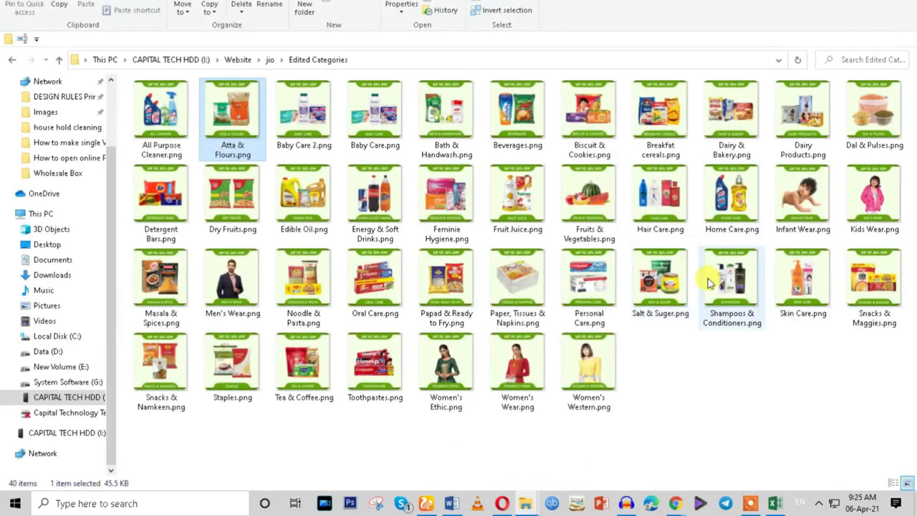
# Return to jio, recheck the Categories folder, then open the JIO MART SLIDER folder.
pyautogui.click(11, 63)
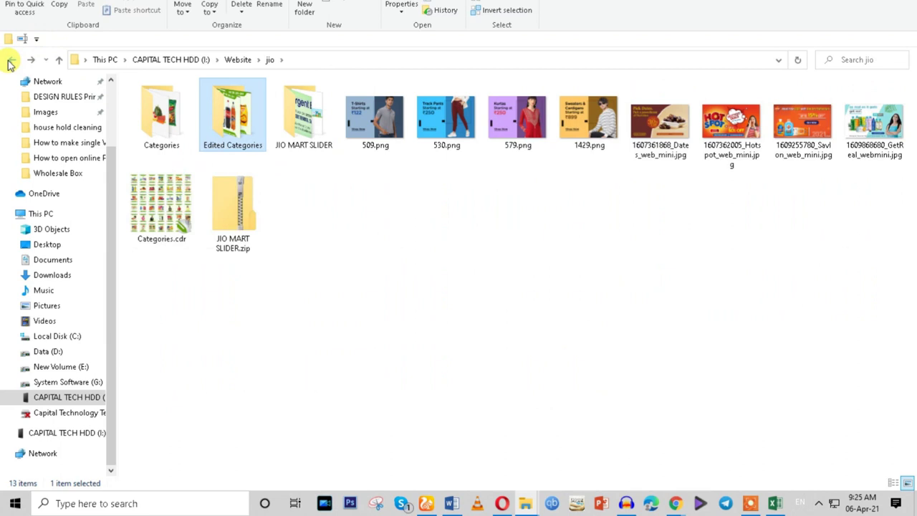
pyautogui.click(165, 112)
pyautogui.doubleClick(166, 112)
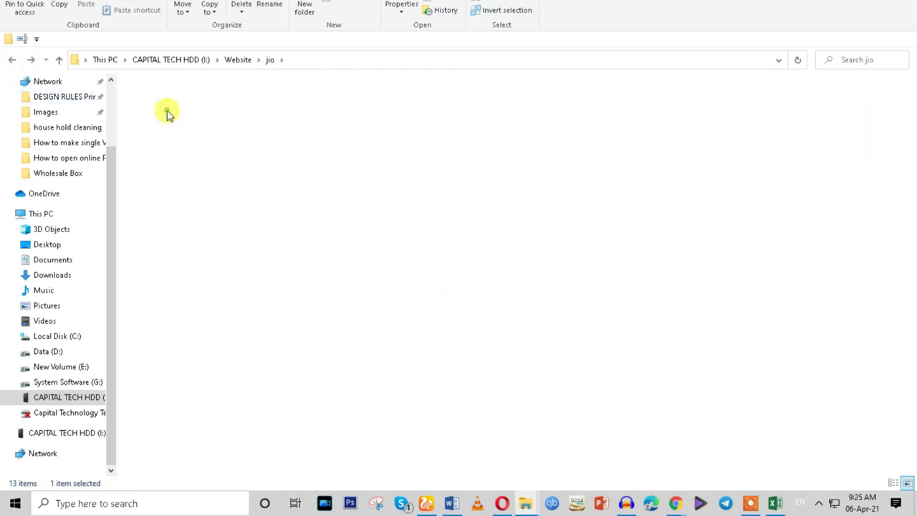
pyautogui.click(11, 61)
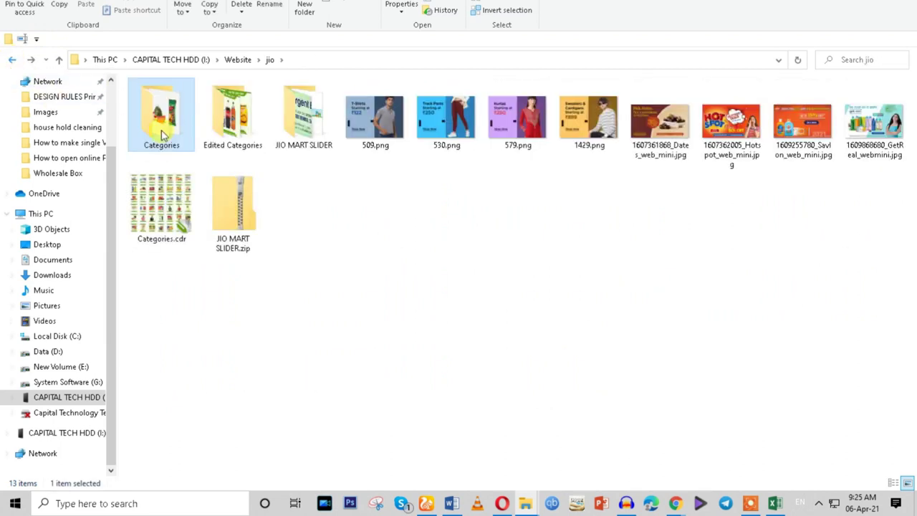
pyautogui.doubleClick(306, 149)
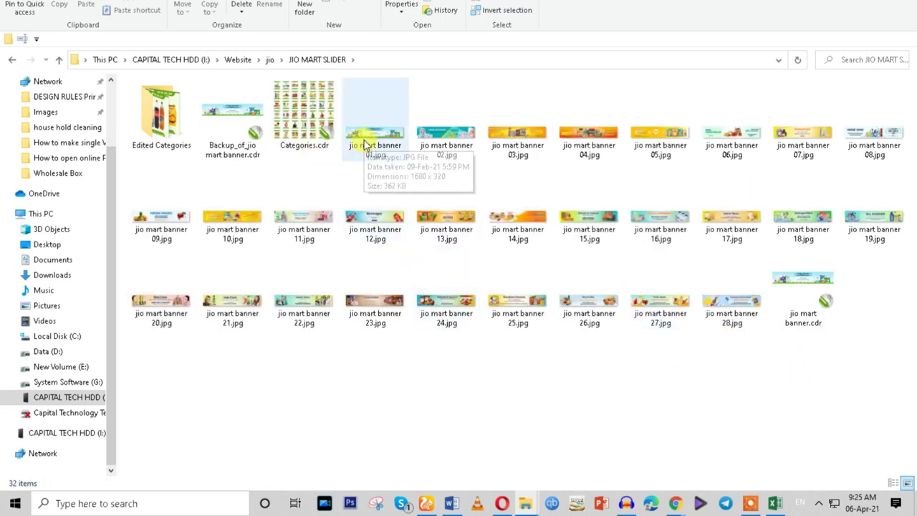
# Open jio mart banner 01.jpg and page through the banner images in the viewer.
pyautogui.click(156, 136)
pyautogui.doubleClick(156, 136)
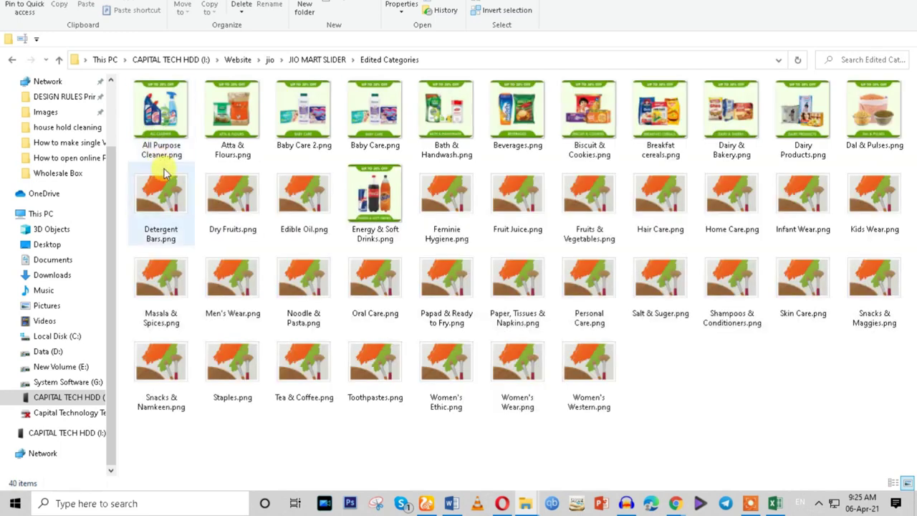
pyautogui.click(10, 61)
pyautogui.click(384, 147)
pyautogui.doubleClick(384, 147)
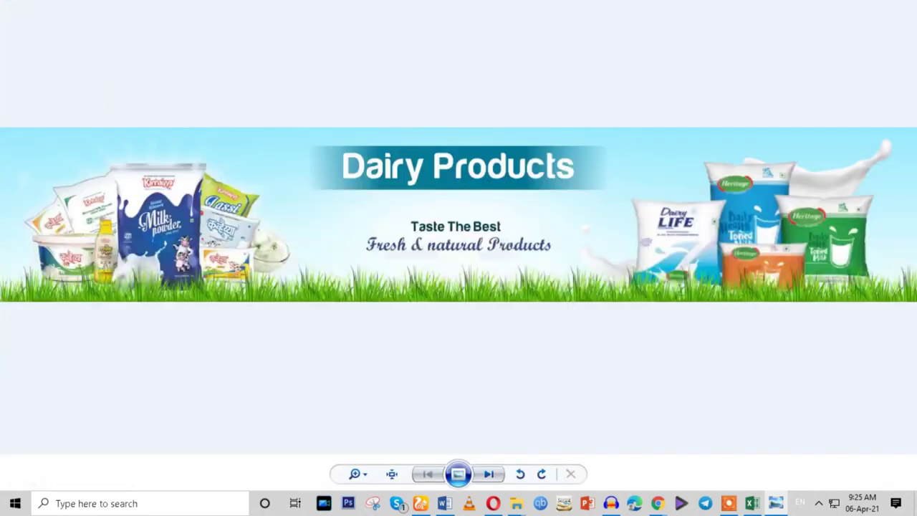
pyautogui.click(492, 474)
pyautogui.click(491, 474)
pyautogui.click(492, 475)
pyautogui.click(492, 474)
pyautogui.click(492, 474)
pyautogui.click(491, 475)
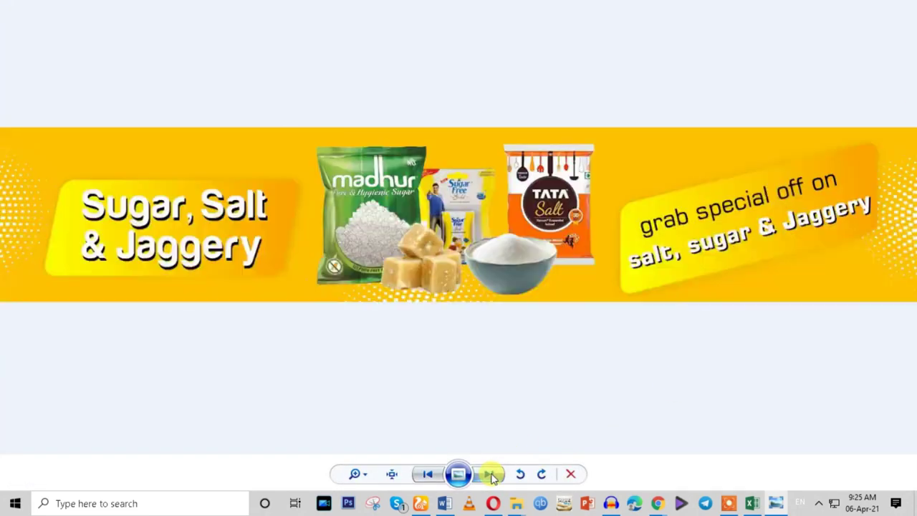
pyautogui.click(492, 474)
pyautogui.click(492, 474)
pyautogui.click(491, 474)
pyautogui.click(491, 474)
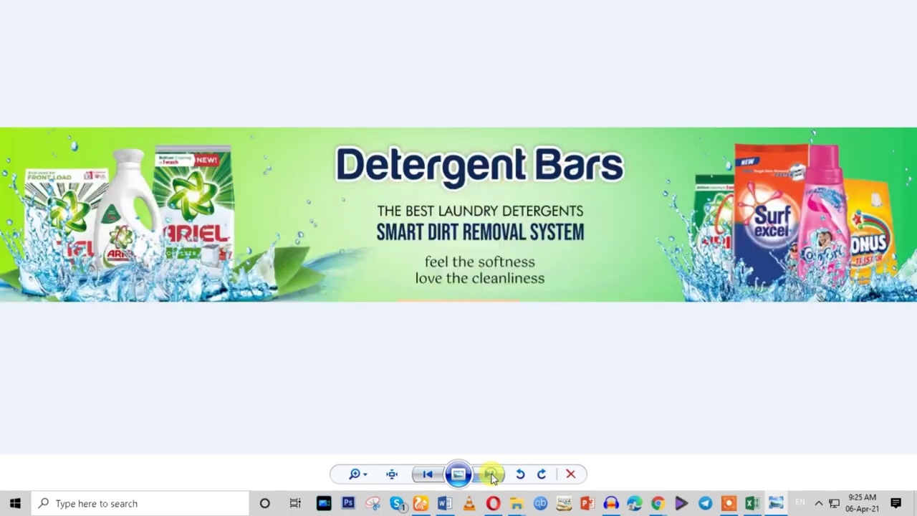
pyautogui.click(492, 474)
pyautogui.click(491, 475)
pyautogui.click(492, 475)
pyautogui.click(491, 474)
pyautogui.click(492, 474)
pyautogui.click(492, 474)
pyautogui.click(491, 475)
pyautogui.click(491, 475)
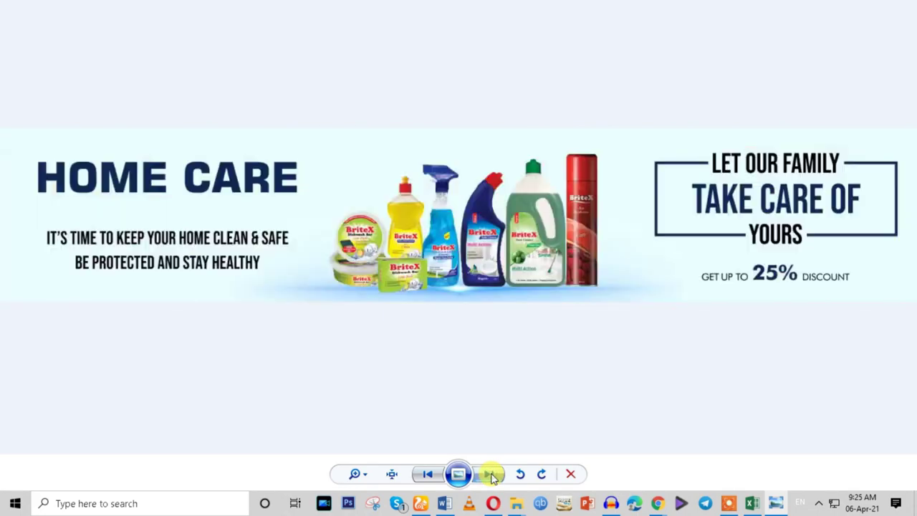
pyautogui.click(491, 474)
pyautogui.click(492, 475)
pyautogui.click(491, 475)
pyautogui.click(491, 475)
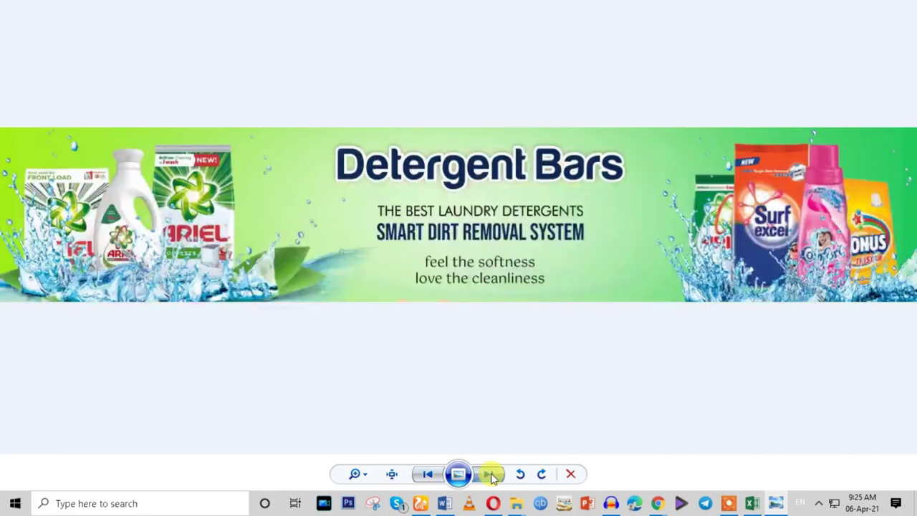
pyautogui.click(491, 474)
# Close the viewer, preview jio mart banner 28.jpg, then return to the Word checklist.
pyautogui.hotkey('alt', 'F4')
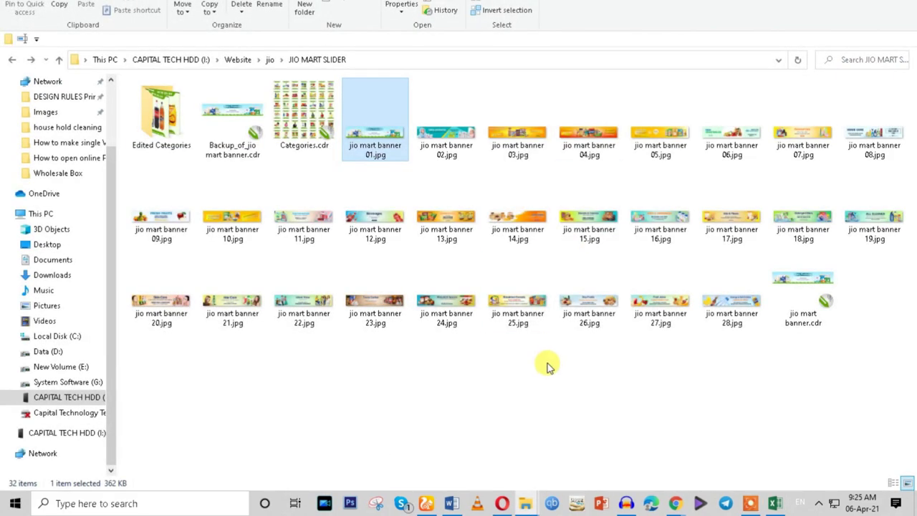
pyautogui.doubleClick(710, 304)
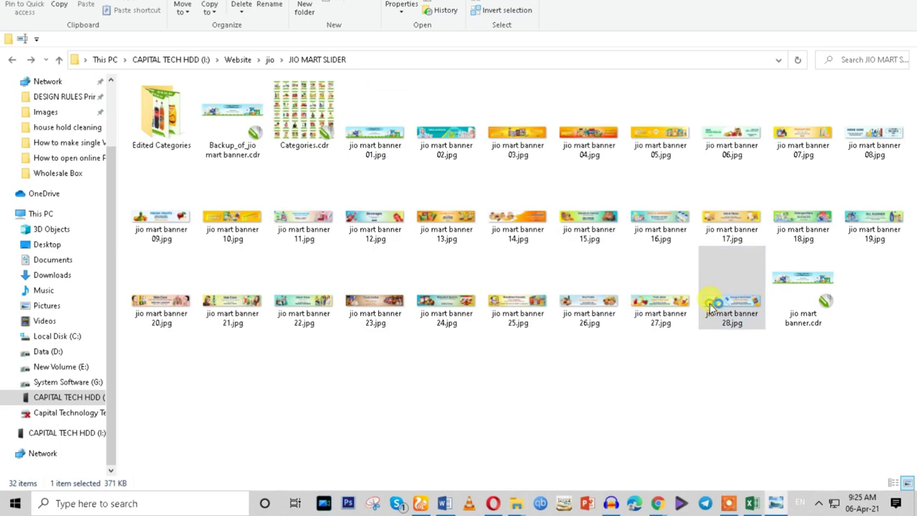
pyautogui.hotkey('alt', 'F4')
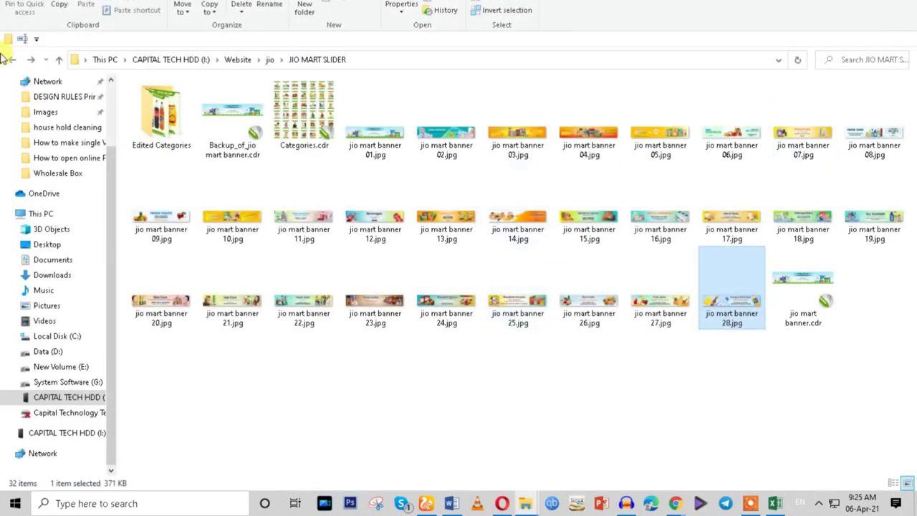
pyautogui.click(13, 59)
pyautogui.click(450, 503)
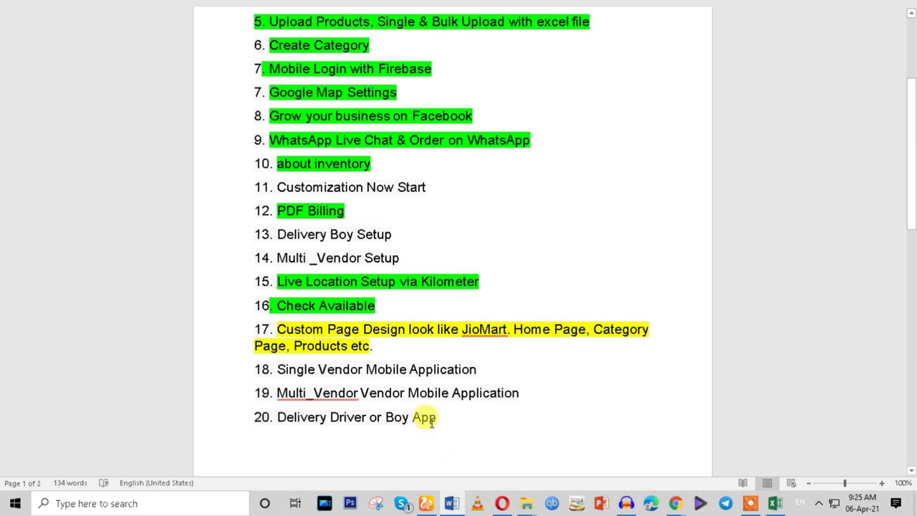
pyautogui.moveTo(441, 417); pyautogui.dragTo(289, 379)
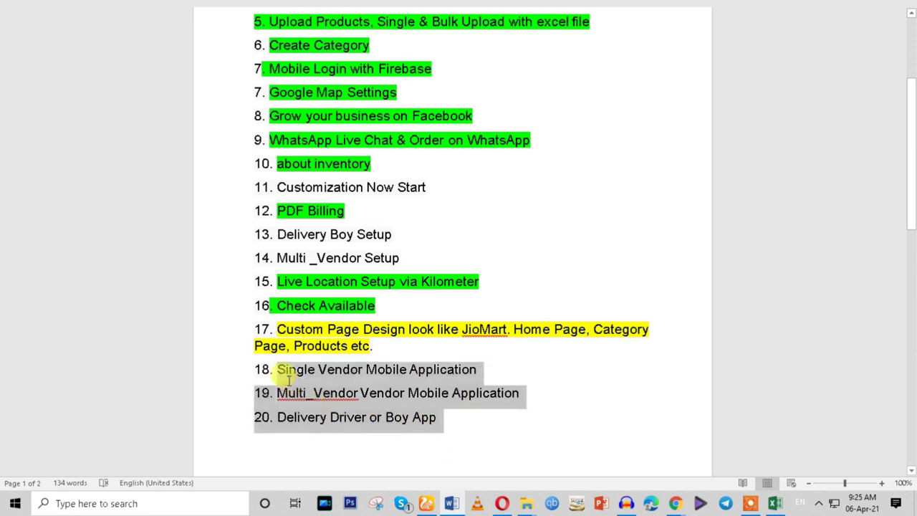
pyautogui.click(344, 394)
pyautogui.moveTo(360, 256); pyautogui.dragTo(379, 253)
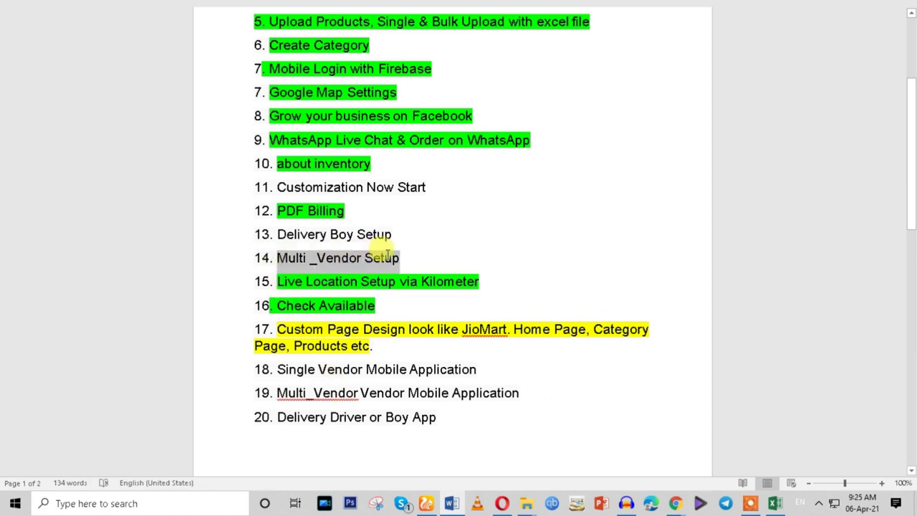
pyautogui.scroll(1, 424, 367)
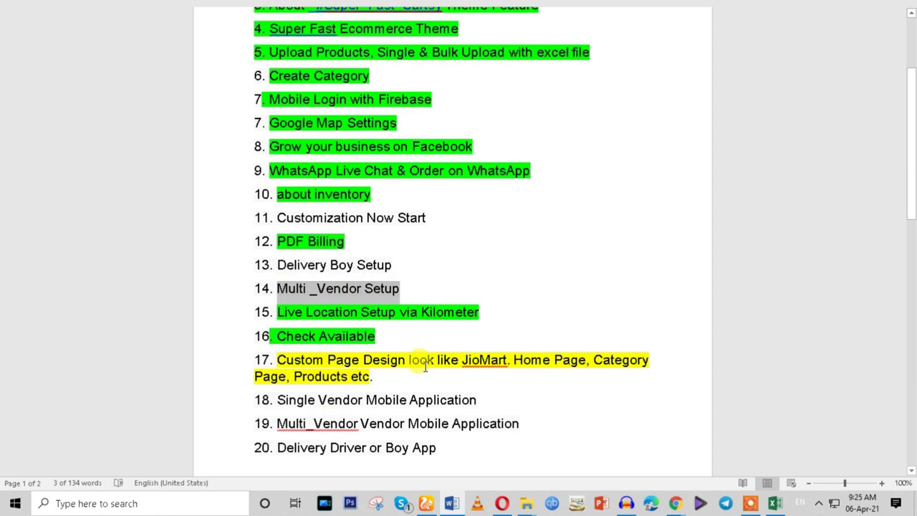
pyautogui.moveTo(280, 400); pyautogui.dragTo(459, 401)
pyautogui.scroll(-2, 455, 396)
pyautogui.scroll(2, 461, 399)
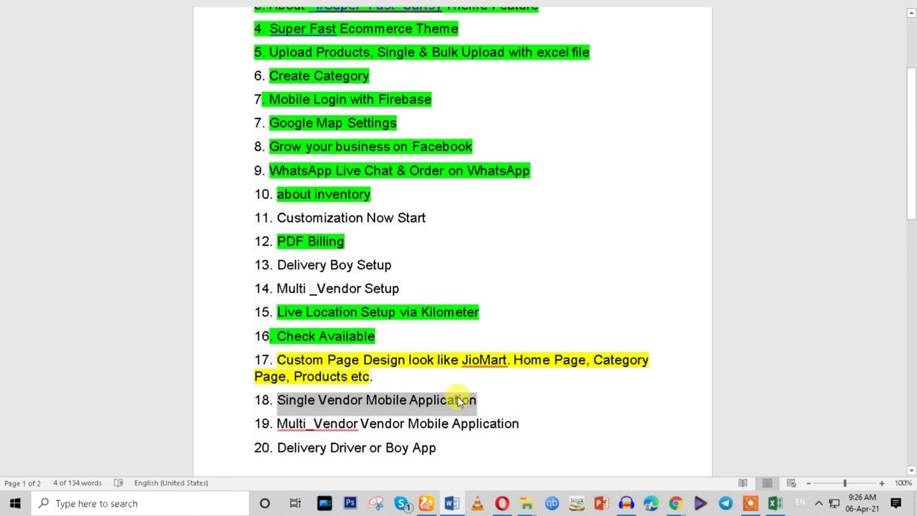
pyautogui.scroll(-3, 459, 401)
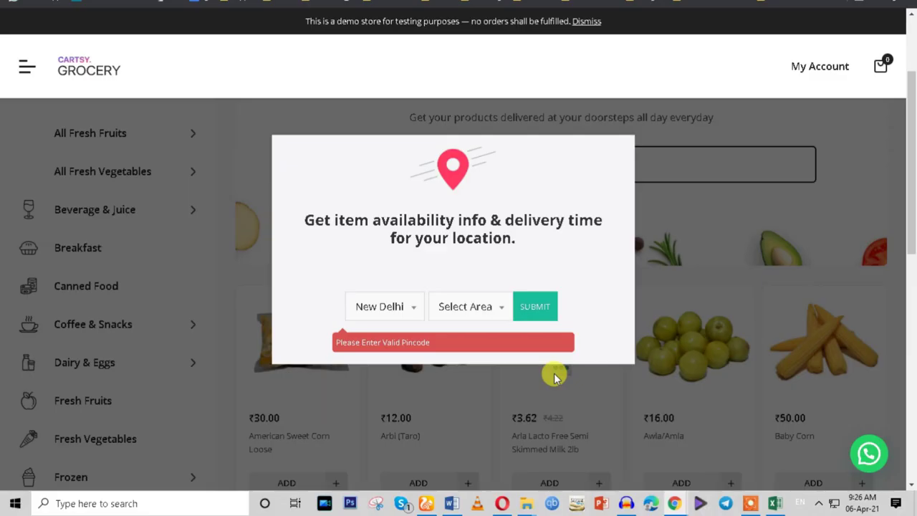
# Scroll the Cartsy Grocery product grid behind the New Delhi pincode availability popup.
pyautogui.scroll(-7, 258, 314)
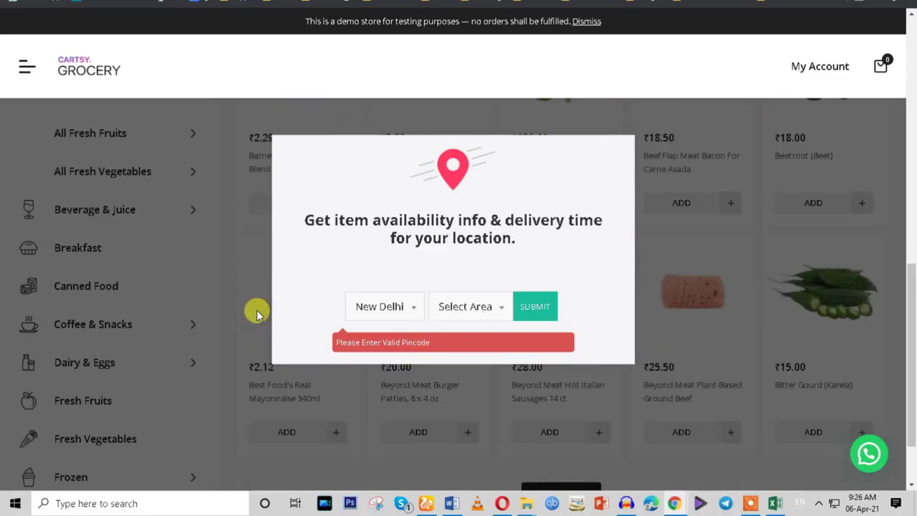